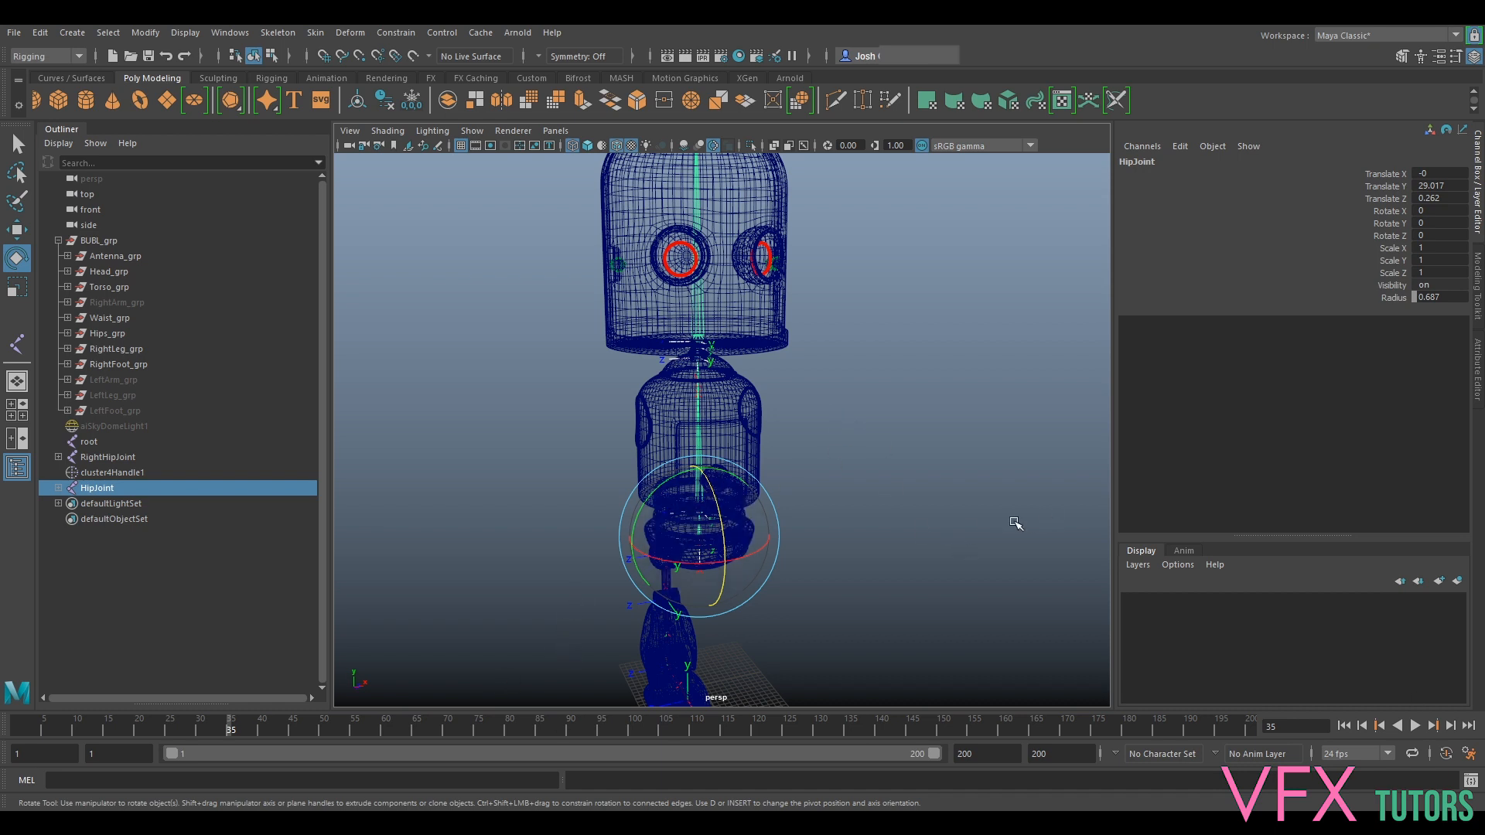
Examine the robot's torso, hips and existing spine joints from several angles.
{"action": "left_click_drag", "start_coordinate": [826, 400], "coordinate": [889, 326], "text": "alt"}
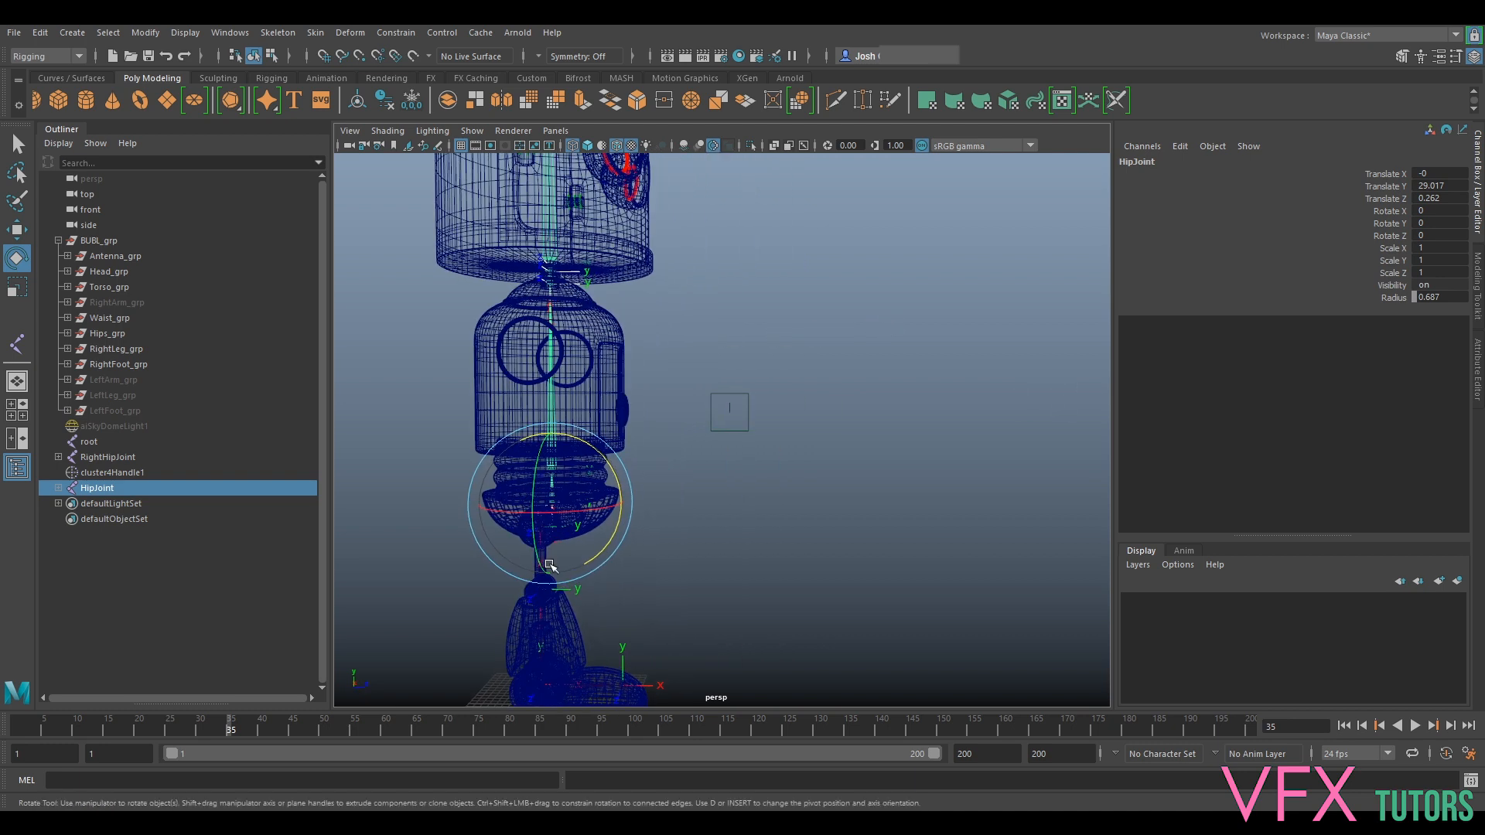
{"action": "middle_click_drag", "start_coordinate": [550, 566], "coordinate": [625, 373], "text": "alt"}
{"action": "left_click_drag", "start_coordinate": [615, 589], "coordinate": [698, 409], "text": "alt"}
{"action": "scroll", "coordinate": [719, 318], "scroll_direction": "up", "scroll_amount": 2}
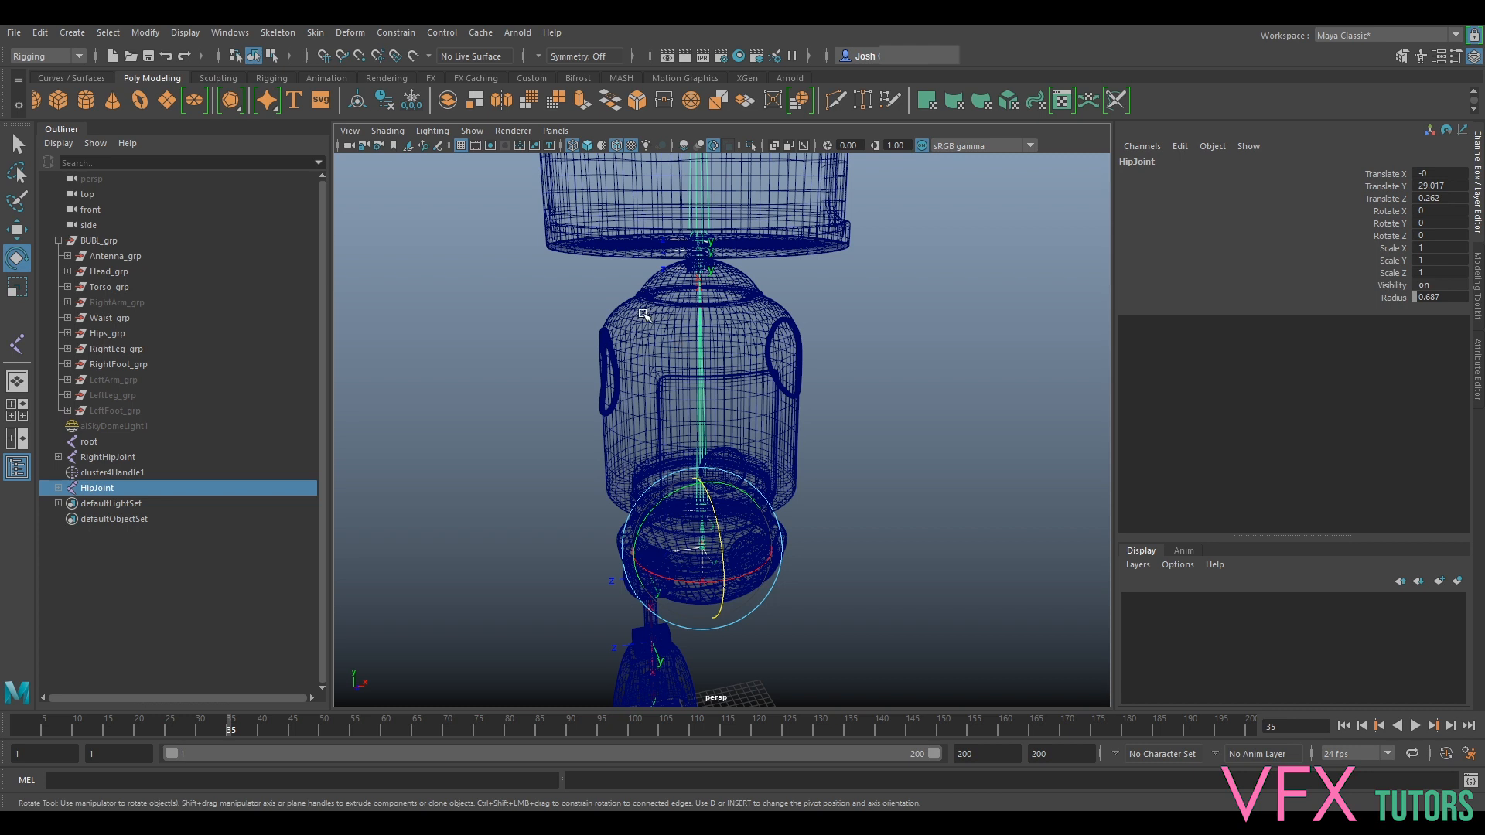
{"action": "left_click_drag", "start_coordinate": [785, 403], "coordinate": [883, 404], "text": "alt"}
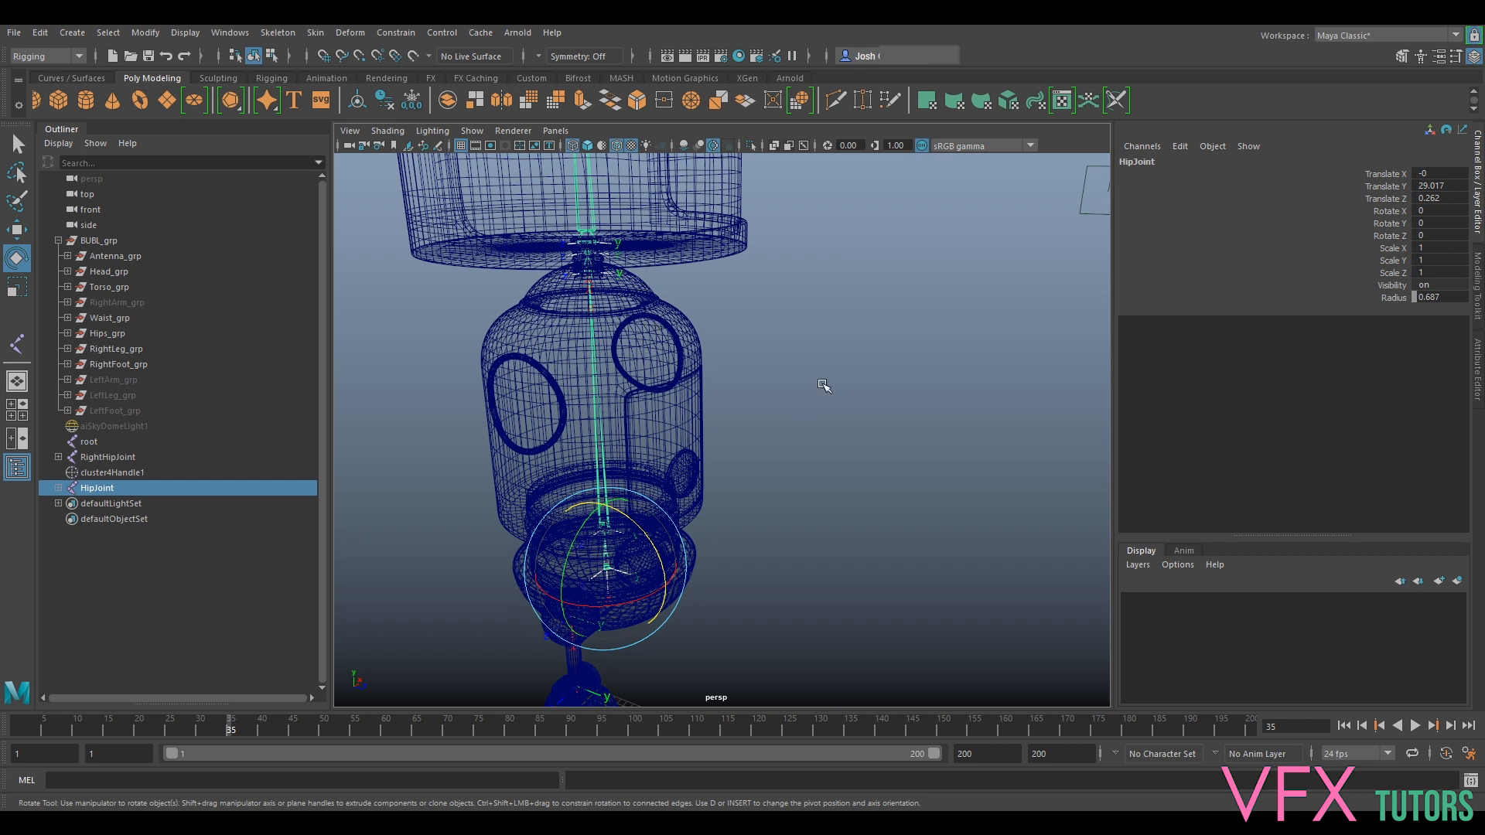
{"action": "scroll", "coordinate": [943, 320], "scroll_direction": "down", "scroll_amount": 3}
{"action": "left_click_drag", "start_coordinate": [961, 382], "coordinate": [896, 372], "text": "alt"}
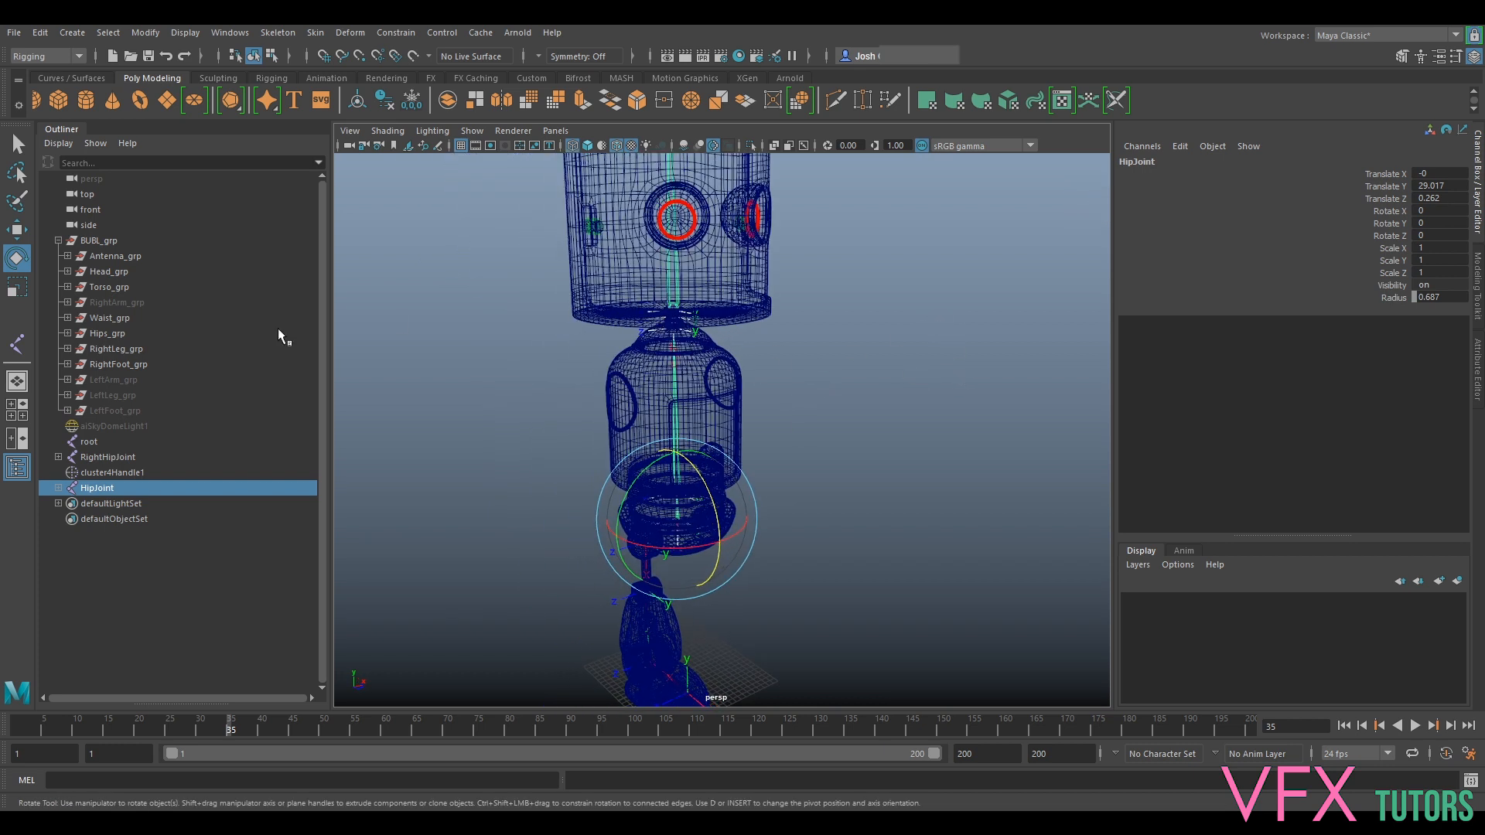
Unhide the RightArm_grp group of the robot.
{"action": "left_click", "coordinate": [120, 301]}
{"action": "key", "text": "h"}
{"action": "left_click_drag", "start_coordinate": [625, 370], "coordinate": [576, 377], "text": "alt"}
{"action": "middle_click_drag", "start_coordinate": [629, 393], "coordinate": [750, 399], "text": "alt"}
{"action": "scroll", "coordinate": [750, 399], "scroll_direction": "up", "scroll_amount": 4}
{"action": "left_click_drag", "start_coordinate": [613, 262], "coordinate": [654, 275], "text": "alt"}
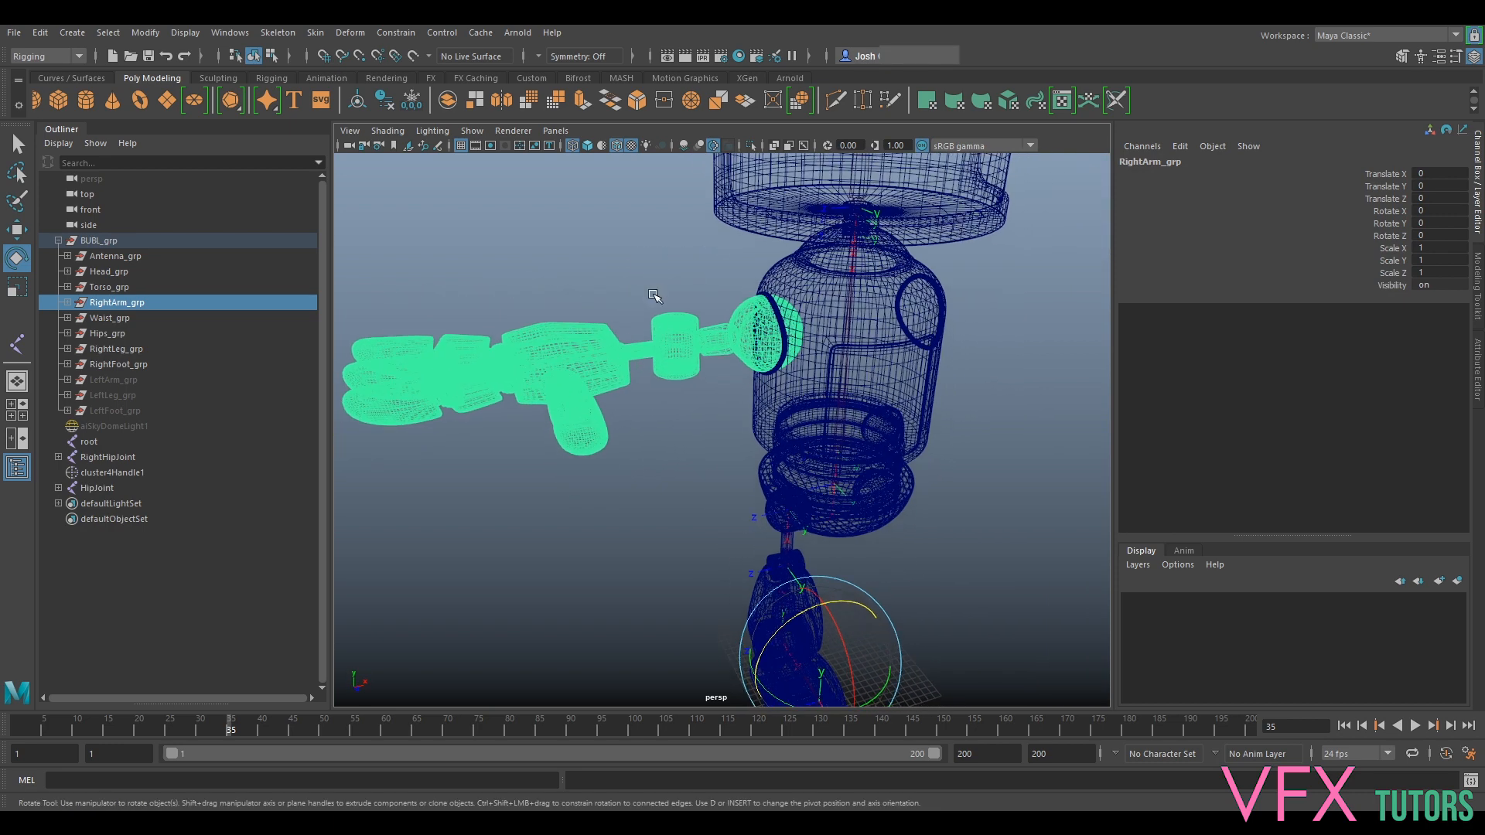
Isolate RightArm_grp in the perspective view and display it with Smooth Shade All.
{"action": "key", "text": "ctrl+1"}
{"action": "left_click", "coordinate": [661, 226]}
{"action": "left_click", "coordinate": [389, 131]}
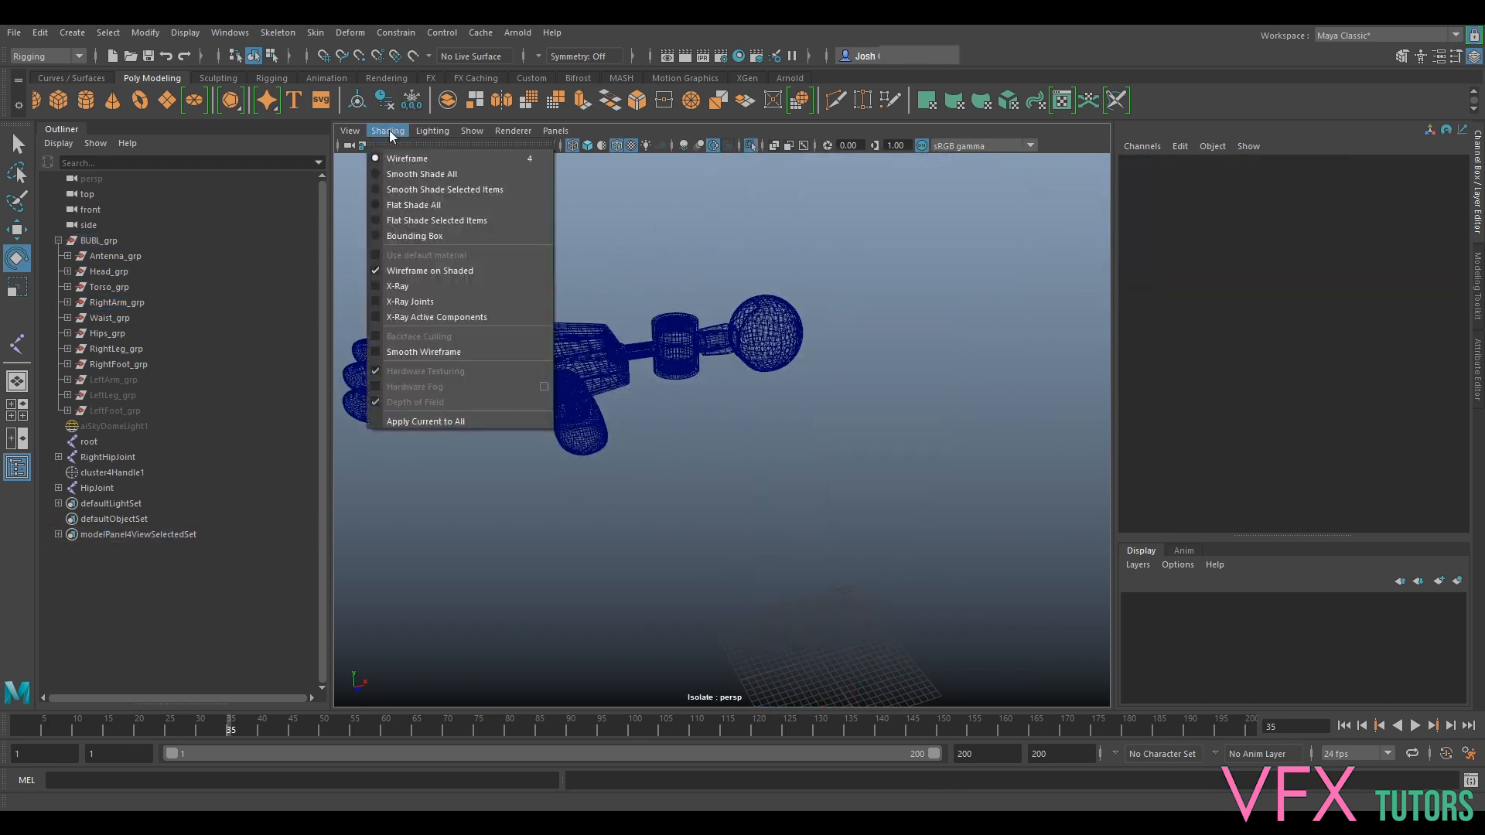
{"action": "left_click", "coordinate": [416, 177]}
Examine the right arm from the hand and elbow up to the shoulder ball.
{"action": "mouse_move", "coordinate": [731, 276]}
{"action": "left_mouse_down", "text": "alt"}
{"action": "mouse_move", "coordinate": [773, 325]}
{"action": "mouse_move", "coordinate": [771, 306]}
{"action": "mouse_move", "coordinate": [749, 325]}
{"action": "left_mouse_up", "text": "alt"}
{"action": "middle_click_drag", "start_coordinate": [750, 325], "coordinate": [812, 332], "text": "alt"}
{"action": "right_click_drag", "start_coordinate": [812, 333], "coordinate": [819, 378], "text": "alt"}
{"action": "left_click_drag", "start_coordinate": [819, 378], "coordinate": [665, 404], "text": "alt"}
{"action": "right_click_drag", "start_coordinate": [737, 390], "coordinate": [663, 427], "text": "alt"}
{"action": "left_click_drag", "start_coordinate": [663, 428], "coordinate": [765, 403], "text": "alt"}
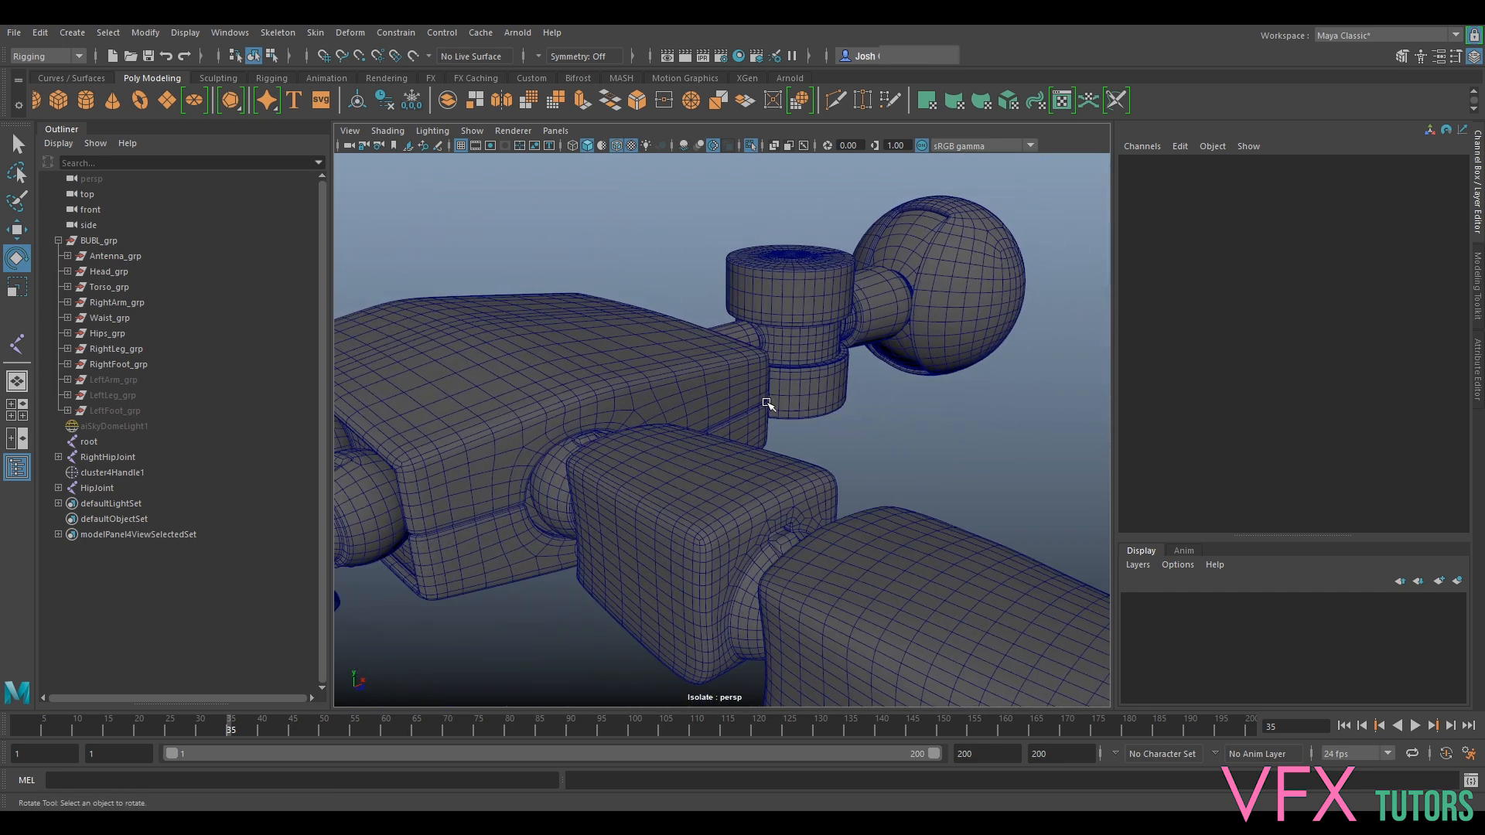
{"action": "middle_click_drag", "start_coordinate": [1012, 263], "coordinate": [755, 401], "text": "alt"}
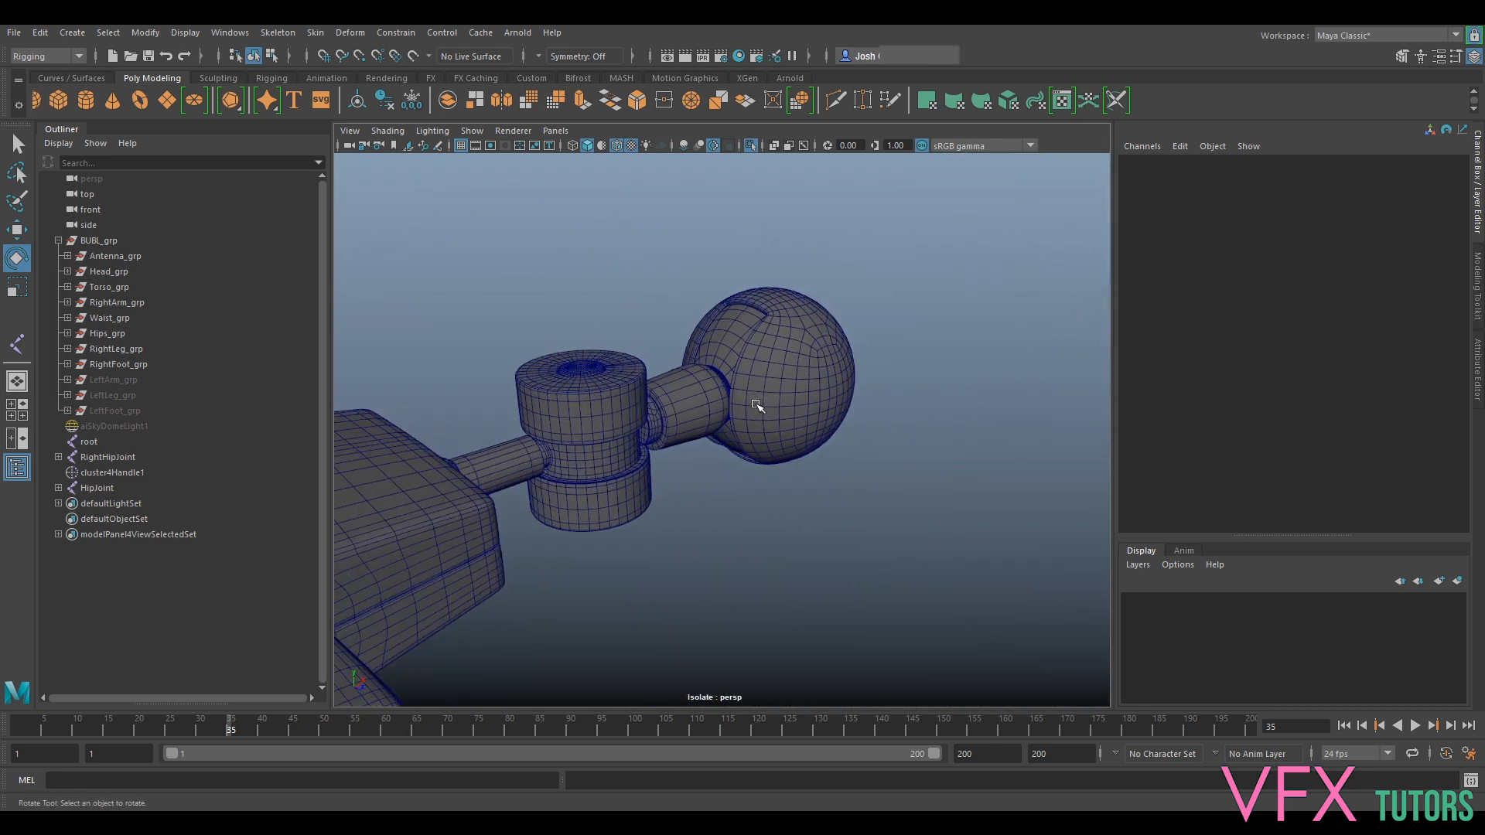
{"action": "left_click_drag", "start_coordinate": [928, 387], "coordinate": [848, 464], "text": "alt"}
{"action": "middle_click_drag", "start_coordinate": [913, 469], "coordinate": [707, 477], "text": "alt"}
Create a cluster deformer from an edge loop around the middle of the shoulder ball, ShoulderClavical_SDM.
{"action": "left_click", "coordinate": [706, 478]}
{"action": "left_click_drag", "start_coordinate": [586, 520], "coordinate": [815, 472], "text": "alt"}
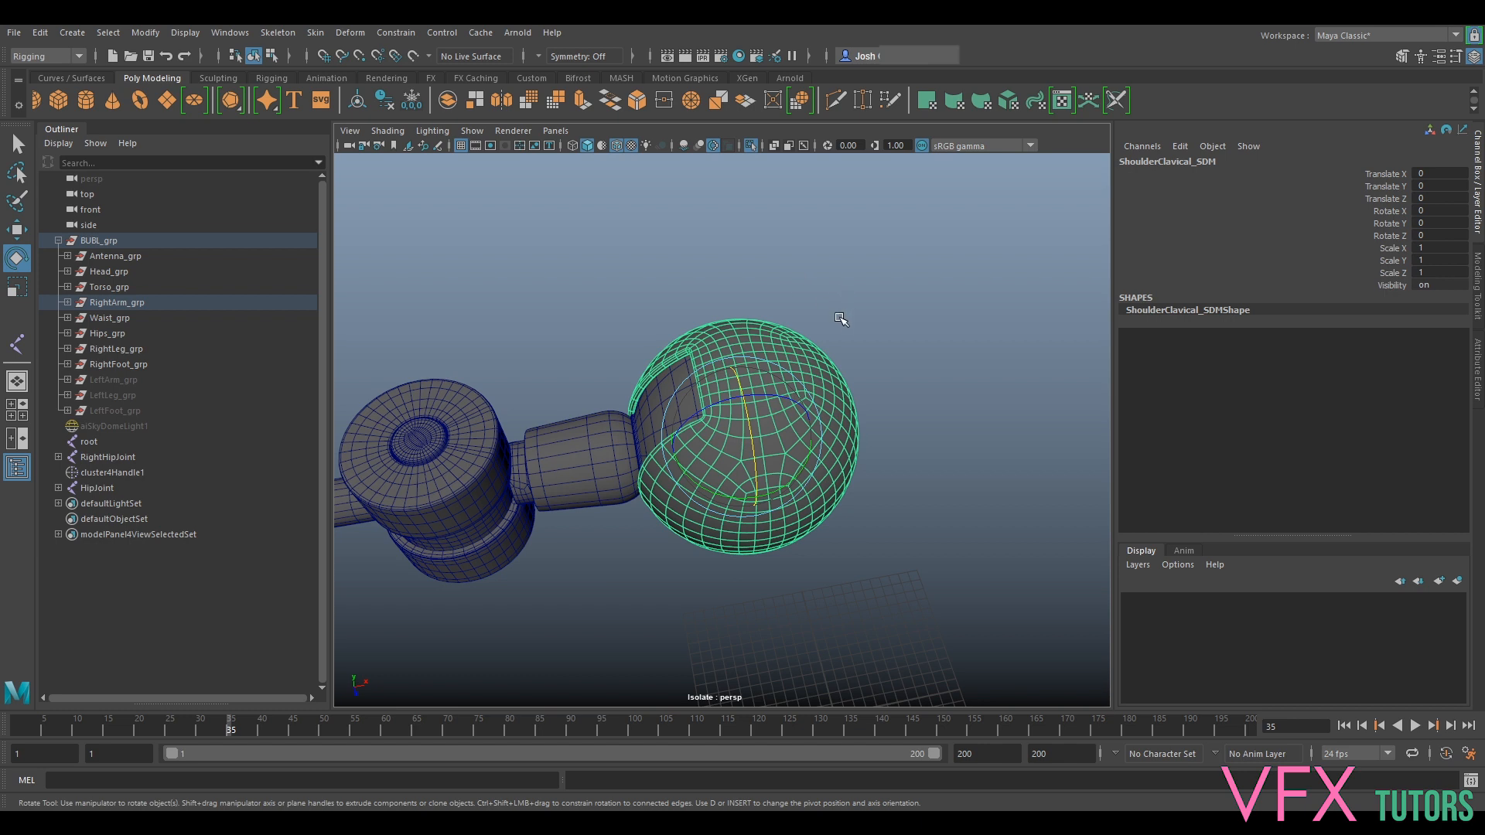
{"action": "left_click_drag", "start_coordinate": [839, 318], "coordinate": [824, 271], "text": "alt"}
{"action": "scroll", "coordinate": [833, 332], "scroll_direction": "down", "scroll_amount": 3}
{"action": "left_click_drag", "start_coordinate": [835, 355], "coordinate": [866, 352], "text": "alt"}
{"action": "scroll", "coordinate": [823, 364], "scroll_direction": "up", "scroll_amount": 5}
{"action": "right_click_drag", "start_coordinate": [776, 342], "coordinate": [812, 313]}
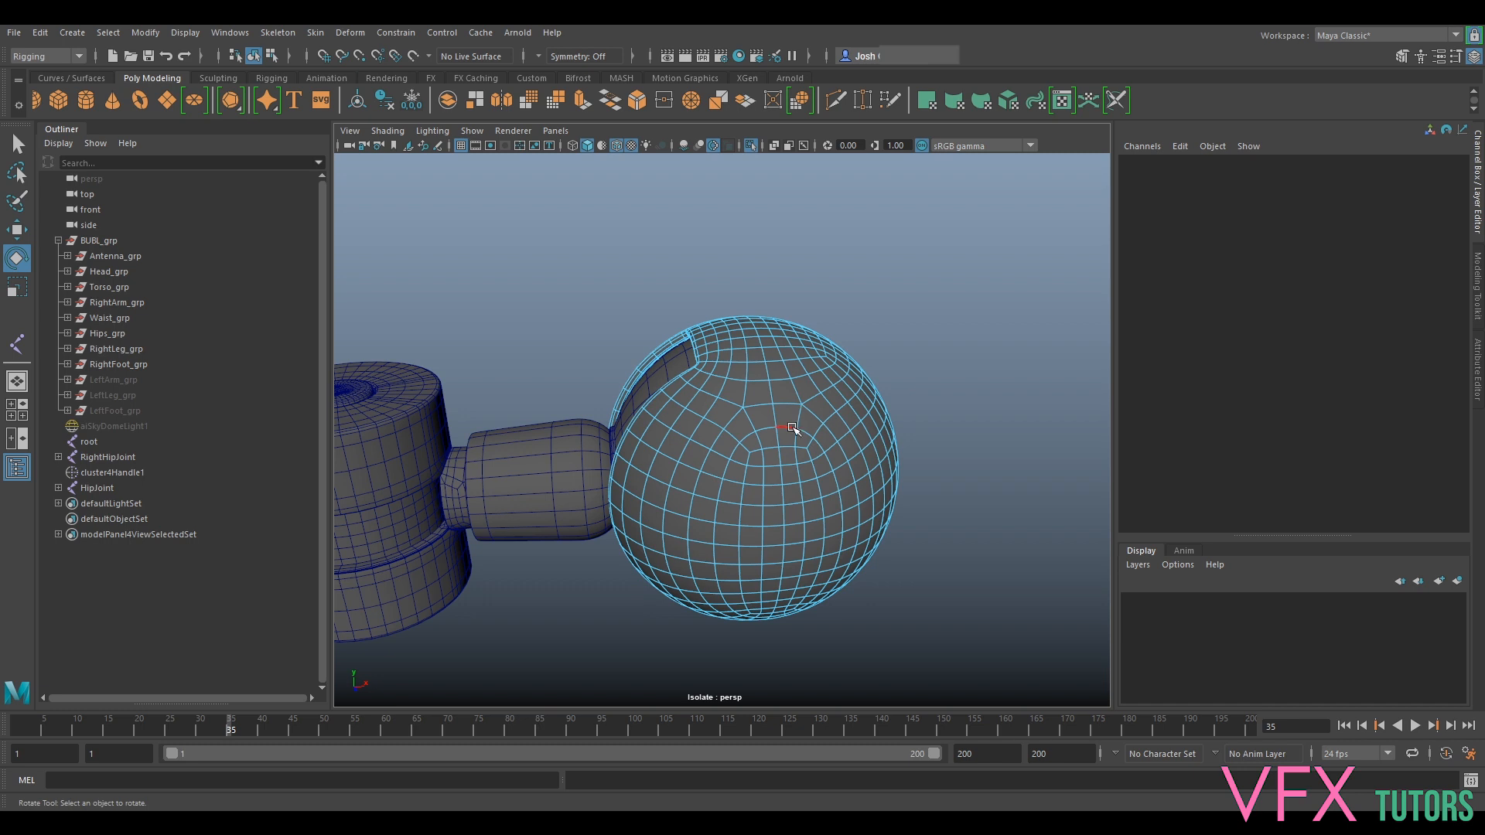
{"action": "left_click", "coordinate": [778, 441]}
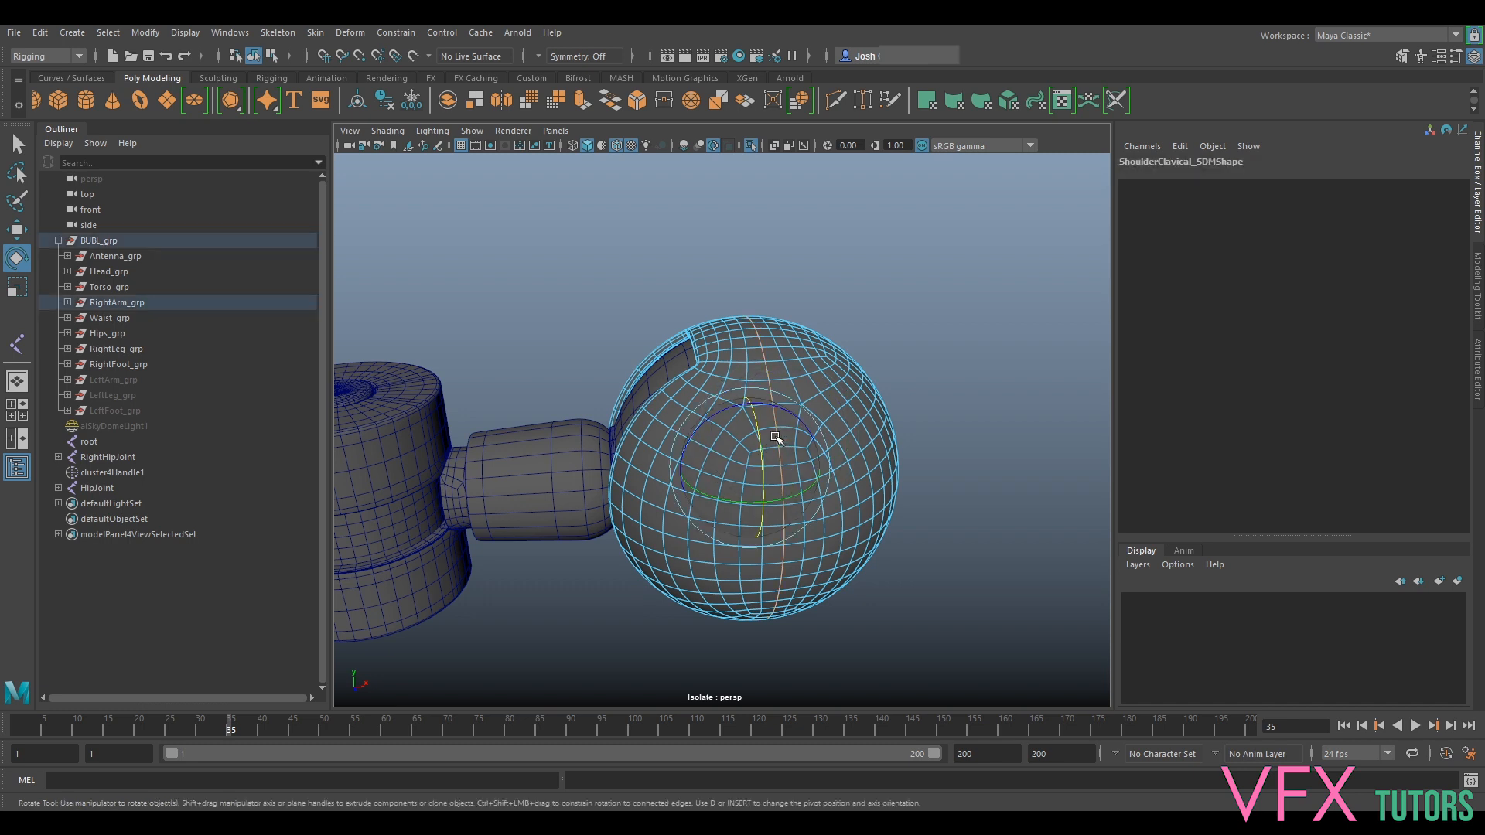
{"action": "left_click_drag", "start_coordinate": [847, 290], "coordinate": [704, 193], "text": "alt"}
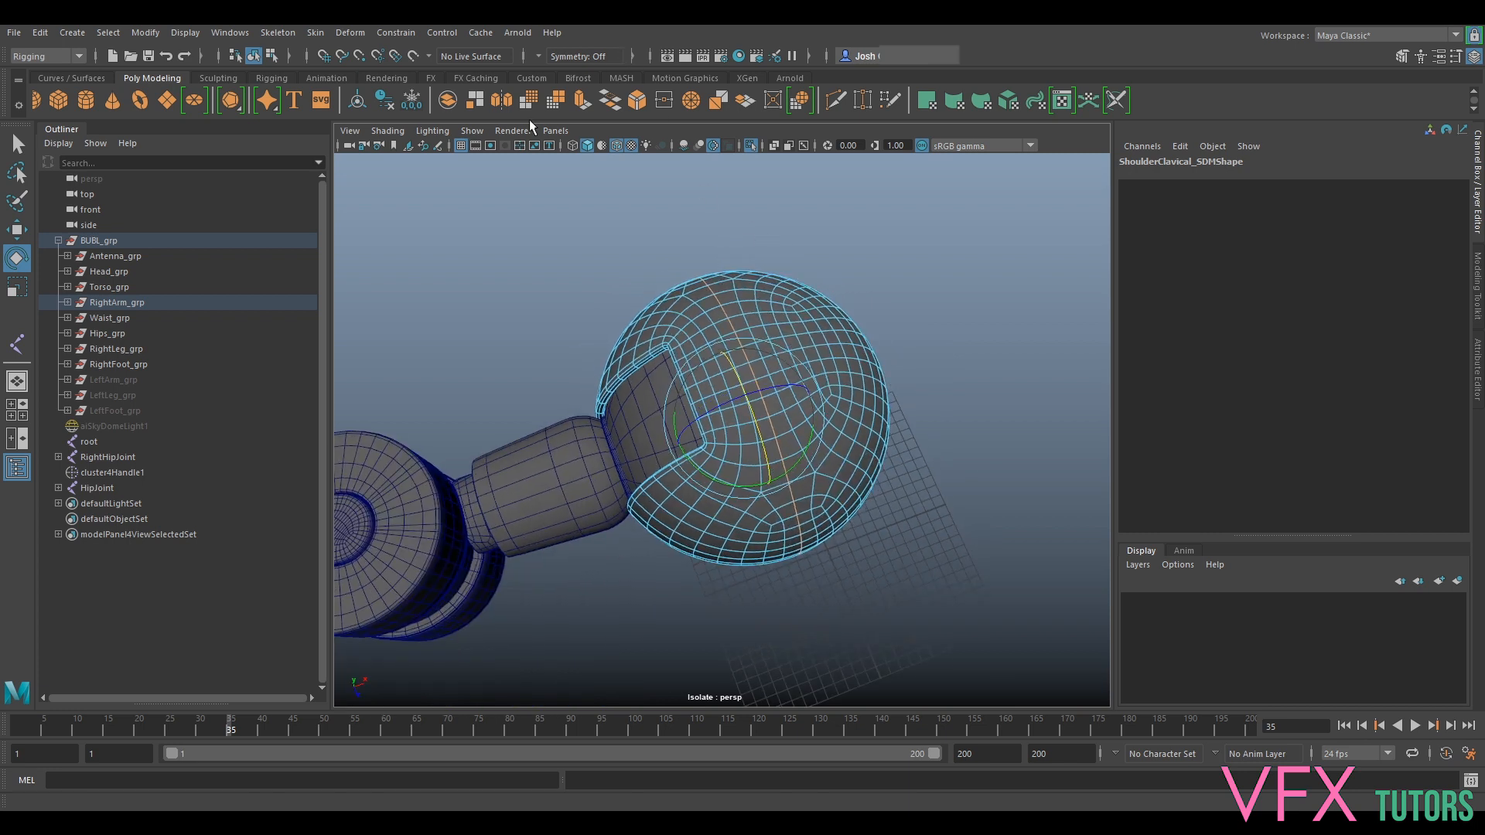
{"action": "left_click", "coordinate": [360, 32]}
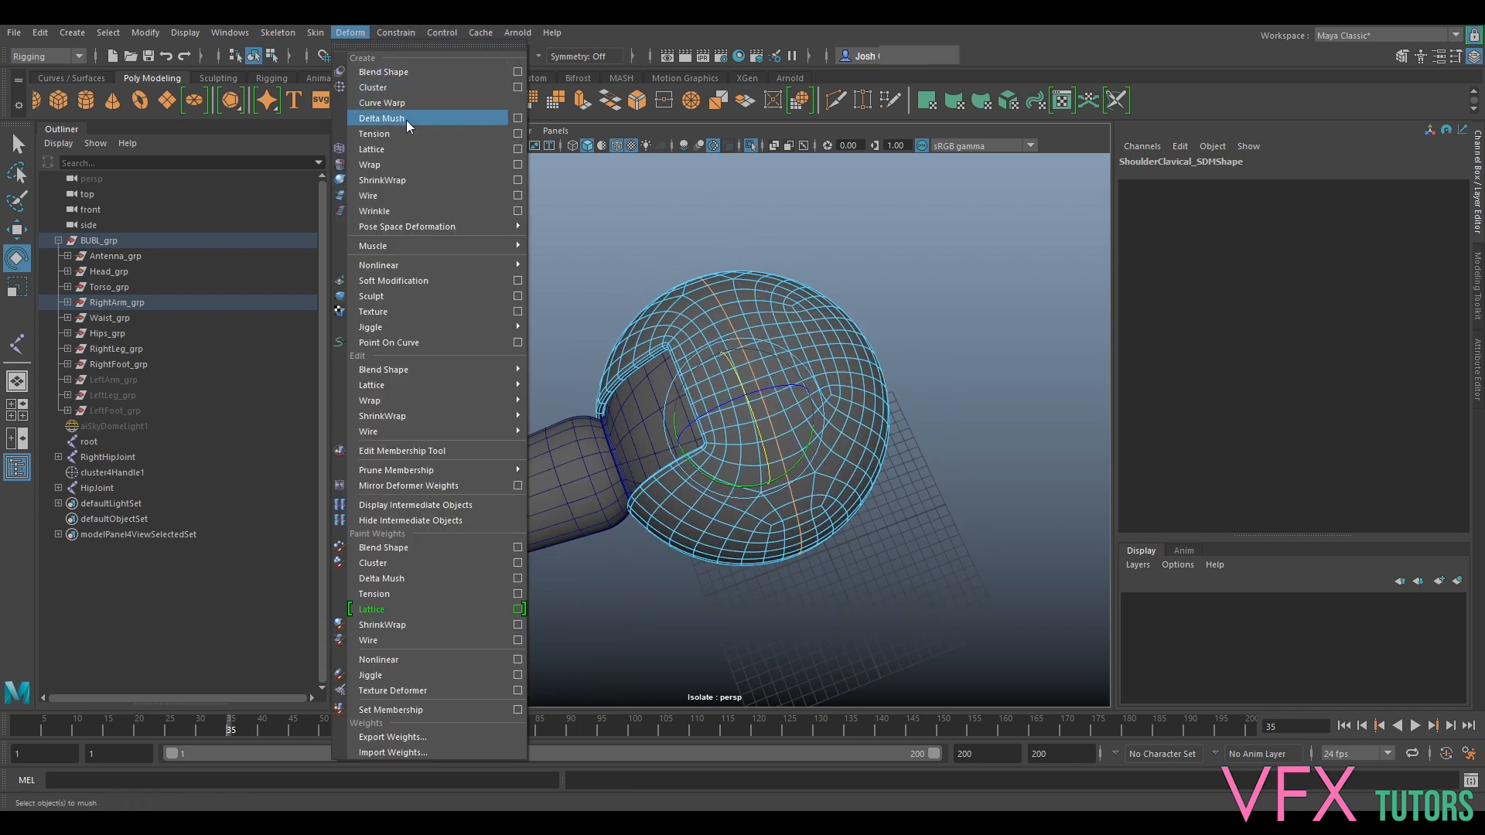
{"action": "left_click", "coordinate": [405, 92]}
Create a cluster from the horizontal edge loops around the upper and lower discs of ElbowJointUpper_SDM and clear the selection.
{"action": "left_click_drag", "start_coordinate": [886, 276], "coordinate": [771, 311], "text": "alt"}
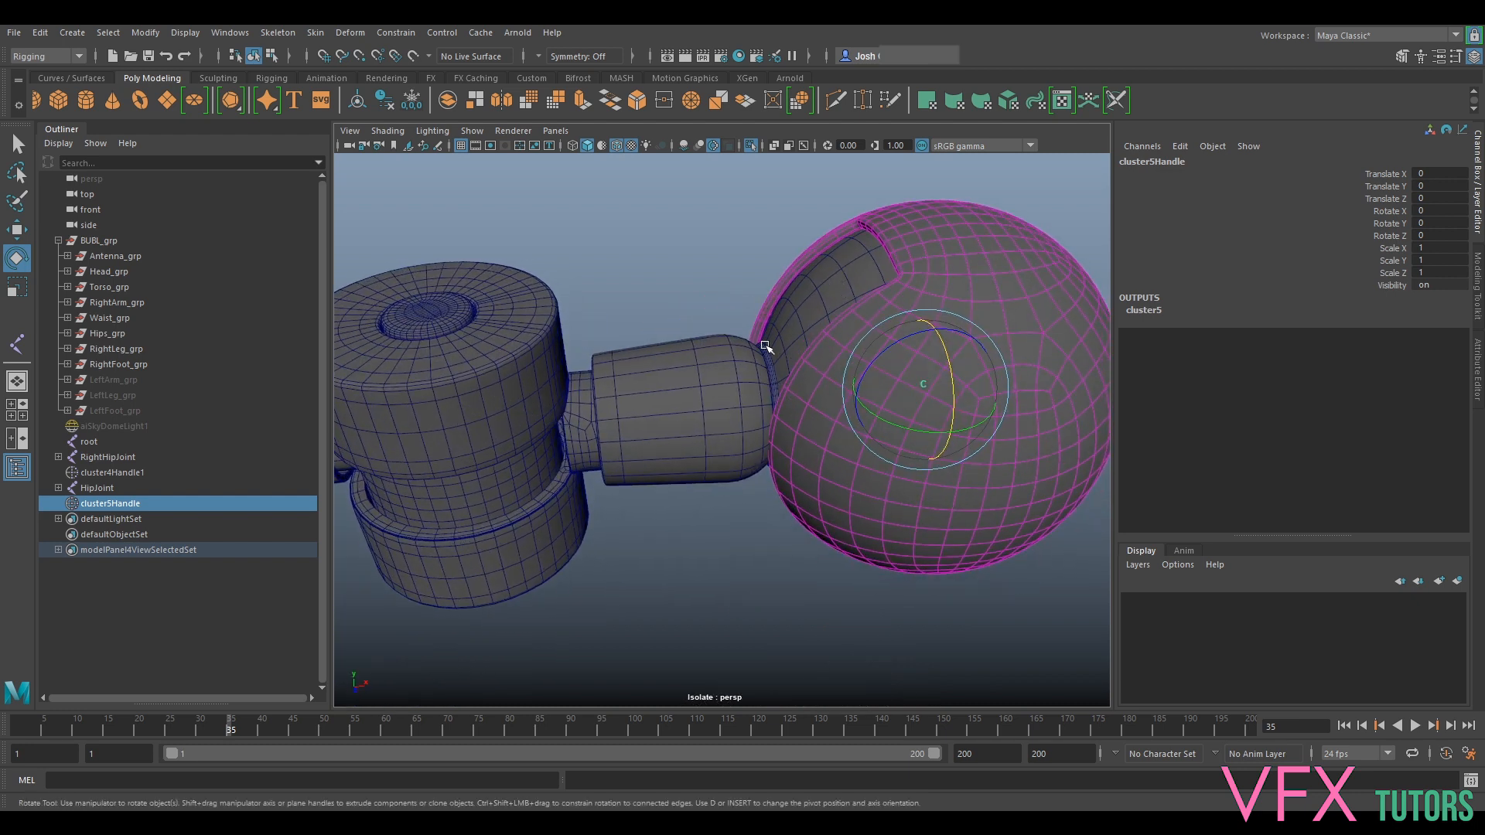
{"action": "scroll", "coordinate": [716, 396], "scroll_direction": "down", "scroll_amount": 3}
{"action": "middle_click_drag", "start_coordinate": [699, 397], "coordinate": [802, 389], "text": "alt"}
{"action": "scroll", "coordinate": [802, 389], "scroll_direction": "up", "scroll_amount": 5}
{"action": "left_click", "coordinate": [696, 351]}
{"action": "left_click_drag", "start_coordinate": [664, 383], "coordinate": [667, 338], "text": "alt"}
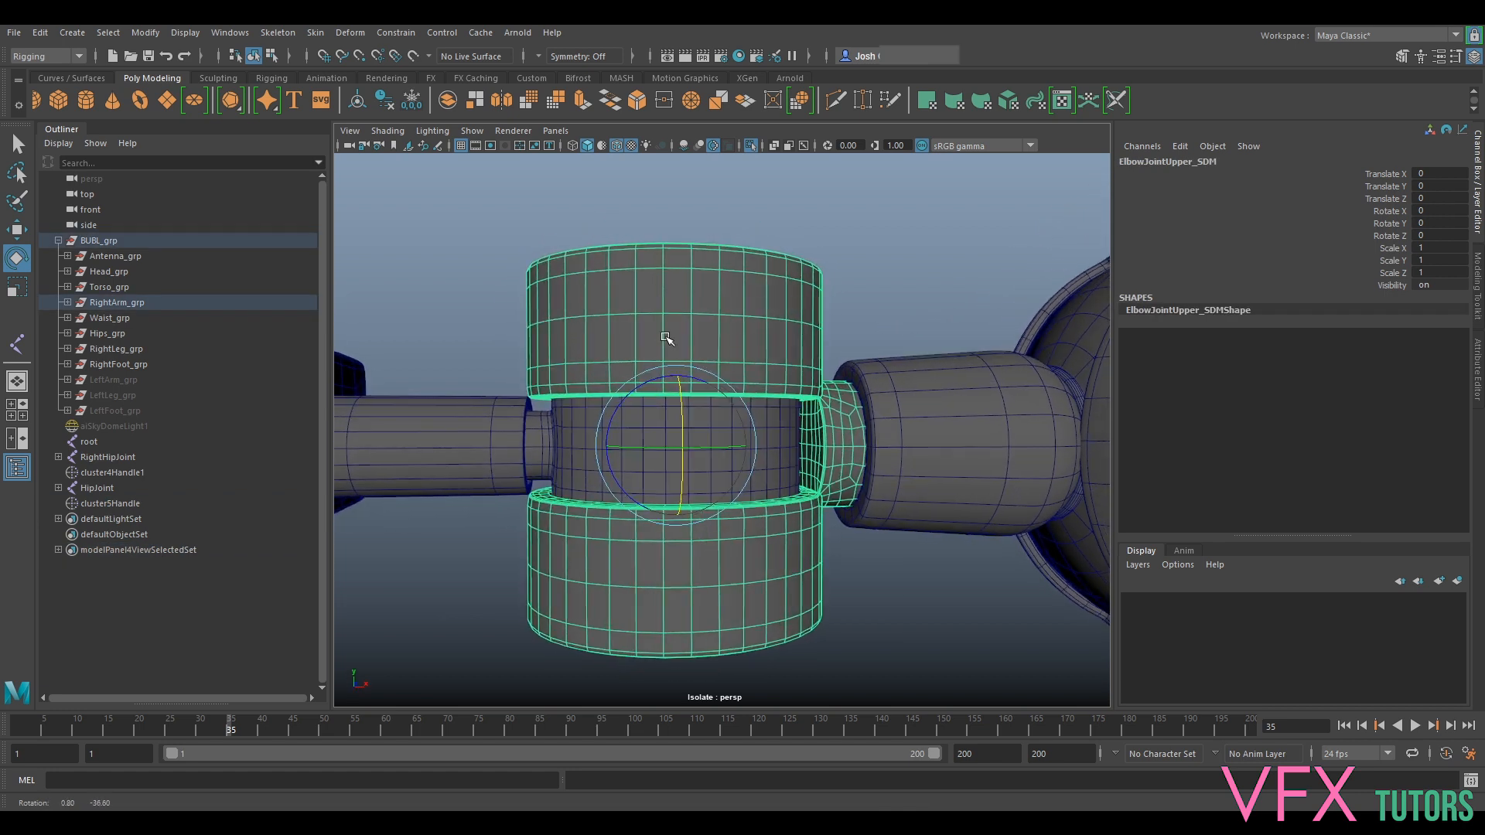
{"action": "right_click_drag", "start_coordinate": [673, 324], "coordinate": [686, 318]}
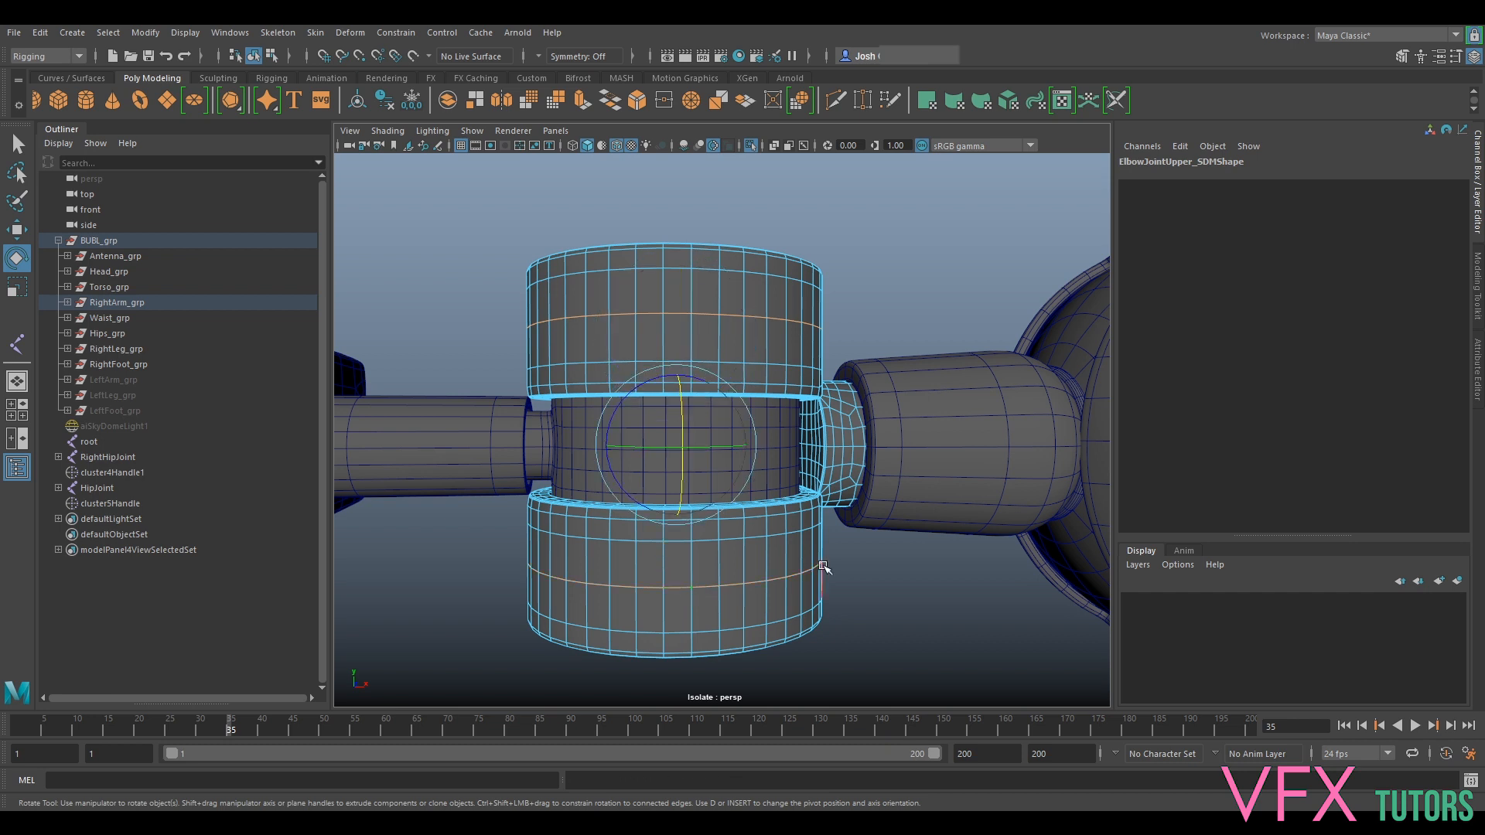
{"action": "left_click", "coordinate": [351, 34]}
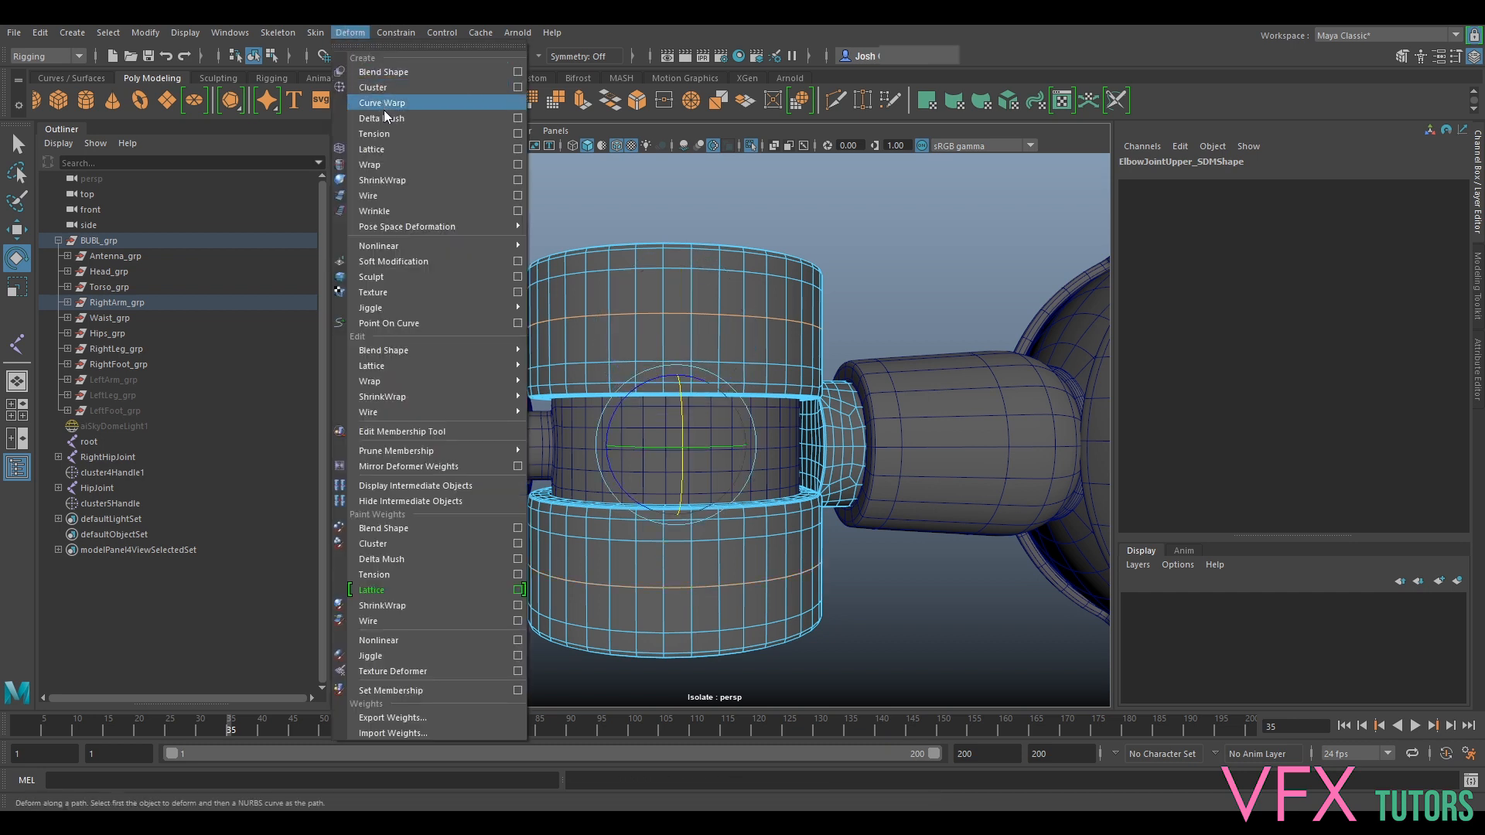
{"action": "left_click", "coordinate": [374, 88]}
{"action": "scroll", "coordinate": [614, 372], "scroll_direction": "down", "scroll_amount": 4}
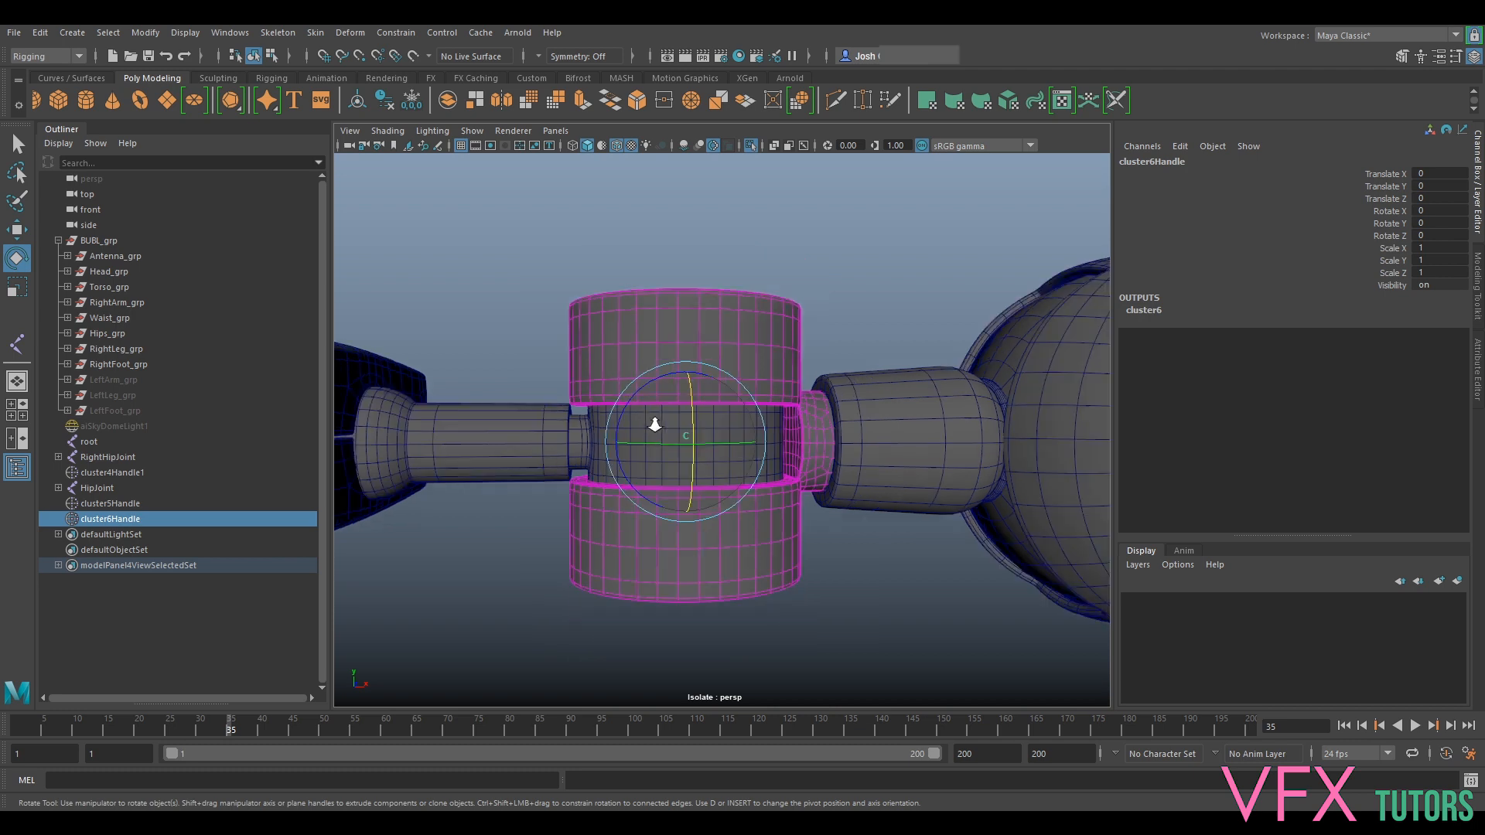
{"action": "left_click_drag", "start_coordinate": [613, 372], "coordinate": [605, 342], "text": "alt"}
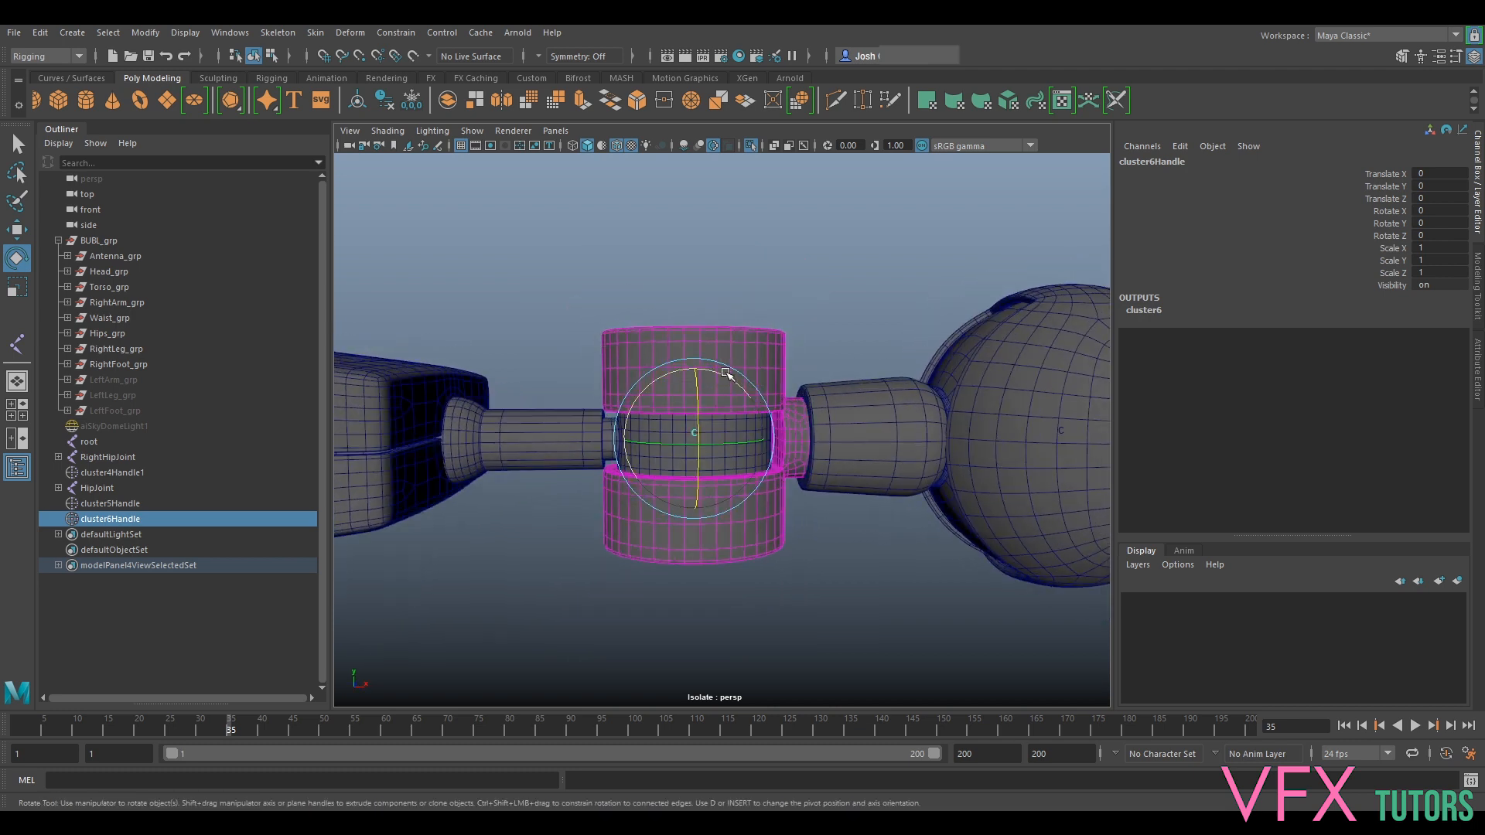
{"action": "left_click", "coordinate": [834, 265]}
Test the wrist pivot by rotating RightHand_SDM about -38.7 degrees around Z, and undo the rotation.
{"action": "left_click_drag", "start_coordinate": [514, 305], "coordinate": [695, 439], "text": "alt"}
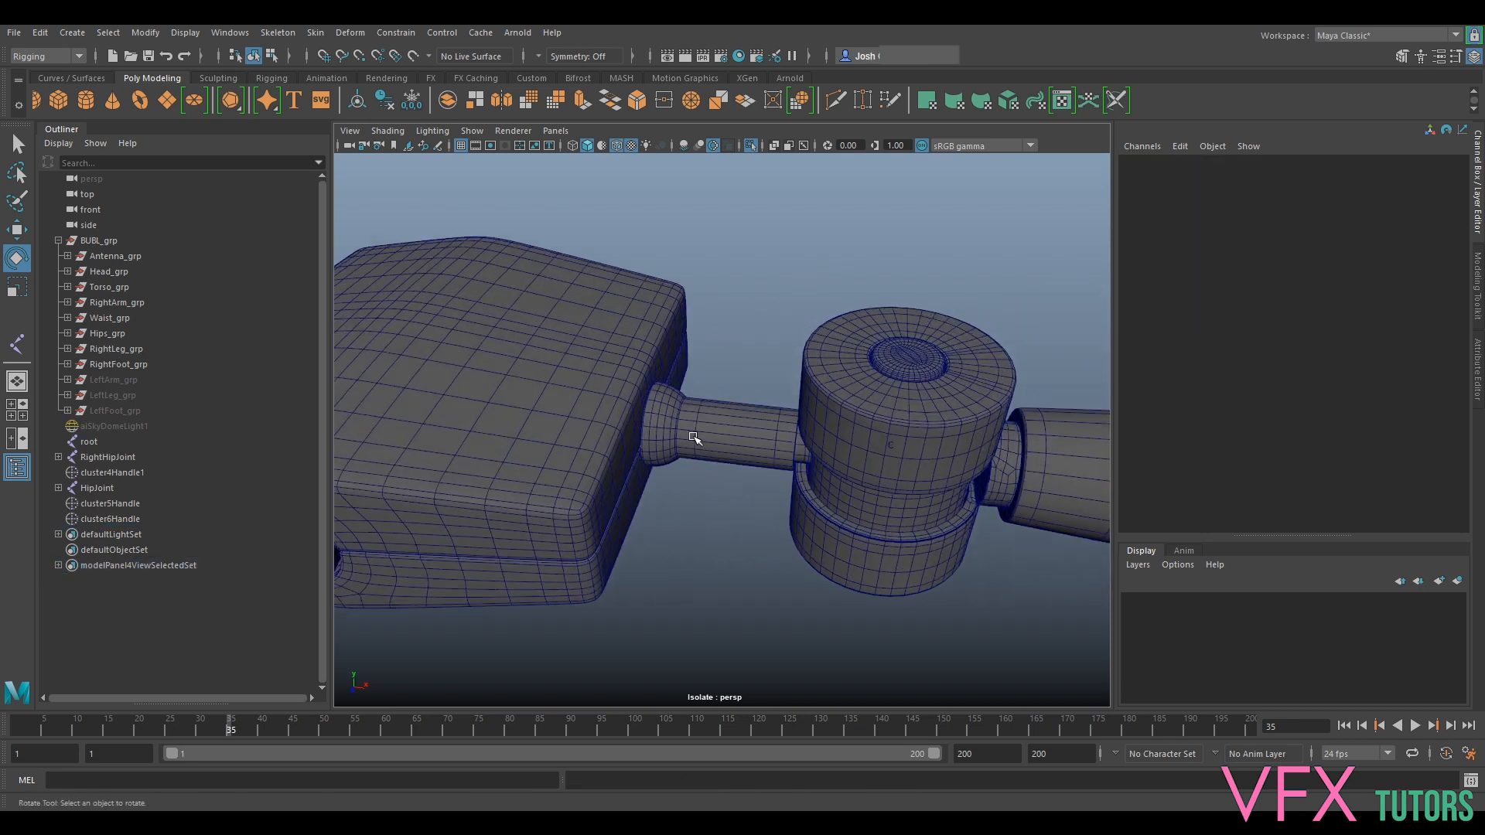
{"action": "middle_click_drag", "start_coordinate": [695, 439], "coordinate": [733, 419], "text": "alt"}
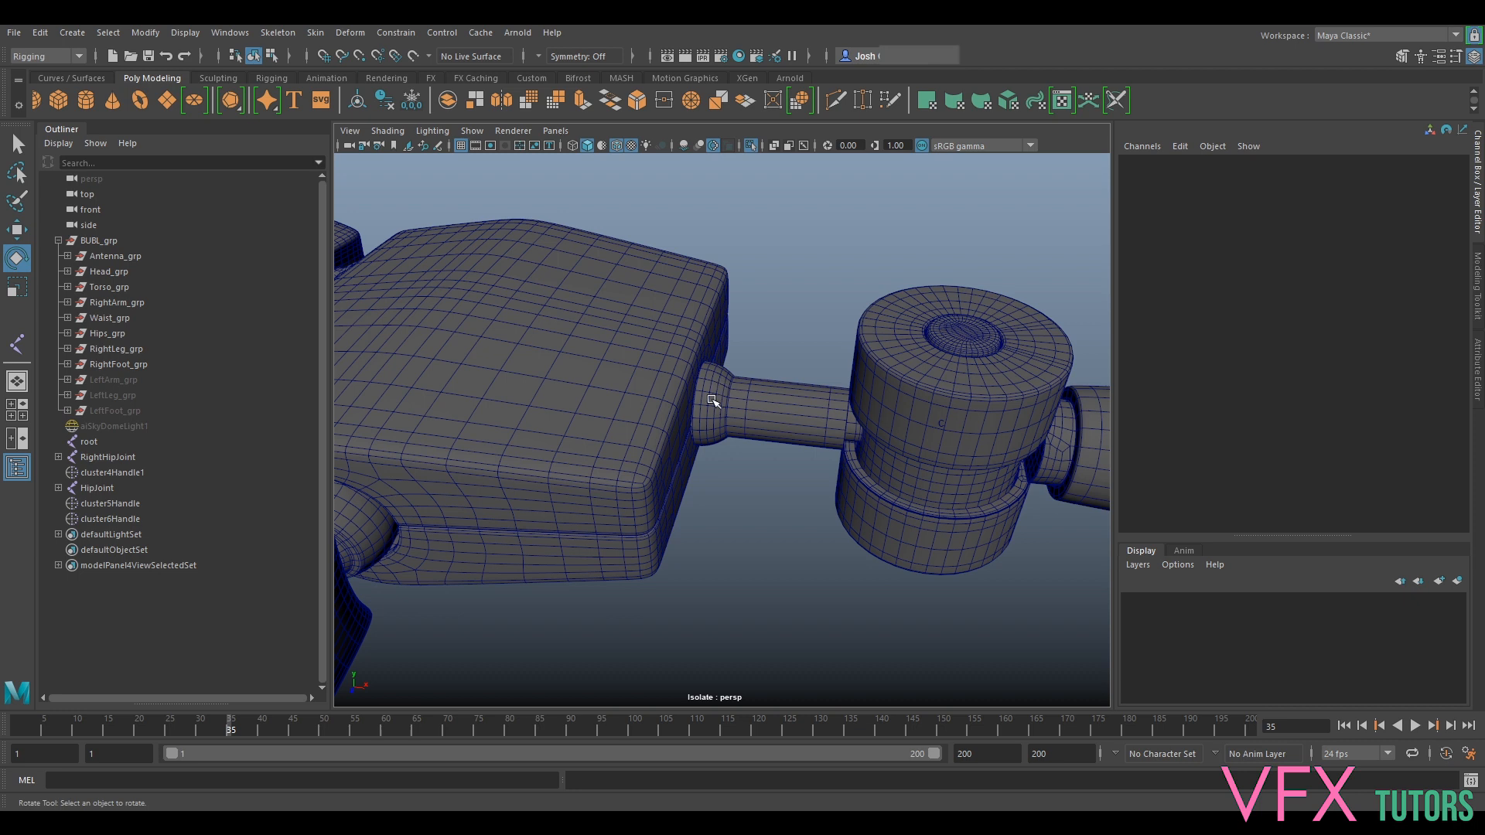
{"action": "left_click", "coordinate": [659, 410]}
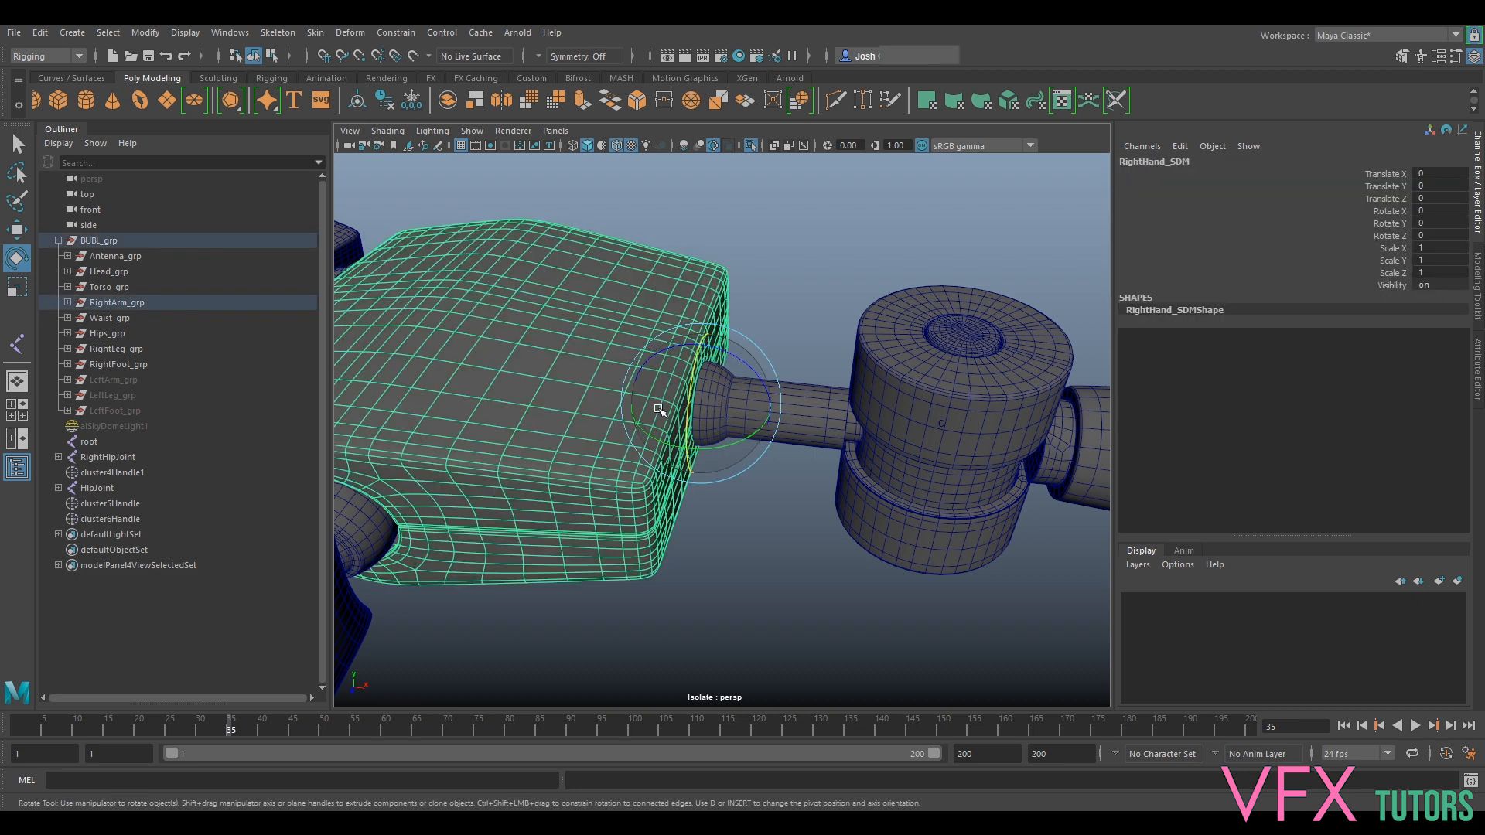
{"action": "right_click_drag", "start_coordinate": [648, 373], "coordinate": [719, 381], "text": "alt"}
{"action": "mouse_move", "coordinate": [719, 381]}
{"action": "left_mouse_down", "text": "alt"}
{"action": "mouse_move", "coordinate": [649, 360]}
{"action": "mouse_move", "coordinate": [706, 347]}
{"action": "mouse_move", "coordinate": [716, 378]}
{"action": "left_mouse_up", "text": "alt"}
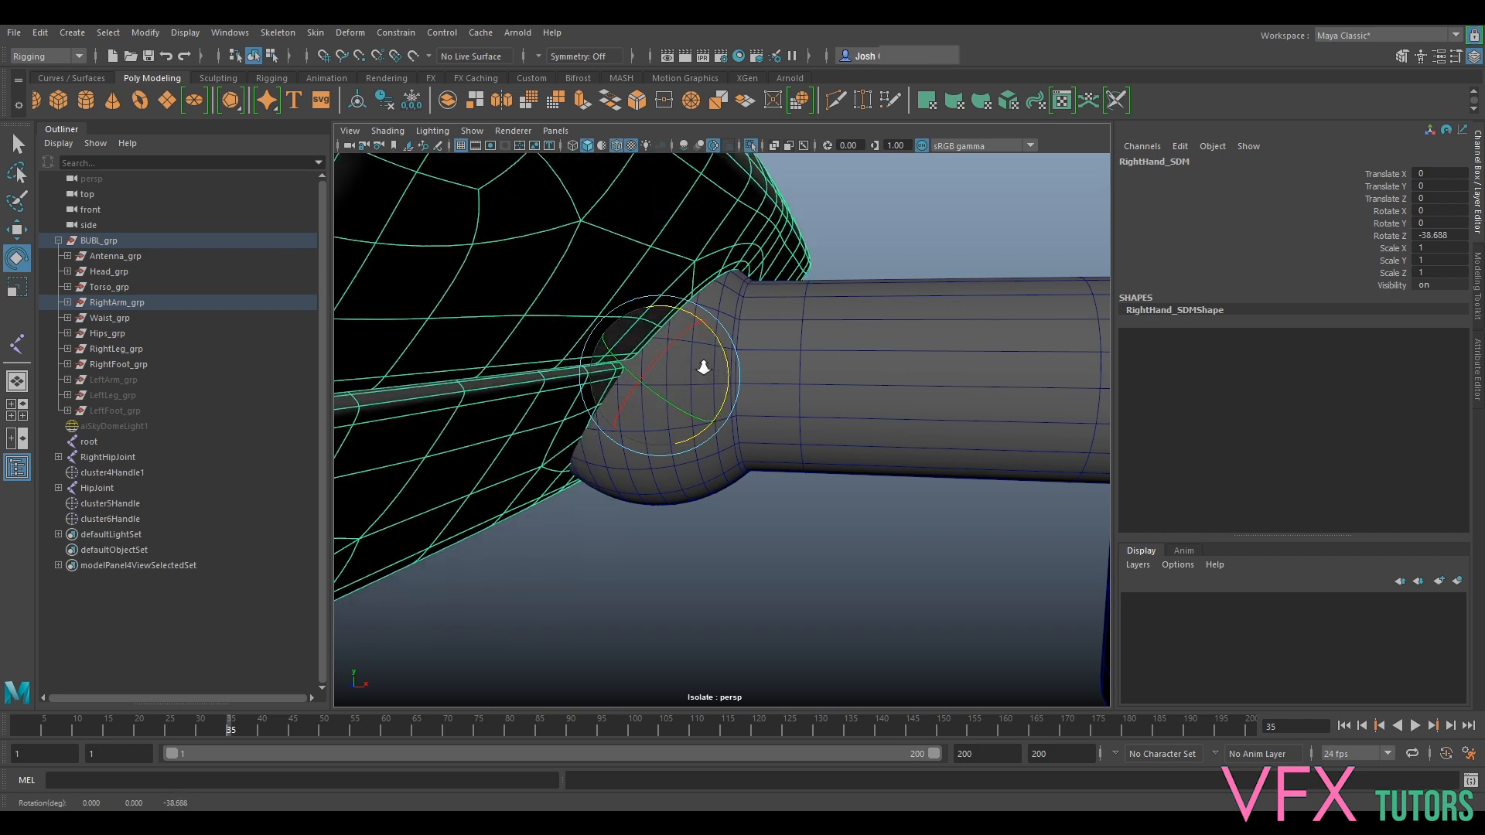
{"action": "scroll", "coordinate": [703, 367], "scroll_direction": "down", "scroll_amount": 5}
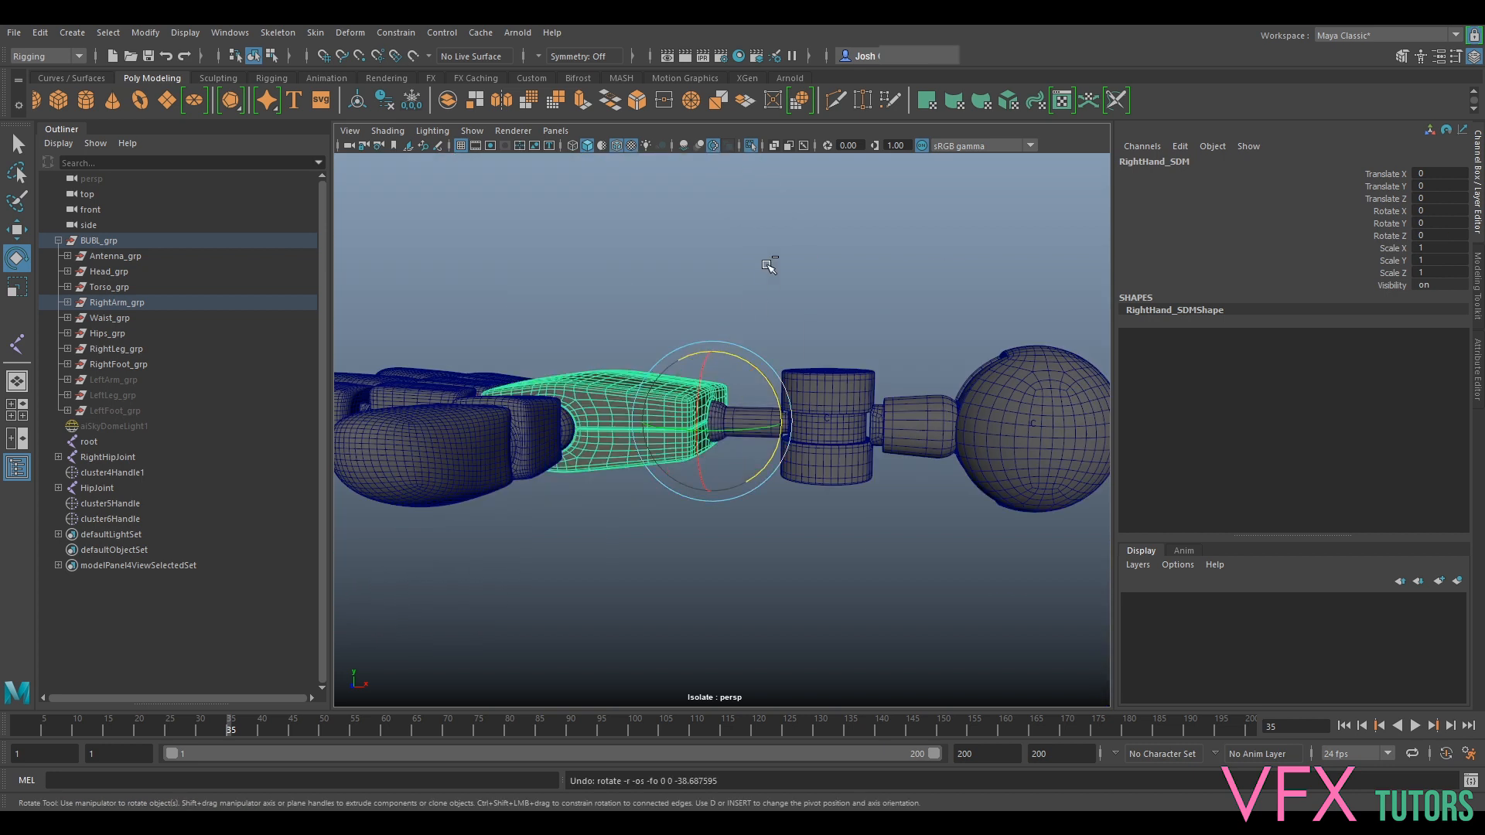
{"action": "scroll", "coordinate": [710, 258], "scroll_direction": "up", "scroll_amount": 8}
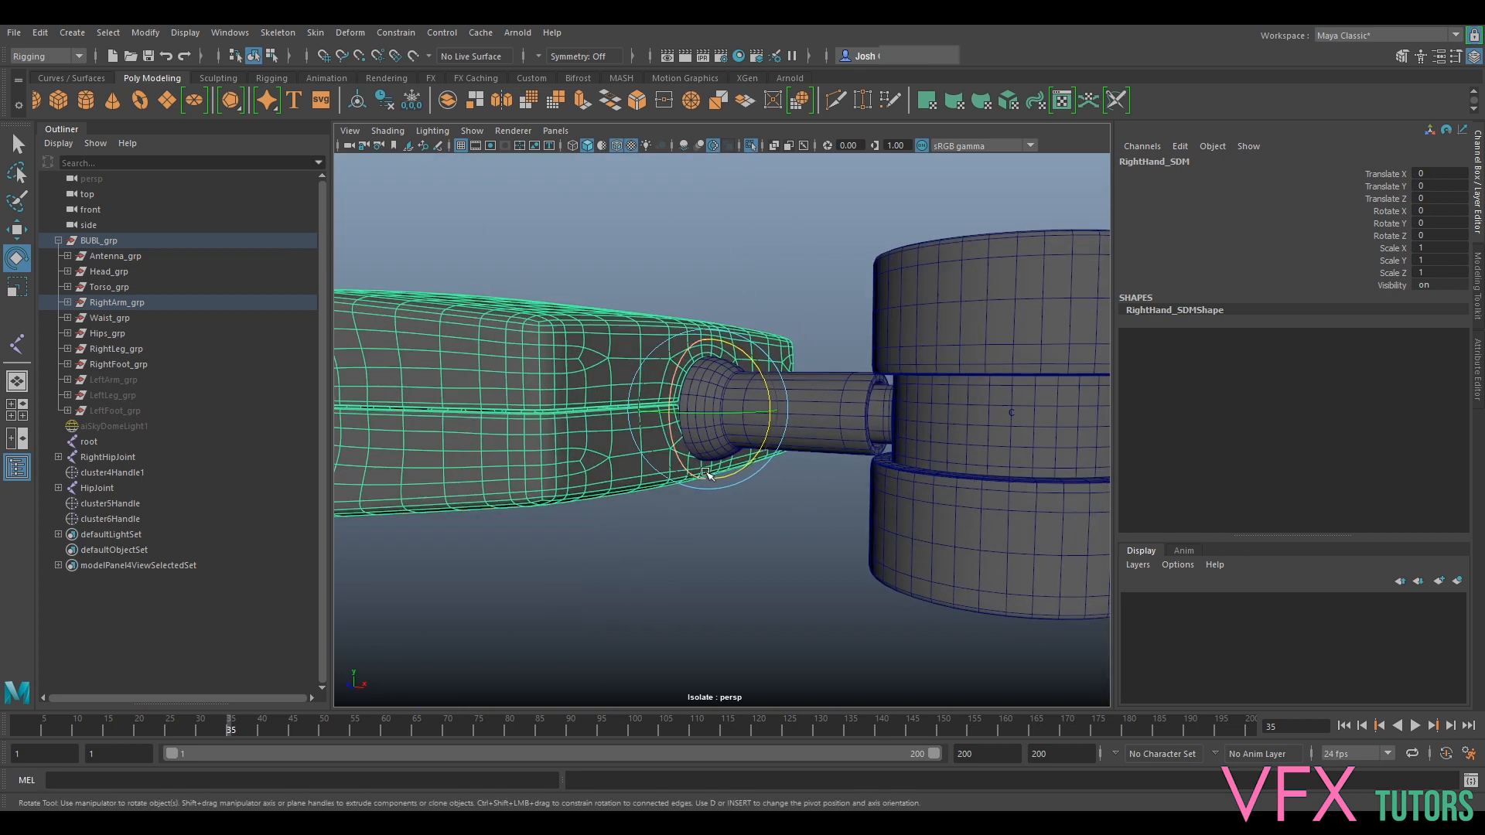
{"action": "scroll", "coordinate": [706, 472], "scroll_direction": "up", "scroll_amount": 5}
{"action": "mouse_move", "coordinate": [684, 477]}
{"action": "left_mouse_down", "text": "alt"}
{"action": "mouse_move", "coordinate": [683, 394]}
{"action": "mouse_move", "coordinate": [696, 444]}
{"action": "mouse_move", "coordinate": [676, 444]}
{"action": "mouse_move", "coordinate": [660, 418]}
{"action": "mouse_move", "coordinate": [675, 444]}
{"action": "mouse_move", "coordinate": [570, 441]}
{"action": "mouse_move", "coordinate": [722, 435]}
{"action": "mouse_move", "coordinate": [673, 444]}
{"action": "mouse_move", "coordinate": [681, 458]}
{"action": "mouse_move", "coordinate": [689, 431]}
{"action": "mouse_move", "coordinate": [696, 463]}
{"action": "left_mouse_up", "text": "alt"}
{"action": "left_click", "coordinate": [967, 275]}
{"action": "left_click_drag", "start_coordinate": [967, 275], "coordinate": [773, 455], "text": "alt"}
{"action": "left_click", "coordinate": [768, 441]}
{"action": "key", "text": "ctrl+z"}
{"action": "left_click", "coordinate": [876, 352]}
Create a cluster from the edges at the hand end of the wrist joint mesh, WristJoint_SDM.
{"action": "left_click", "coordinate": [787, 467]}
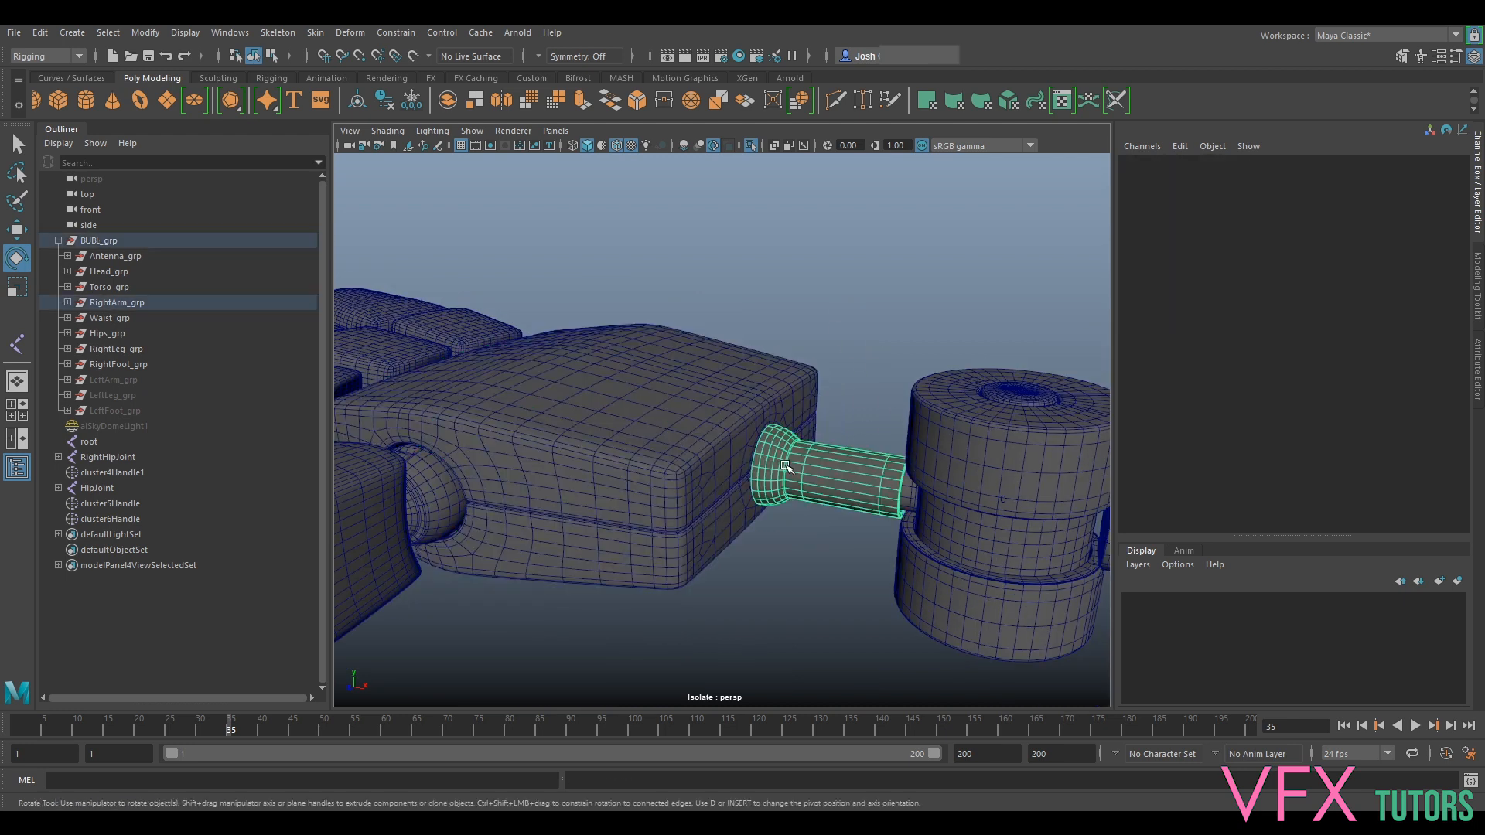
{"action": "scroll", "coordinate": [809, 441], "scroll_direction": "up", "scroll_amount": 5}
{"action": "left_click_drag", "start_coordinate": [706, 509], "coordinate": [679, 524], "text": "alt"}
{"action": "right_click", "coordinate": [681, 516]}
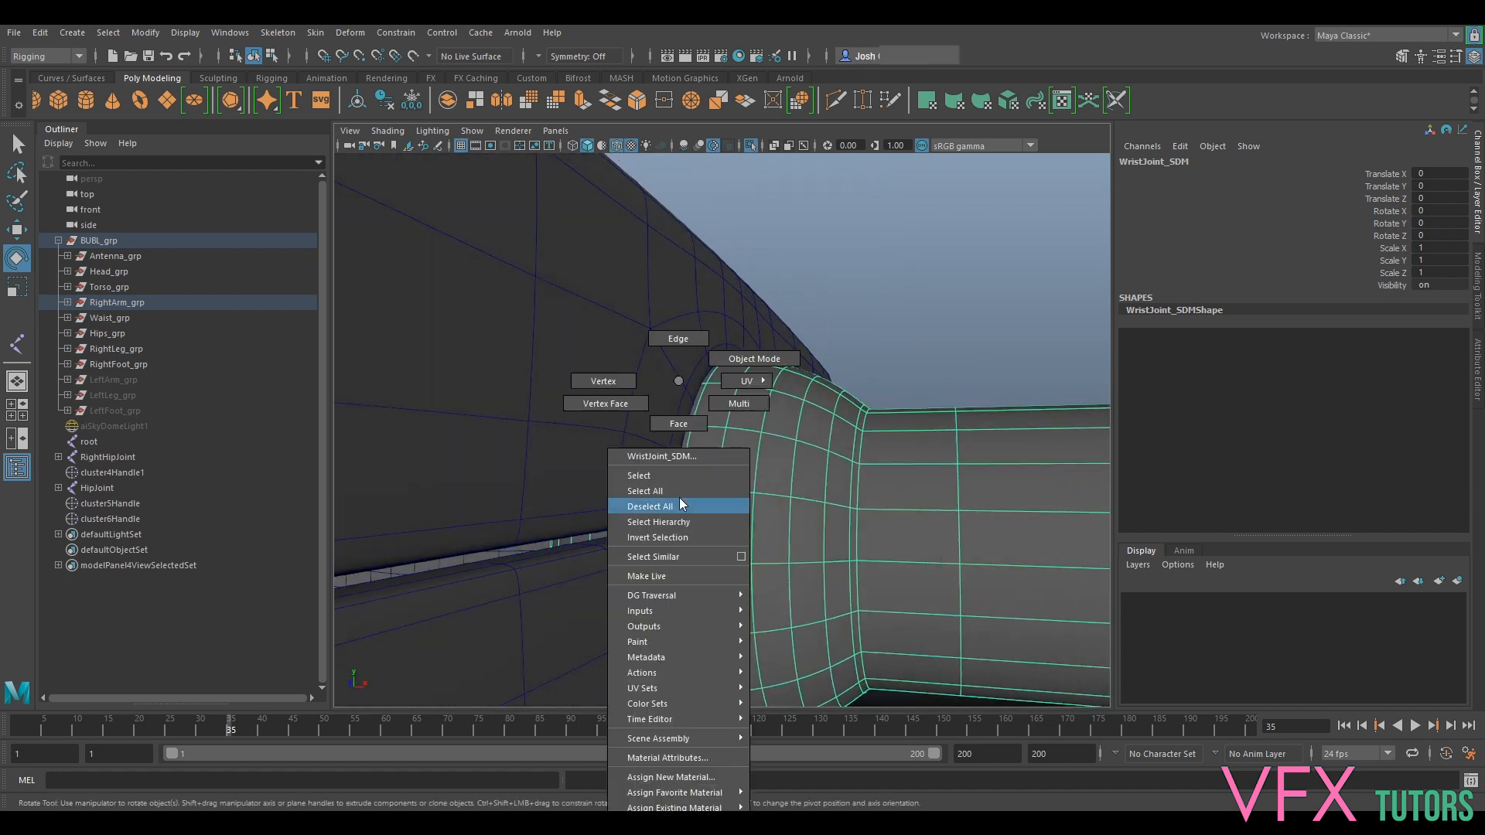
{"action": "left_click", "coordinate": [673, 375]}
{"action": "left_click", "coordinate": [665, 558]}
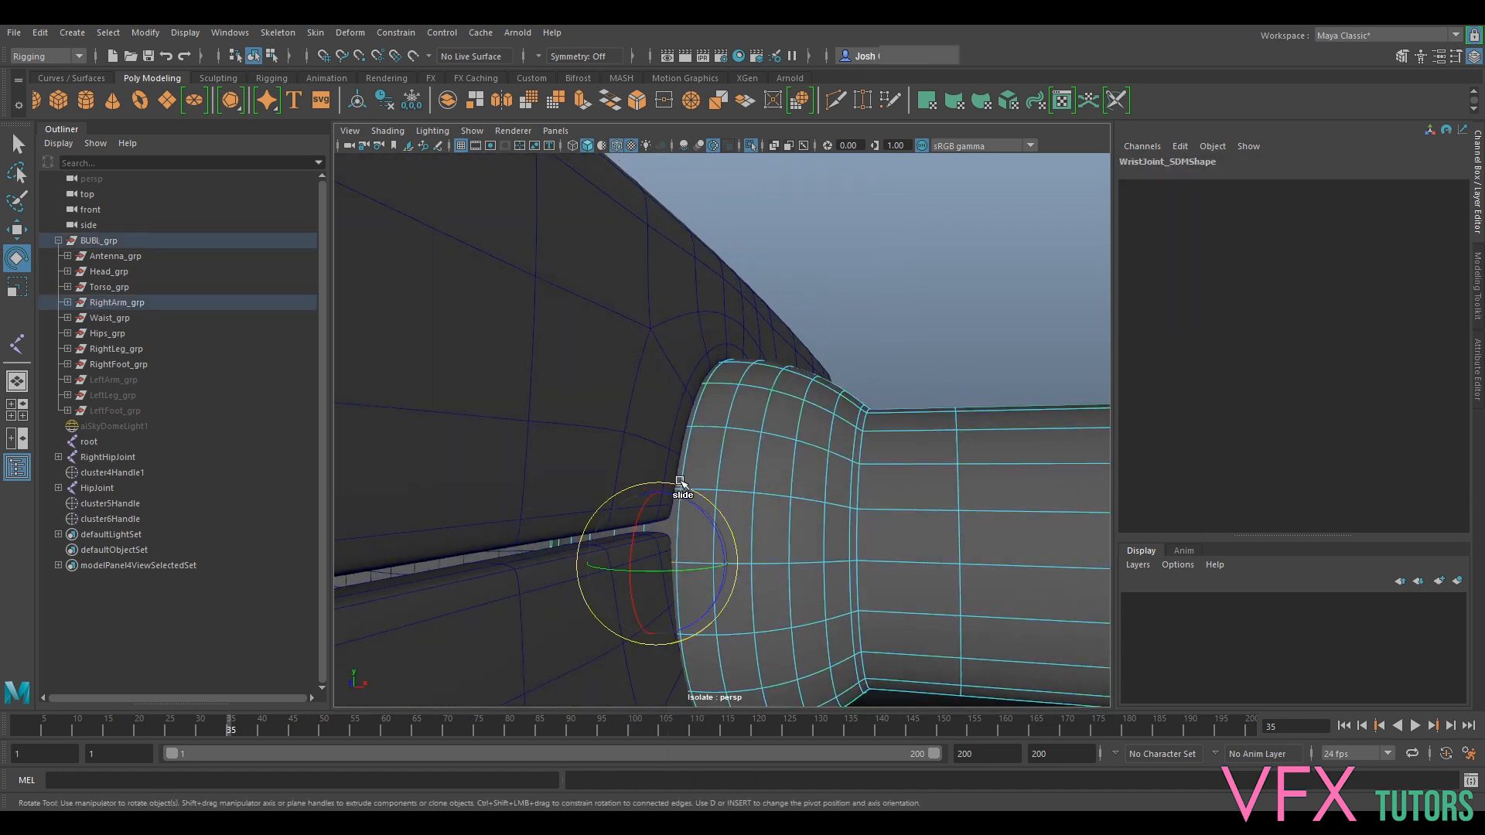
{"action": "key", "text": "q"}
{"action": "scroll", "coordinate": [666, 498], "scroll_direction": "up", "scroll_amount": 3}
{"action": "left_click_drag", "start_coordinate": [645, 524], "coordinate": [736, 483], "text": "alt"}
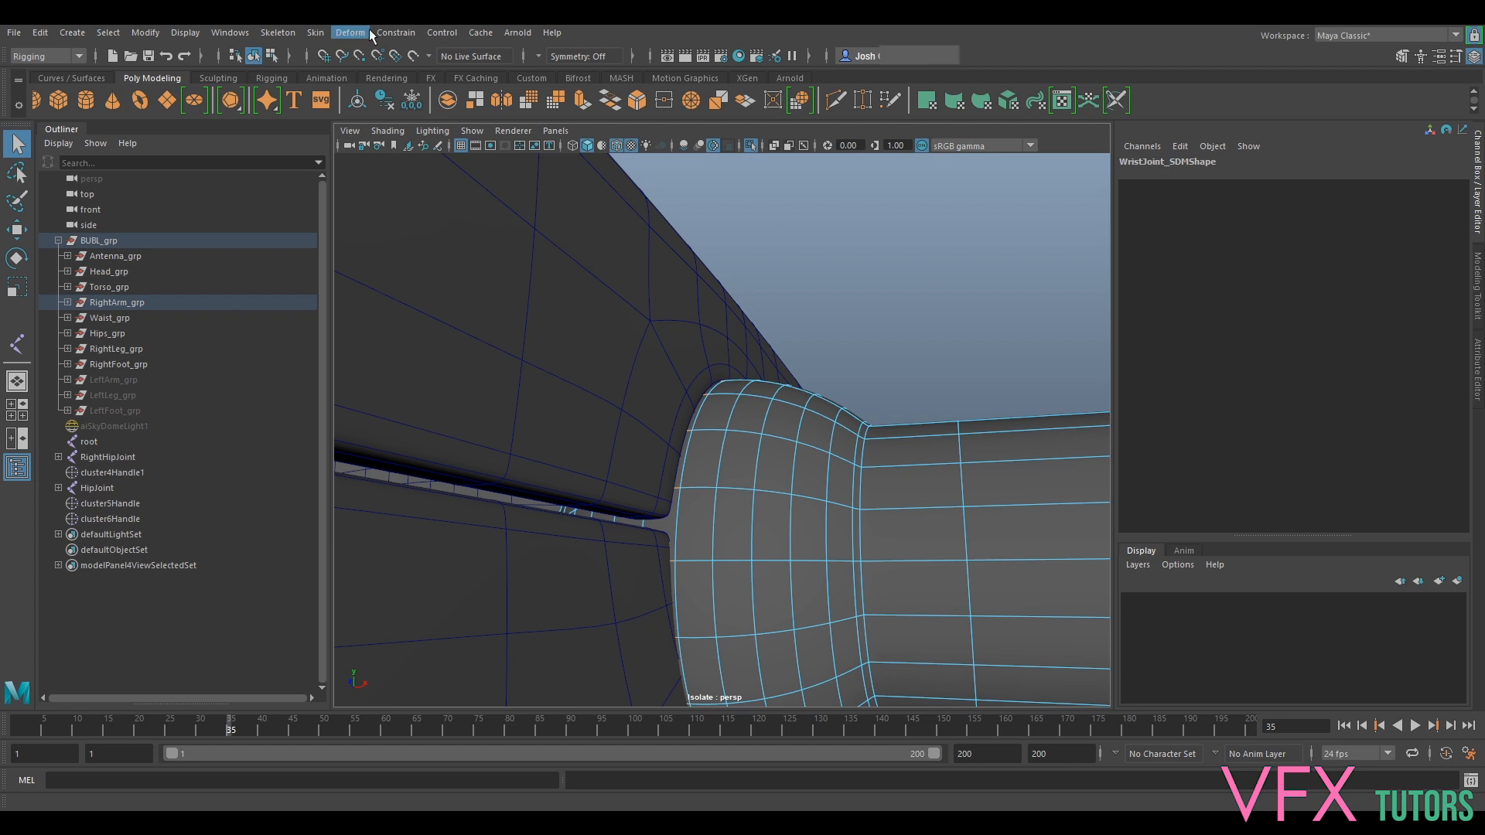
{"action": "left_click", "coordinate": [395, 34]}
{"action": "mouse_move", "coordinate": [356, 39]}
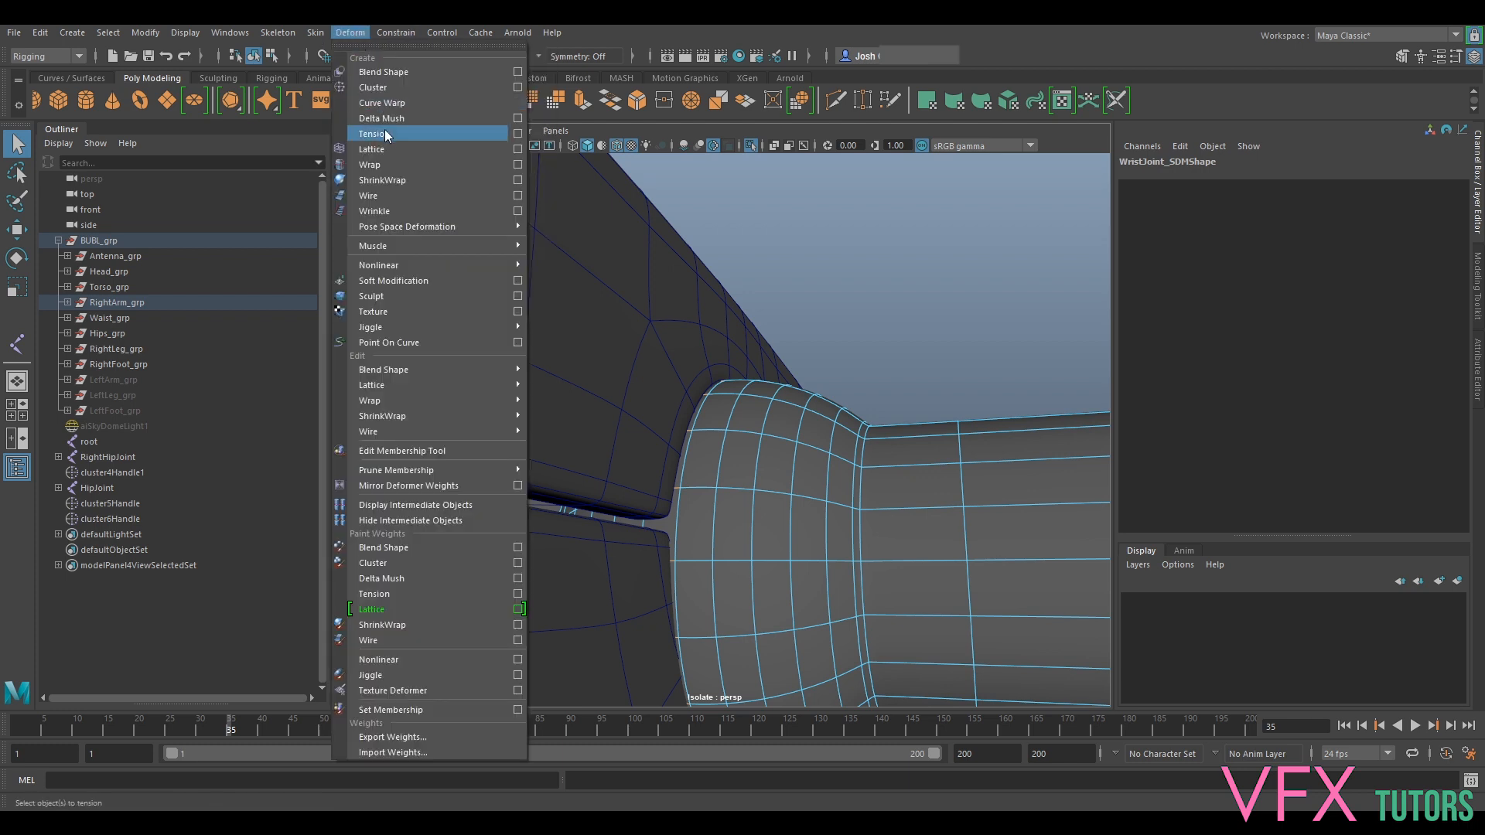
{"action": "left_click", "coordinate": [383, 88]}
Hide the palm mesh RightHand_SDM to expose the knuckles.
{"action": "left_click_drag", "start_coordinate": [750, 315], "coordinate": [776, 419], "text": "alt"}
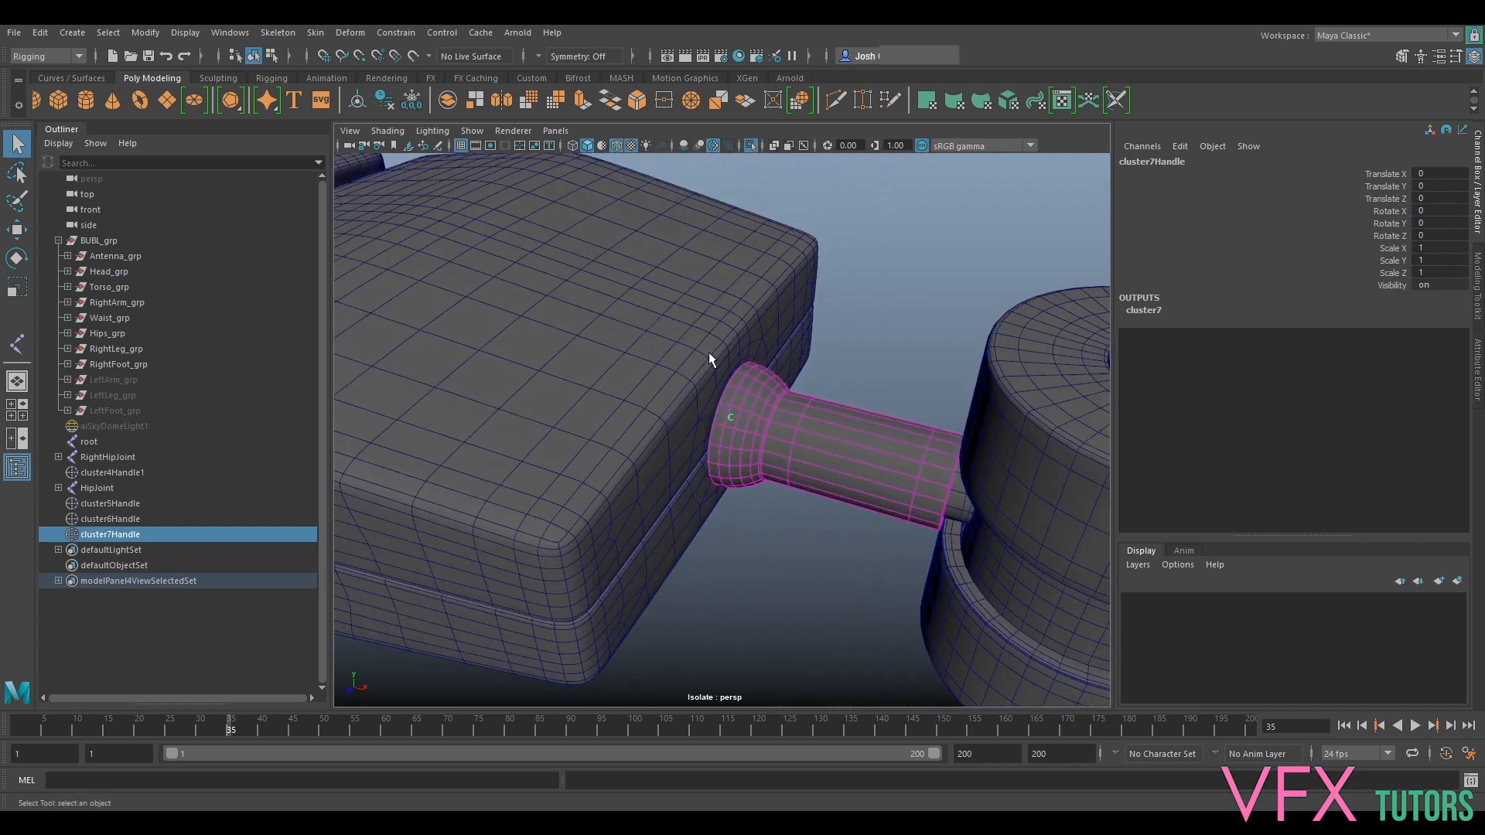
{"action": "left_click_drag", "start_coordinate": [794, 426], "coordinate": [745, 490], "text": "alt"}
{"action": "scroll", "coordinate": [716, 479], "scroll_direction": "up", "scroll_amount": 5}
{"action": "scroll", "coordinate": [716, 479], "scroll_direction": "down", "scroll_amount": 6}
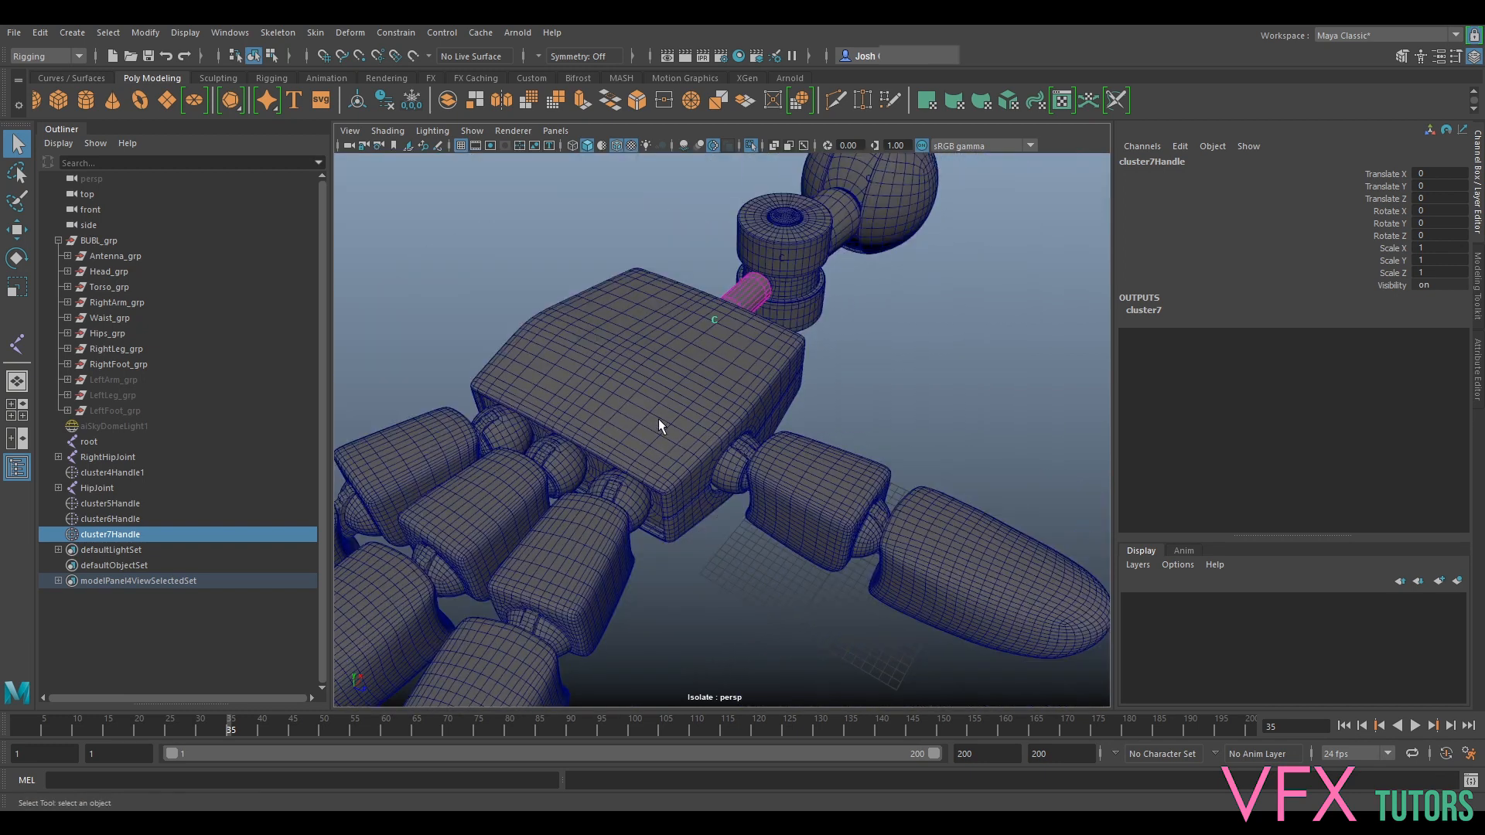
{"action": "left_click", "coordinate": [662, 422]}
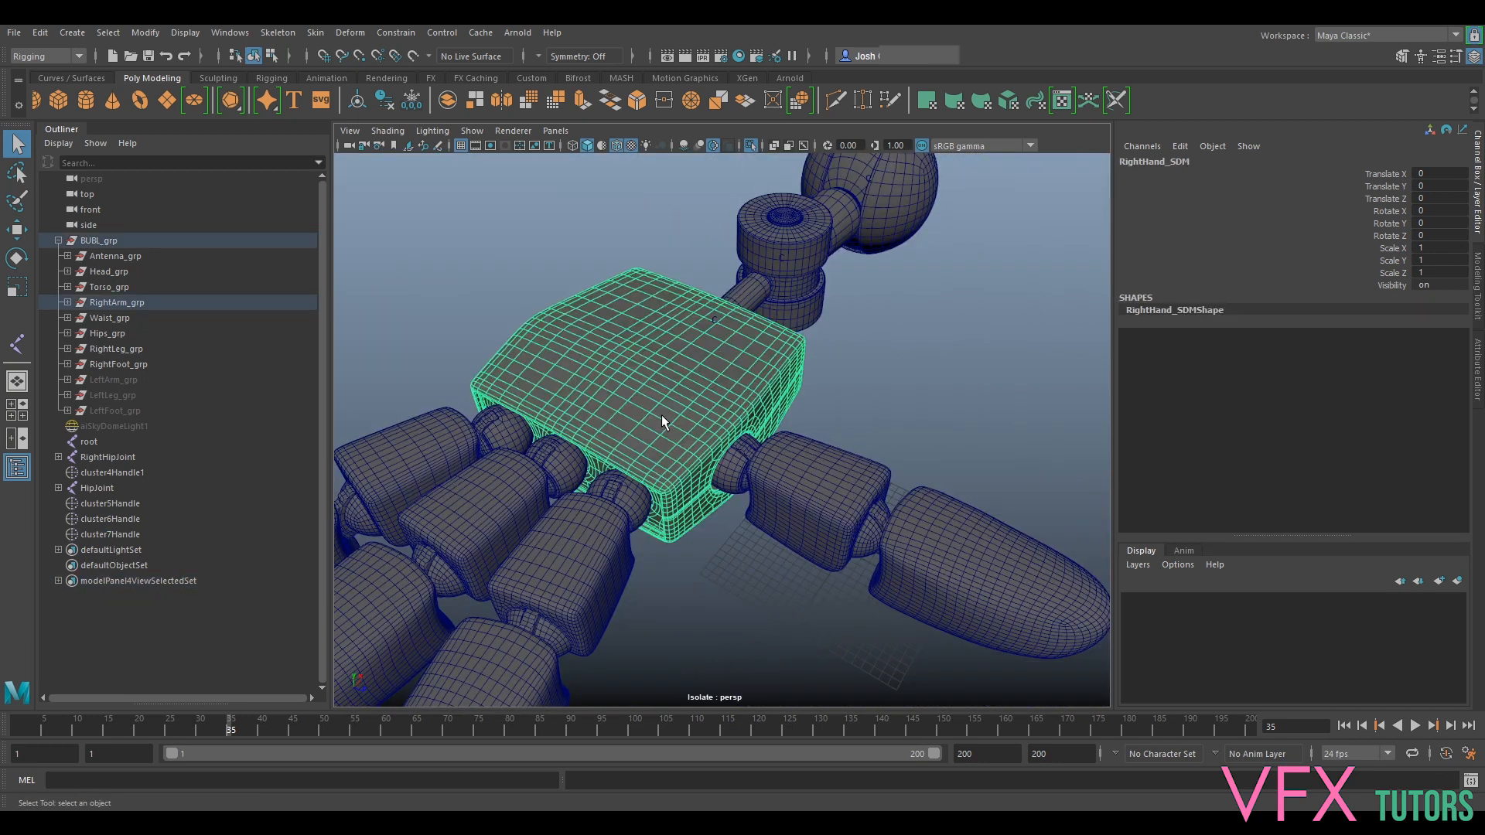
{"action": "key", "text": "ctrl+h"}
Create a cluster from an edge loop around the middle of the thumb knuckle ball, ThumbKnuckle_SDM.
{"action": "left_click_drag", "start_coordinate": [723, 441], "coordinate": [788, 445], "text": "alt"}
{"action": "middle_click_drag", "start_coordinate": [798, 445], "coordinate": [713, 466], "text": "alt"}
{"action": "left_click_drag", "start_coordinate": [713, 466], "coordinate": [740, 482], "text": "alt"}
{"action": "right_click_drag", "start_coordinate": [741, 480], "coordinate": [743, 361]}
{"action": "double_click", "coordinate": [737, 480]}
{"action": "mouse_move", "coordinate": [737, 481]}
{"action": "left_mouse_down", "text": "alt"}
{"action": "mouse_move", "coordinate": [755, 507]}
{"action": "mouse_move", "coordinate": [753, 553]}
{"action": "mouse_move", "coordinate": [765, 531]}
{"action": "mouse_move", "coordinate": [761, 543]}
{"action": "mouse_move", "coordinate": [735, 461]}
{"action": "mouse_move", "coordinate": [818, 500]}
{"action": "mouse_move", "coordinate": [889, 467]}
{"action": "mouse_move", "coordinate": [742, 472]}
{"action": "left_mouse_up", "text": "alt"}
{"action": "scroll", "coordinate": [887, 463], "scroll_direction": "up", "scroll_amount": 3}
{"action": "left_click", "coordinate": [348, 31]}
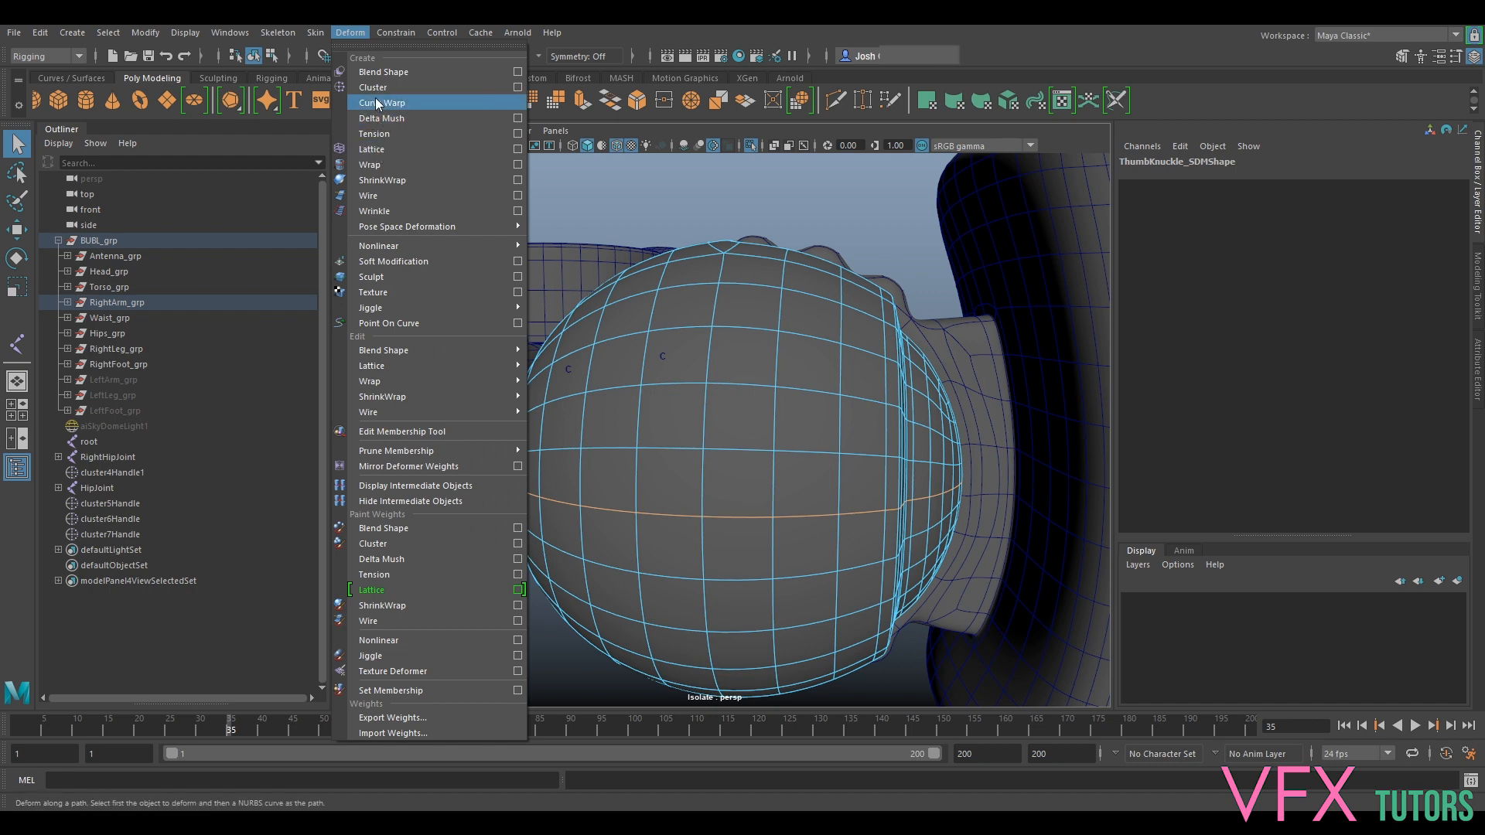
{"action": "left_click", "coordinate": [379, 99]}
Isolate the middle thumb segment, ThumbMiddle_SDM, to expose the hinge disc hidden inside the thumb knuckle ball.
{"action": "left_click_drag", "start_coordinate": [639, 337], "coordinate": [772, 453], "text": "alt"}
{"action": "scroll", "coordinate": [796, 391], "scroll_direction": "down", "scroll_amount": 3}
{"action": "middle_click_drag", "start_coordinate": [795, 391], "coordinate": [758, 424], "text": "alt"}
{"action": "scroll", "coordinate": [759, 423], "scroll_direction": "up", "scroll_amount": 5}
{"action": "left_click_drag", "start_coordinate": [759, 424], "coordinate": [800, 392], "text": "alt"}
{"action": "left_click", "coordinate": [800, 393]}
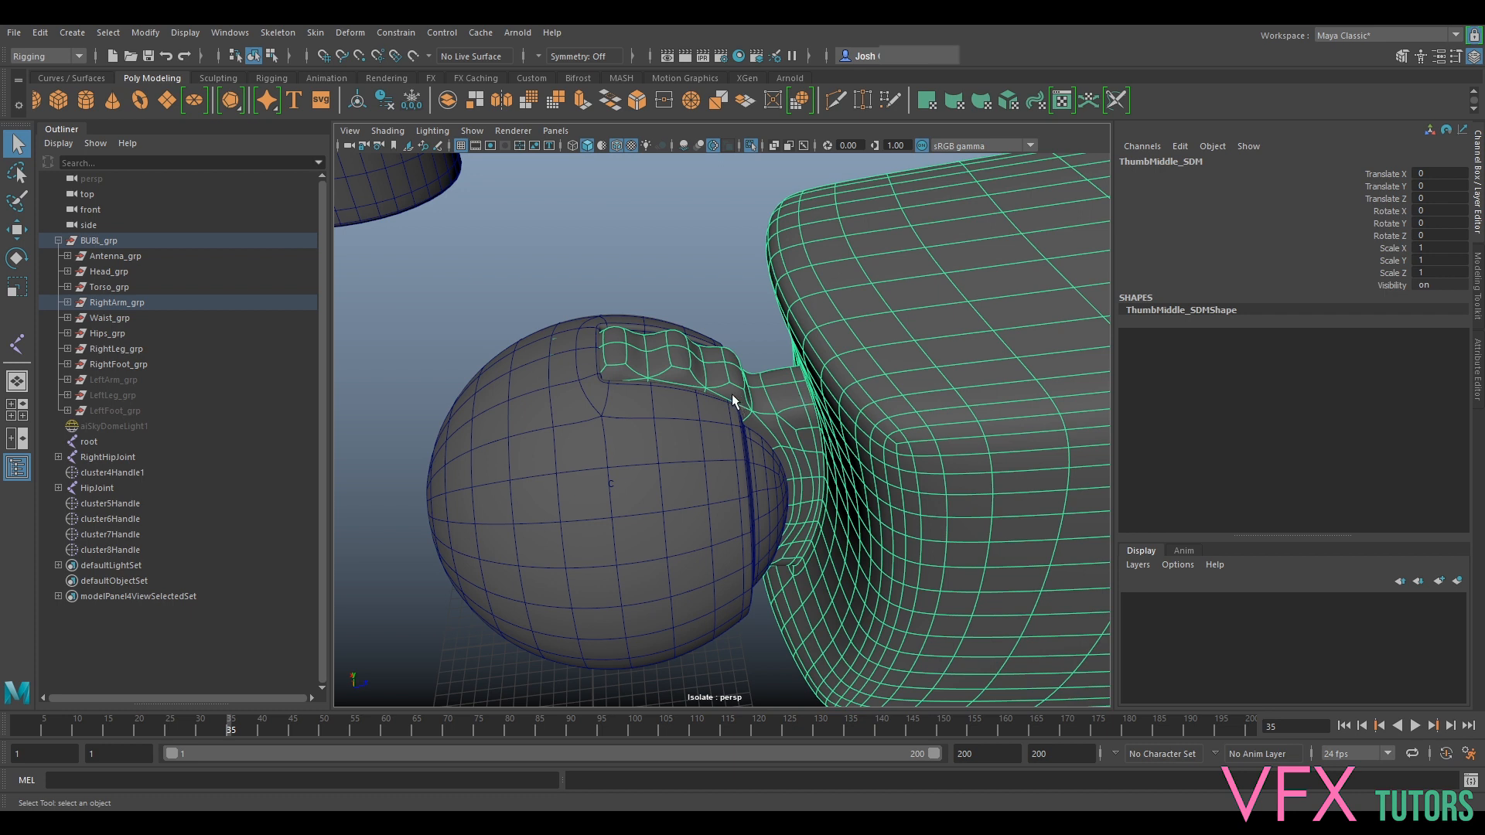
{"action": "key", "text": "ctrl+1"}
{"action": "key", "text": "ctrl+1"}
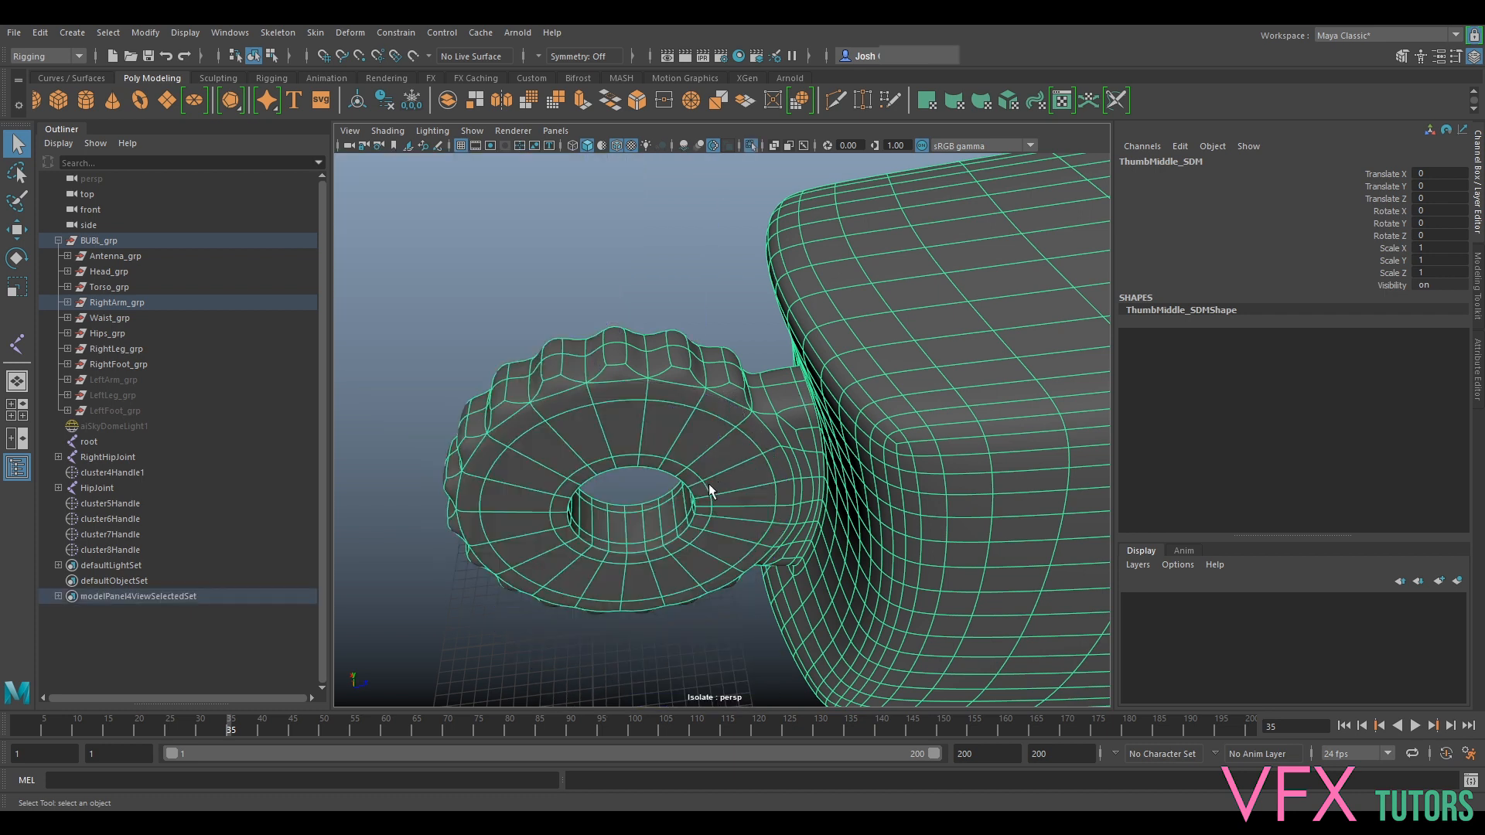
Create a cluster from the ring of faces lining the hinge hole of the thumb's ThumbMiddle_SDM mesh.
{"action": "left_click_drag", "start_coordinate": [712, 490], "coordinate": [706, 434], "text": "alt"}
{"action": "scroll", "coordinate": [720, 440], "scroll_direction": "up", "scroll_amount": 3}
{"action": "right_click_drag", "start_coordinate": [719, 440], "coordinate": [716, 339]}
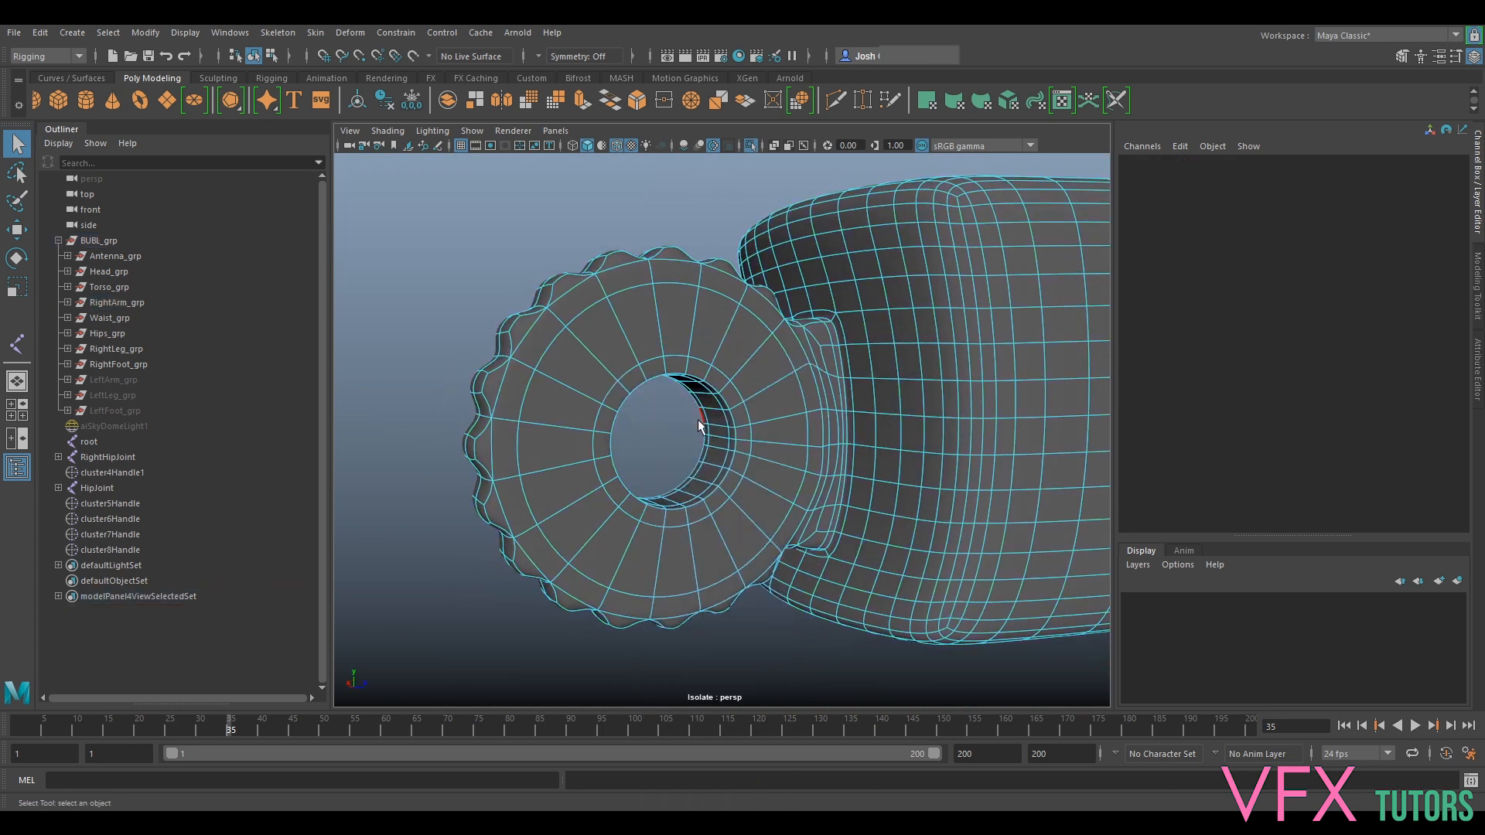
{"action": "scroll", "coordinate": [716, 456], "scroll_direction": "up", "scroll_amount": 3}
{"action": "right_click", "coordinate": [716, 457]}
{"action": "left_click", "coordinate": [717, 424]}
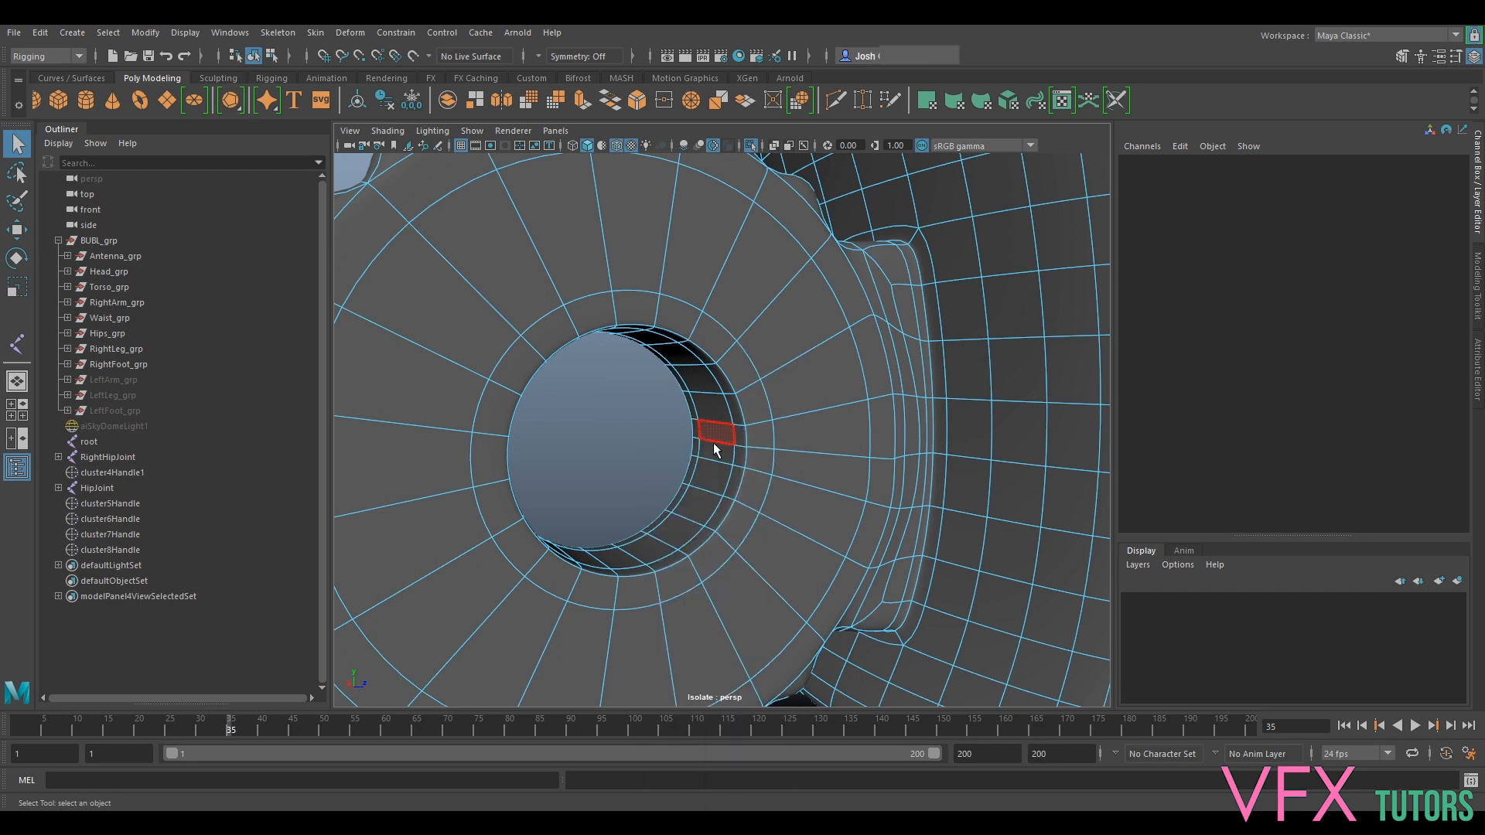
{"action": "double_click", "coordinate": [713, 474]}
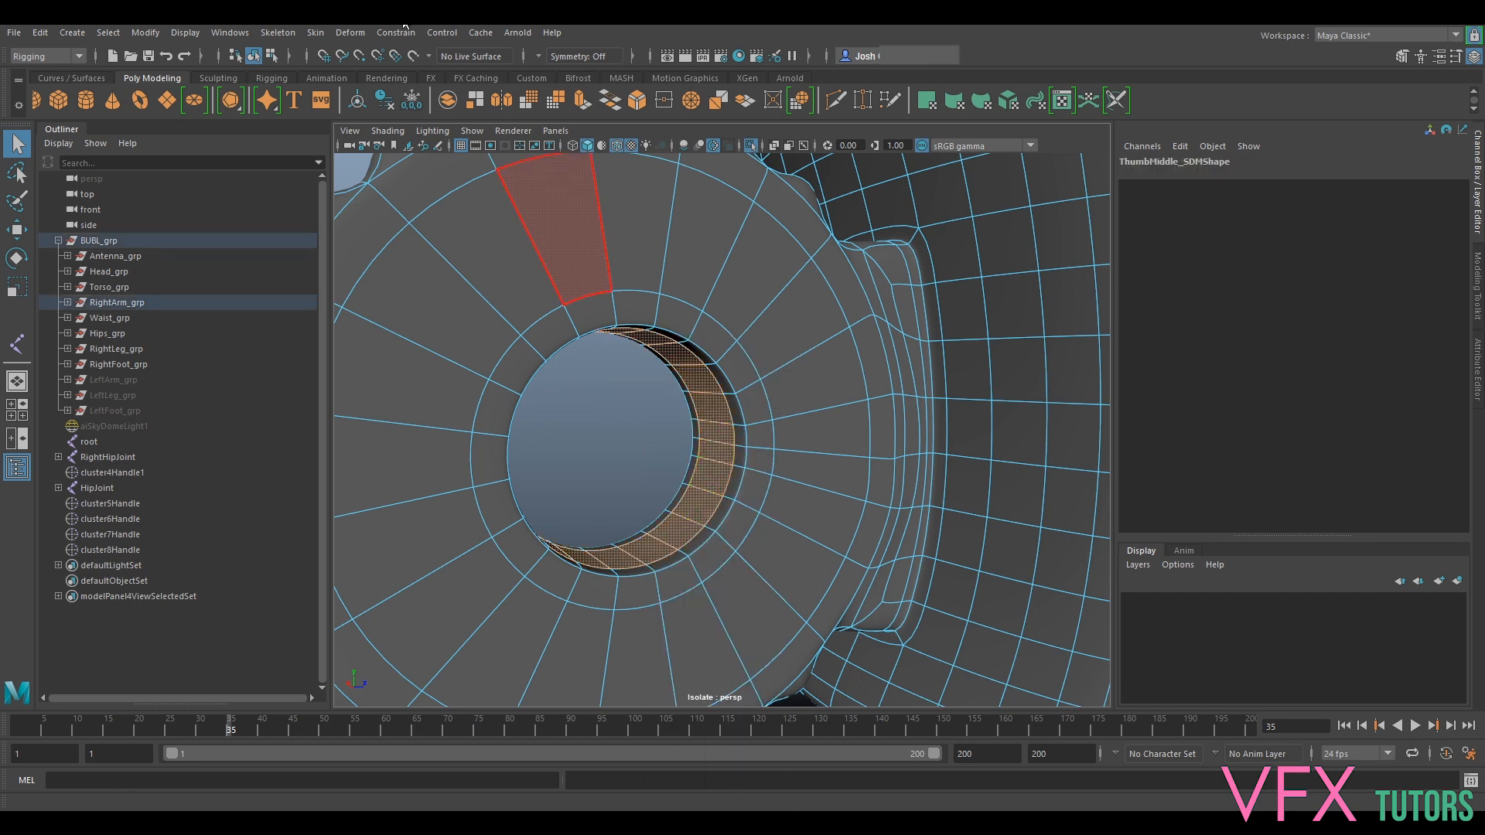
{"action": "left_click", "coordinate": [341, 33]}
{"action": "left_click", "coordinate": [379, 88]}
{"action": "mouse_move", "coordinate": [716, 414]}
{"action": "left_mouse_down", "text": "alt"}
{"action": "mouse_move", "coordinate": [724, 463]}
{"action": "mouse_move", "coordinate": [703, 479]}
{"action": "mouse_move", "coordinate": [680, 453]}
{"action": "mouse_move", "coordinate": [699, 425]}
{"action": "left_mouse_up", "text": "alt"}
{"action": "scroll", "coordinate": [680, 454], "scroll_direction": "up", "scroll_amount": 5}
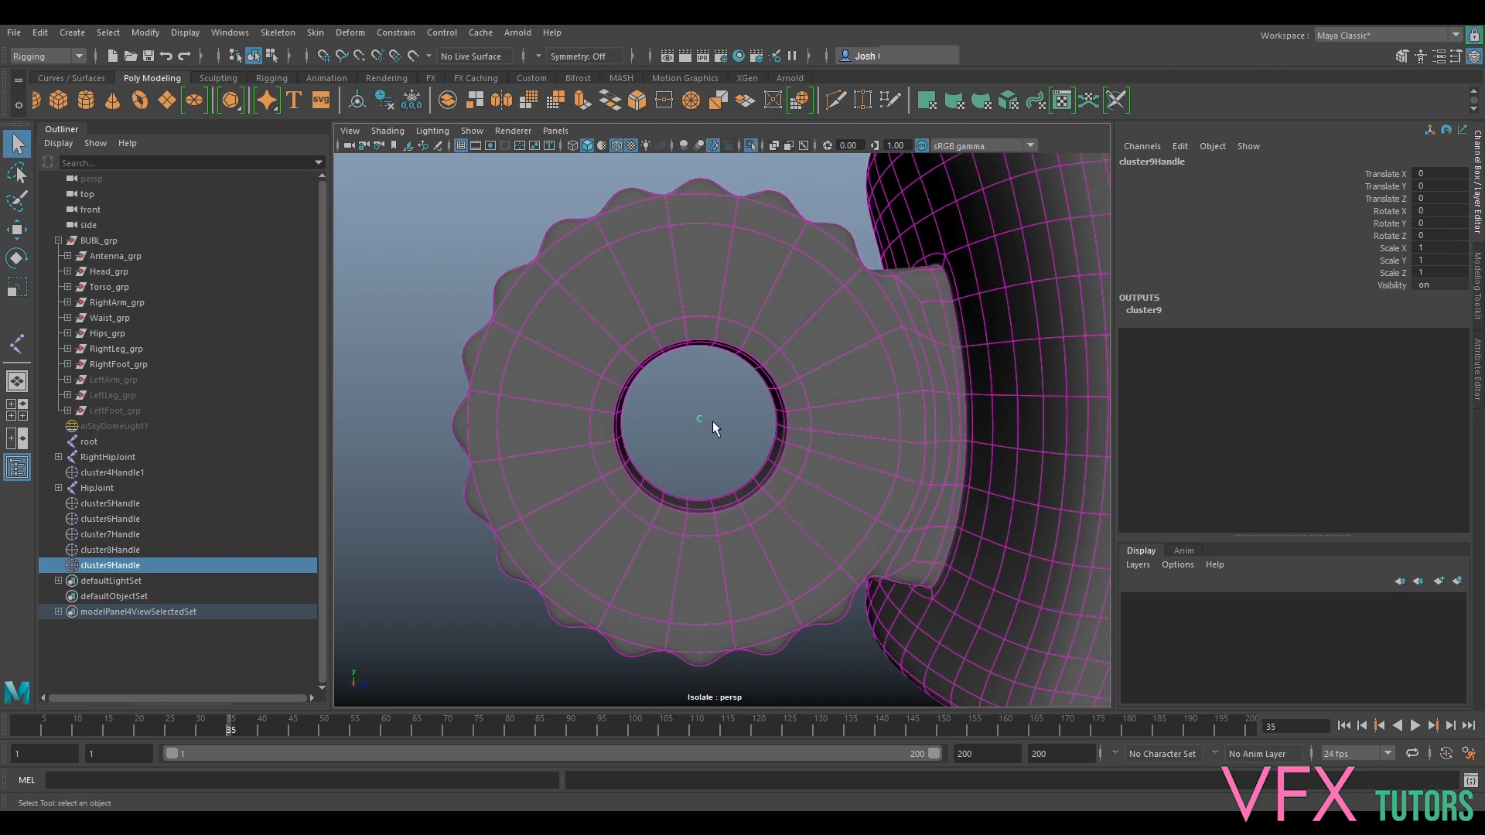
Show the full model again and check the hinge-hole cluster's position against the thumb knuckle ball's cluster.
{"action": "key", "text": "w"}
{"action": "scroll", "coordinate": [705, 445], "scroll_direction": "up", "scroll_amount": 3}
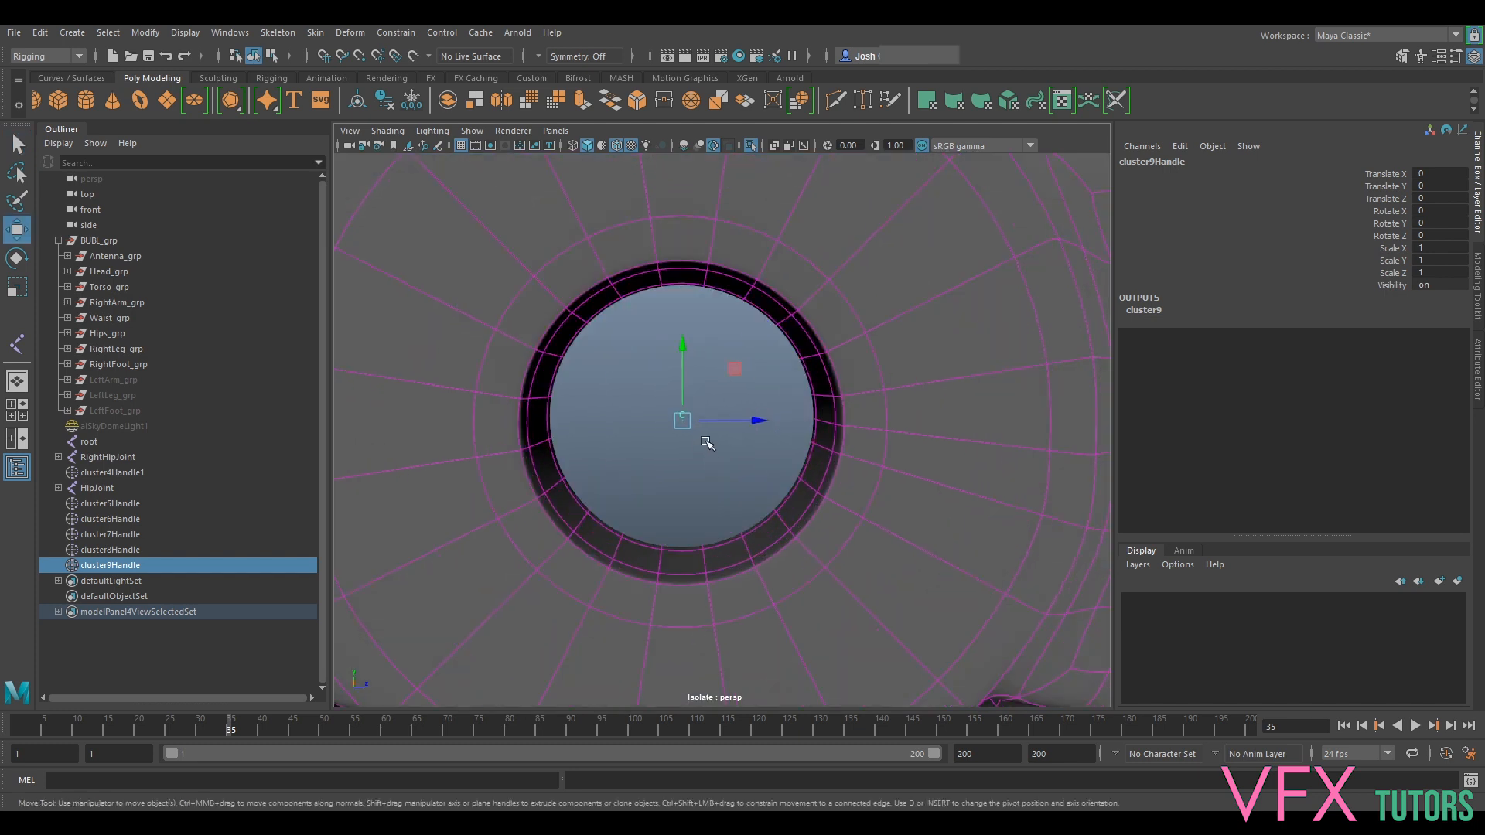
{"action": "scroll", "coordinate": [683, 420], "scroll_direction": "down", "scroll_amount": 5}
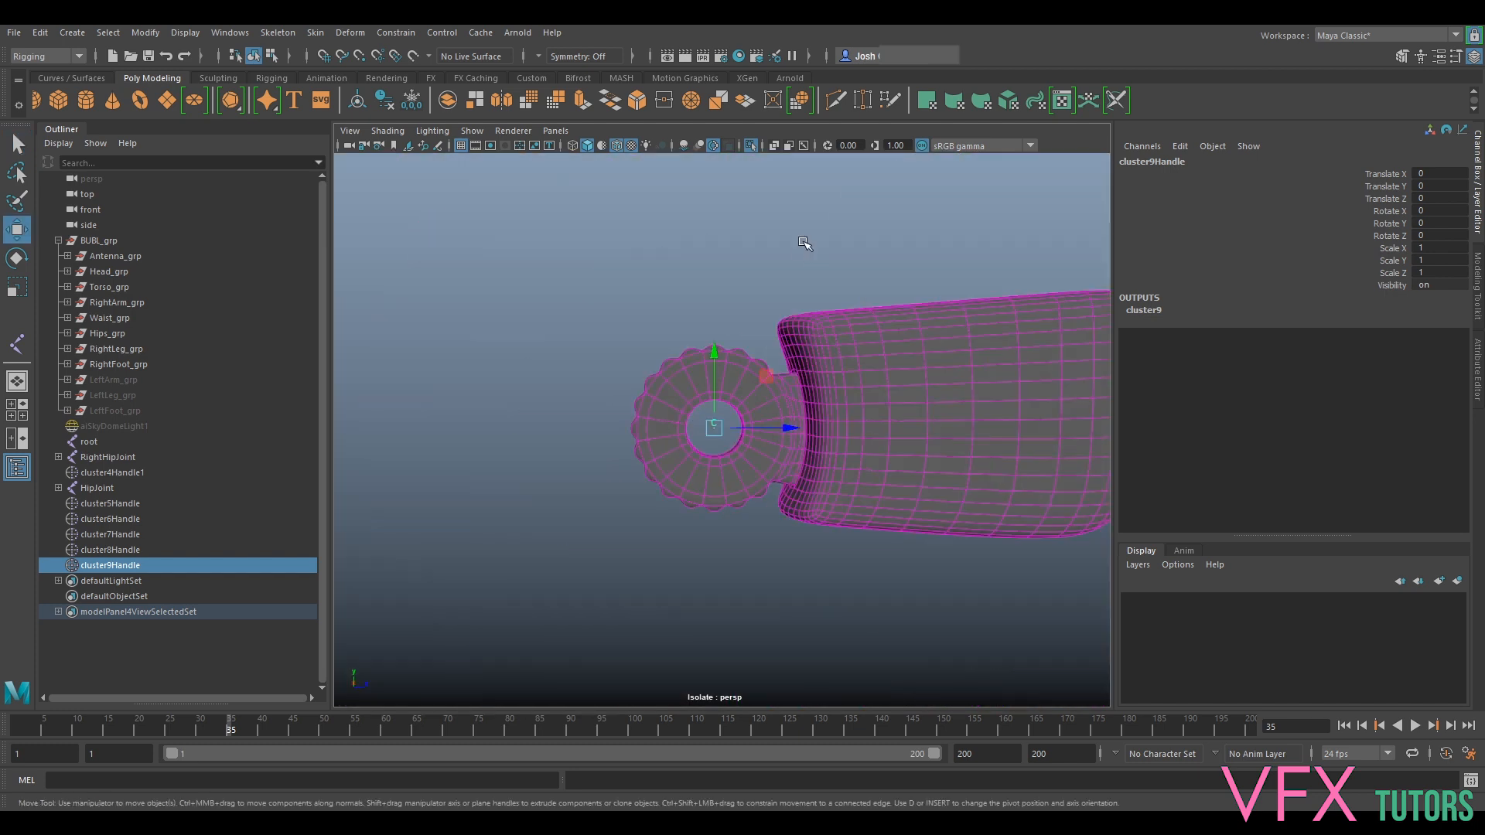
{"action": "key", "text": "ctrl+1"}
{"action": "scroll", "coordinate": [822, 250], "scroll_direction": "down", "scroll_amount": 5}
{"action": "left_click_drag", "start_coordinate": [821, 249], "coordinate": [710, 380], "text": "alt"}
{"action": "scroll", "coordinate": [711, 380], "scroll_direction": "up", "scroll_amount": 4}
{"action": "middle_click_drag", "start_coordinate": [593, 430], "coordinate": [710, 386], "text": "alt"}
{"action": "left_click_drag", "start_coordinate": [565, 431], "coordinate": [609, 461], "text": "alt"}
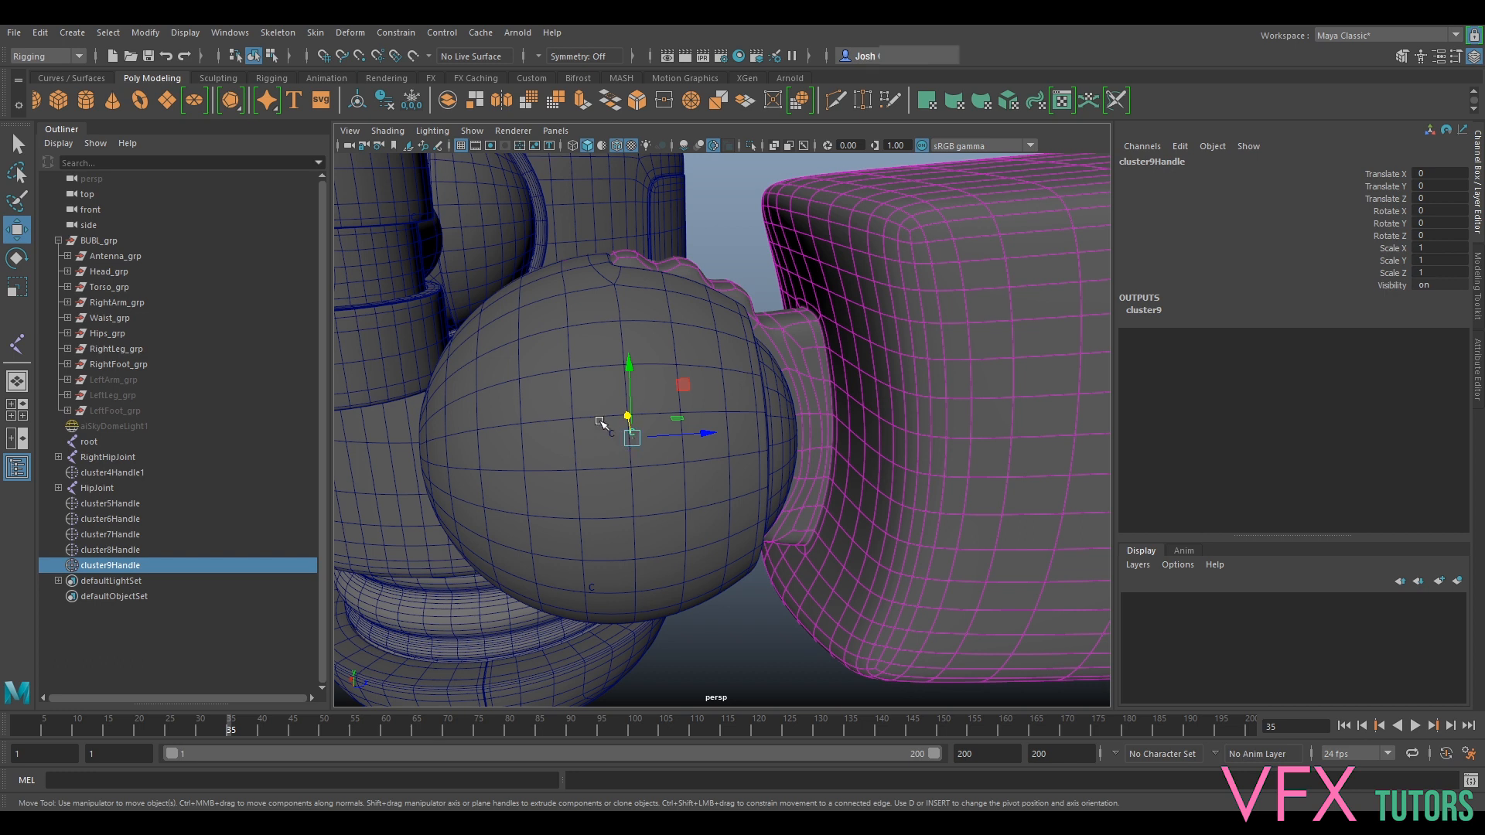
{"action": "mouse_move", "coordinate": [716, 438]}
{"action": "left_mouse_down", "text": "alt"}
{"action": "mouse_move", "coordinate": [733, 503]}
{"action": "mouse_move", "coordinate": [727, 425]}
{"action": "mouse_move", "coordinate": [677, 429]}
{"action": "mouse_move", "coordinate": [696, 439]}
{"action": "left_mouse_up", "text": "alt"}
{"action": "left_click", "coordinate": [652, 335]}
{"action": "key", "text": "ctrl+z"}
{"action": "left_click_drag", "start_coordinate": [645, 312], "coordinate": [714, 461], "text": "alt"}
{"action": "scroll", "coordinate": [671, 417], "scroll_direction": "up", "scroll_amount": 8}
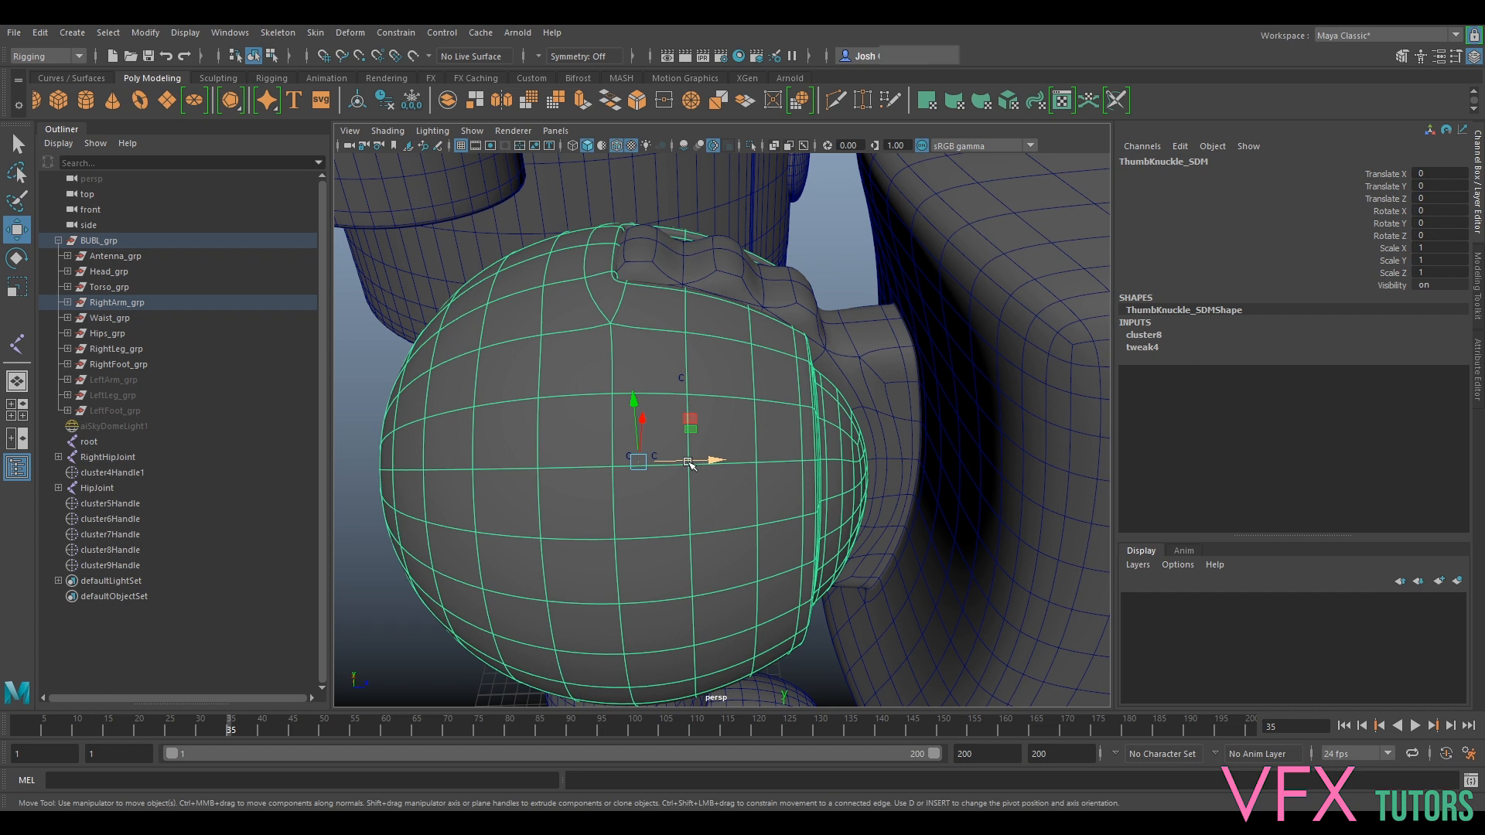
Isolate the thumb tip segment, ThumbTip_SDM, to expose its hinge disc.
{"action": "scroll", "coordinate": [700, 433], "scroll_direction": "down", "scroll_amount": 3}
{"action": "scroll", "coordinate": [712, 359], "scroll_direction": "down", "scroll_amount": 5}
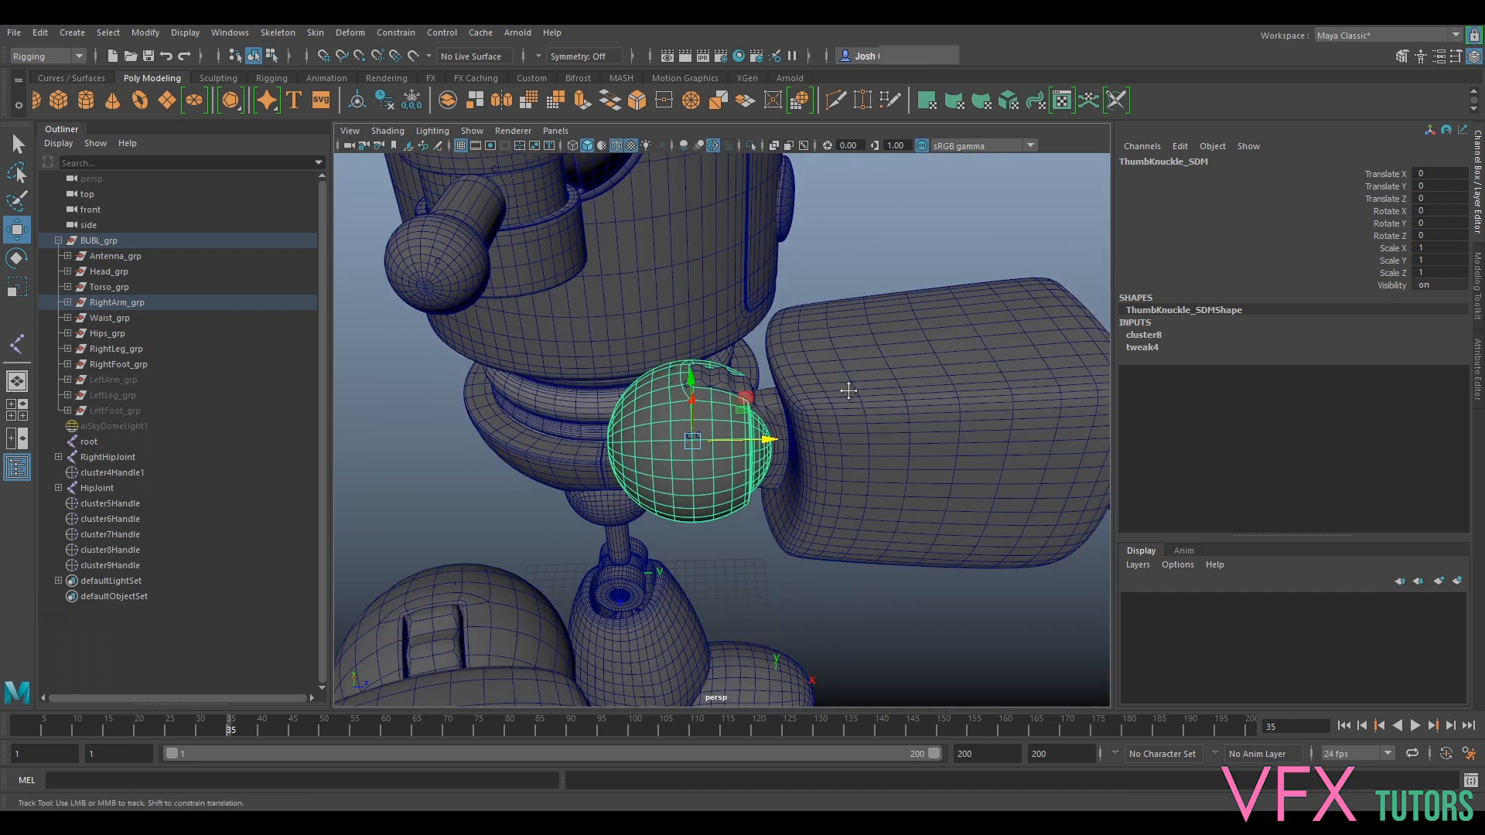
{"action": "left_click_drag", "start_coordinate": [848, 389], "coordinate": [670, 439], "text": "alt"}
{"action": "left_click", "coordinate": [898, 480]}
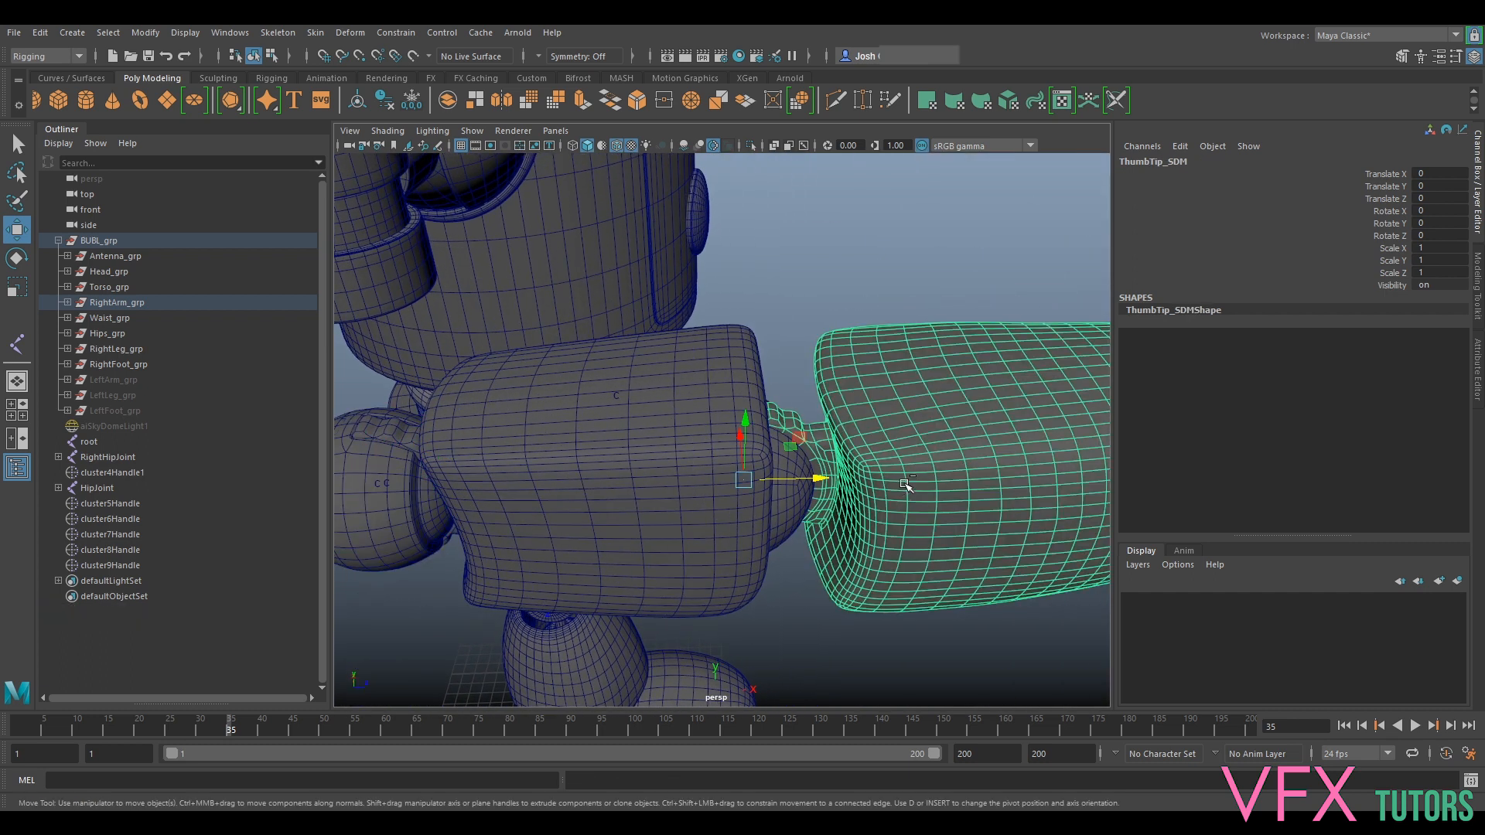
{"action": "key", "text": "ctrl+1"}
Create a cluster from the ring of faces lining the hinge hole of the thumb's ThumbTip_SDM mesh.
{"action": "scroll", "coordinate": [876, 381], "scroll_direction": "up", "scroll_amount": 5}
{"action": "right_click_drag", "start_coordinate": [876, 381], "coordinate": [876, 360]}
{"action": "scroll", "coordinate": [781, 471], "scroll_direction": "up", "scroll_amount": 4}
{"action": "right_click_drag", "start_coordinate": [790, 410], "coordinate": [796, 461]}
{"action": "left_click", "coordinate": [764, 552]}
{"action": "double_click", "coordinate": [764, 551]}
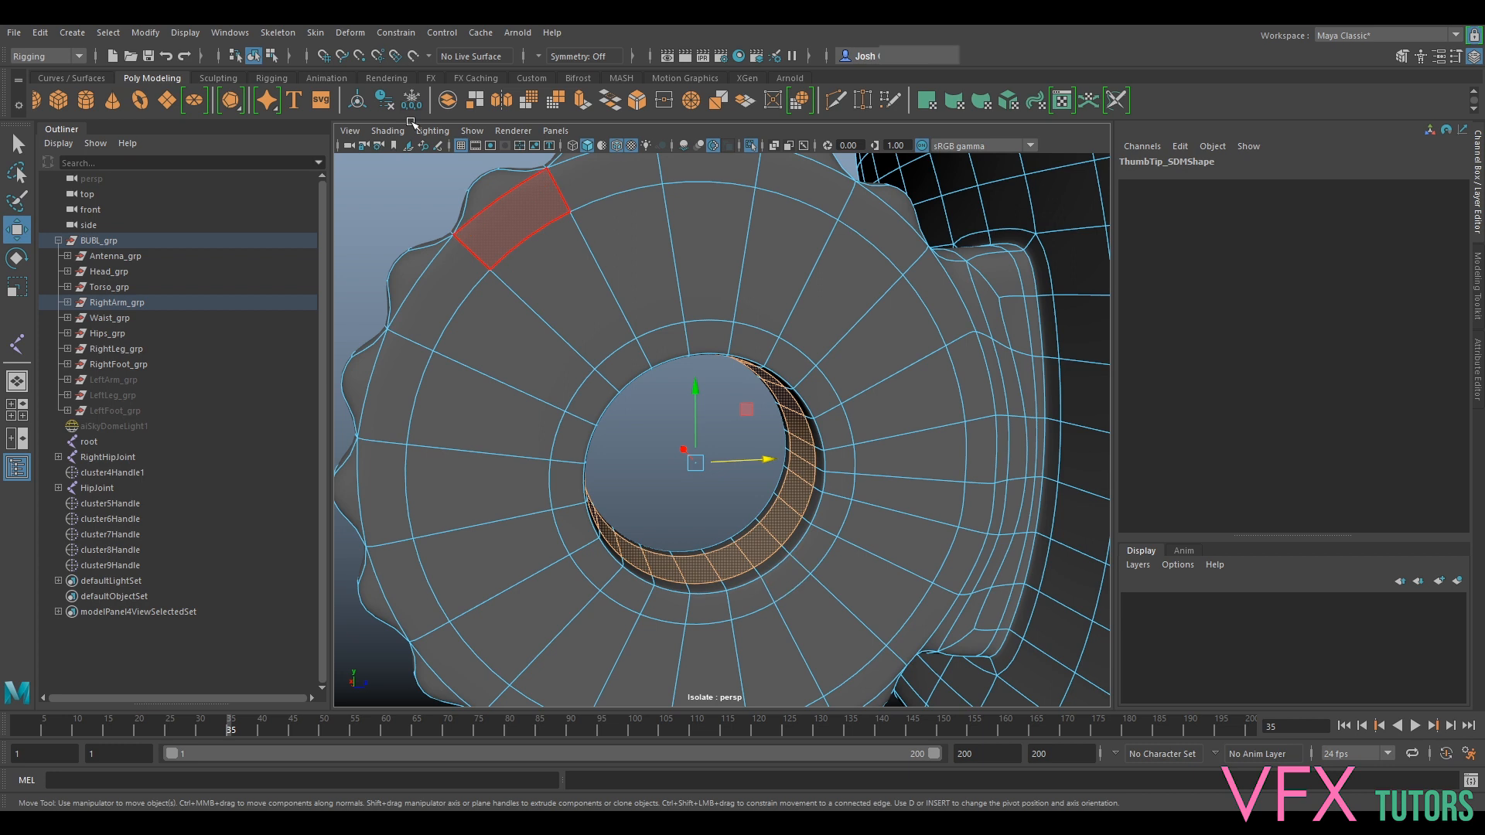
{"action": "left_click", "coordinate": [349, 33]}
{"action": "left_click", "coordinate": [379, 99]}
{"action": "key", "text": "f"}
{"action": "left_click_drag", "start_coordinate": [724, 303], "coordinate": [879, 387], "text": "alt"}
{"action": "right_click", "coordinate": [855, 414]}
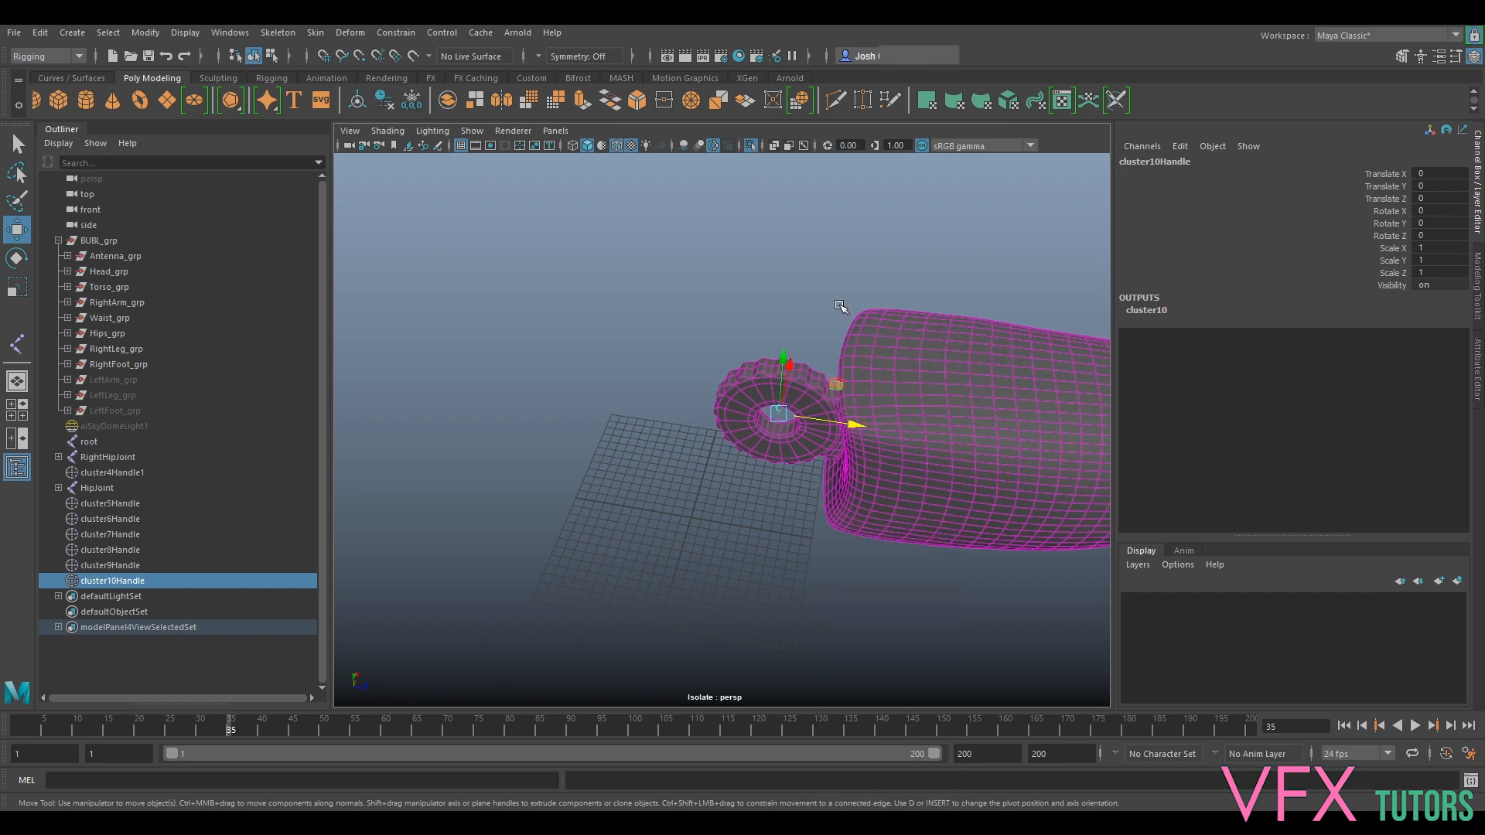
Leave the isolated view of the thumb tip to show the whole model again.
{"action": "key", "text": "ctrl+1"}
{"action": "left_click_drag", "start_coordinate": [854, 325], "coordinate": [719, 495], "text": "alt"}
{"action": "middle_click_drag", "start_coordinate": [719, 495], "coordinate": [818, 447], "text": "alt"}
{"action": "scroll", "coordinate": [875, 464], "scroll_direction": "up", "scroll_amount": 3}
{"action": "left_click_drag", "start_coordinate": [874, 464], "coordinate": [958, 421], "text": "alt"}
{"action": "middle_click_drag", "start_coordinate": [958, 421], "coordinate": [735, 458], "text": "alt"}
{"action": "left_click_drag", "start_coordinate": [735, 458], "coordinate": [812, 434], "text": "alt"}
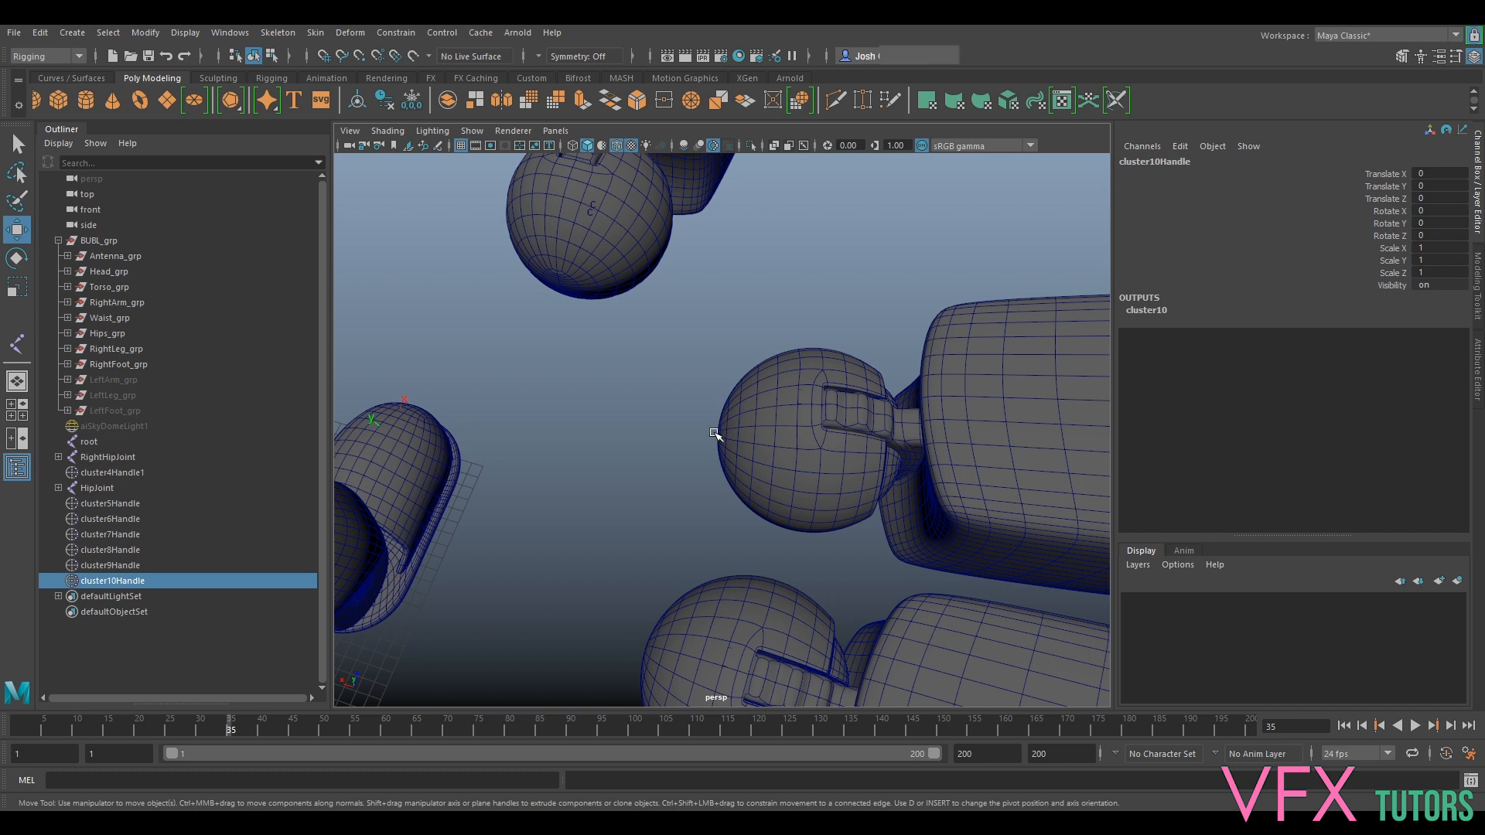
Examine the right hand's thumb and finger segments and their knuckle balls from several sides.
{"action": "left_click_drag", "start_coordinate": [871, 424], "coordinate": [679, 486], "text": "alt"}
{"action": "scroll", "coordinate": [678, 486], "scroll_direction": "down", "scroll_amount": 5}
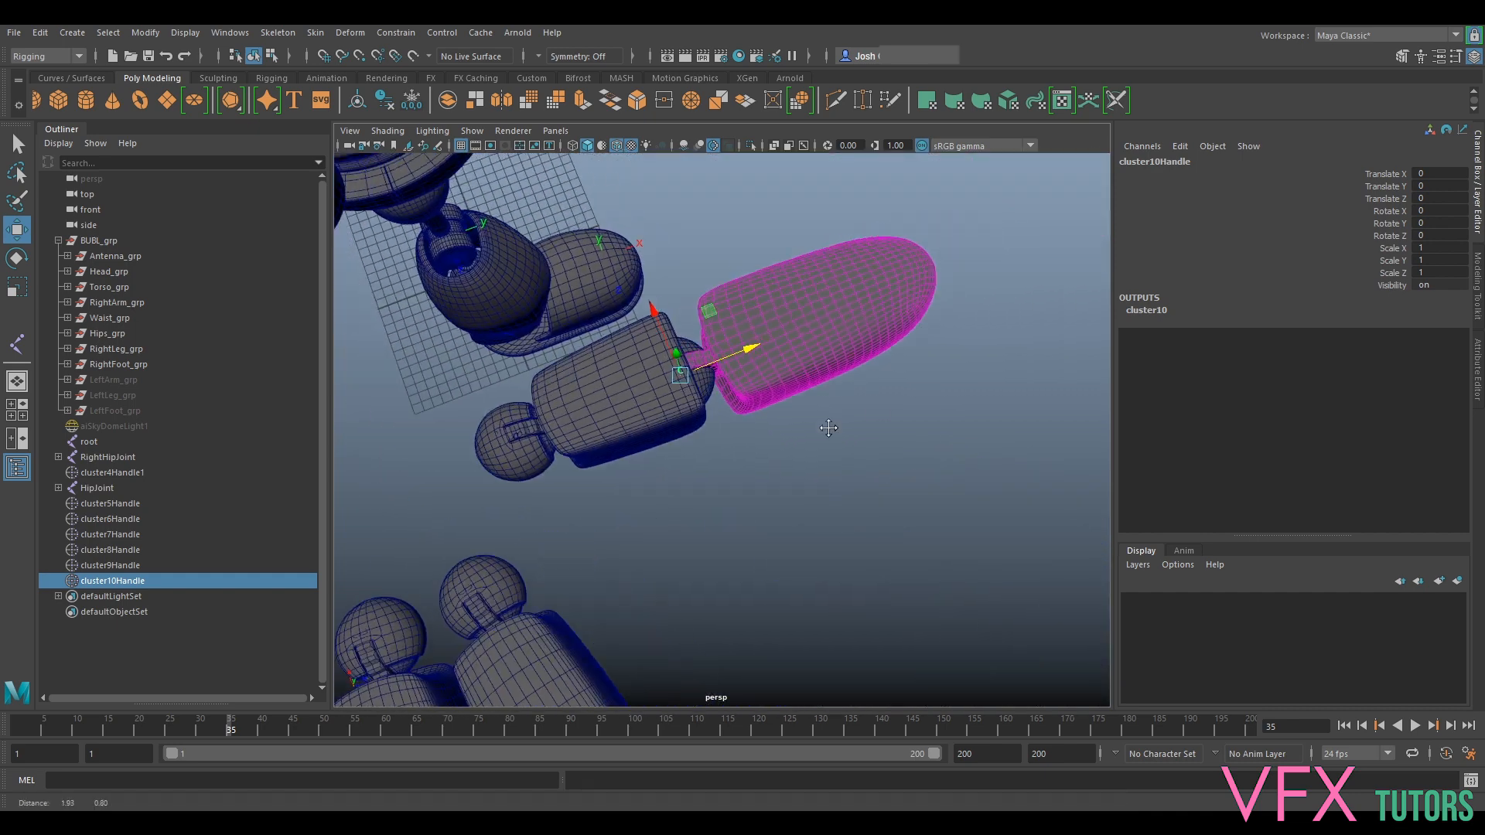
{"action": "scroll", "coordinate": [825, 428], "scroll_direction": "up", "scroll_amount": 5}
{"action": "middle_click_drag", "start_coordinate": [826, 428], "coordinate": [799, 462], "text": "alt"}
{"action": "left_click_drag", "start_coordinate": [789, 507], "coordinate": [719, 476], "text": "alt"}
{"action": "left_click_drag", "start_coordinate": [476, 392], "coordinate": [998, 434], "text": "alt"}
{"action": "left_click_drag", "start_coordinate": [866, 335], "coordinate": [656, 430], "text": "alt"}
{"action": "scroll", "coordinate": [656, 430], "scroll_direction": "up", "scroll_amount": 4}
{"action": "middle_click_drag", "start_coordinate": [656, 430], "coordinate": [812, 426], "text": "alt"}
{"action": "left_click_drag", "start_coordinate": [868, 404], "coordinate": [848, 402], "text": "alt"}
{"action": "middle_click_drag", "start_coordinate": [849, 402], "coordinate": [771, 409], "text": "alt"}
{"action": "scroll", "coordinate": [771, 409], "scroll_direction": "up", "scroll_amount": 3}
{"action": "left_click_drag", "start_coordinate": [800, 461], "coordinate": [776, 407], "text": "alt"}
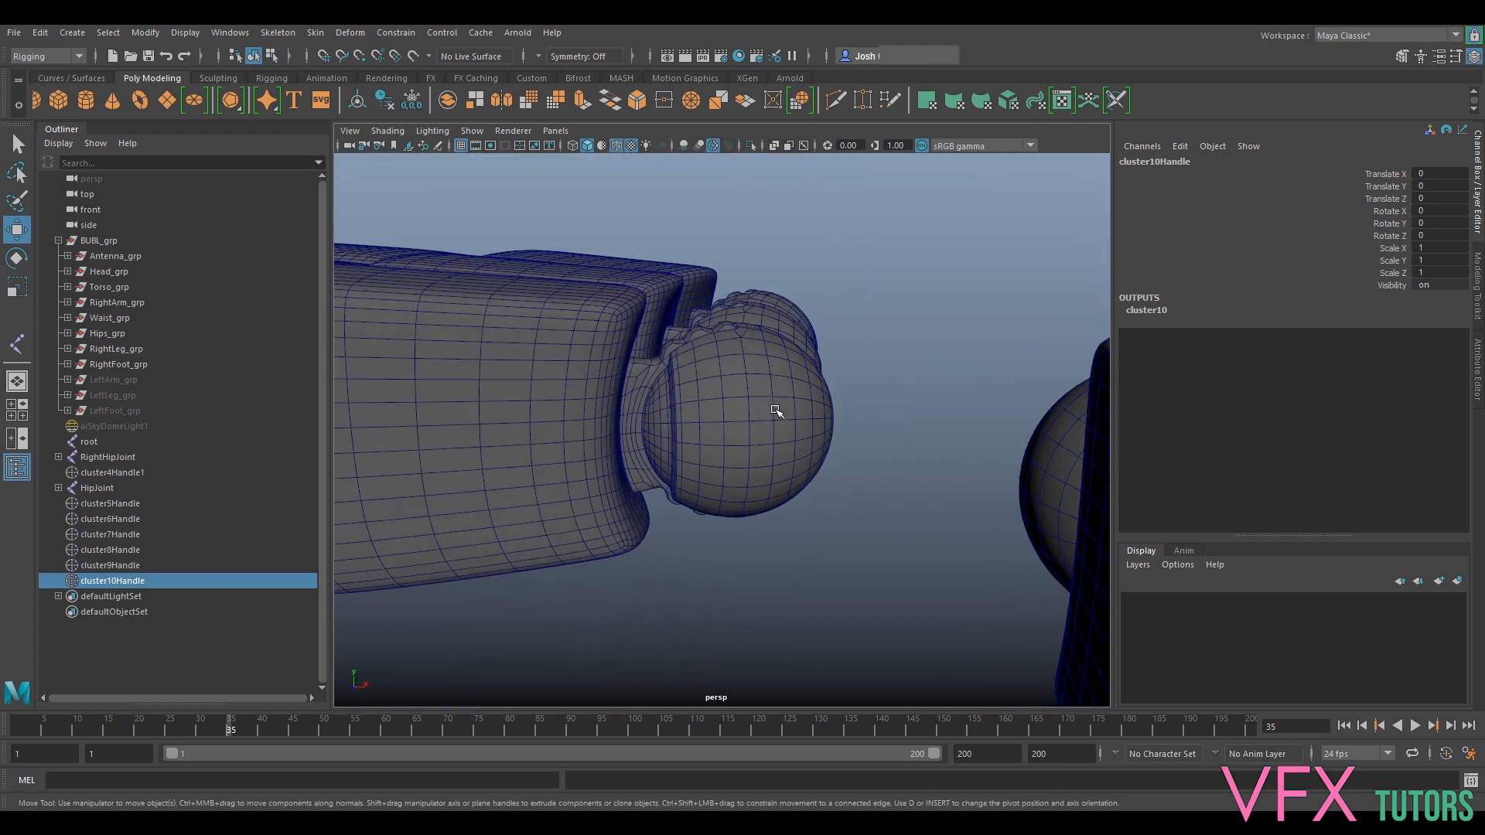
Create a cluster from the edge loop around the middle of the knuckle ball on the finger nearest the thumb.
{"action": "left_click", "coordinate": [774, 418]}
{"action": "right_click_drag", "start_coordinate": [773, 427], "coordinate": [788, 449]}
{"action": "left_click_drag", "start_coordinate": [787, 449], "coordinate": [700, 454], "text": "alt"}
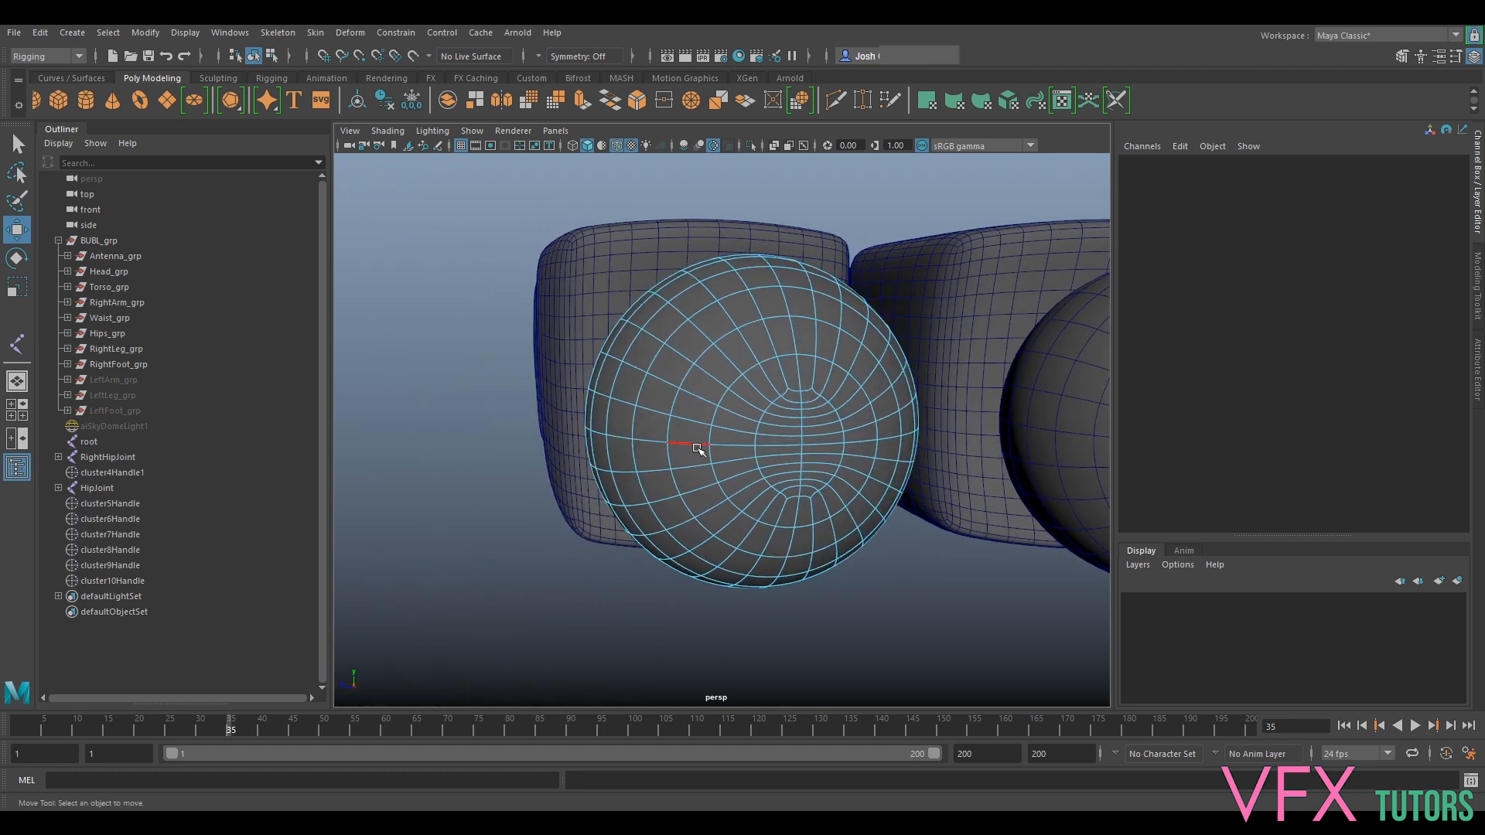
{"action": "double_click", "coordinate": [700, 454]}
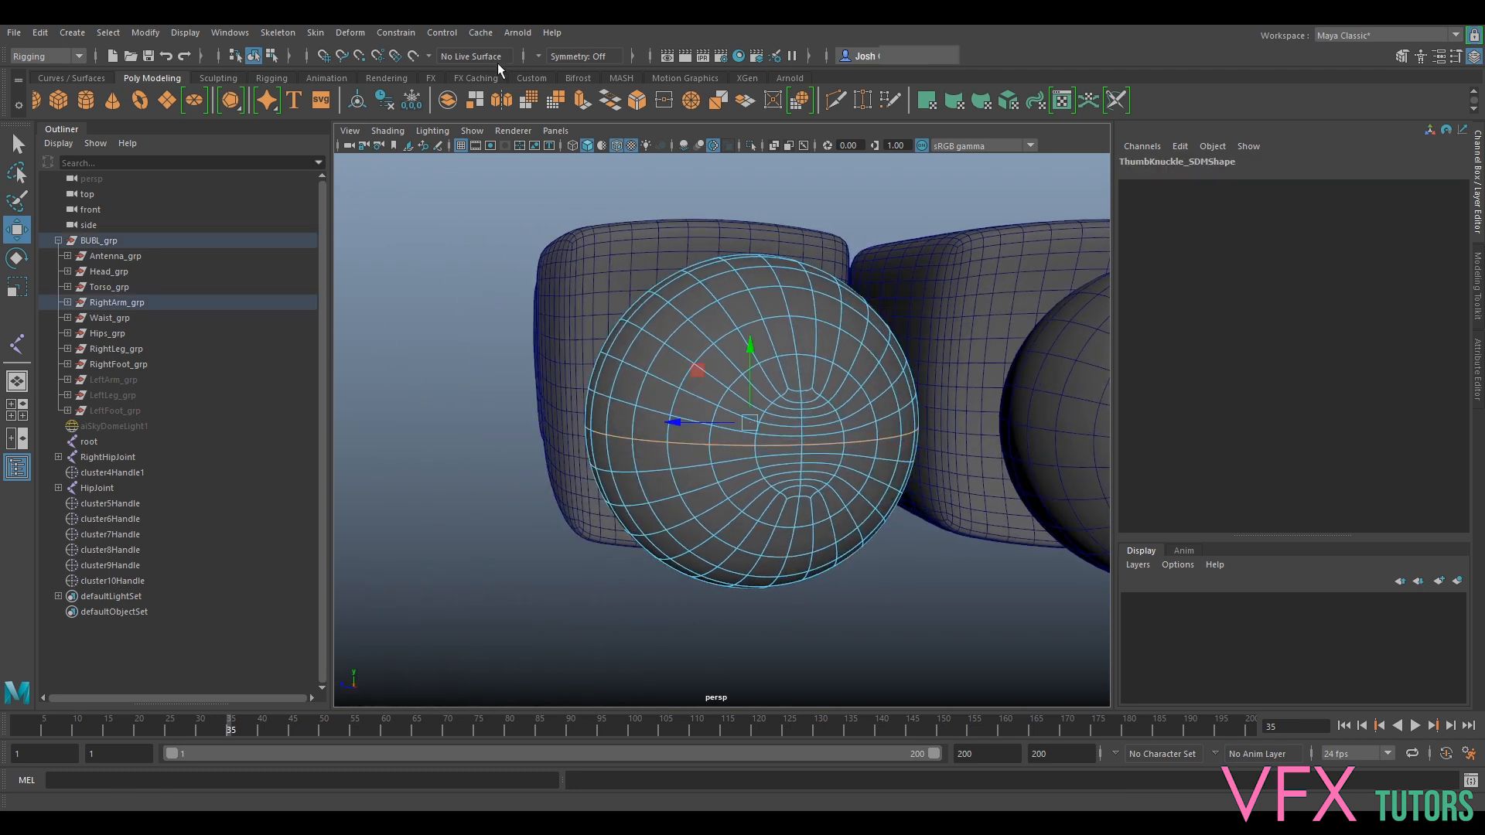
{"action": "key", "text": "g"}
Create a cluster from the horizontal edge loop around the middle finger's knuckle ball.
{"action": "left_click_drag", "start_coordinate": [777, 328], "coordinate": [853, 347], "text": "alt"}
{"action": "left_click", "coordinate": [853, 347]}
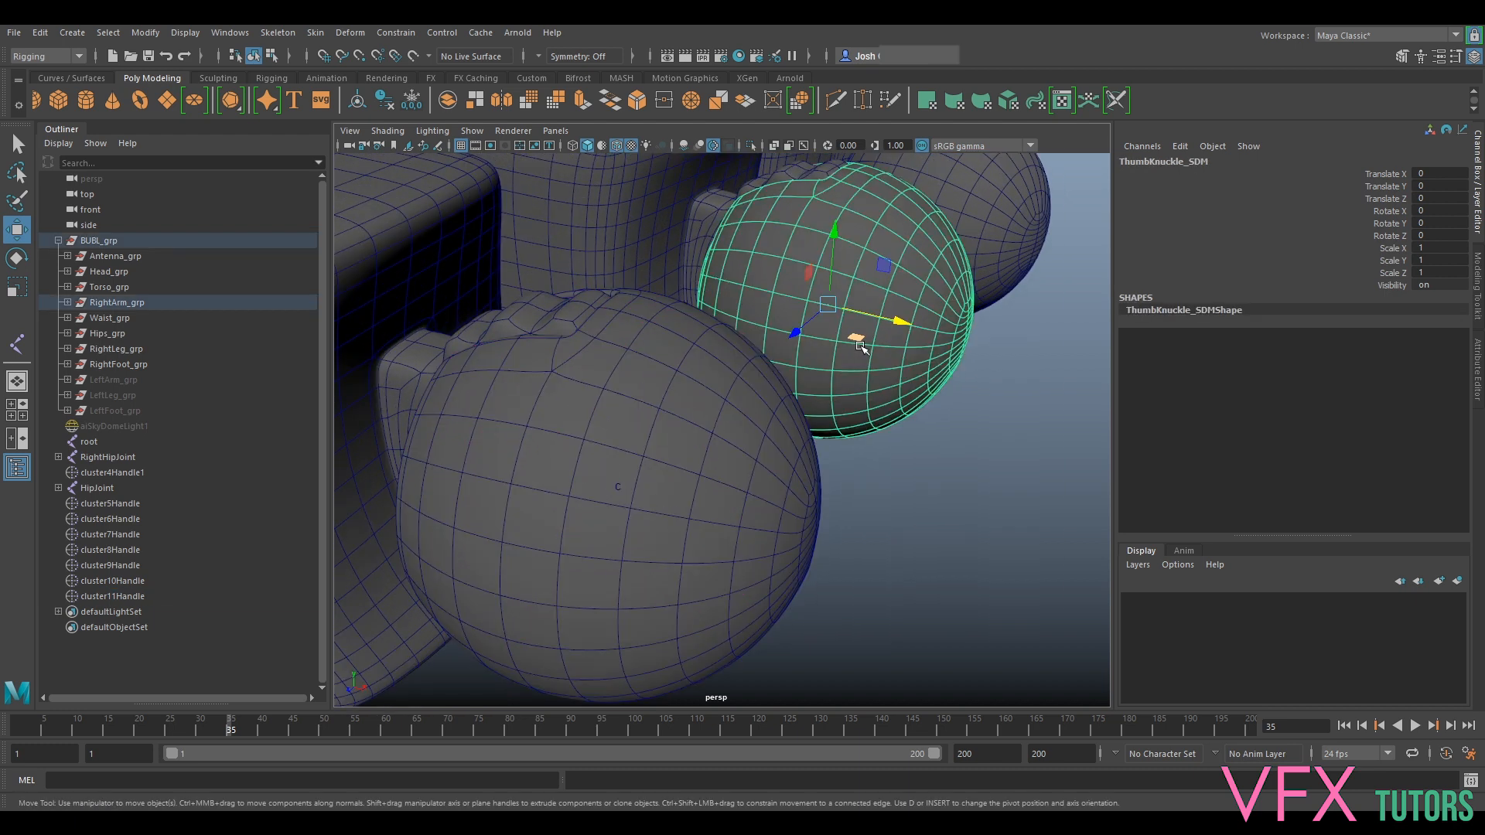
{"action": "right_click_drag", "start_coordinate": [846, 284], "coordinate": [846, 282]}
{"action": "left_click_drag", "start_coordinate": [951, 271], "coordinate": [800, 256], "text": "alt"}
{"action": "middle_click_drag", "start_coordinate": [800, 256], "coordinate": [510, 204], "text": "alt"}
{"action": "double_click", "coordinate": [762, 323]}
{"action": "left_click_drag", "start_coordinate": [768, 323], "coordinate": [792, 378], "text": "alt"}
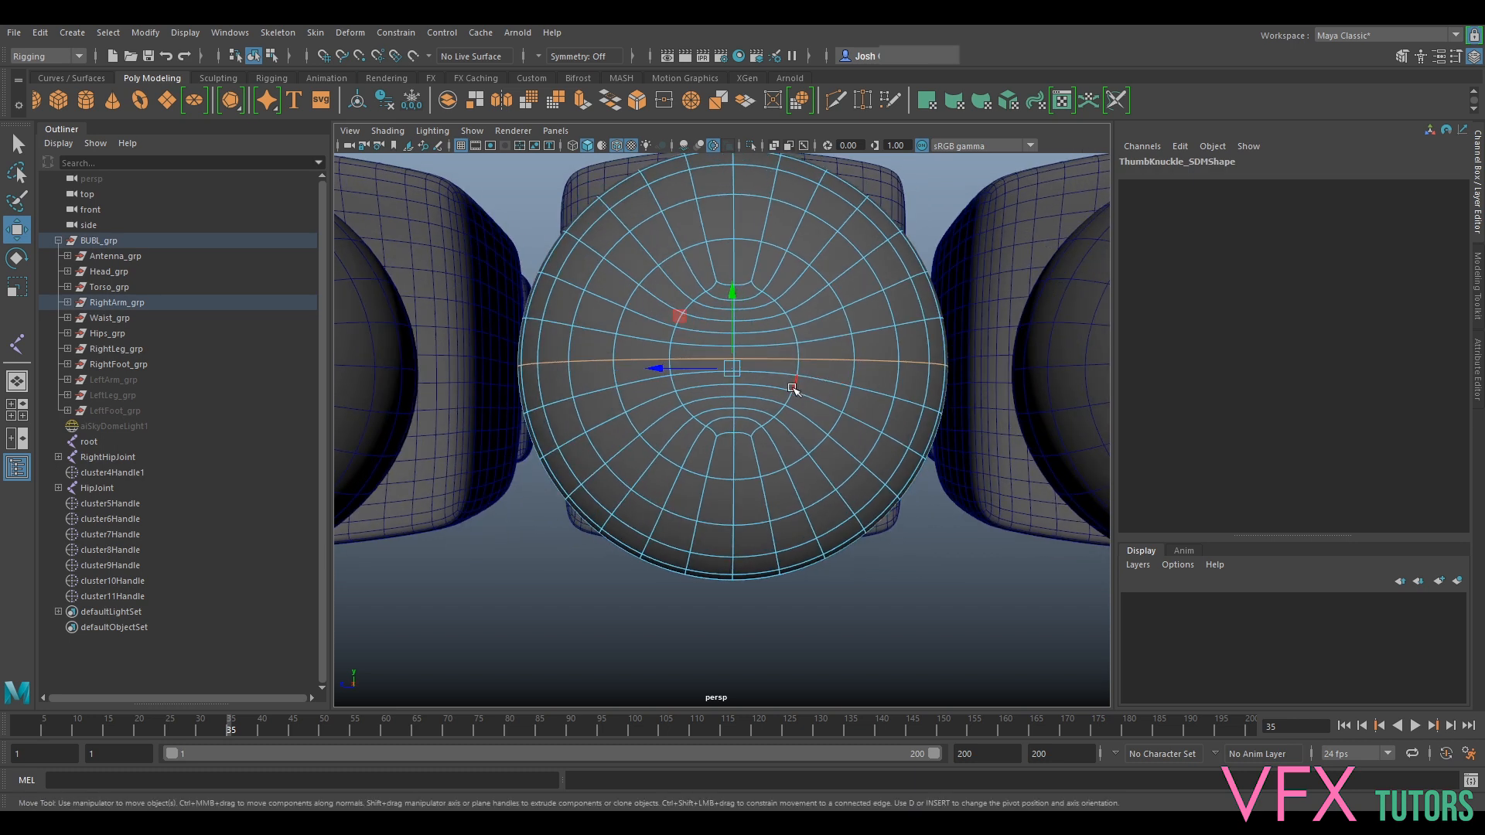
{"action": "key", "text": "g"}
Create a cluster from the horizontal edge loop around the knuckle ball of the finger farthest from the thumb.
{"action": "middle_click_drag", "start_coordinate": [987, 339], "coordinate": [735, 381], "text": "alt"}
{"action": "right_click_drag", "start_coordinate": [868, 392], "coordinate": [874, 367]}
{"action": "double_click", "coordinate": [905, 405]}
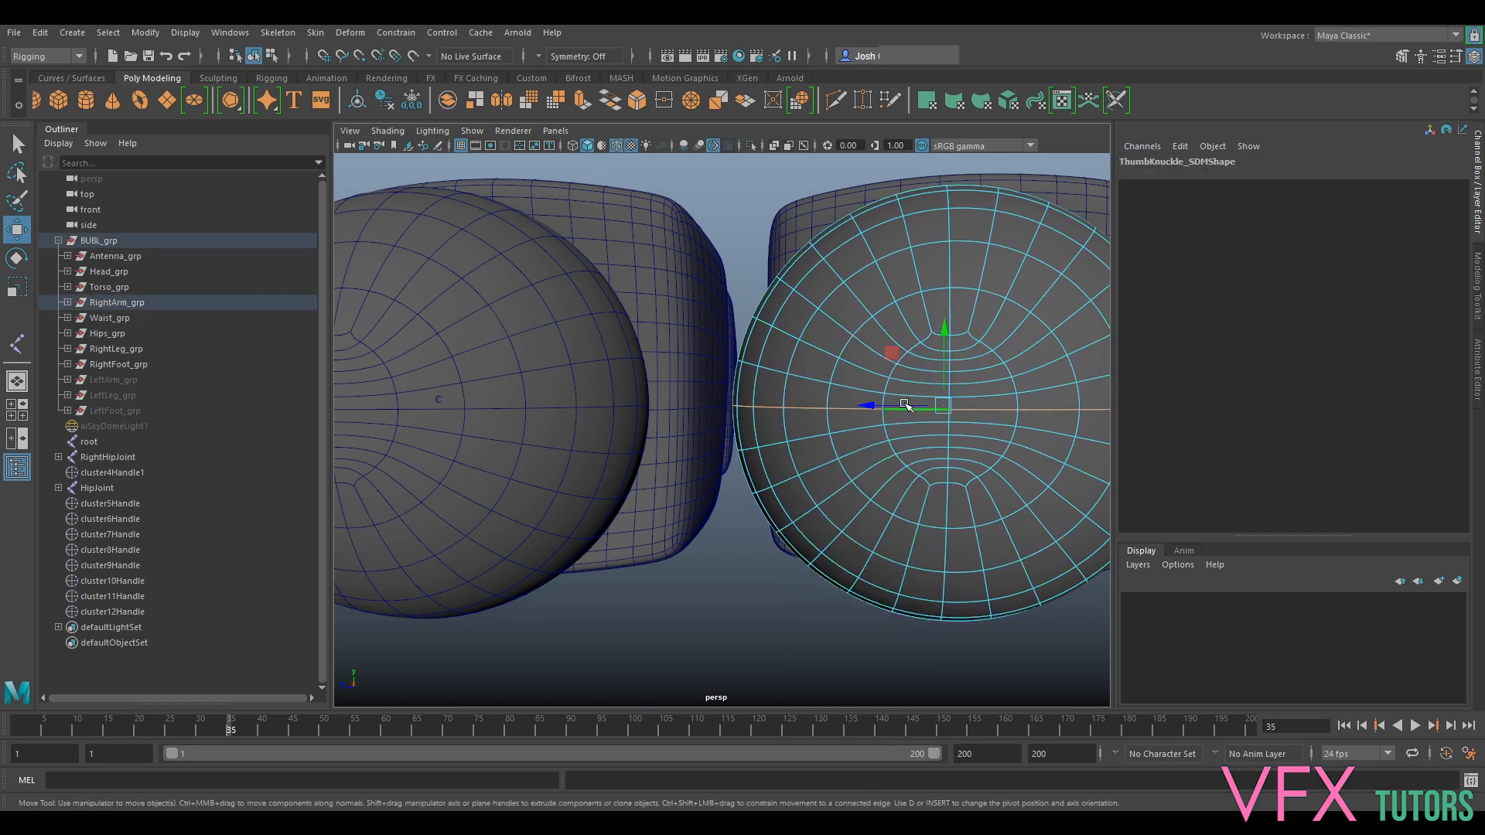
{"action": "key", "text": "g"}
Isolate the middle segments of all three fingers, leaving their knuckle balls out of view.
{"action": "right_click_drag", "start_coordinate": [889, 358], "coordinate": [864, 368], "text": "alt"}
{"action": "left_click_drag", "start_coordinate": [830, 364], "coordinate": [897, 410], "text": "alt"}
{"action": "middle_click_drag", "start_coordinate": [749, 415], "coordinate": [846, 330], "text": "alt"}
{"action": "right_click_drag", "start_coordinate": [847, 330], "coordinate": [790, 376], "text": "alt"}
{"action": "left_click_drag", "start_coordinate": [756, 467], "coordinate": [737, 520], "text": "alt"}
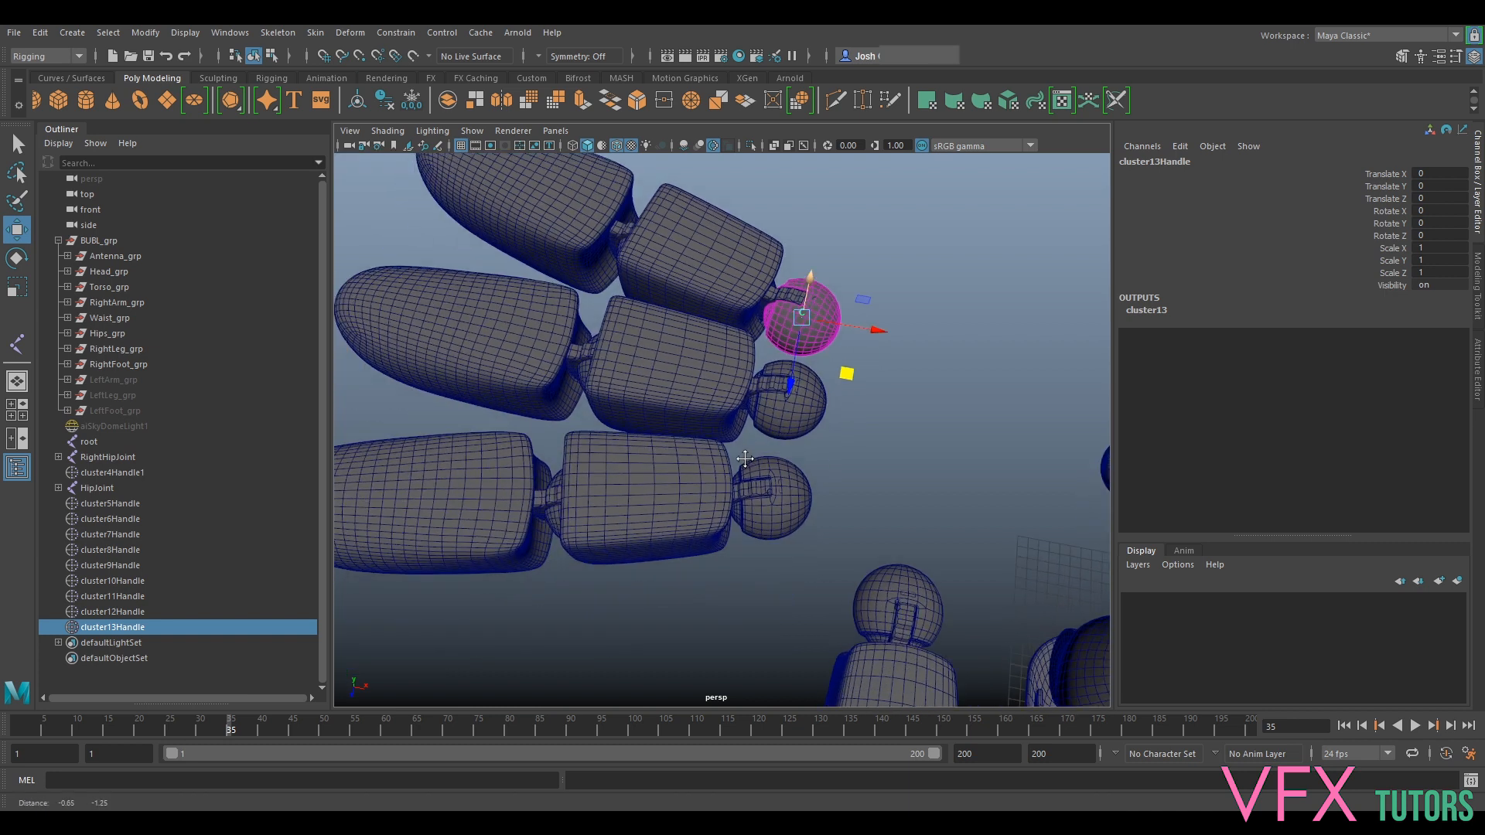
{"action": "right_click_drag", "start_coordinate": [737, 520], "coordinate": [770, 533], "text": "alt"}
{"action": "left_click_drag", "start_coordinate": [771, 534], "coordinate": [703, 516], "text": "alt"}
{"action": "left_click", "coordinate": [786, 468]}
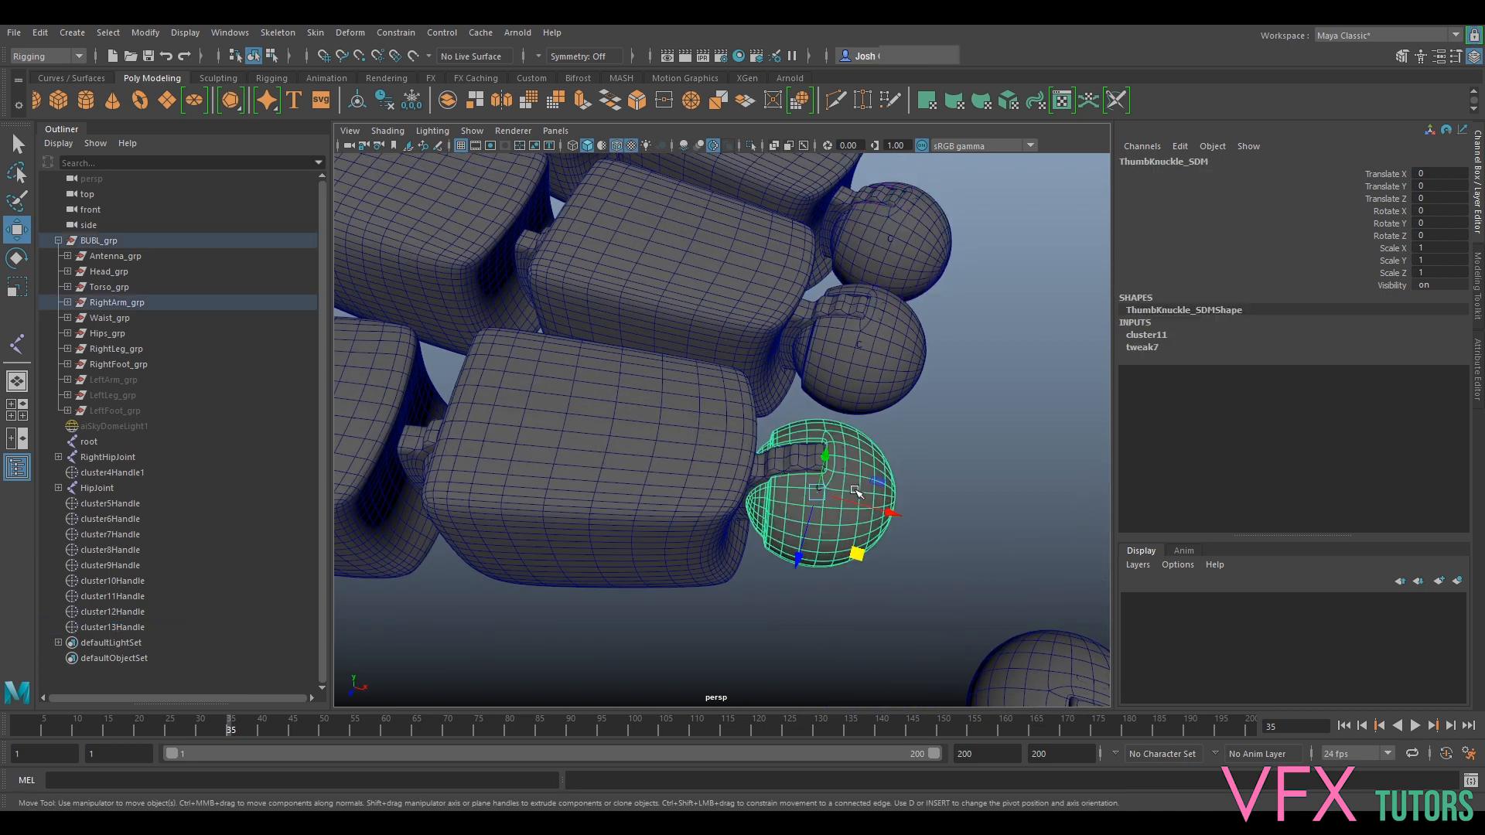
{"action": "left_click", "coordinate": [722, 462]}
{"action": "left_click", "coordinate": [706, 271], "text": "shift"}
{"action": "left_click", "coordinate": [807, 184], "text": "shift"}
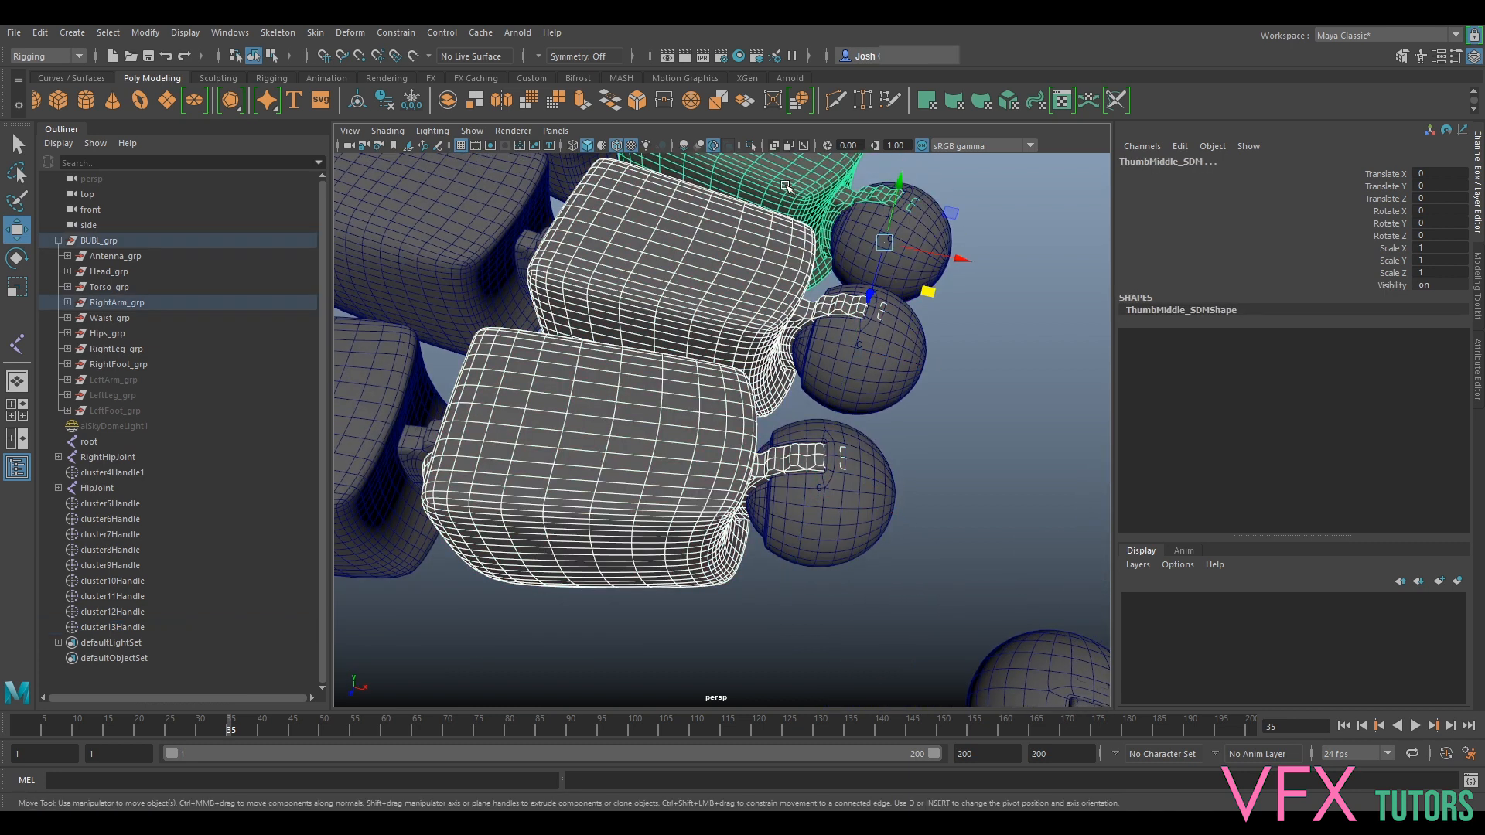
{"action": "key", "text": "ctrl+1"}
Create a cluster from the inner wall of the hinge hole on the middle segment of the finger nearest the thumb.
{"action": "left_click_drag", "start_coordinate": [879, 398], "coordinate": [823, 381], "text": "alt"}
{"action": "right_click_drag", "start_coordinate": [823, 382], "coordinate": [826, 410]}
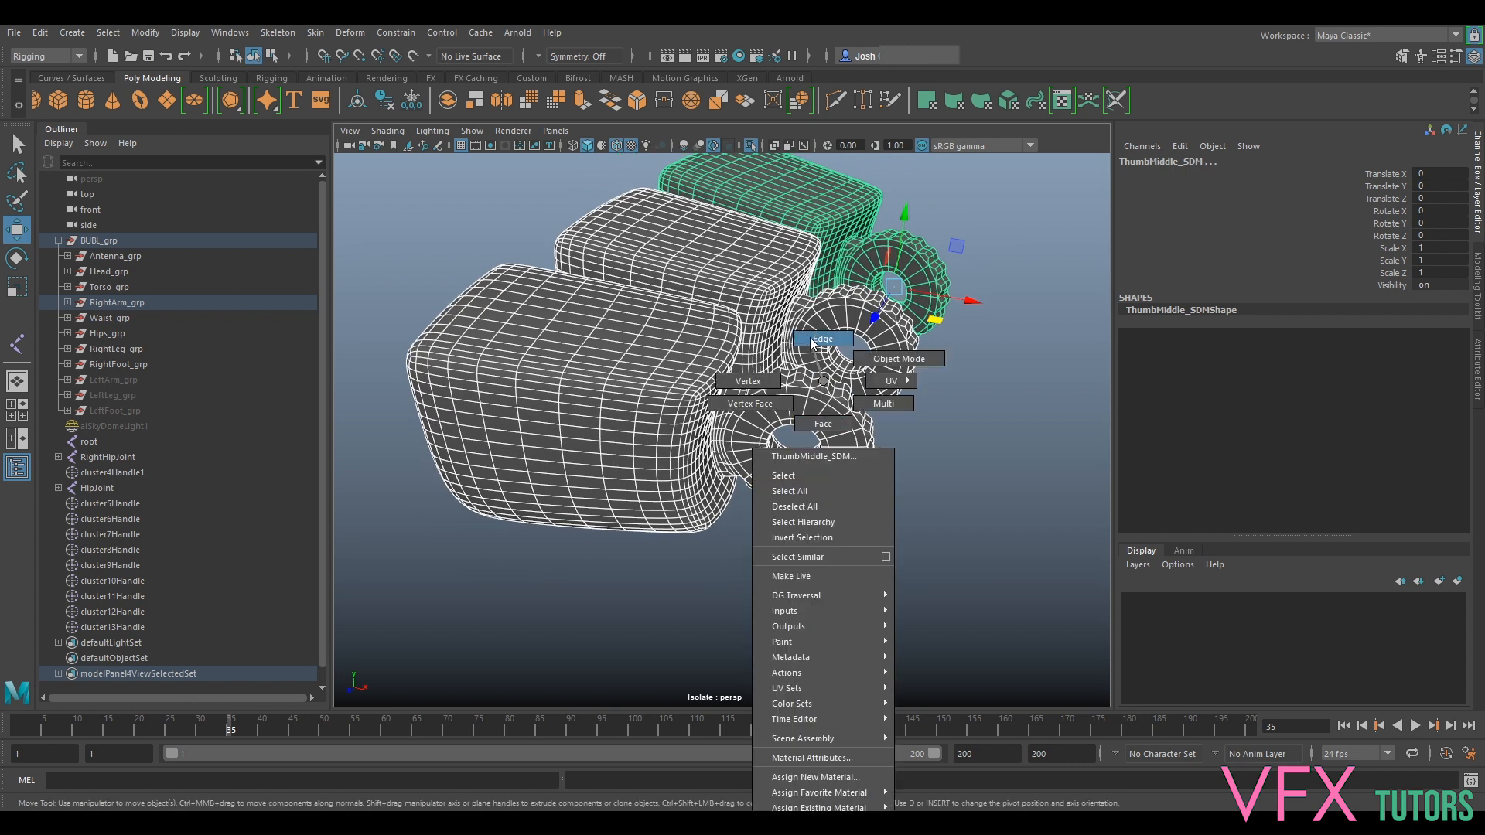
{"action": "right_click_drag", "start_coordinate": [842, 371], "coordinate": [872, 482]}
{"action": "left_click_drag", "start_coordinate": [822, 517], "coordinate": [778, 505], "text": "alt"}
{"action": "right_click_drag", "start_coordinate": [779, 505], "coordinate": [832, 519], "text": "alt"}
{"action": "left_click", "coordinate": [746, 512]}
{"action": "double_click", "coordinate": [751, 549], "text": "shift"}
{"action": "key", "text": "g"}
Create a cluster from the inner wall of the hinge hole on the middle finger's ThumbMiddle_SDM segment.
{"action": "middle_click_drag", "start_coordinate": [963, 340], "coordinate": [703, 512], "text": "alt"}
{"action": "left_click", "coordinate": [787, 381]}
{"action": "right_click_drag", "start_coordinate": [786, 381], "coordinate": [786, 423]}
{"action": "left_click", "coordinate": [762, 477]}
{"action": "double_click", "coordinate": [771, 500], "text": "shift"}
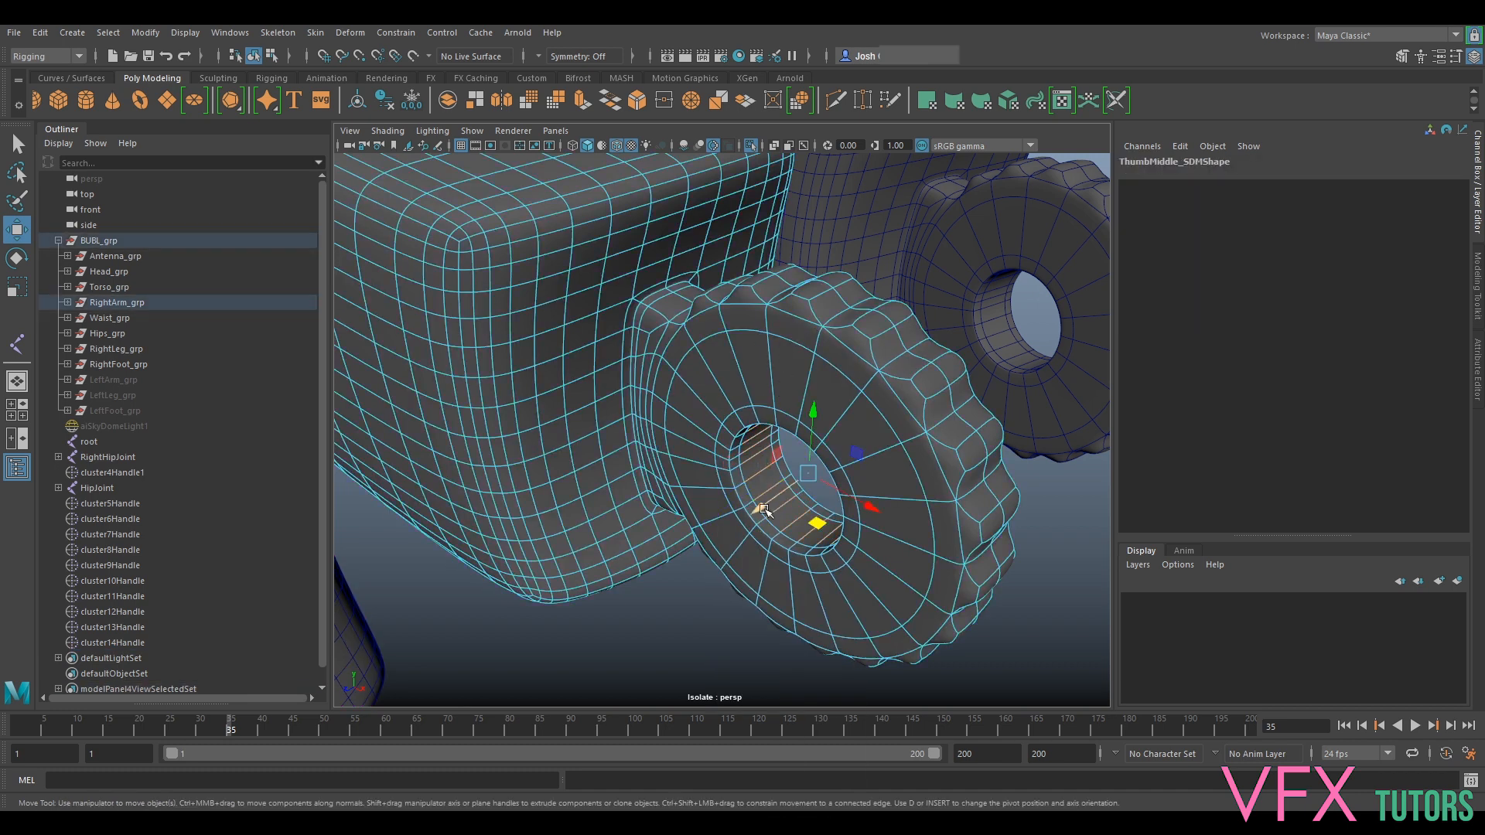
{"action": "key", "text": "g"}
Create a cluster from the inner wall of the hinge hole on the middle segment of the finger farthest from the thumb.
{"action": "left_click_drag", "start_coordinate": [923, 387], "coordinate": [953, 349], "text": "alt"}
{"action": "middle_click_drag", "start_coordinate": [953, 349], "coordinate": [792, 453], "text": "alt"}
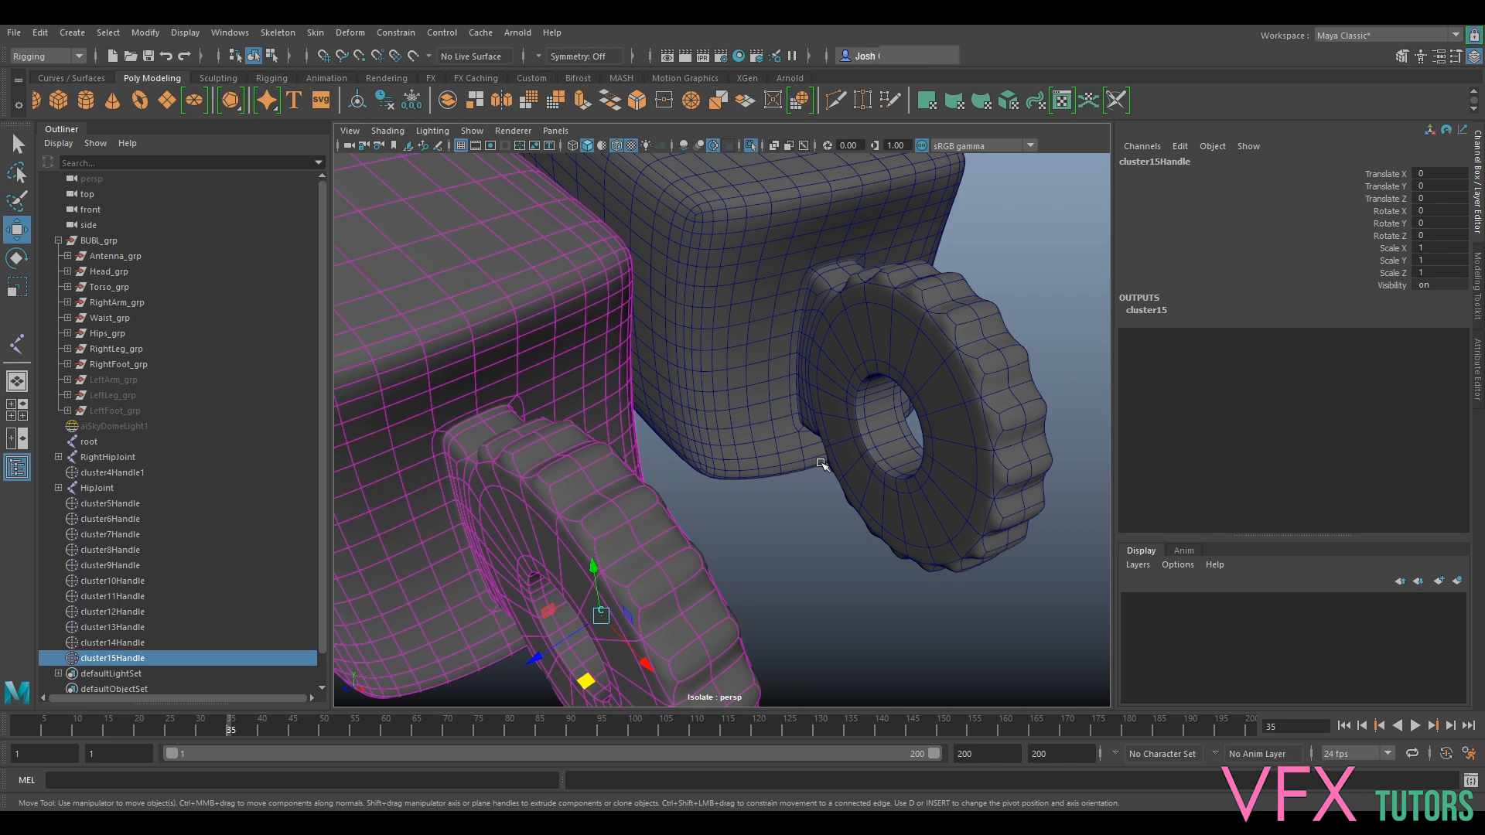
{"action": "left_click", "coordinate": [859, 451]}
{"action": "right_click_drag", "start_coordinate": [888, 438], "coordinate": [889, 433]}
{"action": "left_click", "coordinate": [887, 438]}
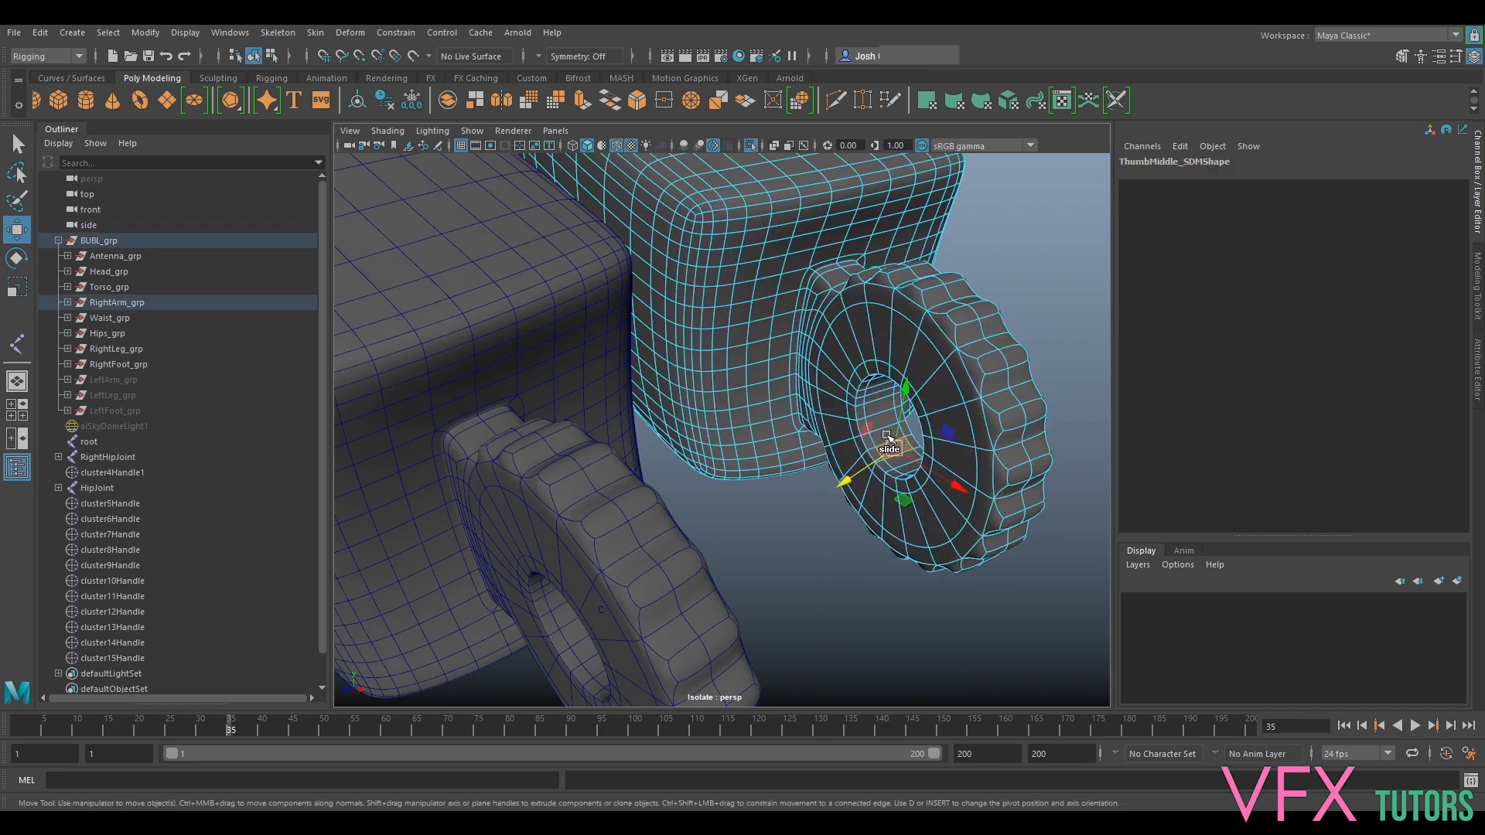
{"action": "double_click", "coordinate": [886, 430]}
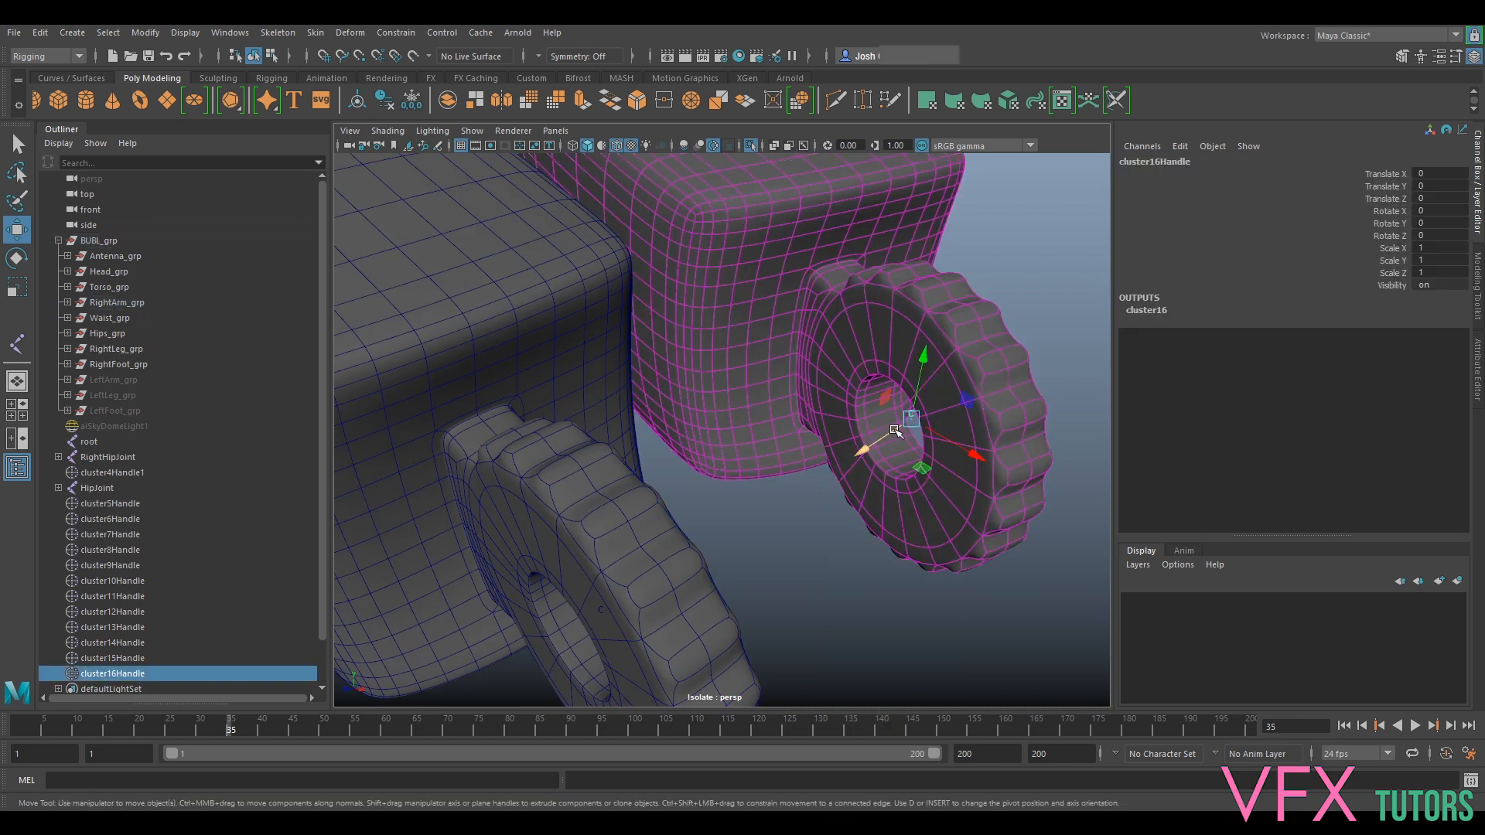
Show the full model again and isolate the tip segments of all three fingers.
{"action": "left_click_drag", "start_coordinate": [880, 440], "coordinate": [821, 437], "text": "alt"}
{"action": "right_click_drag", "start_coordinate": [680, 382], "coordinate": [729, 348]}
{"action": "key", "text": "ctrl+1"}
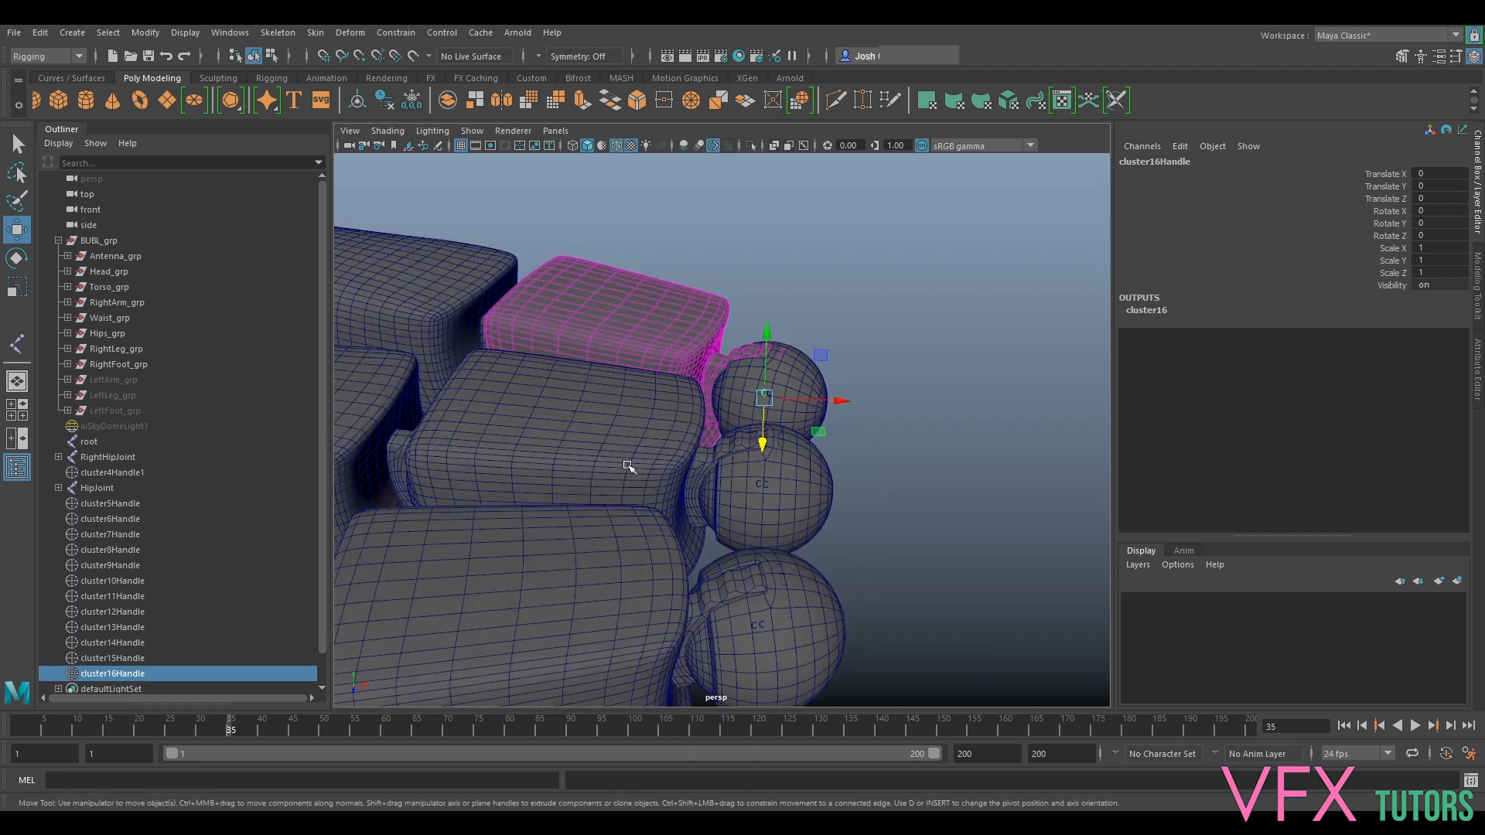
{"action": "right_click_drag", "start_coordinate": [628, 466], "coordinate": [590, 476], "text": "alt"}
{"action": "middle_click_drag", "start_coordinate": [590, 477], "coordinate": [686, 472], "text": "alt"}
{"action": "left_click_drag", "start_coordinate": [649, 533], "coordinate": [649, 534]}
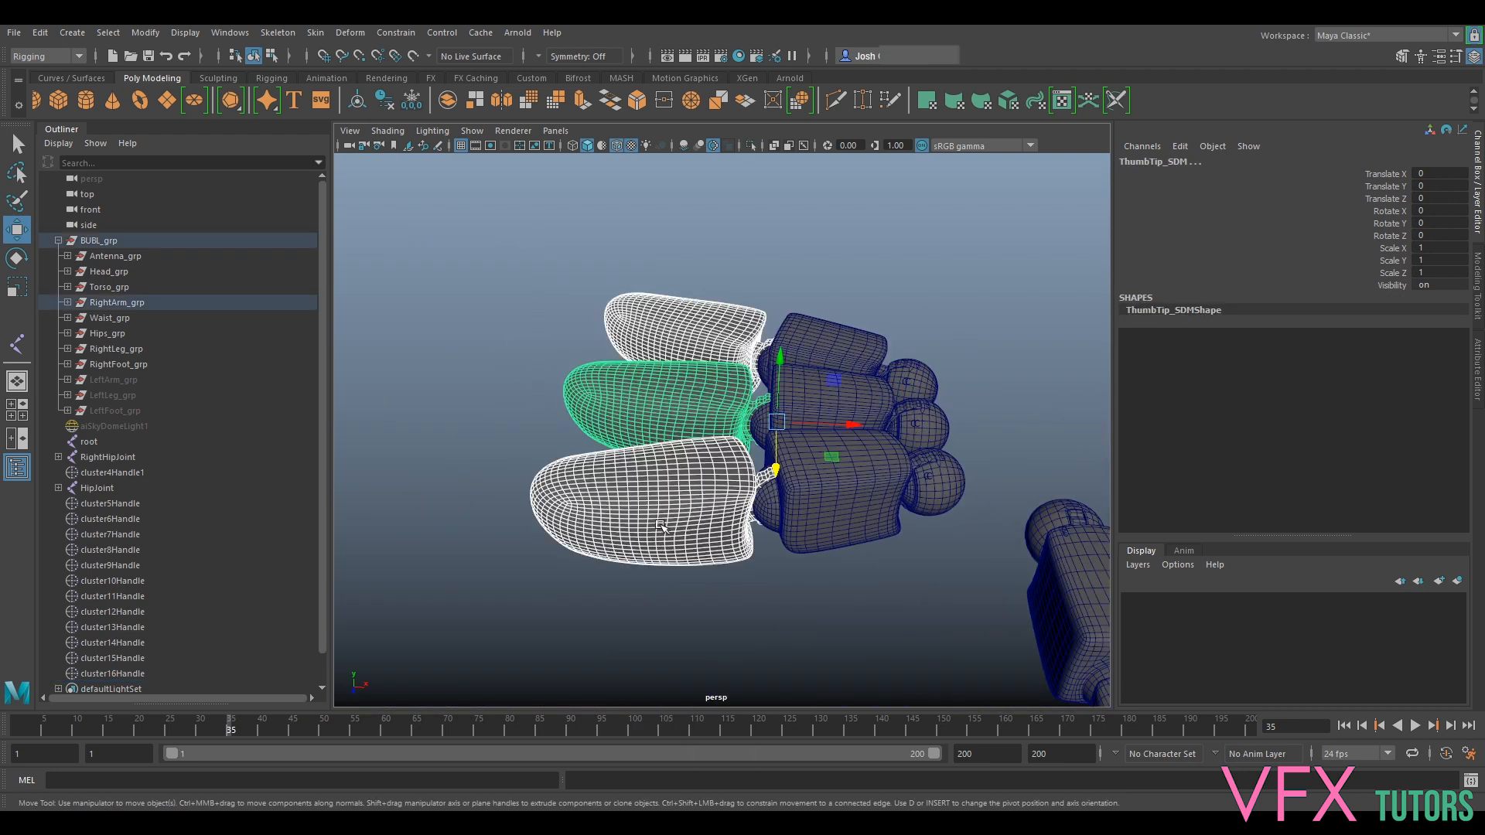
{"action": "key", "text": "ctrl+1"}
{"action": "key", "text": "f"}
Create a cluster from the ring of edges inside the hinge hole on the tip segment of the finger nearest the thumb.
{"action": "mouse_move", "coordinate": [620, 380]}
{"action": "right_mouse_down"}
{"action": "mouse_move", "coordinate": [623, 495]}
{"action": "mouse_move", "coordinate": [621, 352]}
{"action": "right_mouse_up"}
{"action": "left_click_drag", "start_coordinate": [646, 456], "coordinate": [634, 503], "text": "alt"}
{"action": "right_click_drag", "start_coordinate": [634, 503], "coordinate": [739, 541], "text": "alt"}
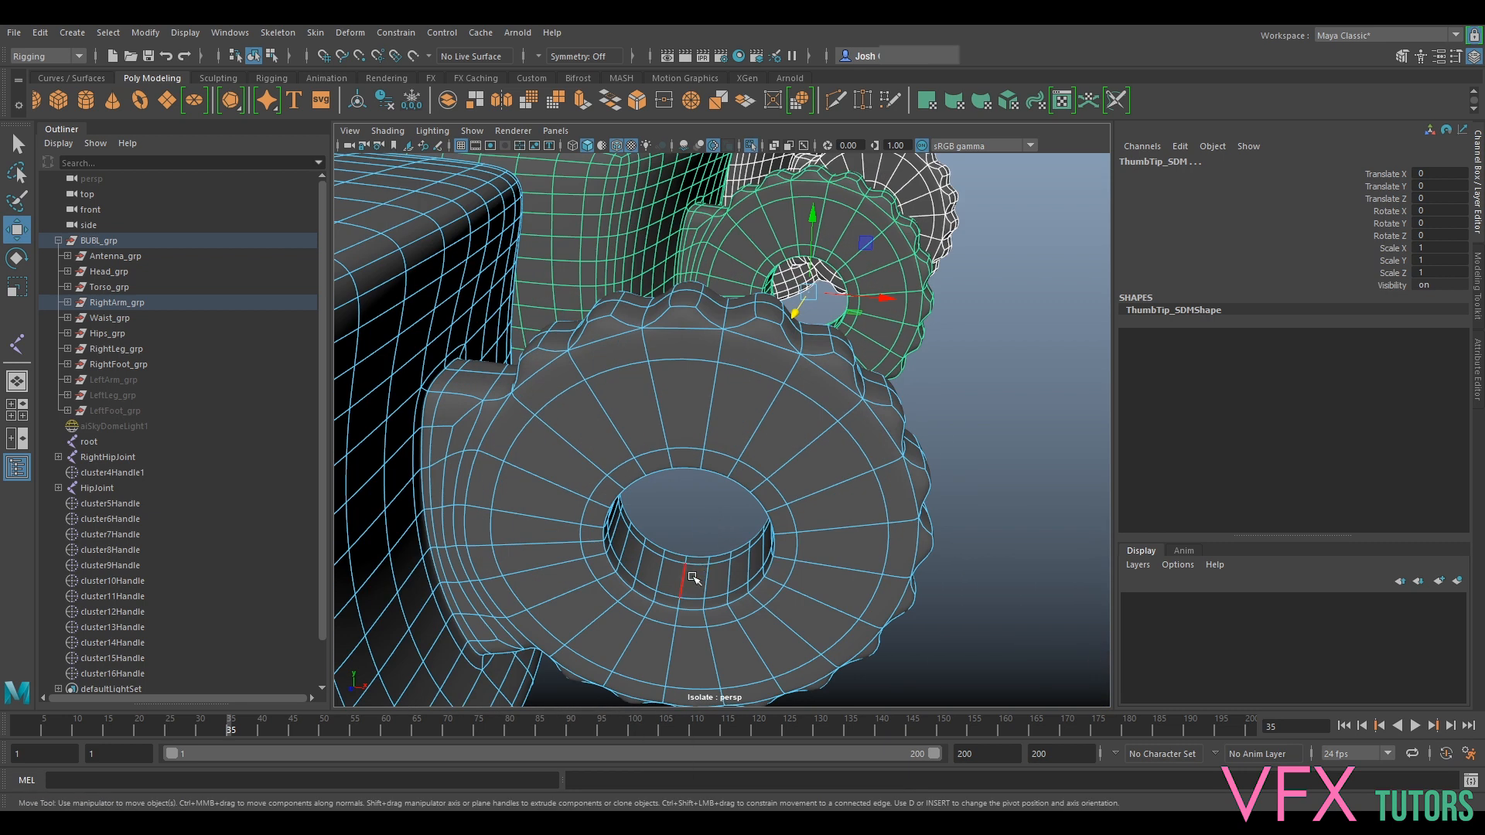
{"action": "left_click", "coordinate": [693, 578]}
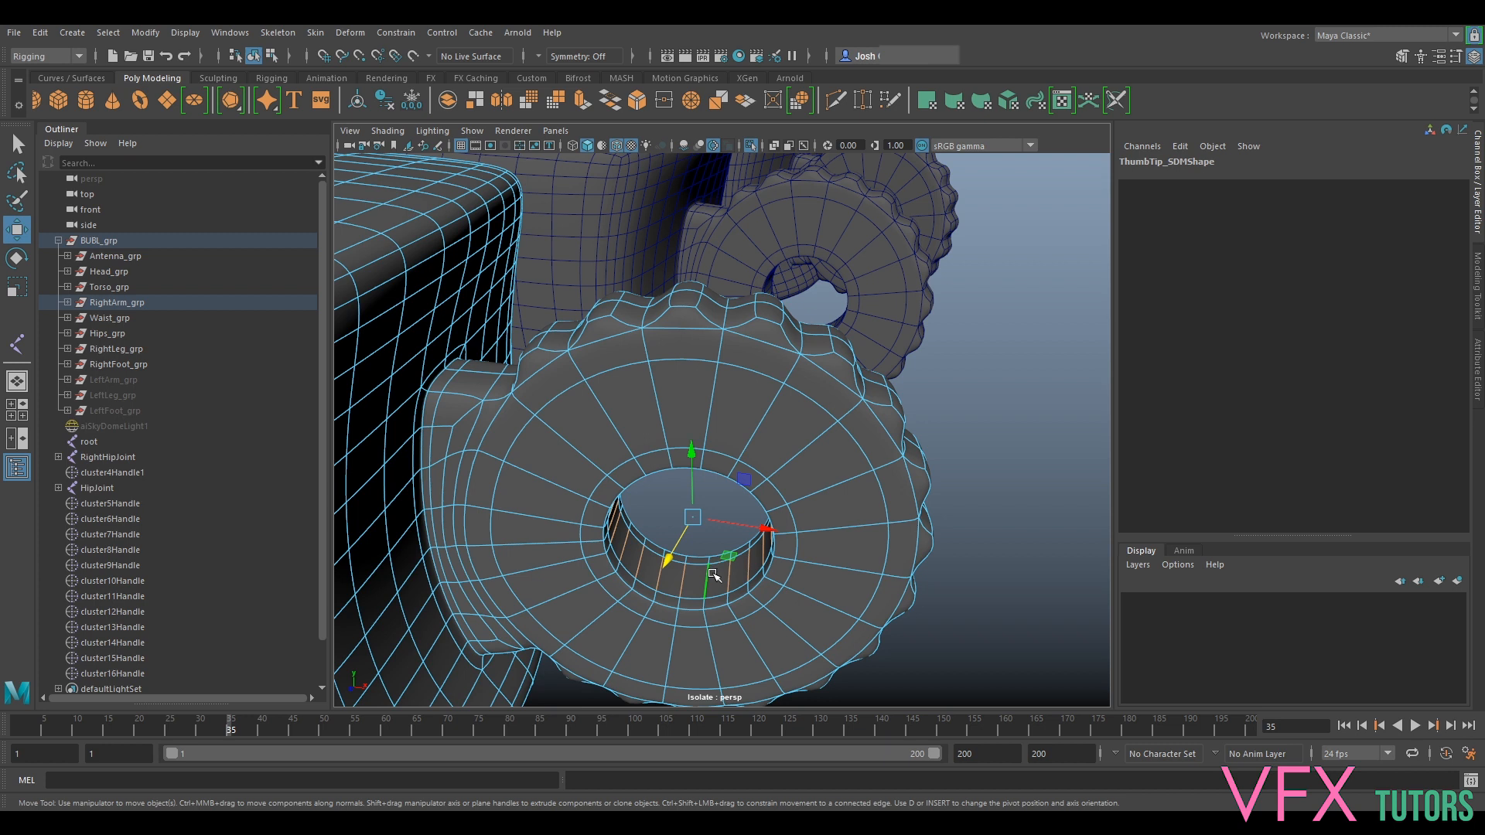
{"action": "key", "text": "g"}
Create a cluster from the ring of edges inside the hinge hole on the middle finger's tip segment.
{"action": "left_click", "coordinate": [864, 274]}
{"action": "right_click_drag", "start_coordinate": [868, 275], "coordinate": [864, 226]}
{"action": "middle_click_drag", "start_coordinate": [862, 219], "coordinate": [773, 387], "text": "alt"}
{"action": "right_click_drag", "start_coordinate": [773, 387], "coordinate": [802, 441], "text": "alt"}
{"action": "left_click", "coordinate": [804, 634]}
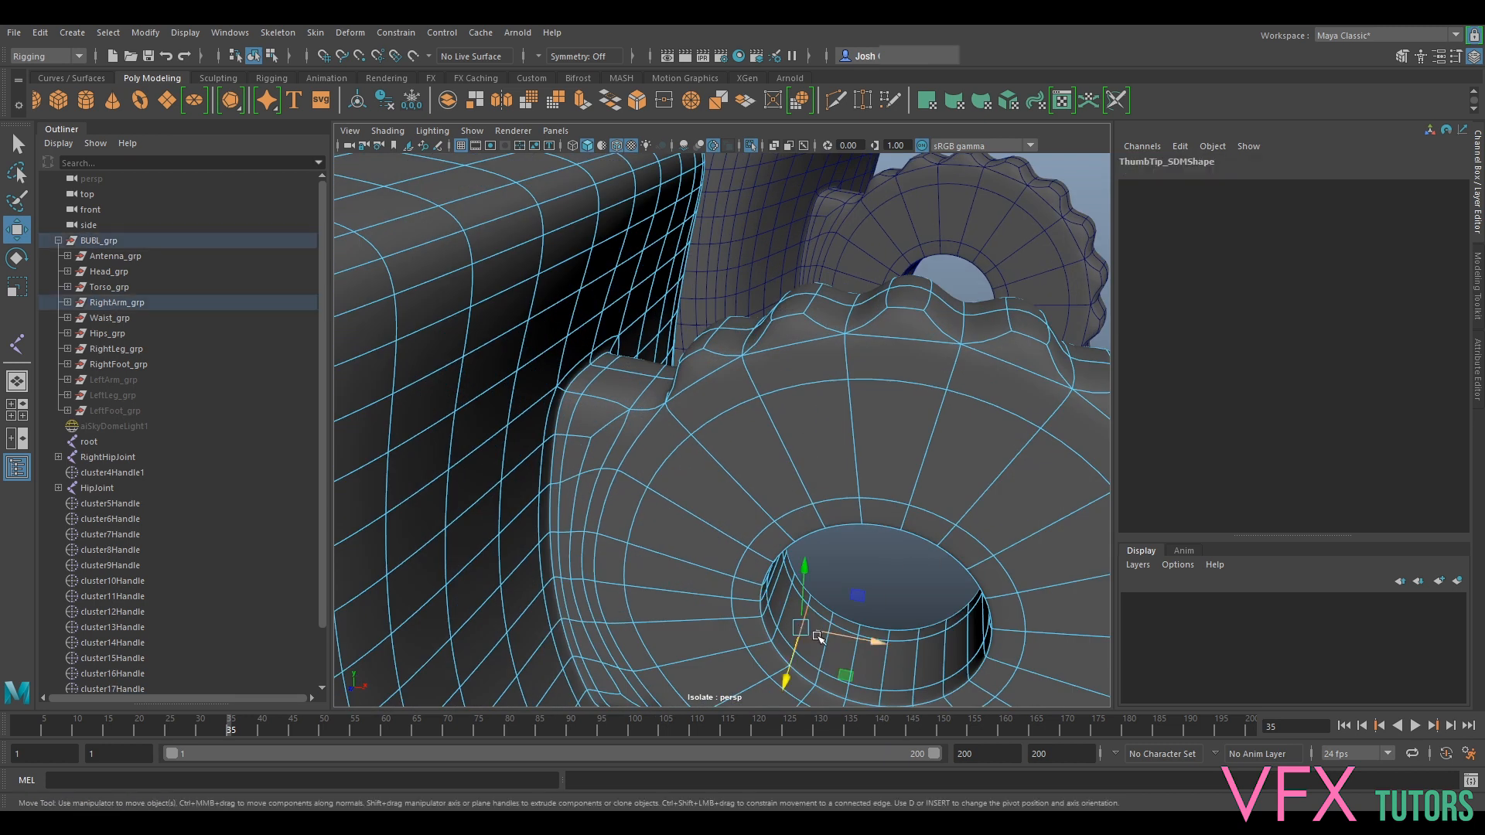
{"action": "key", "text": "g"}
Create a cluster from the ring of edges inside the hinge hole on the tip segment of the finger farthest from the thumb.
{"action": "middle_click_drag", "start_coordinate": [931, 372], "coordinate": [705, 671], "text": "alt"}
{"action": "left_click", "coordinate": [843, 524]}
{"action": "right_click", "coordinate": [843, 524]}
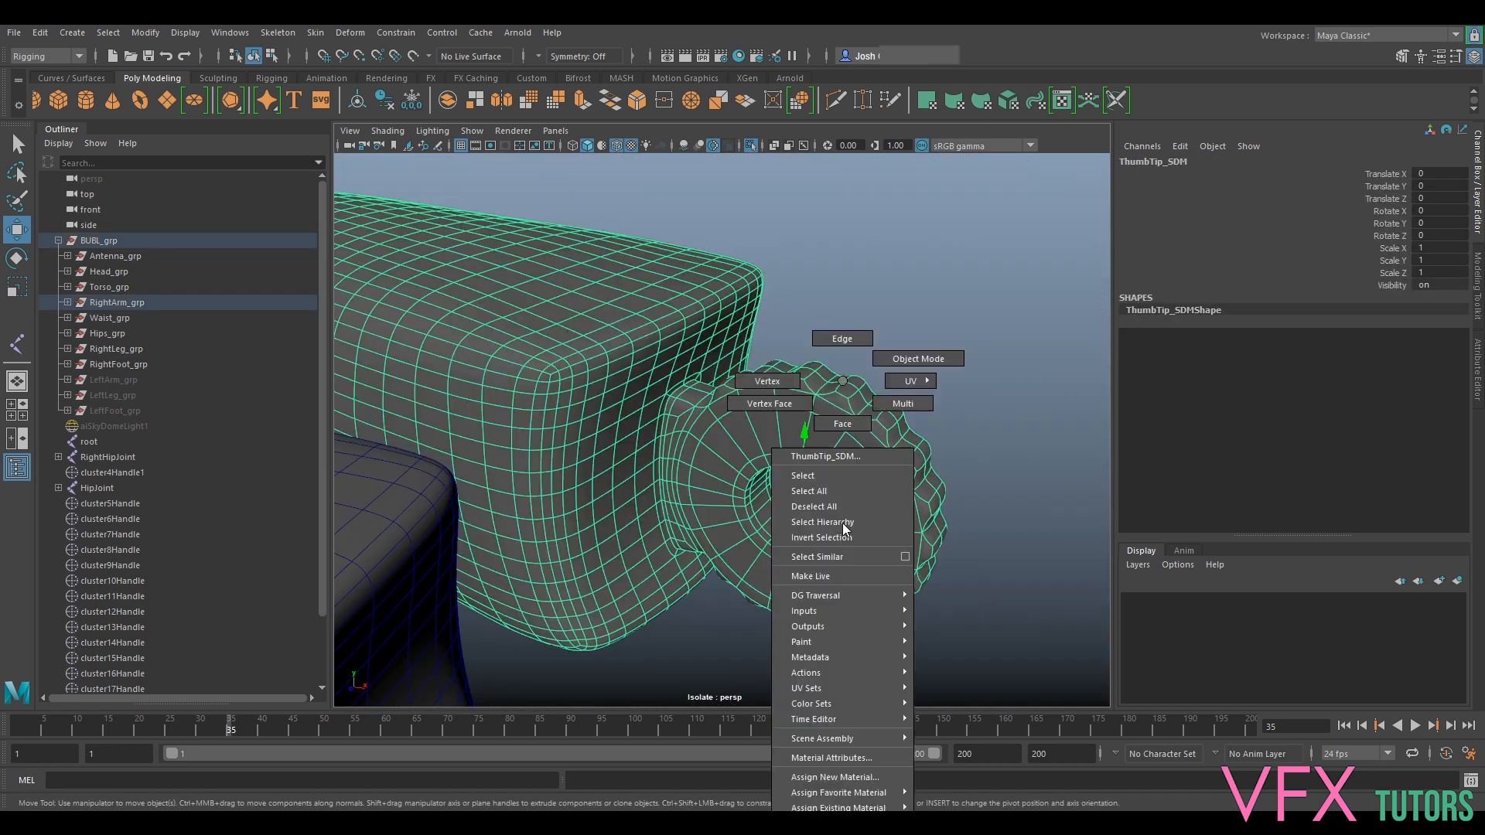
{"action": "left_click", "coordinate": [815, 345]}
{"action": "left_click", "coordinate": [771, 519]}
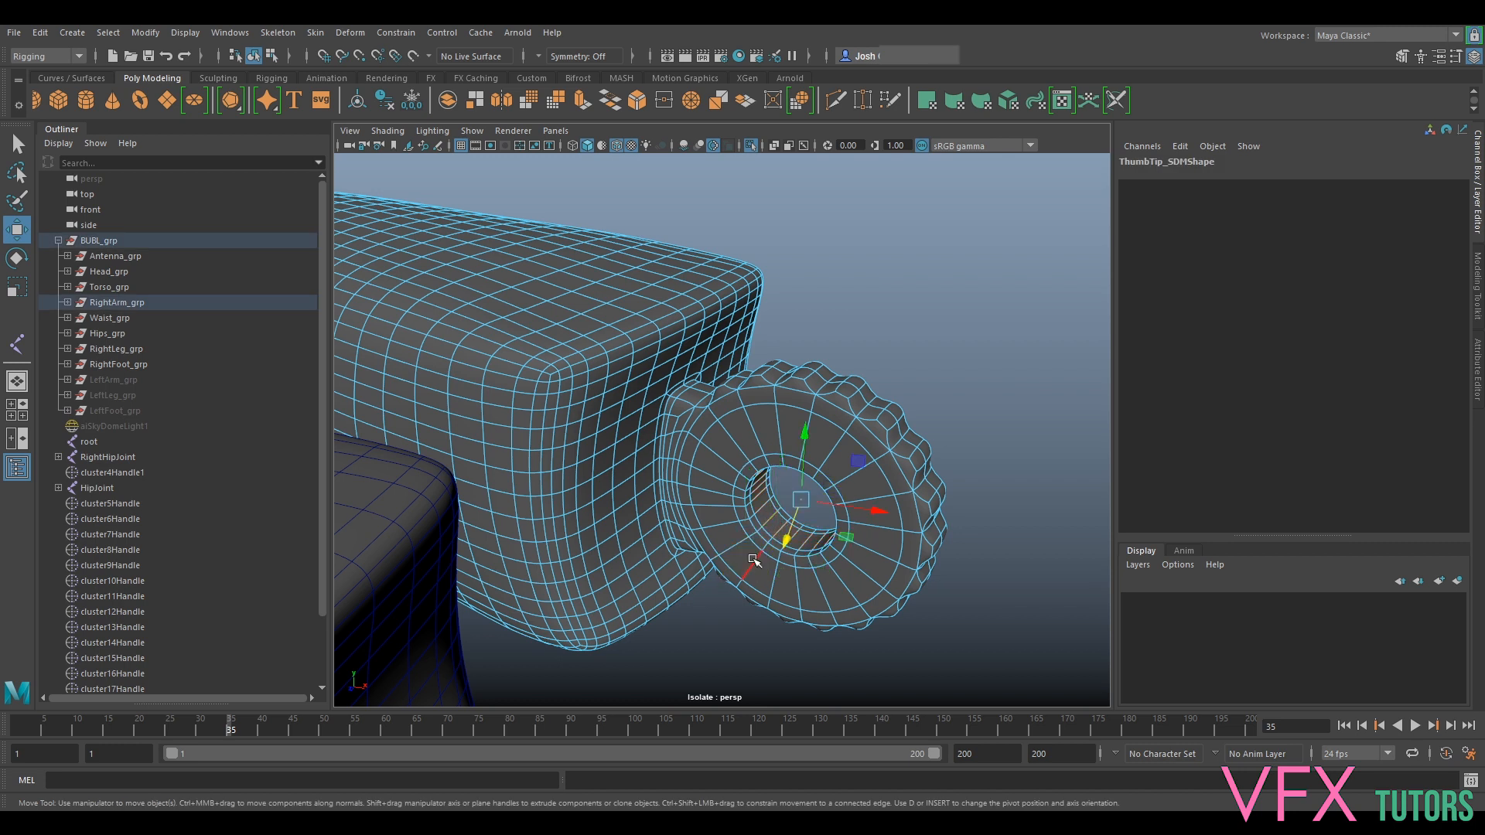
{"action": "key", "text": "g"}
Show the full model again and unhide RightHand_SDM in RightArm_grp.
{"action": "scroll", "coordinate": [789, 571], "scroll_direction": "down", "scroll_amount": 5}
{"action": "scroll", "coordinate": [795, 576], "scroll_direction": "down", "scroll_amount": 5}
{"action": "left_click_drag", "start_coordinate": [769, 588], "coordinate": [662, 464], "text": "alt"}
{"action": "key", "text": "ctrl+1"}
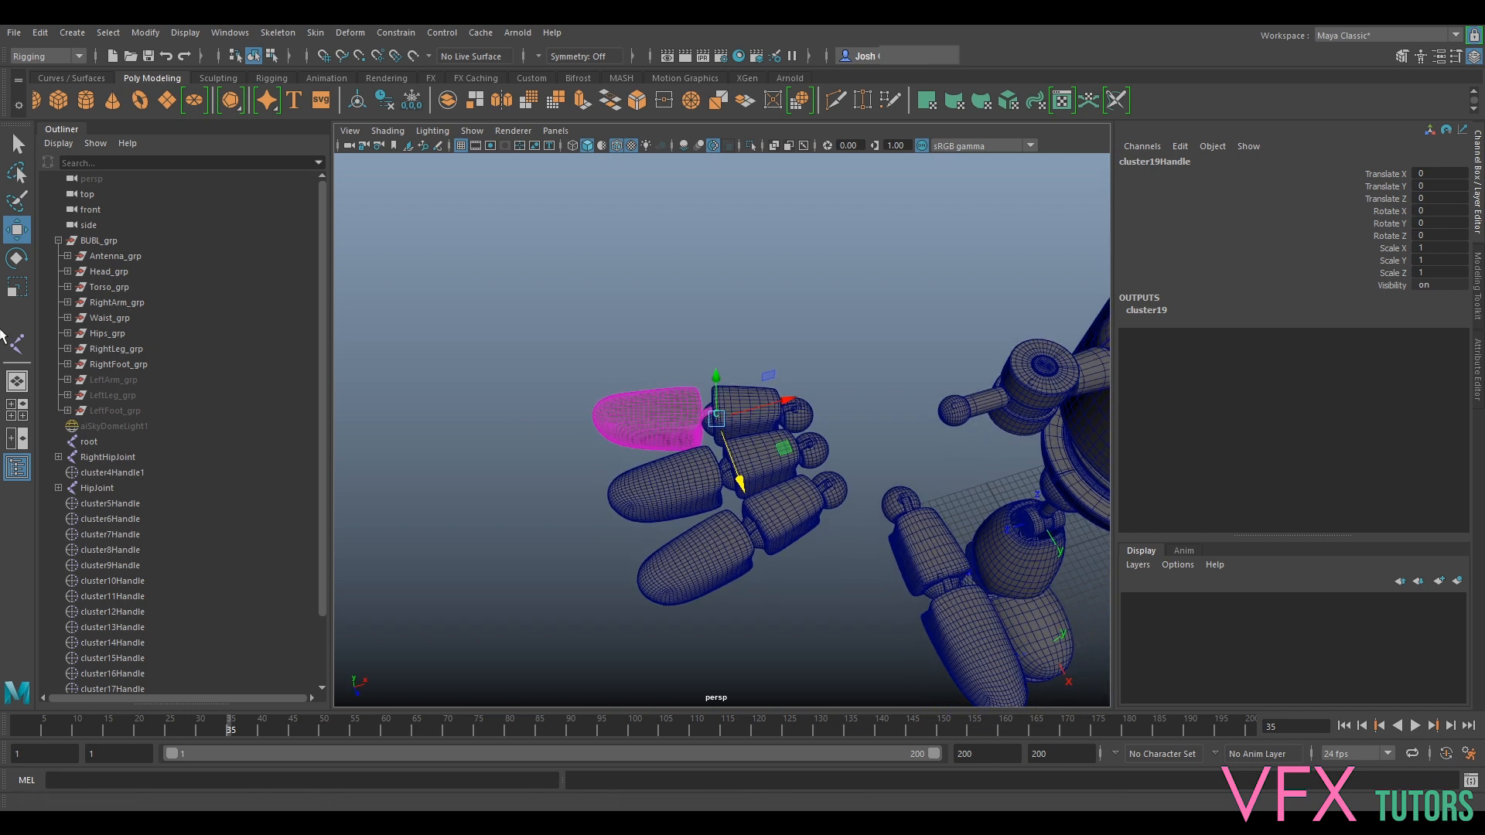
{"action": "left_click", "coordinate": [108, 303]}
{"action": "left_click", "coordinate": [68, 302]}
{"action": "left_click", "coordinate": [126, 410]}
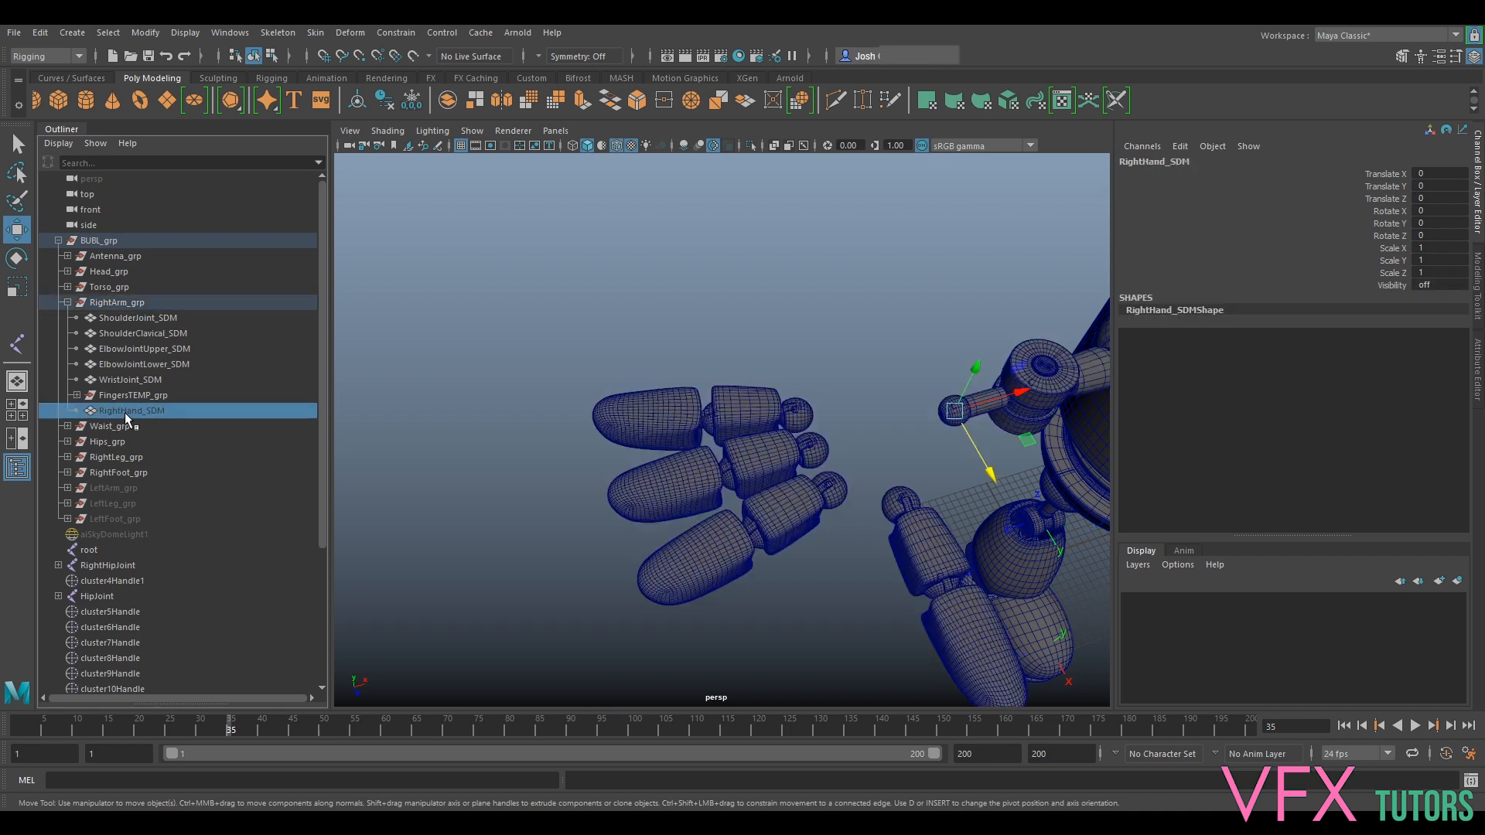
{"action": "key", "text": "h"}
{"action": "left_click_drag", "start_coordinate": [910, 411], "coordinate": [897, 348], "text": "alt"}
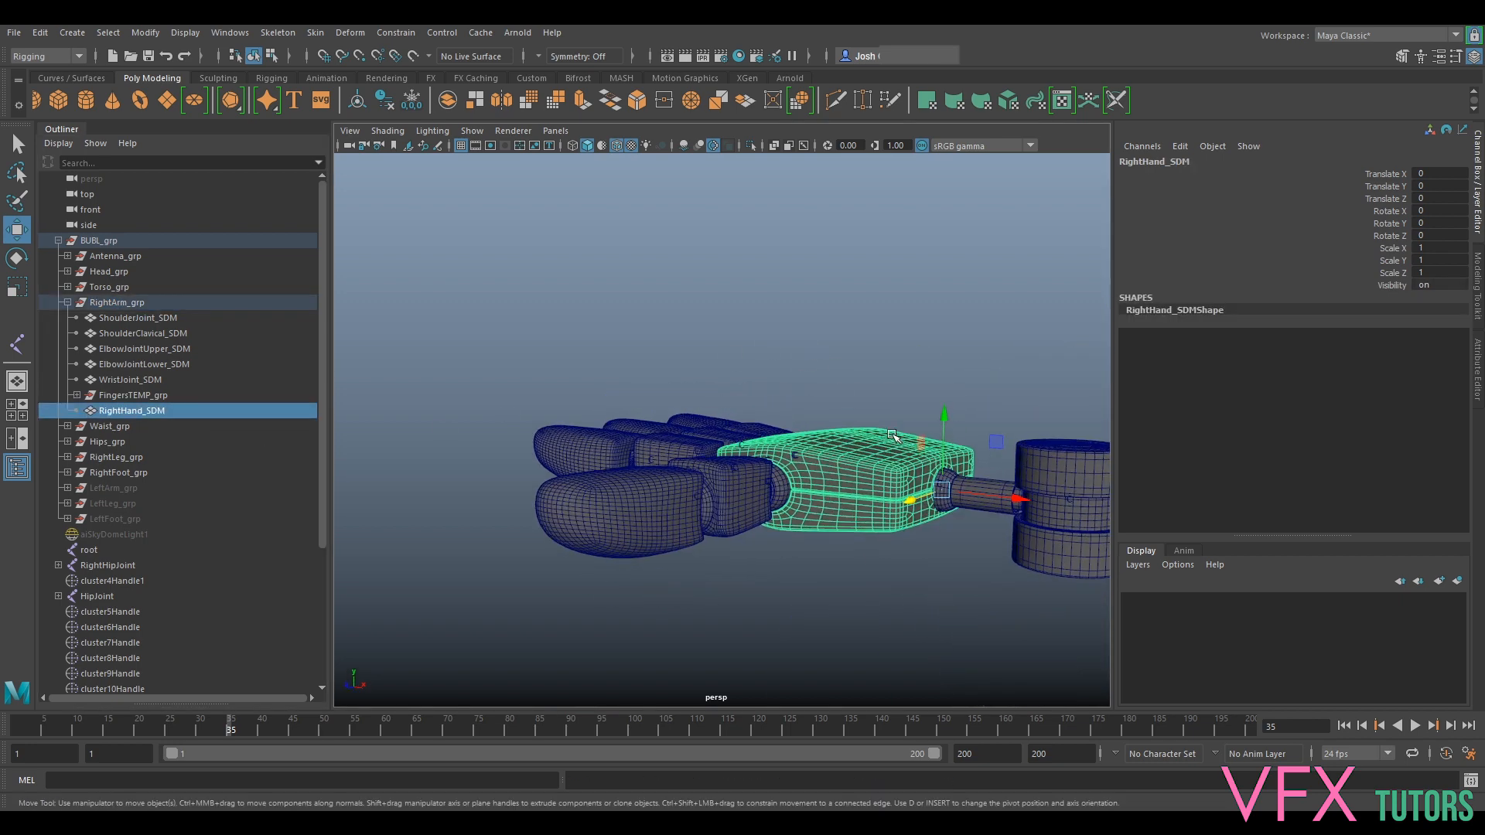
Select the WristJoint_SDM mesh between the right hand and the elbow.
{"action": "right_click_drag", "start_coordinate": [897, 348], "coordinate": [966, 433], "text": "alt"}
{"action": "left_click_drag", "start_coordinate": [889, 495], "coordinate": [867, 526], "text": "alt"}
{"action": "middle_click_drag", "start_coordinate": [867, 526], "coordinate": [580, 508], "text": "alt"}
{"action": "right_click_drag", "start_coordinate": [580, 507], "coordinate": [673, 537], "text": "alt"}
{"action": "left_click_drag", "start_coordinate": [673, 537], "coordinate": [665, 560], "text": "alt"}
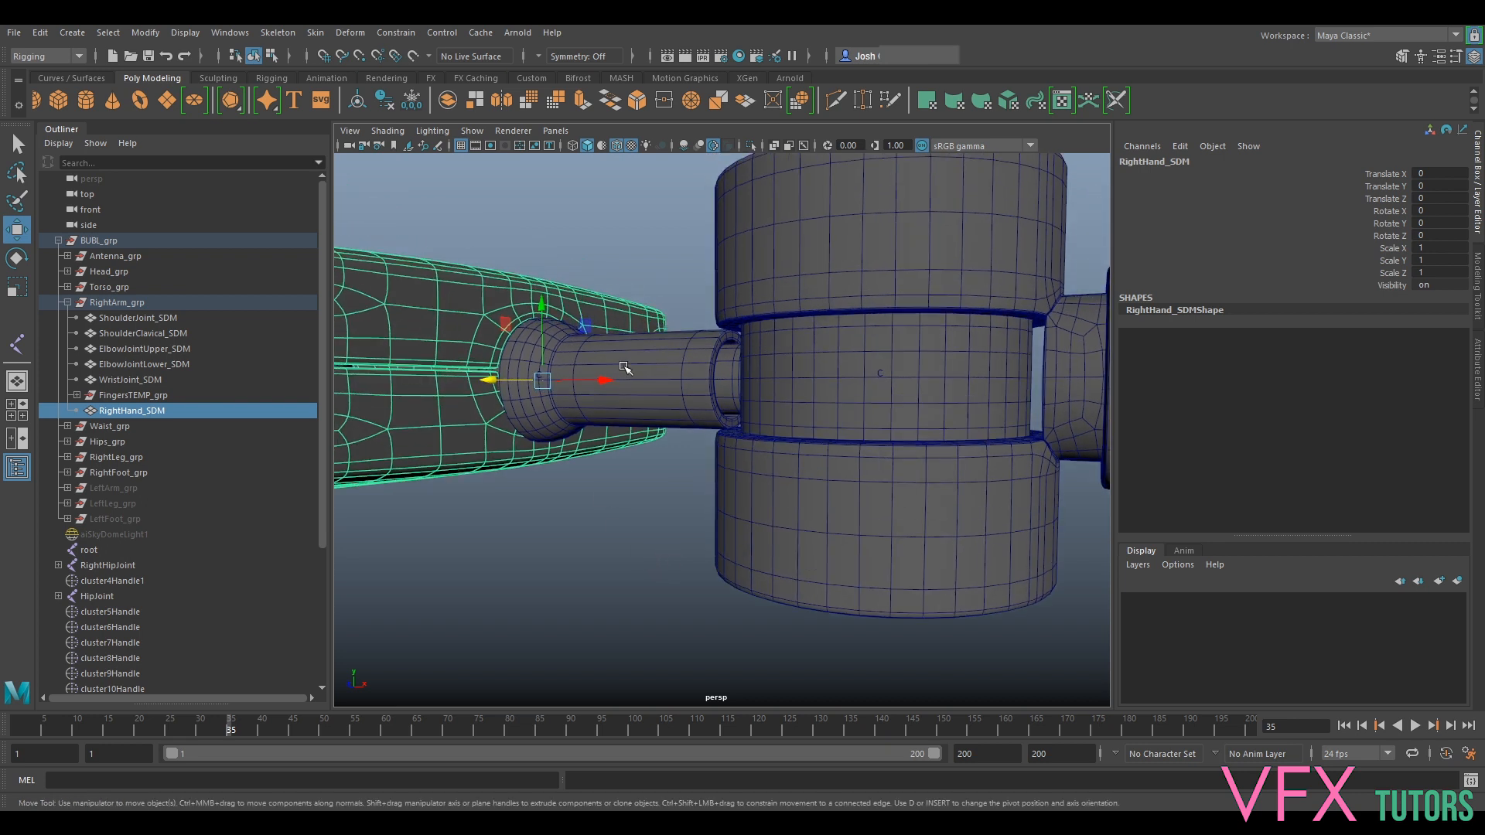
{"action": "left_click", "coordinate": [624, 368]}
{"action": "left_click_drag", "start_coordinate": [610, 477], "coordinate": [622, 480], "text": "alt"}
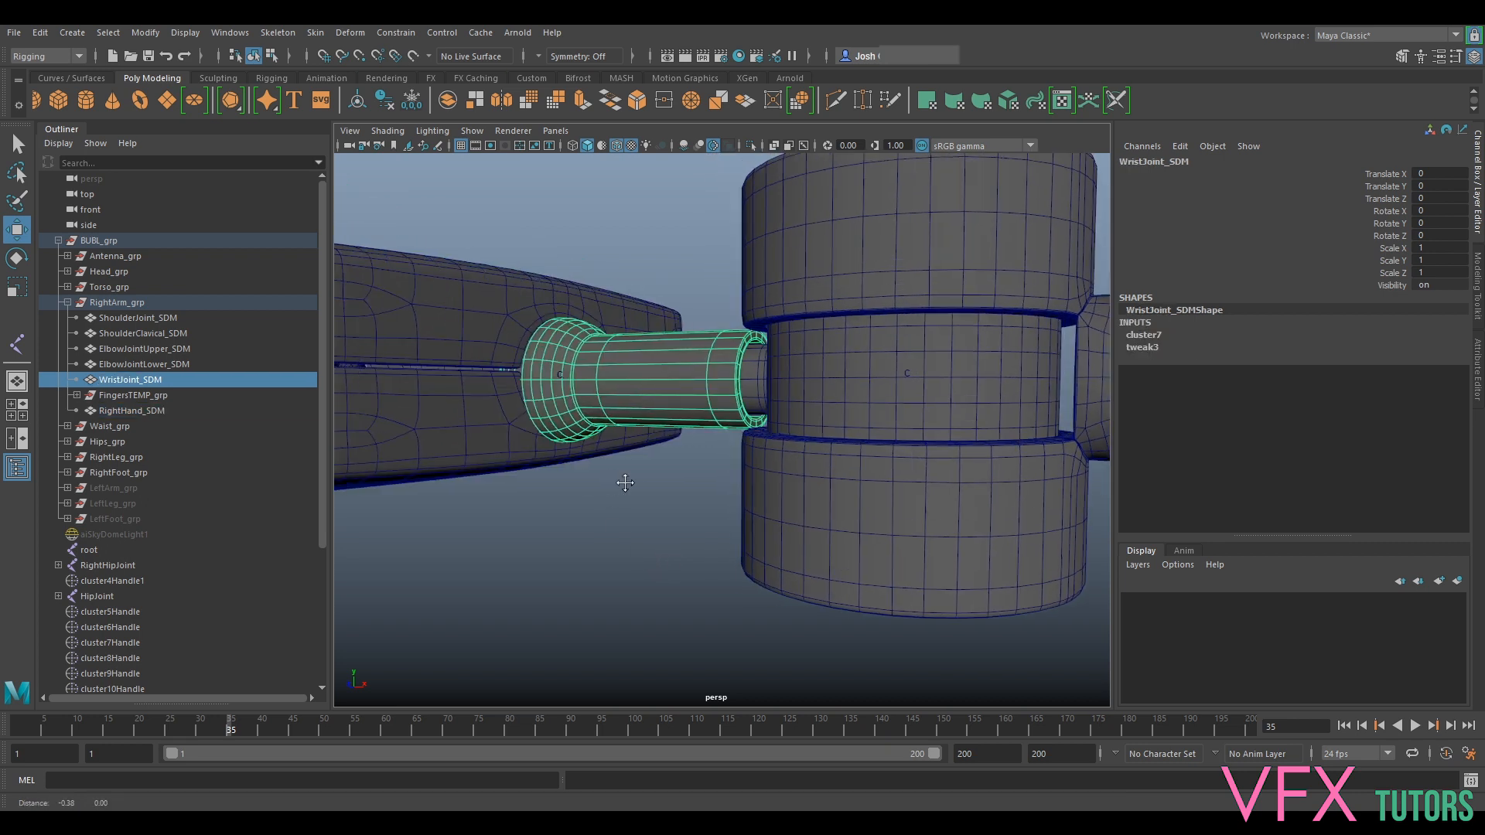
{"action": "right_click_drag", "start_coordinate": [621, 480], "coordinate": [648, 478], "text": "alt"}
{"action": "left_click_drag", "start_coordinate": [711, 413], "coordinate": [717, 411], "text": "alt"}
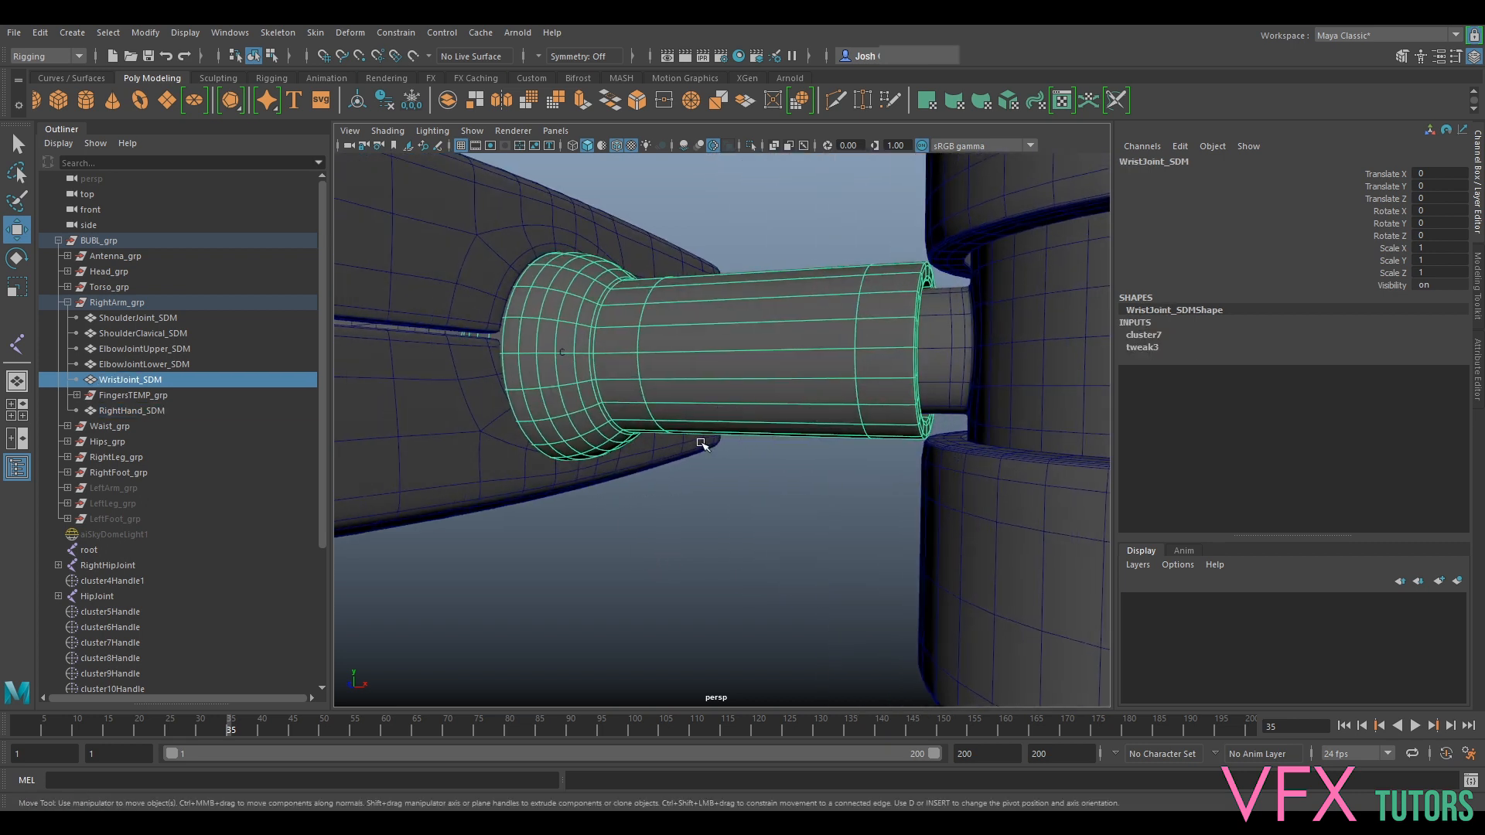
Check where the transform pivot of WristJoint_SDM sits relative to its mesh.
{"action": "key", "text": "r"}
{"action": "scroll", "coordinate": [746, 371], "scroll_direction": "down", "scroll_amount": 6}
{"action": "left_click", "coordinate": [747, 321]}
{"action": "left_click", "coordinate": [740, 408]}
{"action": "key", "text": "w"}
{"action": "scroll", "coordinate": [735, 426], "scroll_direction": "down", "scroll_amount": 6}
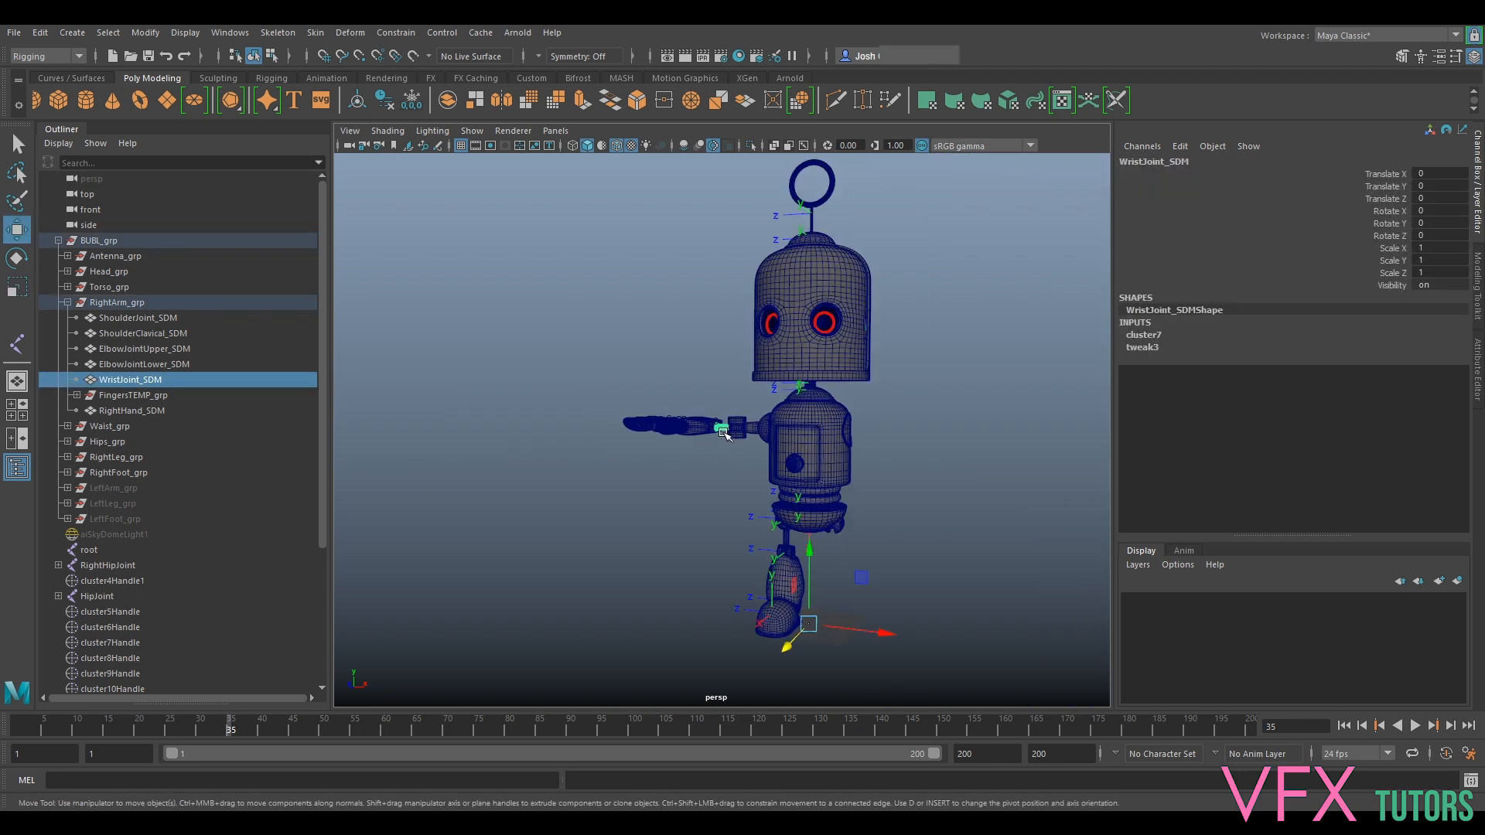
{"action": "scroll", "coordinate": [704, 414], "scroll_direction": "up", "scroll_amount": 6}
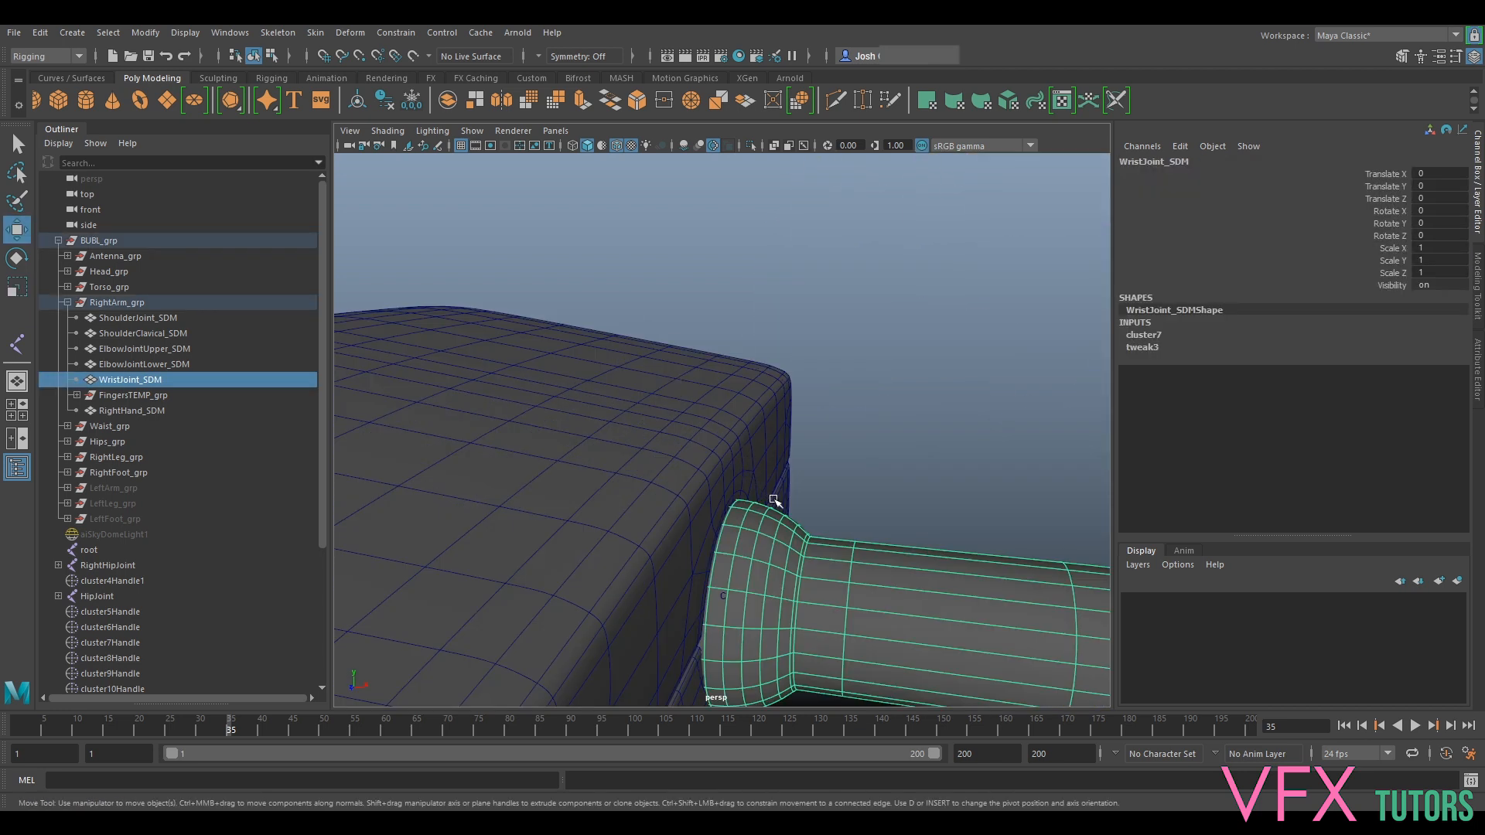
{"action": "middle_click_drag", "start_coordinate": [774, 500], "coordinate": [689, 386], "text": "alt"}
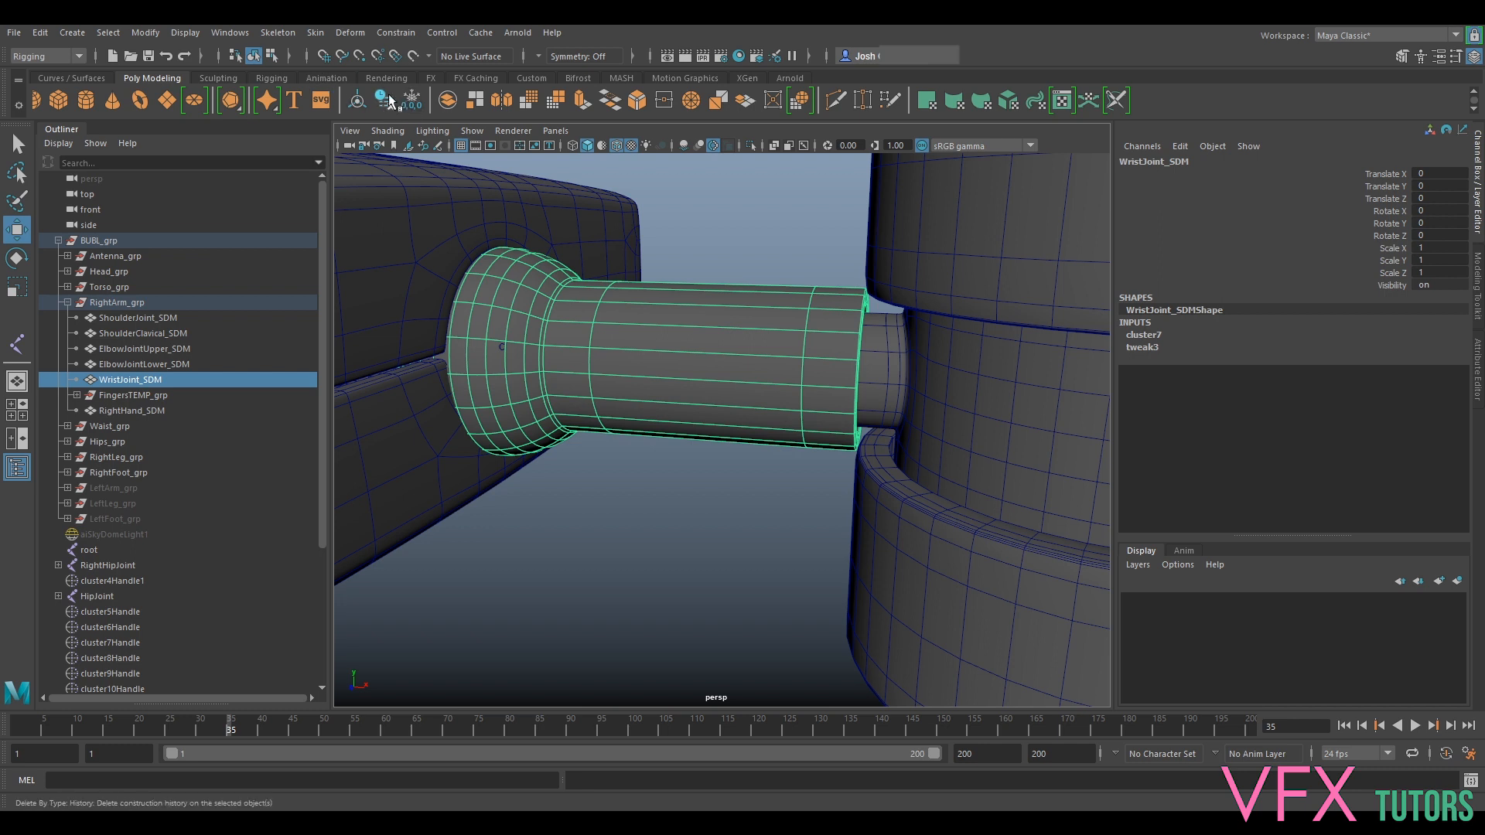
Centre the pivot of WristJoint_SDM on its mesh and scale it uniformly to 0.888.
{"action": "key", "text": "r"}
{"action": "left_click_drag", "start_coordinate": [636, 387], "coordinate": [675, 371], "text": "alt"}
{"action": "scroll", "coordinate": [676, 389], "scroll_direction": "down", "scroll_amount": 6}
{"action": "mouse_move", "coordinate": [688, 467]}
{"action": "left_mouse_down", "text": "alt"}
{"action": "mouse_move", "coordinate": [740, 472]}
{"action": "mouse_move", "coordinate": [724, 498]}
{"action": "mouse_move", "coordinate": [693, 481]}
{"action": "left_mouse_up", "text": "alt"}
{"action": "scroll", "coordinate": [724, 498], "scroll_direction": "up", "scroll_amount": 5}
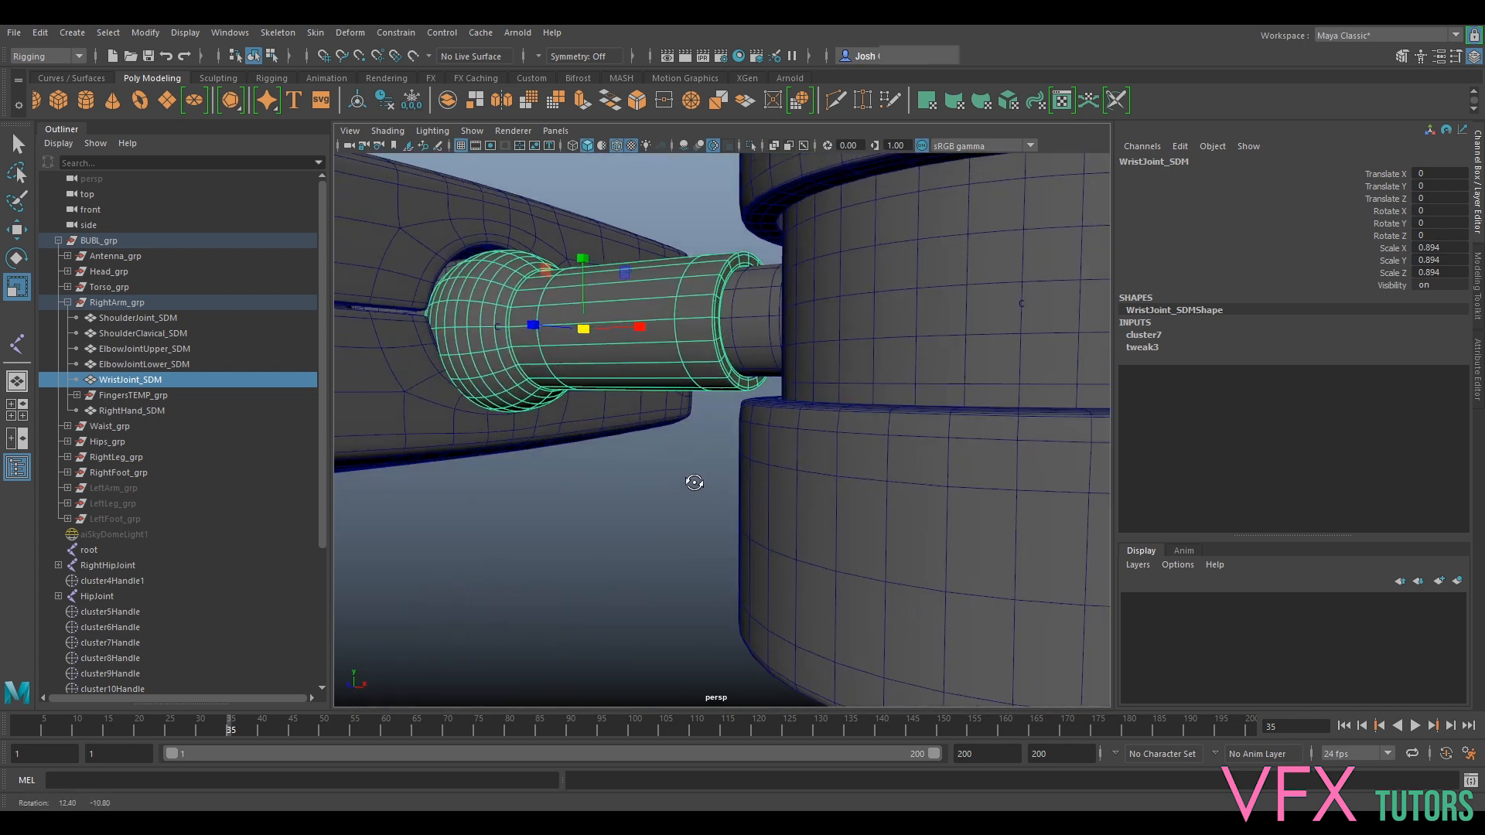
{"action": "scroll", "coordinate": [667, 410], "scroll_direction": "up", "scroll_amount": 4}
{"action": "middle_click_drag", "start_coordinate": [667, 410], "coordinate": [680, 447], "text": "alt"}
{"action": "left_click_drag", "start_coordinate": [521, 407], "coordinate": [515, 410]}
{"action": "scroll", "coordinate": [604, 371], "scroll_direction": "down", "scroll_amount": 6}
{"action": "left_click_drag", "start_coordinate": [839, 379], "coordinate": [828, 399], "text": "alt"}
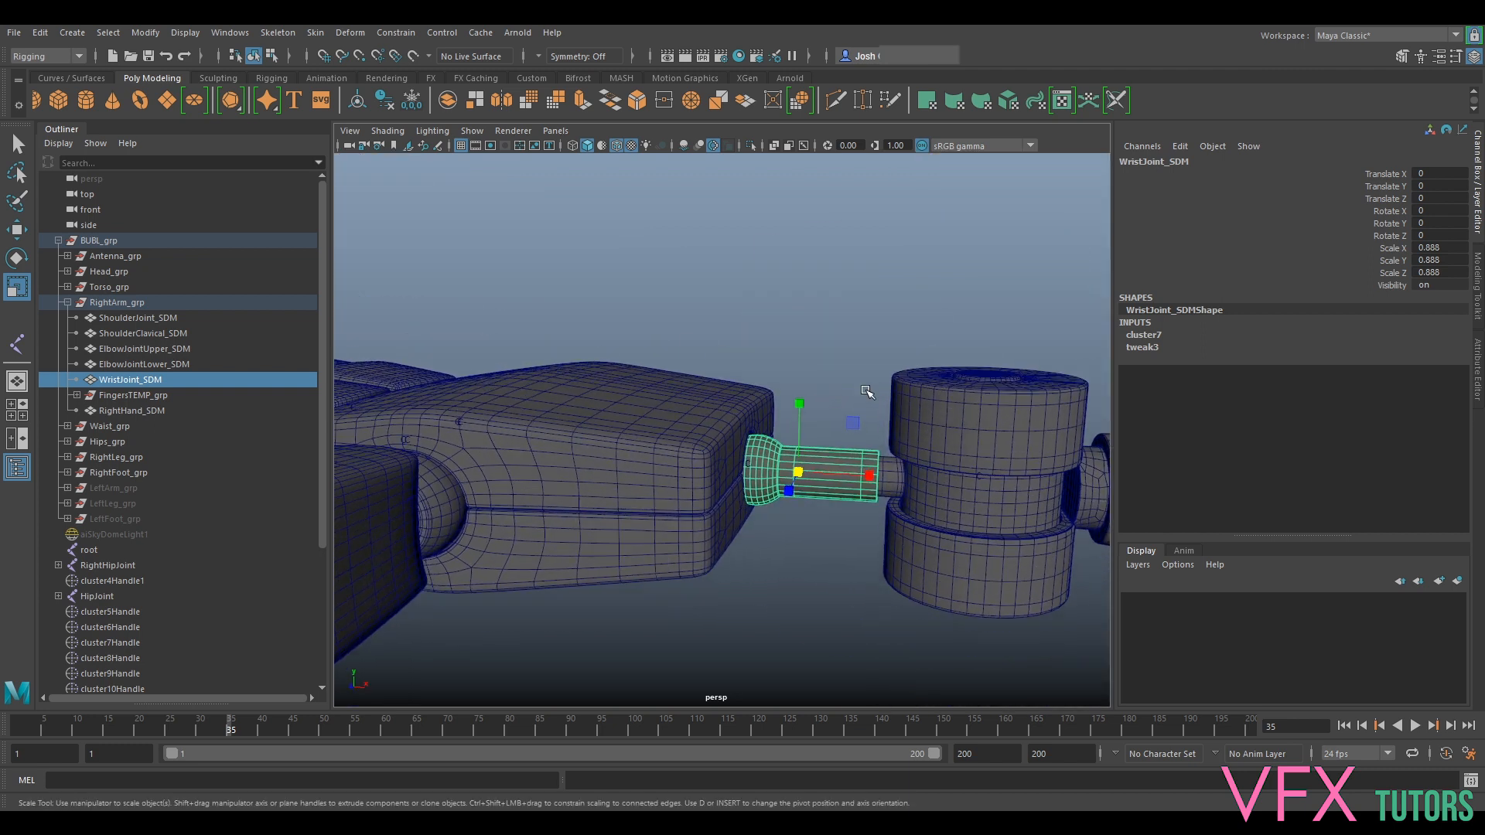
Unhide aiSkyDomeLight1 and turn on the resolution gate in the perspective view.
{"action": "middle_click_drag", "start_coordinate": [865, 390], "coordinate": [768, 363], "text": "alt"}
{"action": "scroll", "coordinate": [769, 363], "scroll_direction": "up", "scroll_amount": 4}
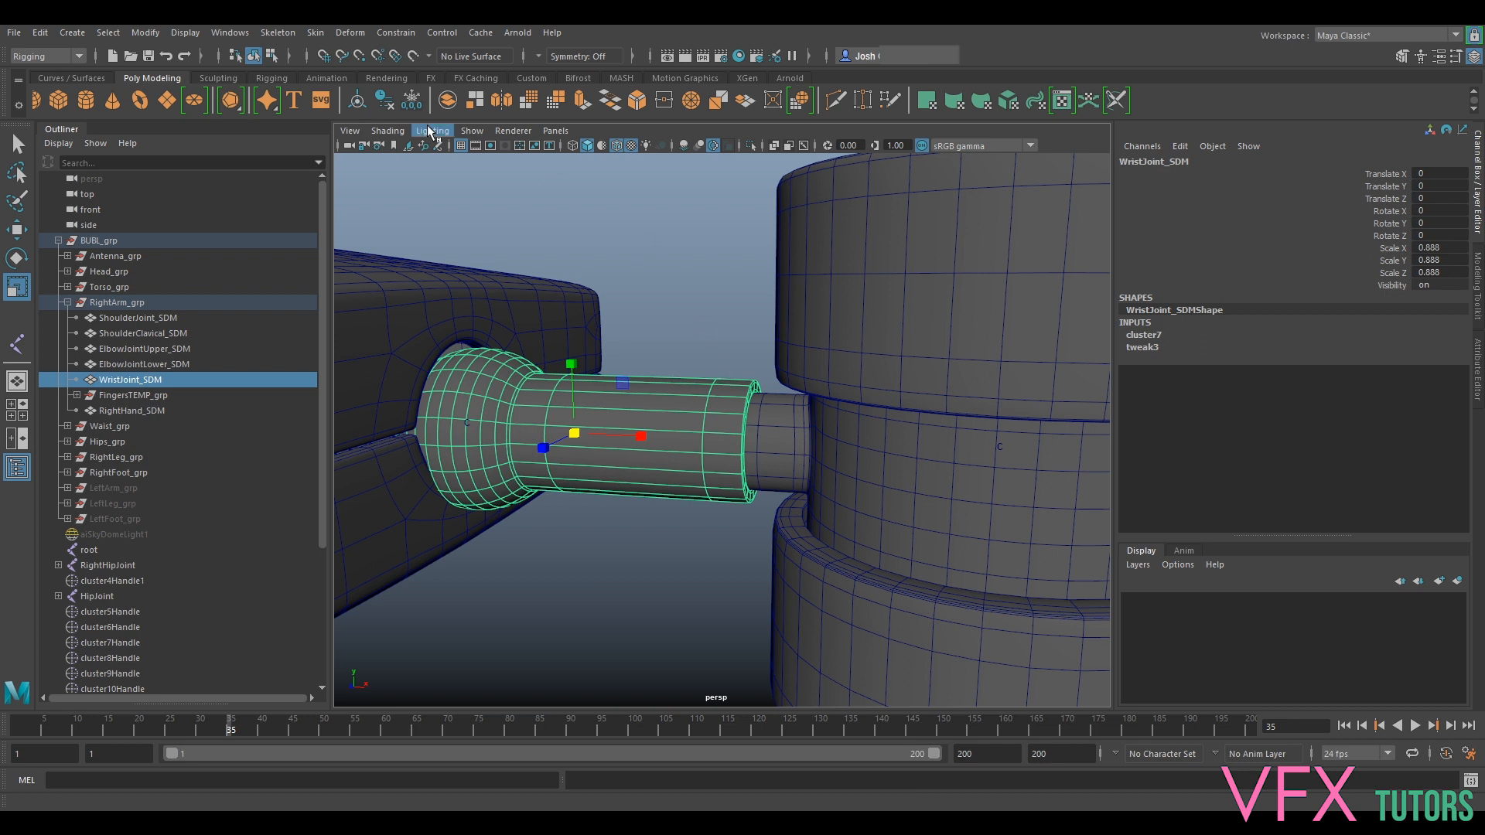
{"action": "scroll", "coordinate": [576, 244], "scroll_direction": "down", "scroll_amount": 5}
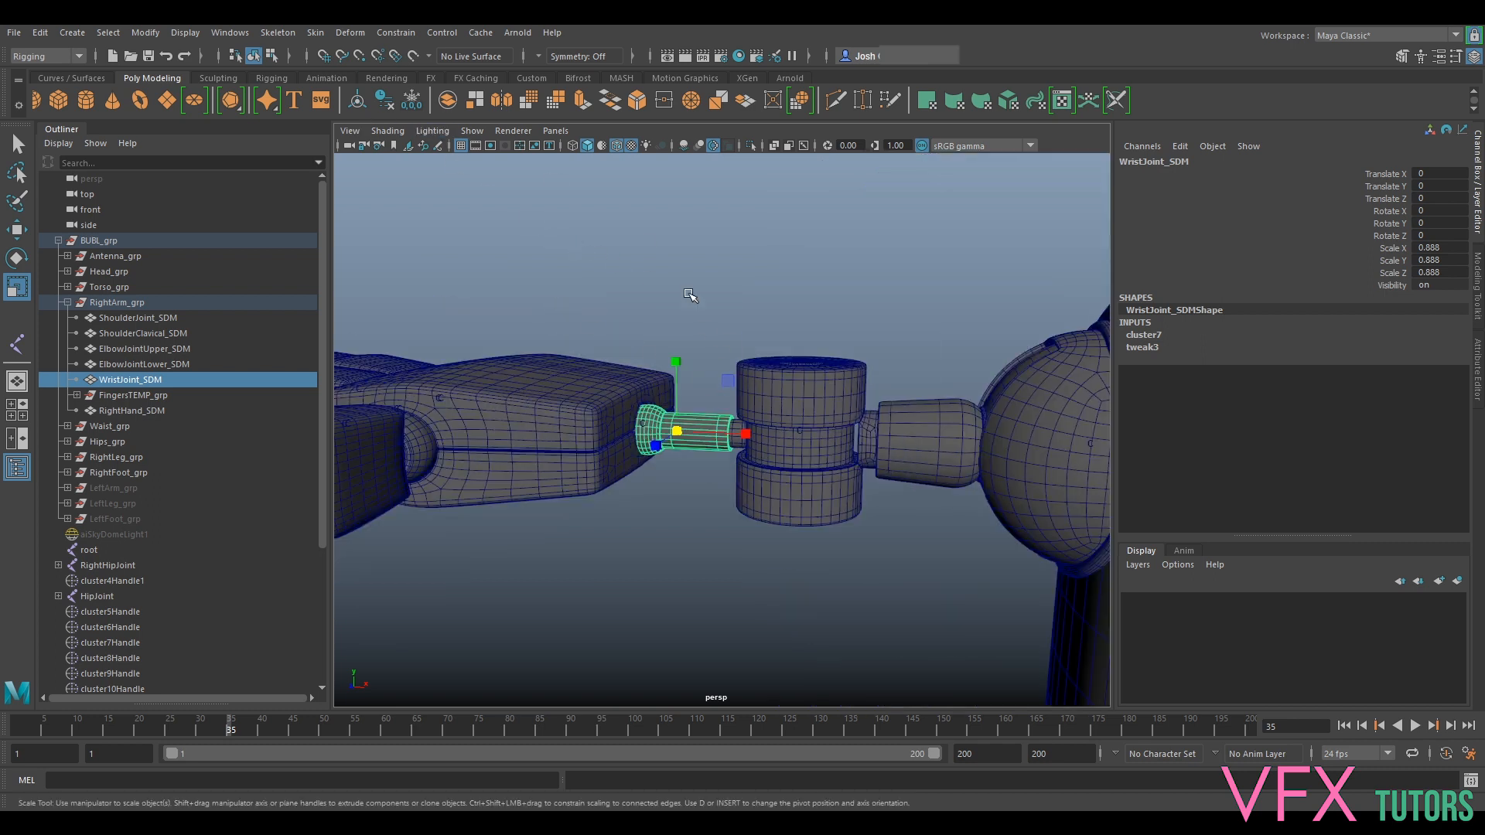
{"action": "scroll", "coordinate": [721, 419], "scroll_direction": "up", "scroll_amount": 3}
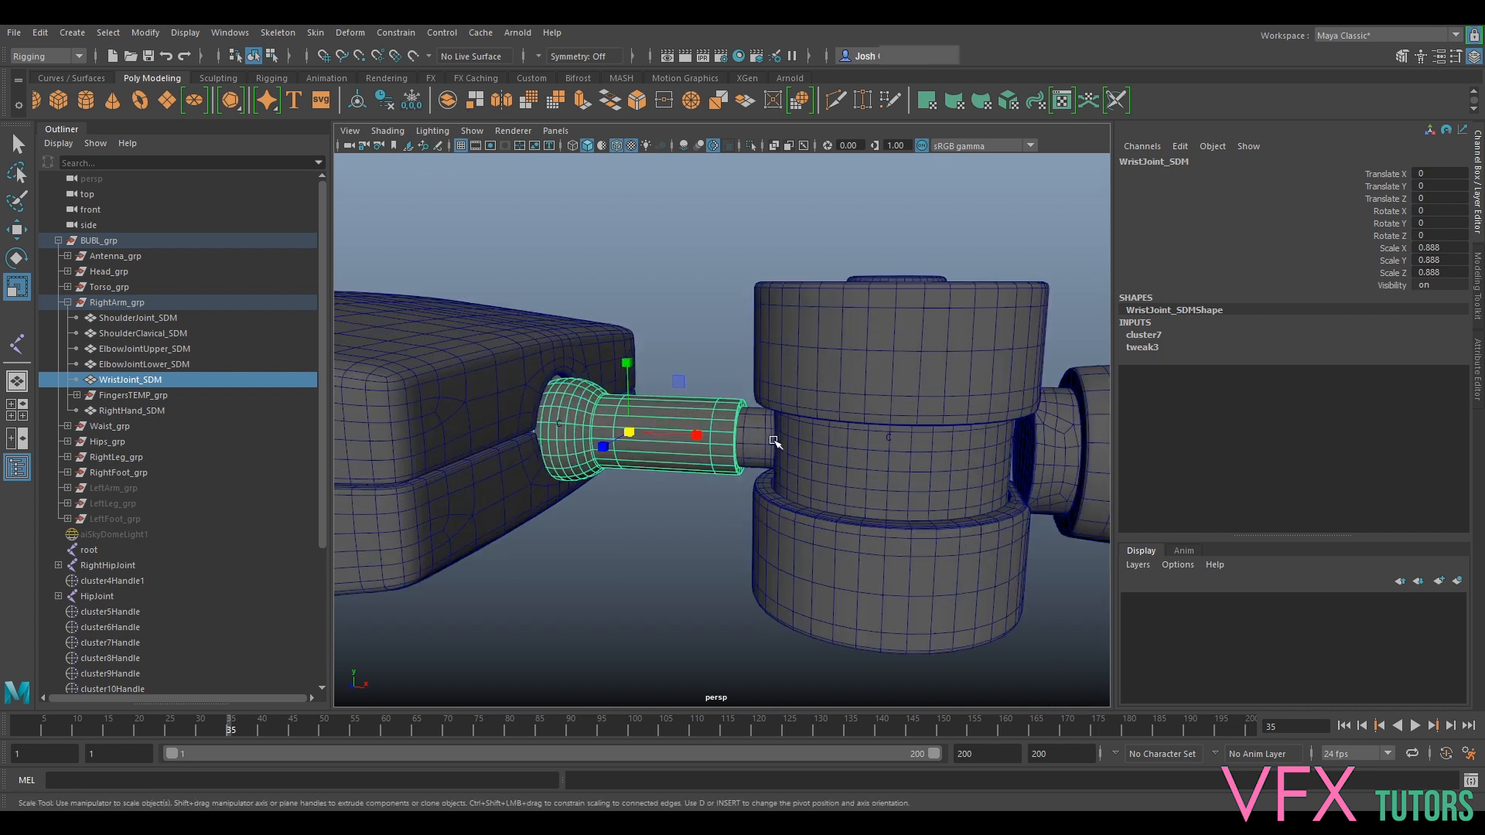
{"action": "left_click", "coordinate": [773, 441]}
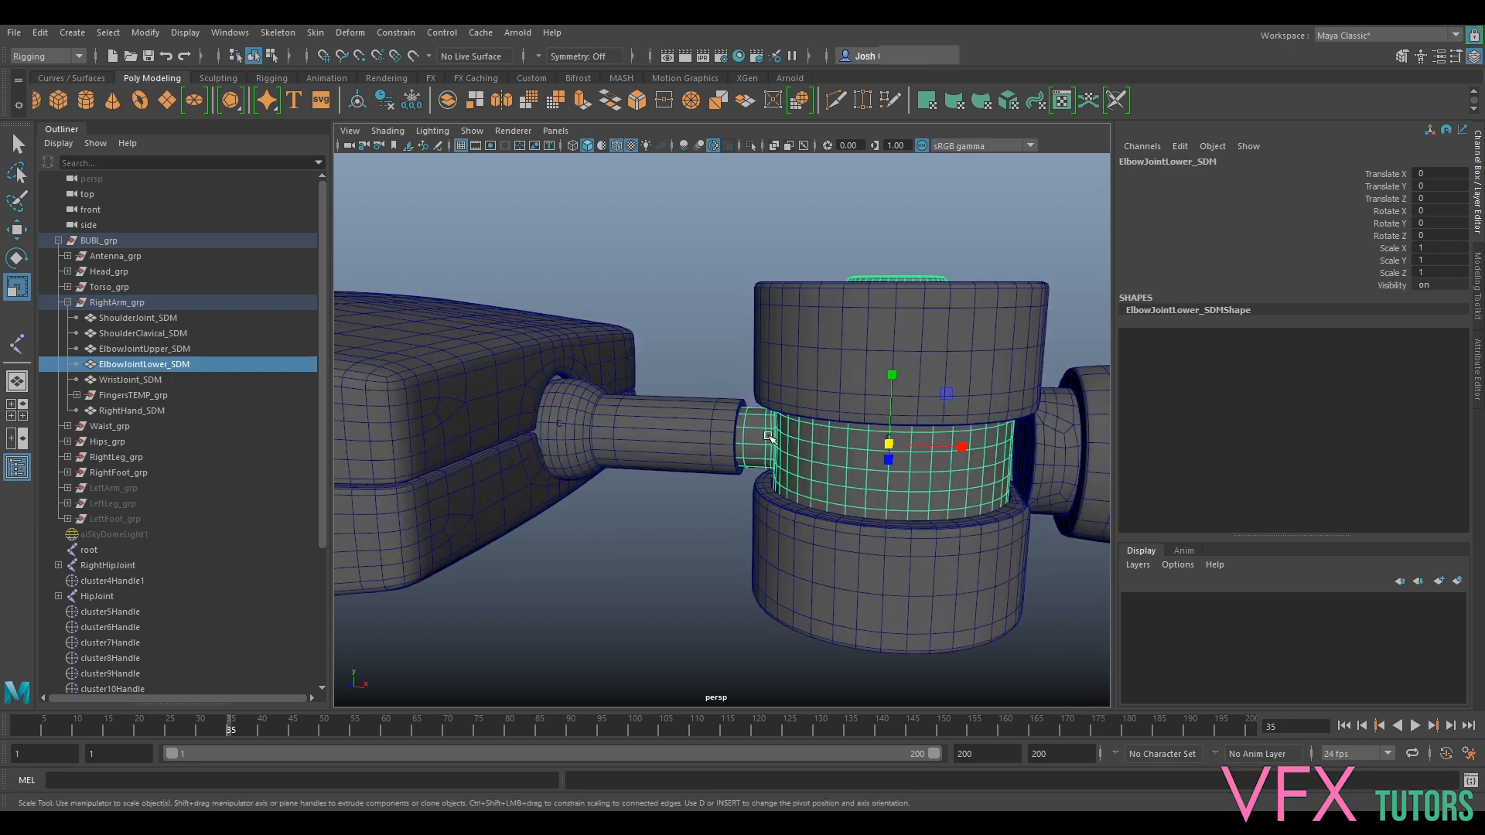
{"action": "left_click", "coordinate": [108, 534]}
{"action": "key", "text": "h"}
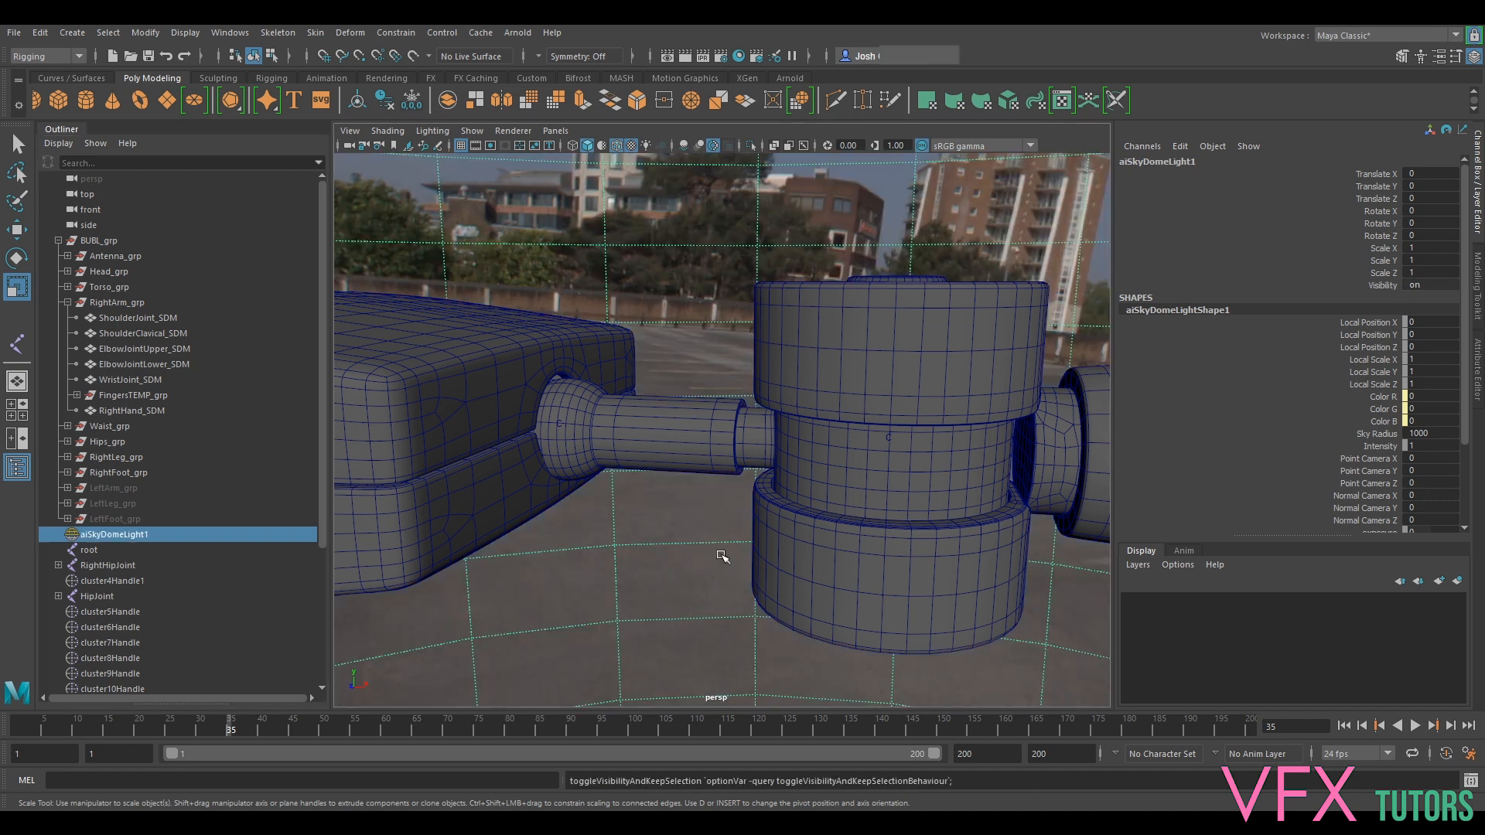
{"action": "scroll", "coordinate": [757, 301], "scroll_direction": "down", "scroll_amount": 5}
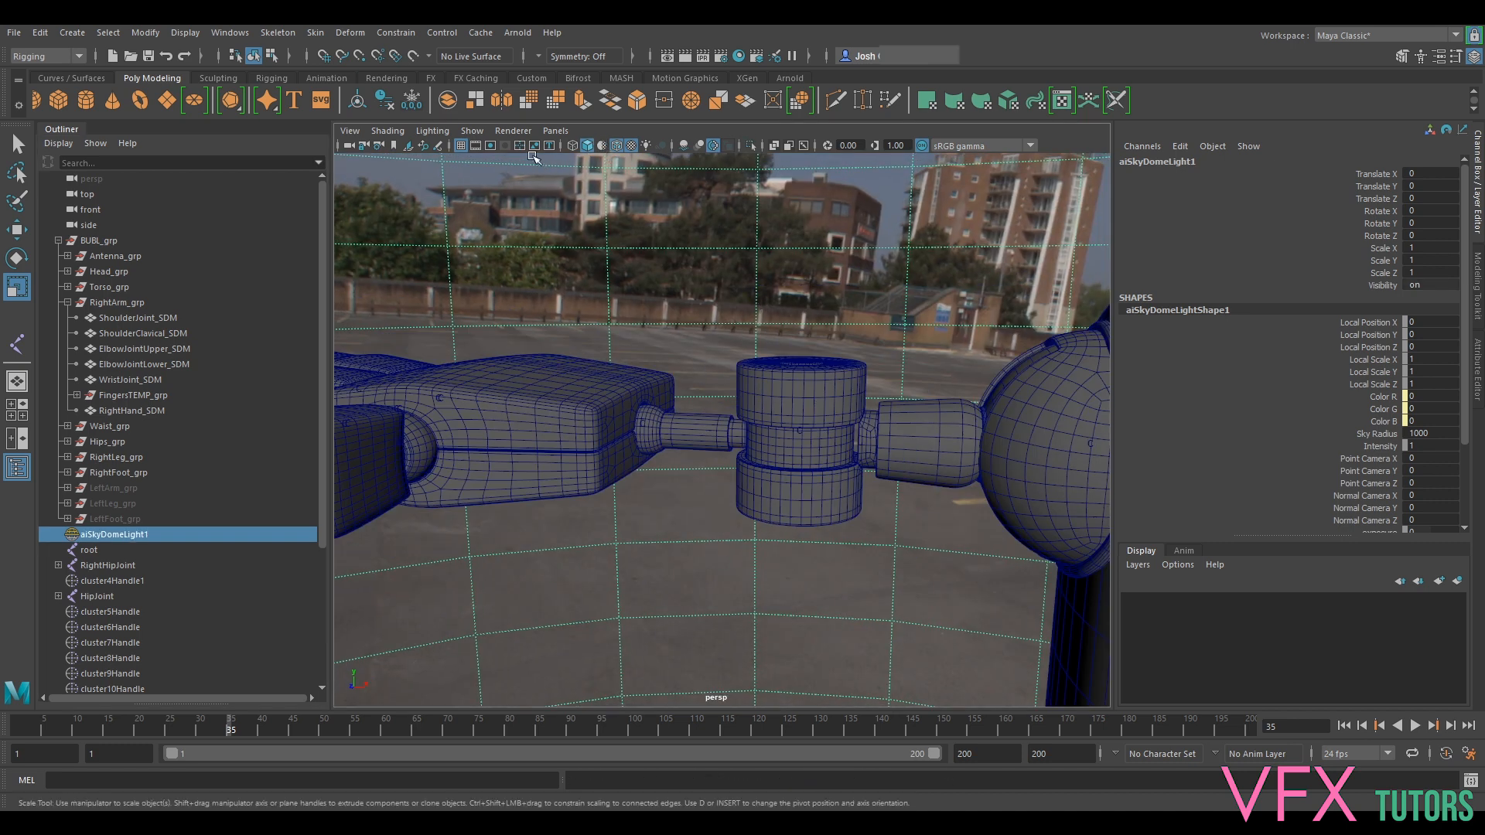
{"action": "left_click", "coordinate": [501, 145]}
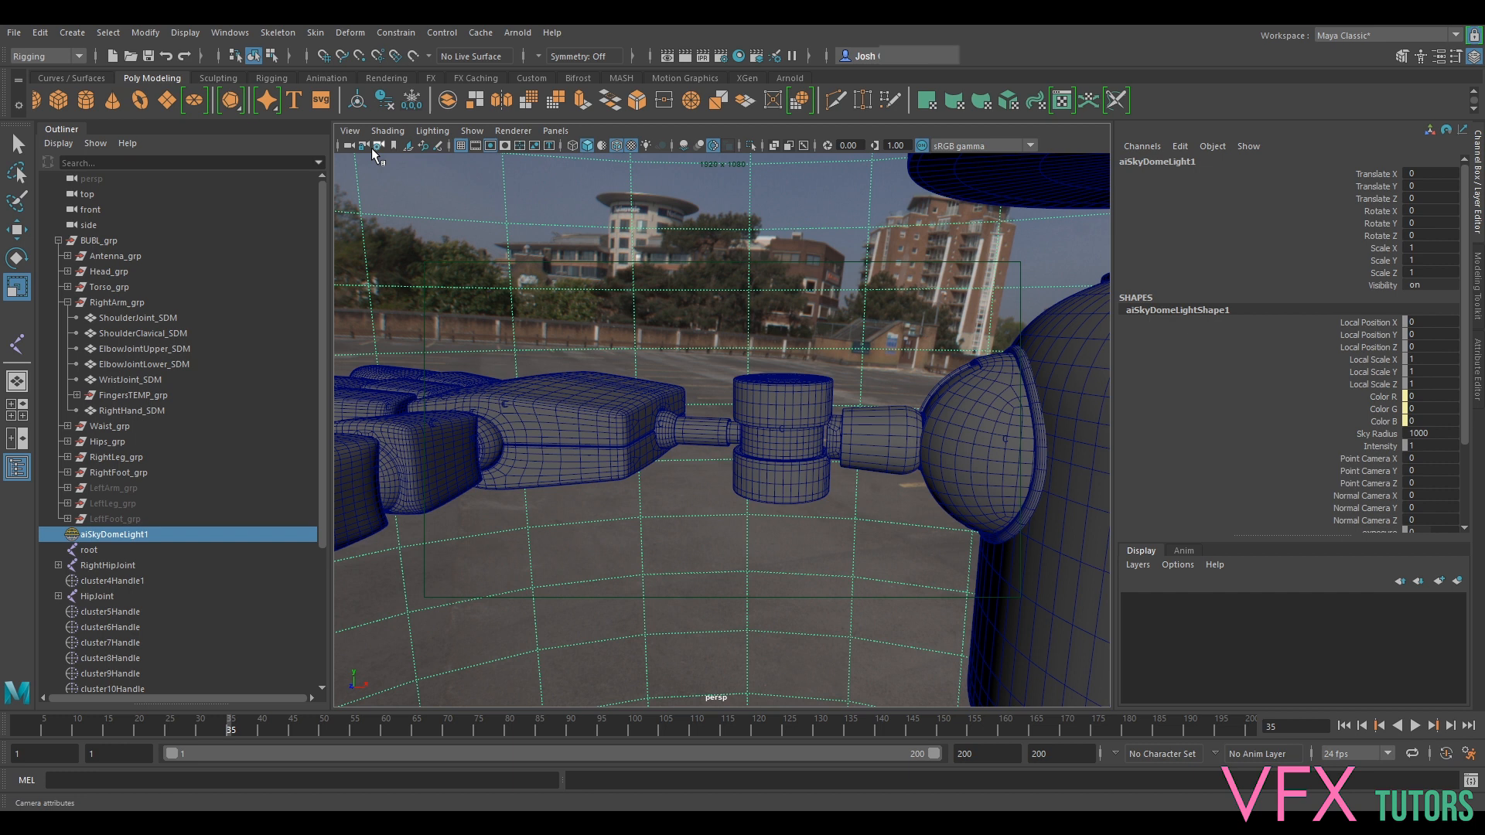
Render the wrist in Arnold RenderView, inspect the junction between wrist and elbow up close, and close the render window.
{"action": "left_click", "coordinate": [388, 130]}
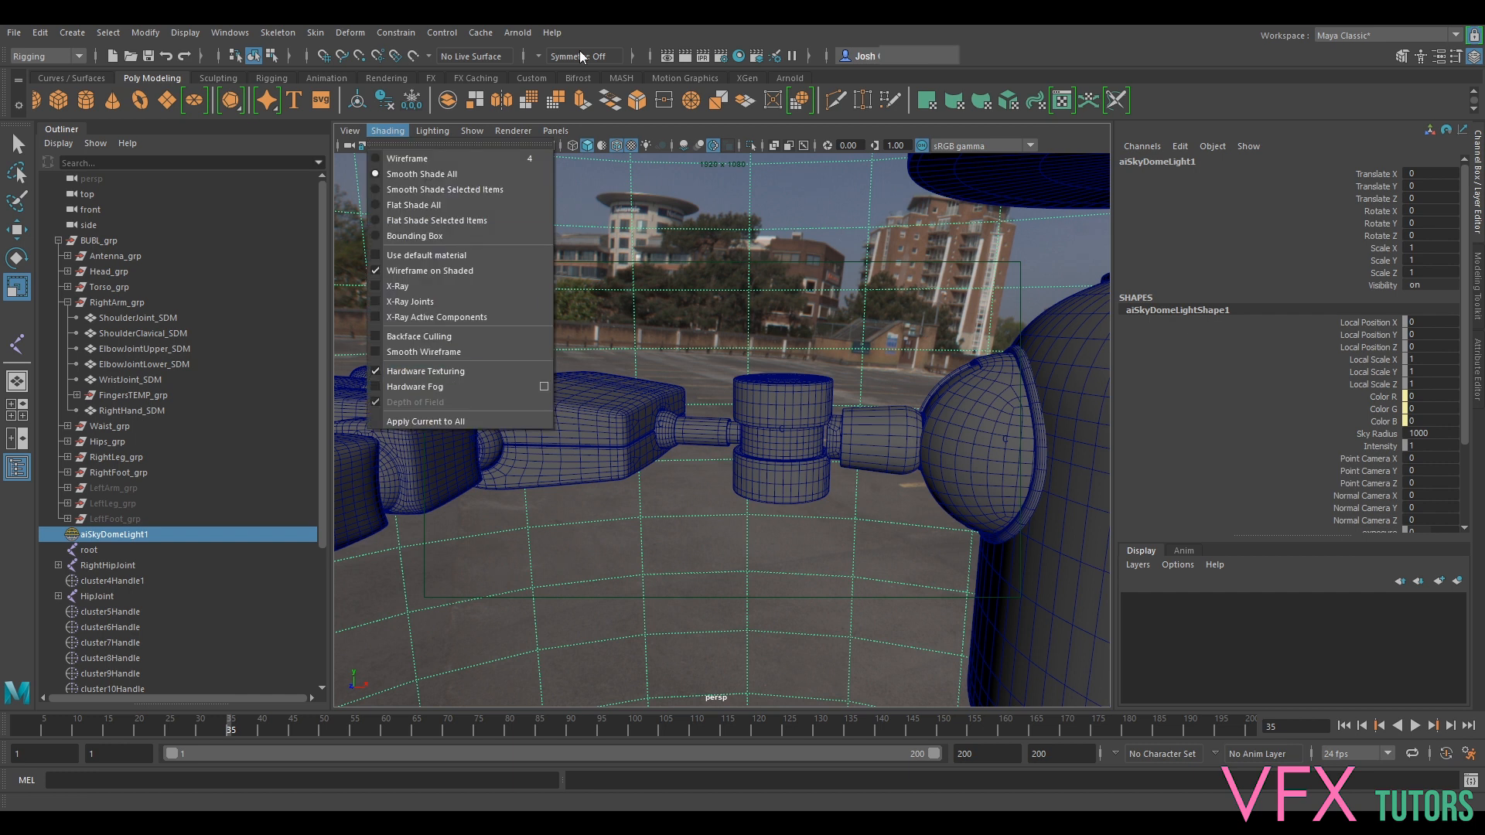
{"action": "left_click", "coordinate": [512, 31]}
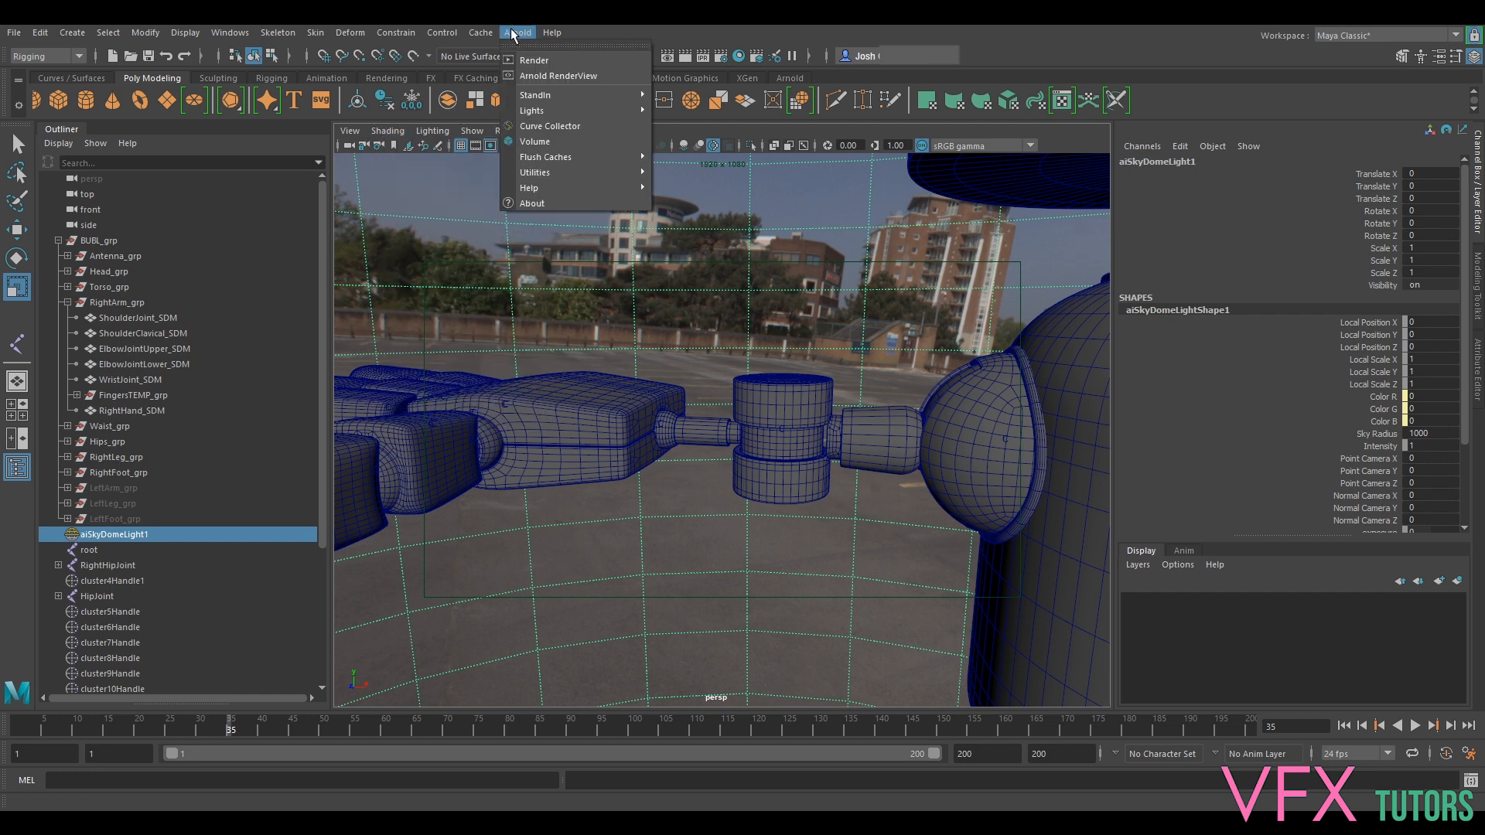
{"action": "left_click", "coordinate": [559, 76]}
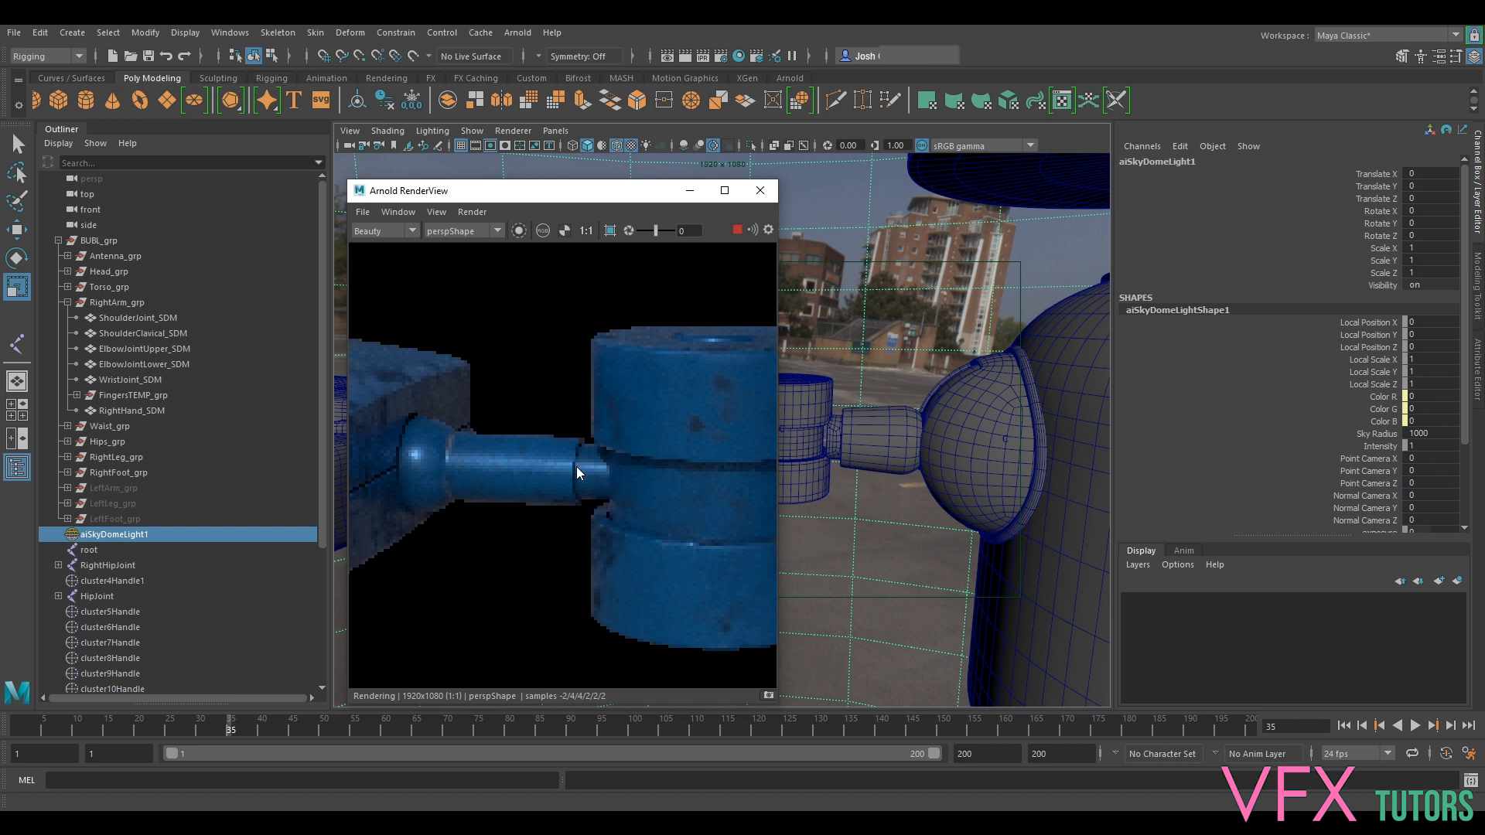
{"action": "scroll", "coordinate": [588, 476], "scroll_direction": "up", "scroll_amount": 2}
{"action": "scroll", "coordinate": [619, 495], "scroll_direction": "up", "scroll_amount": 2}
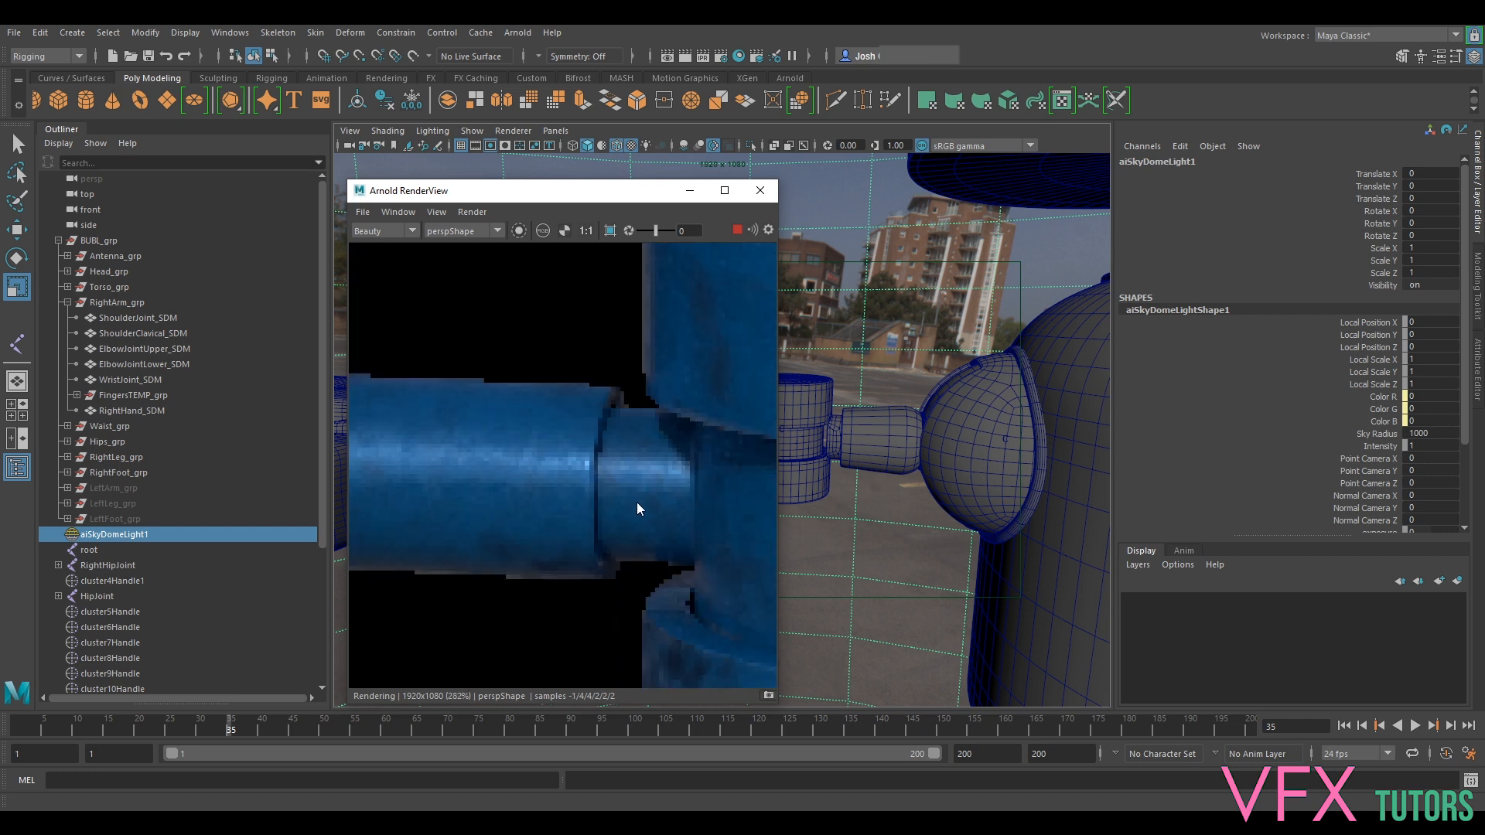
{"action": "scroll", "coordinate": [639, 501], "scroll_direction": "down", "scroll_amount": 4}
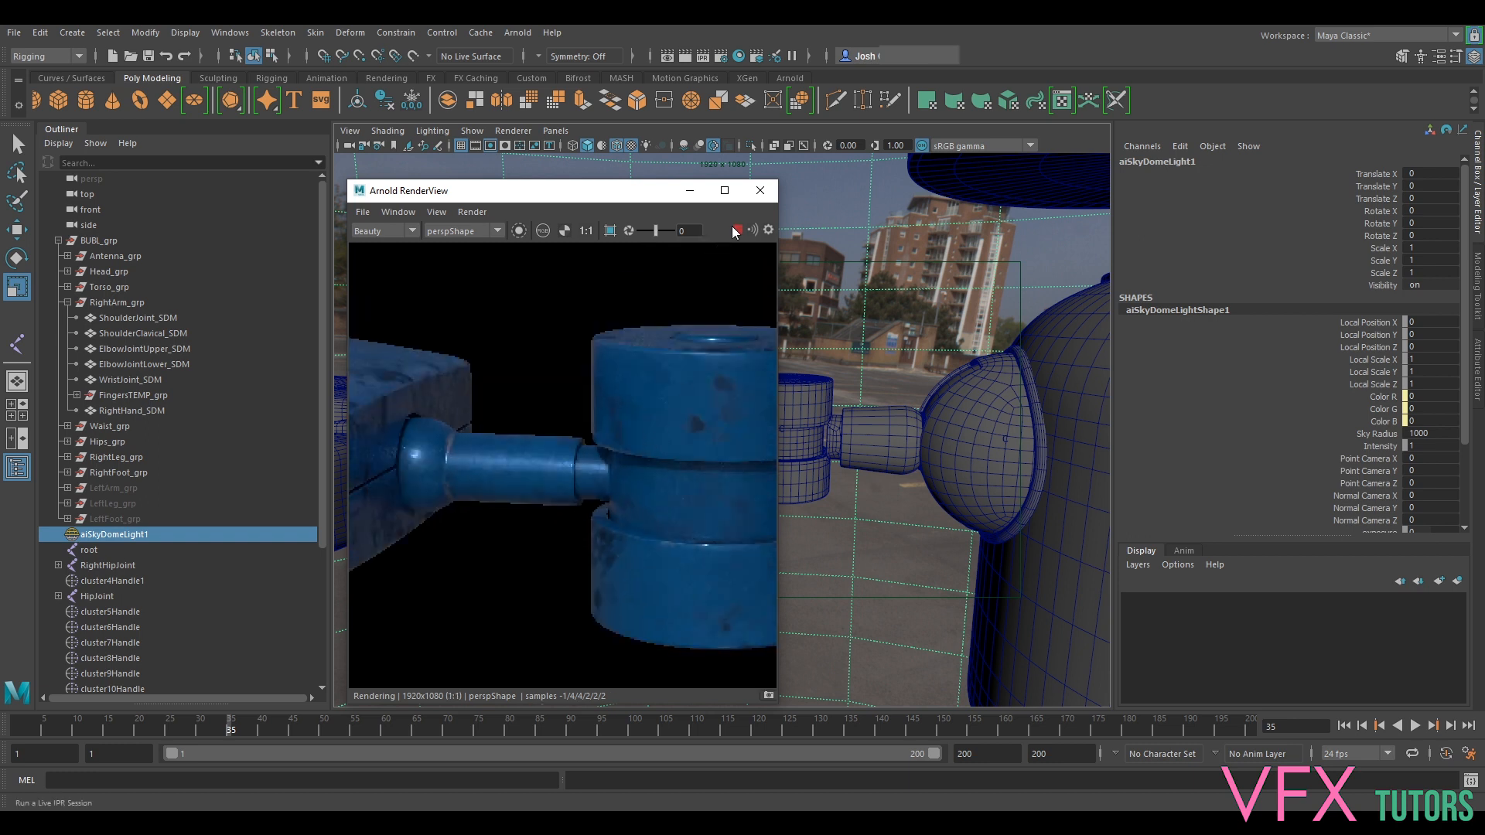
{"action": "left_click", "coordinate": [768, 193]}
Move RightHand_SDM slightly down around the wrist ball, to a Translate Y of about -0.132.
{"action": "scroll", "coordinate": [681, 498], "scroll_direction": "up", "scroll_amount": 5}
{"action": "left_click_drag", "start_coordinate": [681, 498], "coordinate": [744, 501], "text": "alt"}
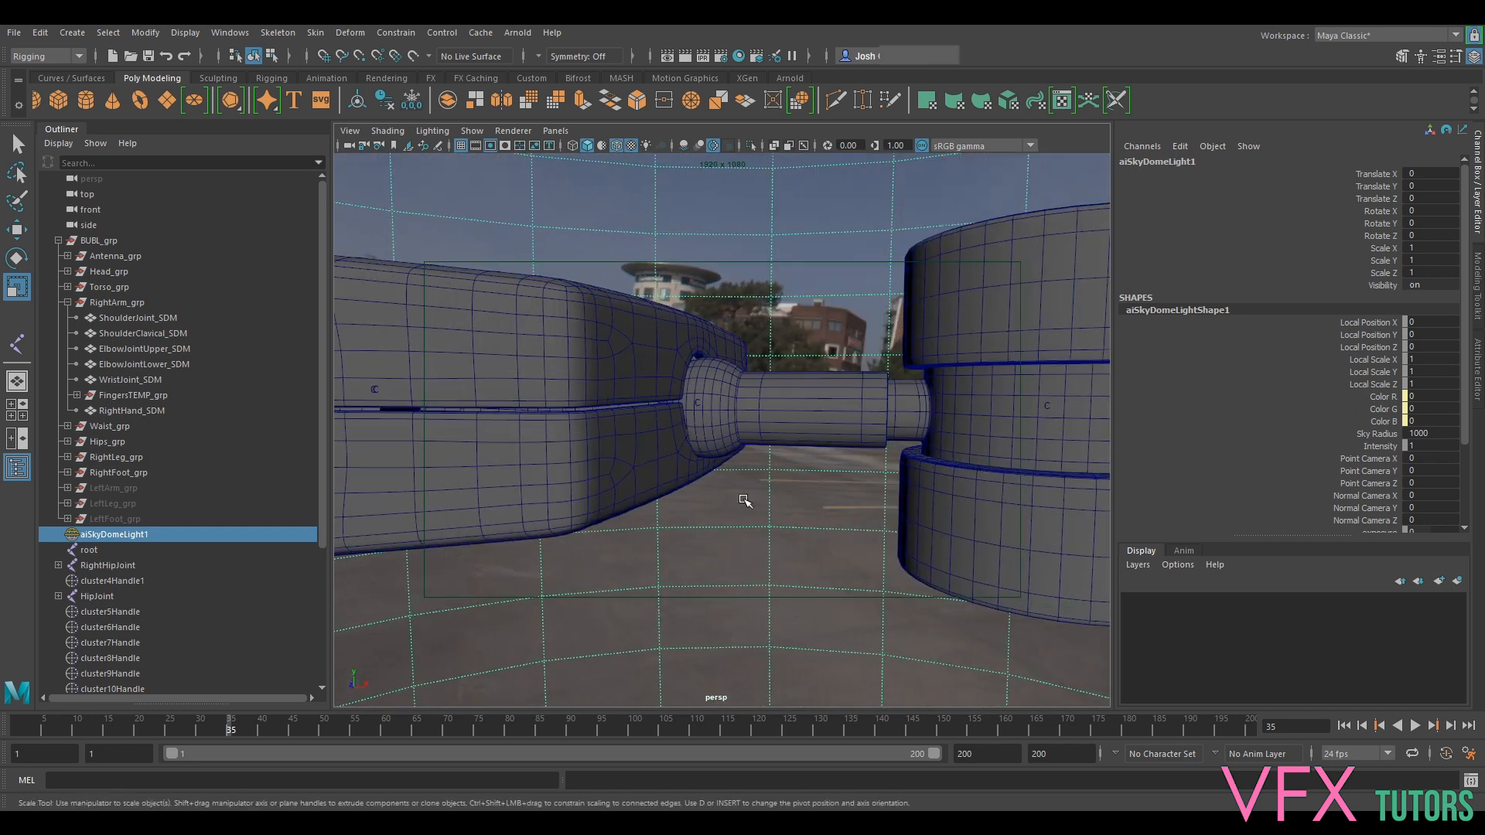
{"action": "left_click_drag", "start_coordinate": [657, 483], "coordinate": [623, 438], "text": "alt"}
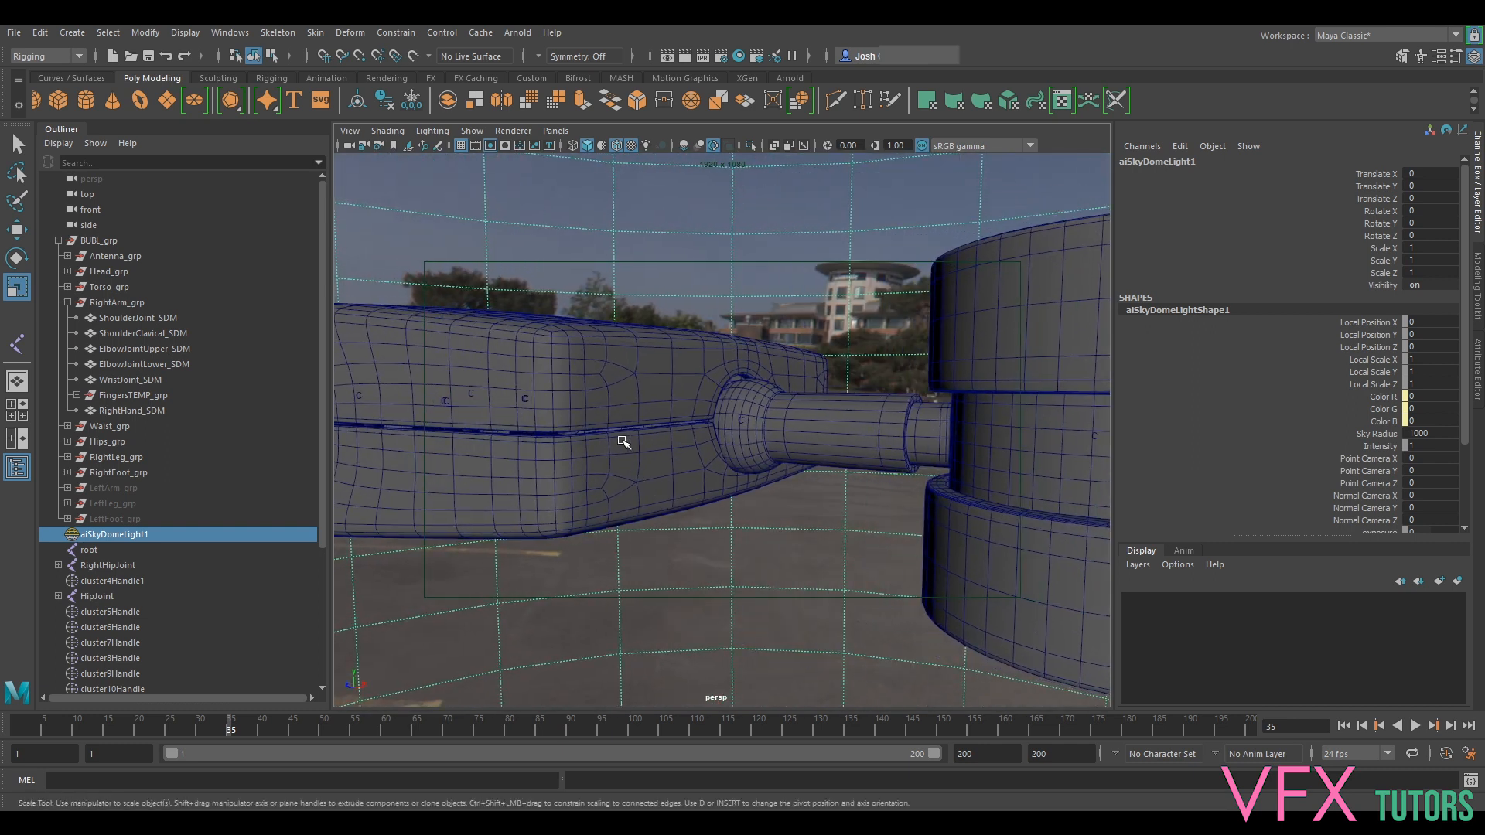
{"action": "left_click", "coordinate": [642, 403]}
{"action": "key", "text": "w"}
{"action": "scroll", "coordinate": [773, 399], "scroll_direction": "up", "scroll_amount": 5}
{"action": "scroll", "coordinate": [764, 389], "scroll_direction": "down", "scroll_amount": 3}
{"action": "left_click_drag", "start_coordinate": [764, 389], "coordinate": [772, 402]}
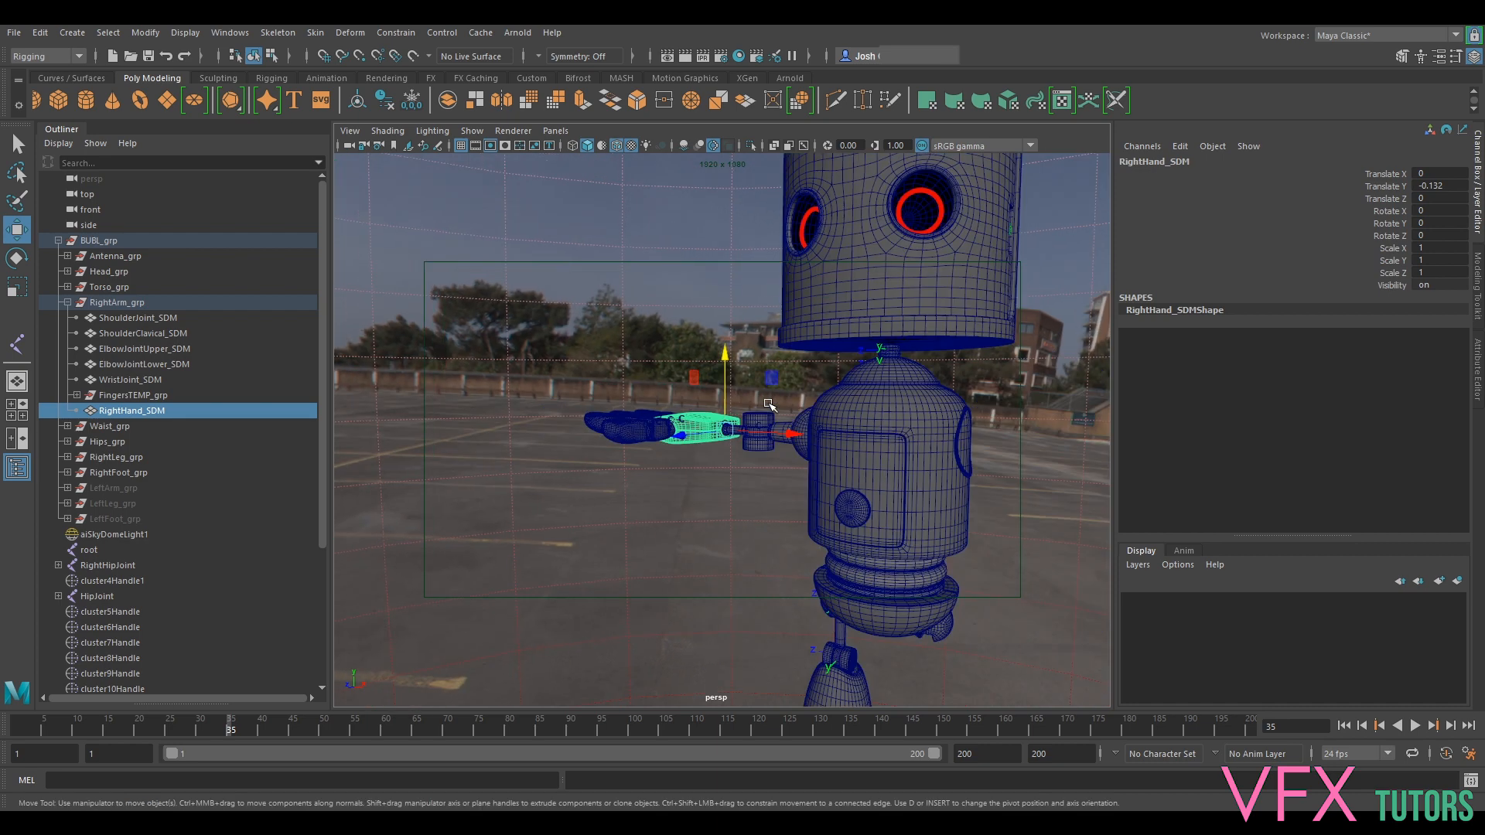
{"action": "left_click_drag", "start_coordinate": [736, 480], "coordinate": [790, 501], "text": "alt"}
{"action": "key", "text": "f"}
{"action": "scroll", "coordinate": [775, 489], "scroll_direction": "down", "scroll_amount": 8}
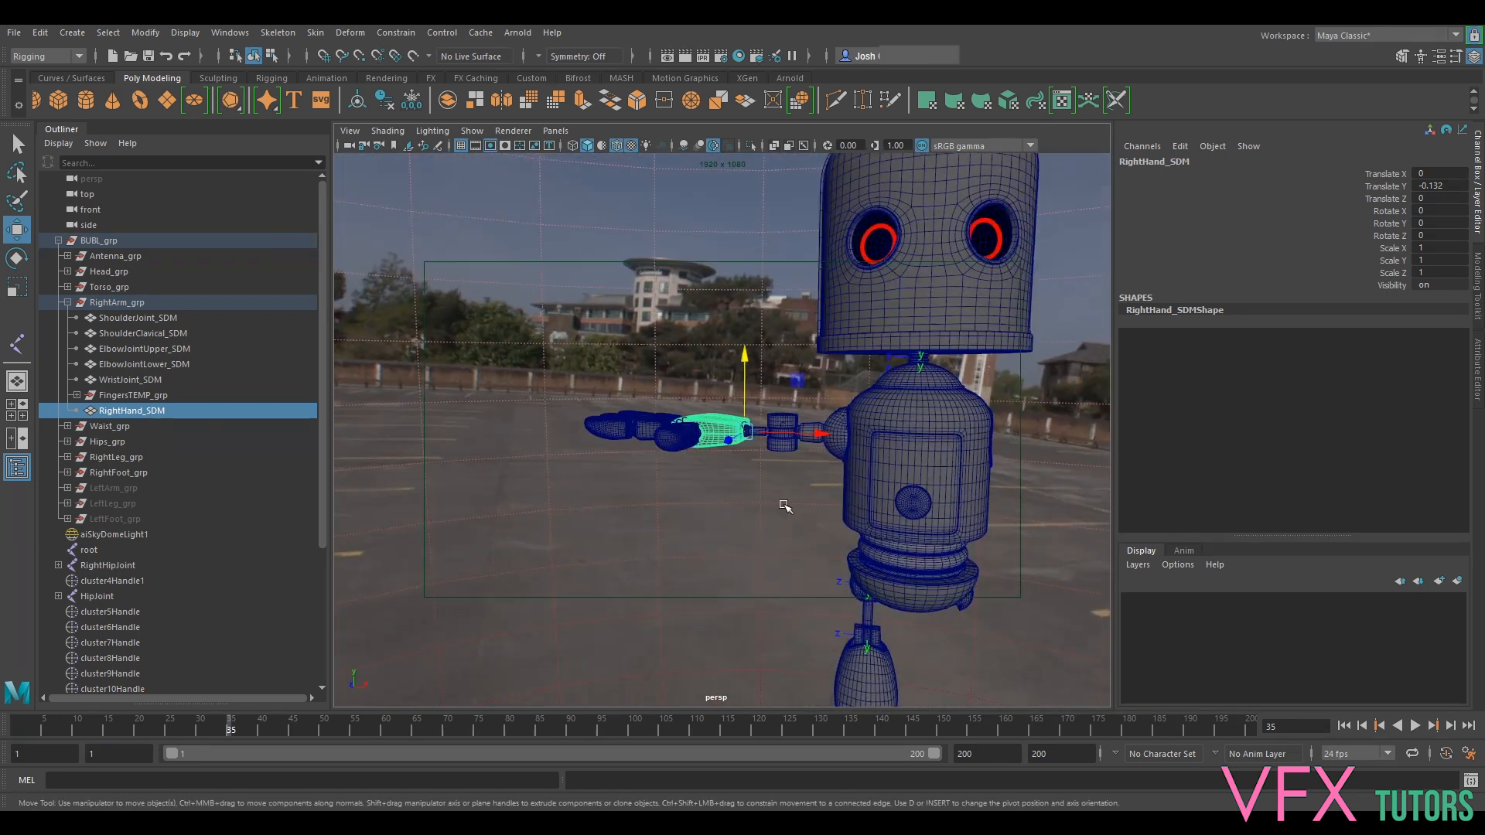
Try a scale of 1 on all three axes of WristJoint_SDM and undo the change.
{"action": "left_click", "coordinate": [796, 491]}
{"action": "scroll", "coordinate": [805, 473], "scroll_direction": "up", "scroll_amount": 6}
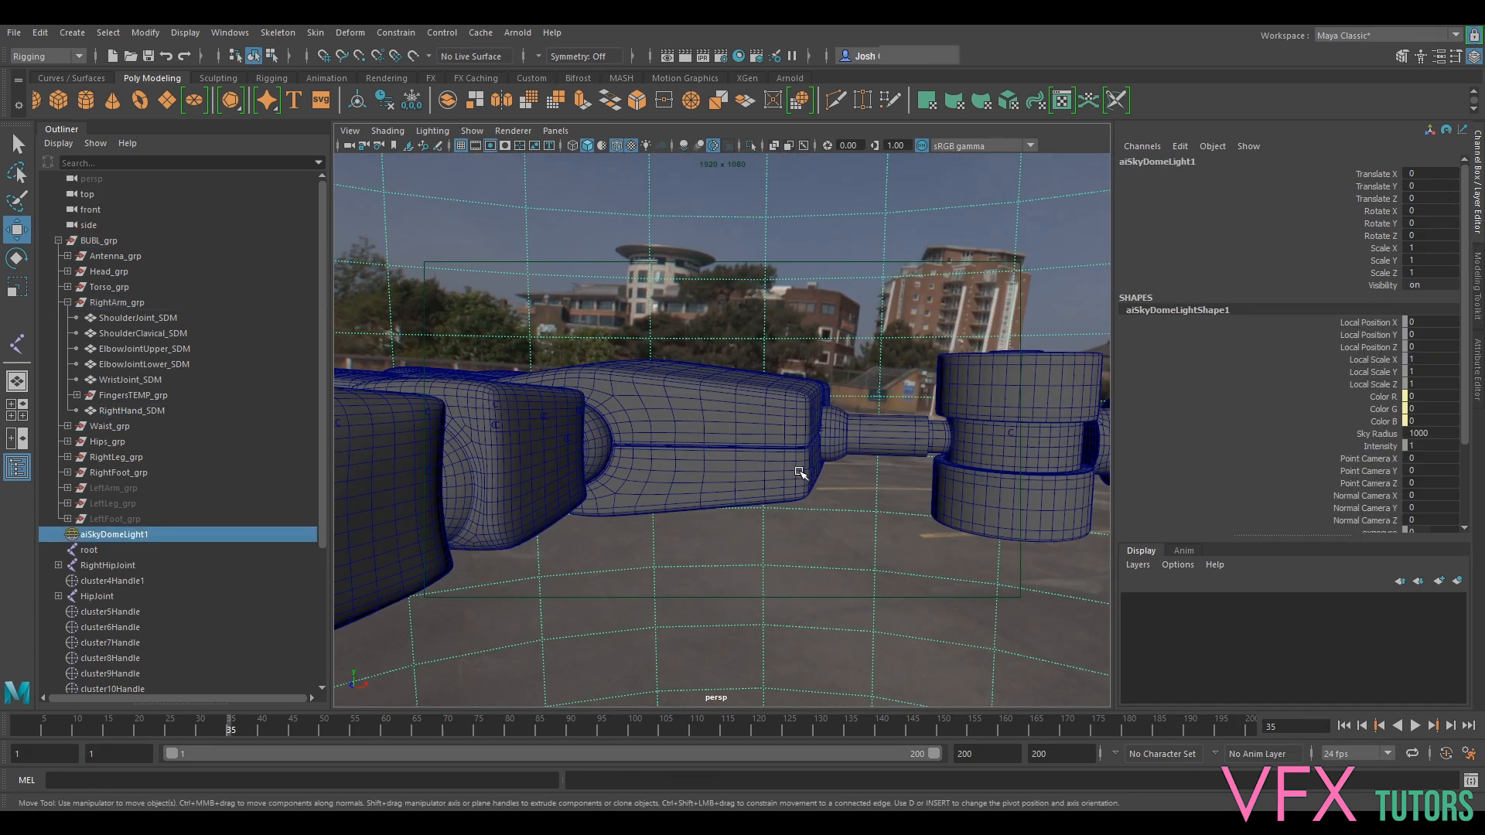
{"action": "scroll", "coordinate": [856, 454], "scroll_direction": "up", "scroll_amount": 4}
{"action": "left_click", "coordinate": [893, 444]}
{"action": "left_click", "coordinate": [1433, 248]}
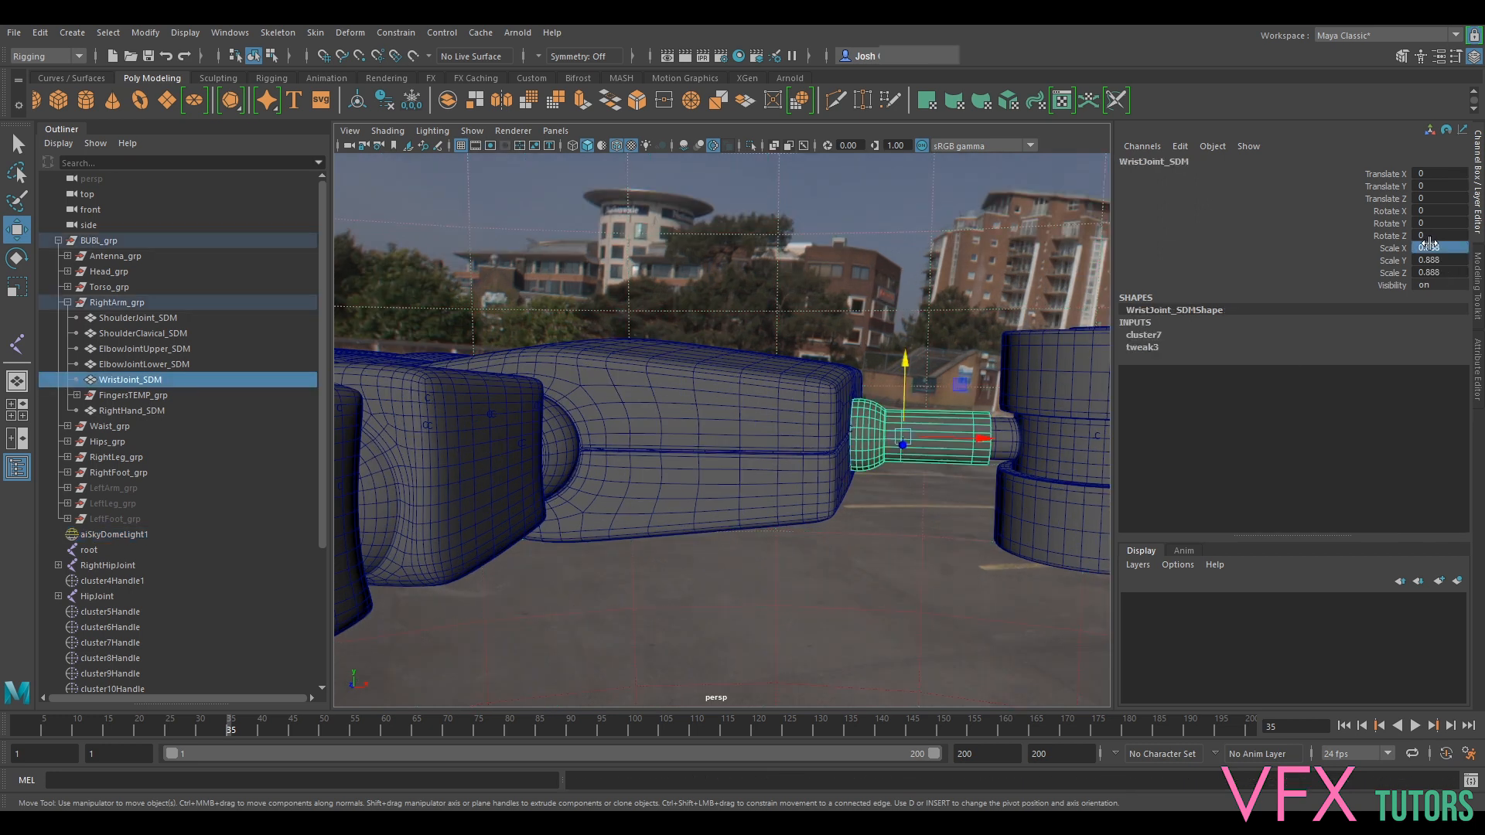
{"action": "left_click", "coordinate": [1443, 271], "text": "shift"}
{"action": "key", "text": "Return"}
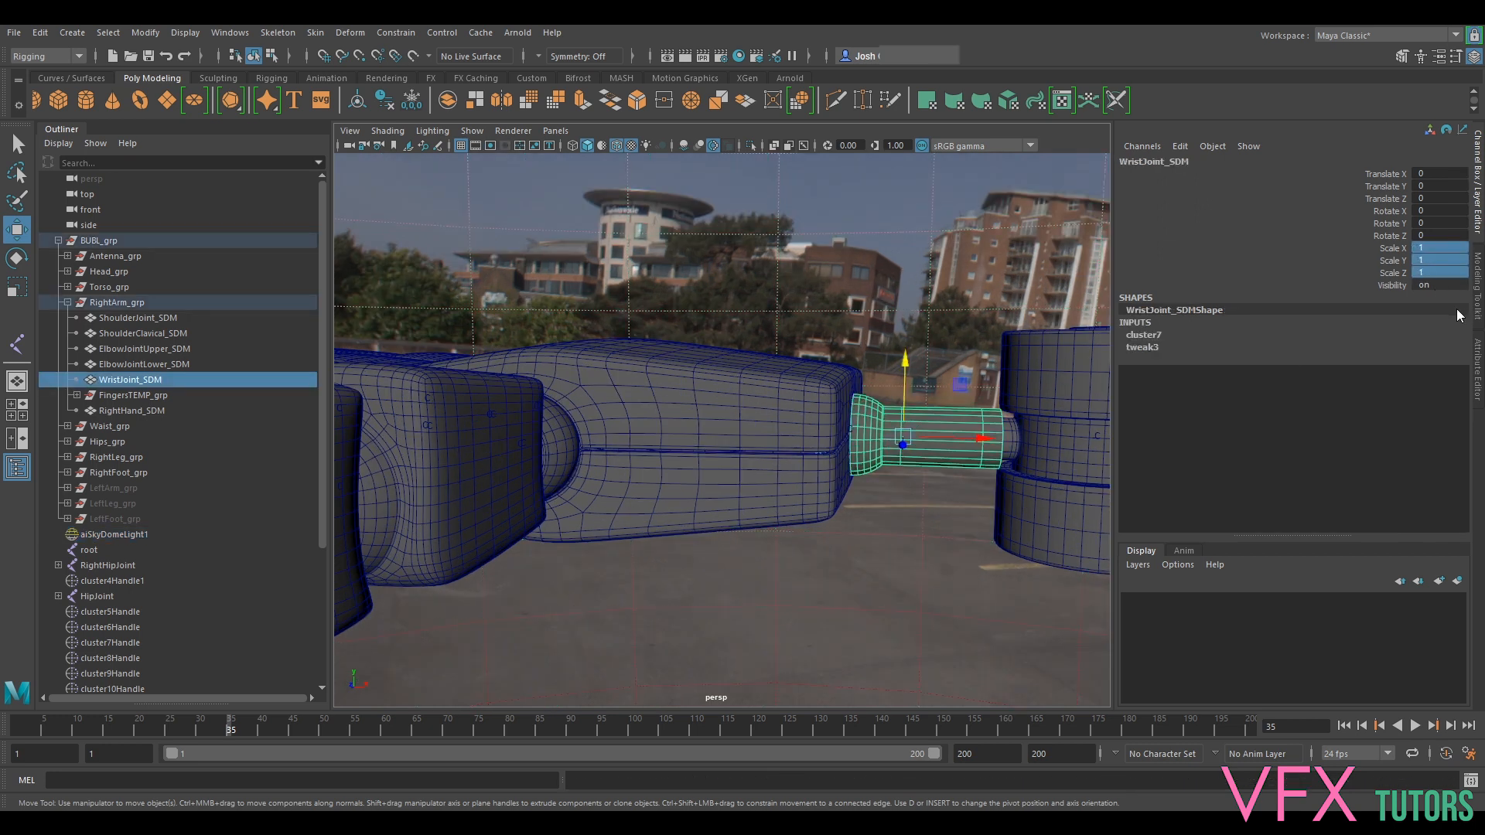
{"action": "key", "text": "ctrl+z"}
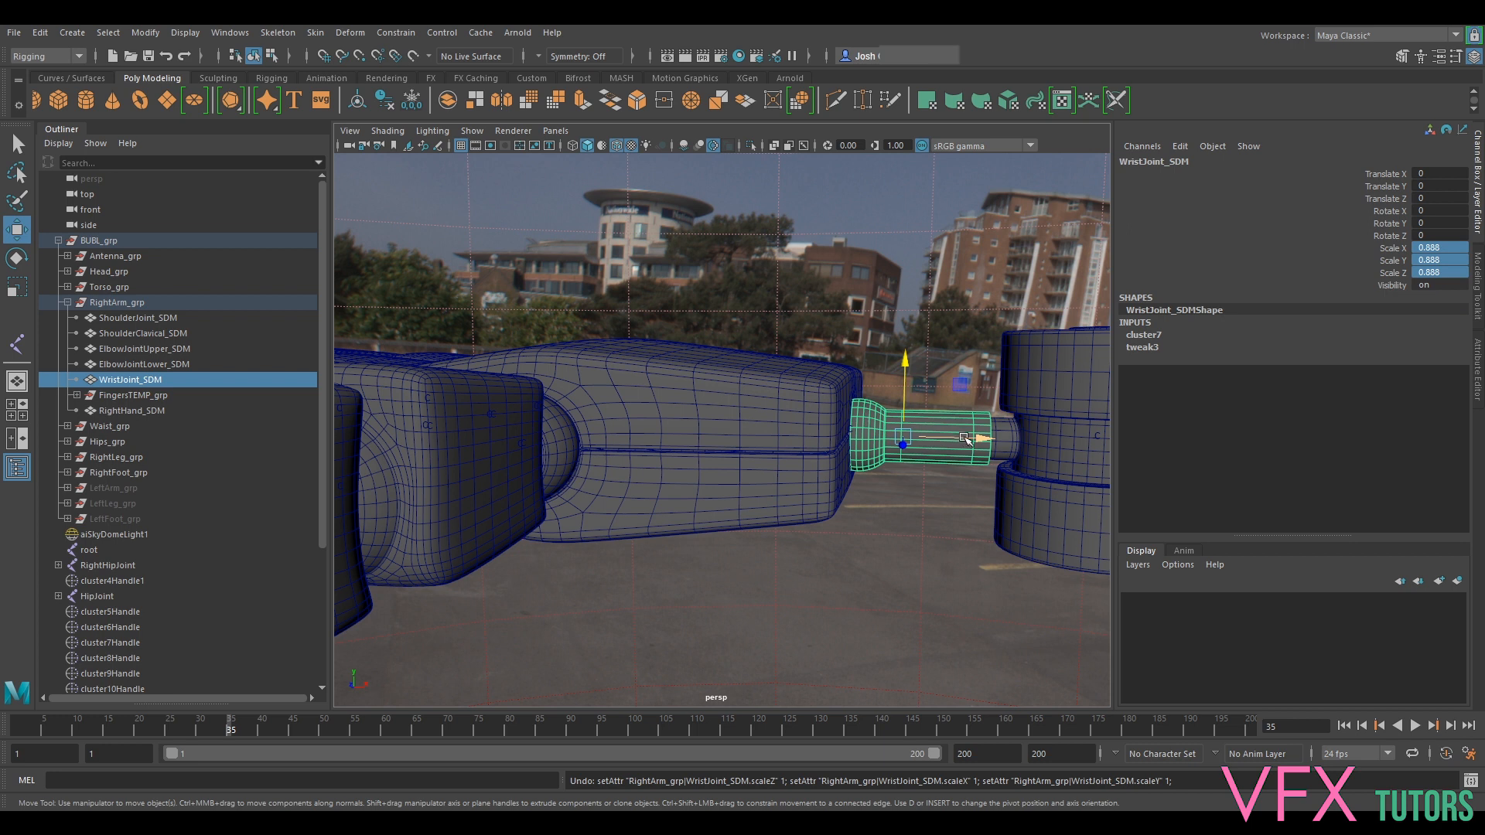
{"action": "left_click_drag", "start_coordinate": [966, 439], "coordinate": [922, 464], "text": "alt"}
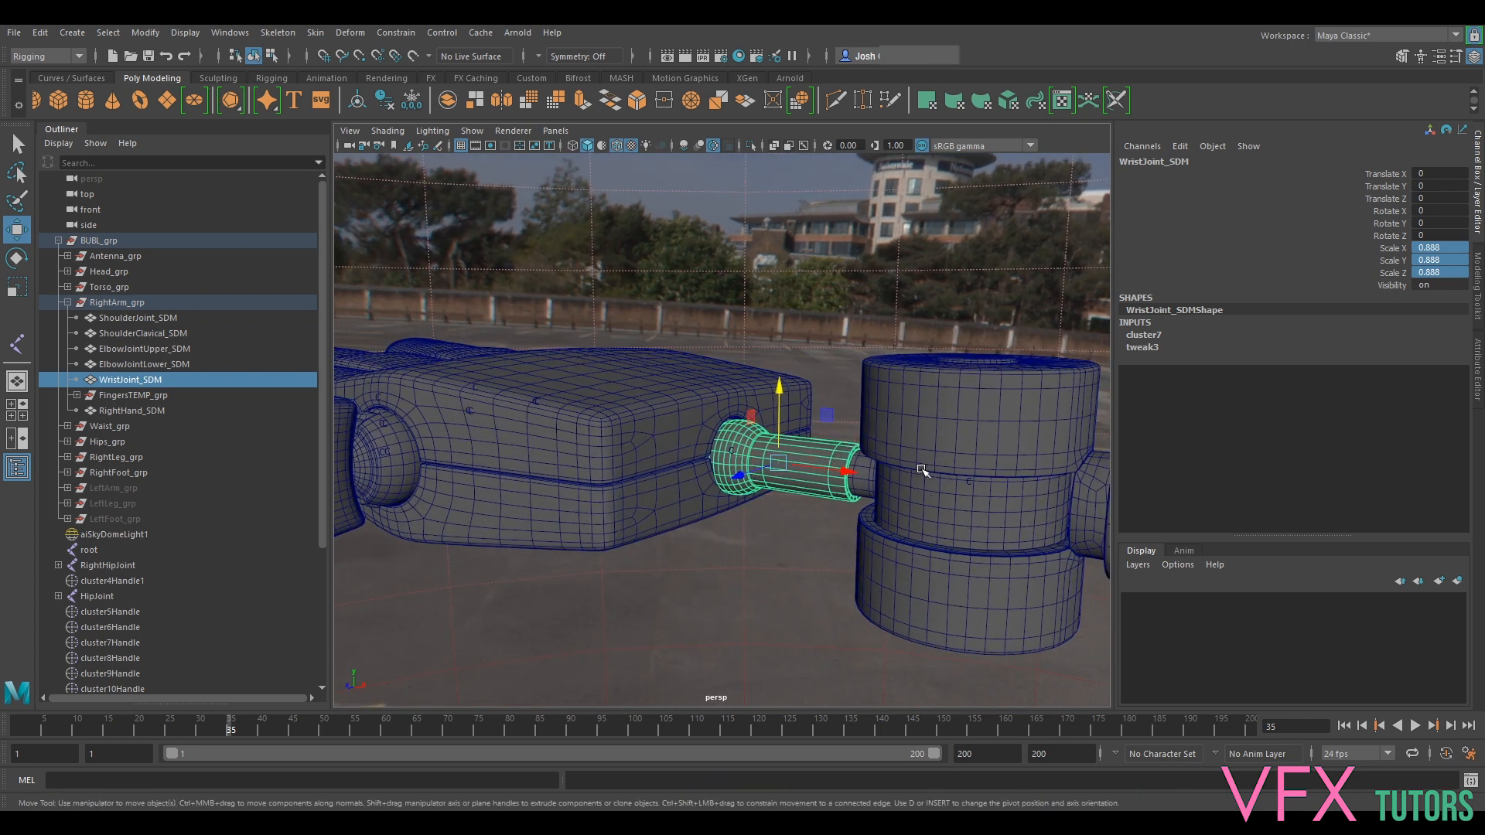
Set the scale of WristJoint_SDM to 1 on all three axes.
{"action": "key", "text": "1"}
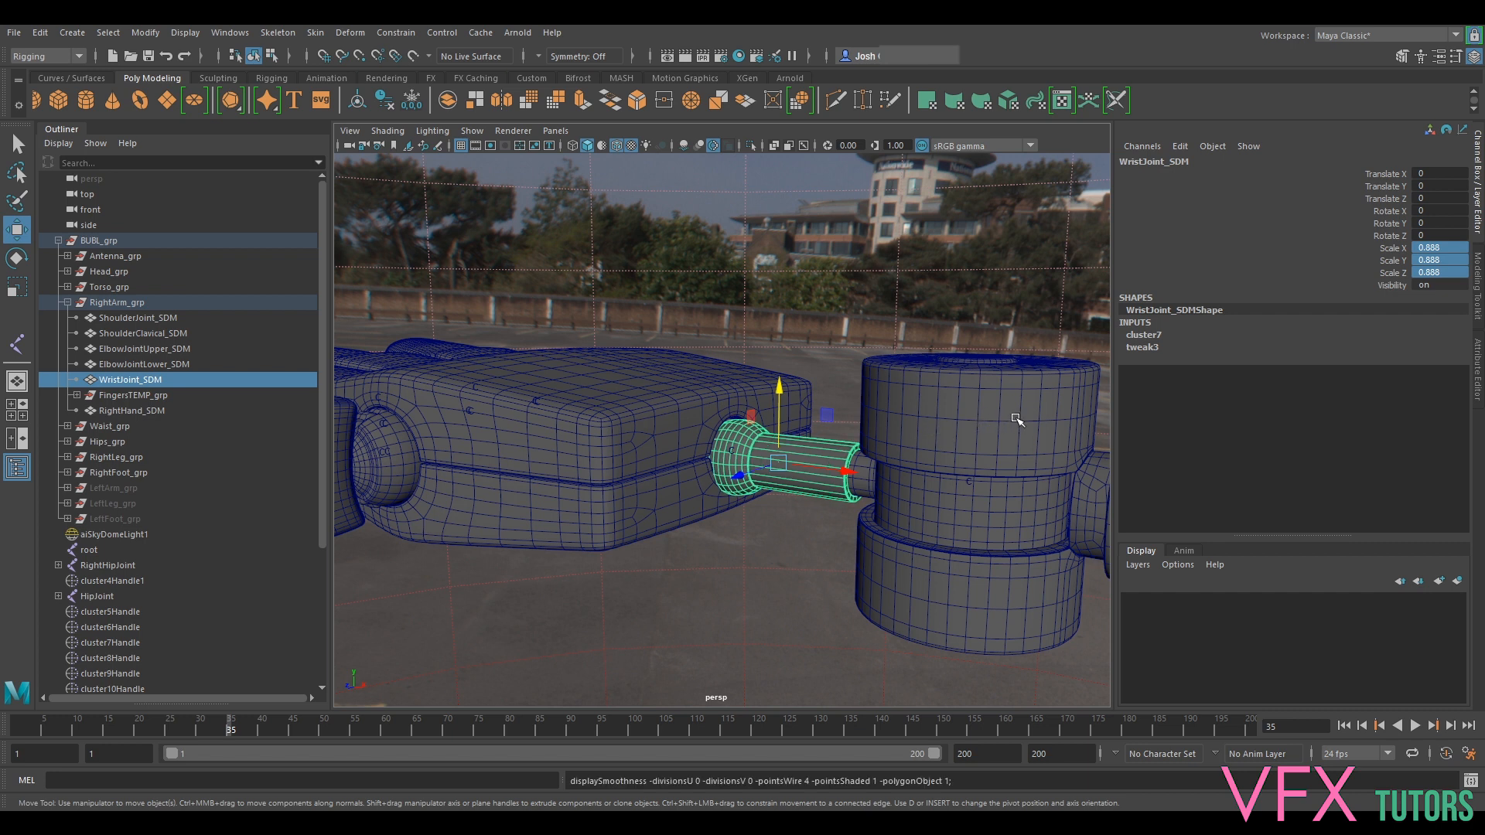
{"action": "key", "text": "ctrl+z"}
{"action": "left_click", "coordinate": [1447, 257]}
{"action": "left_click_drag", "start_coordinate": [1443, 249], "coordinate": [1443, 277]}
{"action": "type", "text": "1"}
{"action": "key", "text": "Return"}
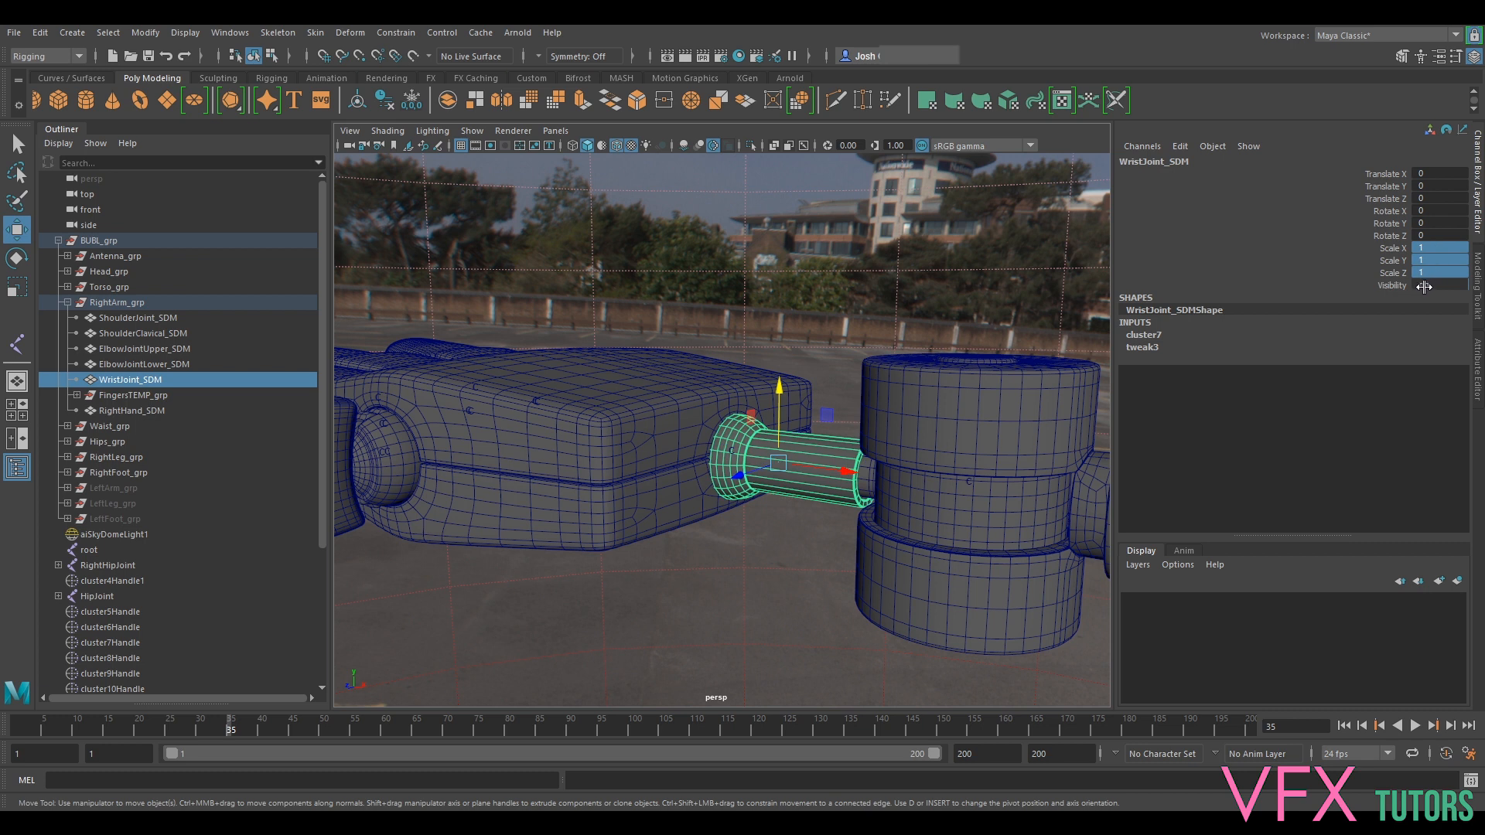
Select RightHand_SDM and examine the hand mesh and its fit with the wrist from several angles.
{"action": "scroll", "coordinate": [1036, 415], "scroll_direction": "down", "scroll_amount": 8}
{"action": "left_click_drag", "start_coordinate": [796, 443], "coordinate": [777, 417], "text": "alt"}
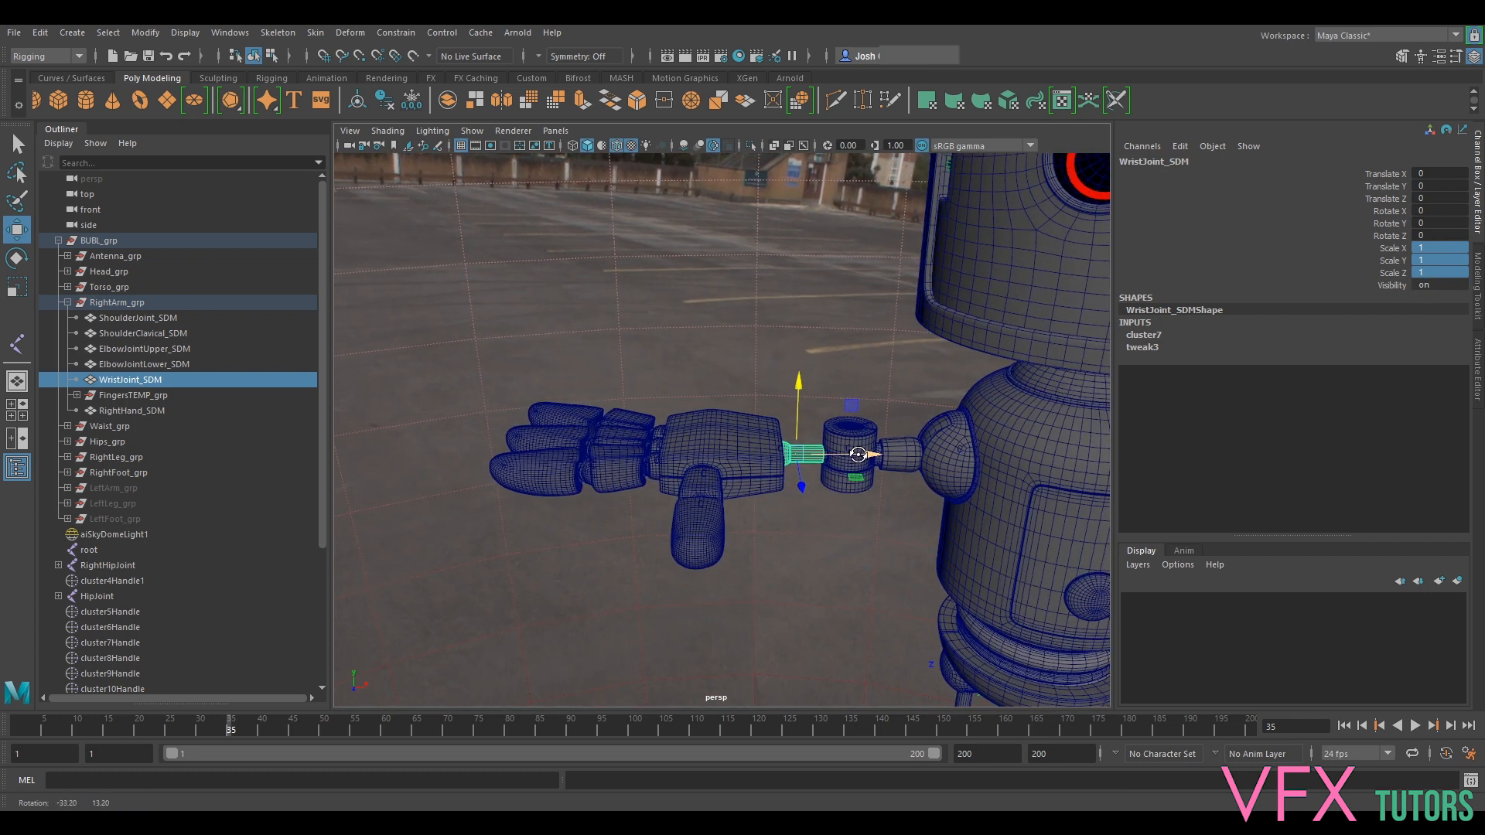
{"action": "left_click", "coordinate": [778, 418]}
{"action": "scroll", "coordinate": [777, 418], "scroll_direction": "up", "scroll_amount": 3}
{"action": "left_click_drag", "start_coordinate": [735, 490], "coordinate": [858, 507], "text": "alt"}
{"action": "left_click", "coordinate": [705, 469]}
{"action": "scroll", "coordinate": [704, 470], "scroll_direction": "up", "scroll_amount": 5}
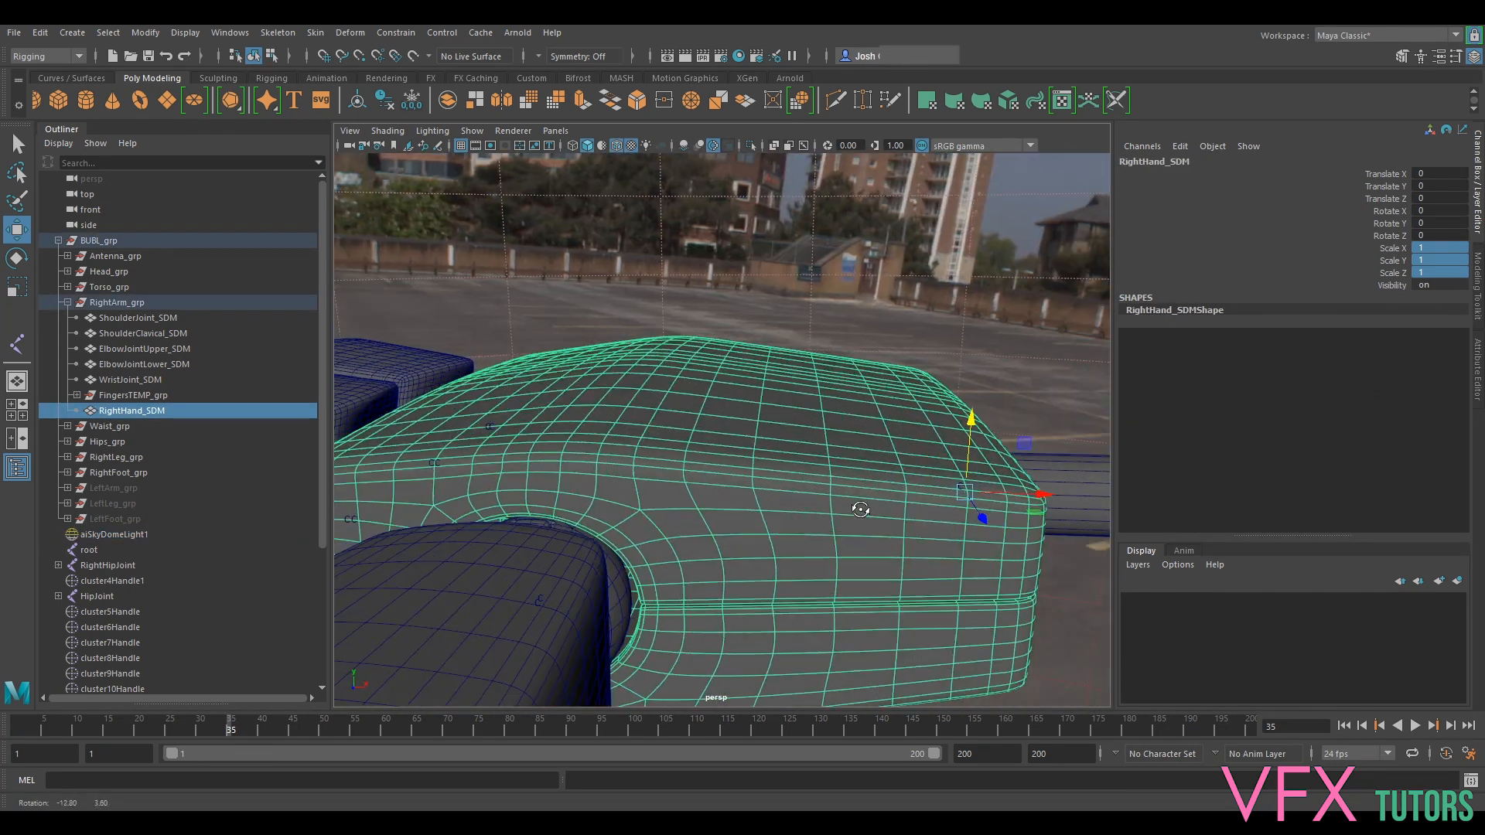
{"action": "scroll", "coordinate": [859, 508], "scroll_direction": "down", "scroll_amount": 3}
{"action": "middle_click_drag", "start_coordinate": [680, 520], "coordinate": [896, 478], "text": "alt"}
{"action": "left_click_drag", "start_coordinate": [895, 478], "coordinate": [820, 603], "text": "alt"}
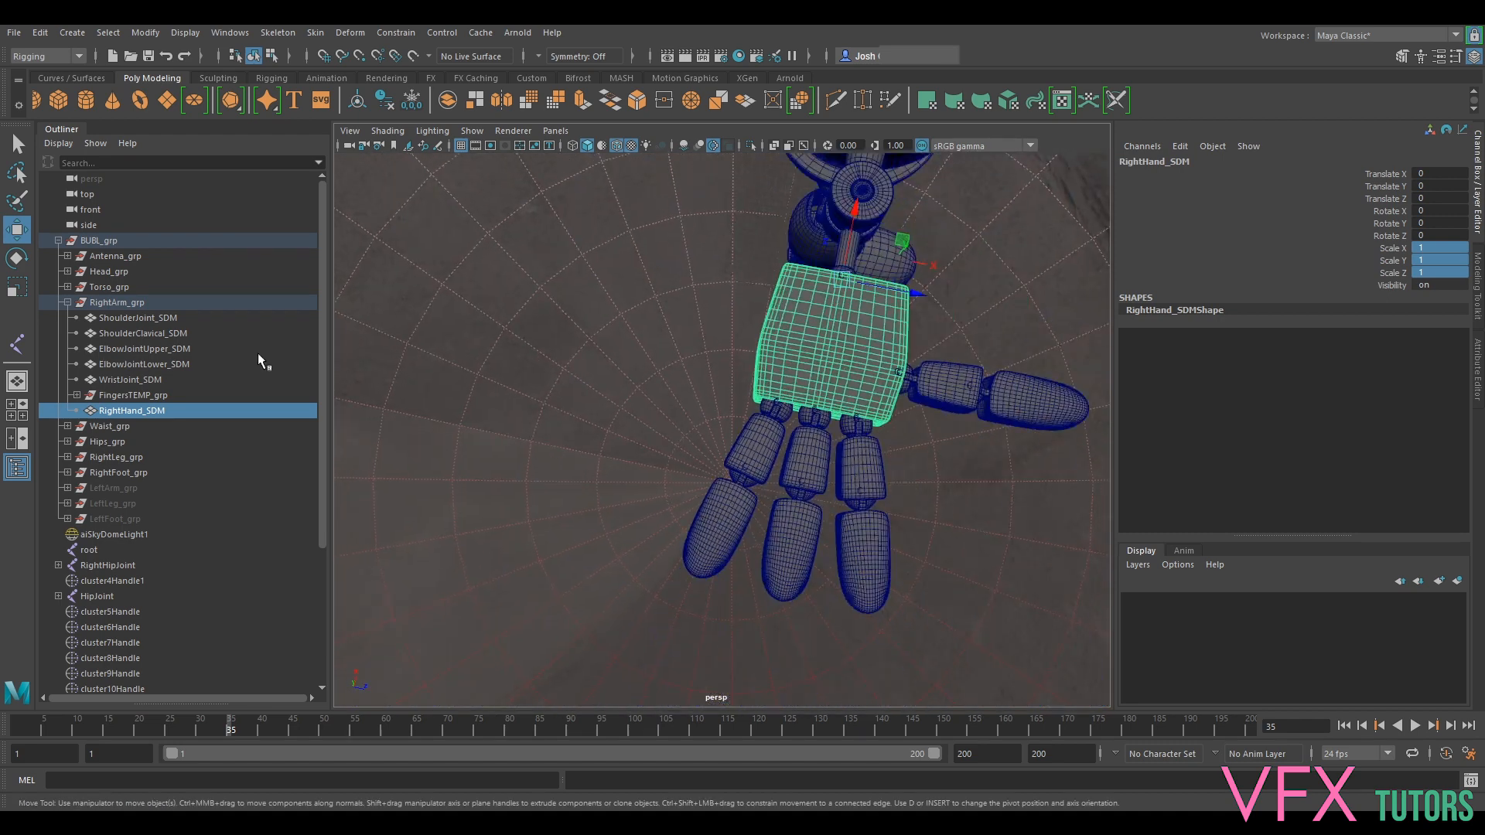
Try isolating RightArm_grp in the perspective view.
{"action": "left_click", "coordinate": [105, 303]}
{"action": "left_click_drag", "start_coordinate": [656, 318], "coordinate": [642, 278], "text": "alt"}
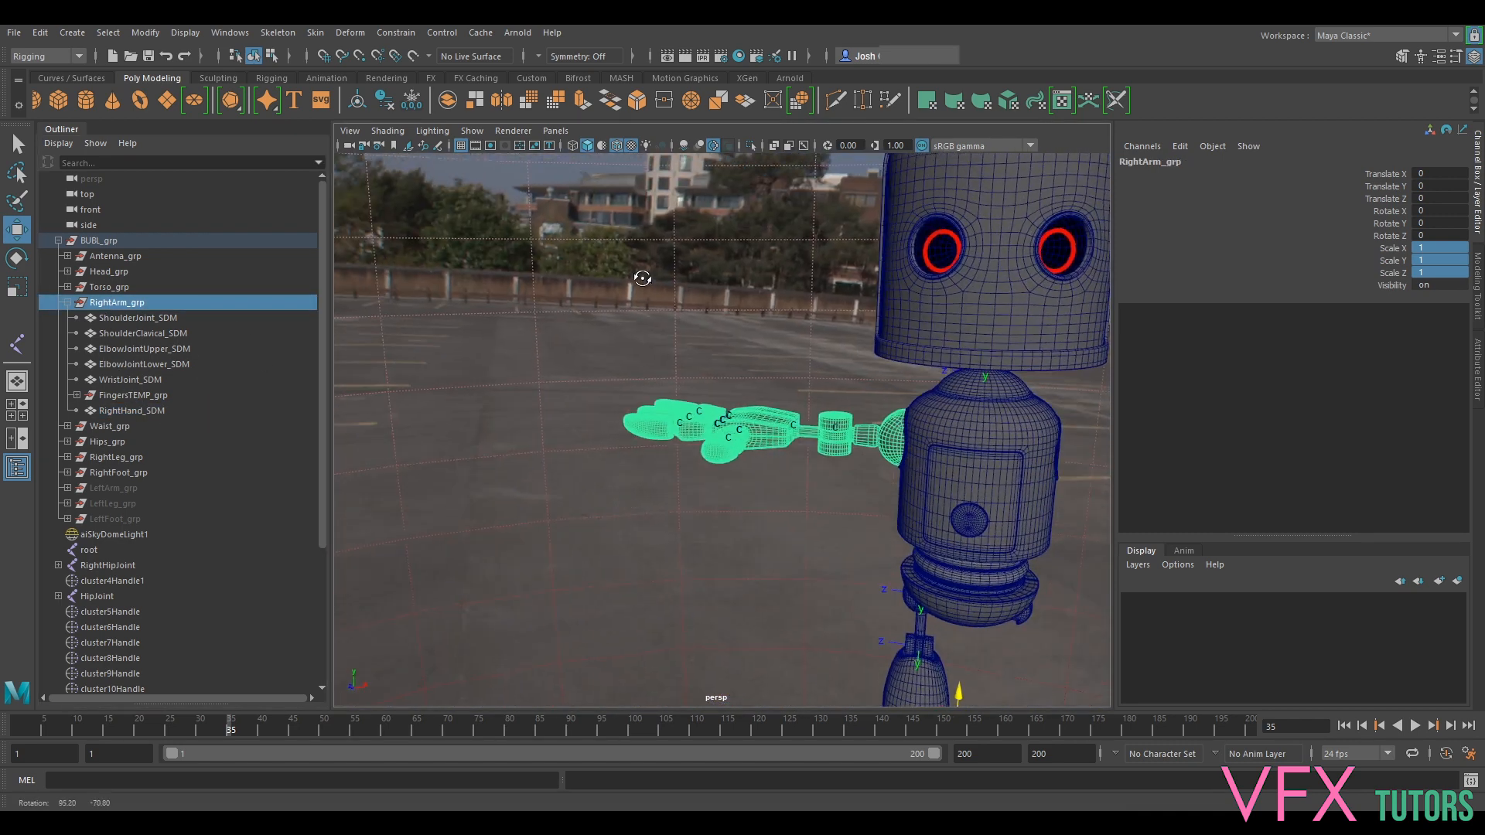
{"action": "key", "text": "ctrl+1"}
{"action": "key", "text": "ctrl+1"}
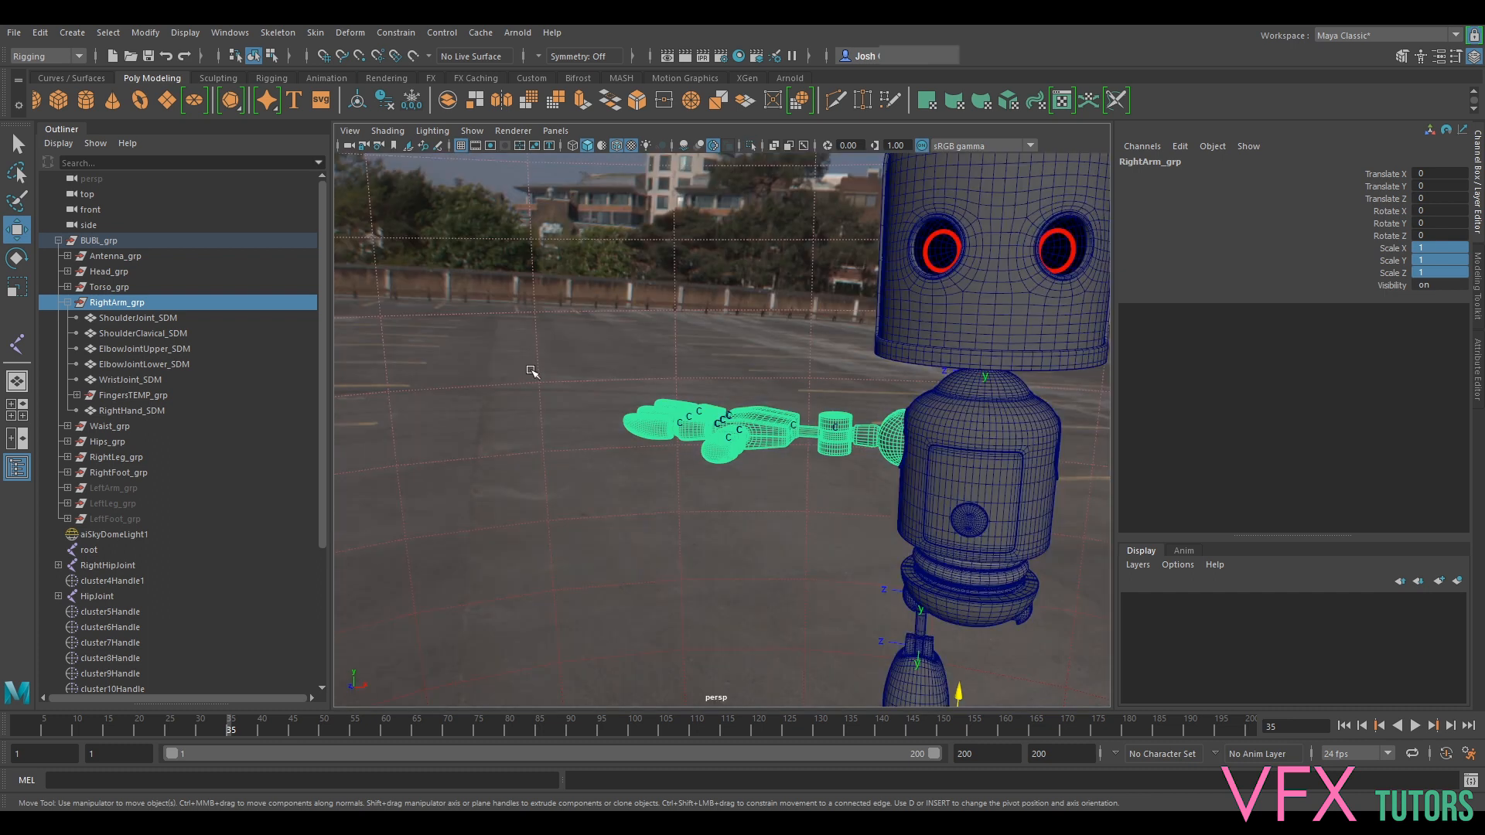
Collapse RightArm_grp and select cluster5Handle through cluster19Handle in the Outliner.
{"action": "left_click", "coordinate": [67, 303]}
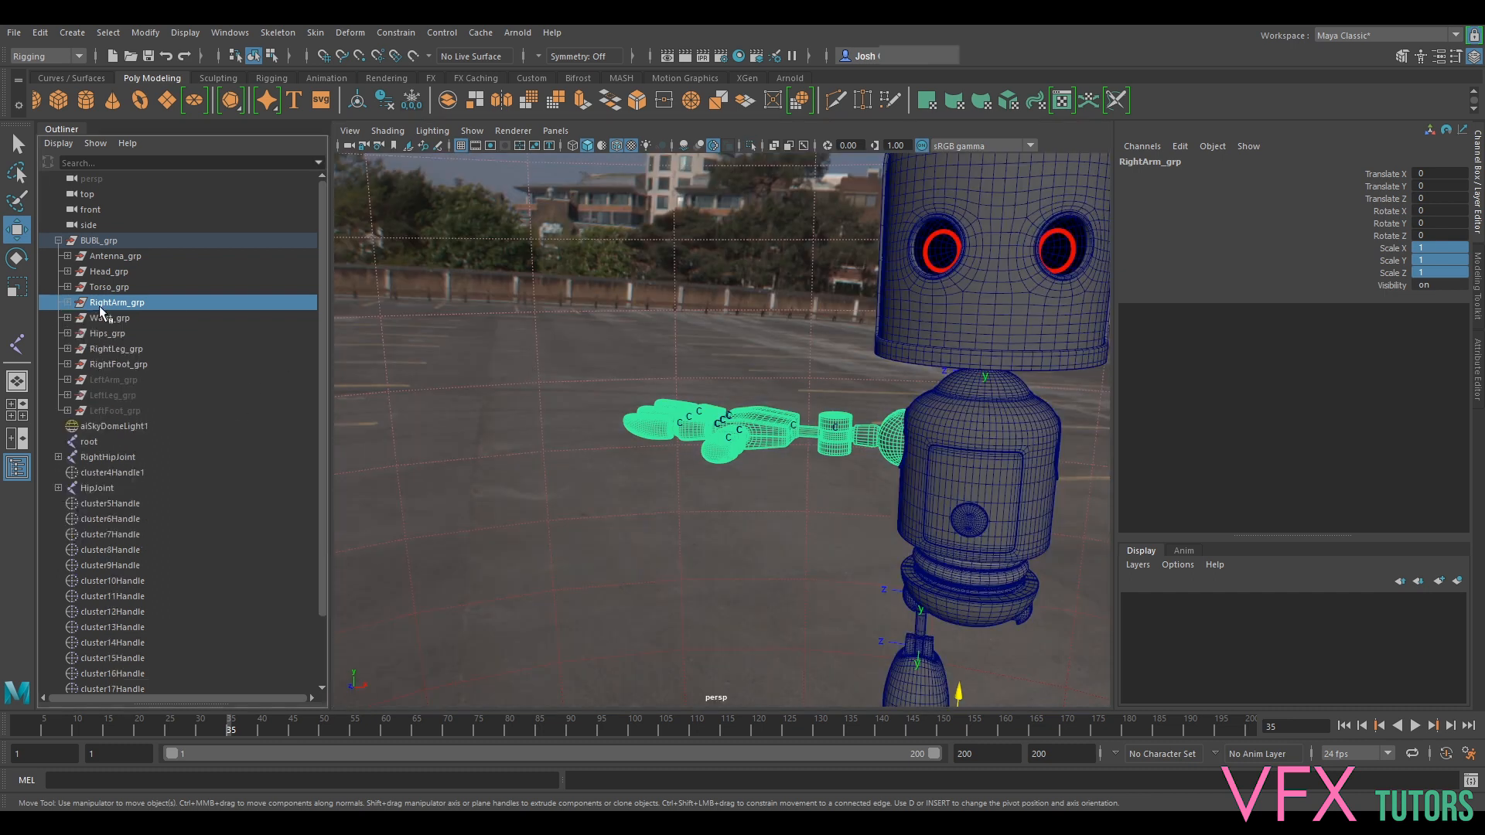
{"action": "left_click", "coordinate": [124, 503]}
{"action": "scroll", "coordinate": [161, 532], "scroll_direction": "down", "scroll_amount": 2}
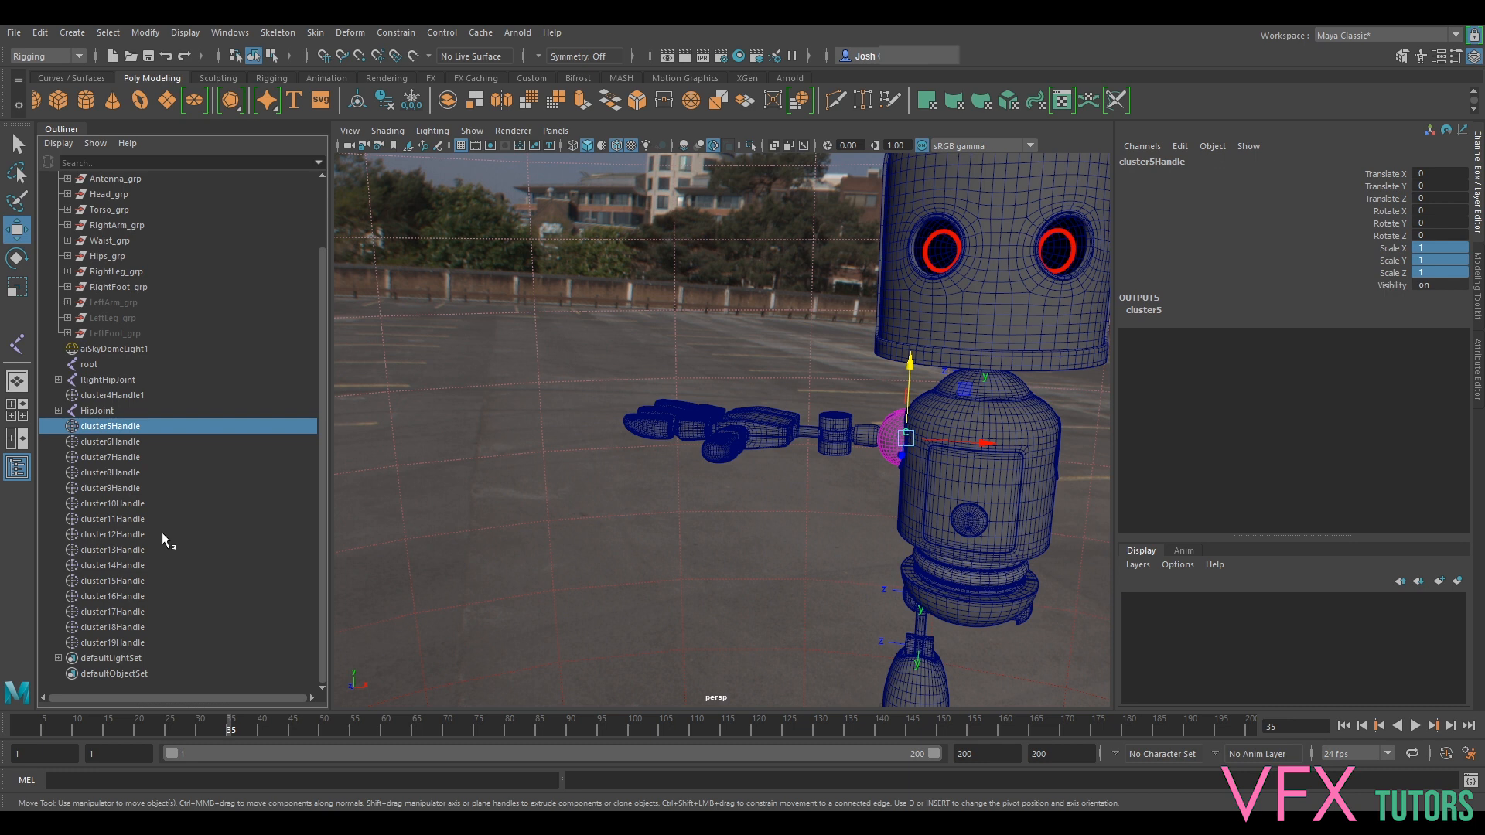
{"action": "left_click", "coordinate": [128, 646], "text": "shift"}
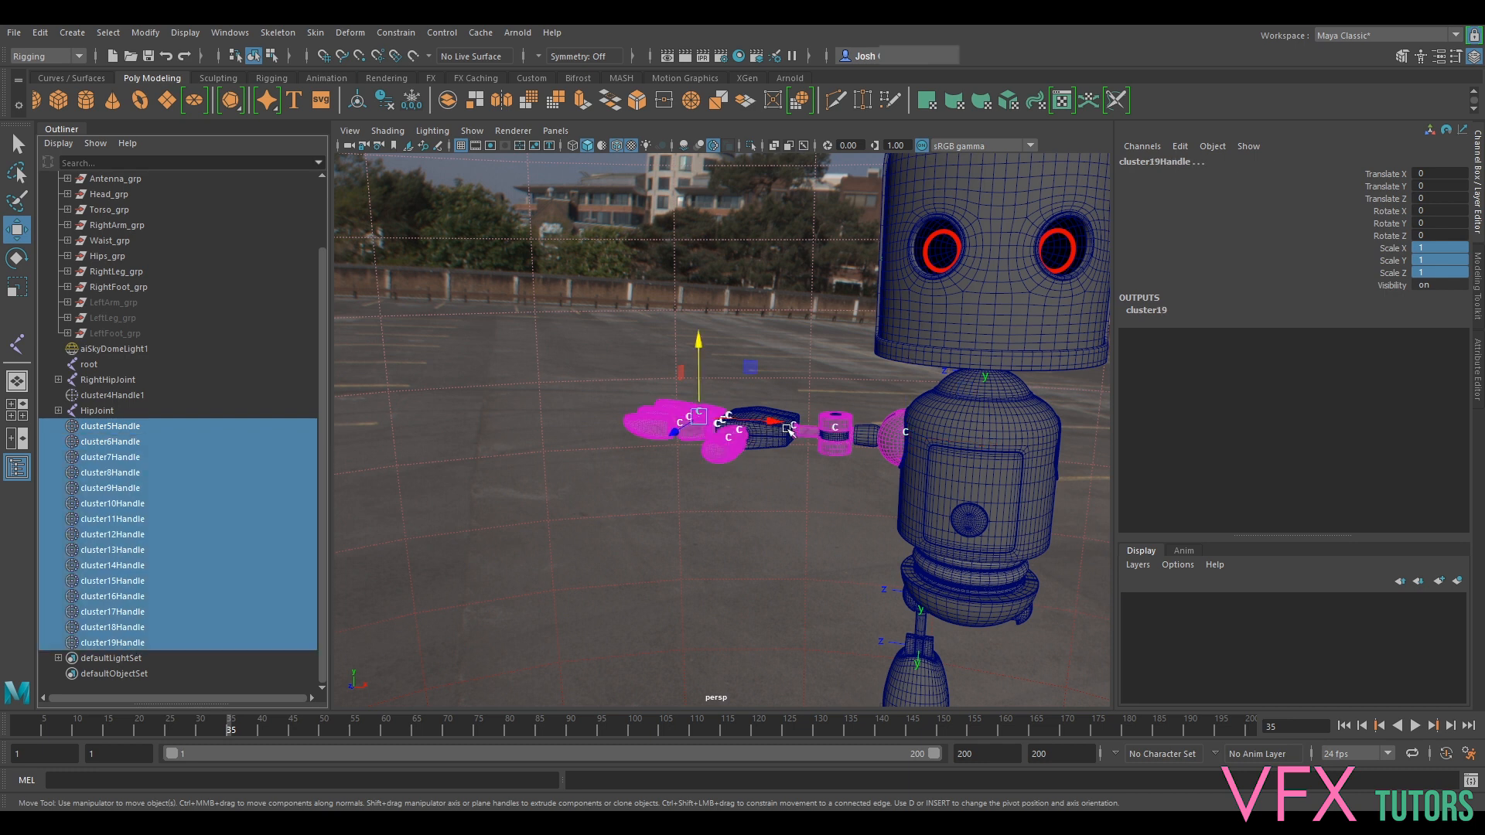
Add RightHand_SDM, the shoulder link, ElbowJointLower_SDM and WristJoint_SDM to the cluster selection and try isolating it.
{"action": "left_click", "coordinate": [756, 442], "text": "shift"}
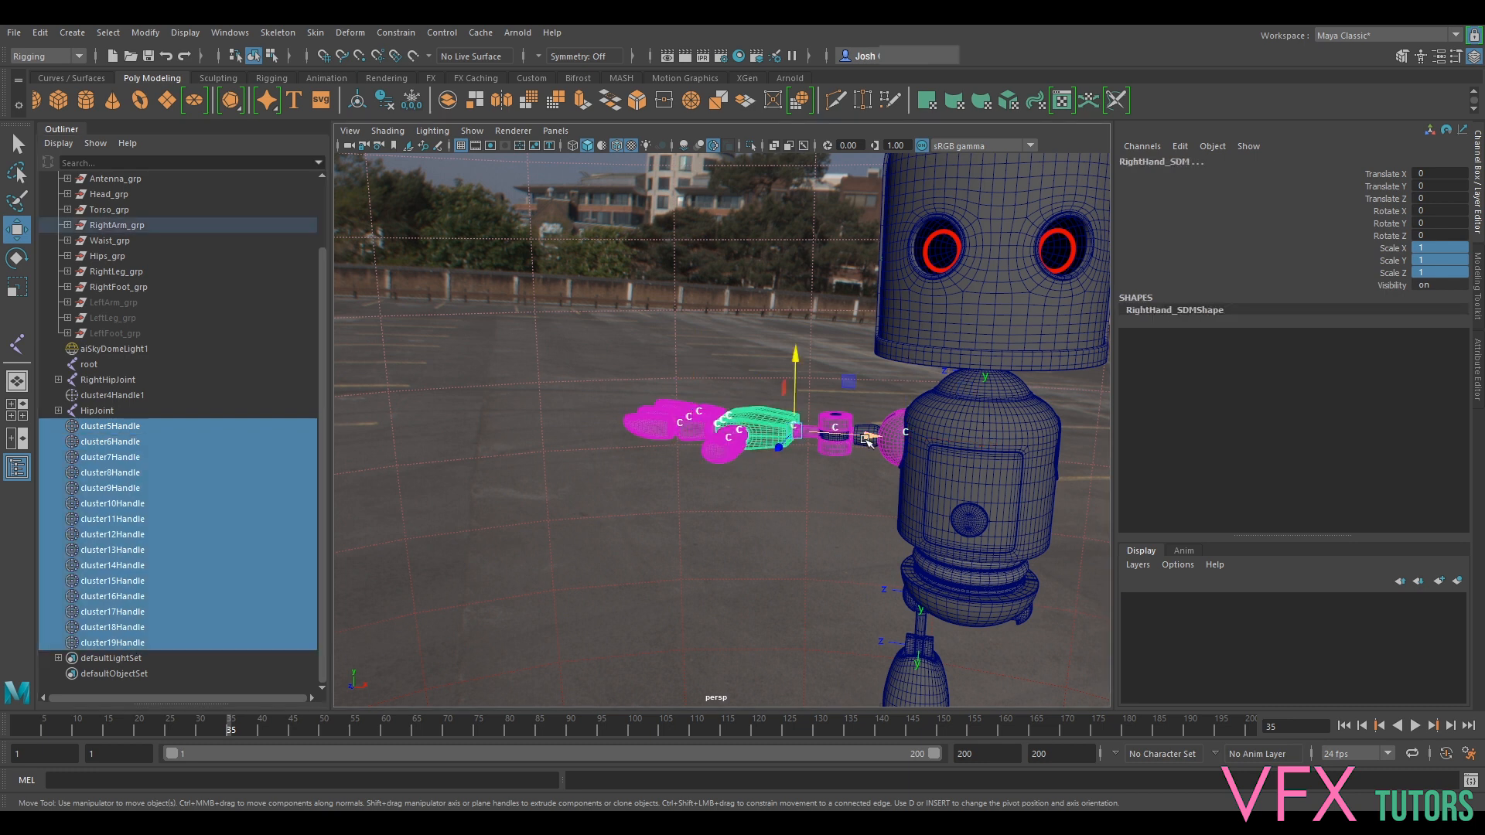
{"action": "scroll", "coordinate": [880, 437], "scroll_direction": "up", "scroll_amount": 5}
{"action": "left_click", "coordinate": [1066, 445], "text": "shift"}
{"action": "left_click", "coordinate": [983, 445], "text": "shift"}
{"action": "middle_click_drag", "start_coordinate": [1041, 449], "coordinate": [828, 458], "text": "alt"}
{"action": "left_click_drag", "start_coordinate": [828, 458], "coordinate": [843, 475], "text": "alt"}
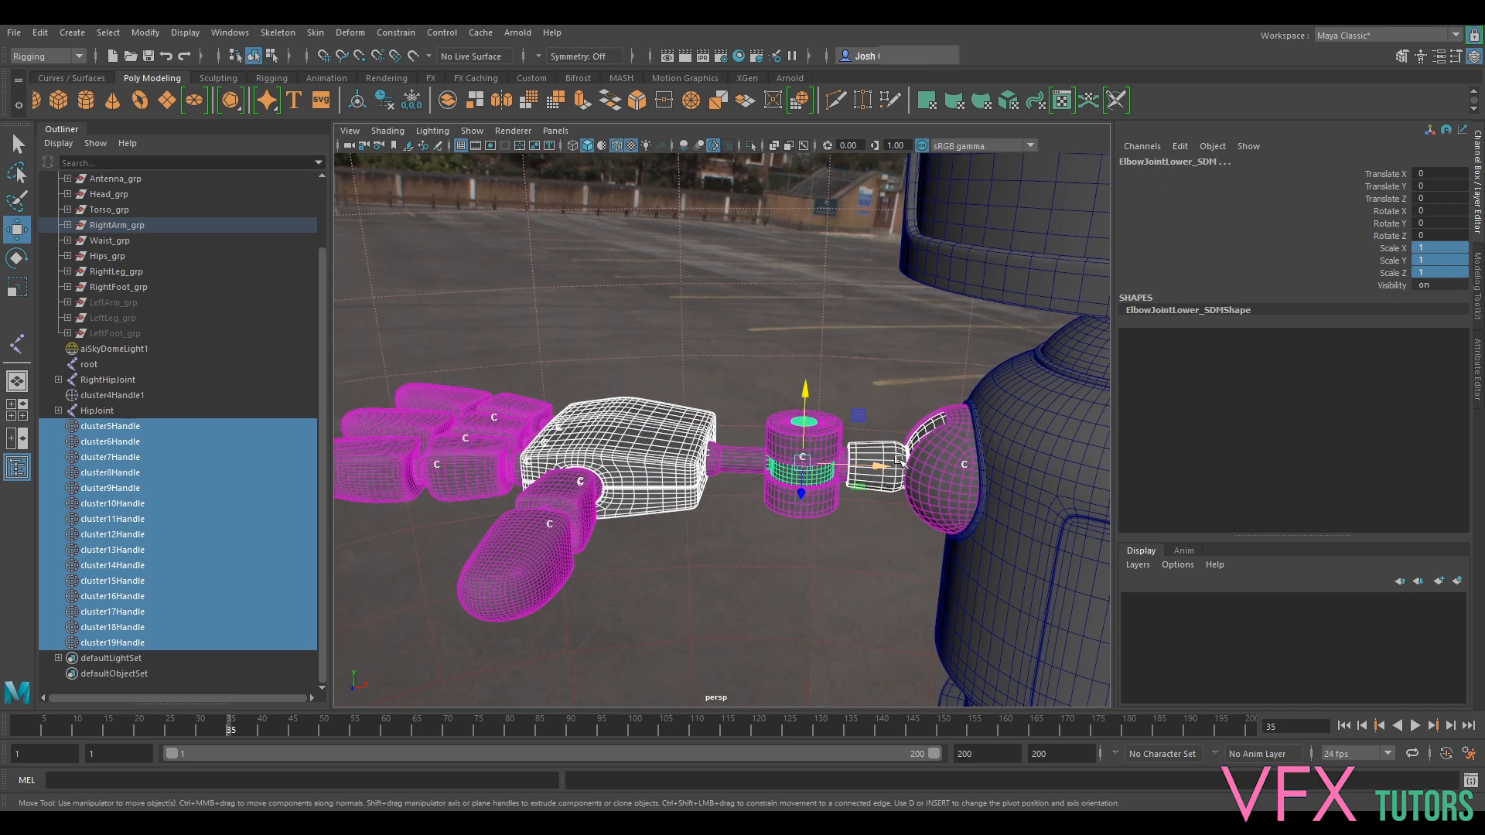
{"action": "key", "text": "ctrl+1"}
{"action": "key", "text": "ctrl+1"}
{"action": "left_click", "coordinate": [743, 462]}
{"action": "scroll", "coordinate": [545, 437], "scroll_direction": "down", "scroll_amount": 3}
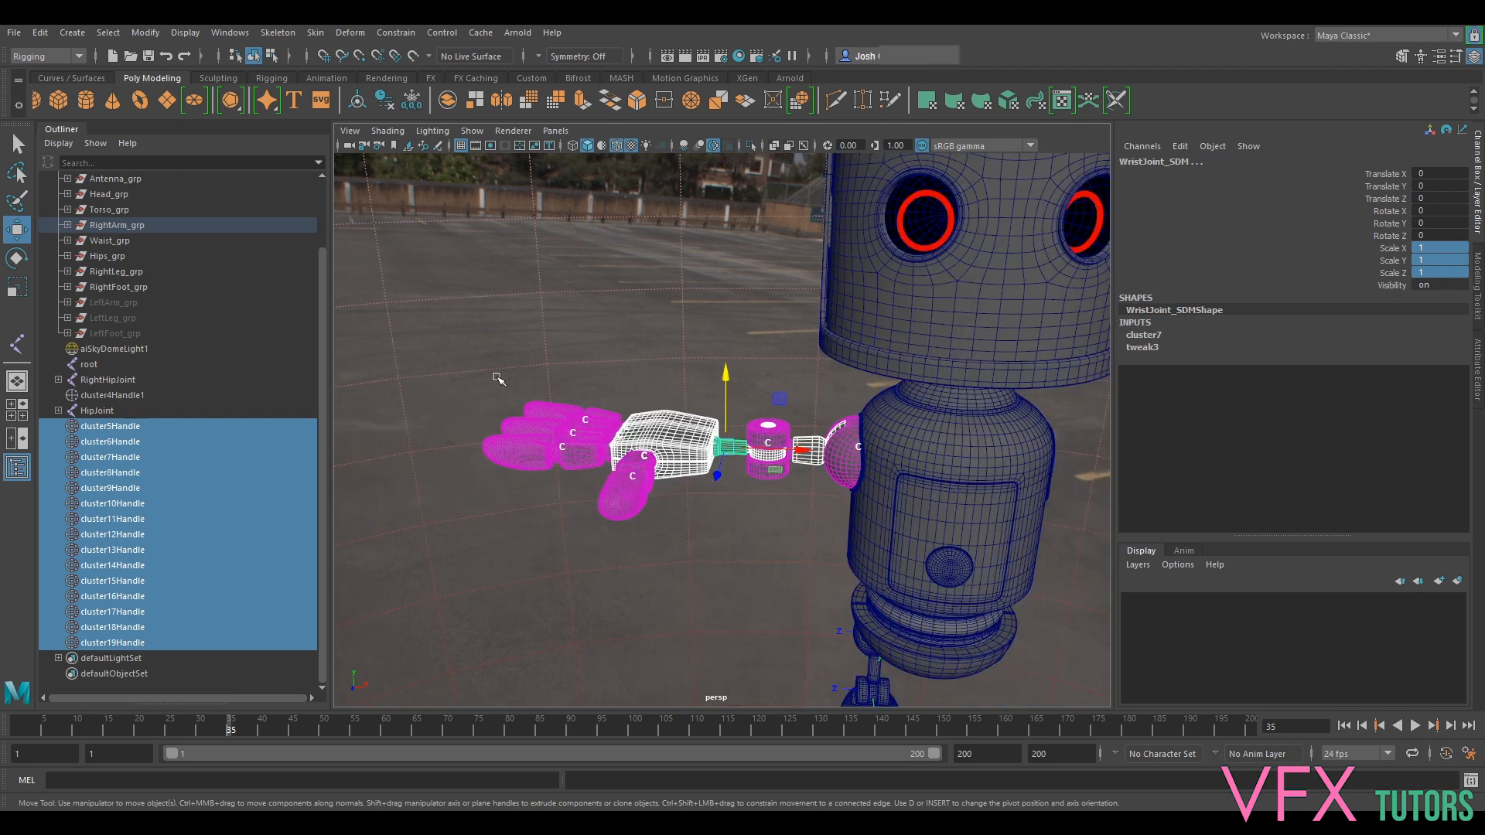
Hide aiSkyDomeLight1 and isolate all right arm meshes together with cluster5Handle through cluster19Handle.
{"action": "left_click", "coordinate": [128, 348]}
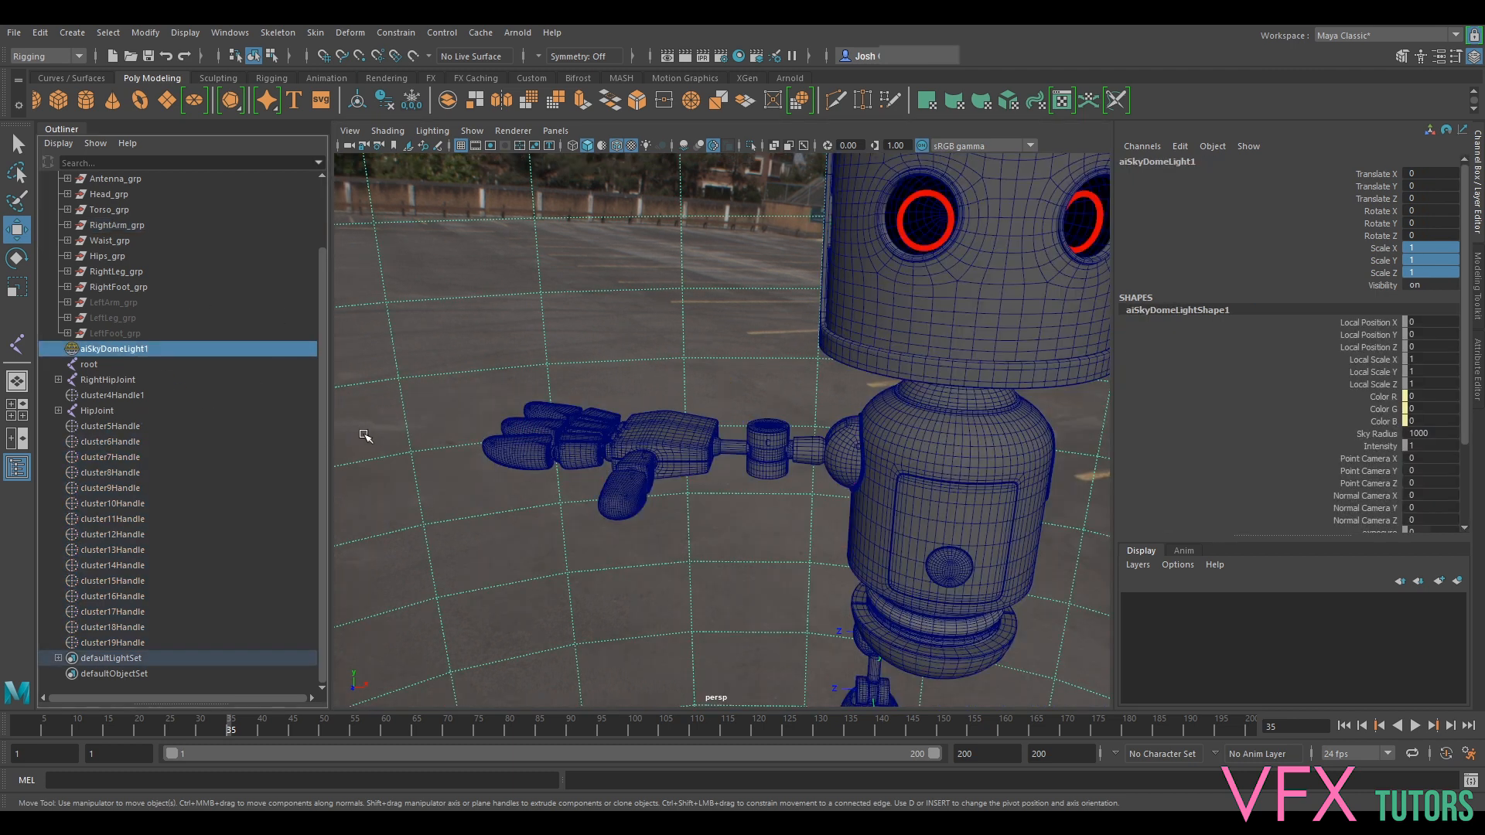
{"action": "key", "text": "ctrl+h"}
{"action": "left_click_drag", "start_coordinate": [461, 346], "coordinate": [797, 534]}
{"action": "left_click_drag", "start_coordinate": [807, 416], "coordinate": [843, 486]}
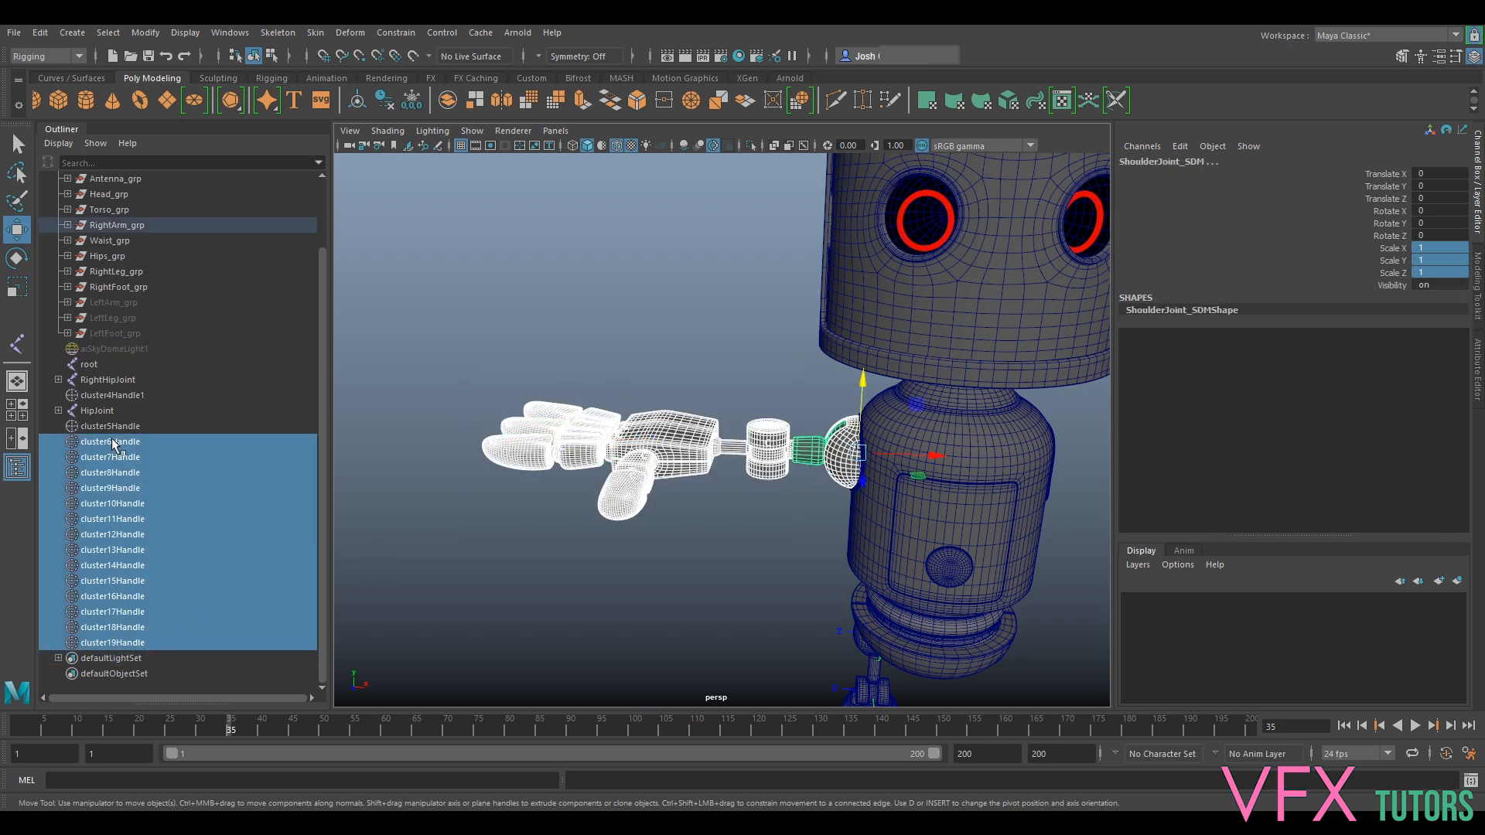
{"action": "left_click_drag", "start_coordinate": [480, 354], "coordinate": [807, 541]}
{"action": "left_click_drag", "start_coordinate": [821, 399], "coordinate": [855, 468], "text": "shift"}
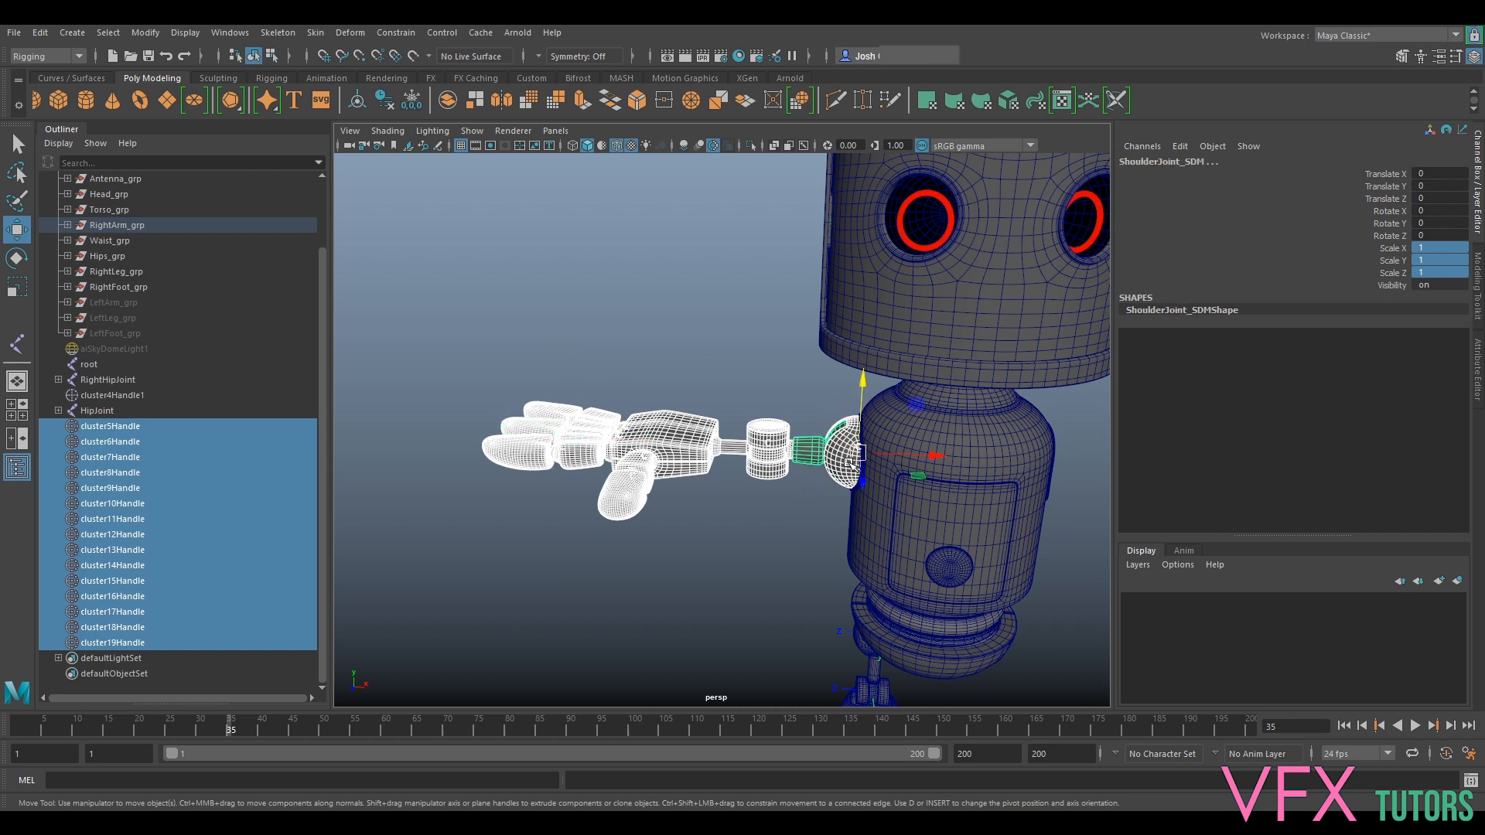
{"action": "key", "text": "ctrl+1"}
{"action": "left_click", "coordinate": [776, 557]}
Switch the viewport to the top orthographic view and inspect the shoulder and elbow pivot clusters.
{"action": "left_click_drag", "start_coordinate": [775, 556], "coordinate": [726, 440], "text": "alt"}
{"action": "scroll", "coordinate": [845, 656], "scroll_direction": "up", "scroll_amount": 3}
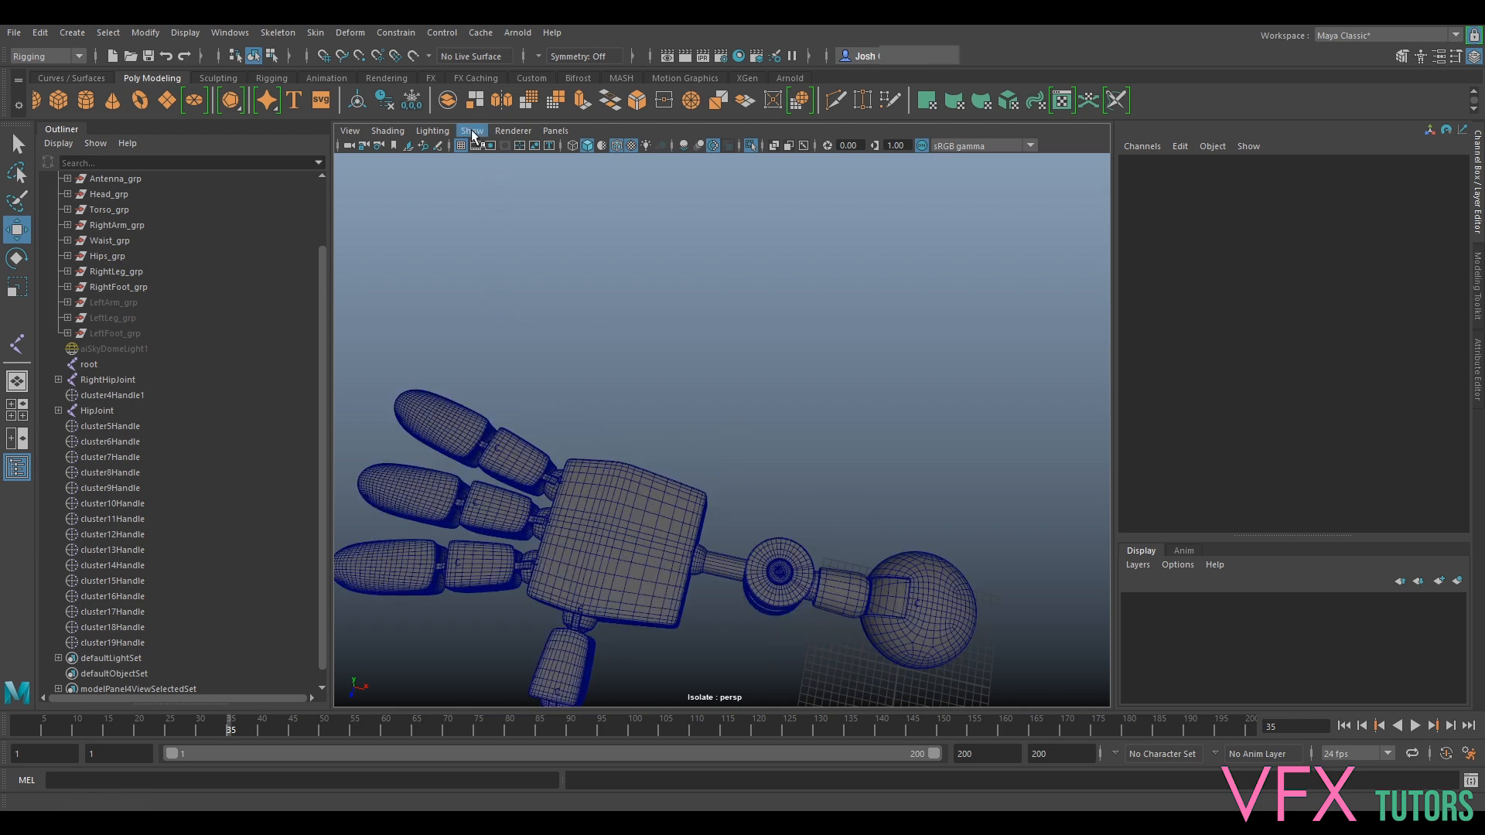
{"action": "left_click", "coordinate": [555, 131]}
{"action": "mouse_move", "coordinate": [608, 179]}
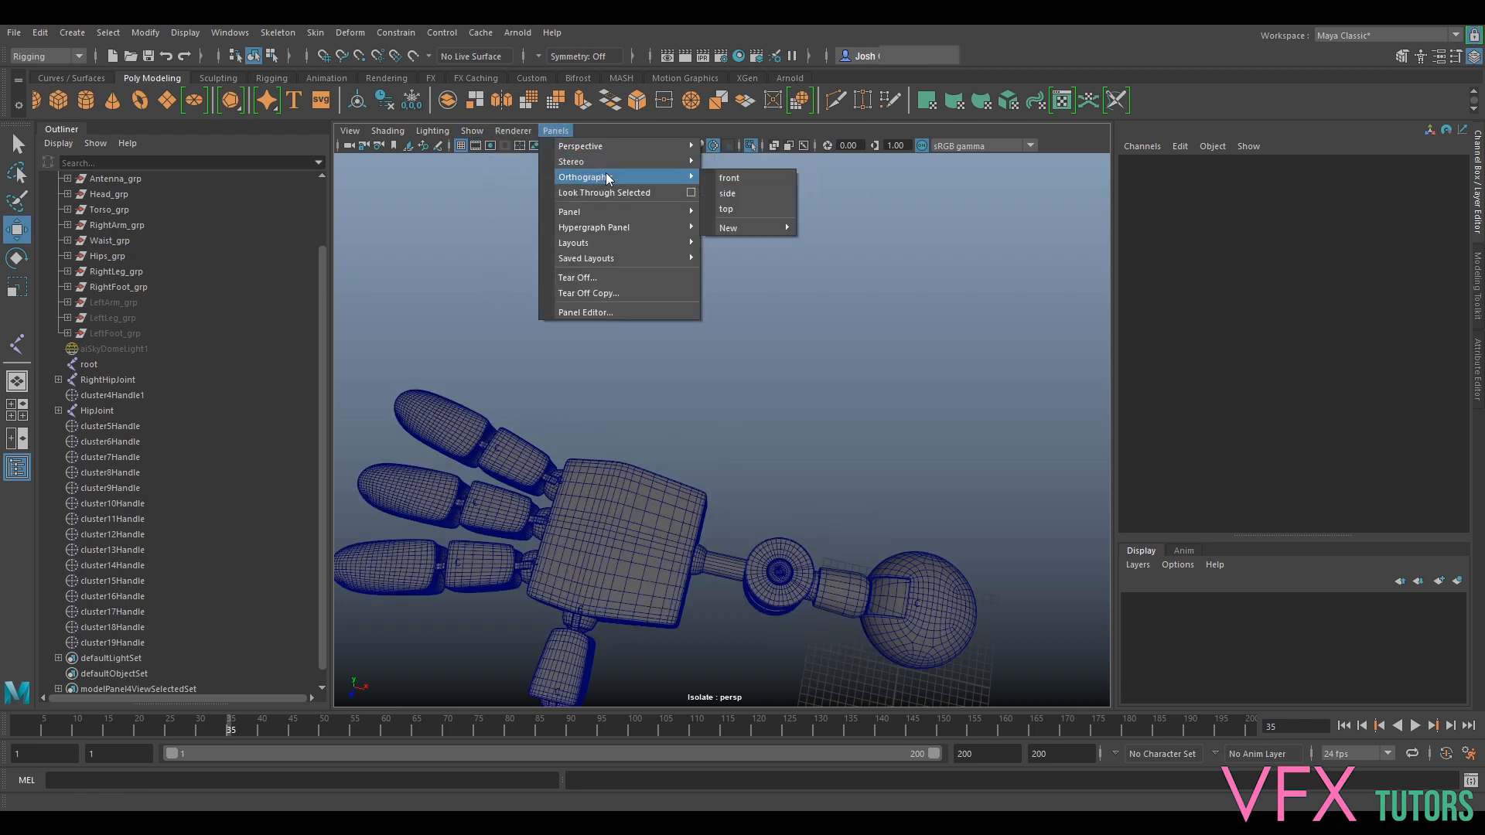
{"action": "left_click", "coordinate": [736, 209]}
{"action": "scroll", "coordinate": [777, 298], "scroll_direction": "down", "scroll_amount": 5}
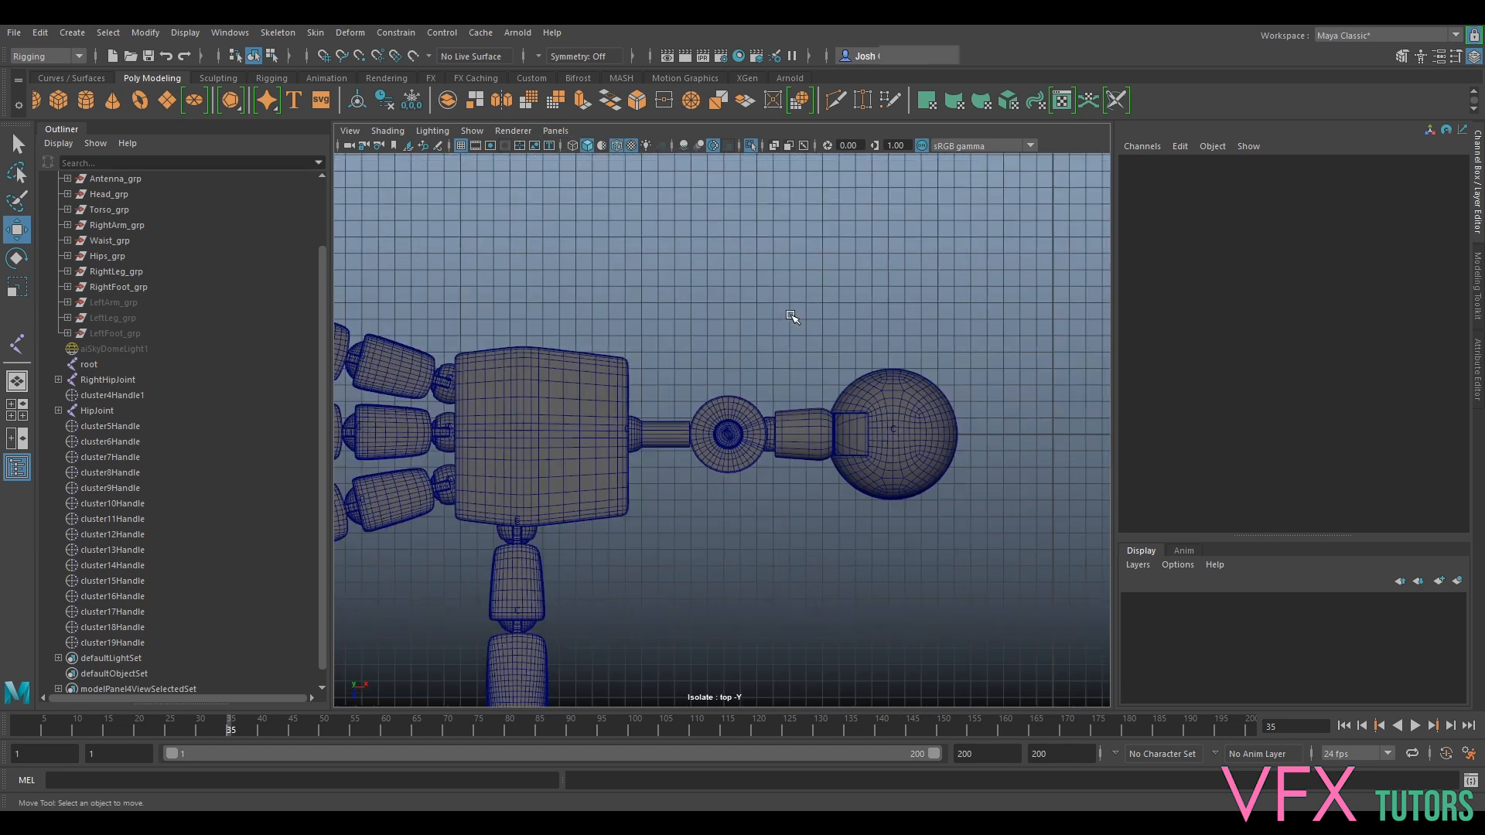
{"action": "scroll", "coordinate": [855, 464], "scroll_direction": "up", "scroll_amount": 8}
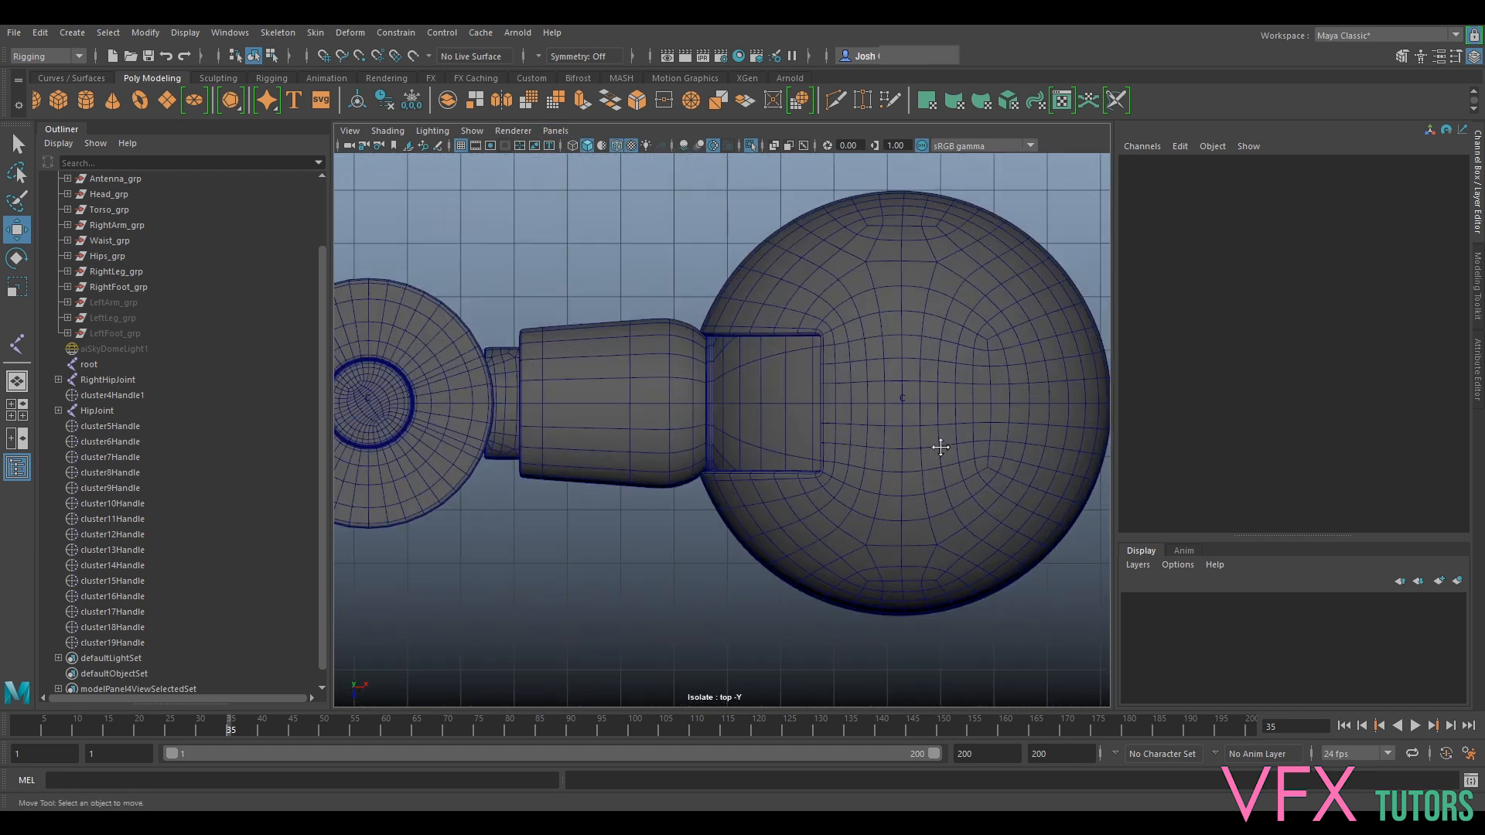
{"action": "scroll", "coordinate": [941, 447], "scroll_direction": "up", "scroll_amount": 3}
{"action": "scroll", "coordinate": [890, 448], "scroll_direction": "down", "scroll_amount": 5}
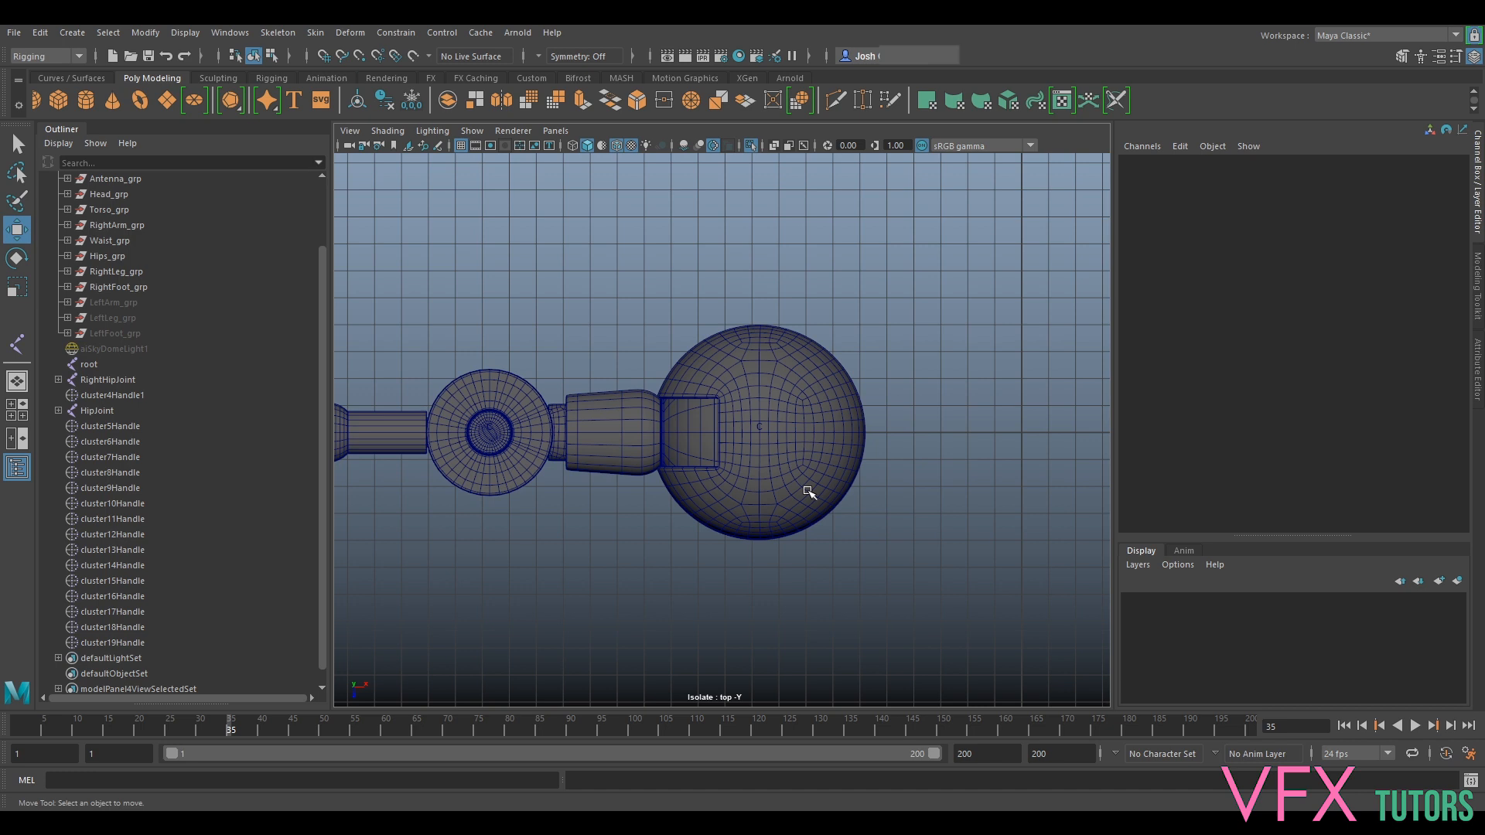
{"action": "scroll", "coordinate": [719, 430], "scroll_direction": "down", "scroll_amount": 3}
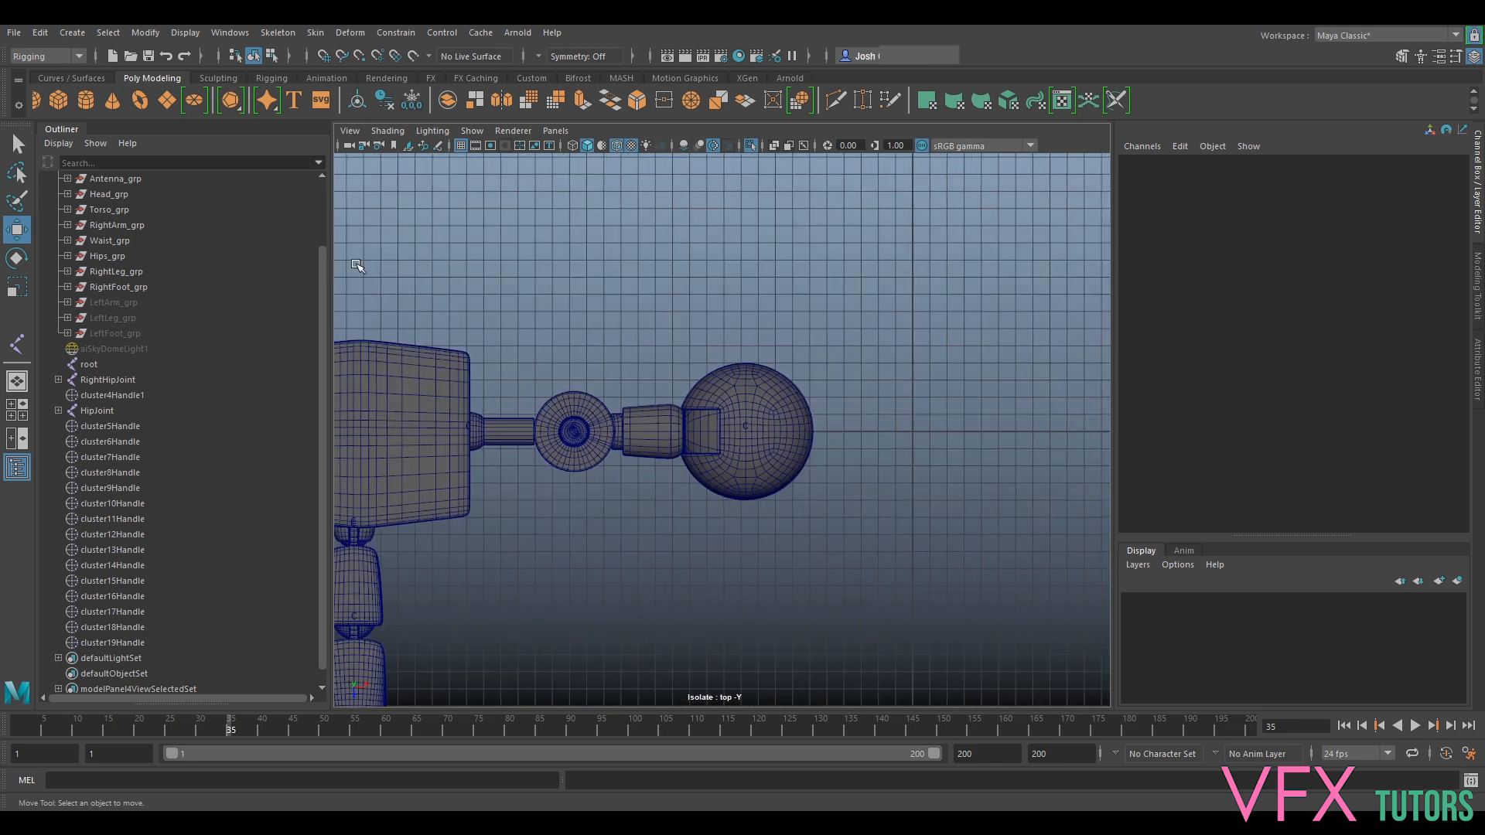
Activate the Joint Tool and hide polygons in the top view so only the cluster handles remain as guides.
{"action": "left_click", "coordinate": [17, 344]}
{"action": "scroll", "coordinate": [739, 457], "scroll_direction": "up", "scroll_amount": 3}
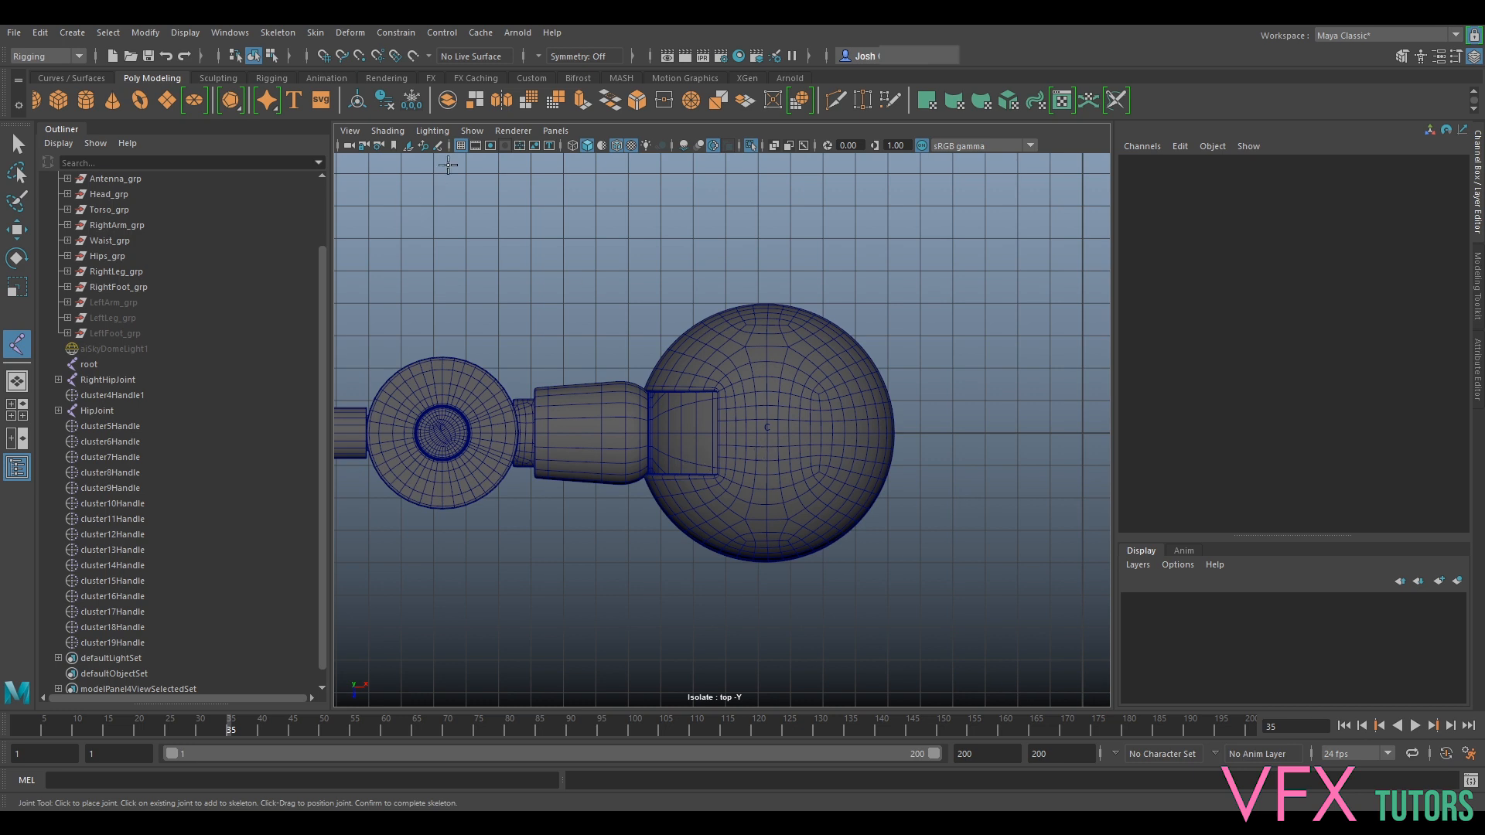
{"action": "left_click", "coordinate": [472, 131]}
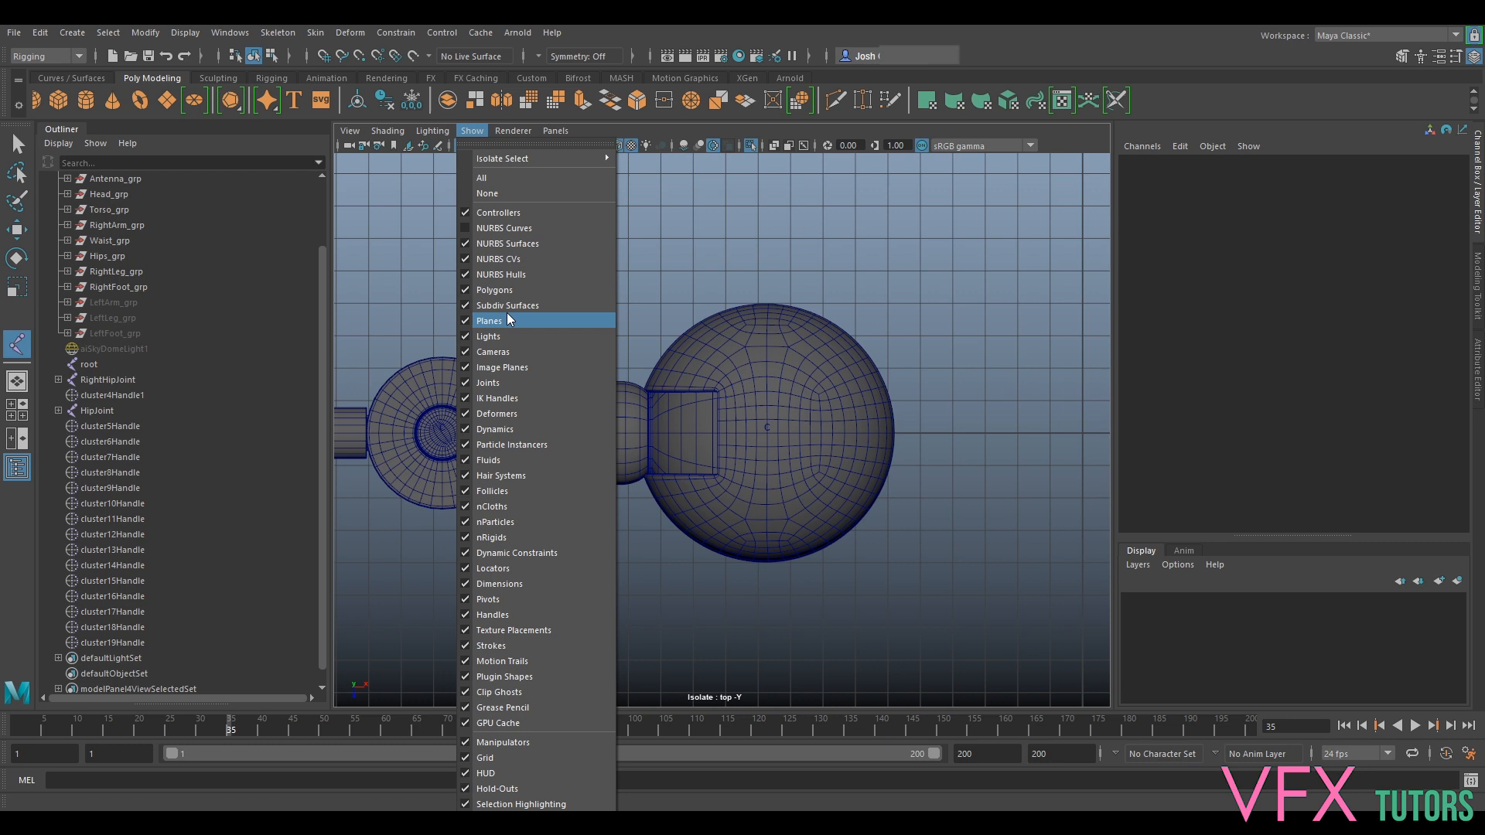
{"action": "left_click", "coordinate": [505, 290]}
Place a chain of three joints snapped at the shoulder, elbow and wrist clusters.
{"action": "scroll", "coordinate": [804, 425], "scroll_direction": "down", "scroll_amount": 3}
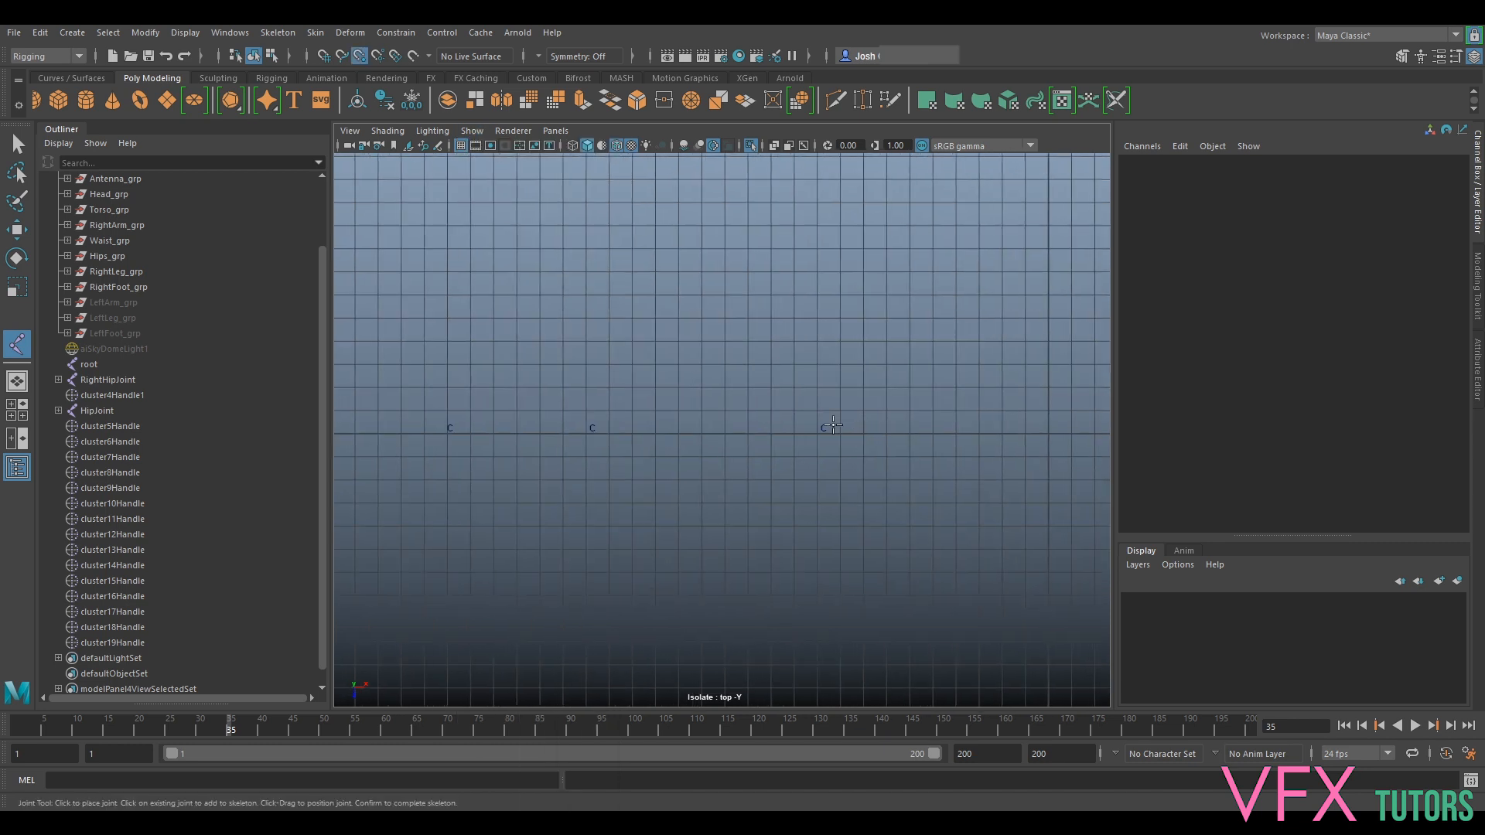
{"action": "left_click", "coordinate": [824, 433]}
{"action": "left_click", "coordinate": [591, 433]}
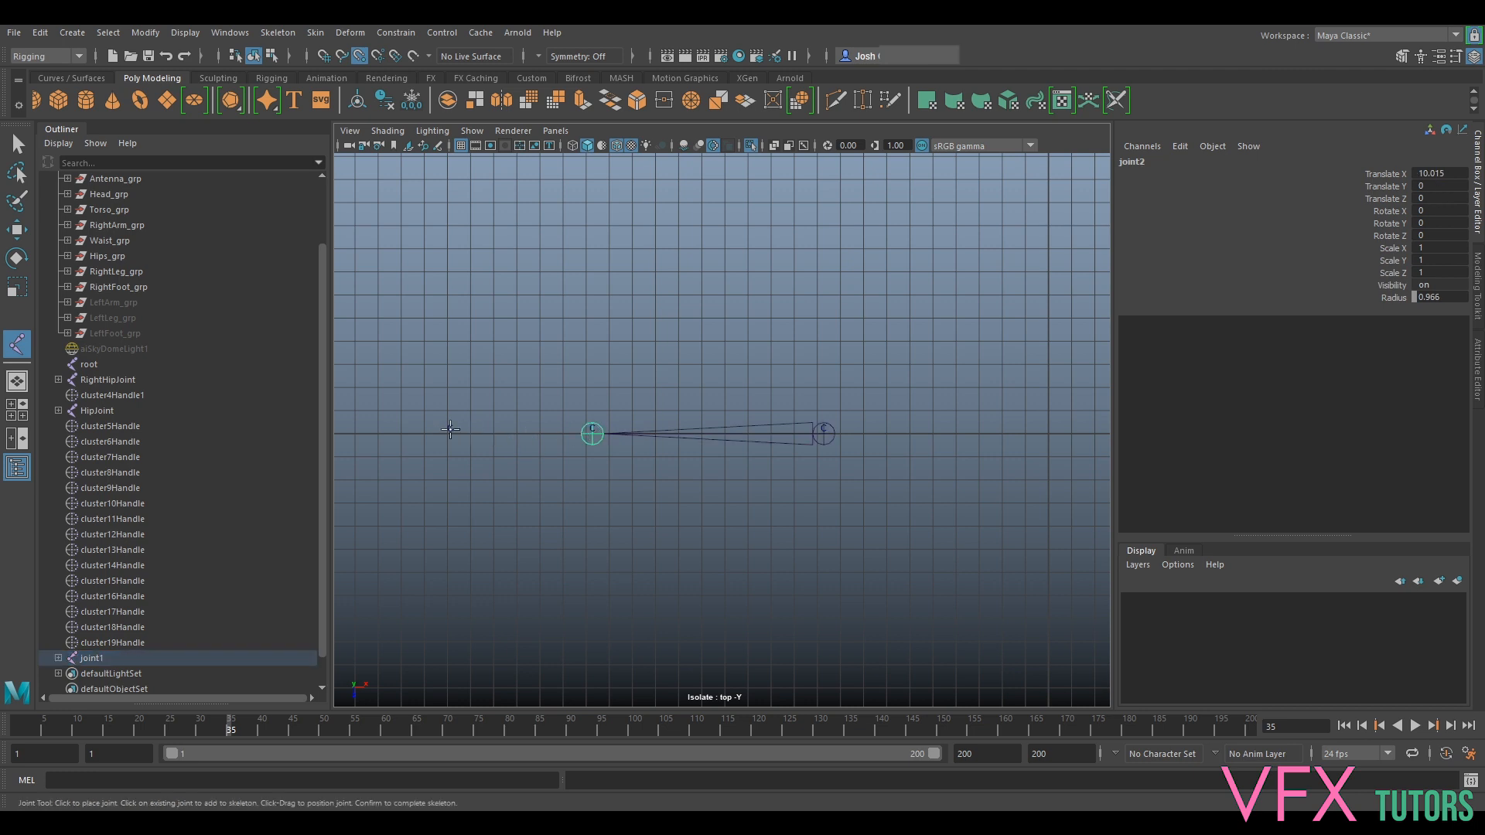
{"action": "left_click", "coordinate": [448, 429]}
Extend the arm chain from the wrist with joints at both clusters of the finger farthest from the thumb, and finish the chain.
{"action": "scroll", "coordinate": [562, 374], "scroll_direction": "down", "scroll_amount": 3}
{"action": "middle_click_drag", "start_coordinate": [507, 365], "coordinate": [795, 316], "text": "alt"}
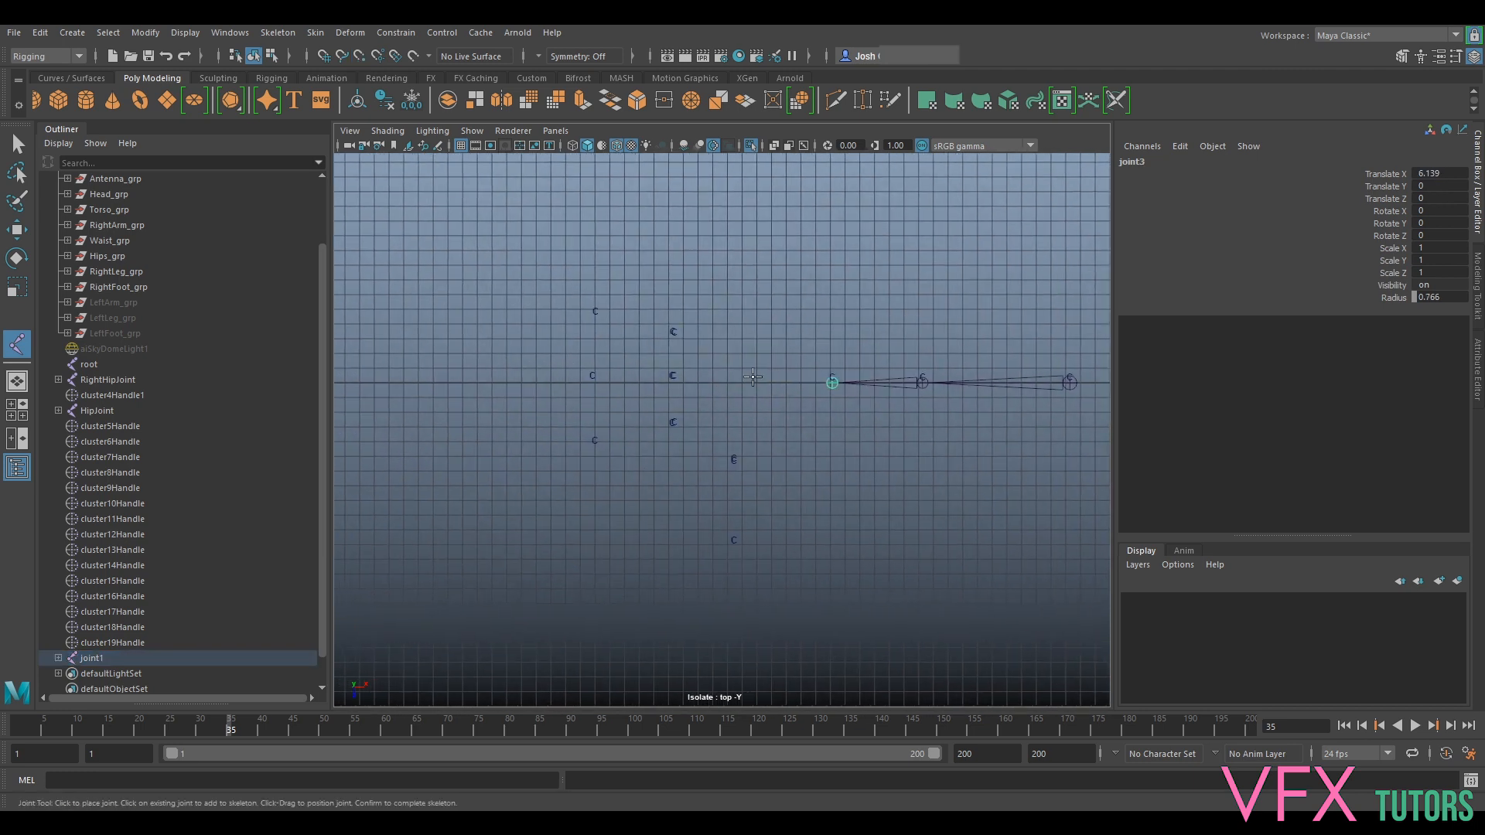
{"action": "scroll", "coordinate": [744, 379], "scroll_direction": "up", "scroll_amount": 4}
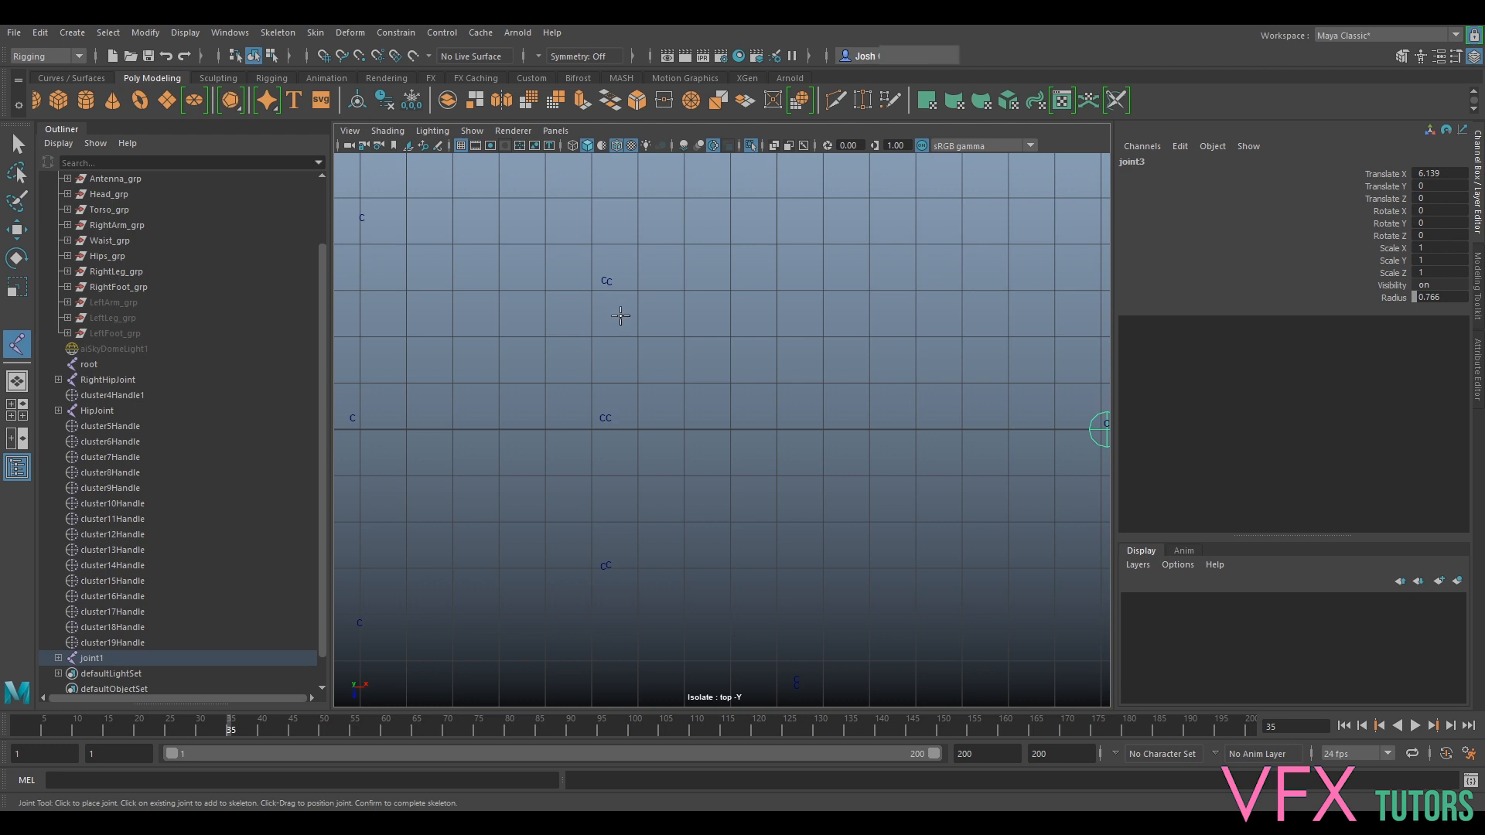
{"action": "scroll", "coordinate": [730, 417], "scroll_direction": "down", "scroll_amount": 3}
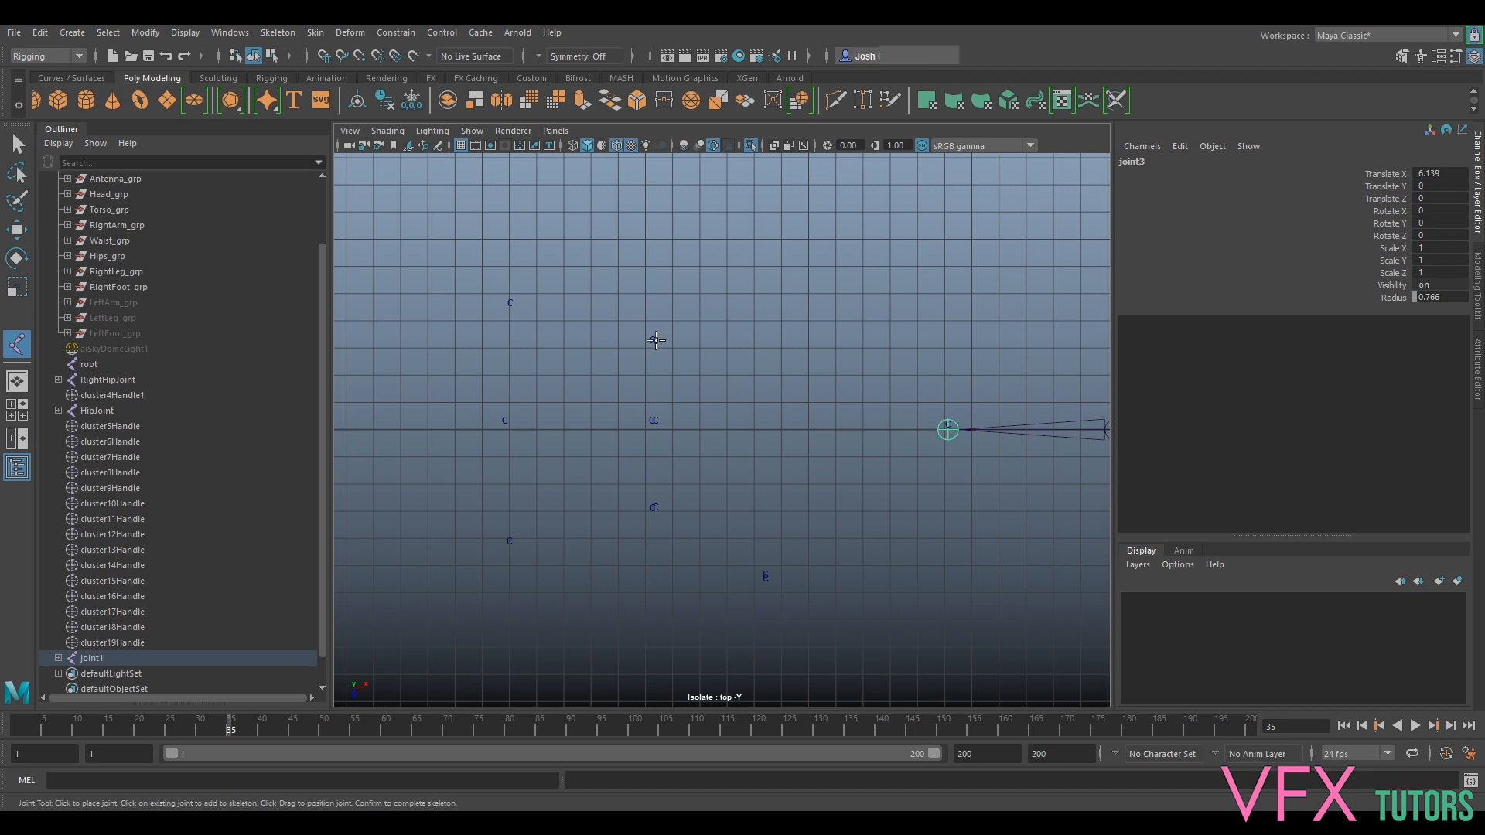
{"action": "scroll", "coordinate": [670, 373], "scroll_direction": "up", "scroll_amount": 2}
{"action": "left_click", "coordinate": [633, 315]}
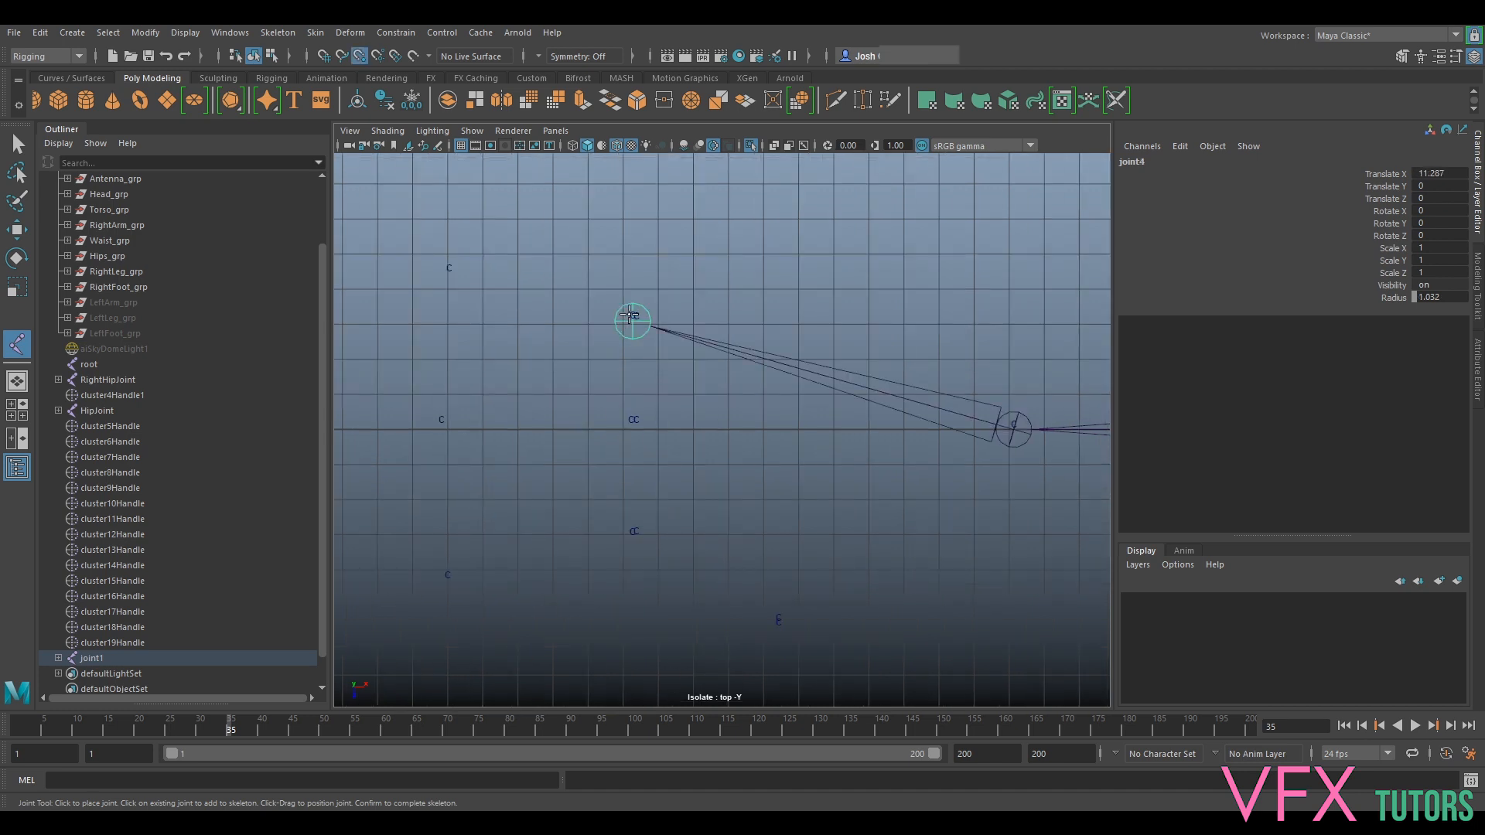
{"action": "left_click", "coordinate": [440, 268]}
{"action": "scroll", "coordinate": [532, 307], "scroll_direction": "down", "scroll_amount": 2}
{"action": "middle_click_drag", "start_coordinate": [673, 345], "coordinate": [805, 338], "text": "alt"}
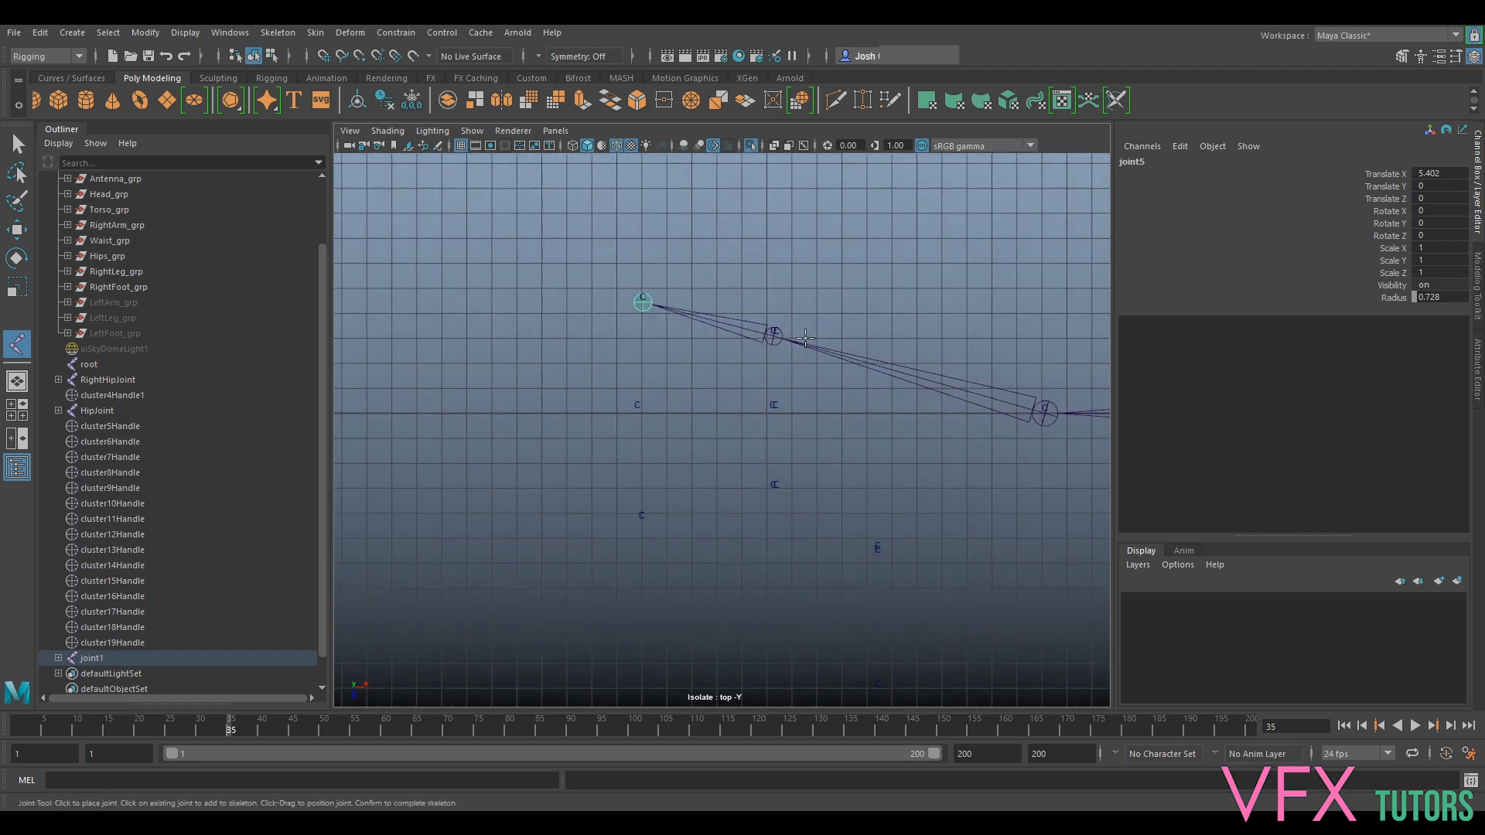
{"action": "key", "text": "w"}
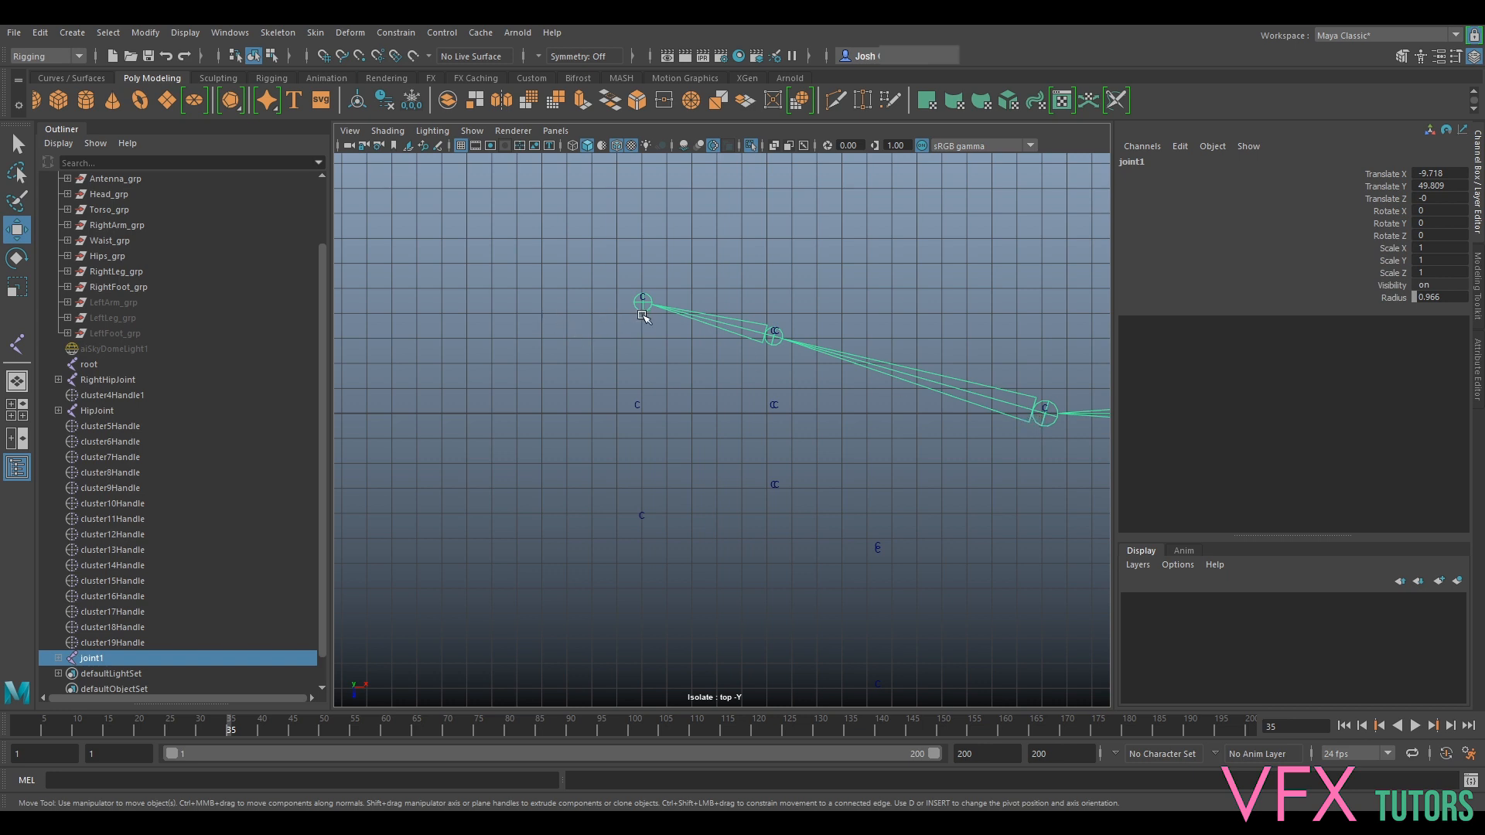
Show polygons again in the top view and frame the three fingers.
{"action": "left_click", "coordinate": [472, 131]}
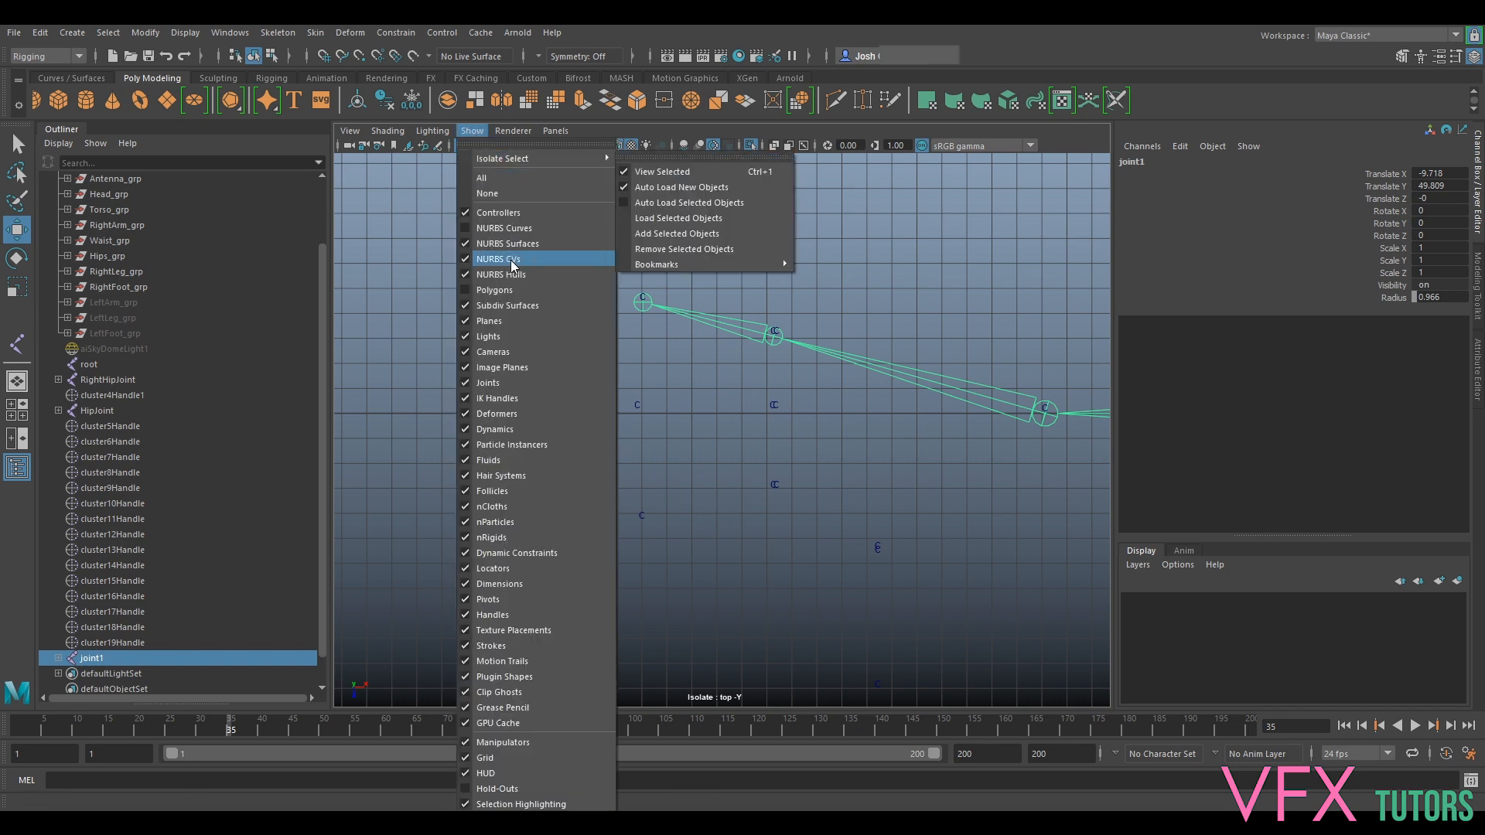
{"action": "left_click", "coordinate": [506, 289]}
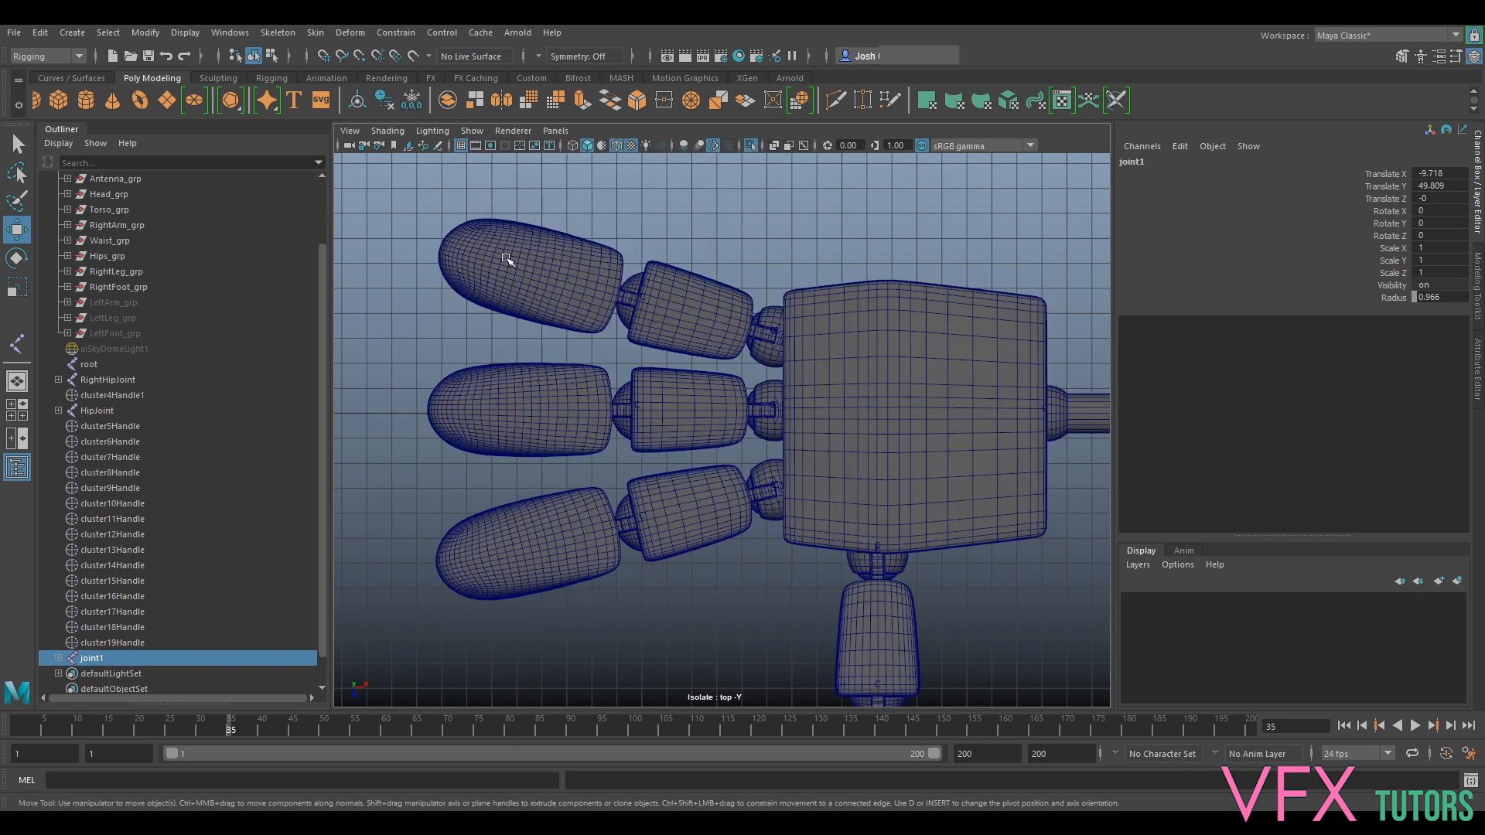
{"action": "middle_click_drag", "start_coordinate": [485, 250], "coordinate": [591, 325], "text": "alt"}
{"action": "scroll", "coordinate": [591, 326], "scroll_direction": "up", "scroll_amount": 2}
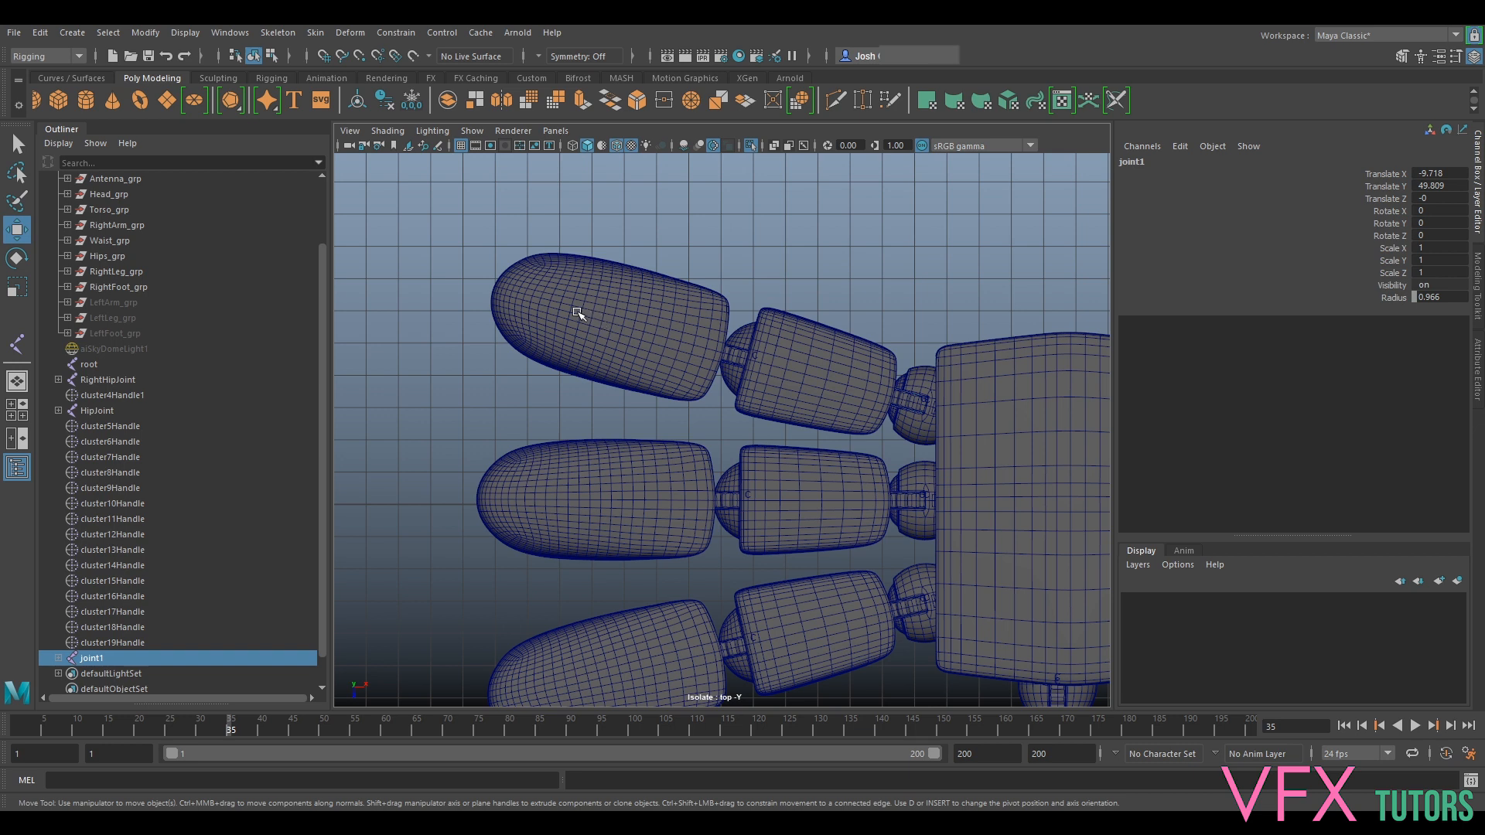
Create a cluster from an edge loop around the tip segment of the finger farthest from the thumb.
{"action": "left_click", "coordinate": [574, 325]}
{"action": "right_click_drag", "start_coordinate": [550, 327], "coordinate": [536, 292]}
{"action": "scroll", "coordinate": [537, 294], "scroll_direction": "up", "scroll_amount": 3}
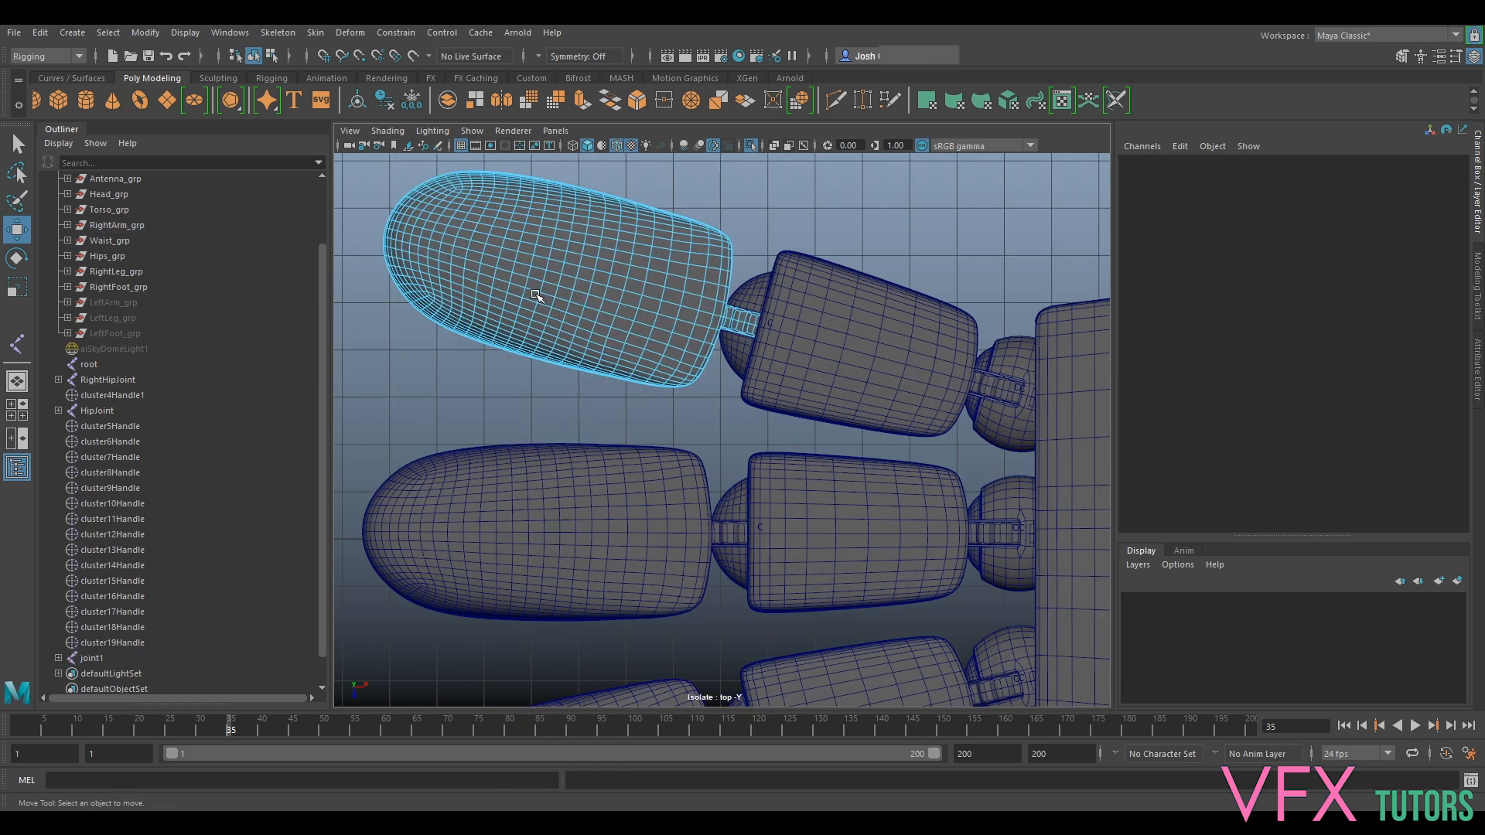
{"action": "left_click", "coordinate": [488, 242]}
{"action": "scroll", "coordinate": [482, 254], "scroll_direction": "up", "scroll_amount": 2}
{"action": "middle_click_drag", "start_coordinate": [490, 255], "coordinate": [616, 314], "text": "alt"}
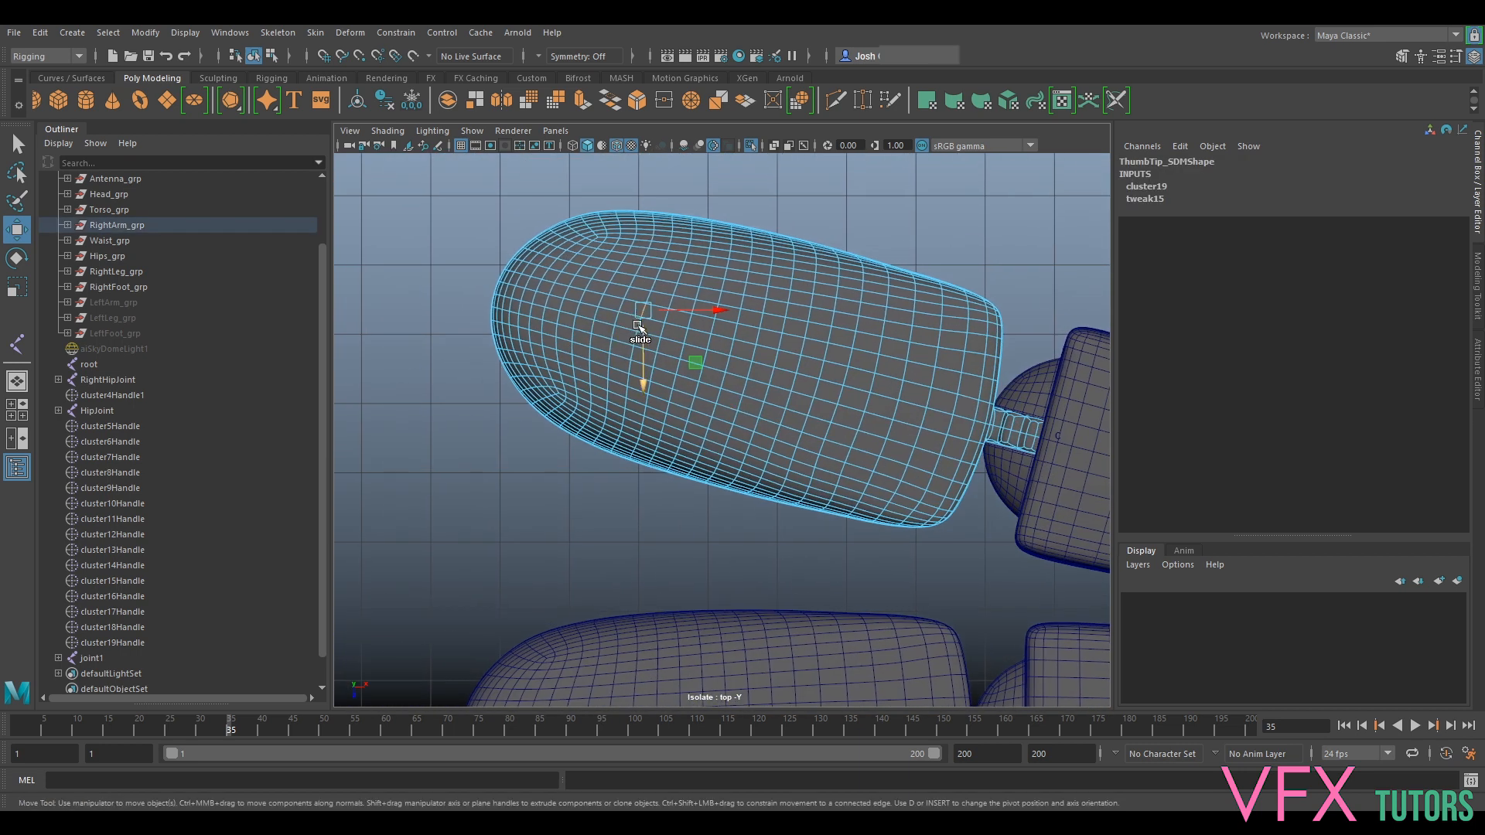
{"action": "key", "text": "q"}
{"action": "double_click", "coordinate": [638, 320]}
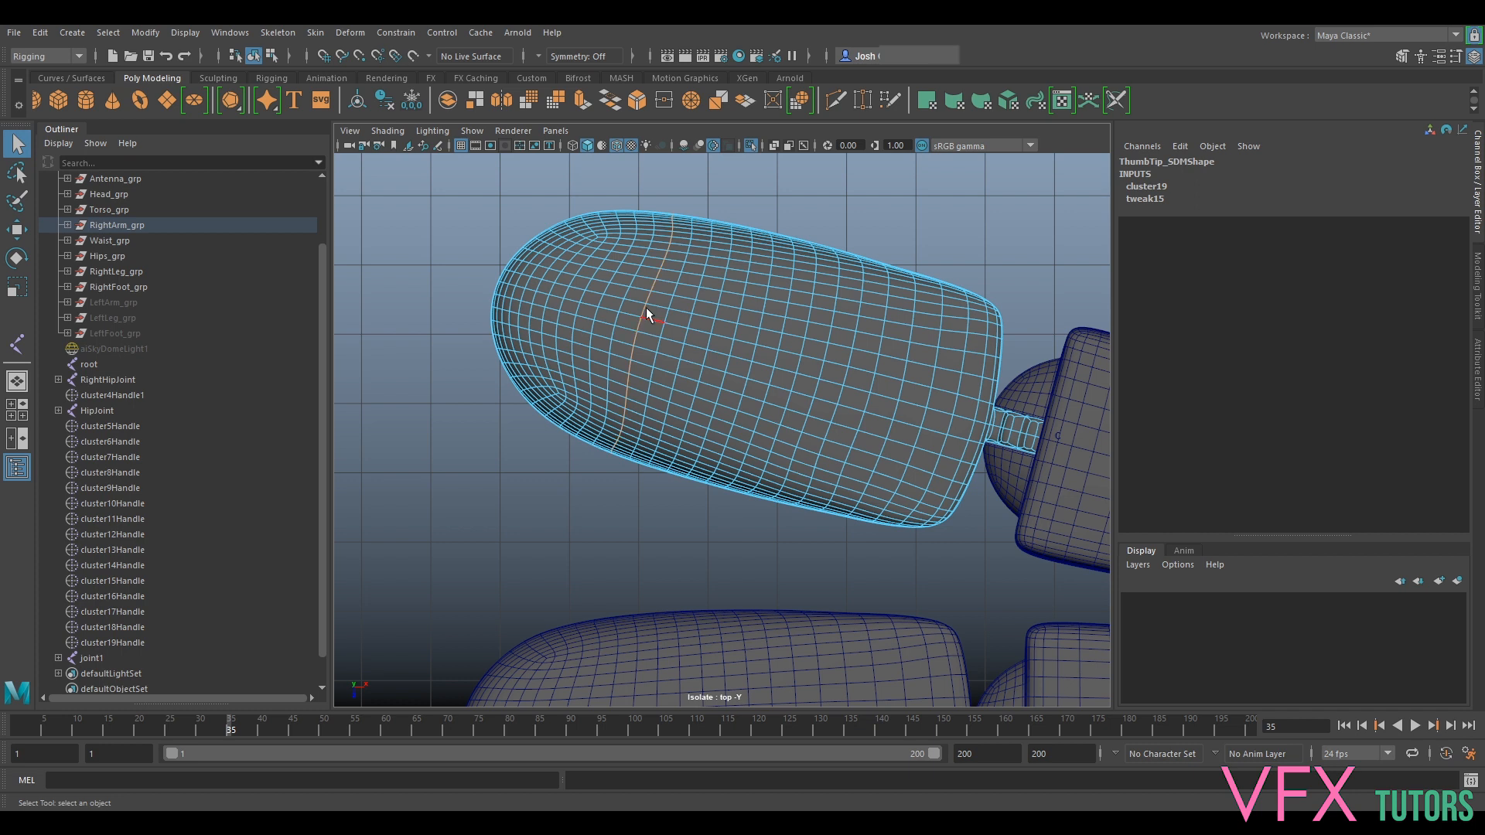
{"action": "left_click", "coordinate": [351, 33]}
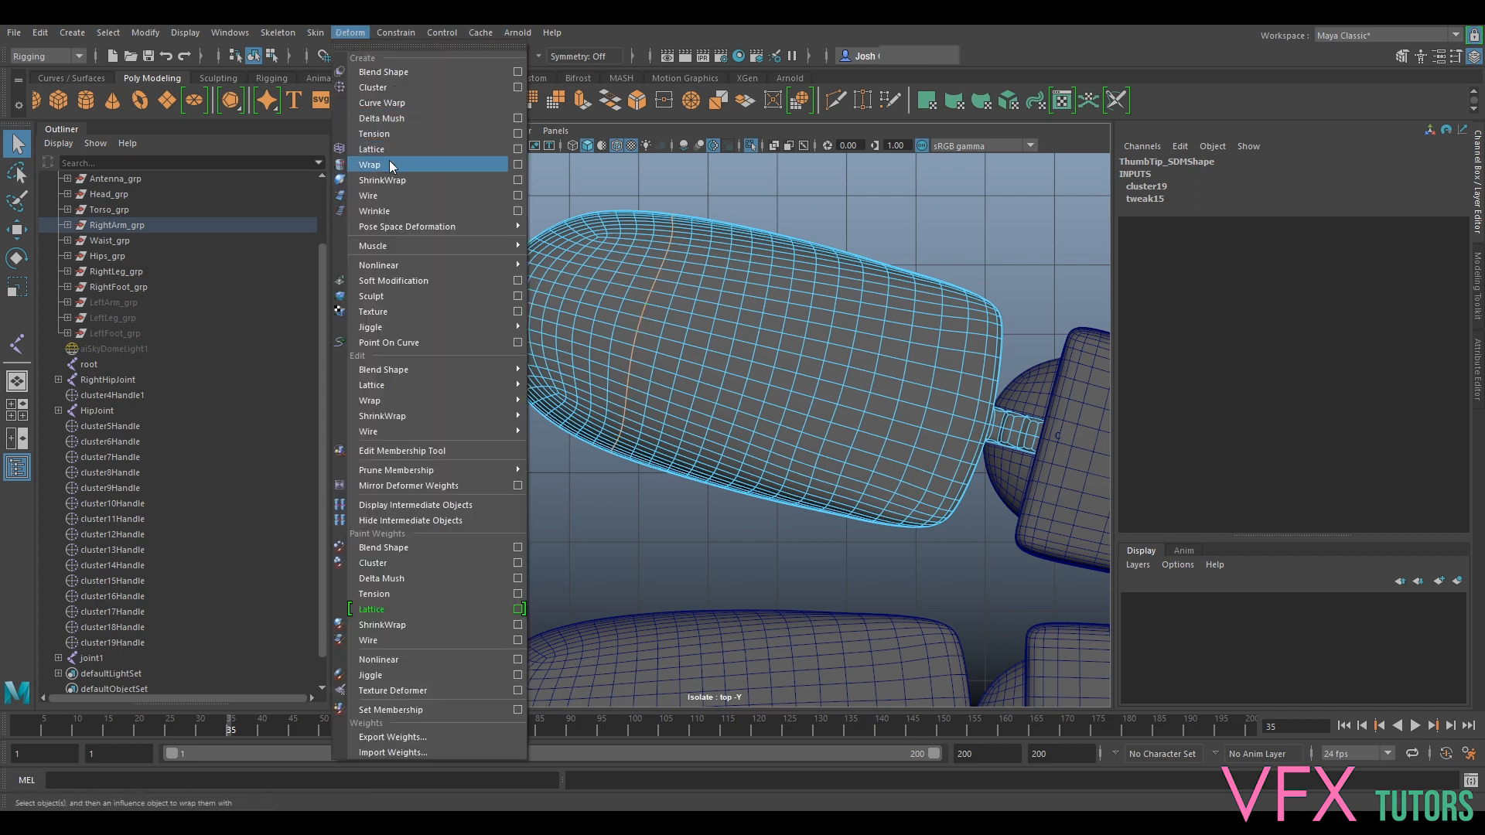
{"action": "left_click", "coordinate": [396, 86]}
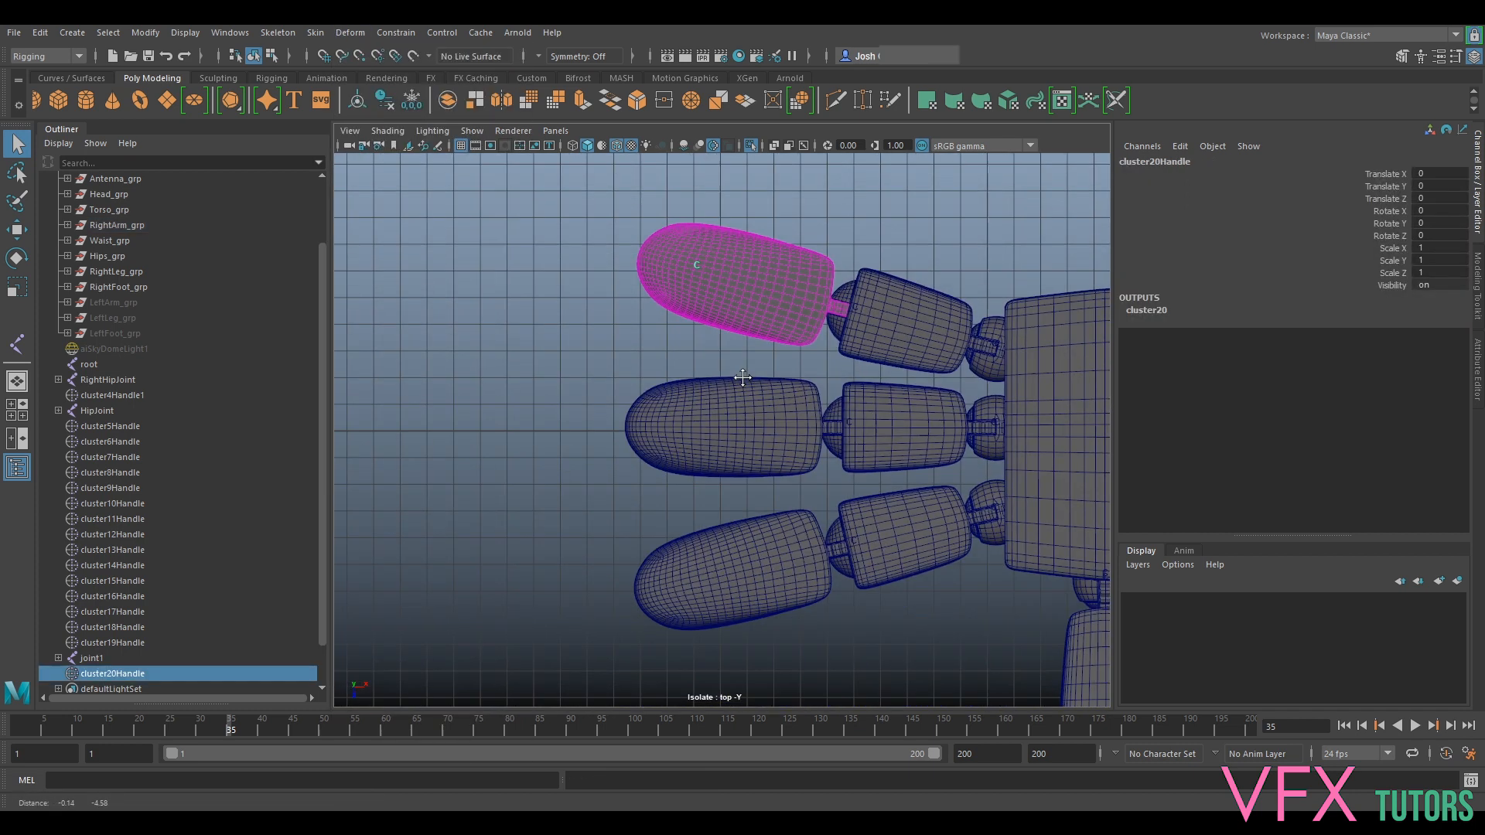
Create a cluster from an edge loop around the middle finger's tip segment.
{"action": "right_click_drag", "start_coordinate": [670, 365], "coordinate": [663, 392]}
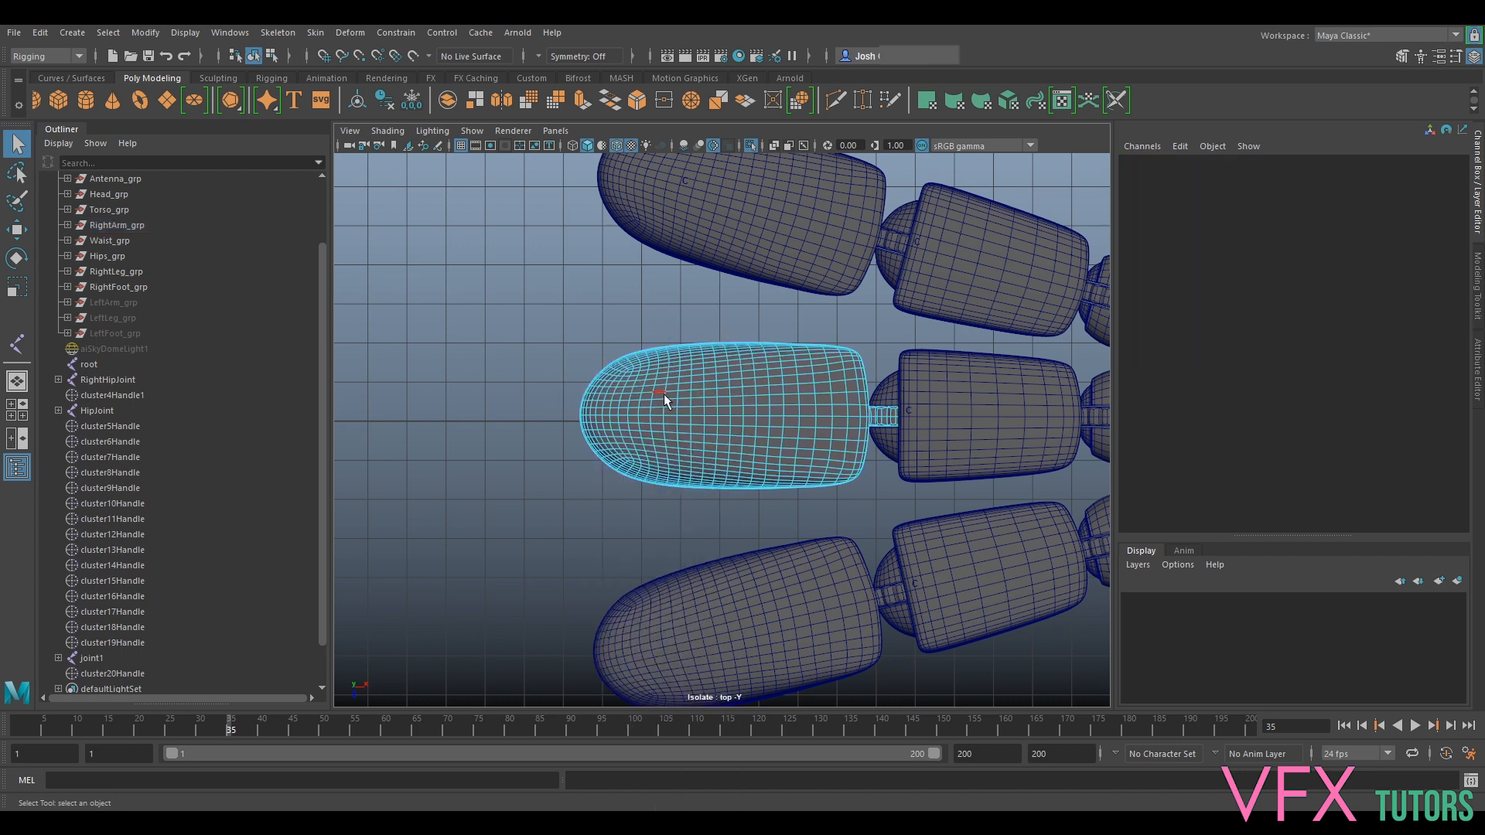
{"action": "scroll", "coordinate": [664, 393], "scroll_direction": "up", "scroll_amount": 4}
{"action": "double_click", "coordinate": [646, 400]}
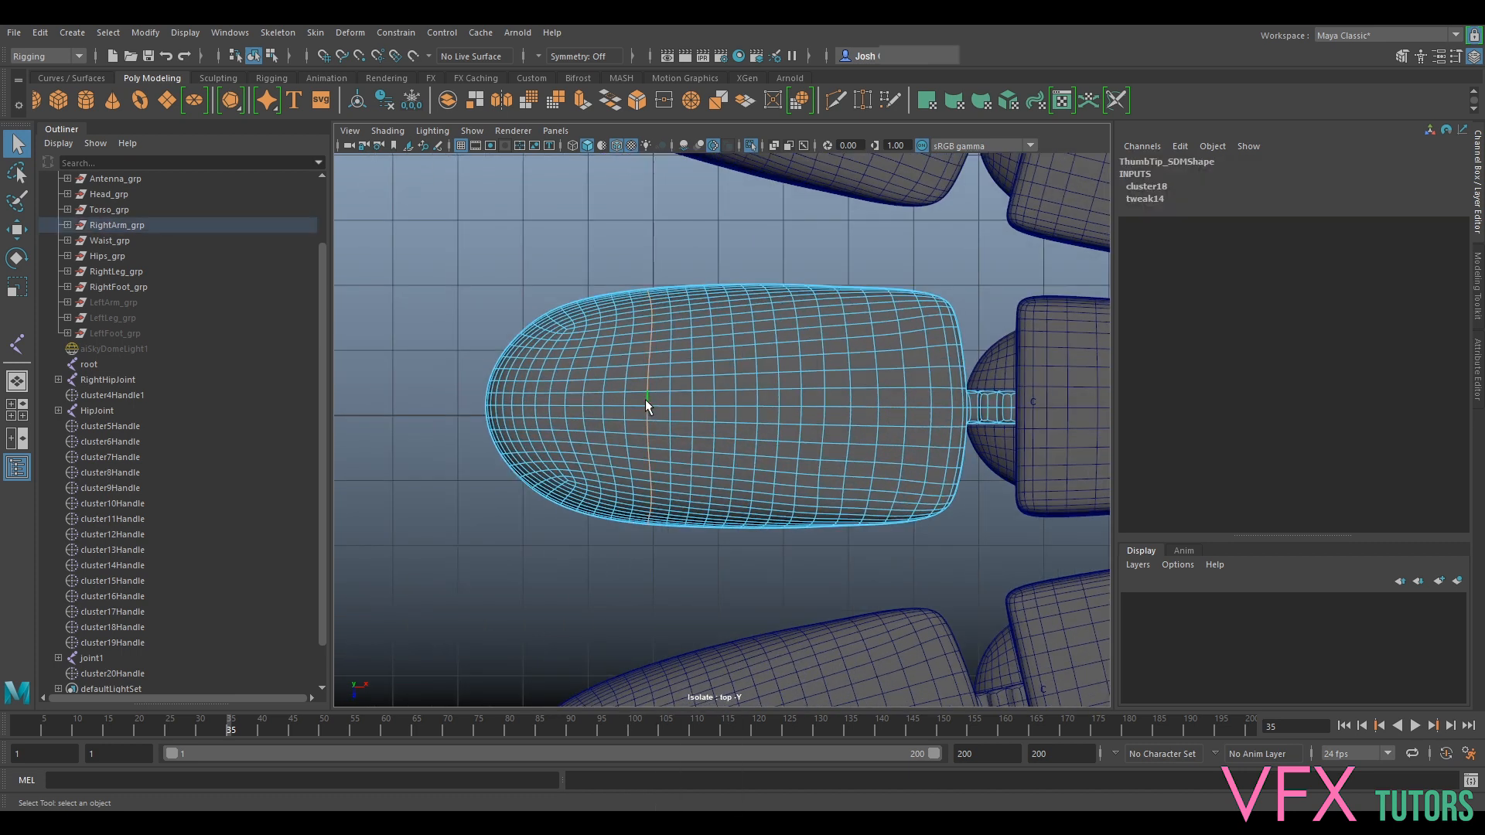
{"action": "key", "text": "g"}
Create a cluster from an edge loop around the tip segment of the finger nearest the thumb, and return to object mode.
{"action": "middle_click_drag", "start_coordinate": [792, 501], "coordinate": [747, 250], "text": "alt"}
{"action": "left_click", "coordinate": [715, 458]}
{"action": "right_click_drag", "start_coordinate": [664, 499], "coordinate": [664, 340]}
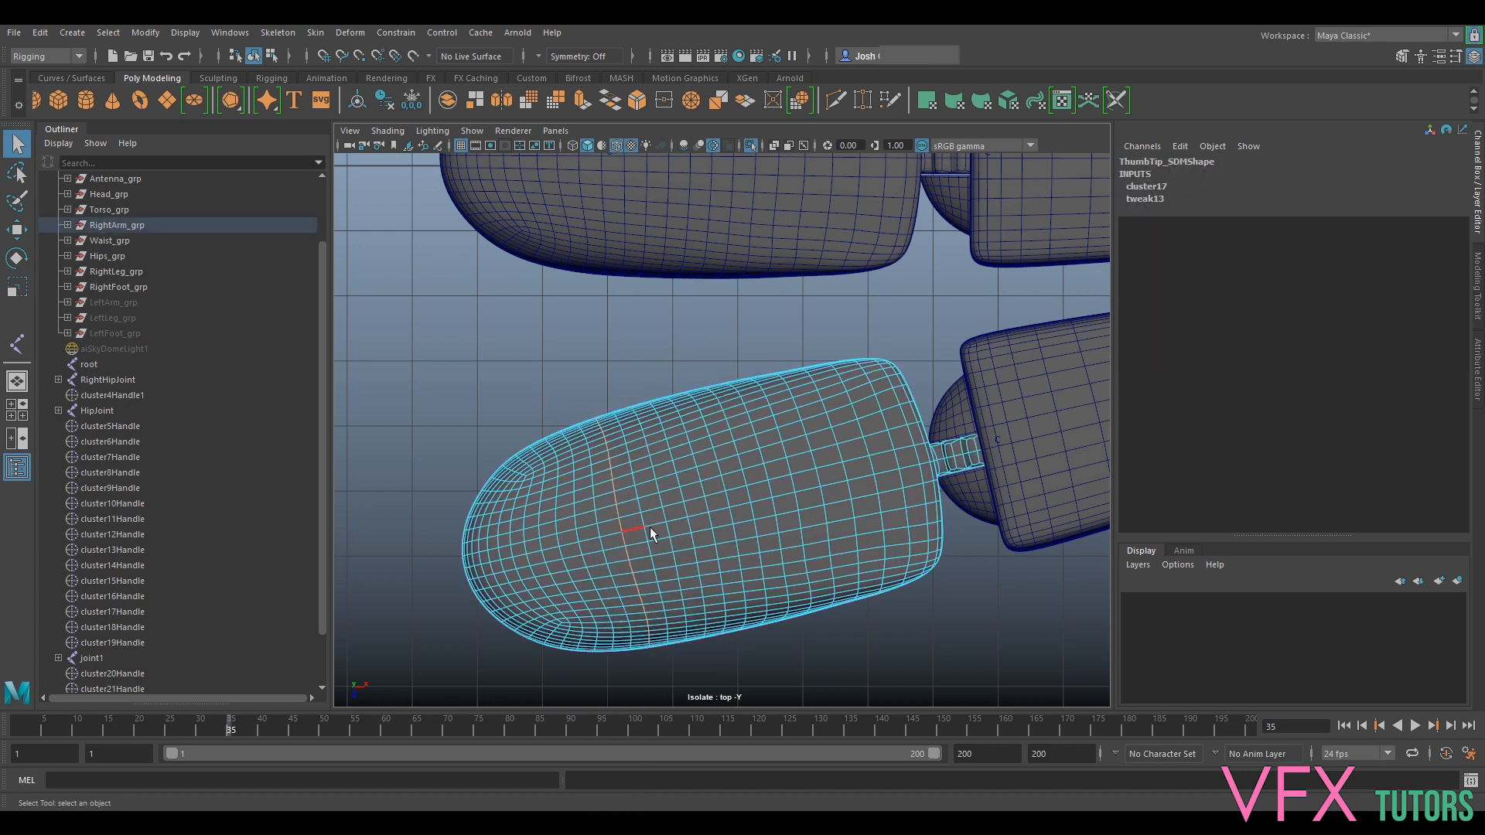
{"action": "key", "text": "g"}
{"action": "right_click_drag", "start_coordinate": [786, 380], "coordinate": [805, 349]}
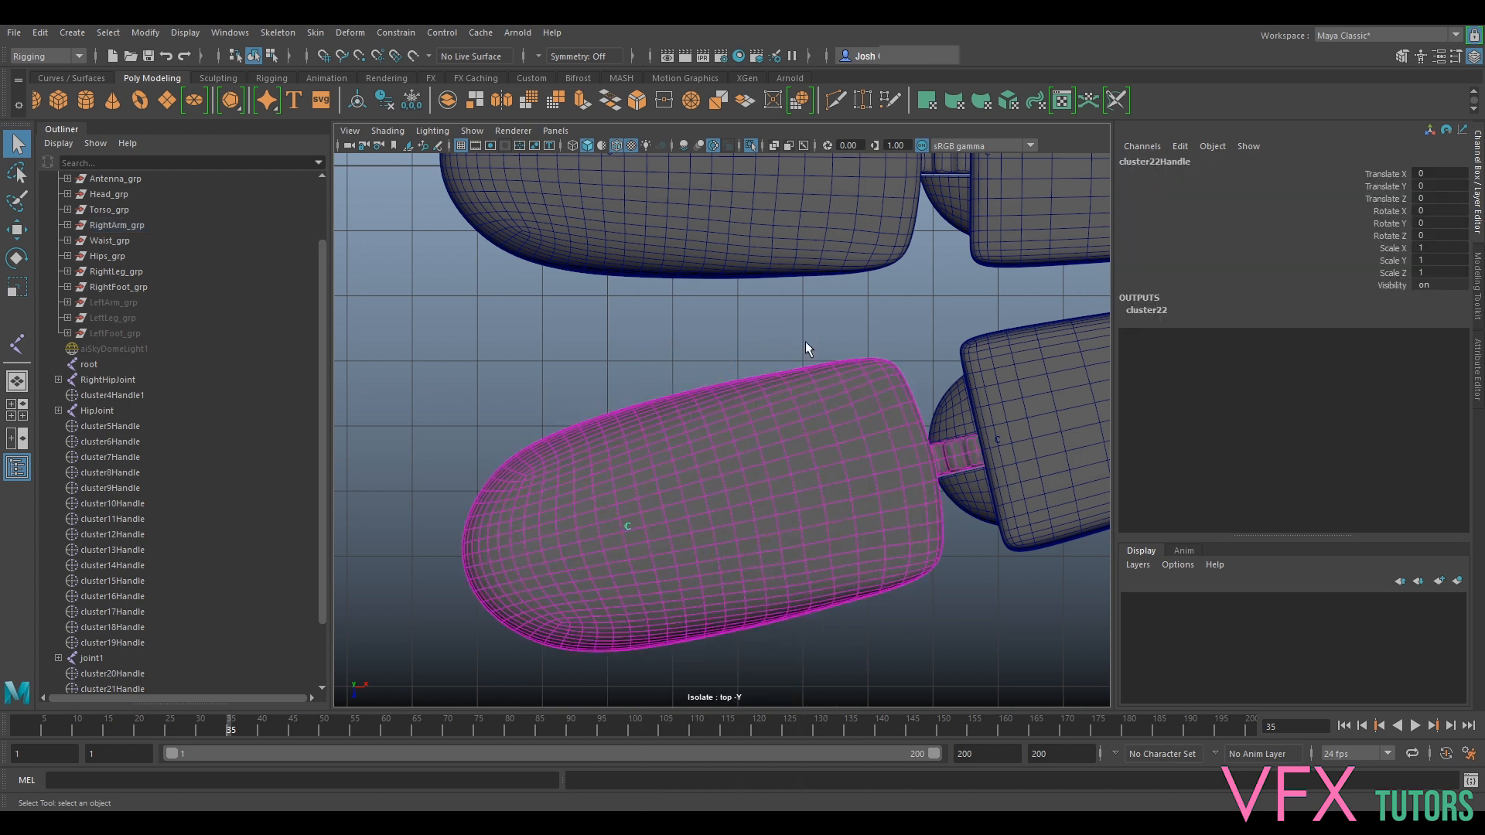
Hide polygons in the top view so only the joints and cluster handles remain around the fingers.
{"action": "left_click", "coordinate": [473, 131]}
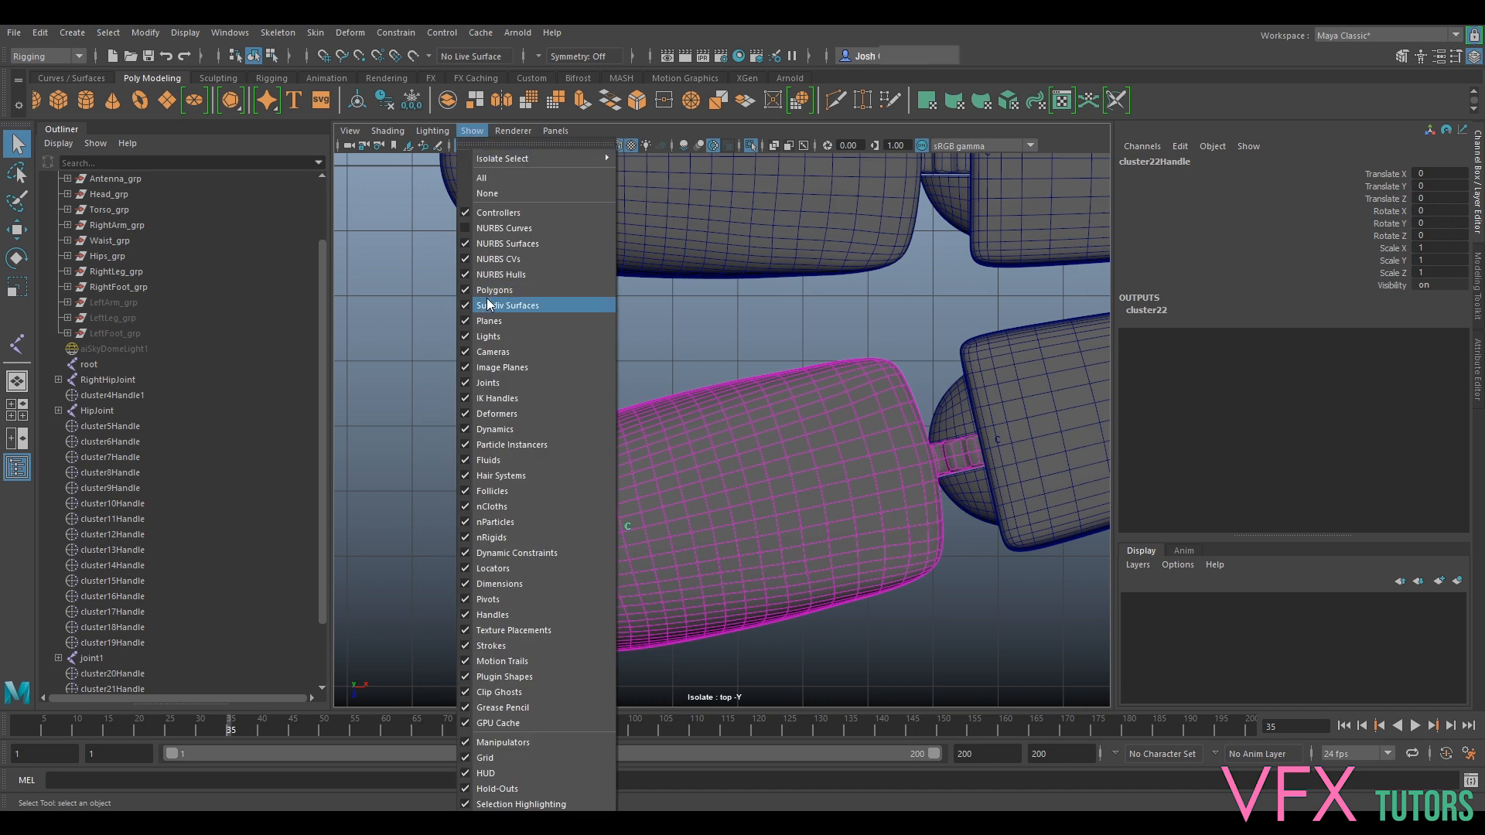
{"action": "left_click", "coordinate": [532, 297]}
{"action": "scroll", "coordinate": [769, 327], "scroll_direction": "down", "scroll_amount": 3}
{"action": "middle_click_drag", "start_coordinate": [769, 328], "coordinate": [758, 399], "text": "alt"}
{"action": "scroll", "coordinate": [758, 399], "scroll_direction": "up", "scroll_amount": 2}
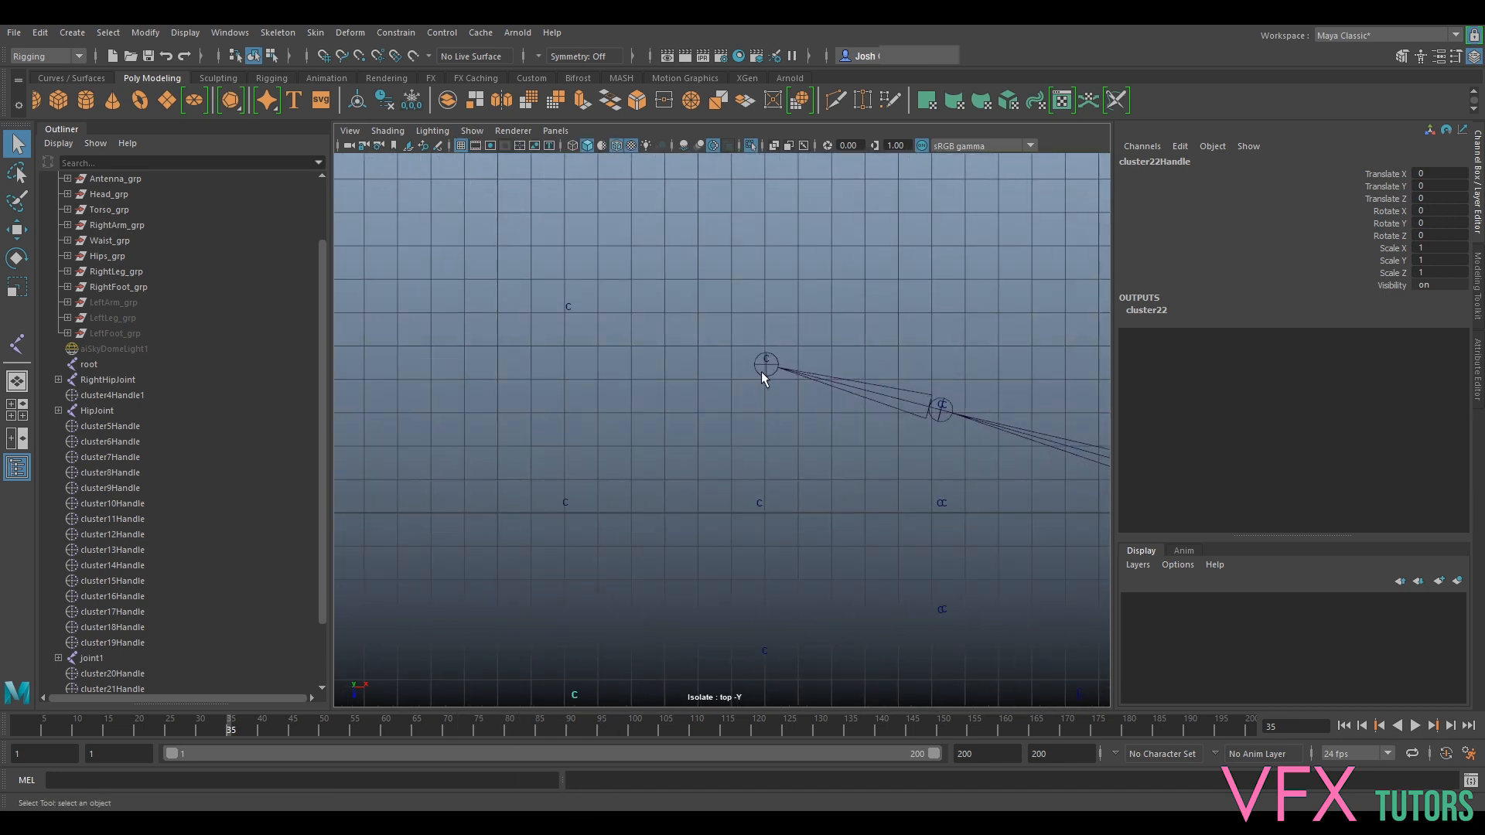
Try to extend the chain from its last finger joint to the new fingertip cluster with the Joint Tool, and undo the joint.
{"action": "left_click", "coordinate": [762, 372]}
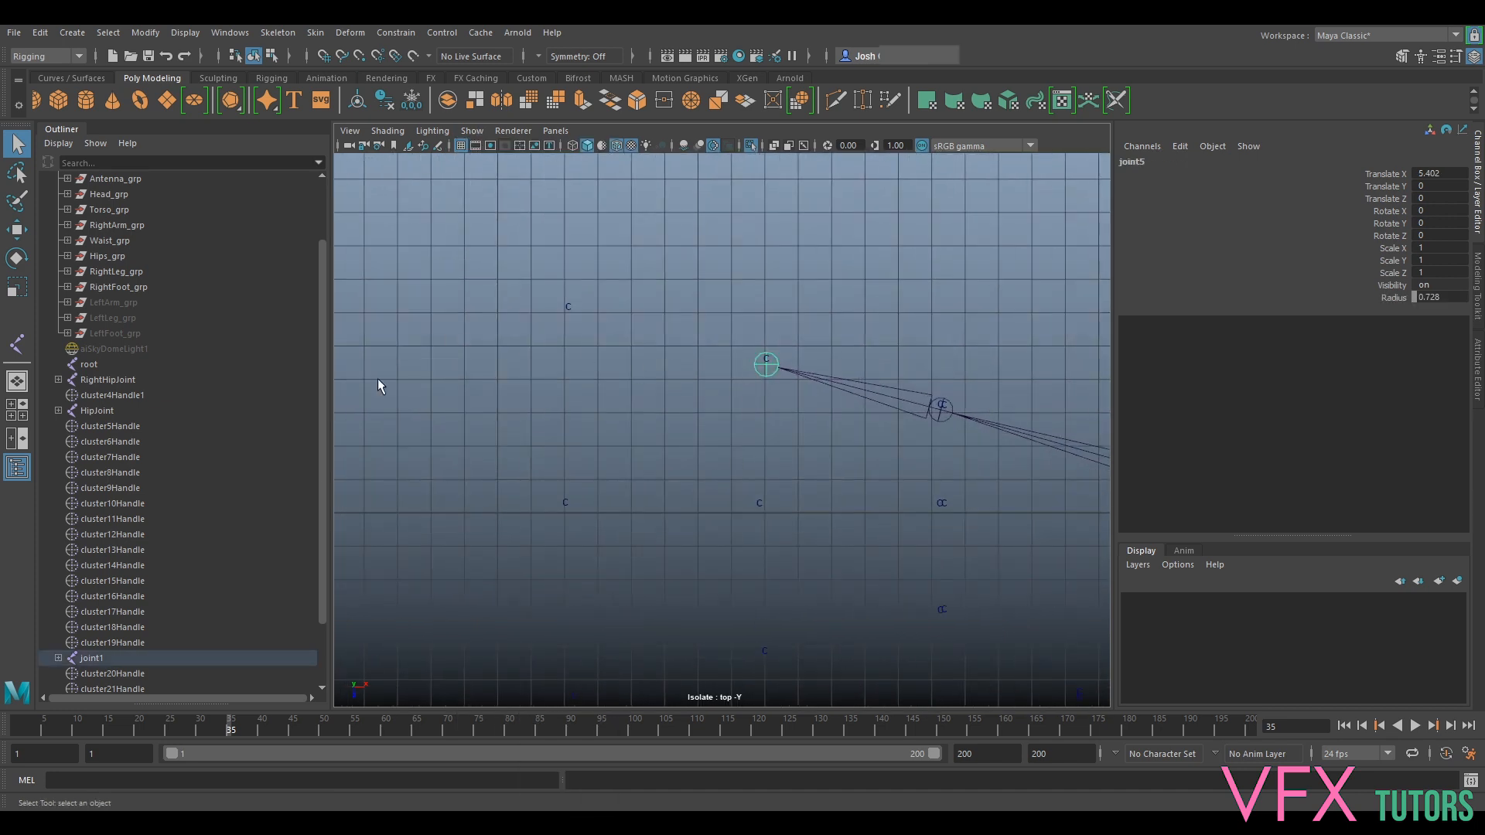
{"action": "left_click", "coordinate": [17, 345]}
{"action": "left_click", "coordinate": [566, 303]}
{"action": "key", "text": "ctrl+z"}
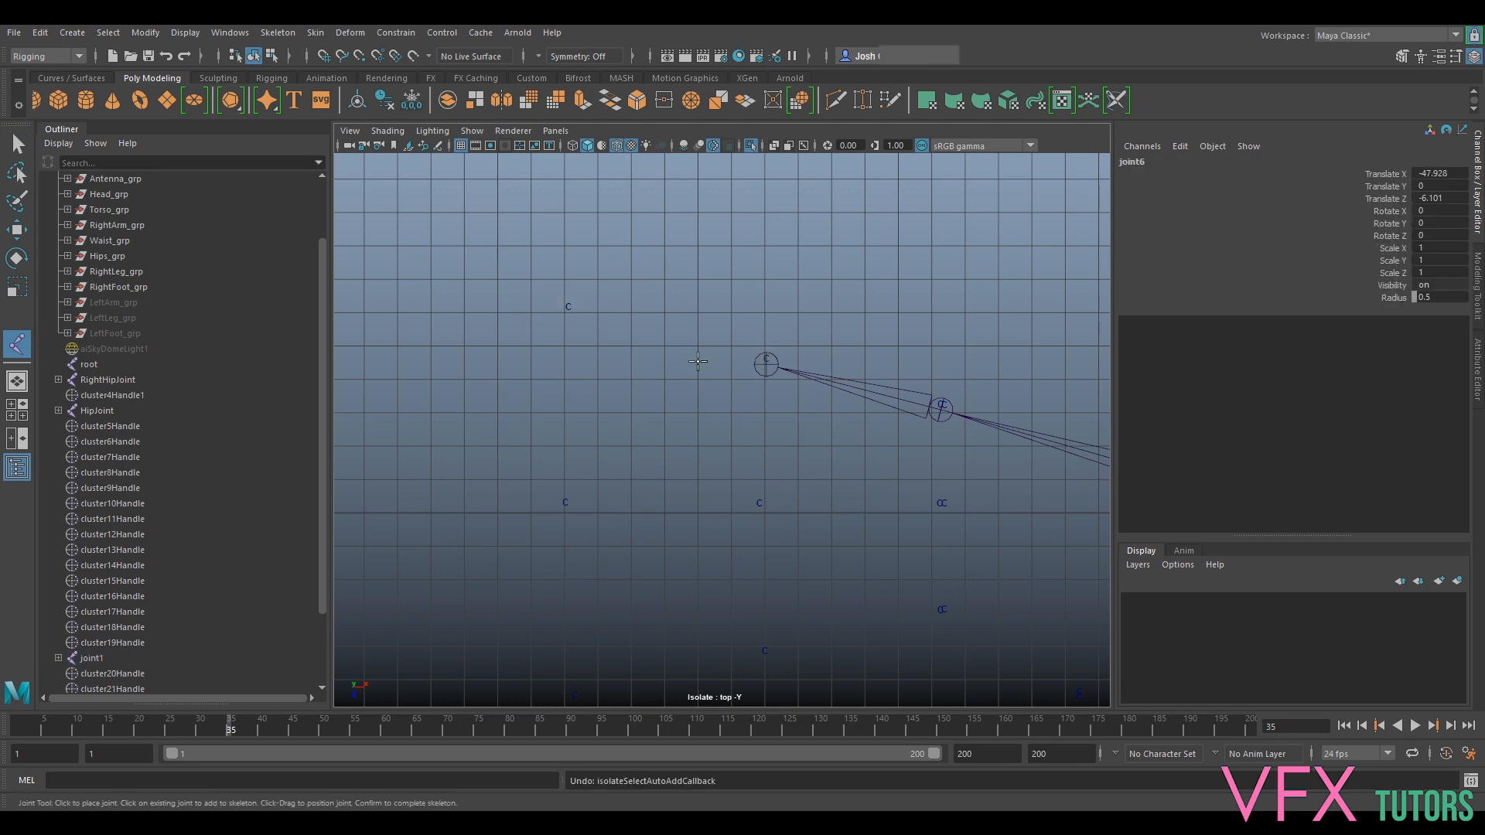
{"action": "key", "text": "a"}
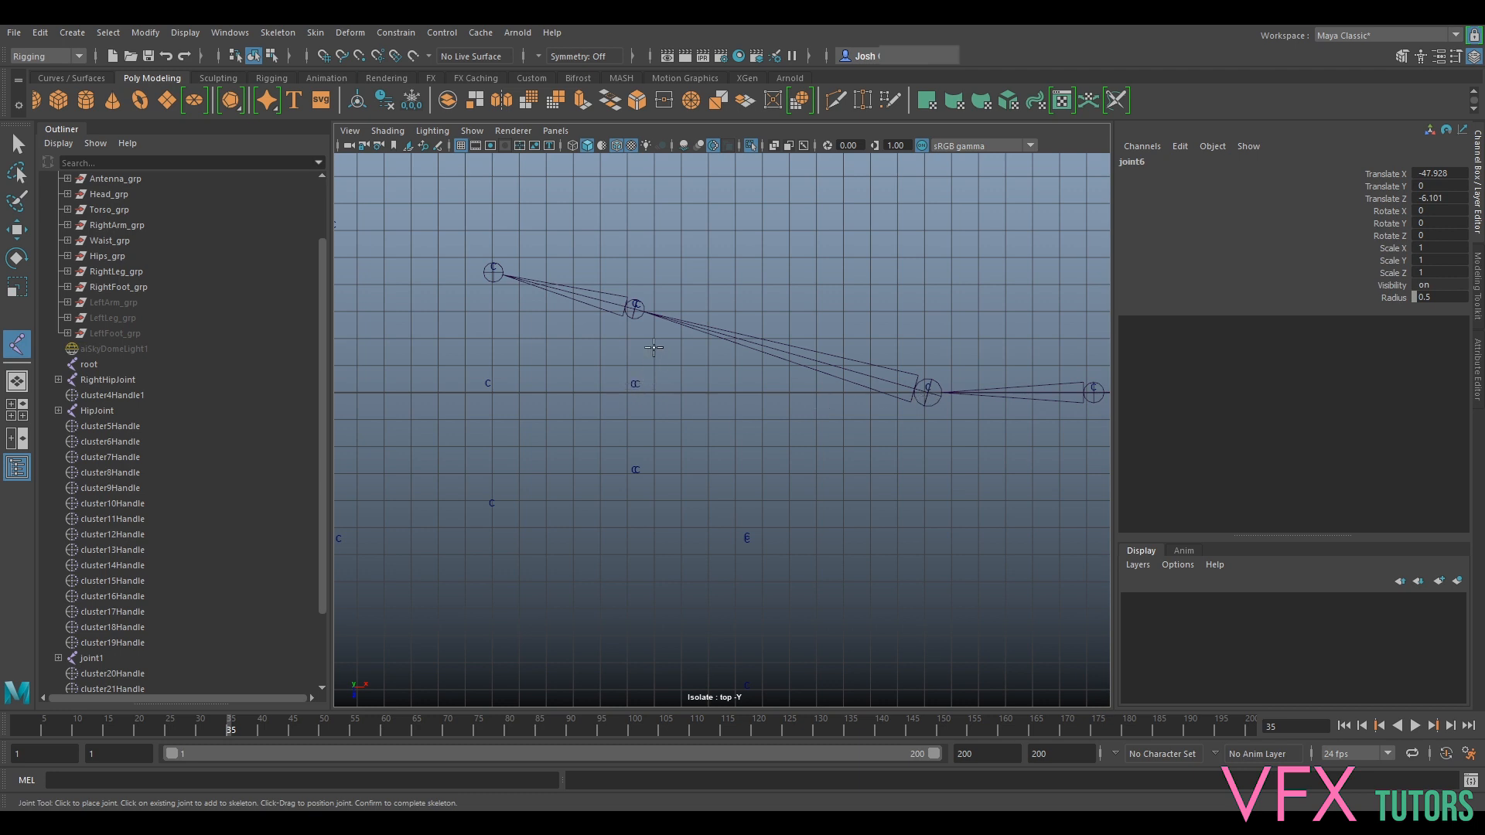
{"action": "scroll", "coordinate": [654, 348], "scroll_direction": "down", "scroll_amount": 3}
{"action": "middle_click_drag", "start_coordinate": [672, 385], "coordinate": [708, 367], "text": "alt"}
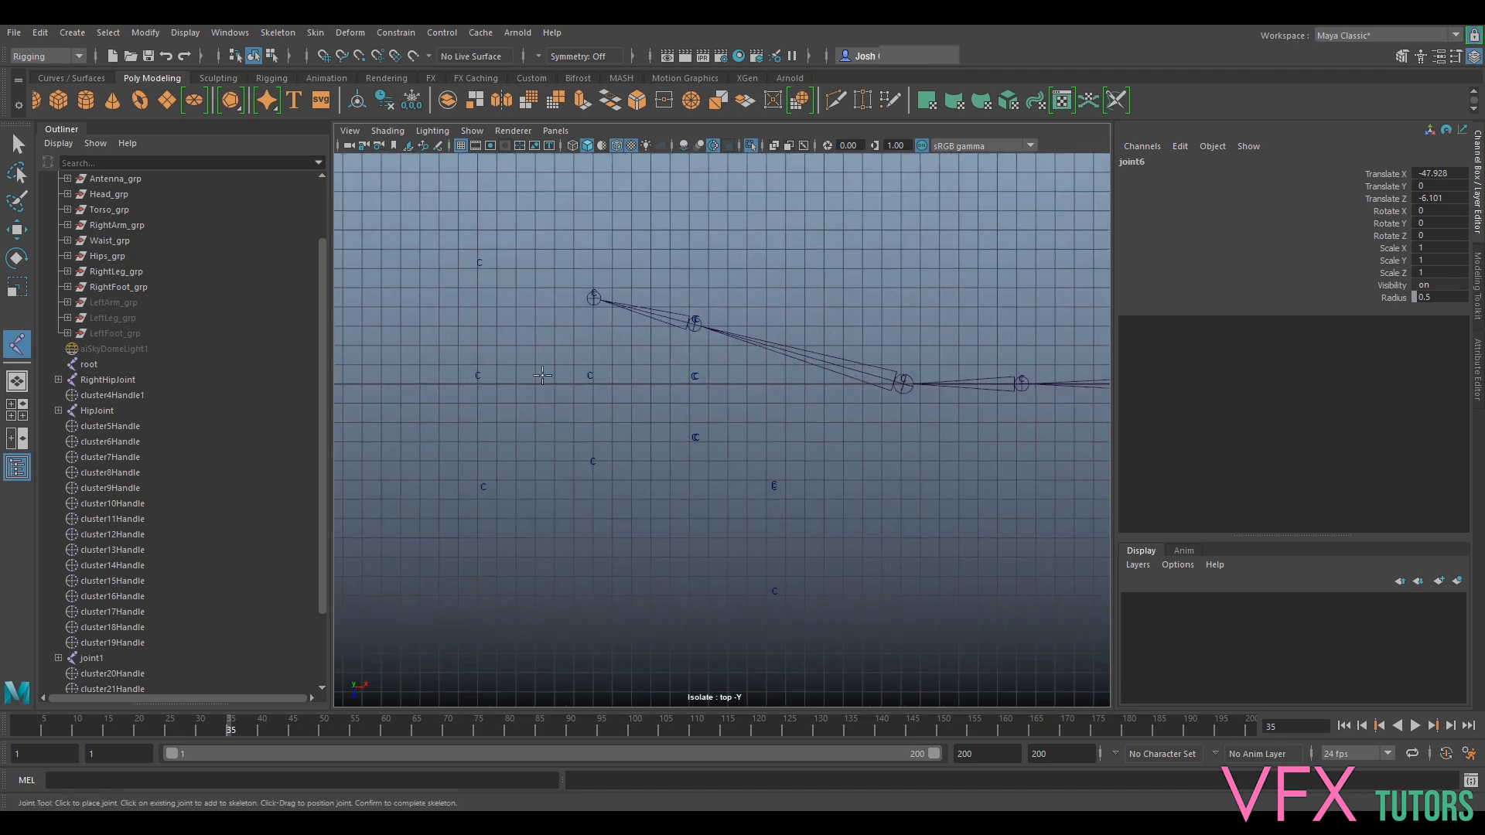
Leave the Joint Tool and delete the whole joint1 chain of the arm and finger.
{"action": "key", "text": "q"}
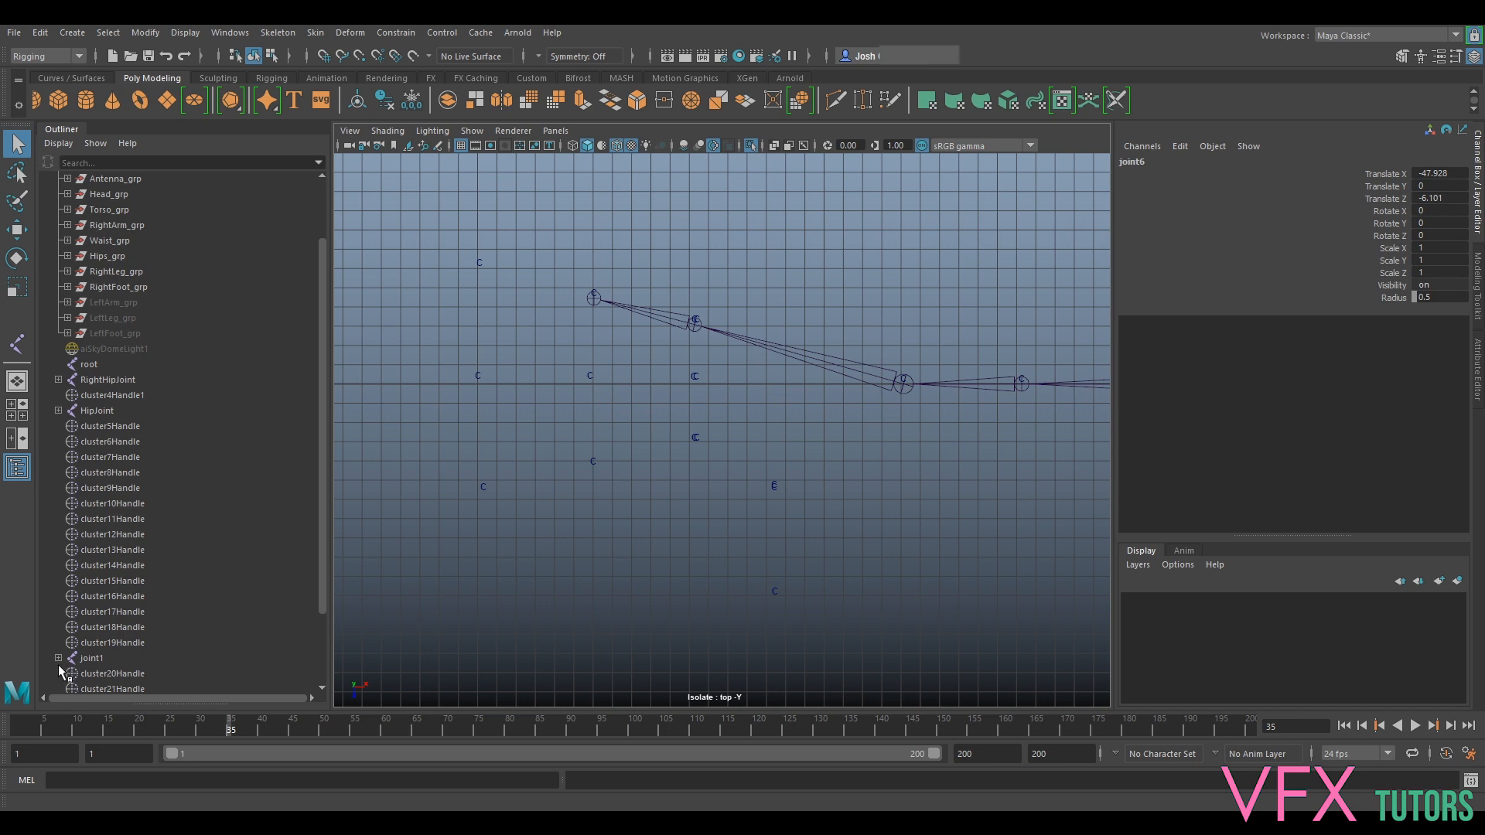
{"action": "left_click", "coordinate": [101, 654]}
{"action": "key", "text": "Delete"}
{"action": "middle_click_drag", "start_coordinate": [893, 524], "coordinate": [597, 508], "text": "alt"}
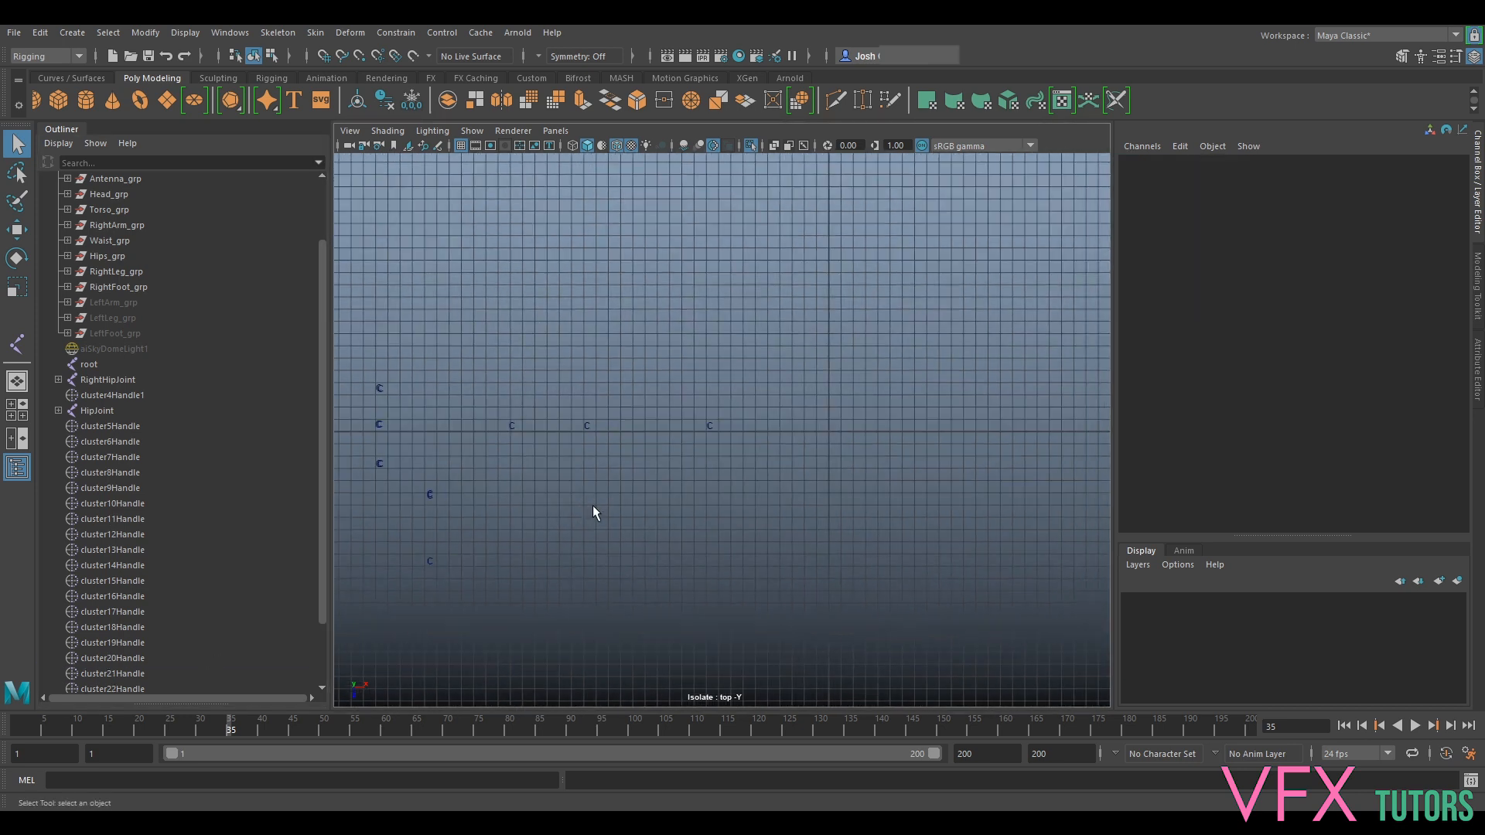
Place a separate arm chain of three joints snapped at the shoulder, elbow and wrist clusters, and finish the chain.
{"action": "left_click", "coordinate": [17, 342]}
{"action": "middle_click_drag", "start_coordinate": [705, 425], "coordinate": [830, 414], "text": "alt"}
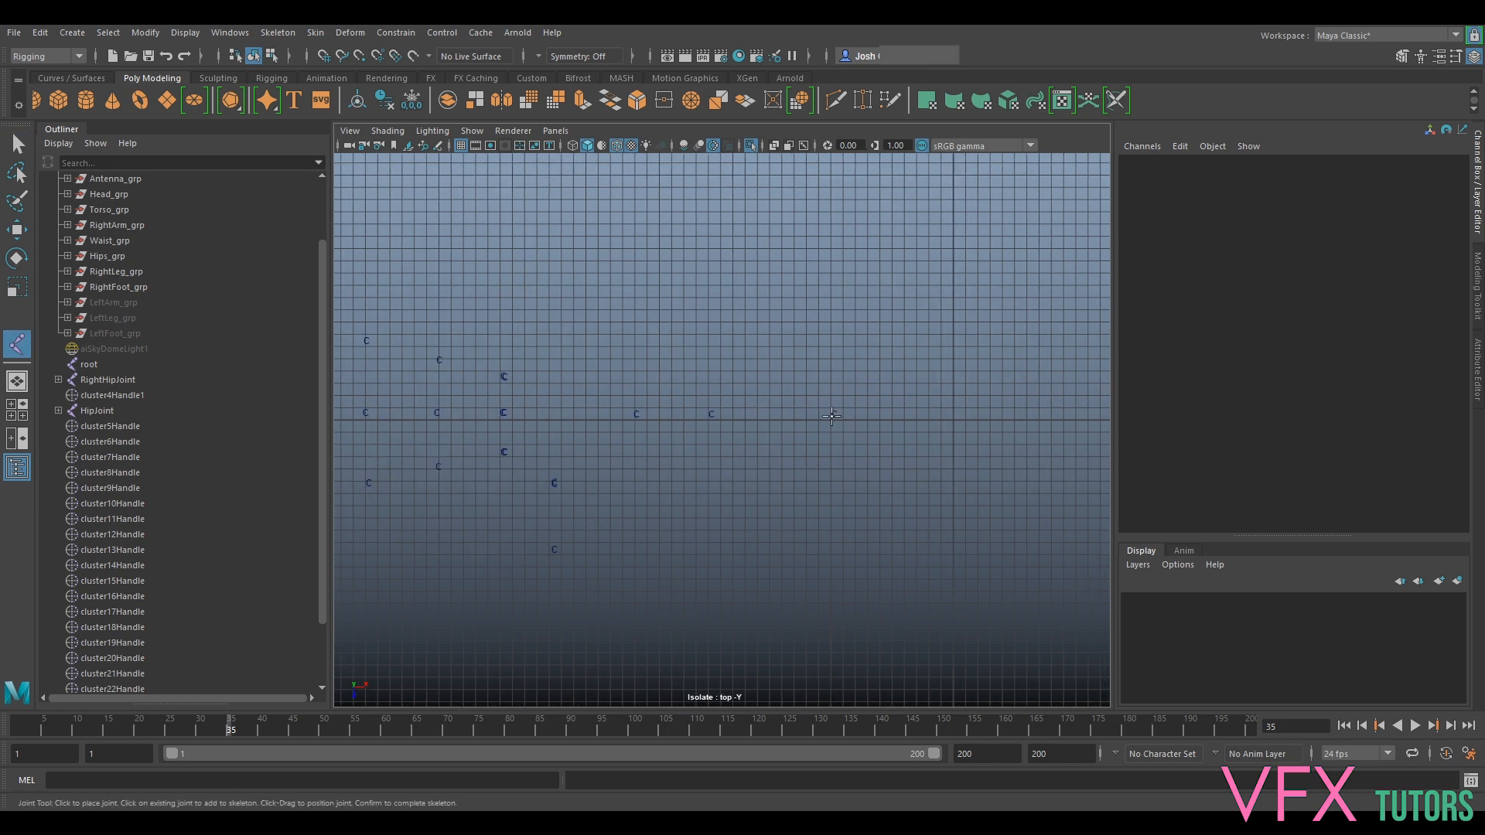
{"action": "key", "text": "v"}
{"action": "left_click", "coordinate": [834, 416]}
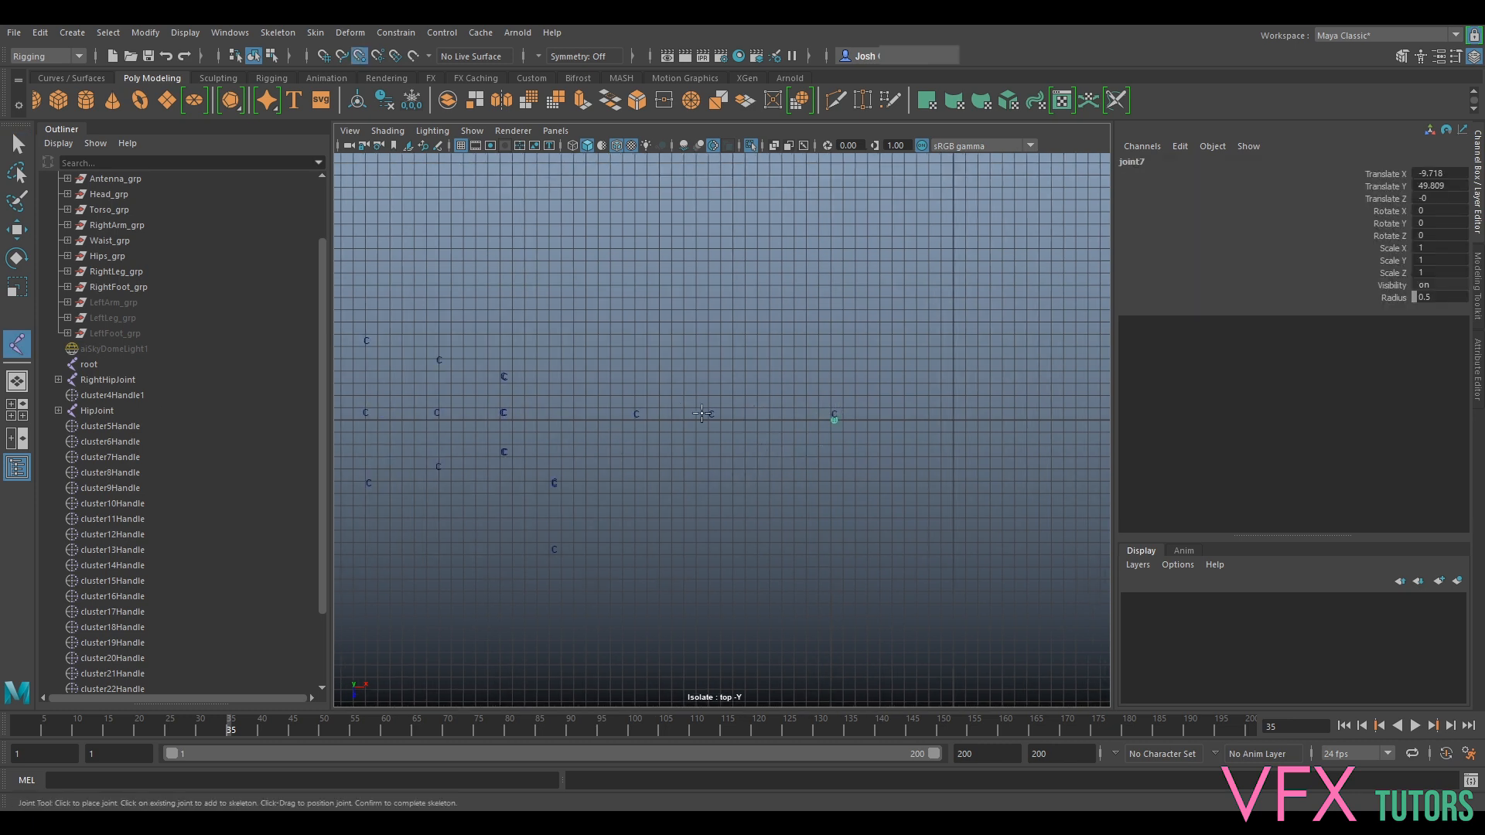
{"action": "left_click", "coordinate": [712, 418]}
{"action": "left_click", "coordinate": [638, 418]}
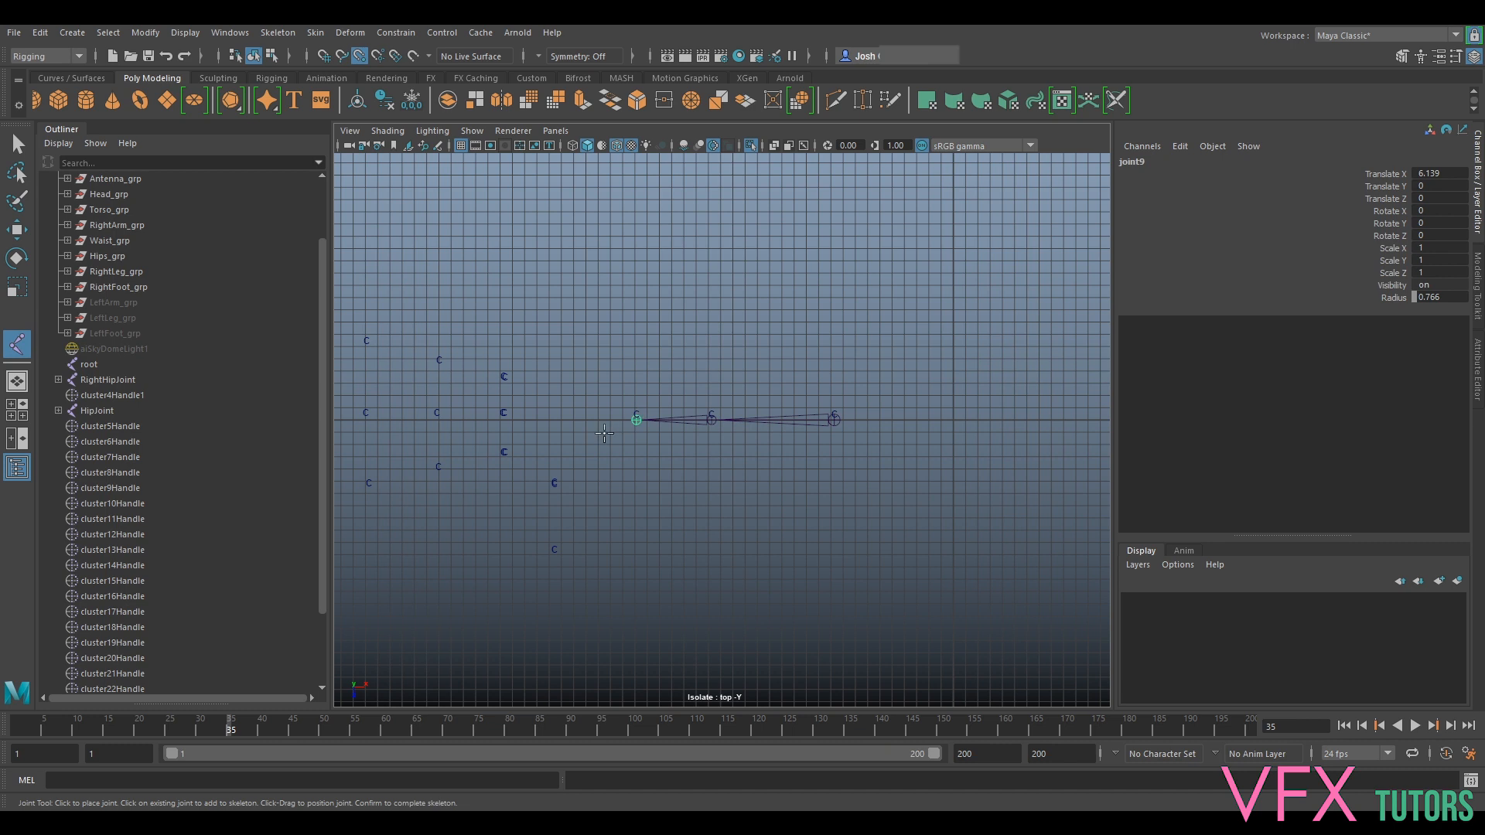
{"action": "middle_click_drag", "start_coordinate": [556, 436], "coordinate": [827, 372], "text": "alt"}
{"action": "key", "text": "Return"}
{"action": "left_click", "coordinate": [904, 416]}
Turn polygon display back on in the top view and frame the thumb.
{"action": "scroll", "coordinate": [702, 362], "scroll_direction": "up", "scroll_amount": 3}
{"action": "scroll", "coordinate": [859, 418], "scroll_direction": "up", "scroll_amount": 1}
{"action": "middle_click_drag", "start_coordinate": [892, 461], "coordinate": [813, 412], "text": "alt"}
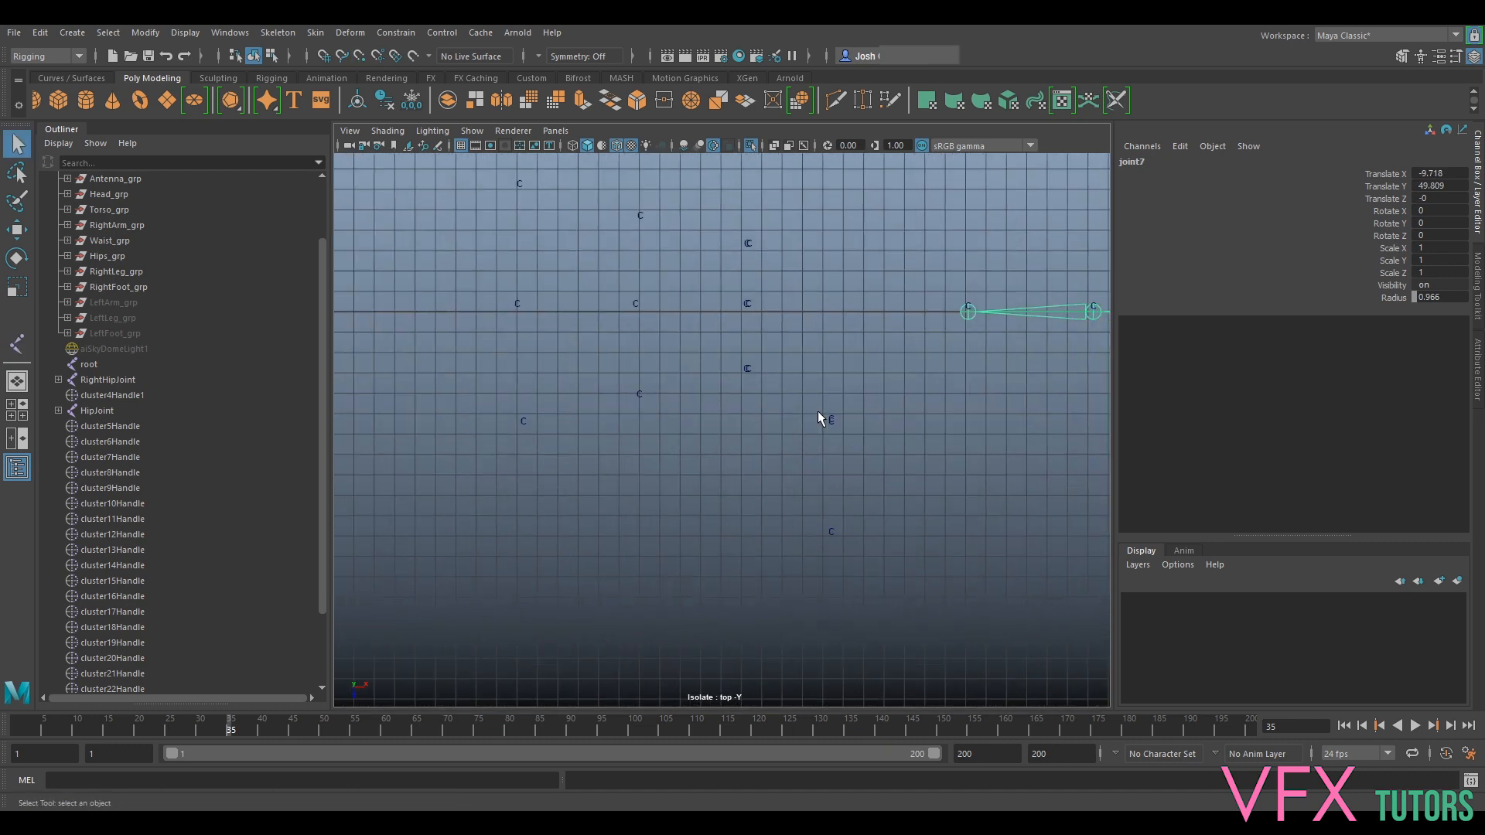
{"action": "scroll", "coordinate": [848, 498], "scroll_direction": "down", "scroll_amount": 1}
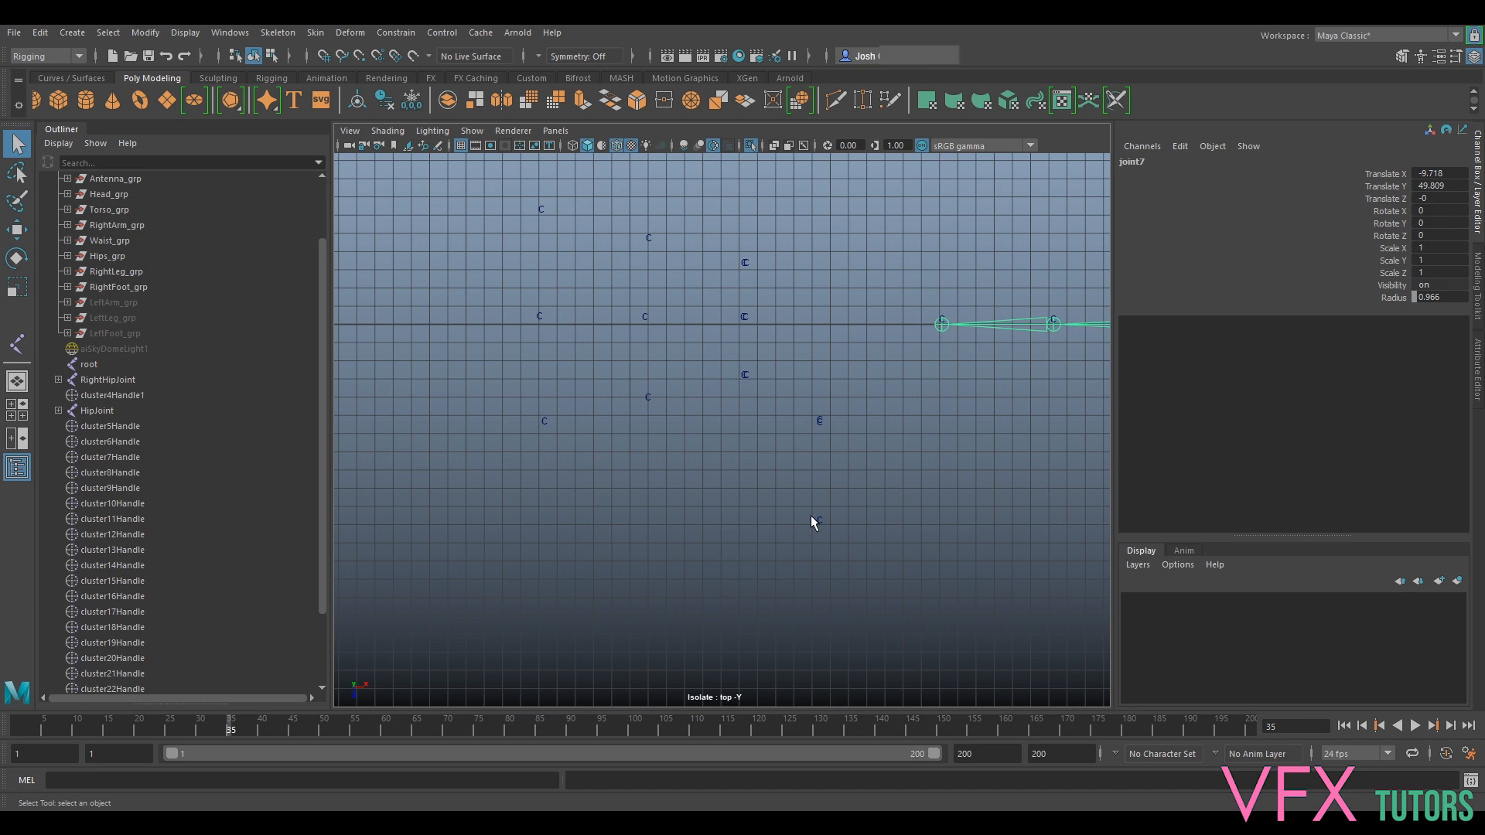
{"action": "left_click", "coordinate": [473, 131]}
{"action": "left_click", "coordinate": [499, 292]}
{"action": "middle_click_drag", "start_coordinate": [887, 513], "coordinate": [832, 361], "text": "alt"}
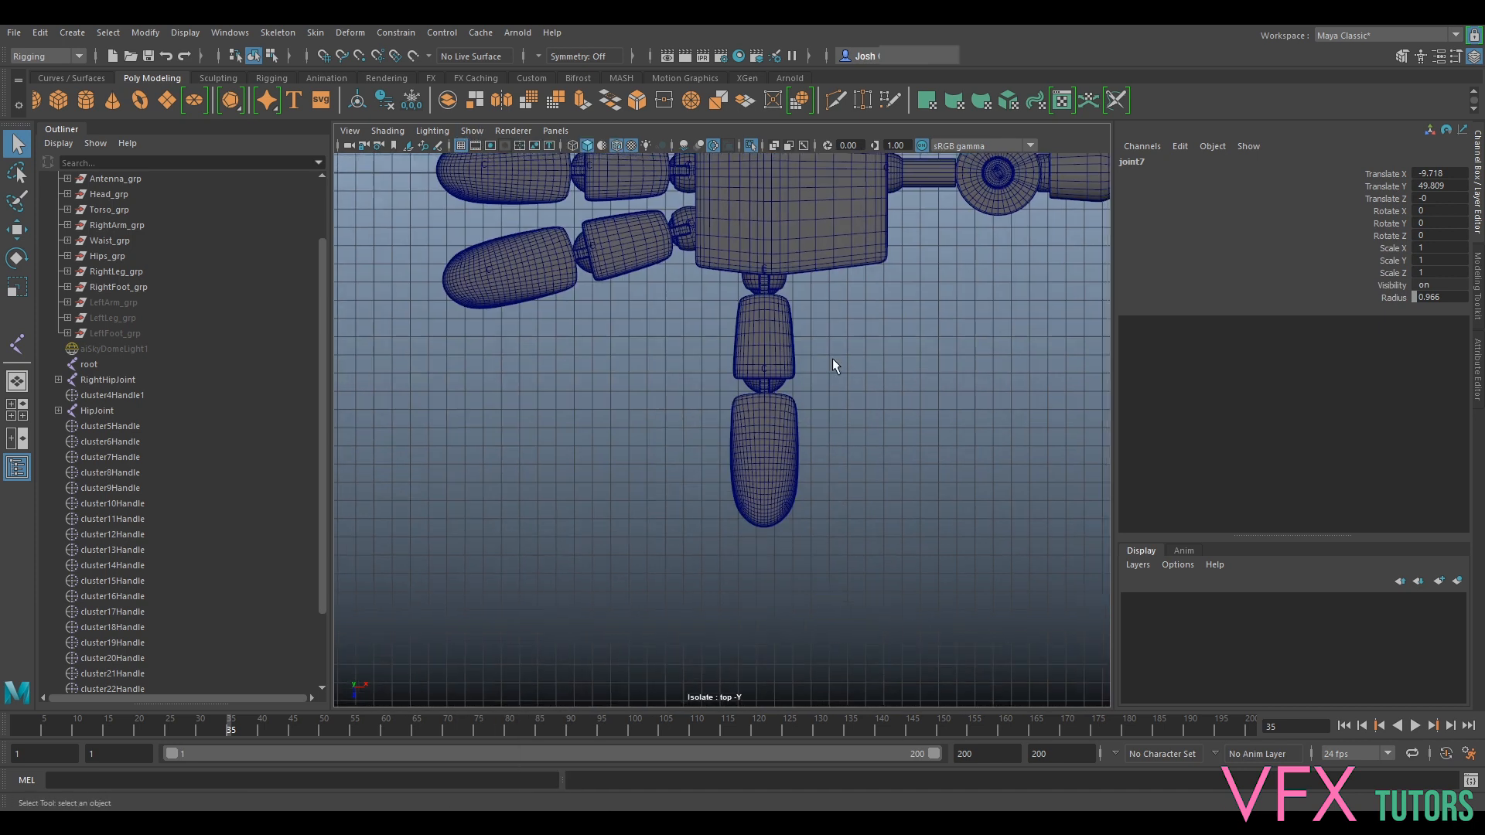
{"action": "scroll", "coordinate": [832, 360], "scroll_direction": "up", "scroll_amount": 1}
Create a cluster from an edge loop near the end of the thumb's tip segment, and return to object mode.
{"action": "left_click", "coordinate": [787, 463]}
{"action": "right_click_drag", "start_coordinate": [786, 462], "coordinate": [786, 340]}
{"action": "scroll", "coordinate": [804, 495], "scroll_direction": "up", "scroll_amount": 2}
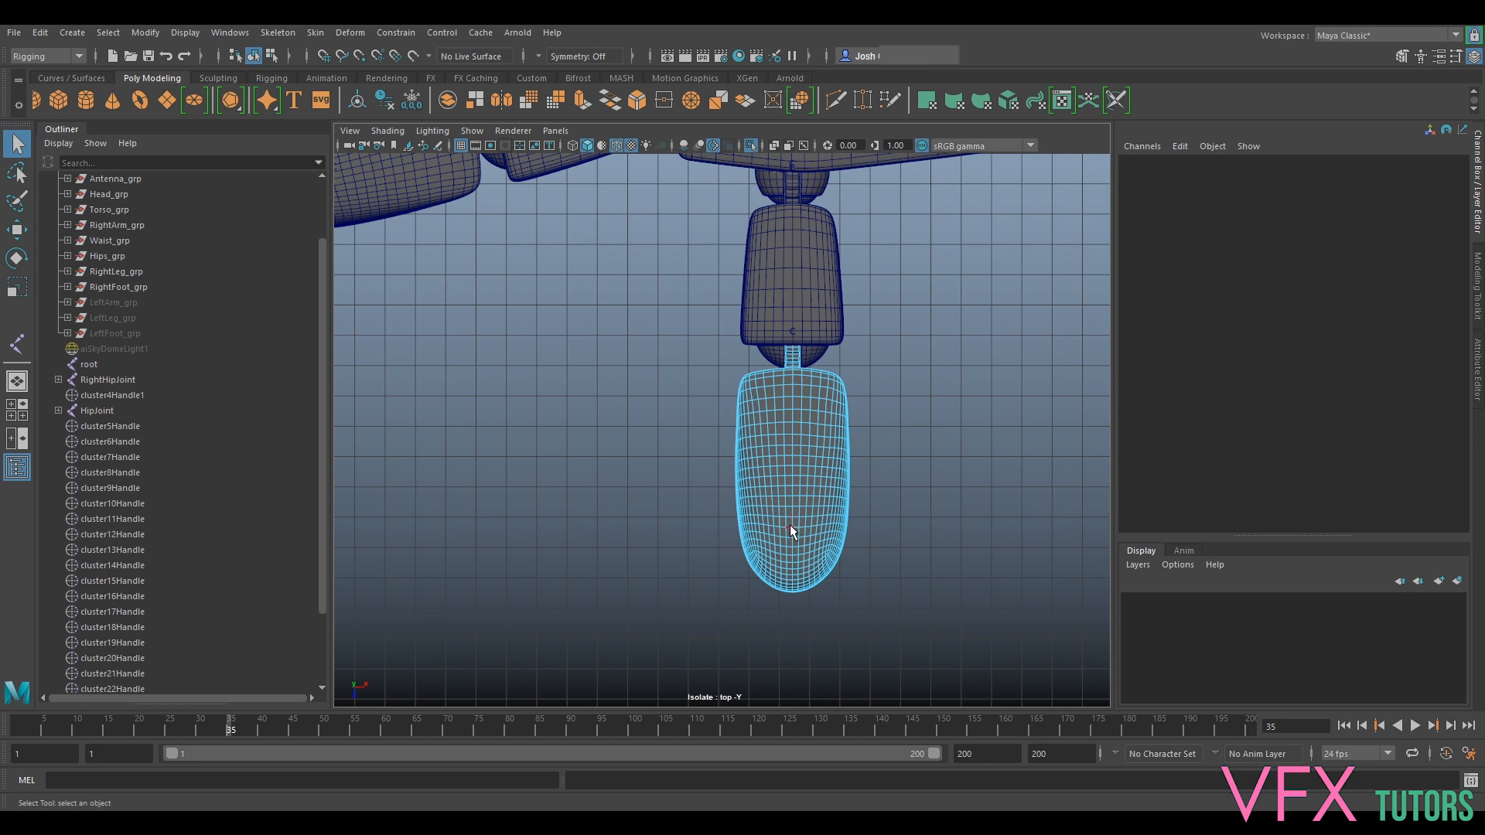
{"action": "double_click", "coordinate": [790, 525]}
{"action": "left_click", "coordinate": [350, 33]}
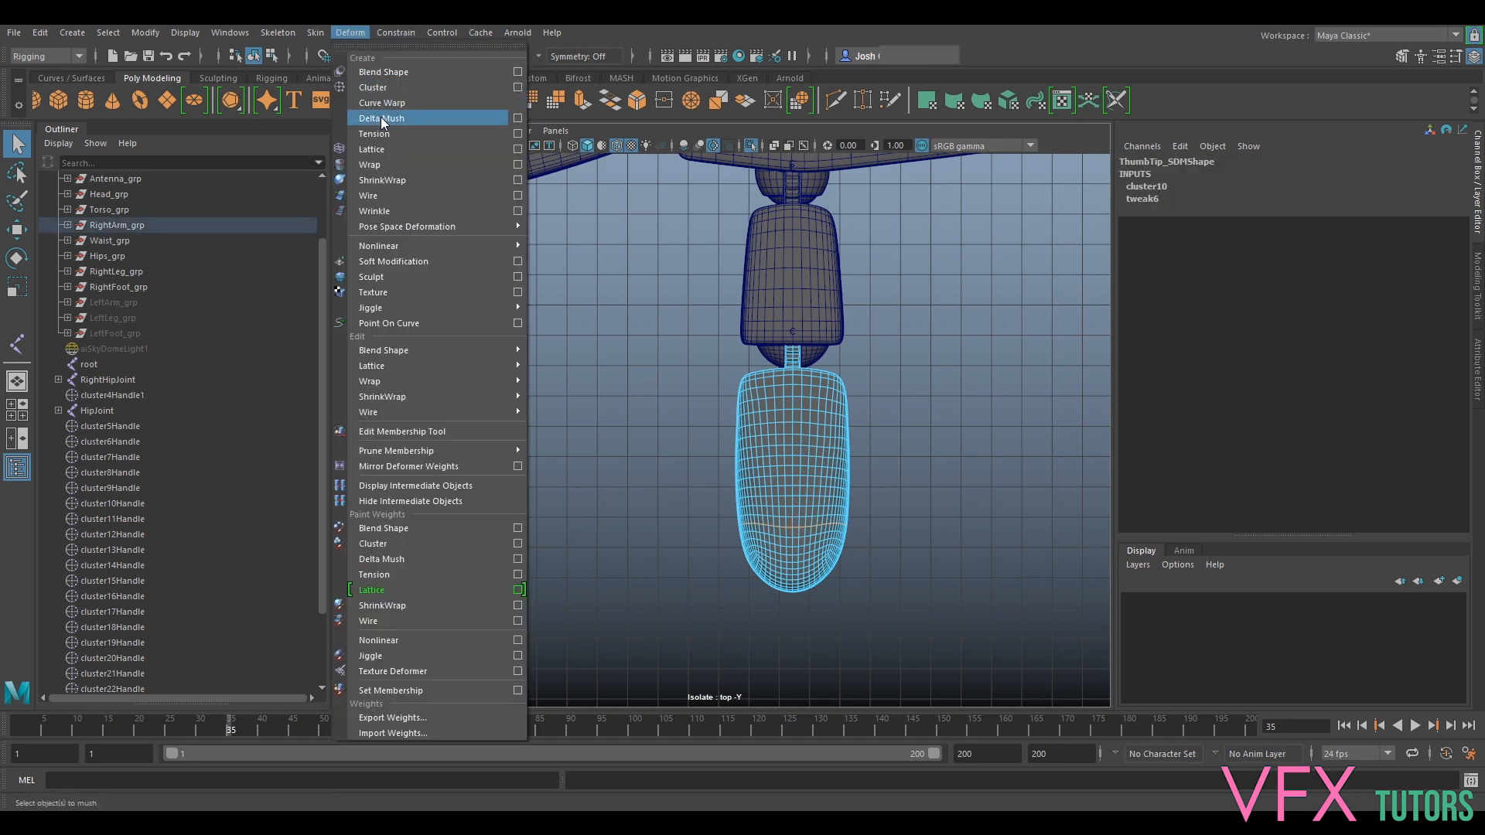
{"action": "left_click", "coordinate": [382, 86]}
{"action": "right_click_drag", "start_coordinate": [805, 382], "coordinate": [835, 358]}
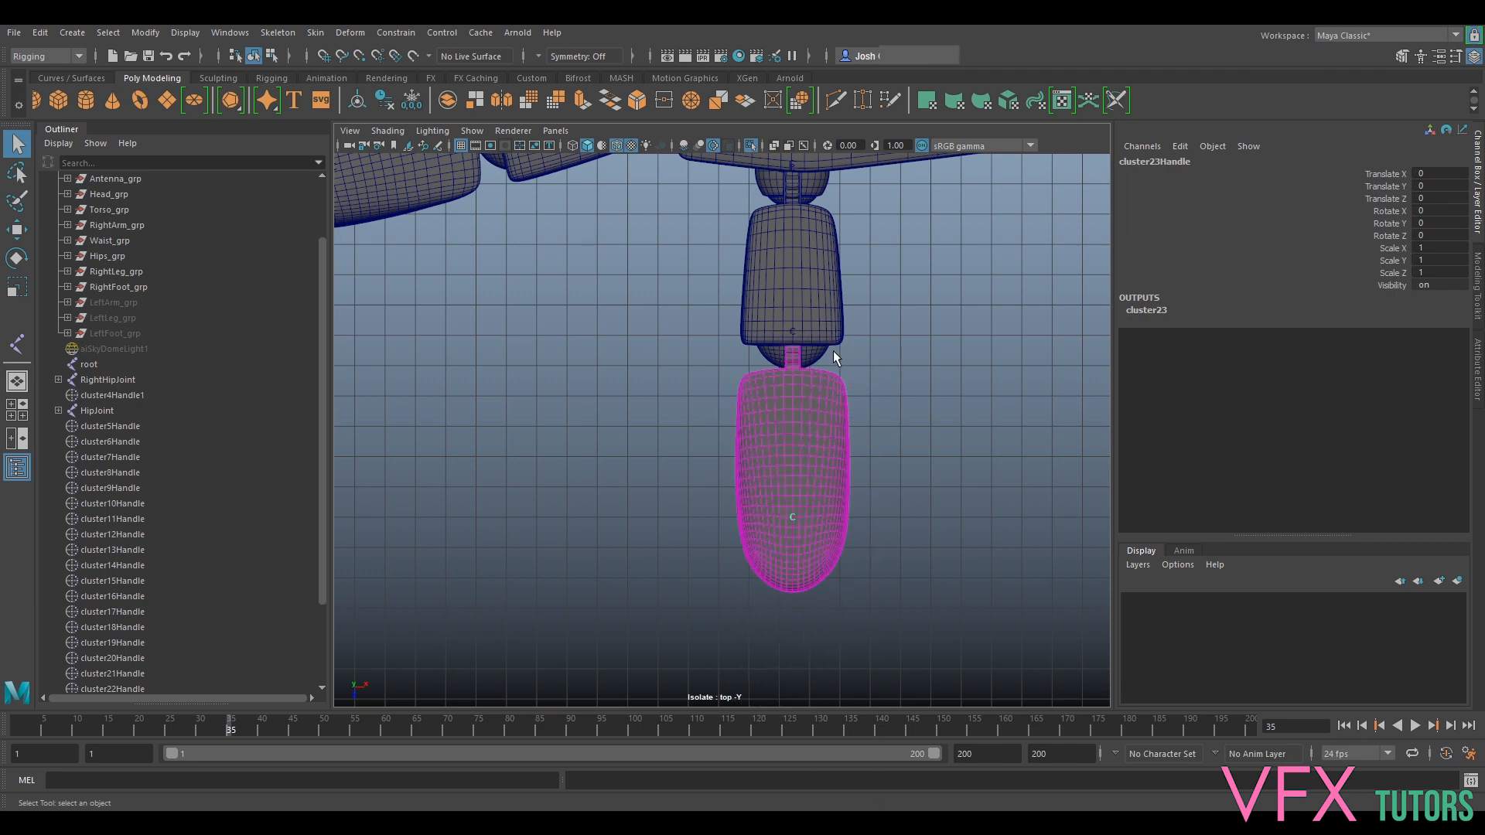
Turn off polygon display in the top view, keeping the thumb and finger cluster handles in view.
{"action": "left_click", "coordinate": [471, 131]}
{"action": "left_click", "coordinate": [533, 276]}
{"action": "scroll", "coordinate": [719, 367], "scroll_direction": "down", "scroll_amount": 4}
{"action": "scroll", "coordinate": [792, 385], "scroll_direction": "up", "scroll_amount": 1}
{"action": "middle_click_drag", "start_coordinate": [724, 282], "coordinate": [721, 379], "text": "alt"}
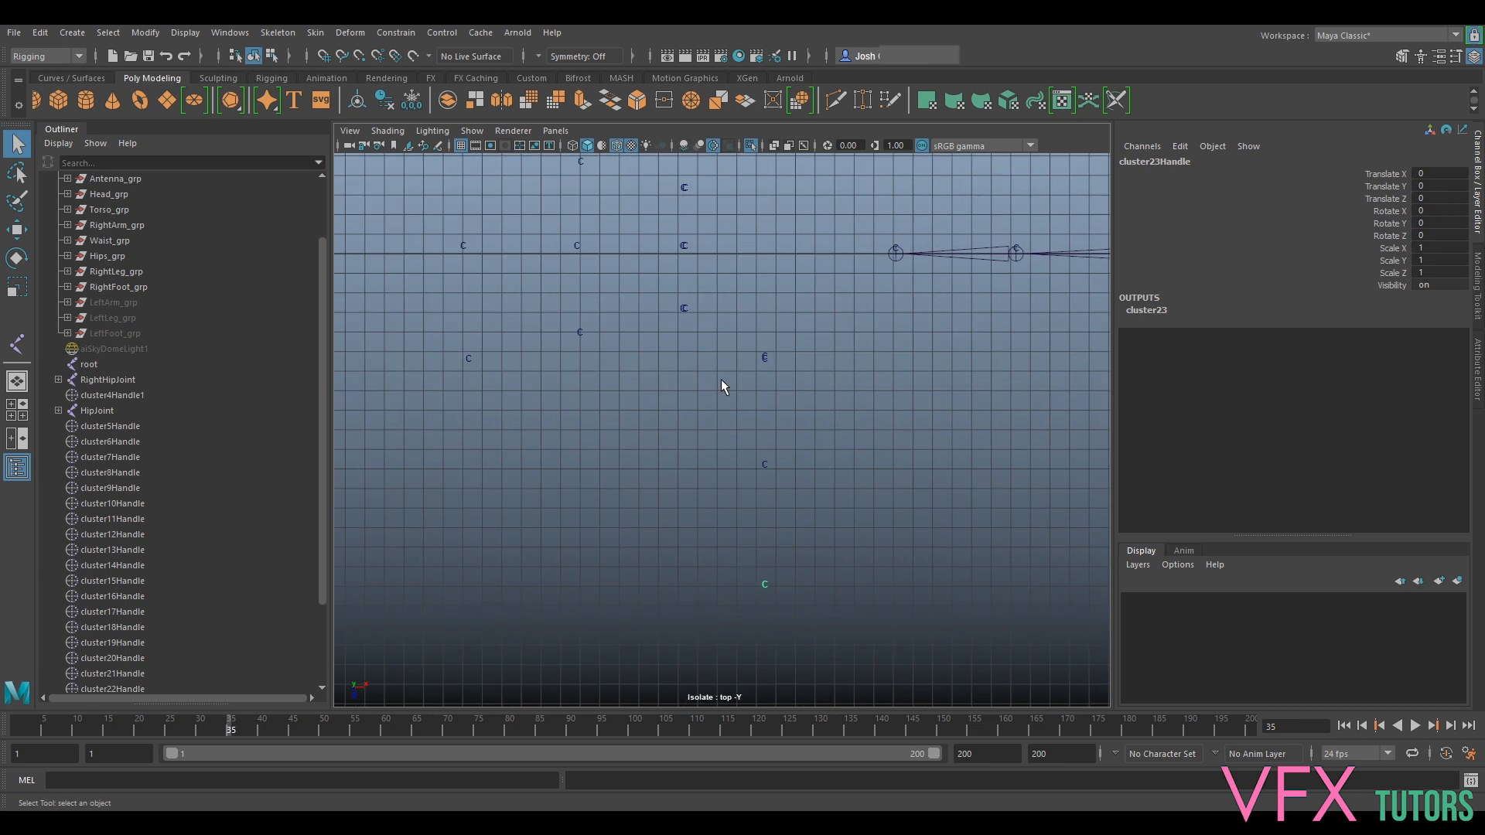
Build a three-joint thumb chain snapped at the thumb's base, middle and tip clusters, and finish it.
{"action": "left_click", "coordinate": [16, 343]}
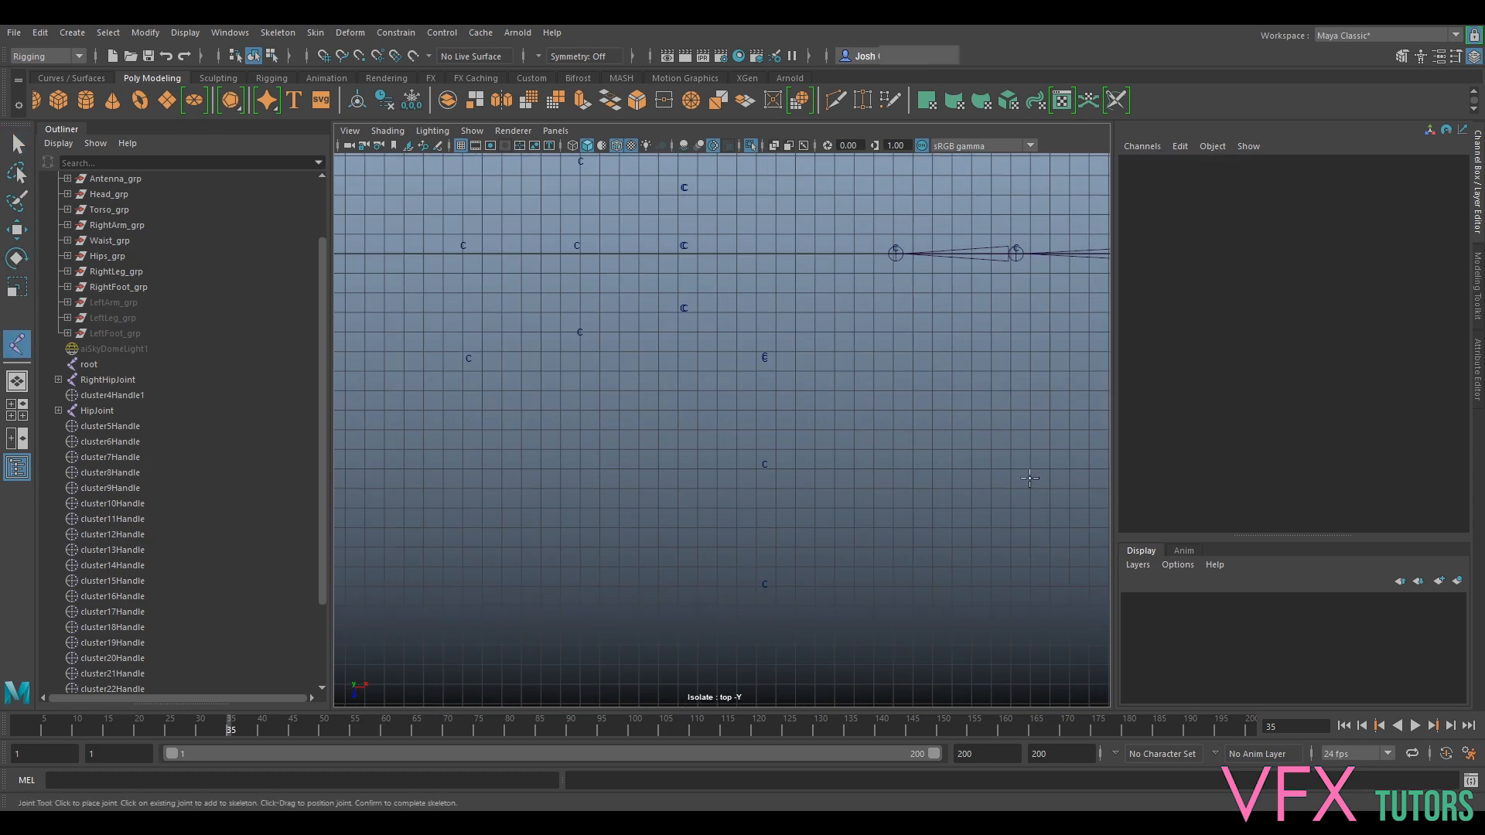
{"action": "scroll", "coordinate": [759, 374], "scroll_direction": "up", "scroll_amount": 2}
{"action": "scroll", "coordinate": [781, 349], "scroll_direction": "up", "scroll_amount": 2}
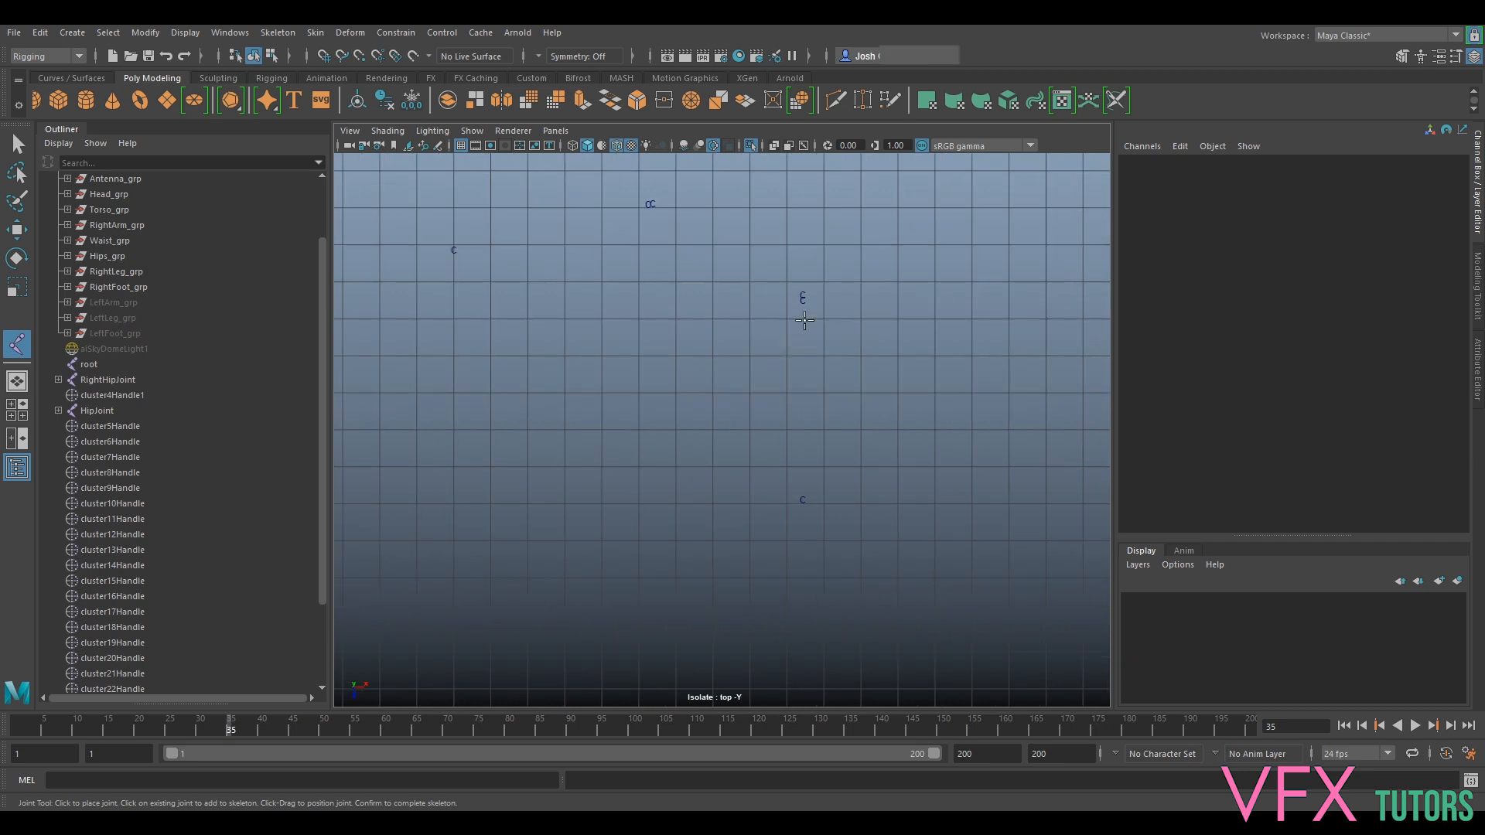
{"action": "key", "text": "v"}
{"action": "left_click", "coordinate": [803, 306]}
{"action": "left_click", "coordinate": [803, 506]}
{"action": "scroll", "coordinate": [810, 526], "scroll_direction": "down", "scroll_amount": 2}
{"action": "left_click", "coordinate": [786, 670]}
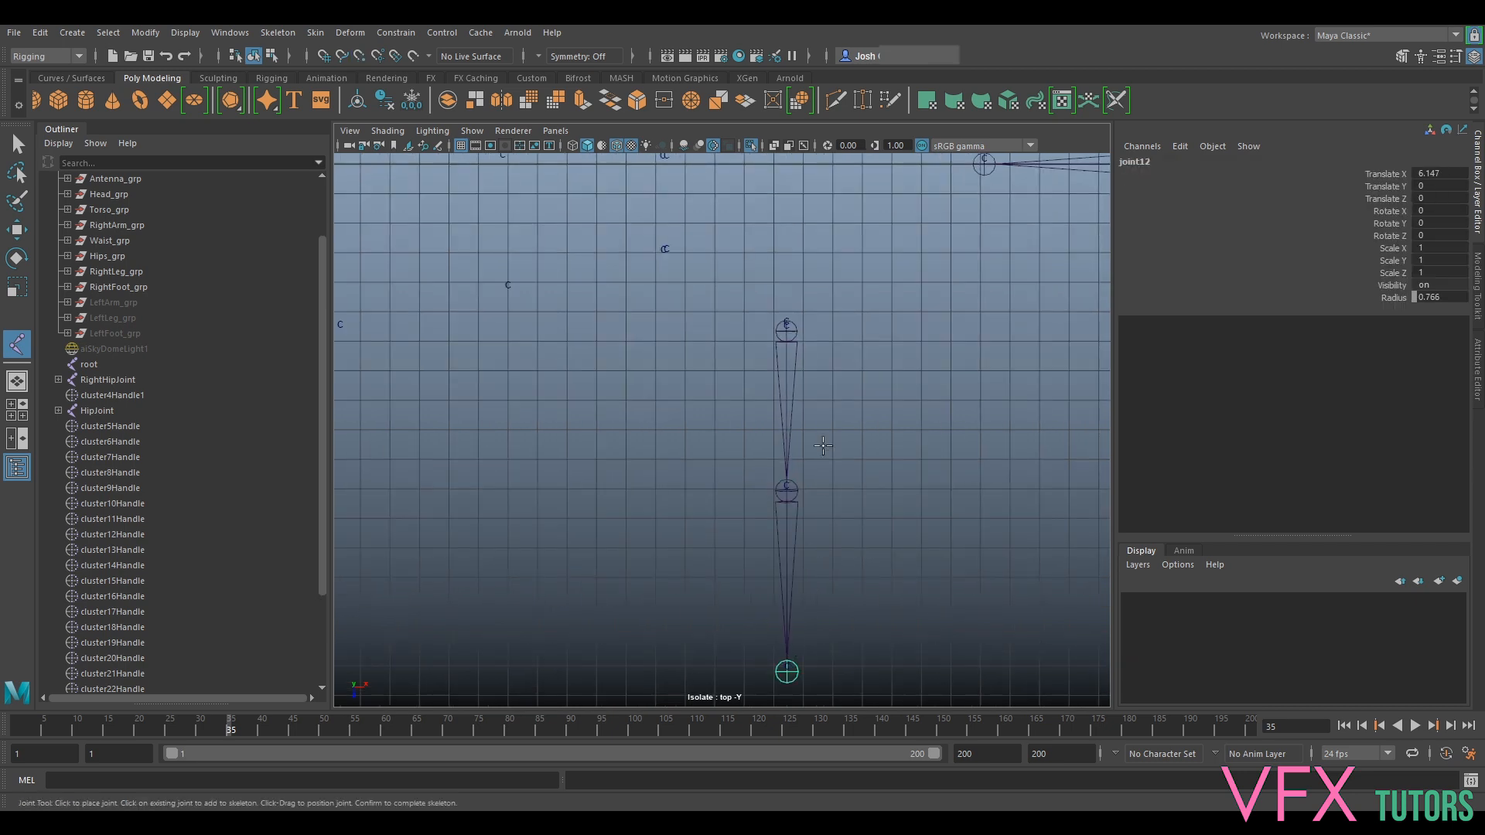
{"action": "key", "text": "q"}
Build a three-joint chain snapped at the base, middle and tip clusters of the finger nearest the thumb, and finish it.
{"action": "middle_click_drag", "start_coordinate": [702, 311], "coordinate": [863, 378], "text": "alt"}
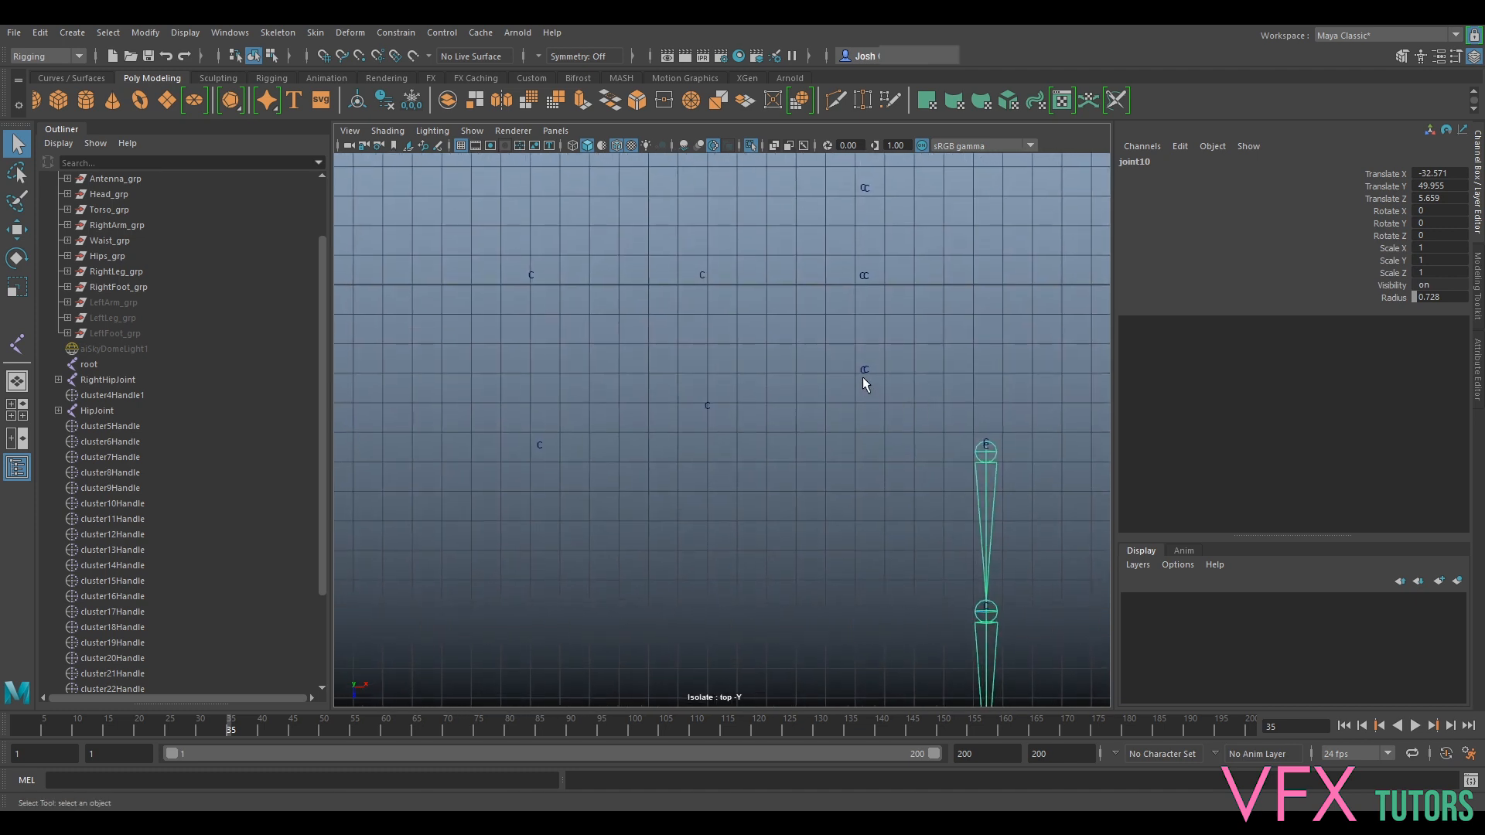
{"action": "key", "text": "y"}
{"action": "key", "text": "v"}
{"action": "left_click", "coordinate": [849, 378]}
{"action": "left_click", "coordinate": [709, 411]}
{"action": "left_click", "coordinate": [536, 449]}
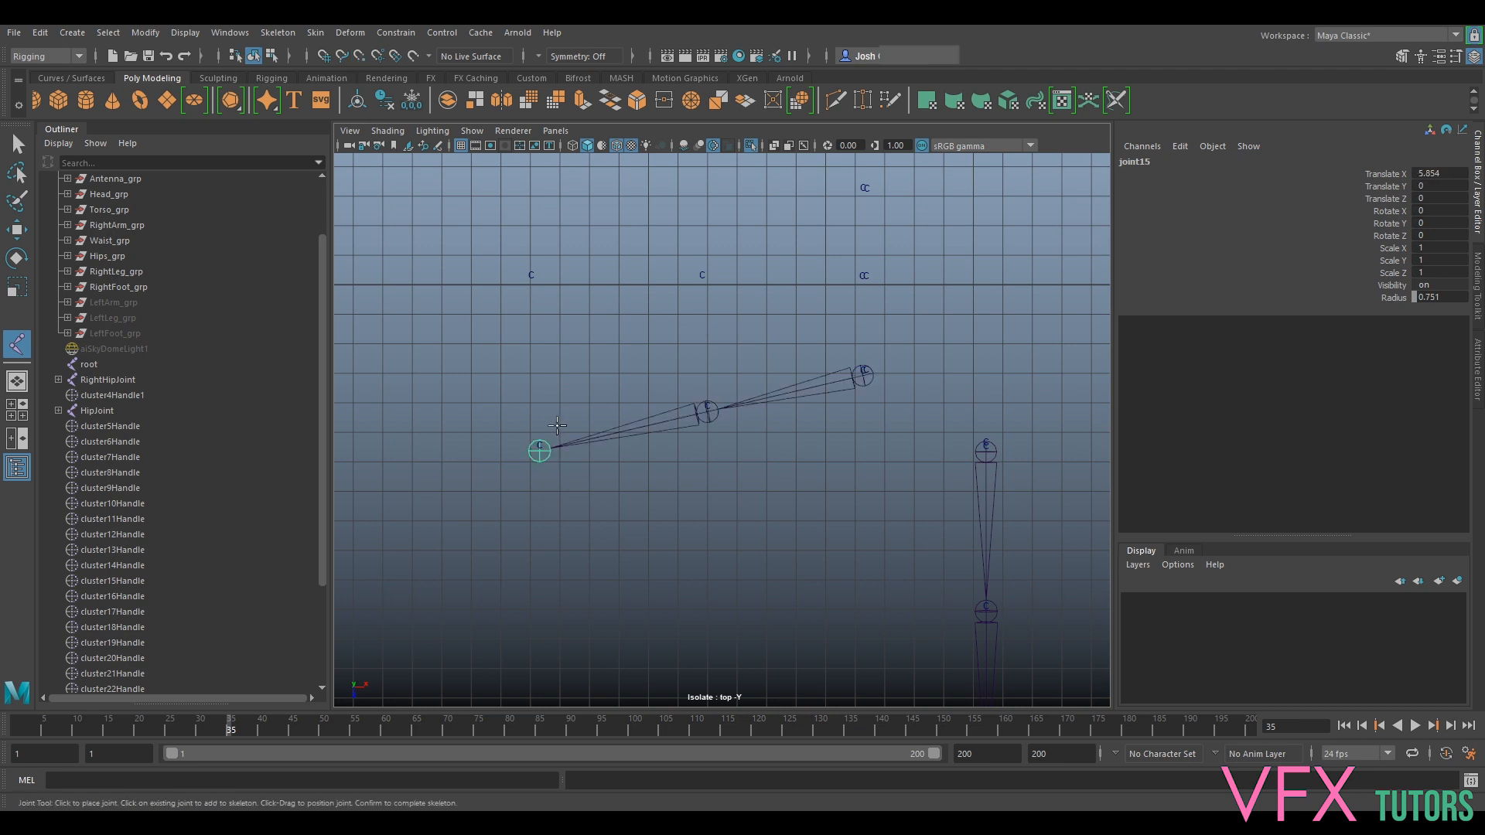
{"action": "key", "text": "q"}
Build a three-joint chain snapped at the base, middle and tip clusters of the middle finger, and finish it.
{"action": "middle_click_drag", "start_coordinate": [919, 280], "coordinate": [806, 459], "text": "alt"}
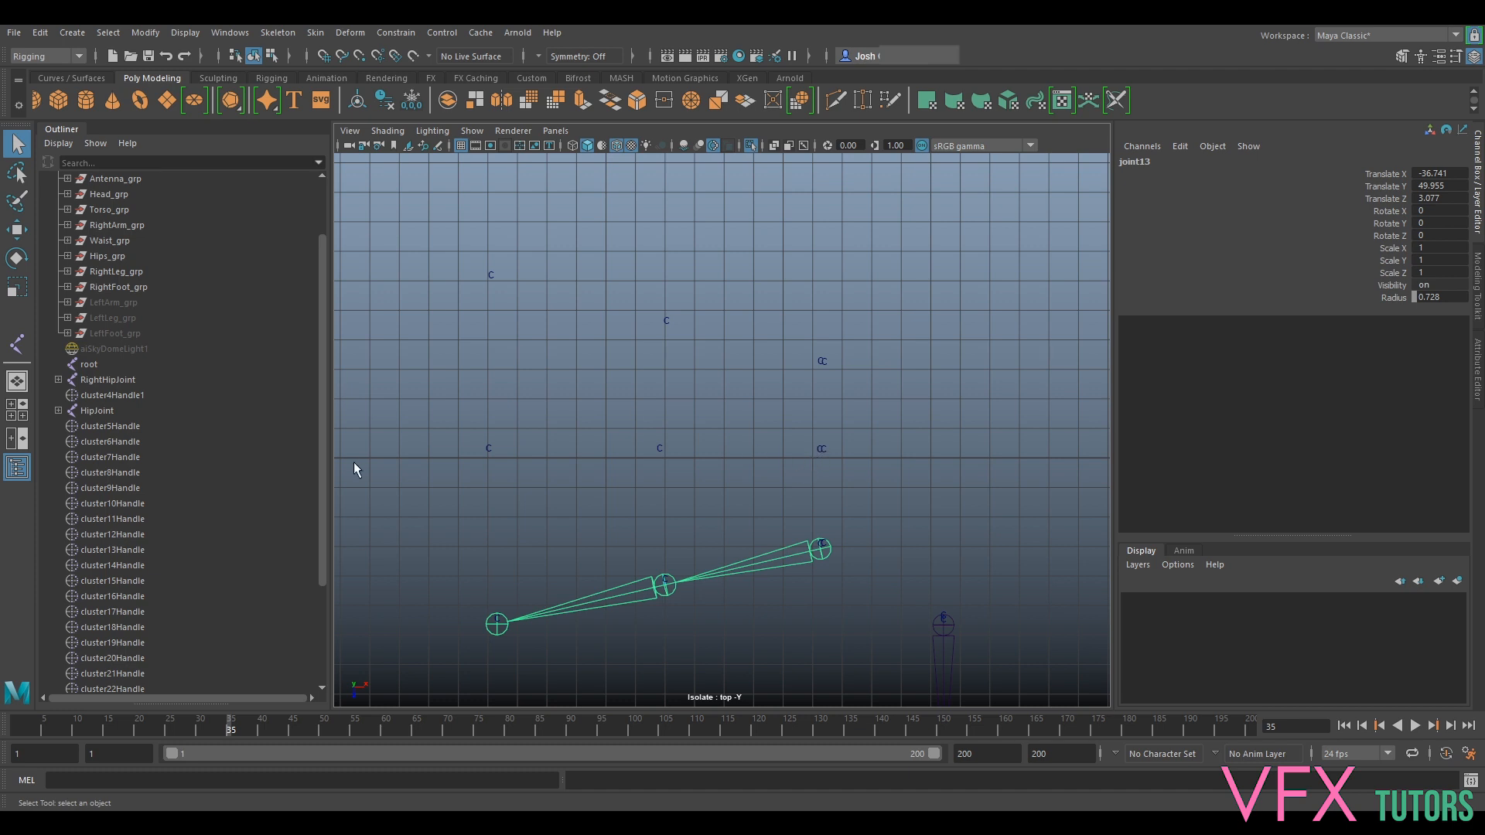
{"action": "key", "text": "g"}
{"action": "key", "text": "y"}
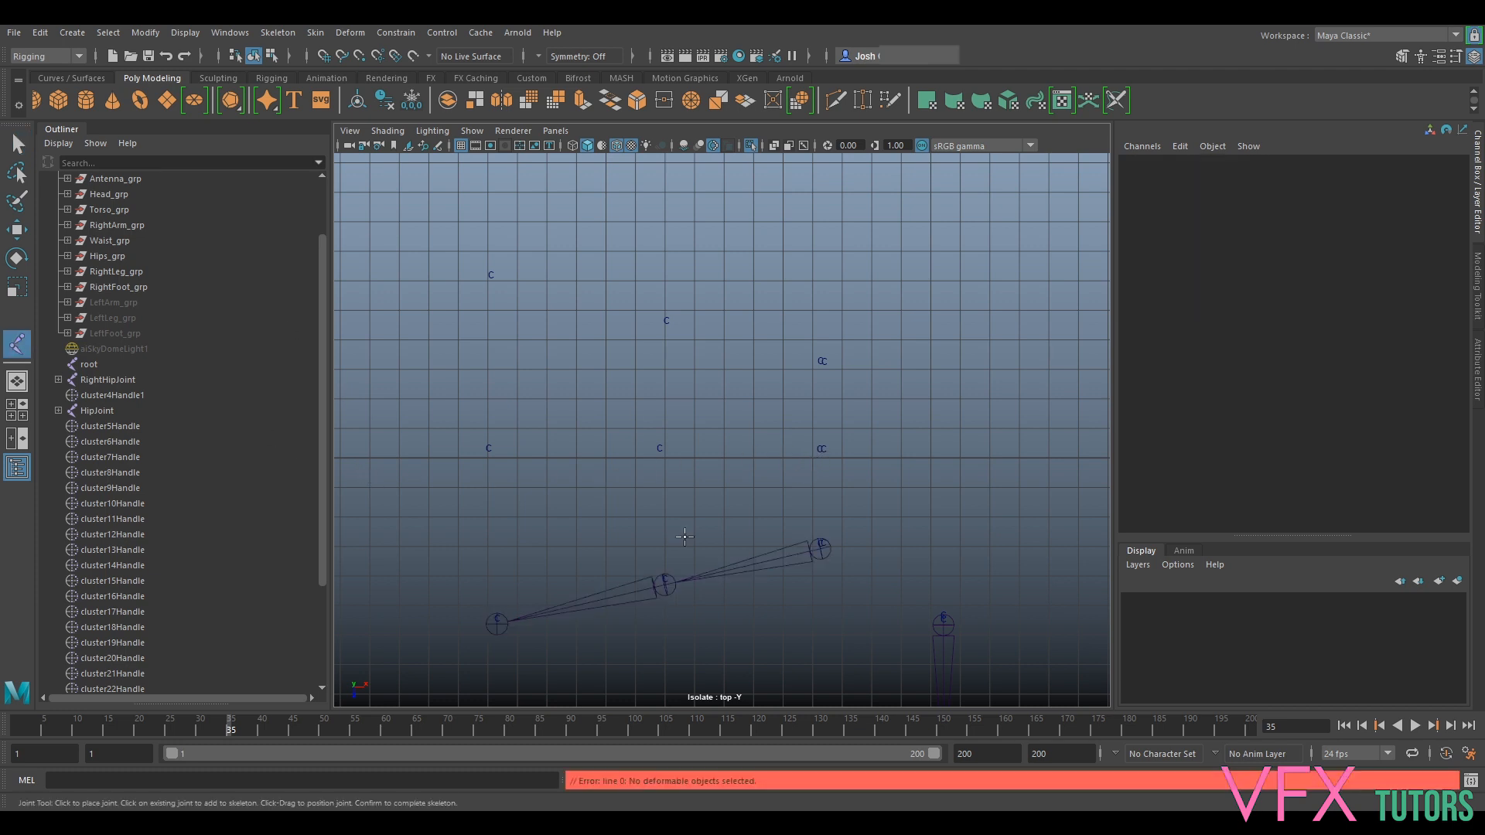
{"action": "key", "text": "v"}
{"action": "left_click", "coordinate": [812, 451]}
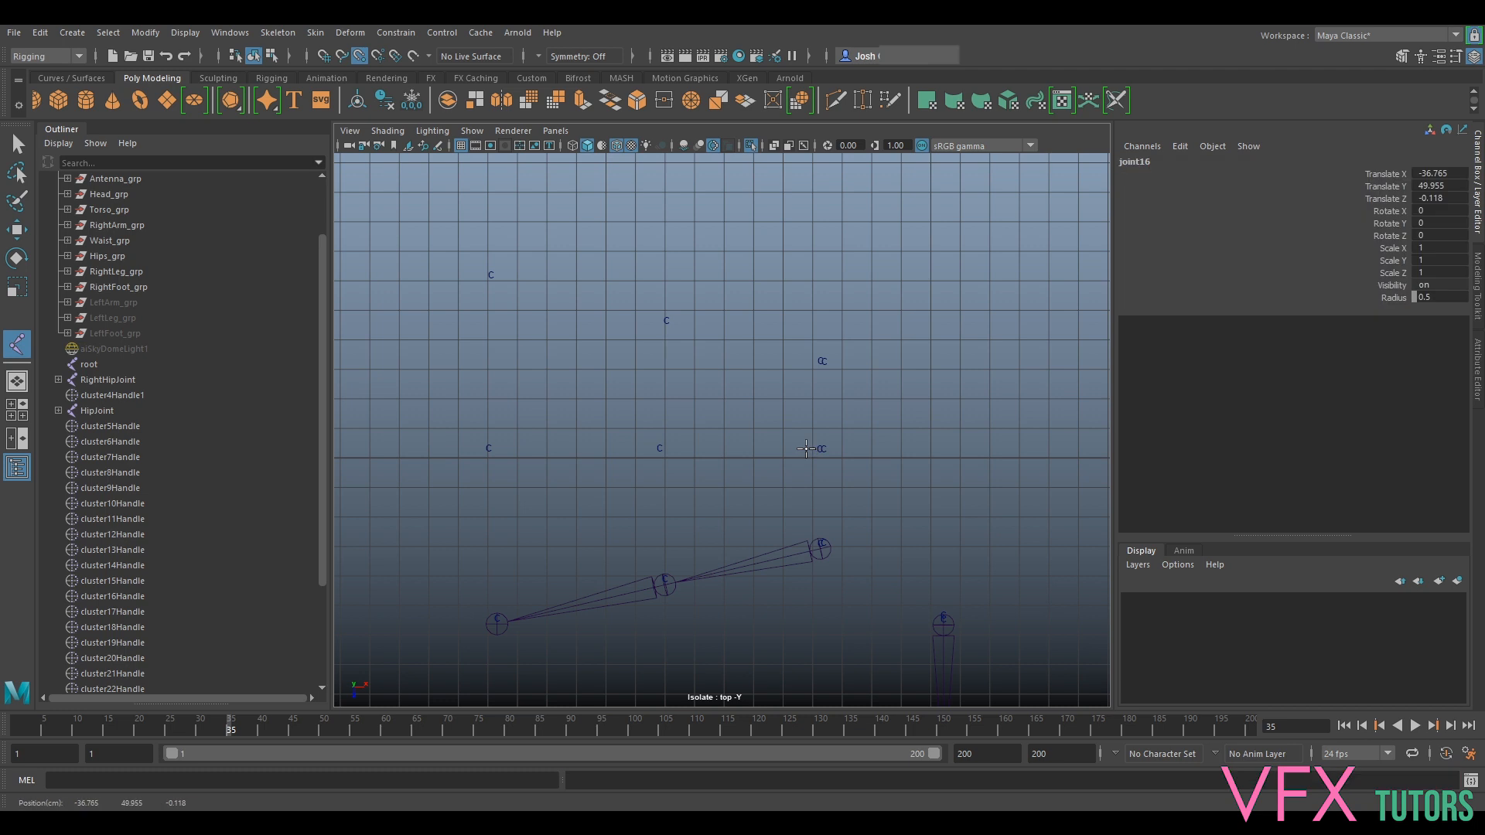
{"action": "left_click", "coordinate": [659, 451]}
{"action": "left_click", "coordinate": [483, 452]}
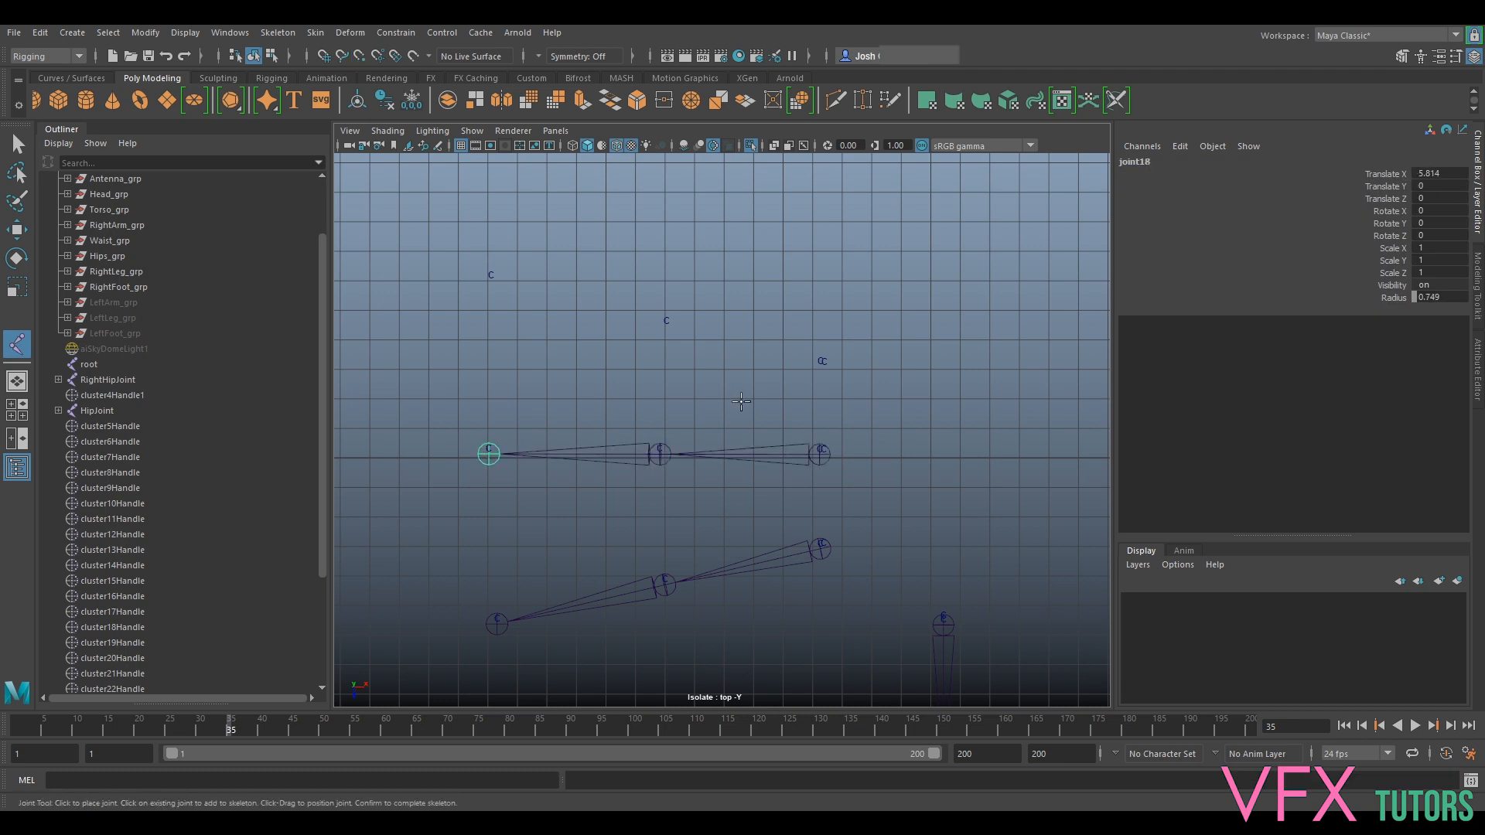
{"action": "key", "text": "q"}
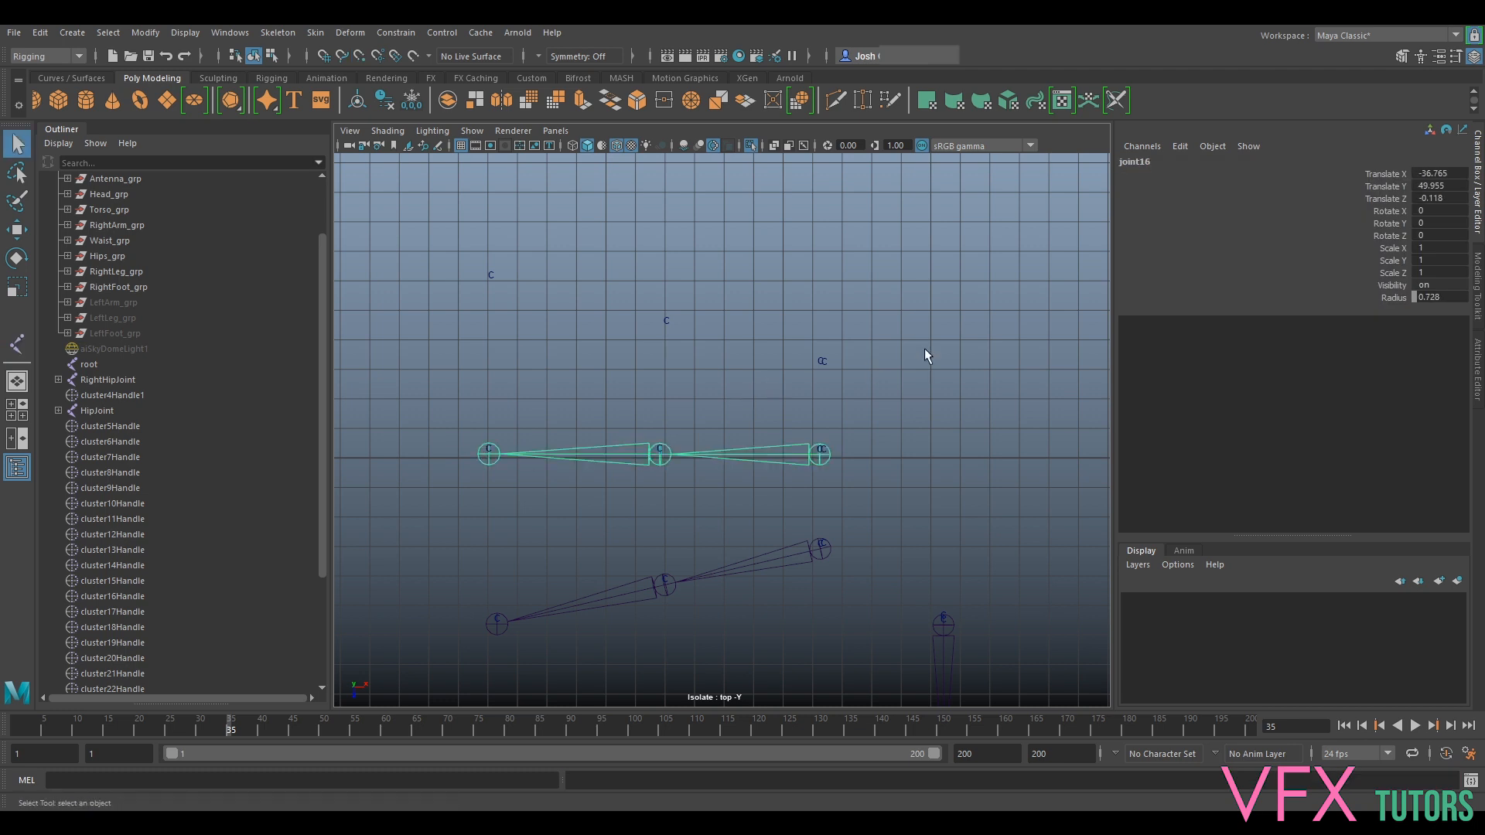
Place a three-joint chain snapped at the base, middle and tip clusters of the finger farthest from the thumb.
{"action": "left_click", "coordinate": [18, 345]}
{"action": "key", "text": "v"}
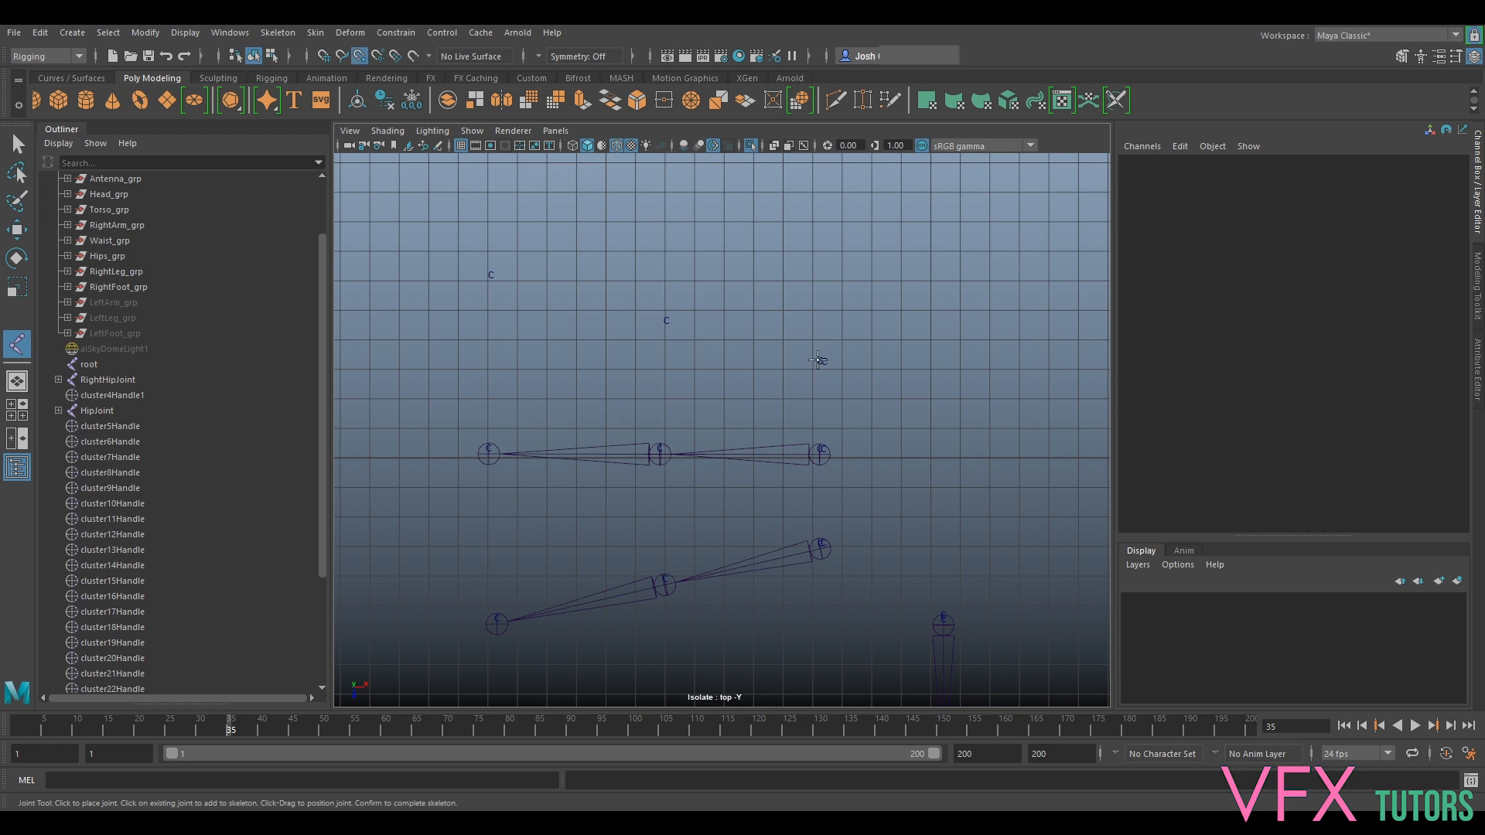
{"action": "left_click", "coordinate": [818, 361]}
{"action": "left_click", "coordinate": [659, 321]}
{"action": "left_click", "coordinate": [491, 281]}
{"action": "scroll", "coordinate": [755, 427], "scroll_direction": "down", "scroll_amount": 5}
{"action": "scroll", "coordinate": [809, 437], "scroll_direction": "down", "scroll_amount": 3}
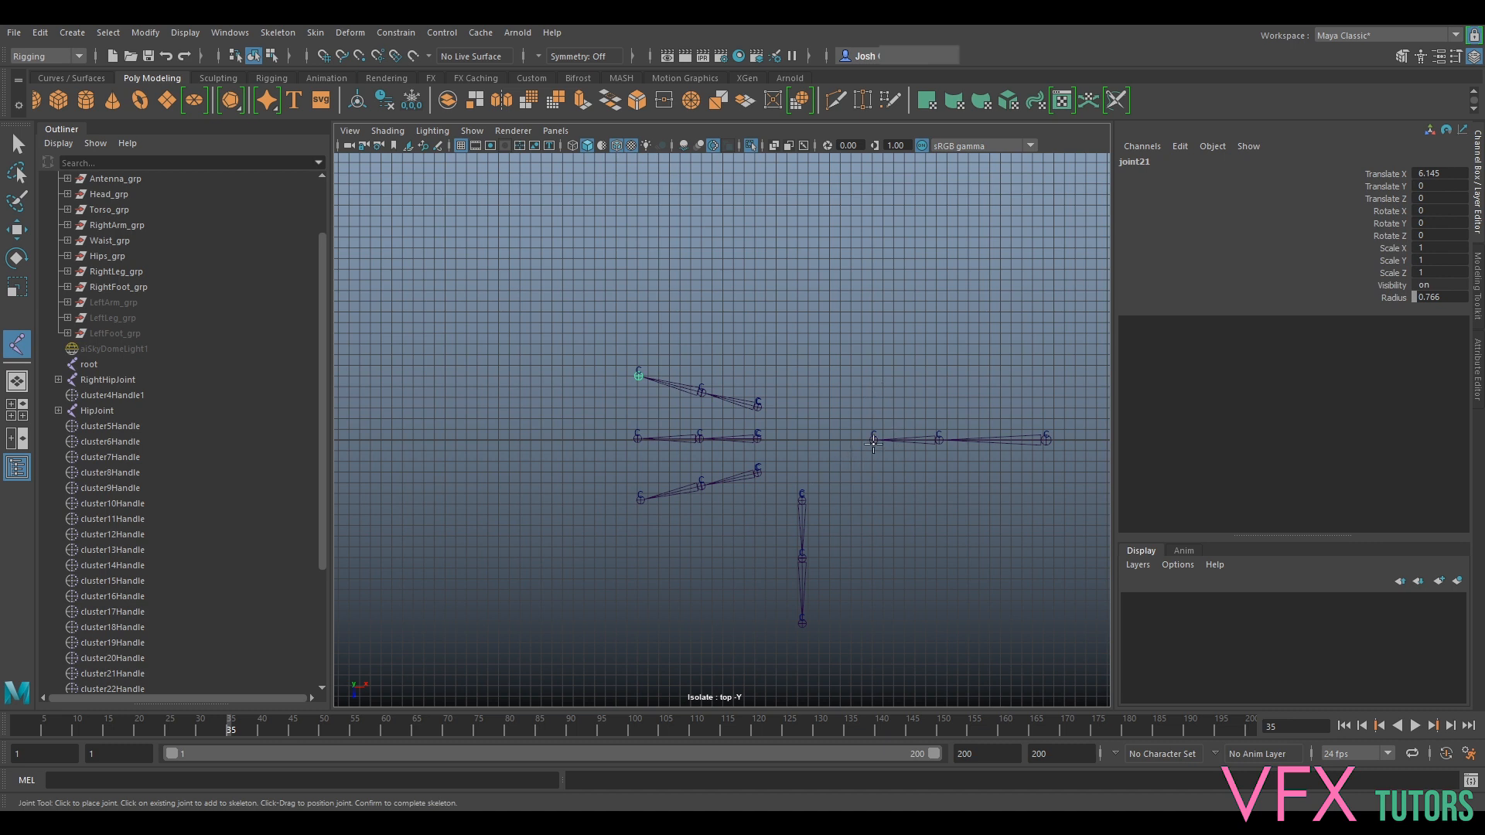
{"action": "scroll", "coordinate": [886, 444], "scroll_direction": "up", "scroll_amount": 3}
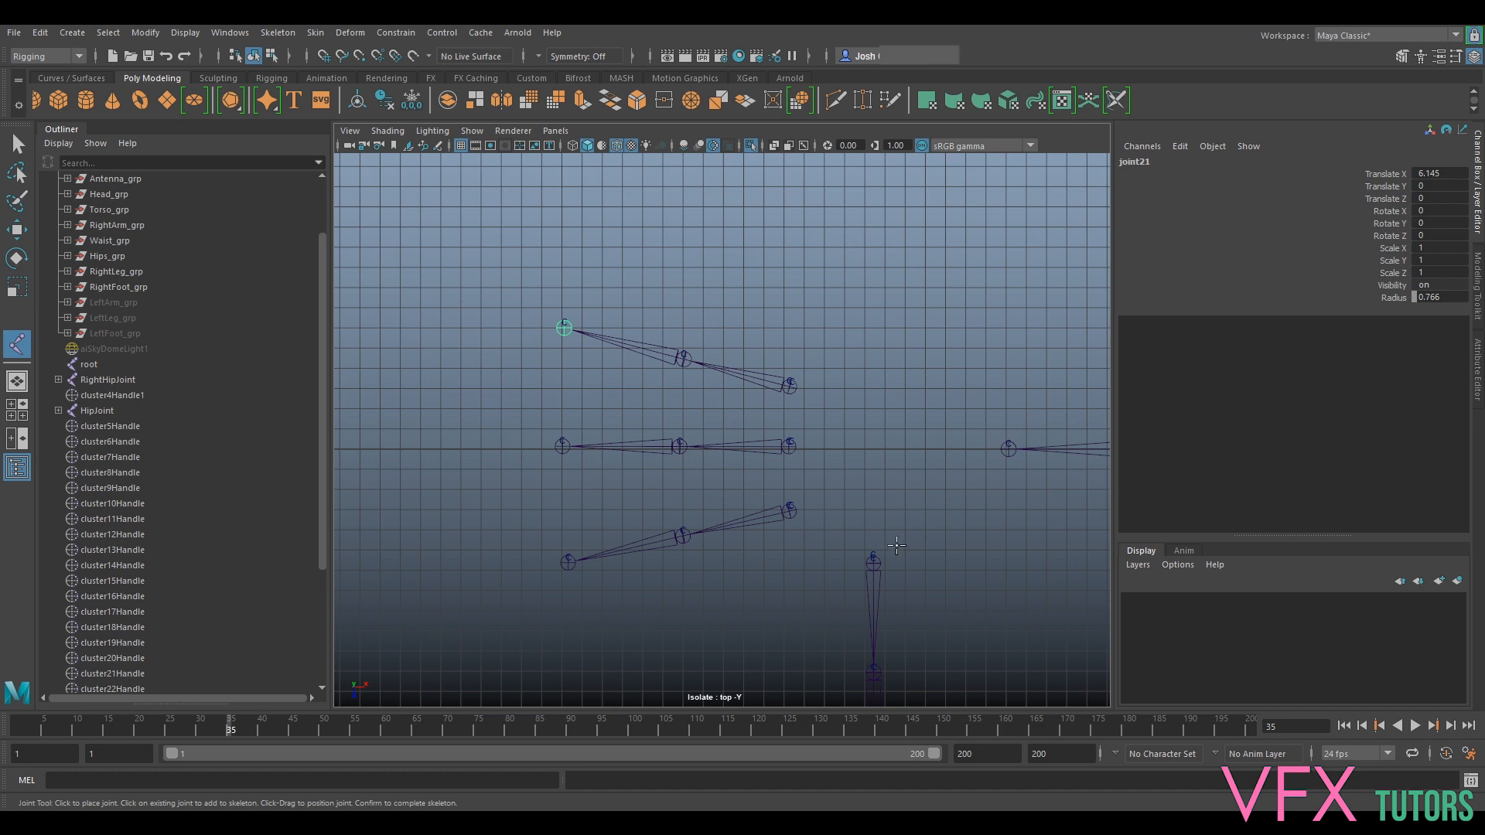
Switch the view to the persp camera and finish the last finger's joint chain.
{"action": "left_click", "coordinate": [556, 131]}
{"action": "mouse_move", "coordinate": [601, 162]}
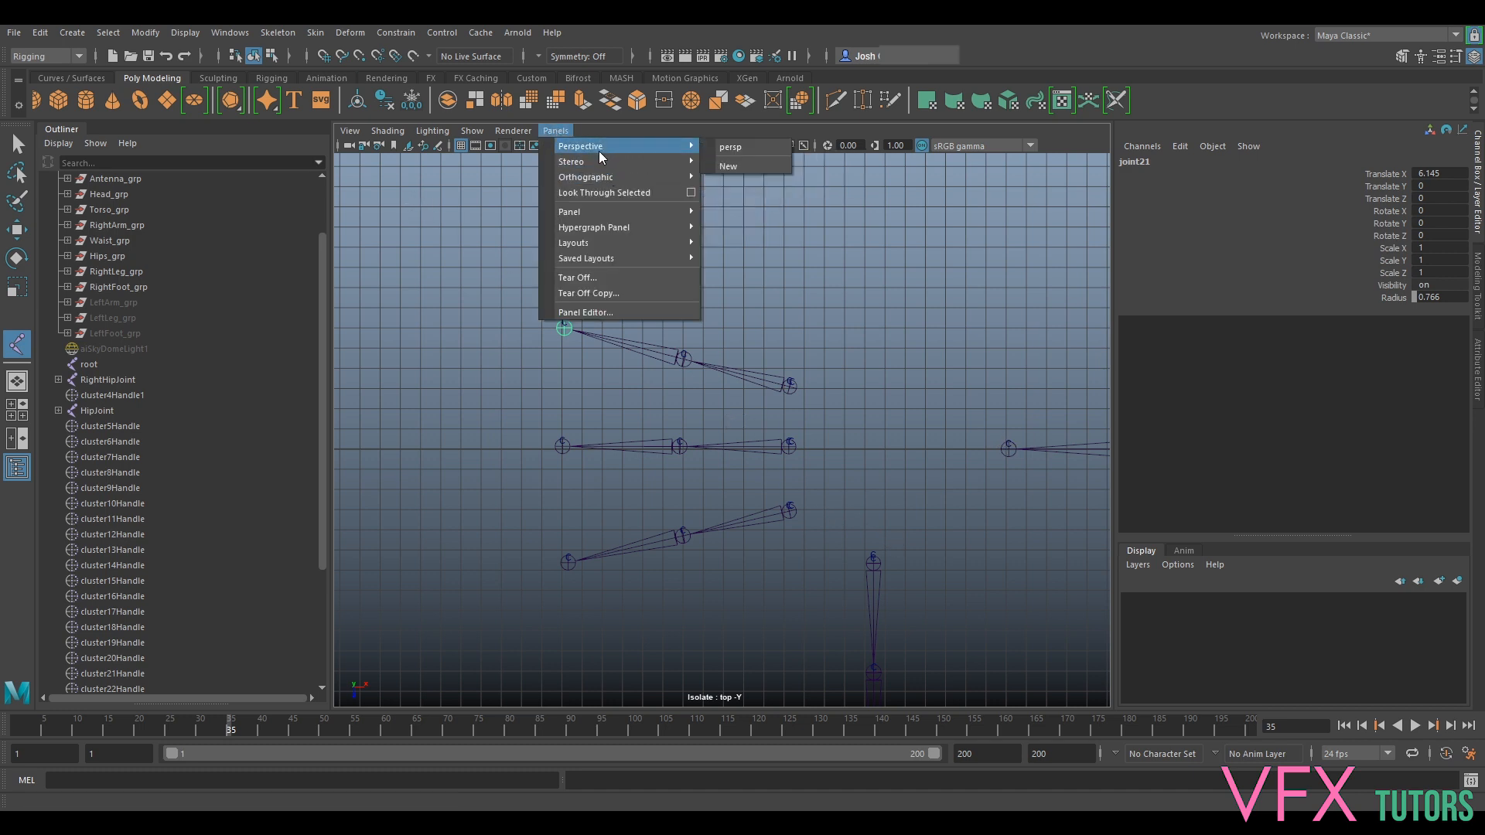
{"action": "left_click", "coordinate": [727, 151]}
{"action": "left_click_drag", "start_coordinate": [779, 266], "coordinate": [683, 367], "text": "alt"}
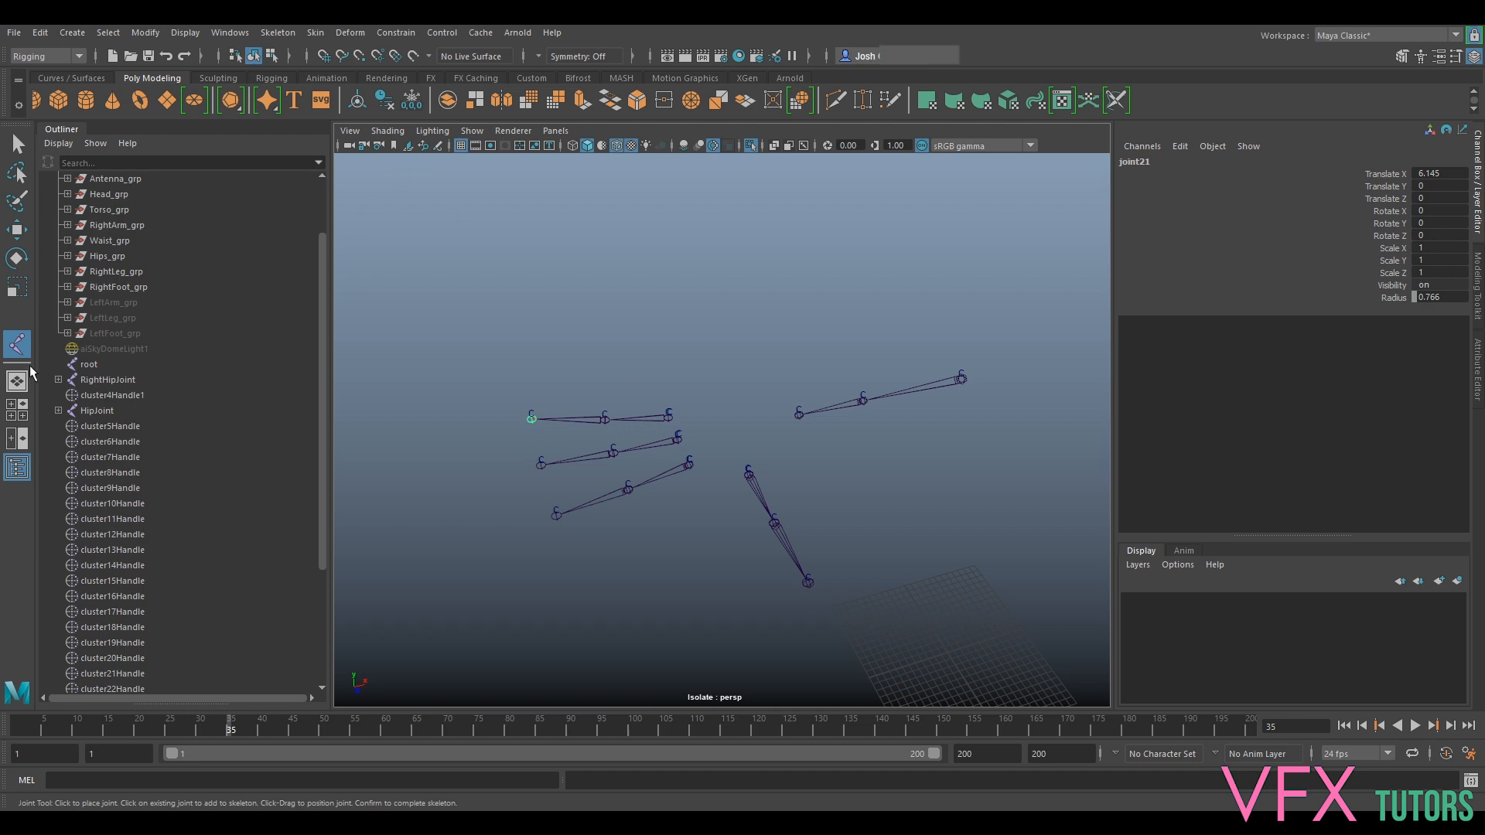
{"action": "left_click", "coordinate": [20, 146]}
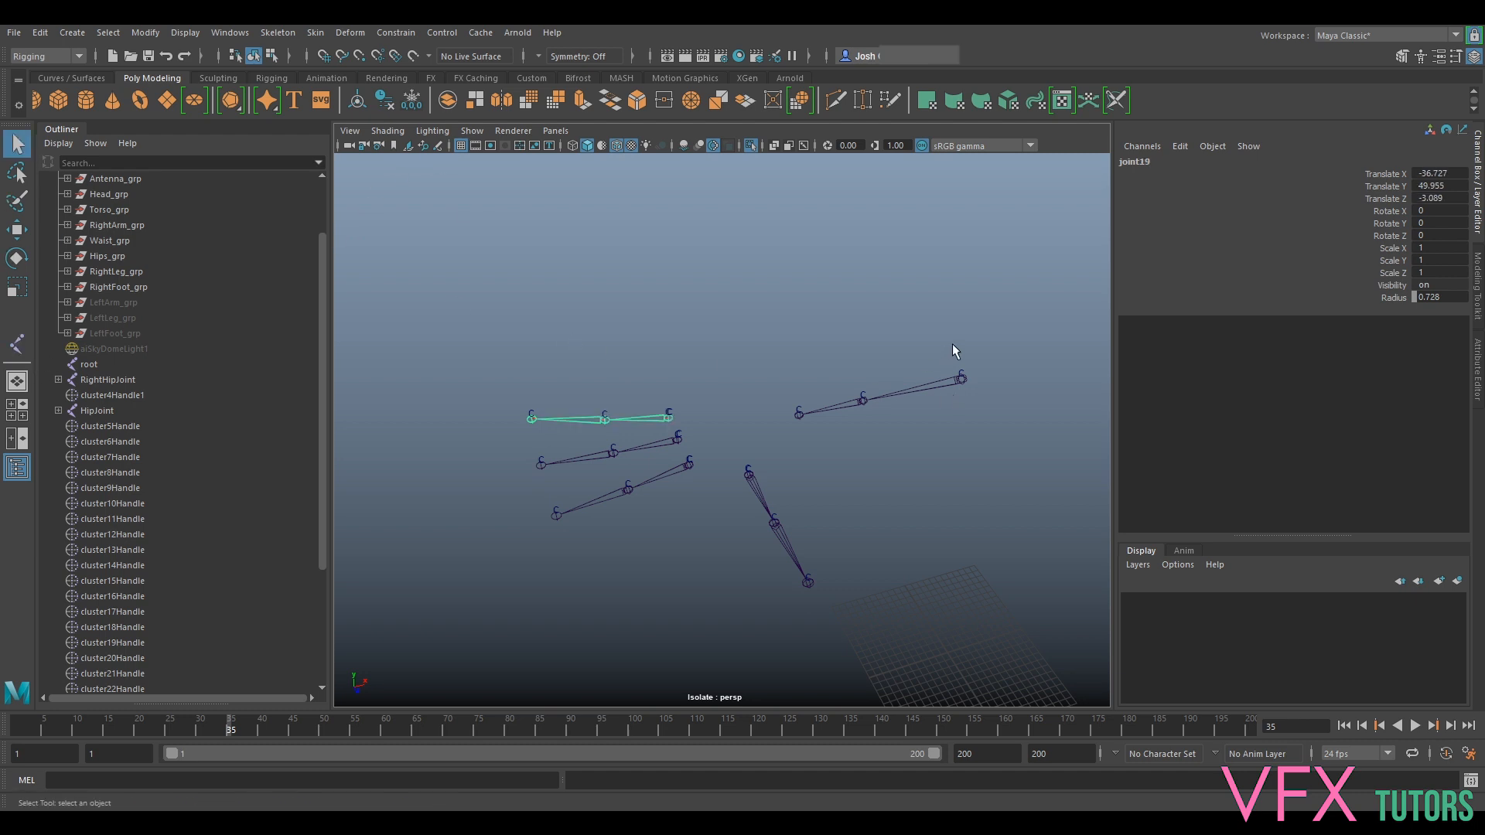
Hide the cluster handles from cluster5Handle through cluster22Handle.
{"action": "left_click", "coordinate": [123, 427]}
{"action": "scroll", "coordinate": [128, 507], "scroll_direction": "down", "scroll_amount": 4}
{"action": "left_click", "coordinate": [171, 516], "text": "shift"}
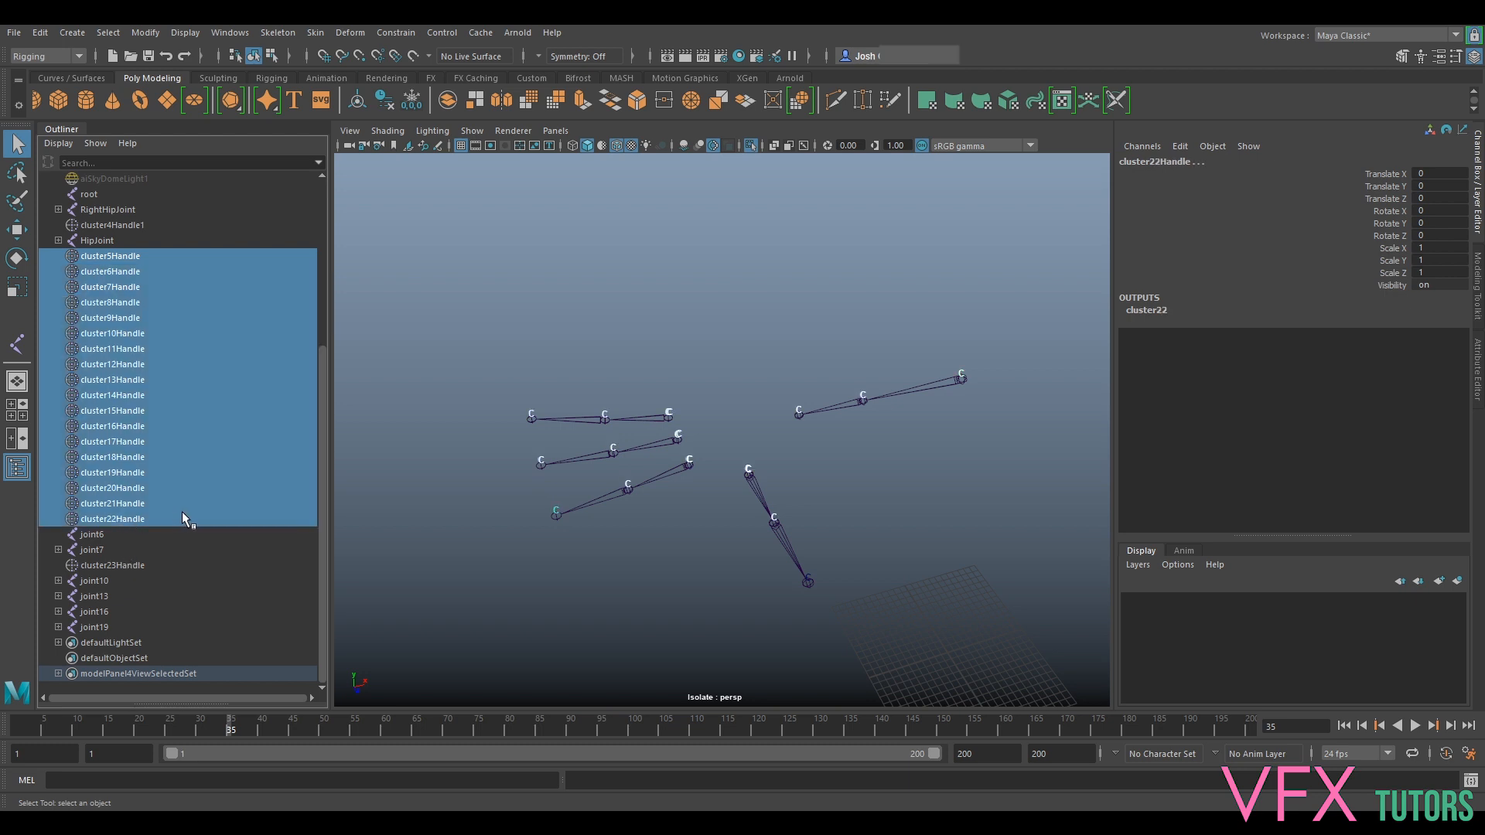
{"action": "key", "text": "h"}
Select the arm, thumb and three finger chains and expand their hierarchies in the Outliner to list every joint.
{"action": "left_click_drag", "start_coordinate": [1004, 334], "coordinate": [488, 613]}
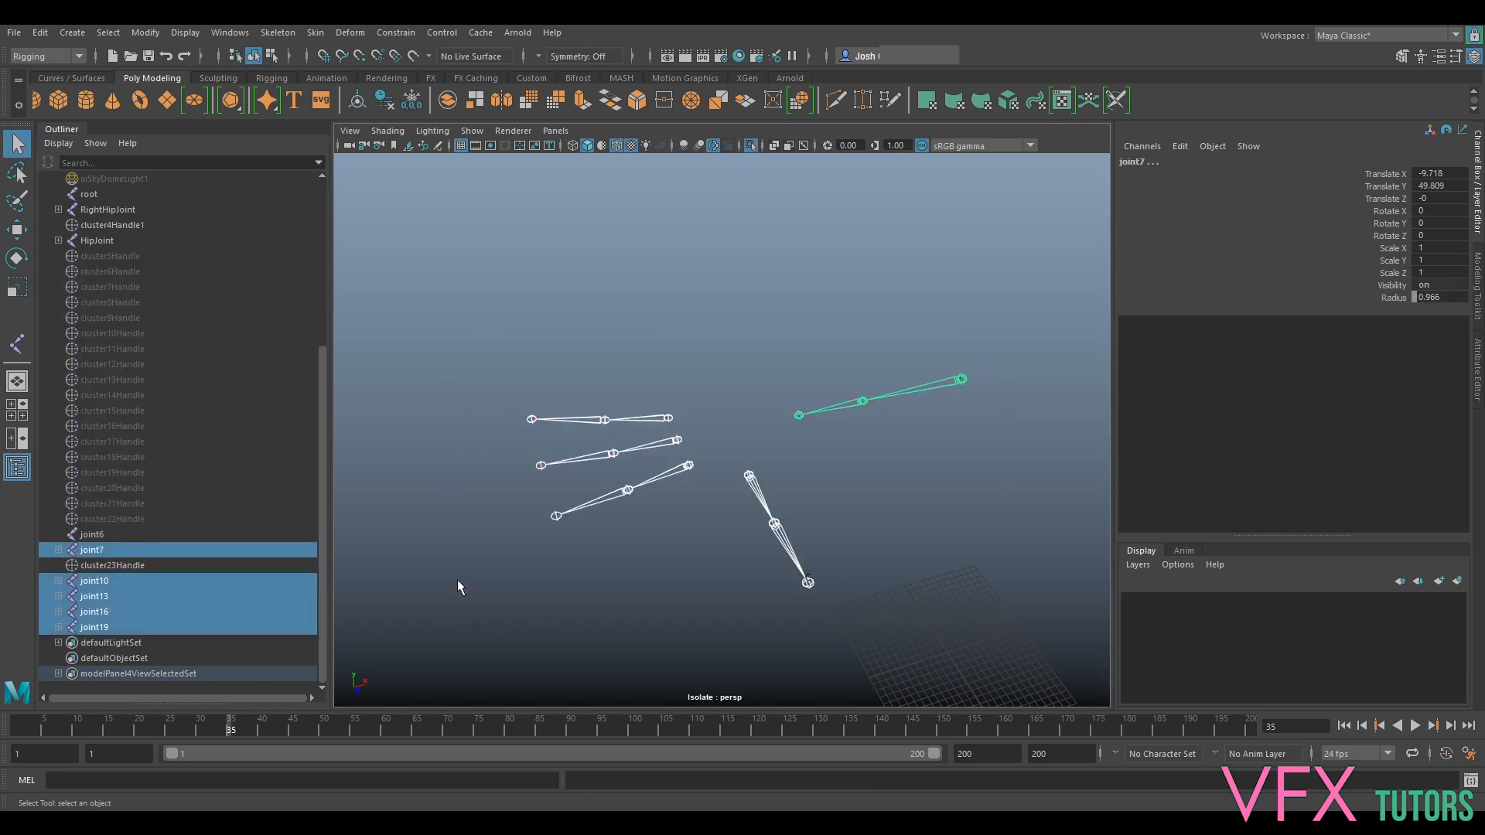
{"action": "left_click", "coordinate": [60, 550]}
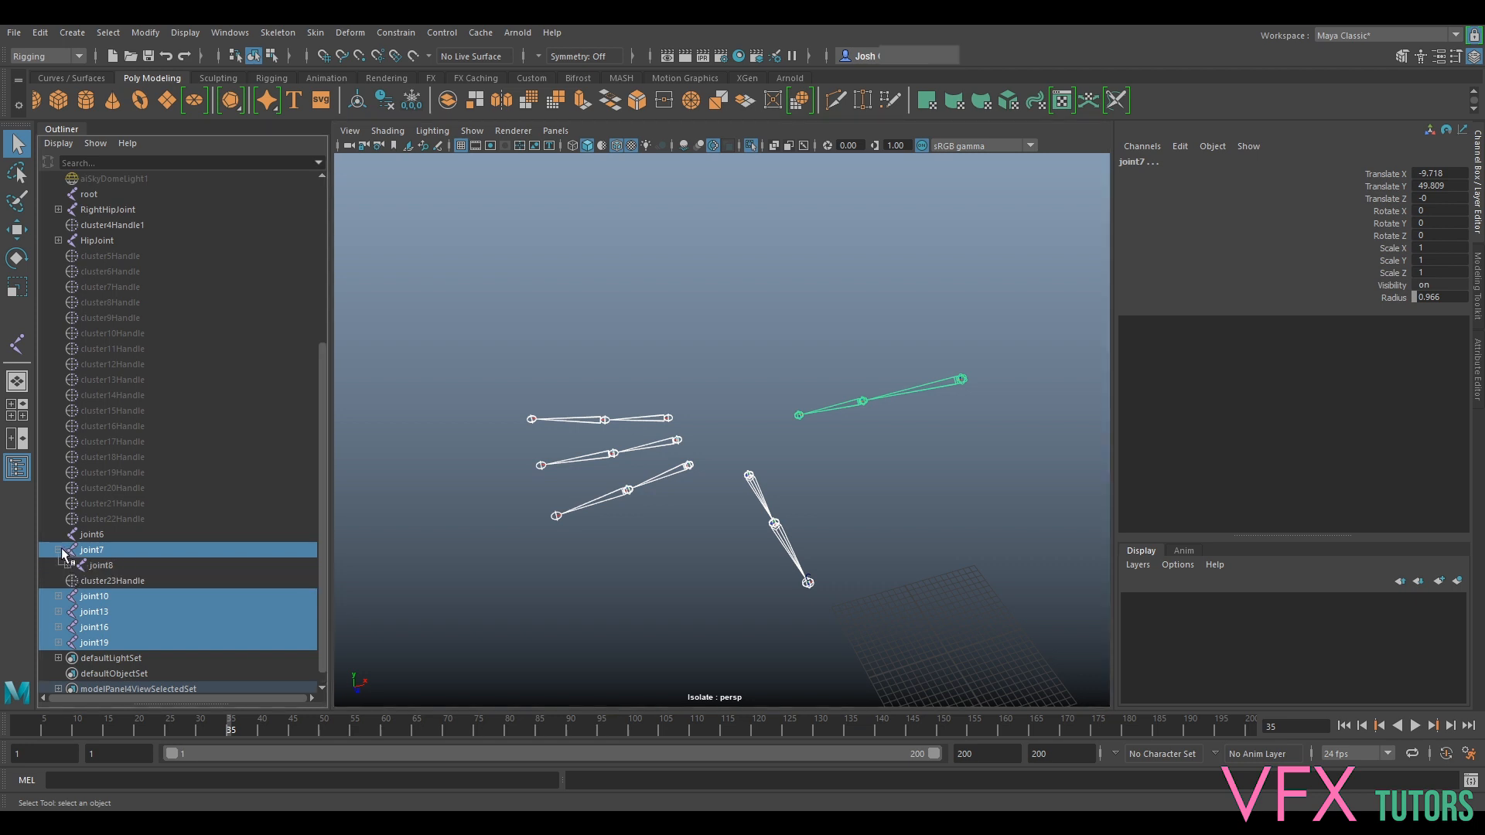
{"action": "left_click", "coordinate": [68, 565]}
{"action": "left_click", "coordinate": [58, 612]}
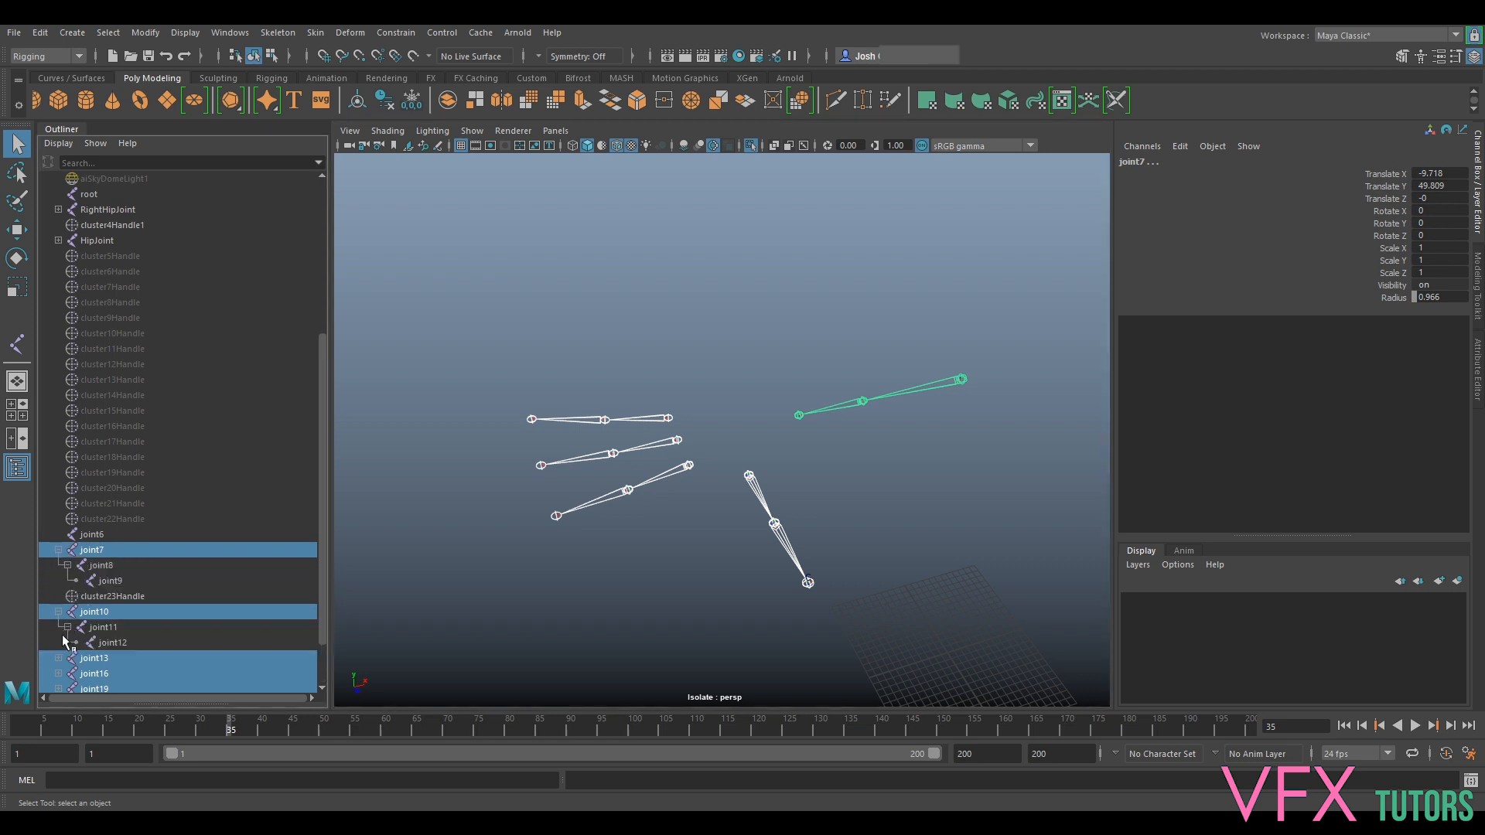
{"action": "scroll", "coordinate": [64, 641], "scroll_direction": "down", "scroll_amount": 2}
{"action": "left_click", "coordinate": [58, 597]}
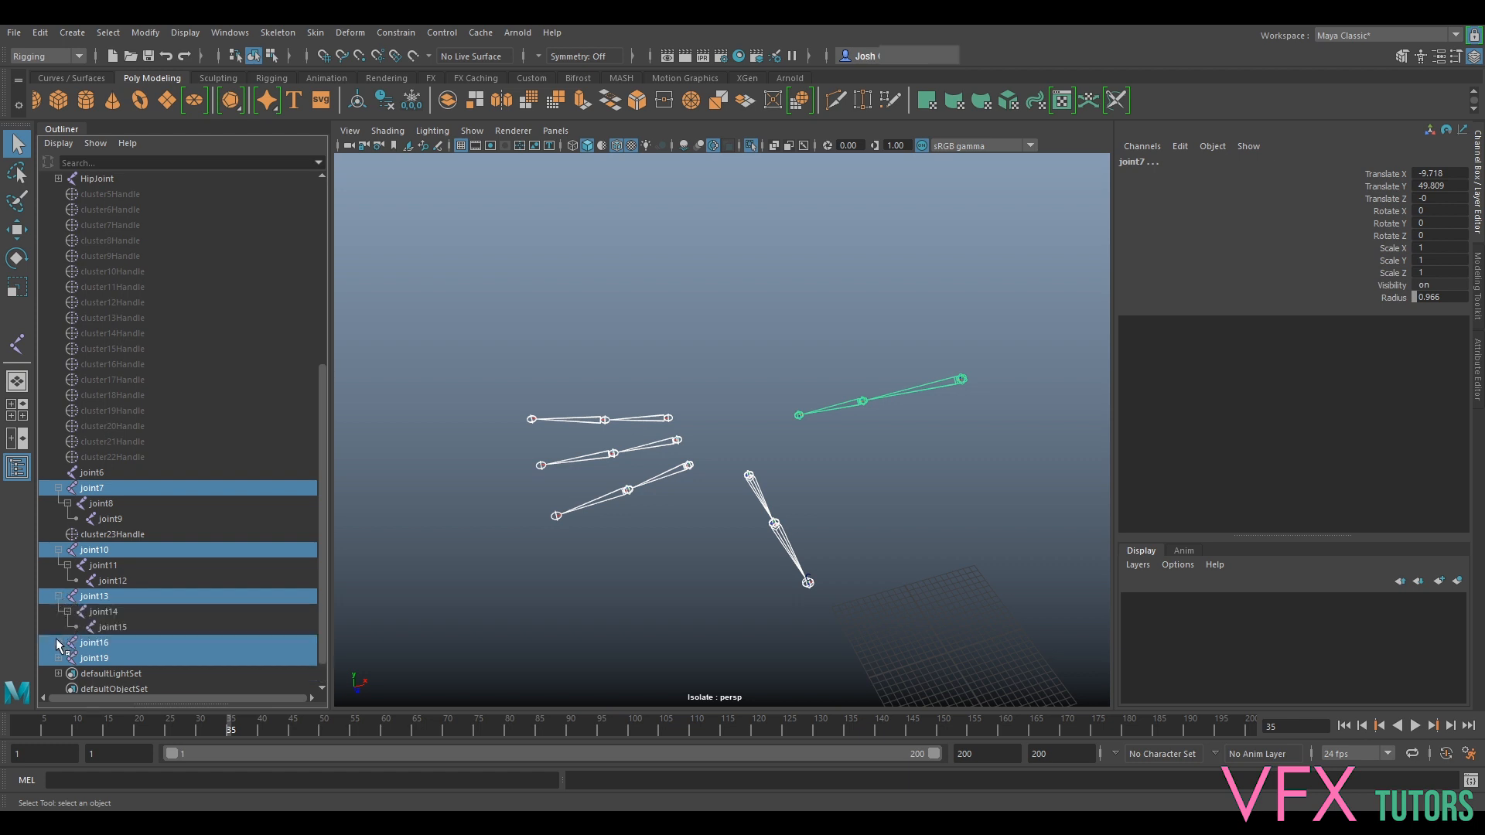
{"action": "left_click", "coordinate": [58, 643]}
{"action": "scroll", "coordinate": [60, 634], "scroll_direction": "down", "scroll_amount": 2}
{"action": "left_click", "coordinate": [58, 627]}
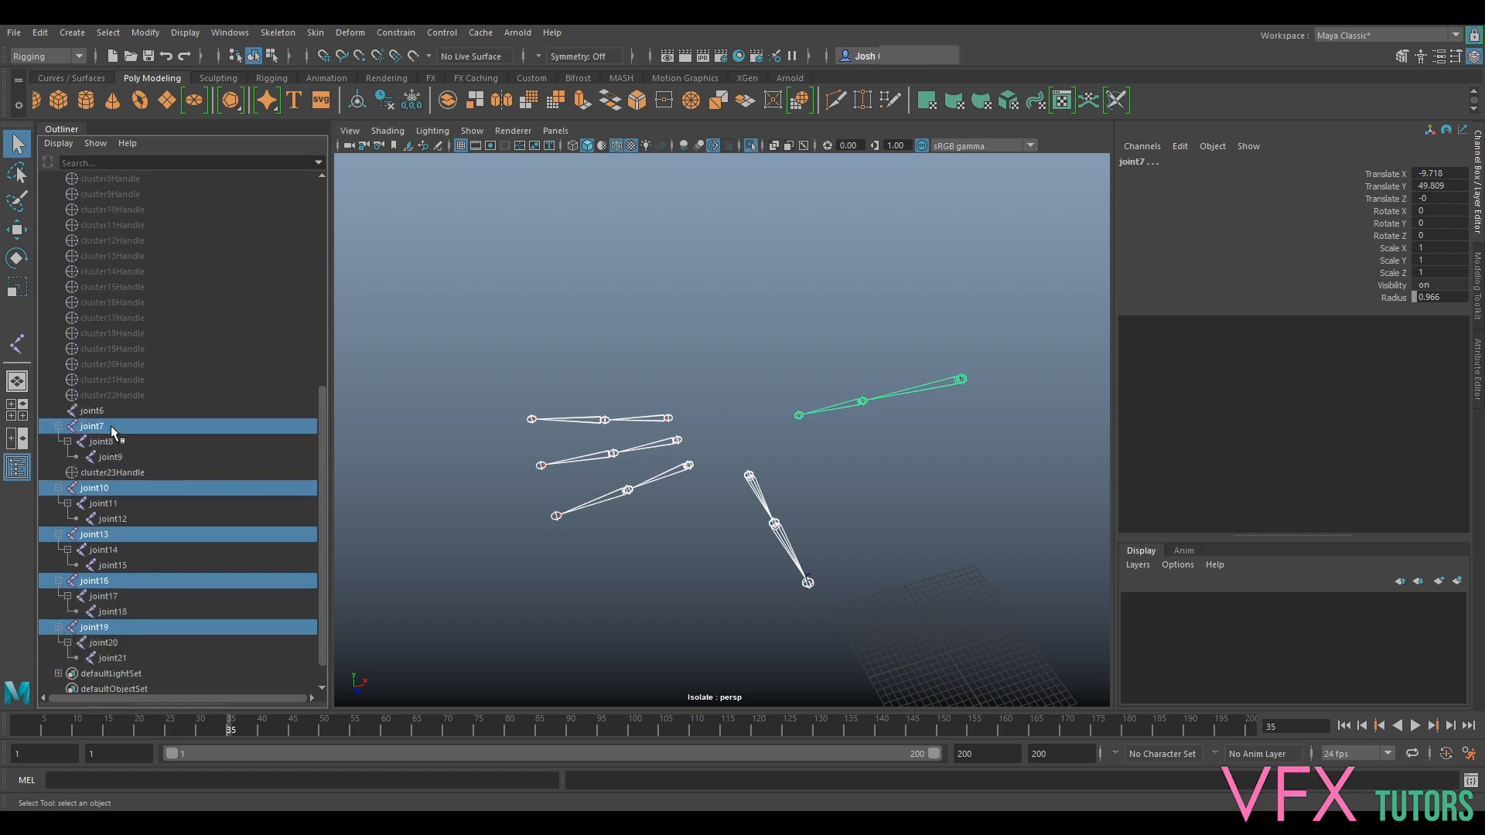
Select every joint from joint7 to joint21, leaving out cluster23Handle, and display their local rotation axes.
{"action": "left_click", "coordinate": [112, 429]}
{"action": "left_click", "coordinate": [116, 456], "text": "shift"}
{"action": "left_click", "coordinate": [105, 489], "text": "ctrl"}
{"action": "left_click", "coordinate": [112, 519], "text": "ctrl+shift"}
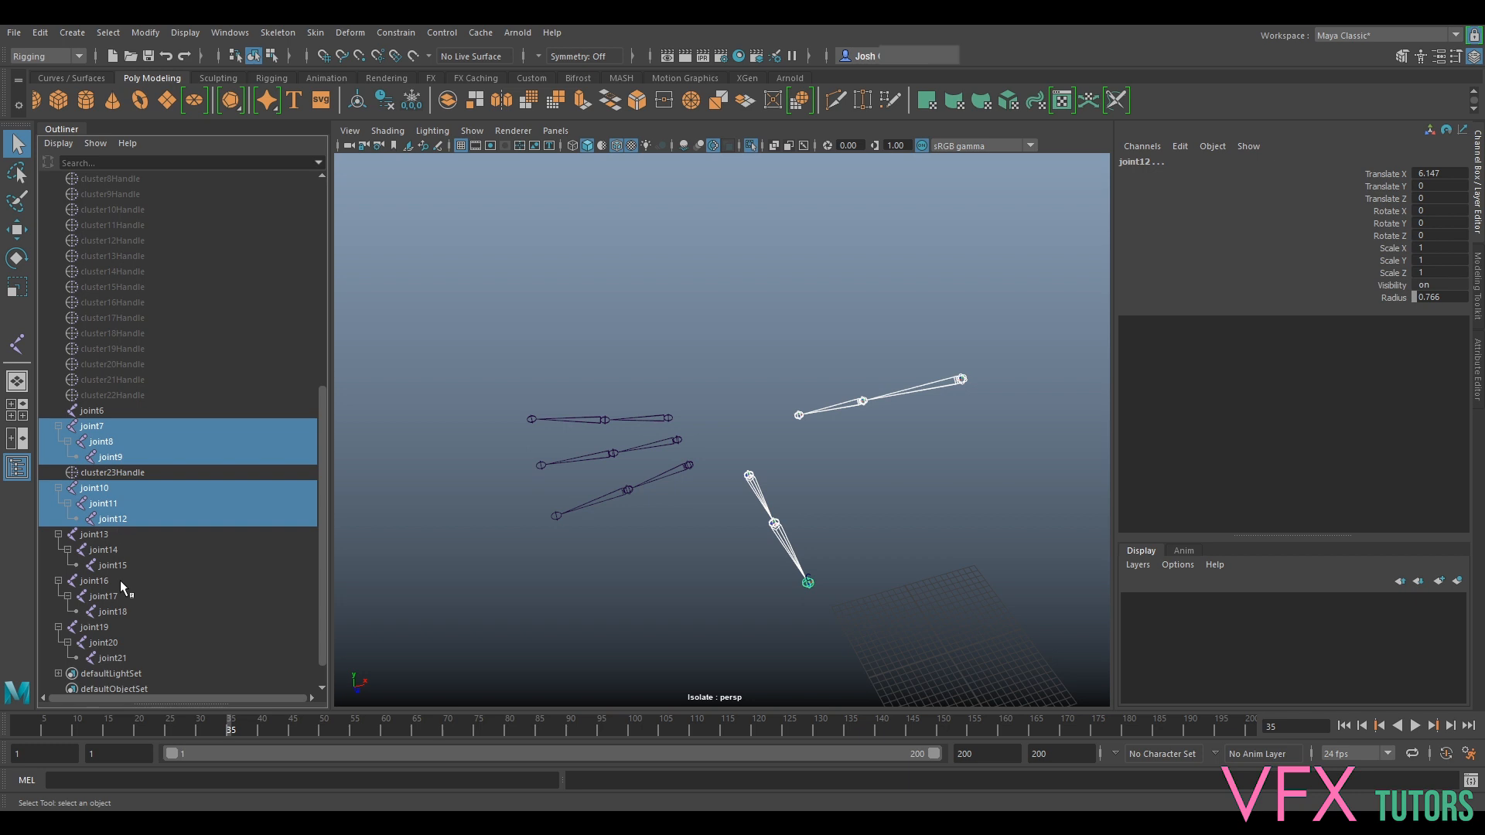
{"action": "left_click", "coordinate": [122, 659], "text": "ctrl+shift"}
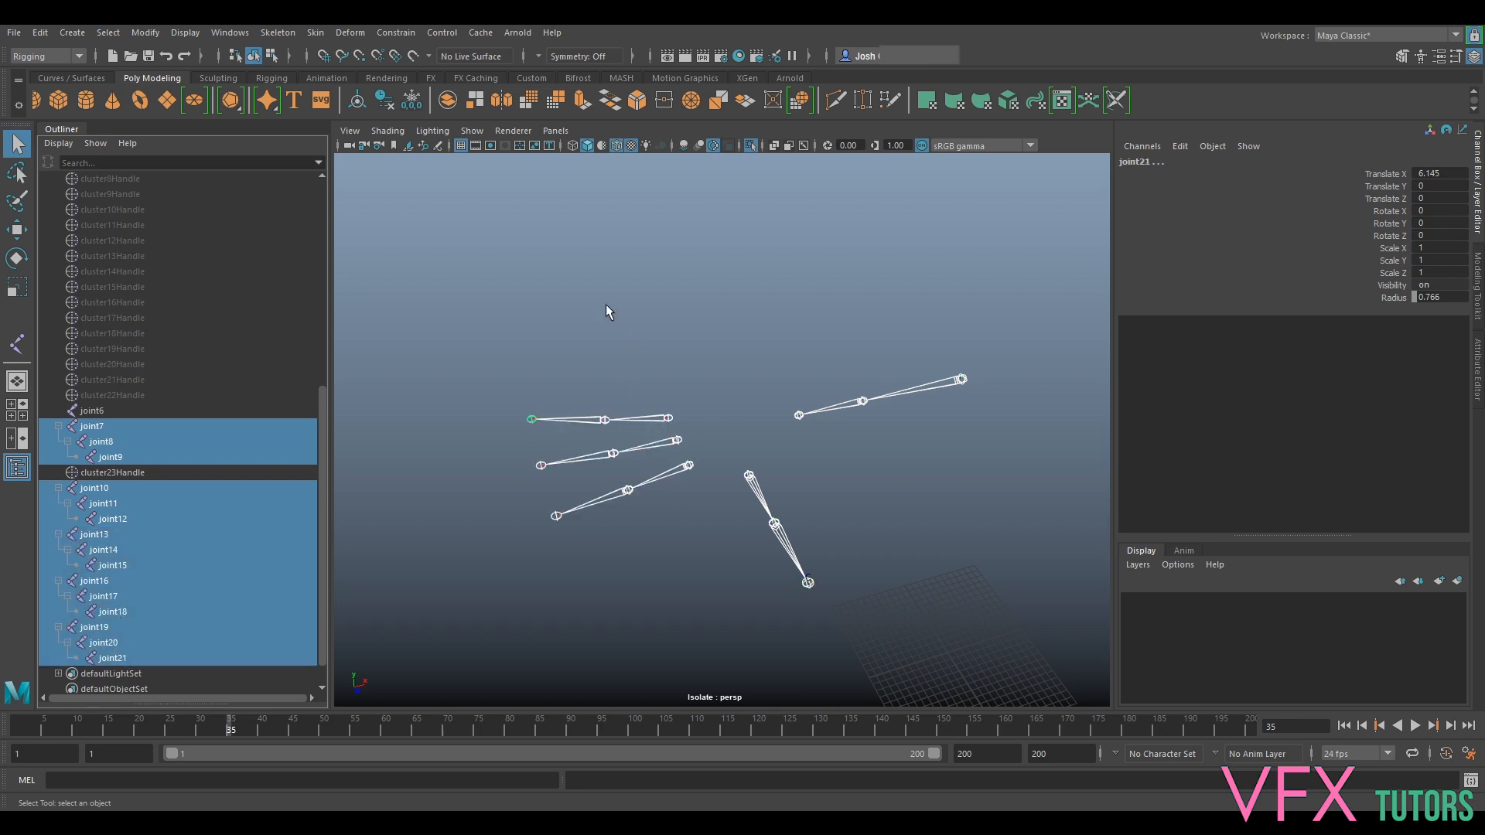
{"action": "left_click", "coordinate": [185, 34]}
{"action": "mouse_move", "coordinate": [232, 114]}
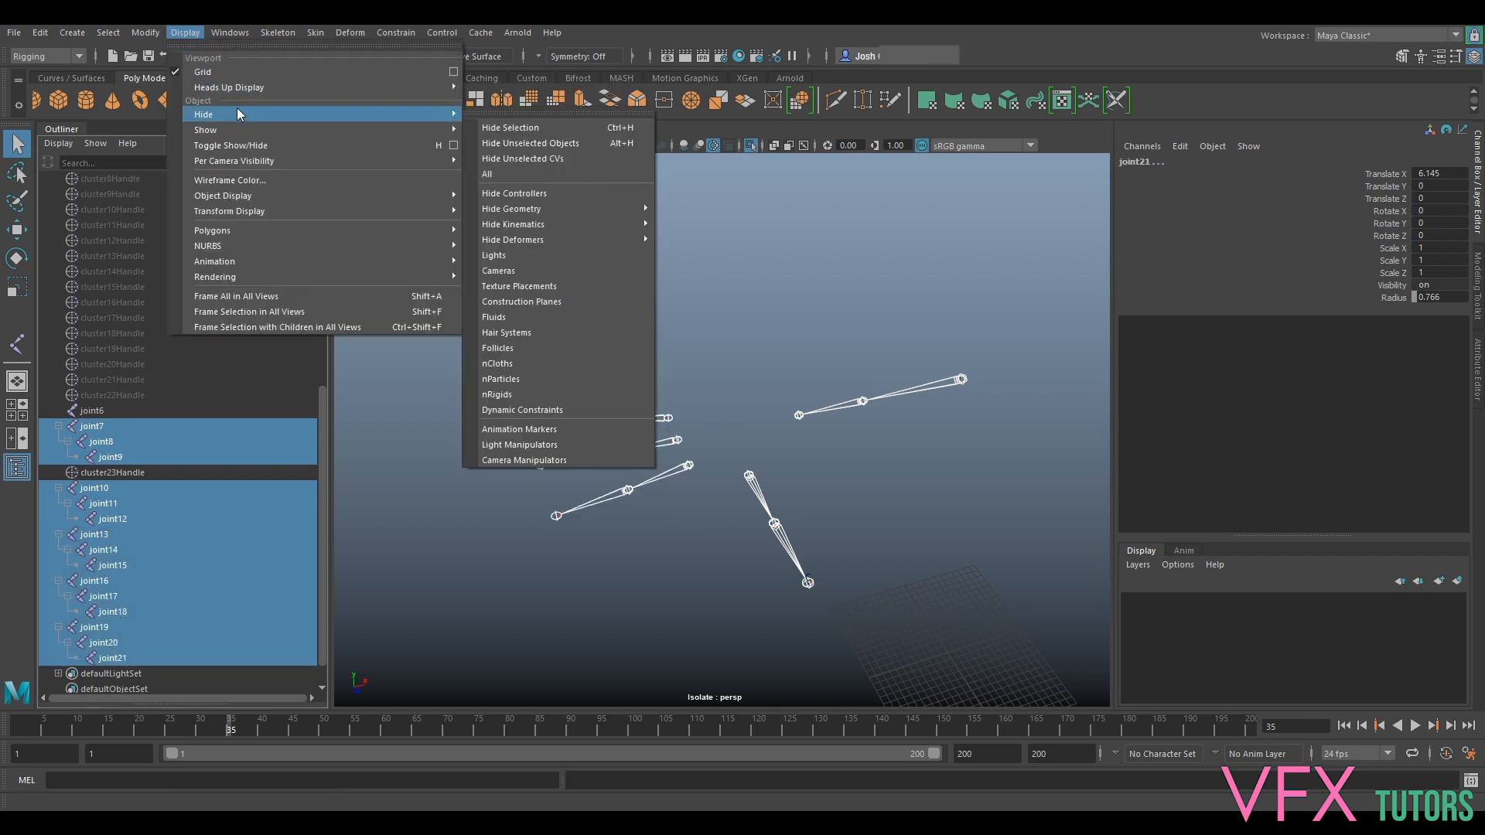
{"action": "mouse_move", "coordinate": [250, 211]}
{"action": "left_click", "coordinate": [560, 222]}
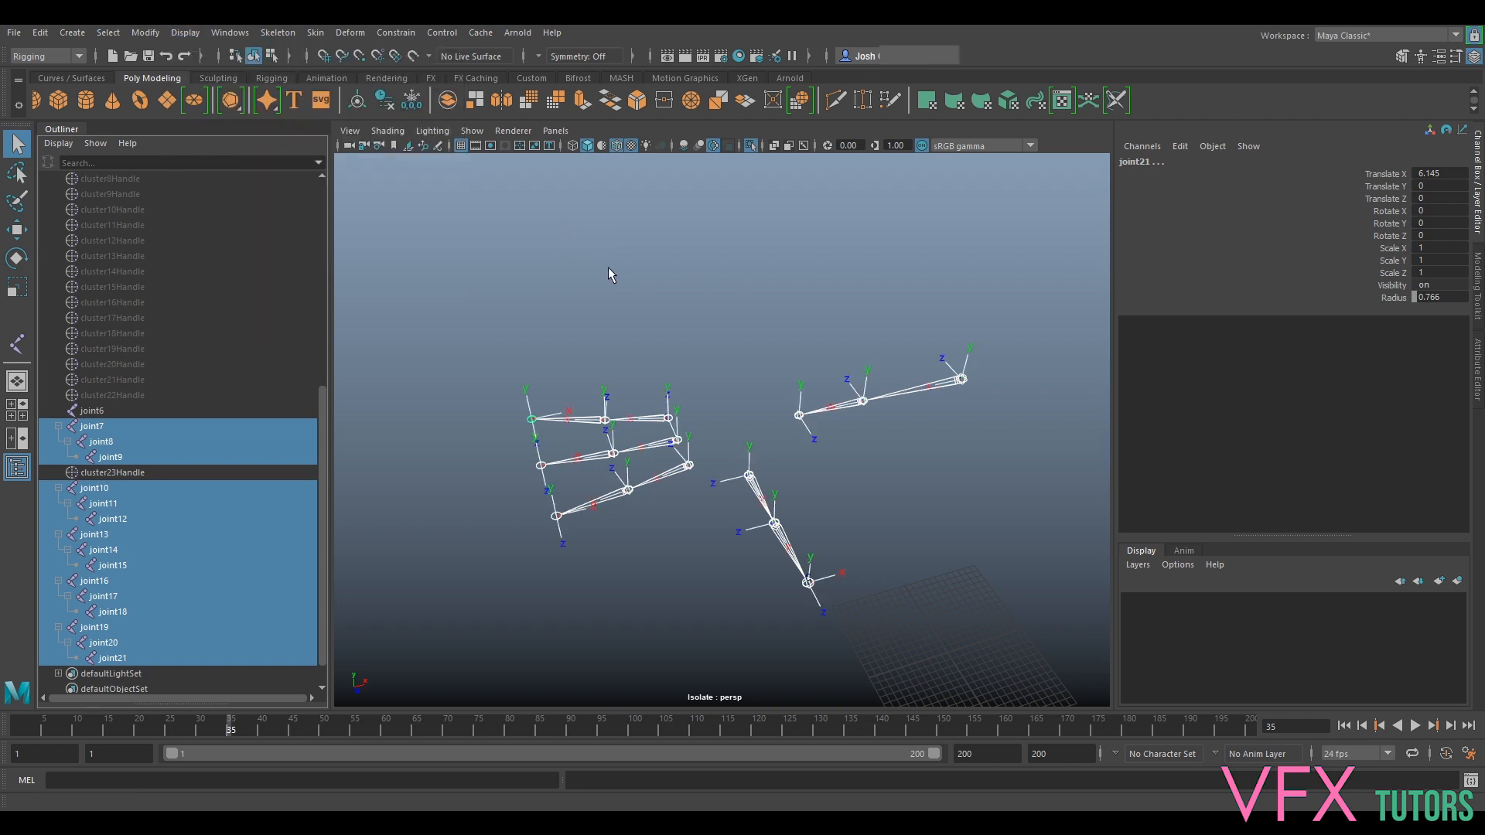
Turn off isolate select so the arm and hand chains are shown together with the rest of the skeleton.
{"action": "left_click_drag", "start_coordinate": [745, 258], "coordinate": [902, 322], "text": "alt"}
{"action": "middle_click_drag", "start_coordinate": [902, 322], "coordinate": [790, 258], "text": "alt"}
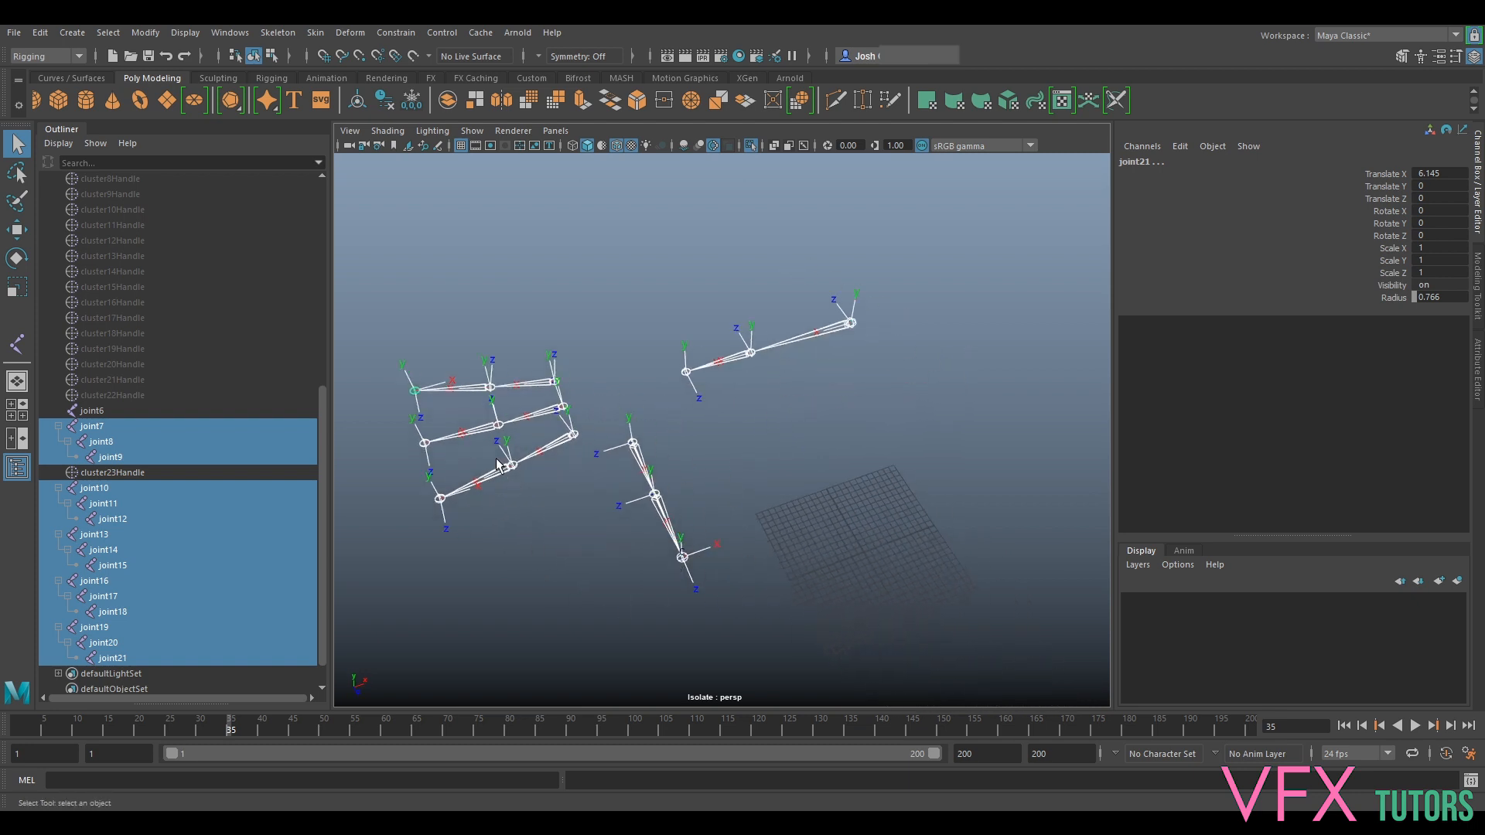
{"action": "scroll", "coordinate": [143, 383], "scroll_direction": "up", "scroll_amount": 8}
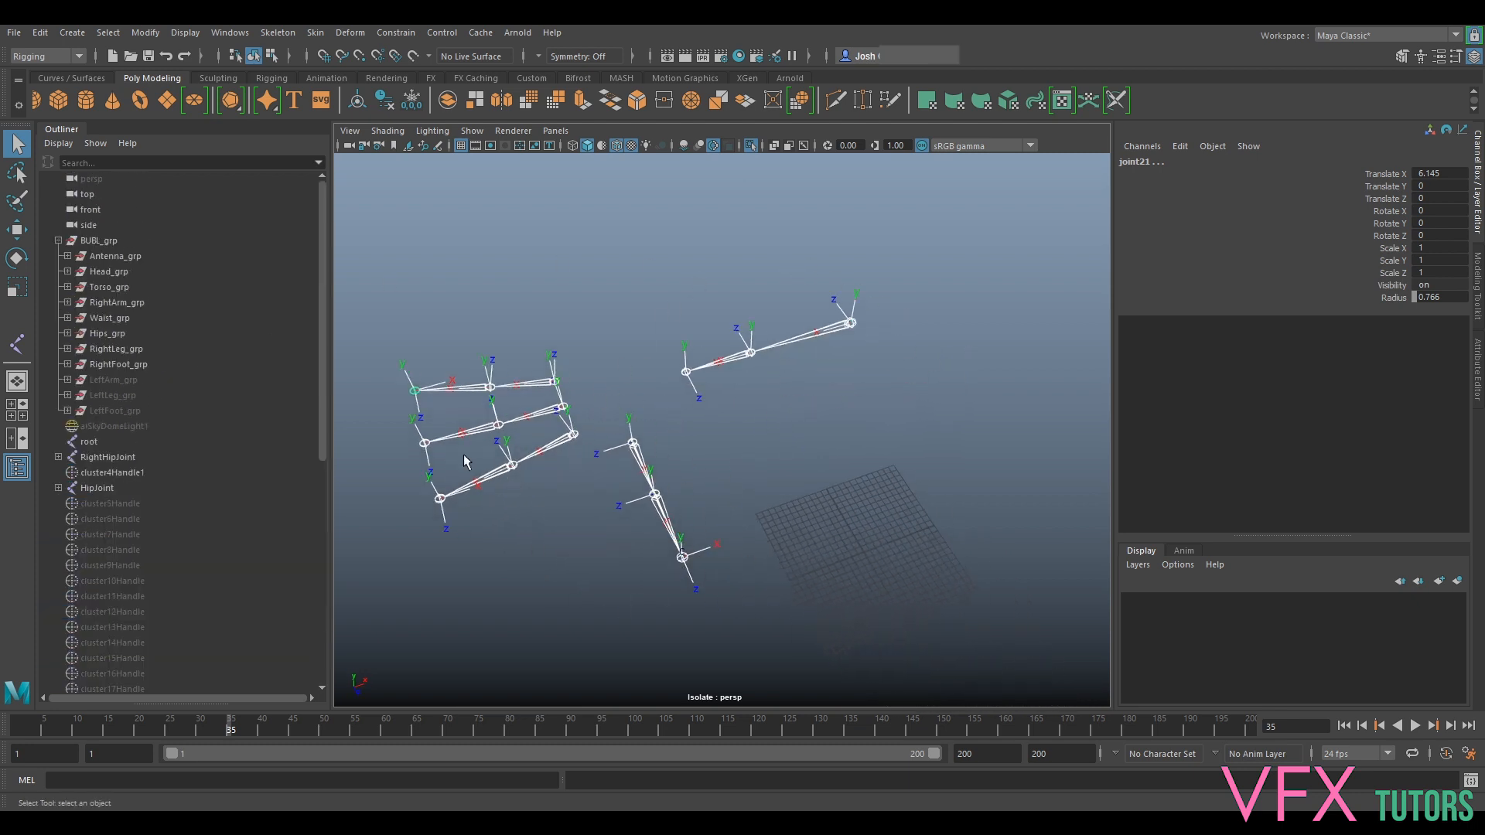
{"action": "key", "text": "ctrl+1"}
{"action": "left_click_drag", "start_coordinate": [846, 392], "coordinate": [881, 359], "text": "alt"}
{"action": "middle_click_drag", "start_coordinate": [880, 359], "coordinate": [796, 398], "text": "alt"}
{"action": "scroll", "coordinate": [797, 398], "scroll_direction": "up", "scroll_amount": 3}
{"action": "scroll", "coordinate": [765, 373], "scroll_direction": "down", "scroll_amount": 2}
{"action": "left_click_drag", "start_coordinate": [764, 372], "coordinate": [689, 434], "text": "alt"}
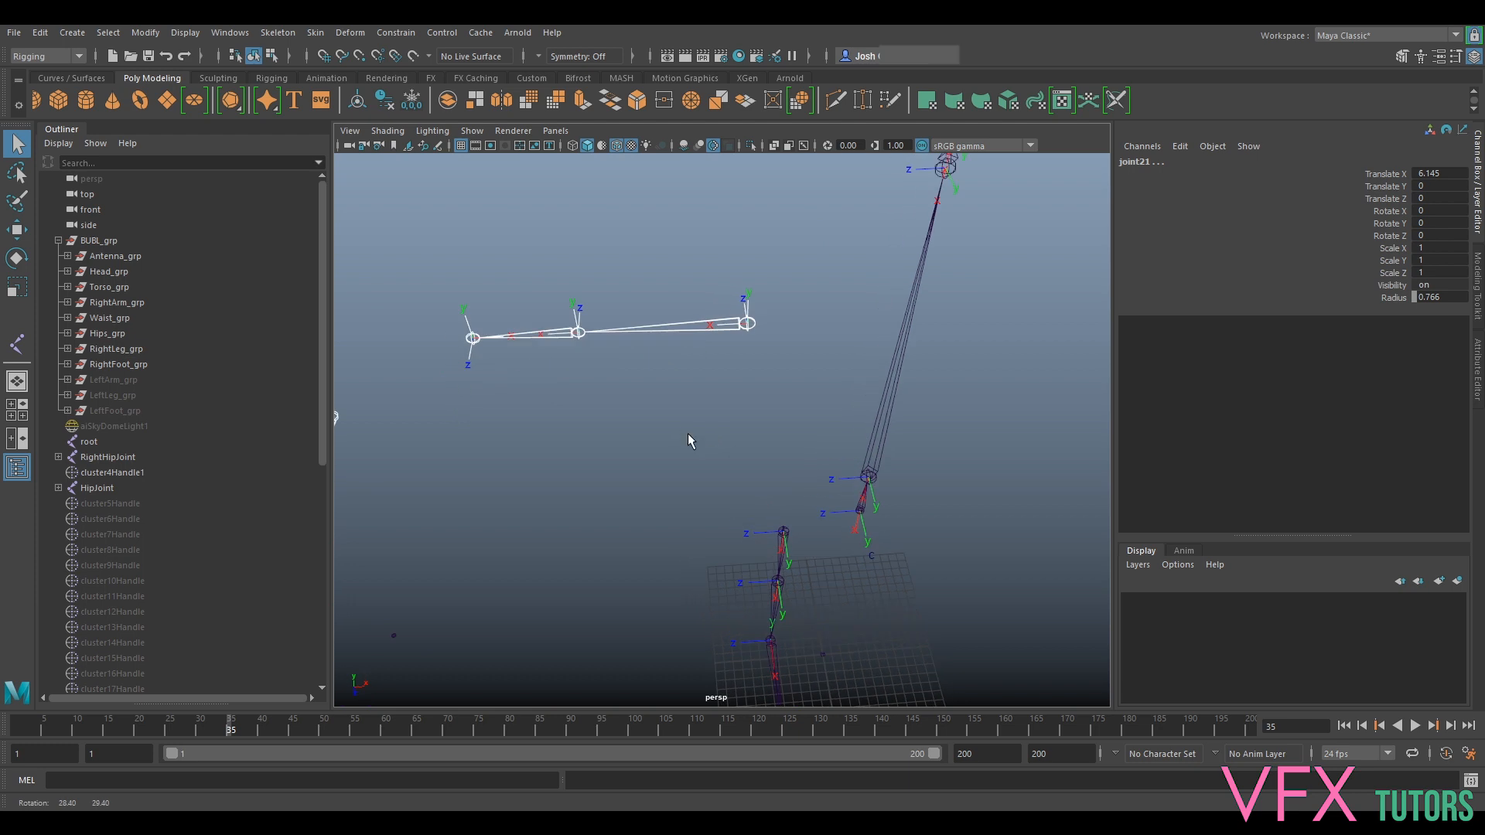
{"action": "scroll", "coordinate": [691, 429], "scroll_direction": "down", "scroll_amount": 3}
{"action": "mouse_move", "coordinate": [670, 374]}
{"action": "left_mouse_down", "text": "alt"}
{"action": "mouse_move", "coordinate": [732, 415]}
{"action": "mouse_move", "coordinate": [758, 399]}
{"action": "mouse_move", "coordinate": [830, 402]}
{"action": "mouse_move", "coordinate": [787, 373]}
{"action": "mouse_move", "coordinate": [774, 392]}
{"action": "mouse_move", "coordinate": [803, 403]}
{"action": "mouse_move", "coordinate": [670, 374]}
{"action": "left_mouse_up", "text": "alt"}
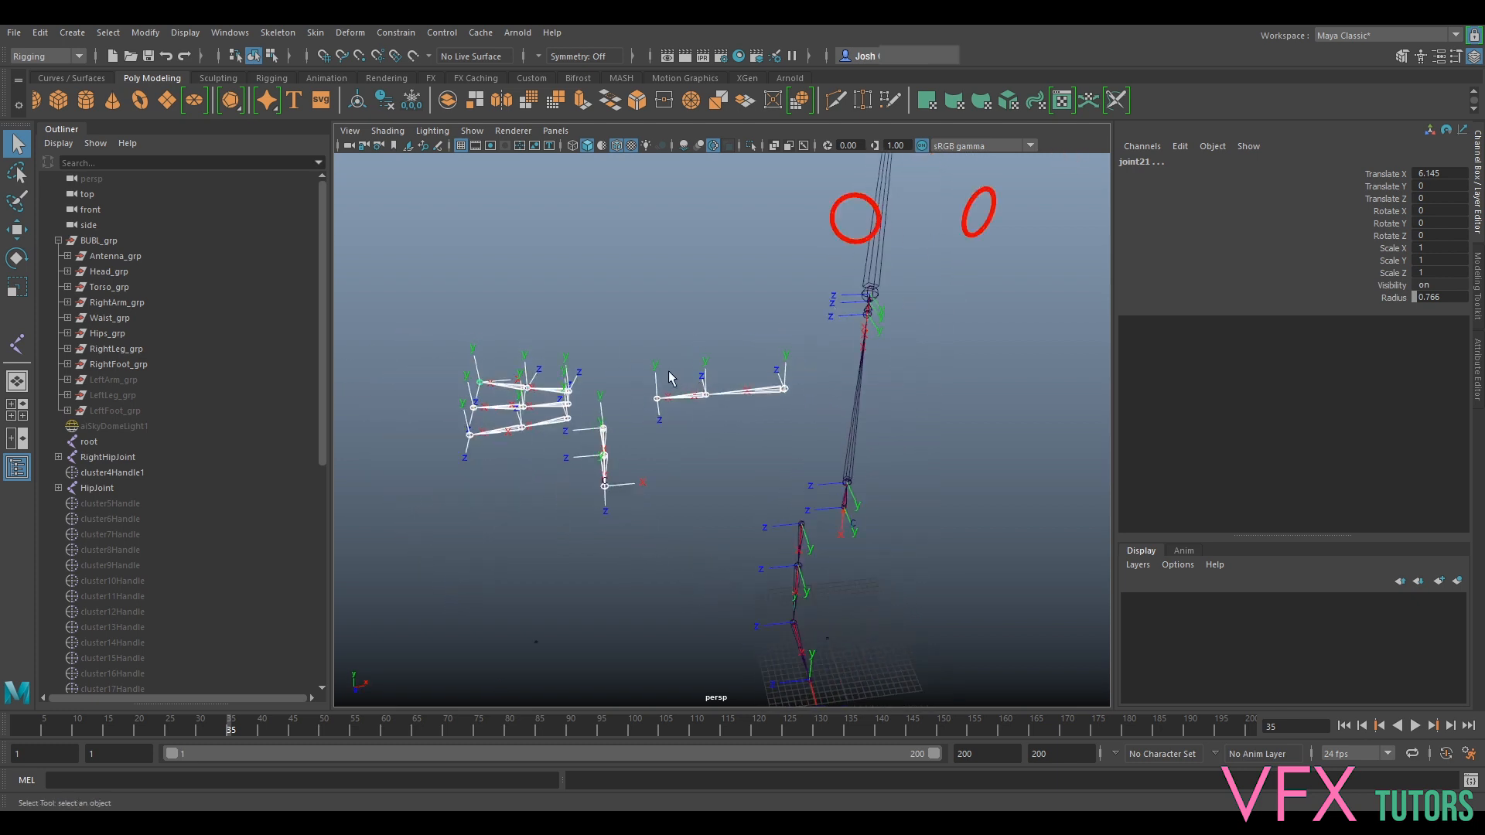
Unparent all the arm, thumb and finger joints, and compare the arm joints' axes with those of the torso joints.
{"action": "key", "text": "shift+p"}
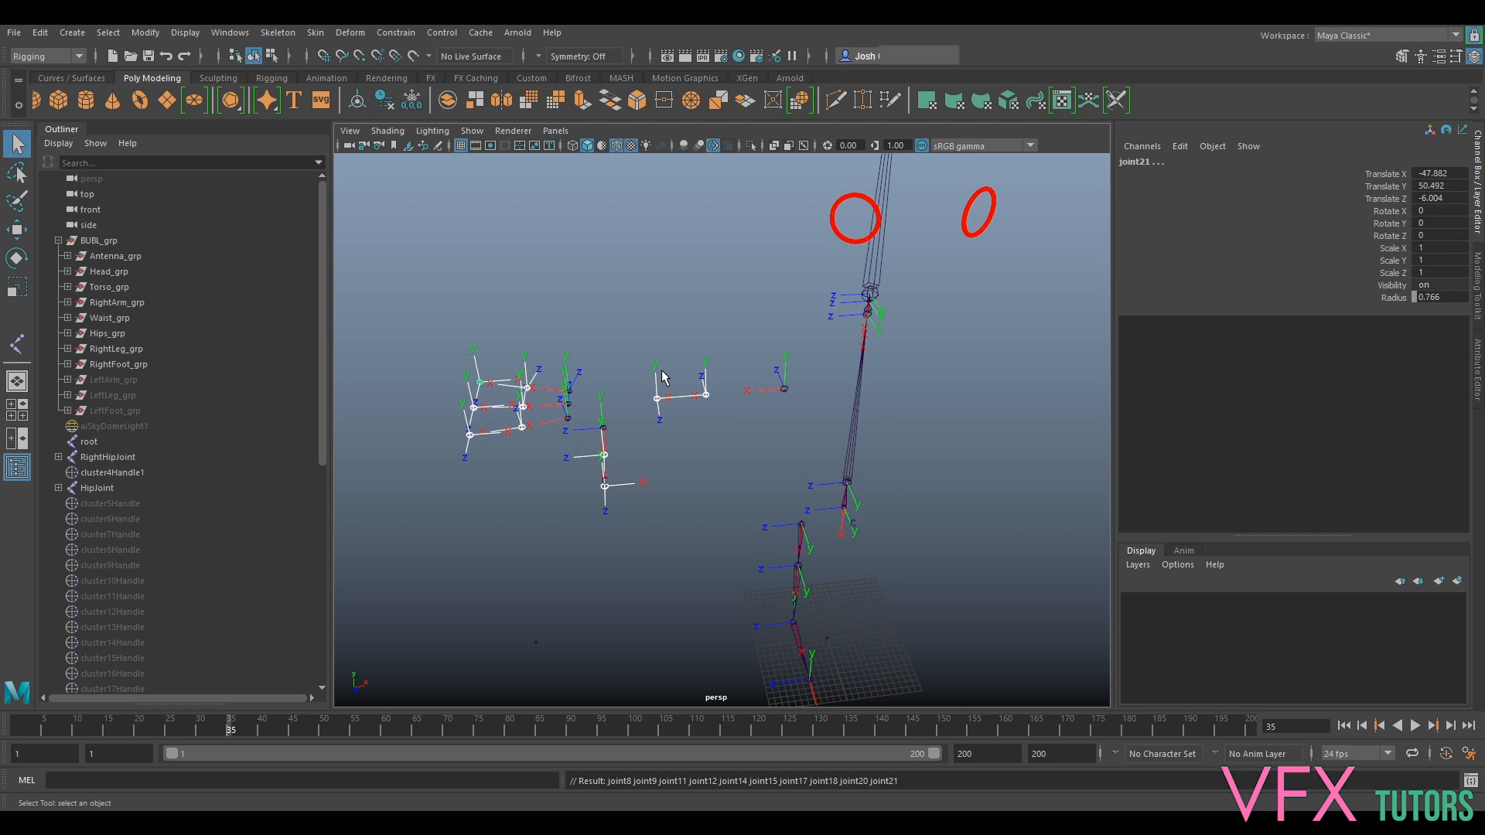
{"action": "left_click", "coordinate": [663, 333]}
{"action": "scroll", "coordinate": [693, 362], "scroll_direction": "up", "scroll_amount": 4}
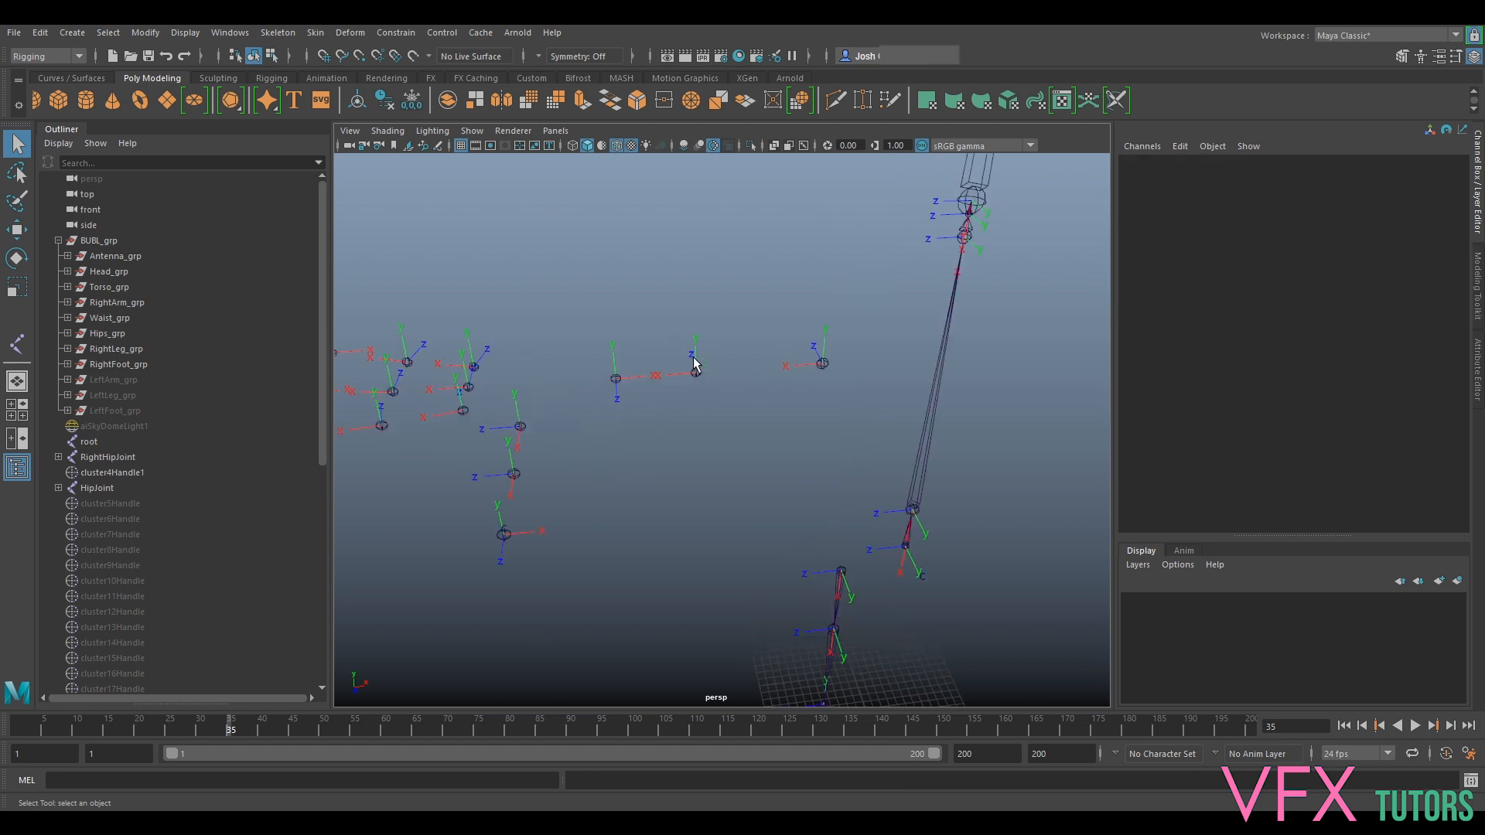
{"action": "scroll", "coordinate": [677, 376], "scroll_direction": "up", "scroll_amount": 4}
{"action": "scroll", "coordinate": [799, 349], "scroll_direction": "down", "scroll_amount": 5}
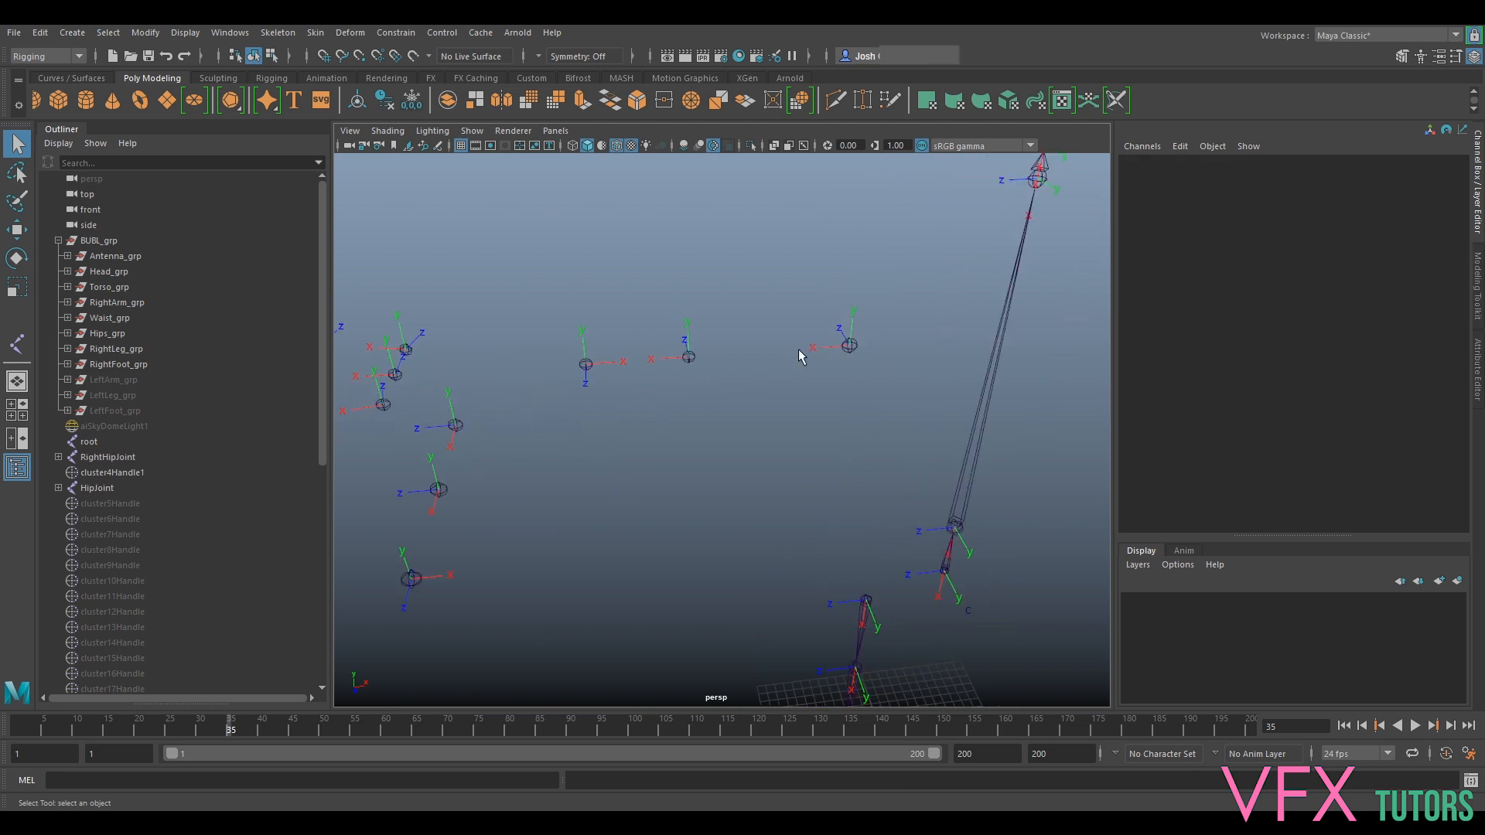
{"action": "scroll", "coordinate": [689, 406], "scroll_direction": "down", "scroll_amount": 3}
{"action": "scroll", "coordinate": [832, 373], "scroll_direction": "up", "scroll_amount": 7}
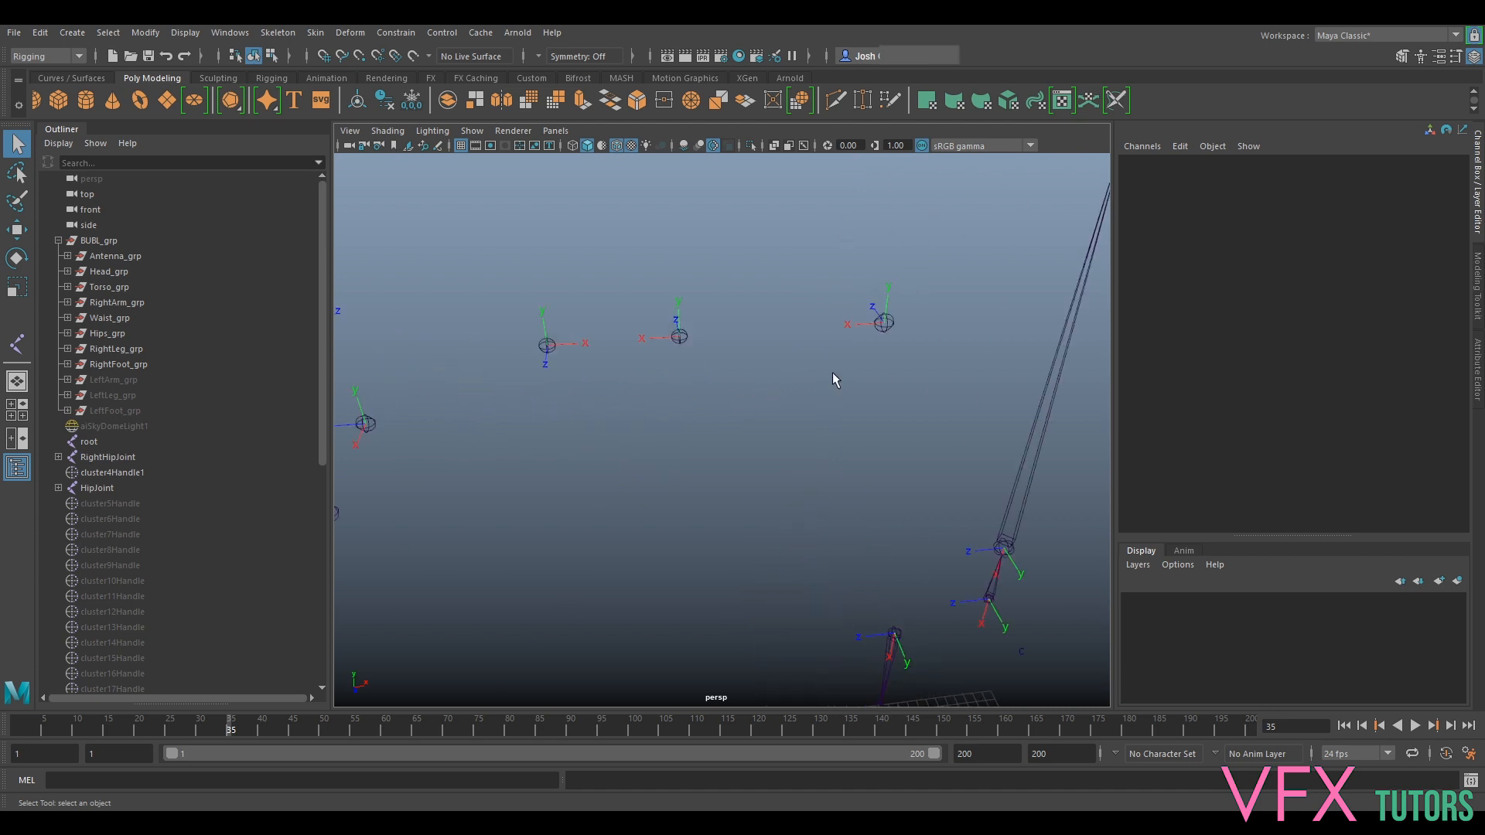
{"action": "scroll", "coordinate": [780, 423], "scroll_direction": "down", "scroll_amount": 3}
{"action": "middle_click_drag", "start_coordinate": [905, 408], "coordinate": [782, 444], "text": "alt"}
{"action": "mouse_move", "coordinate": [782, 444]}
{"action": "left_mouse_down", "text": "alt"}
{"action": "mouse_move", "coordinate": [771, 493]}
{"action": "mouse_move", "coordinate": [764, 462]}
{"action": "left_mouse_up", "text": "alt"}
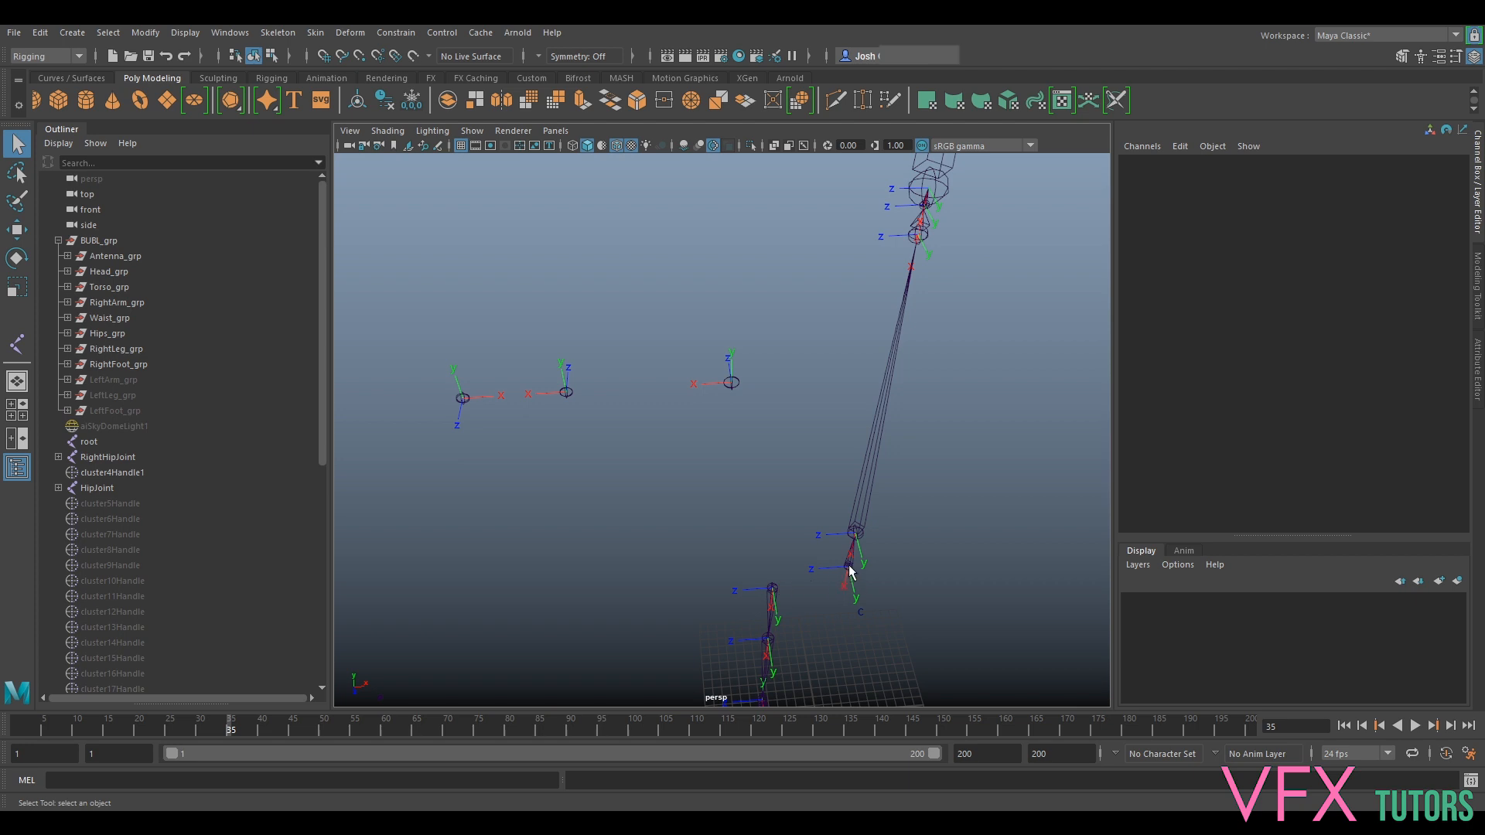
Orient-constrain the arm joint nearest the torso to Torso_Joint.
{"action": "left_click", "coordinate": [860, 532]}
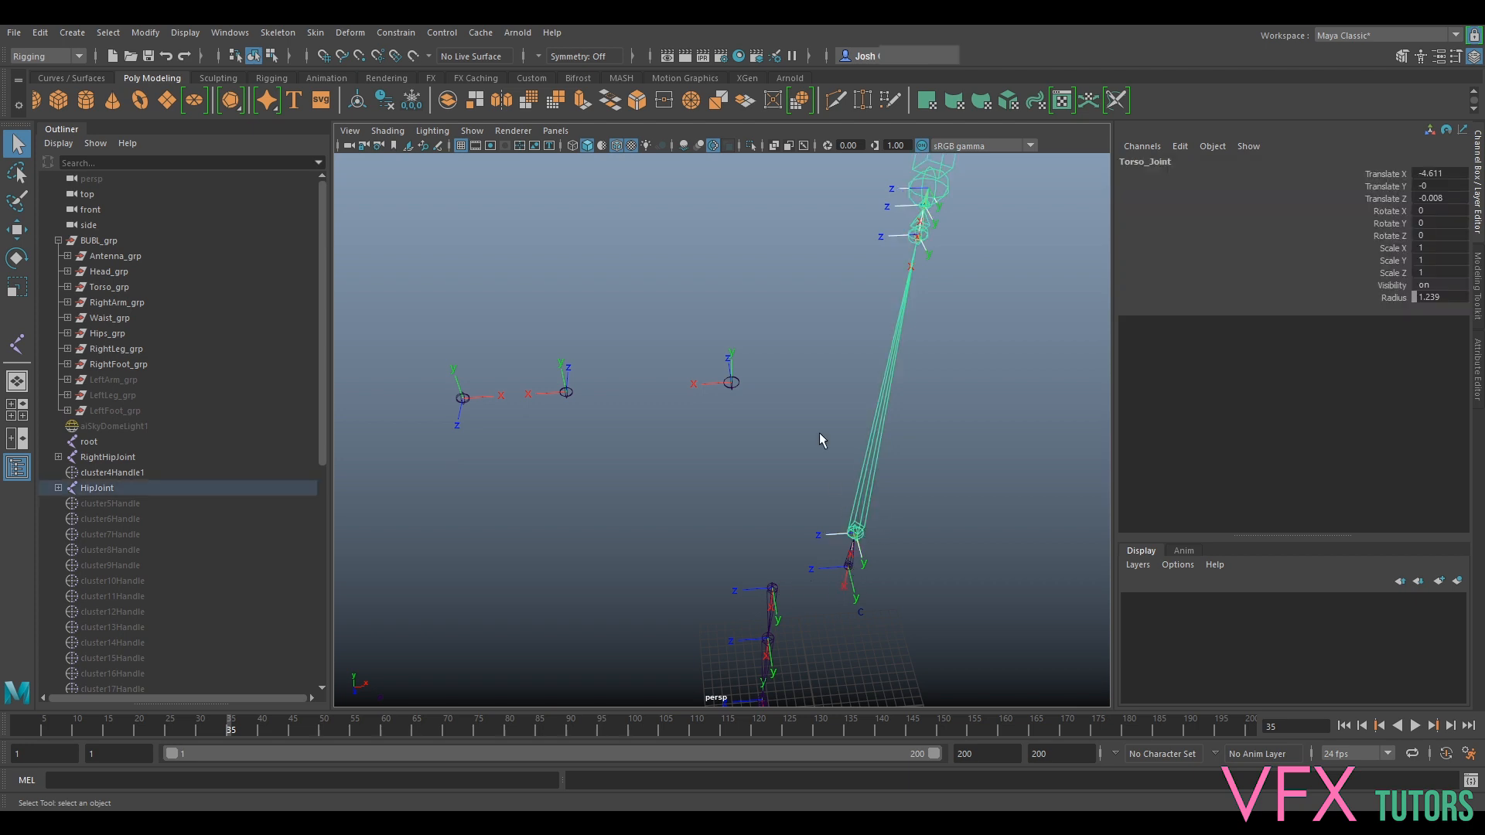
{"action": "key", "text": "w"}
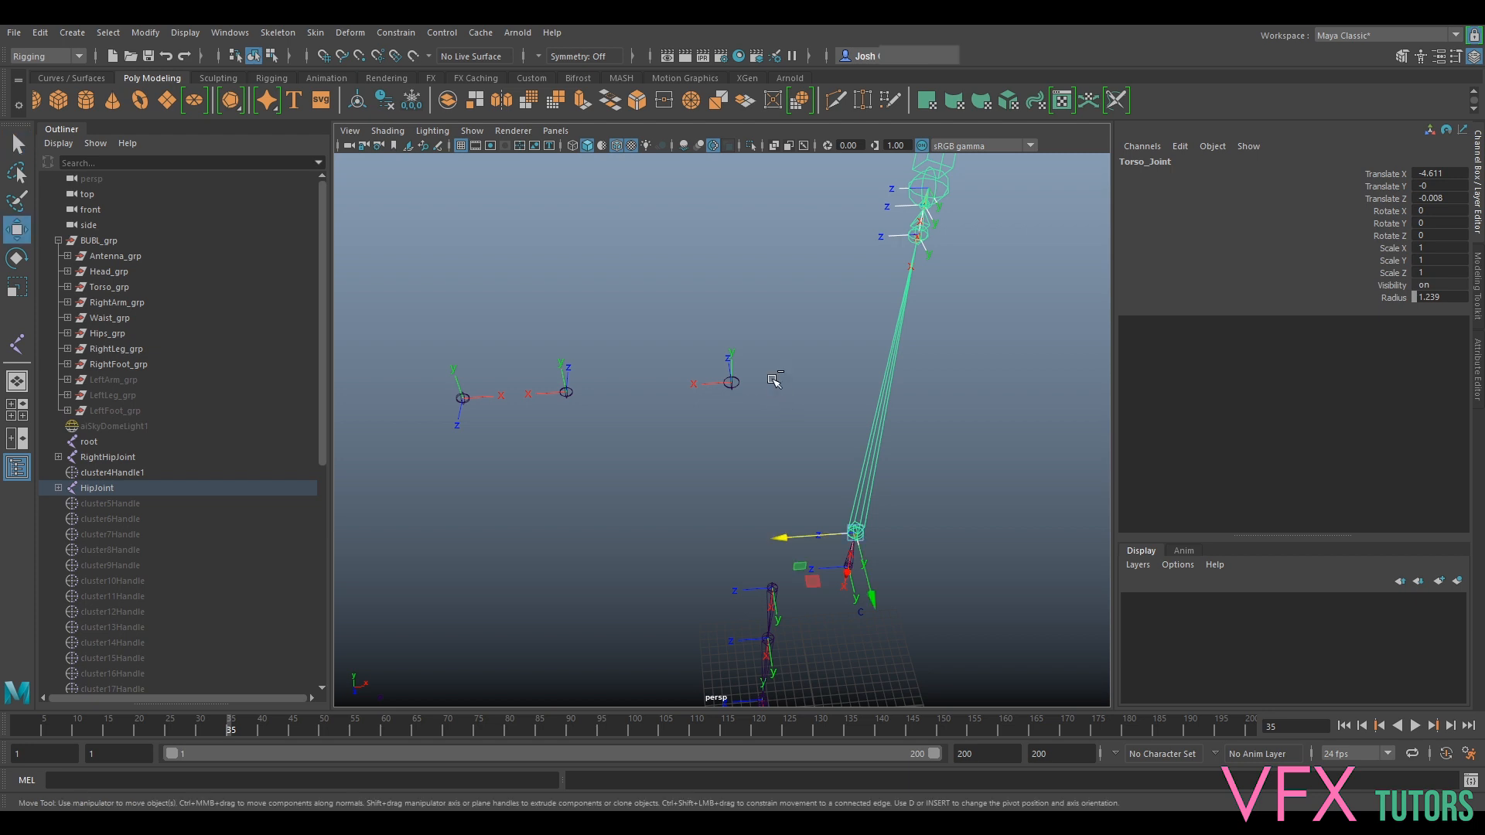
{"action": "left_click", "coordinate": [734, 384], "text": "shift"}
{"action": "left_click", "coordinate": [396, 33]}
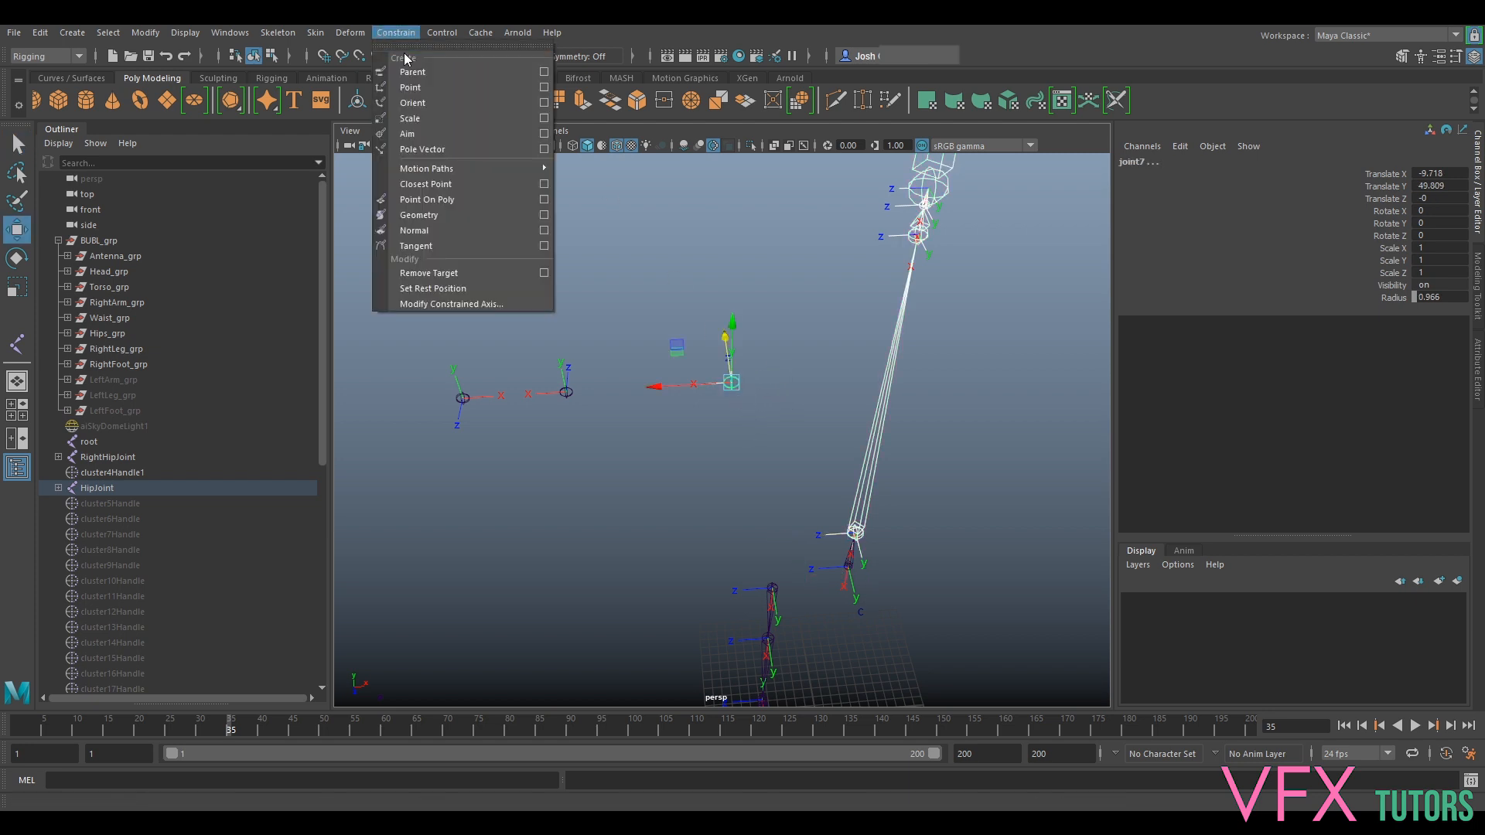
{"action": "left_click", "coordinate": [443, 106]}
{"action": "left_click_drag", "start_coordinate": [851, 448], "coordinate": [837, 490], "text": "alt"}
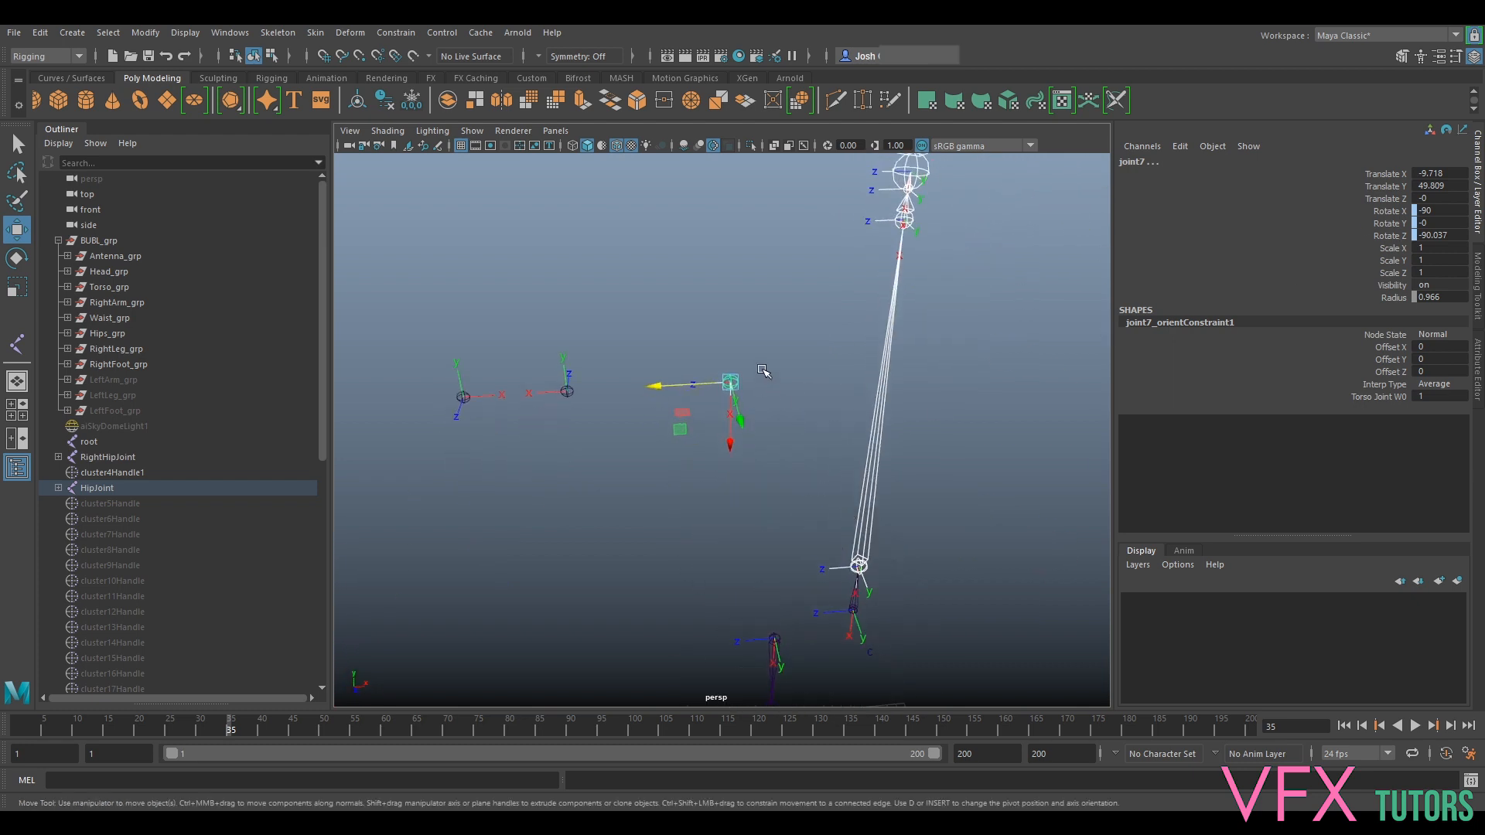
Check the Torso_Joint target in the HipJoint hierarchy and delete the orient constraint under joint7.
{"action": "left_click", "coordinate": [58, 488]}
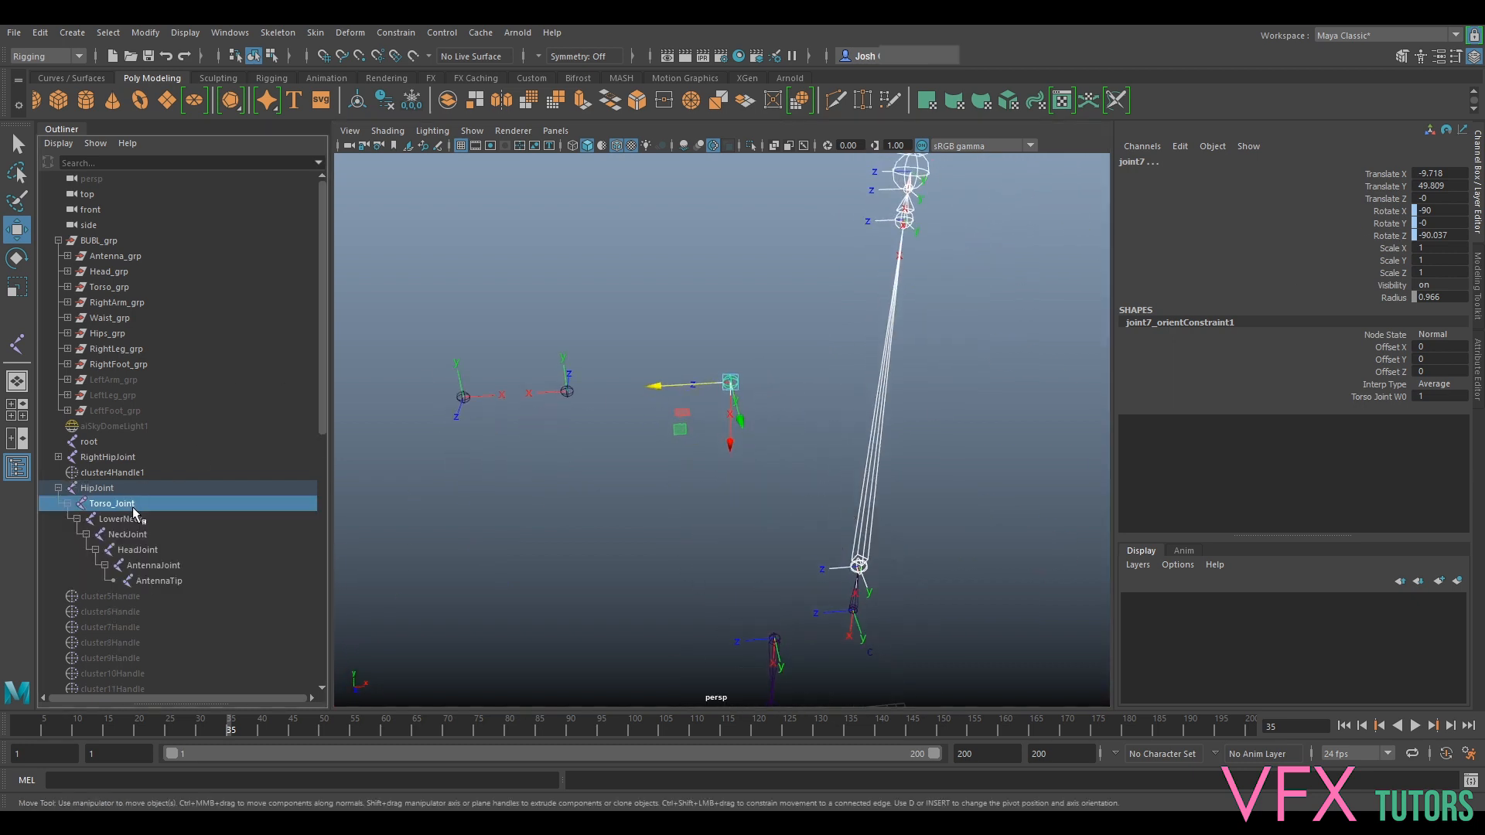
{"action": "left_click", "coordinate": [729, 383]}
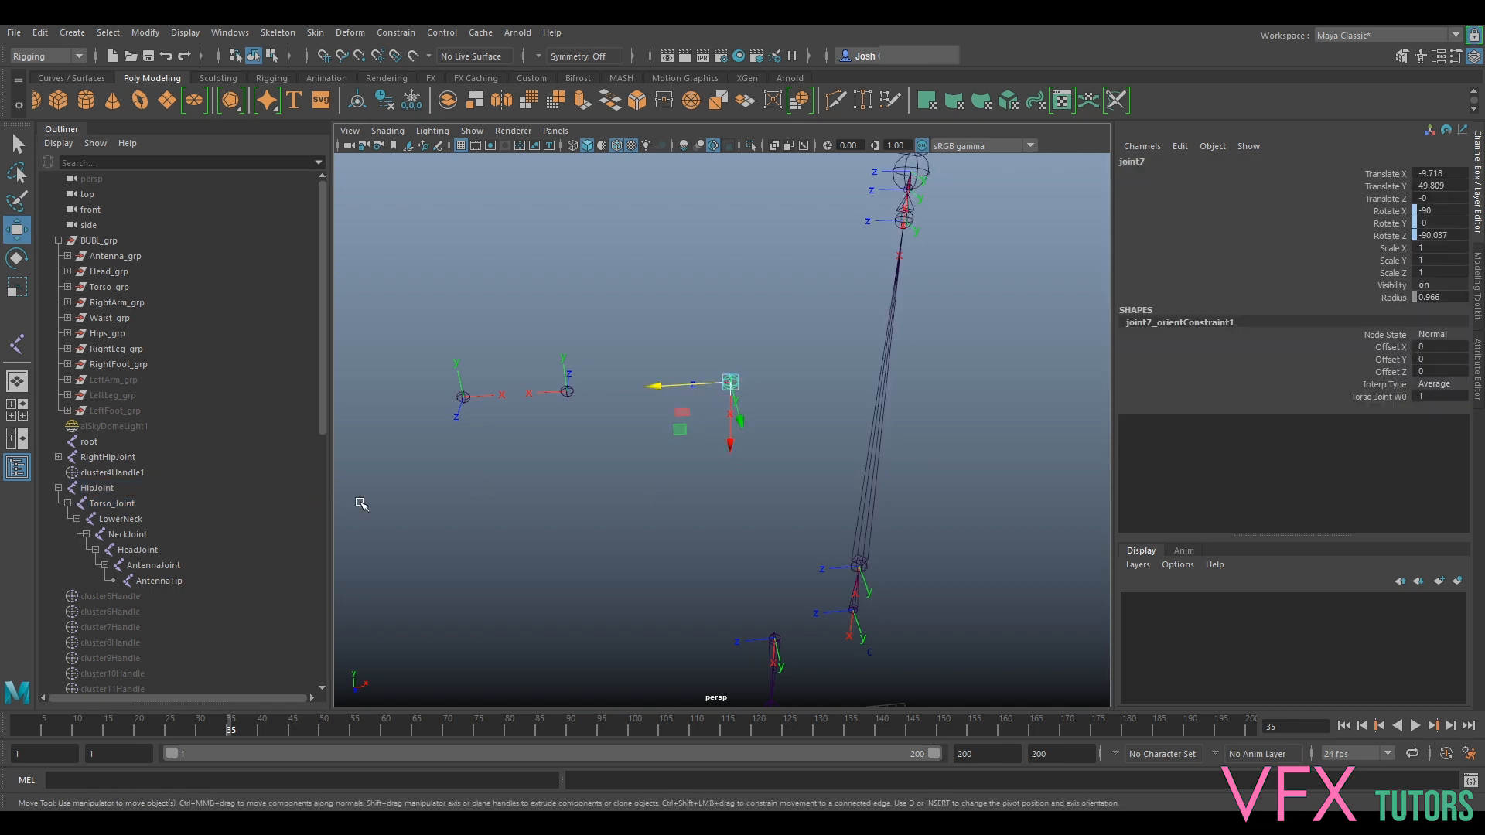
{"action": "left_click", "coordinate": [94, 411]}
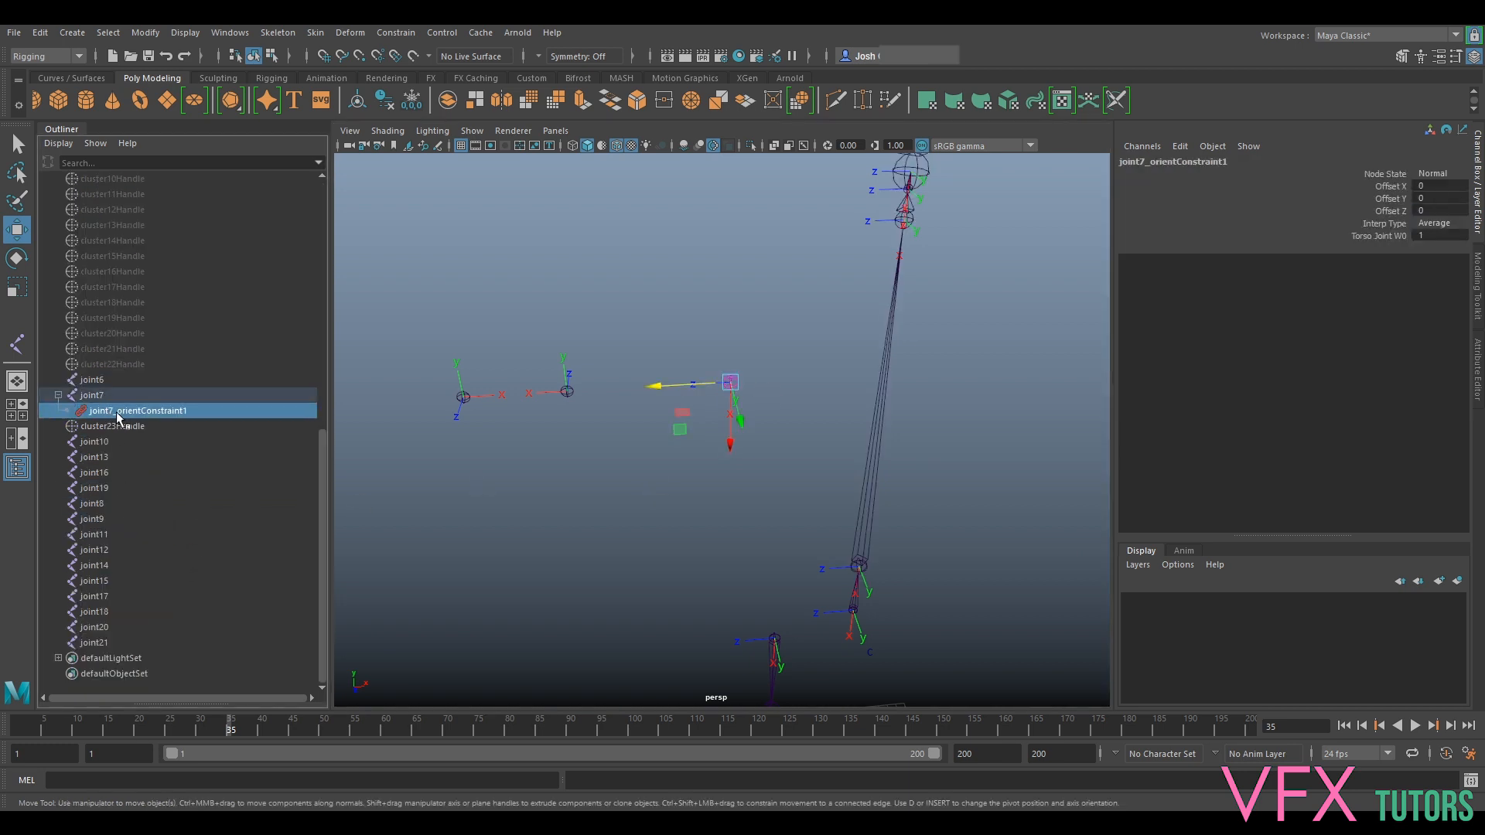
{"action": "key", "text": "Delete"}
Match joint8's orientation to joint7 with an orient constraint, and delete that constraint from under joint8.
{"action": "left_click_drag", "start_coordinate": [692, 365], "coordinate": [822, 362], "text": "alt"}
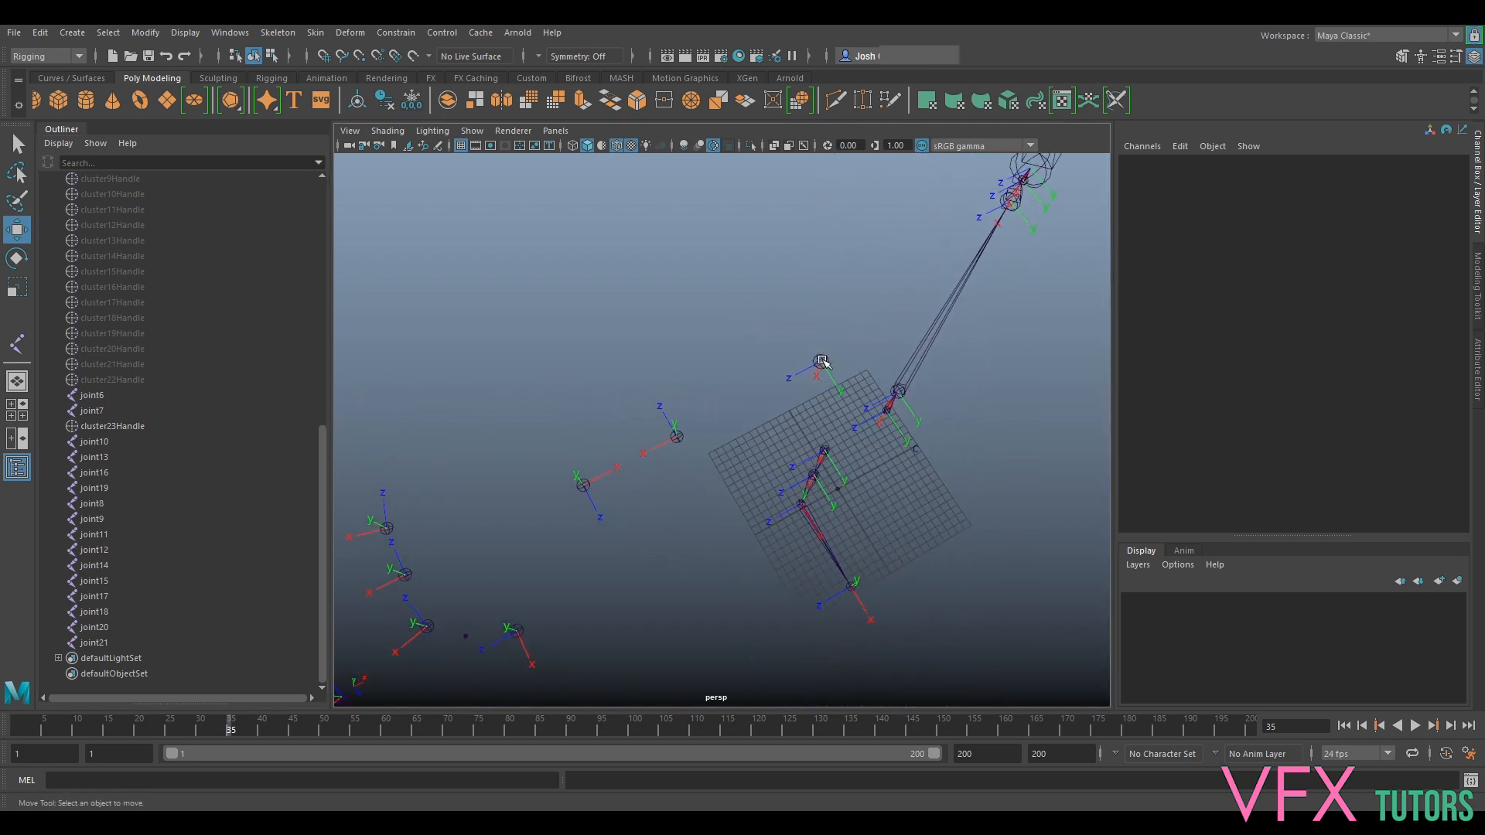
{"action": "left_click", "coordinate": [823, 362]}
{"action": "left_click", "coordinate": [676, 437], "text": "shift"}
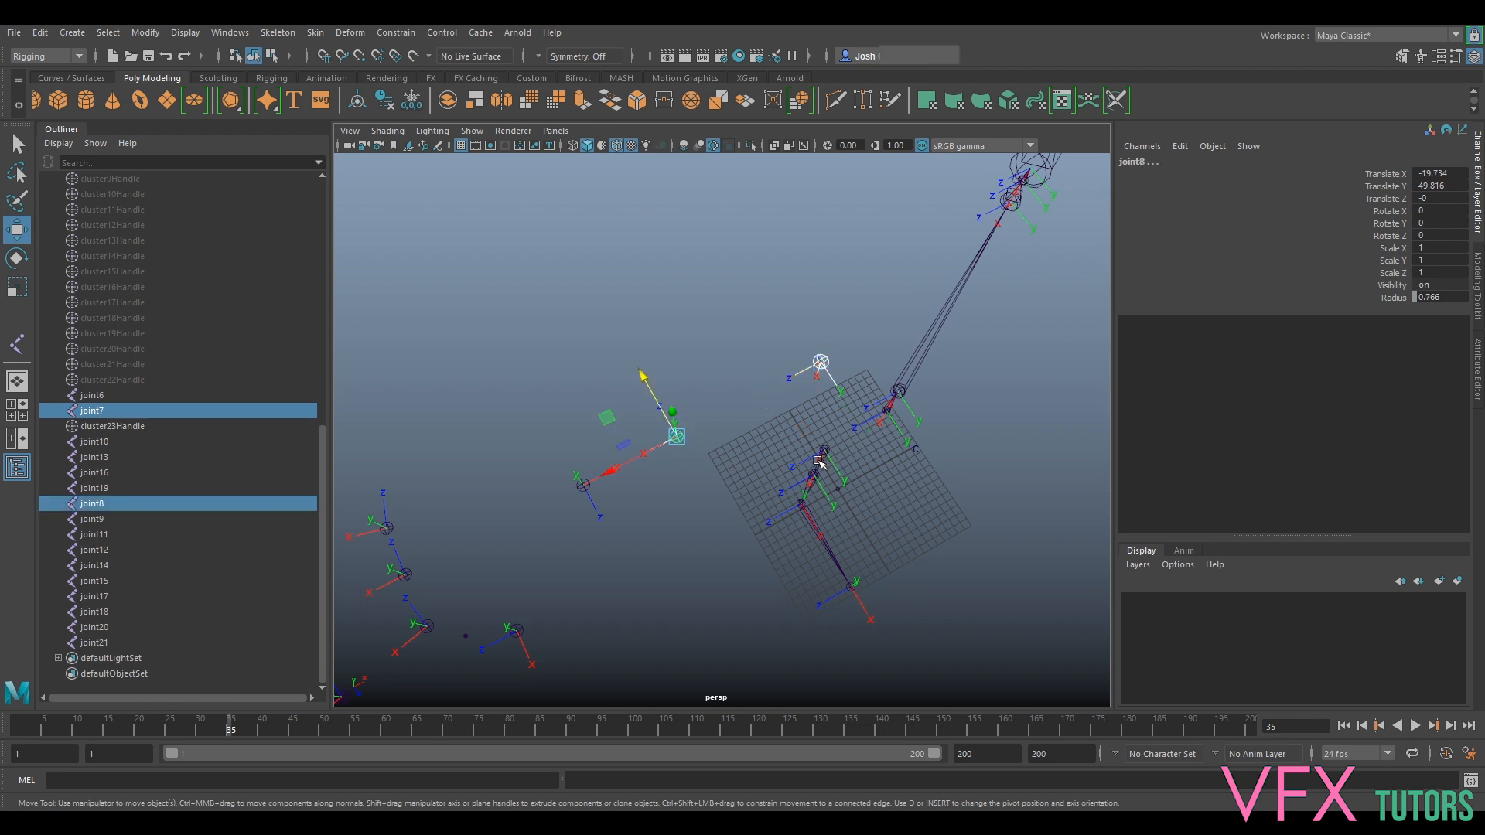
{"action": "key", "text": "g"}
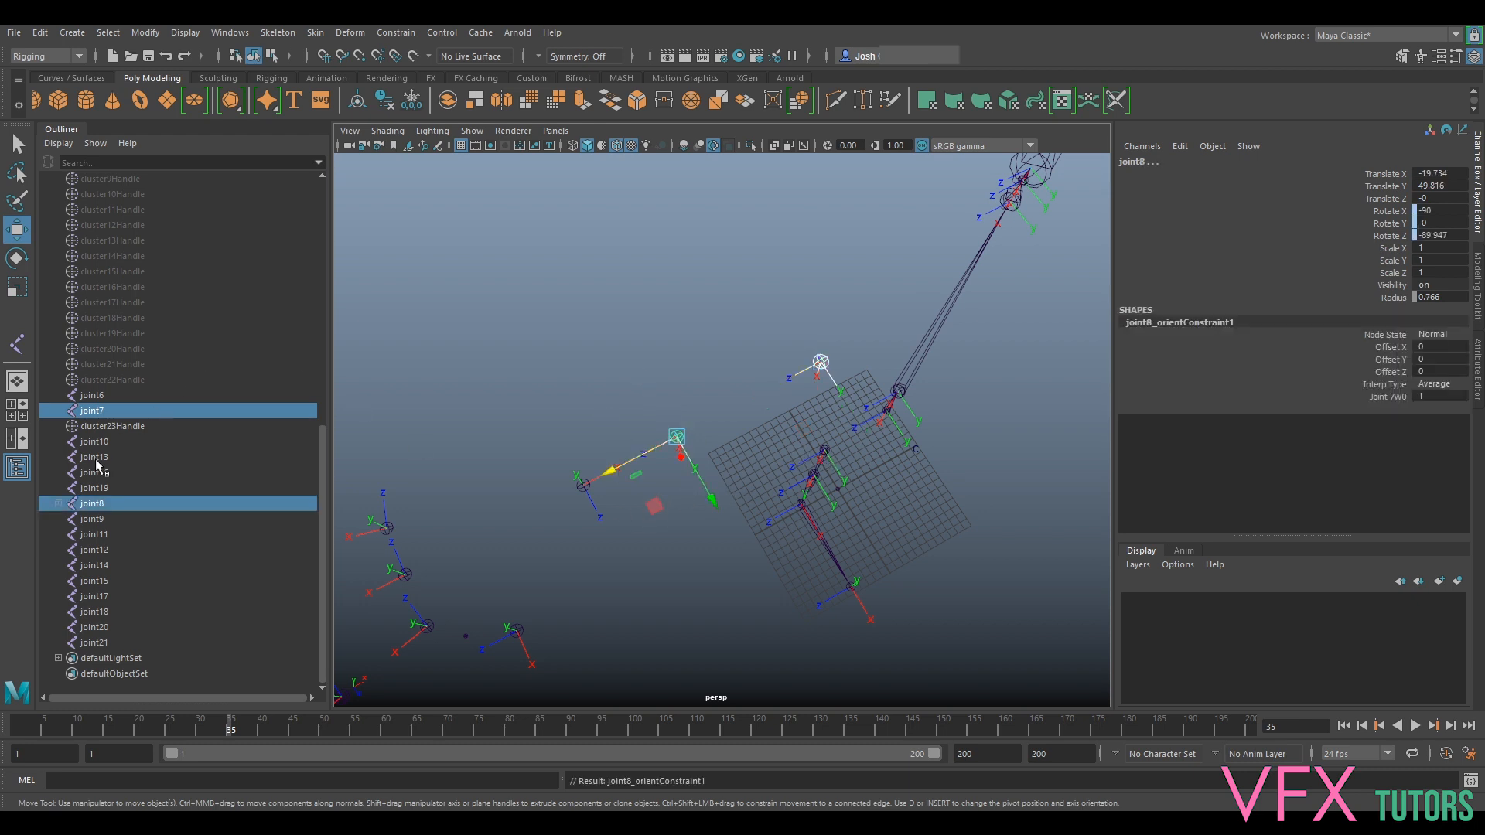
{"action": "left_click", "coordinate": [58, 504]}
{"action": "left_click", "coordinate": [116, 520]}
{"action": "key", "text": "Delete"}
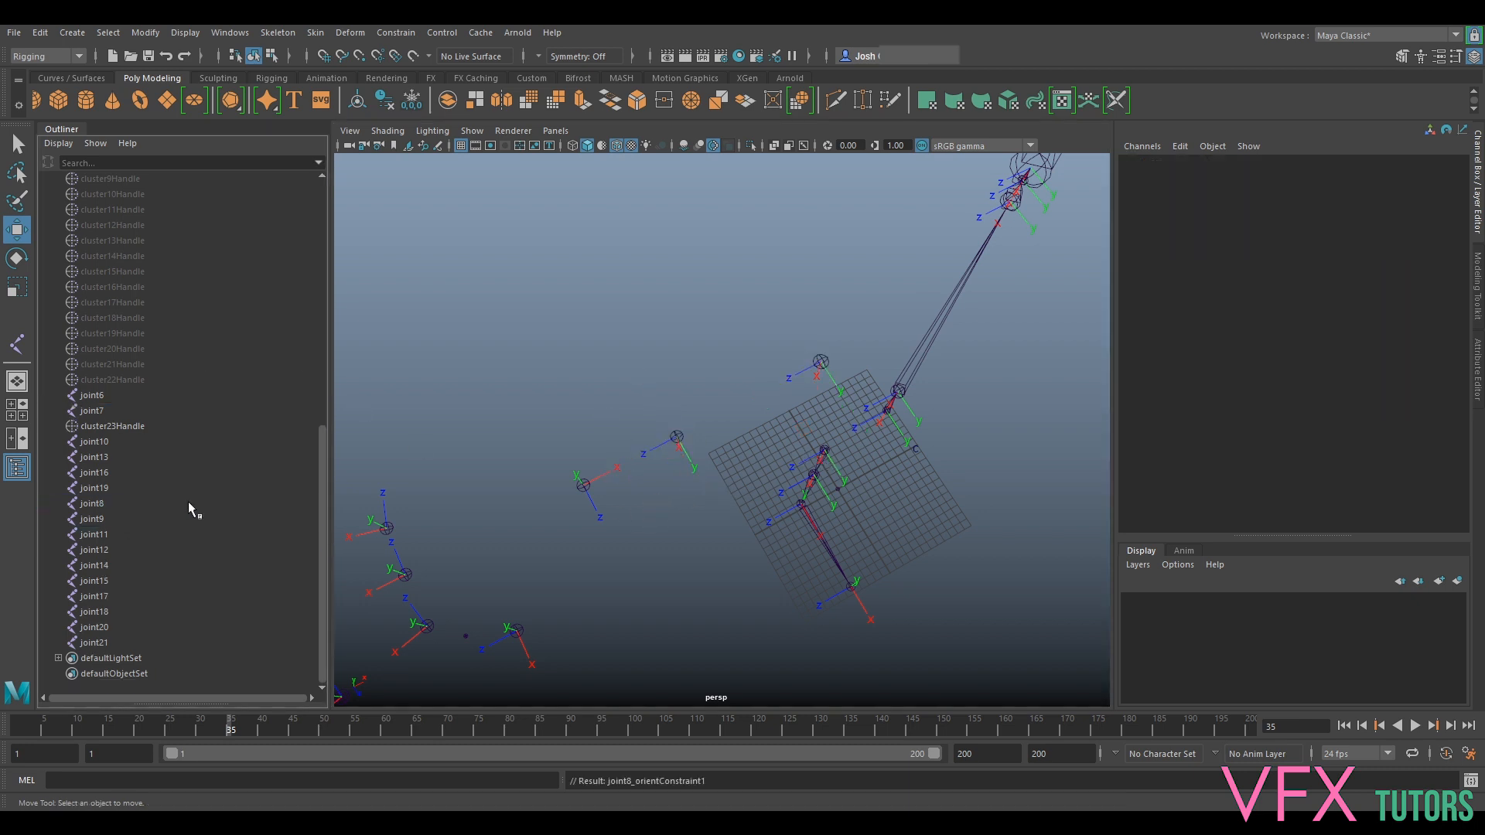
Orient-constrain joint9 to joint8 so their axes match, and remove the constraint node from joint9.
{"action": "left_click", "coordinate": [679, 435]}
{"action": "left_click", "coordinate": [582, 487], "text": "shift"}
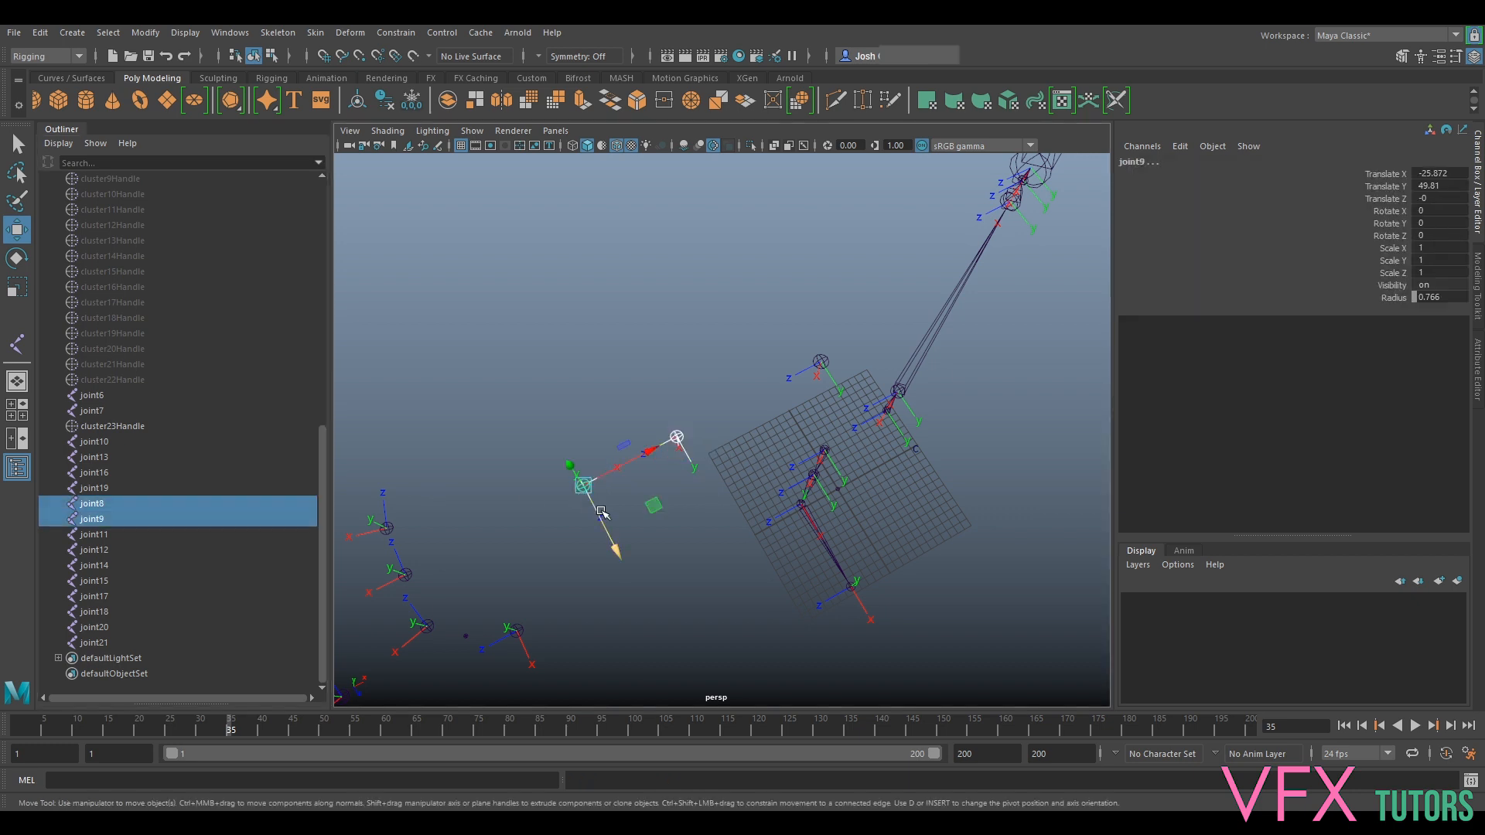
{"action": "key", "text": "g"}
{"action": "middle_click_drag", "start_coordinate": [511, 488], "coordinate": [664, 410], "text": "alt"}
{"action": "left_click_drag", "start_coordinate": [663, 410], "coordinate": [693, 487], "text": "alt"}
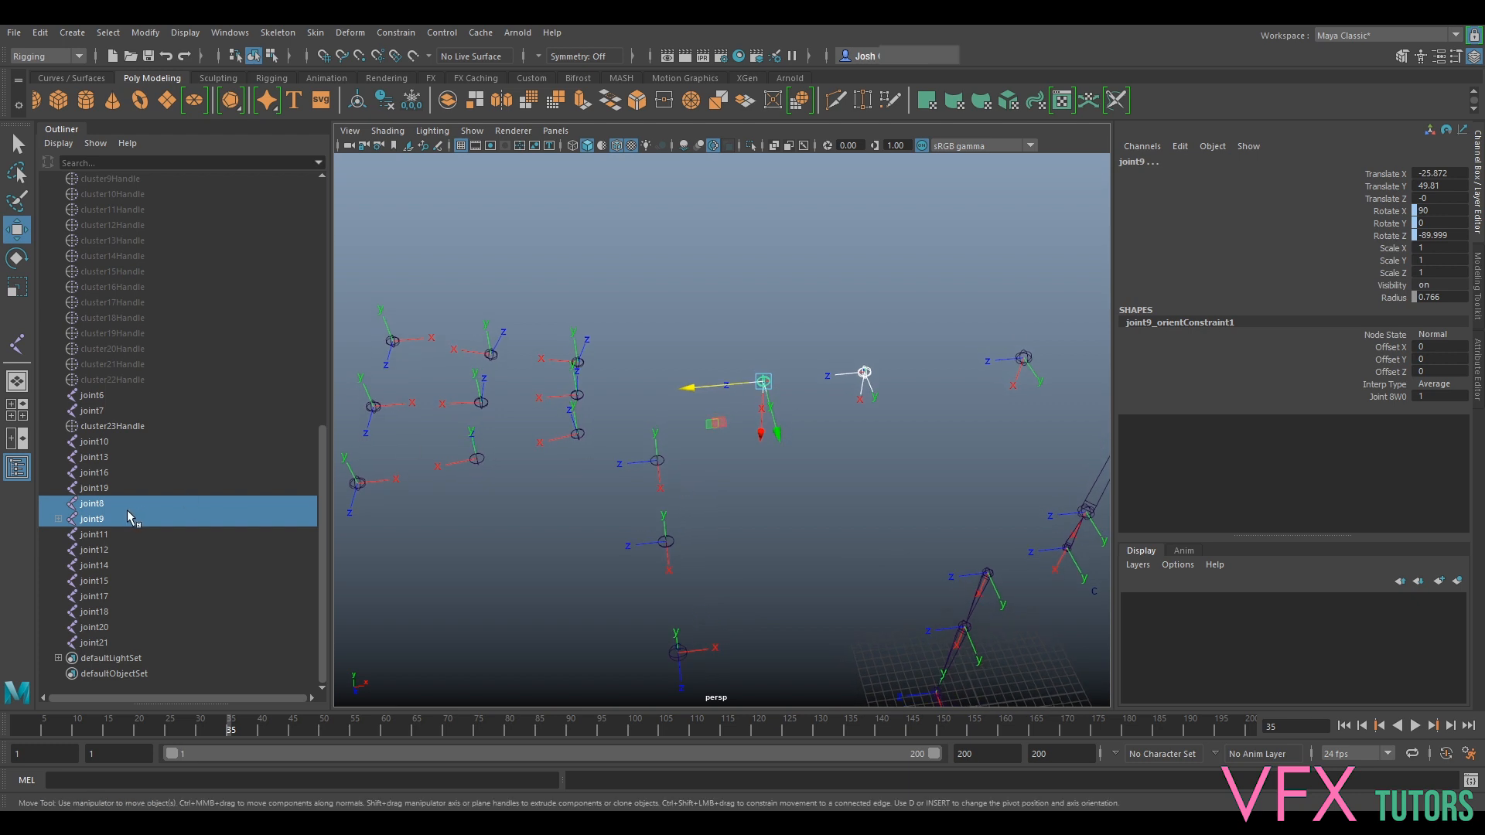
{"action": "left_click", "coordinate": [62, 522]}
{"action": "left_click", "coordinate": [120, 534]}
{"action": "key", "text": "Delete"}
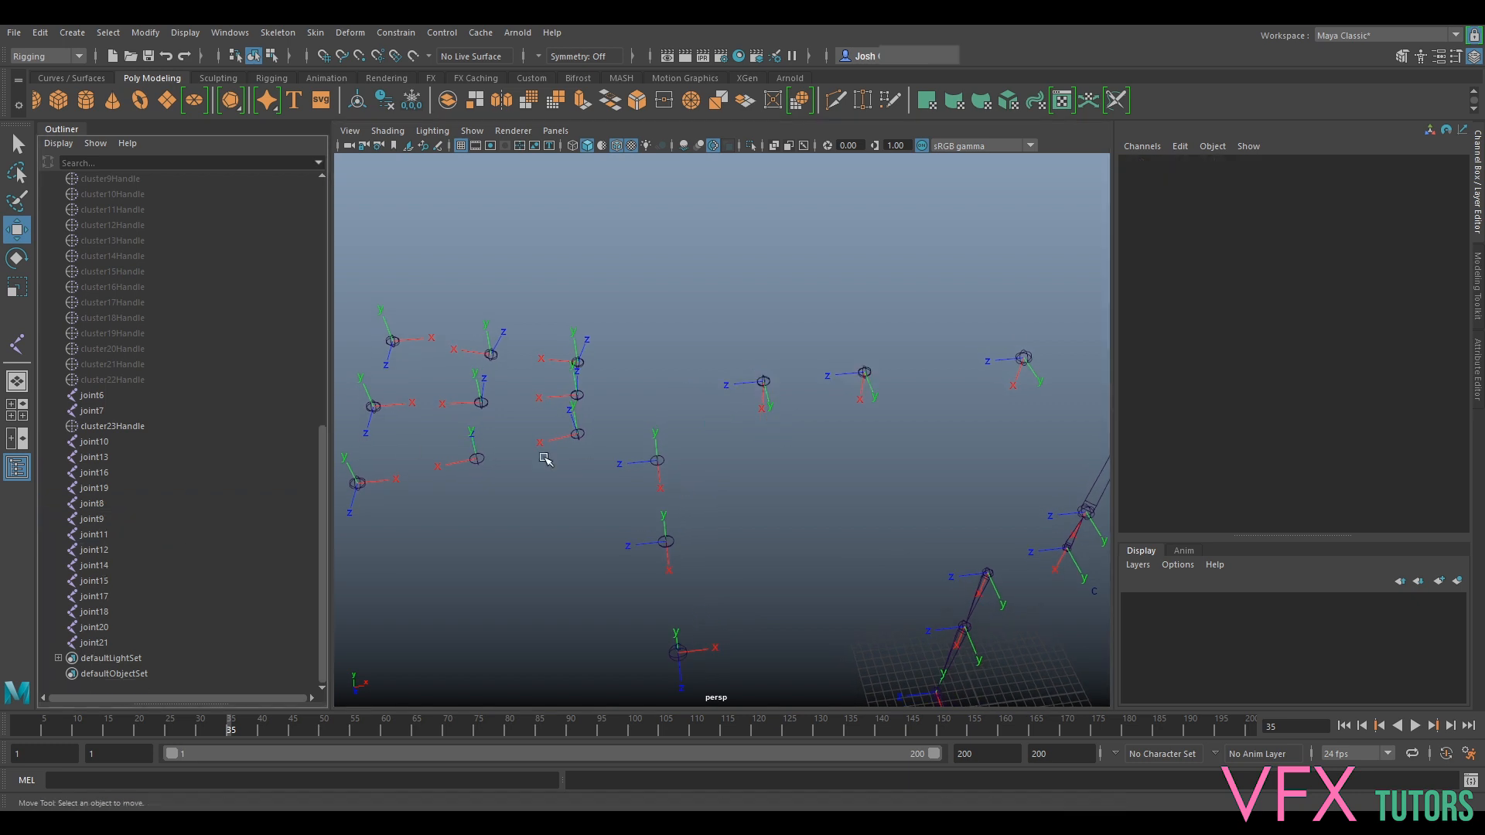
Orient-constrain joint10 to joint9 and select the constraint node under joint10.
{"action": "left_click", "coordinate": [761, 383]}
{"action": "left_click", "coordinate": [656, 460], "text": "shift"}
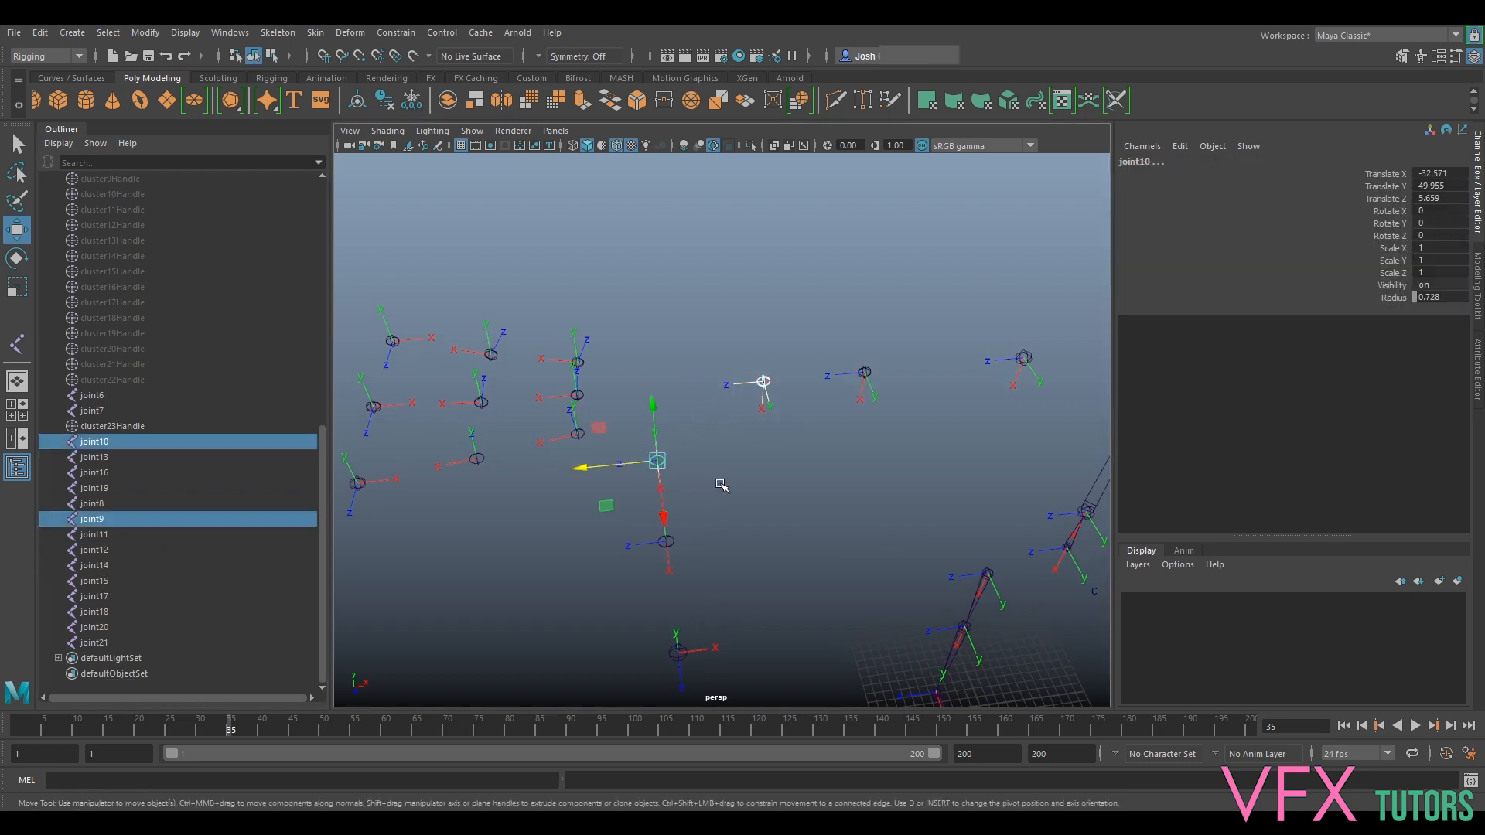
{"action": "key", "text": "g"}
{"action": "left_click_drag", "start_coordinate": [747, 484], "coordinate": [820, 464], "text": "alt"}
{"action": "left_click", "coordinate": [99, 458]}
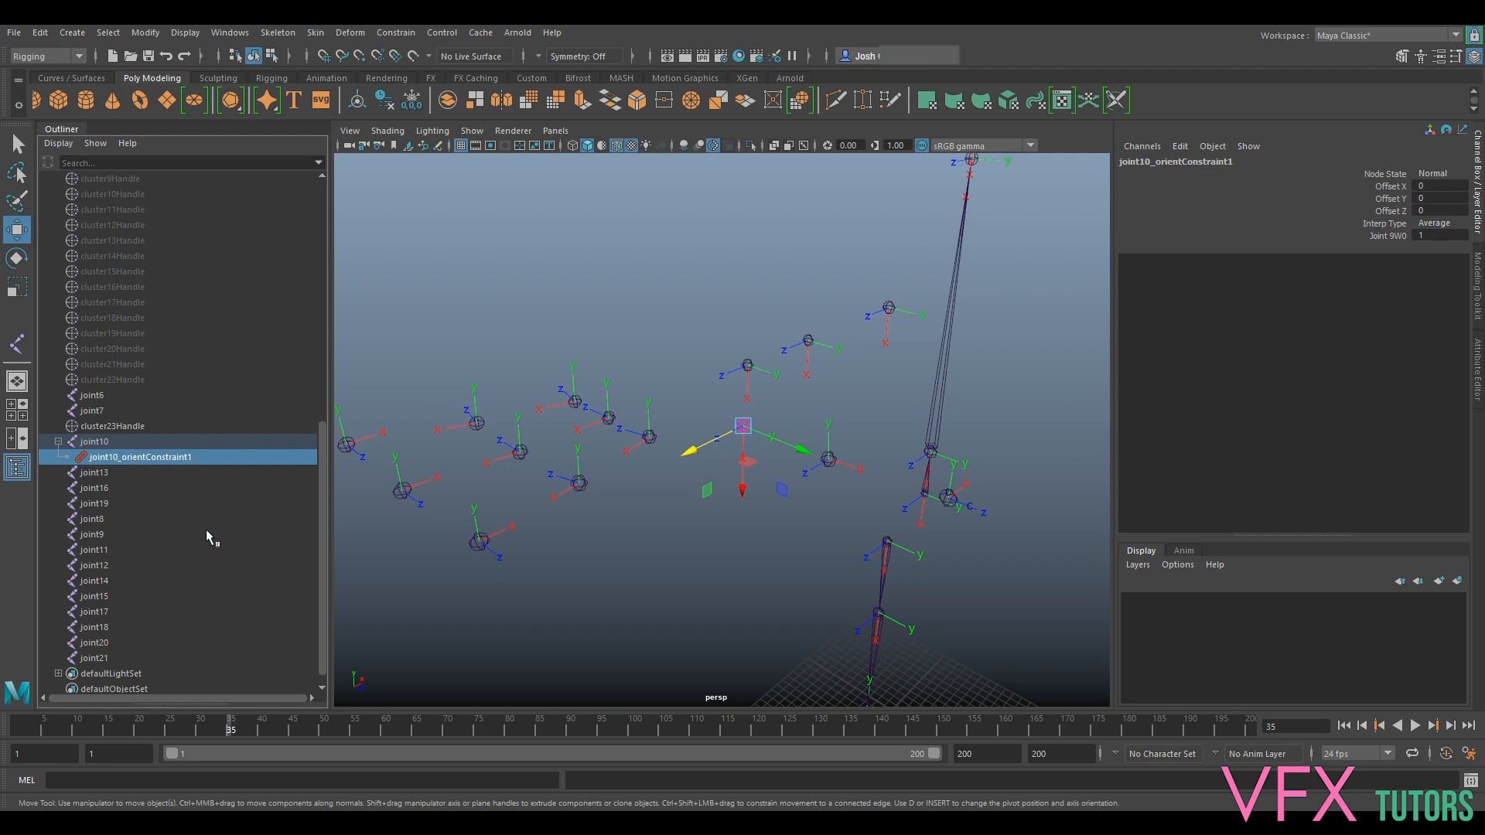
Delete joint10's orient constraint, and match joint11's orientation to joint10 using a temporary orient constraint.
{"action": "key", "text": "Delete"}
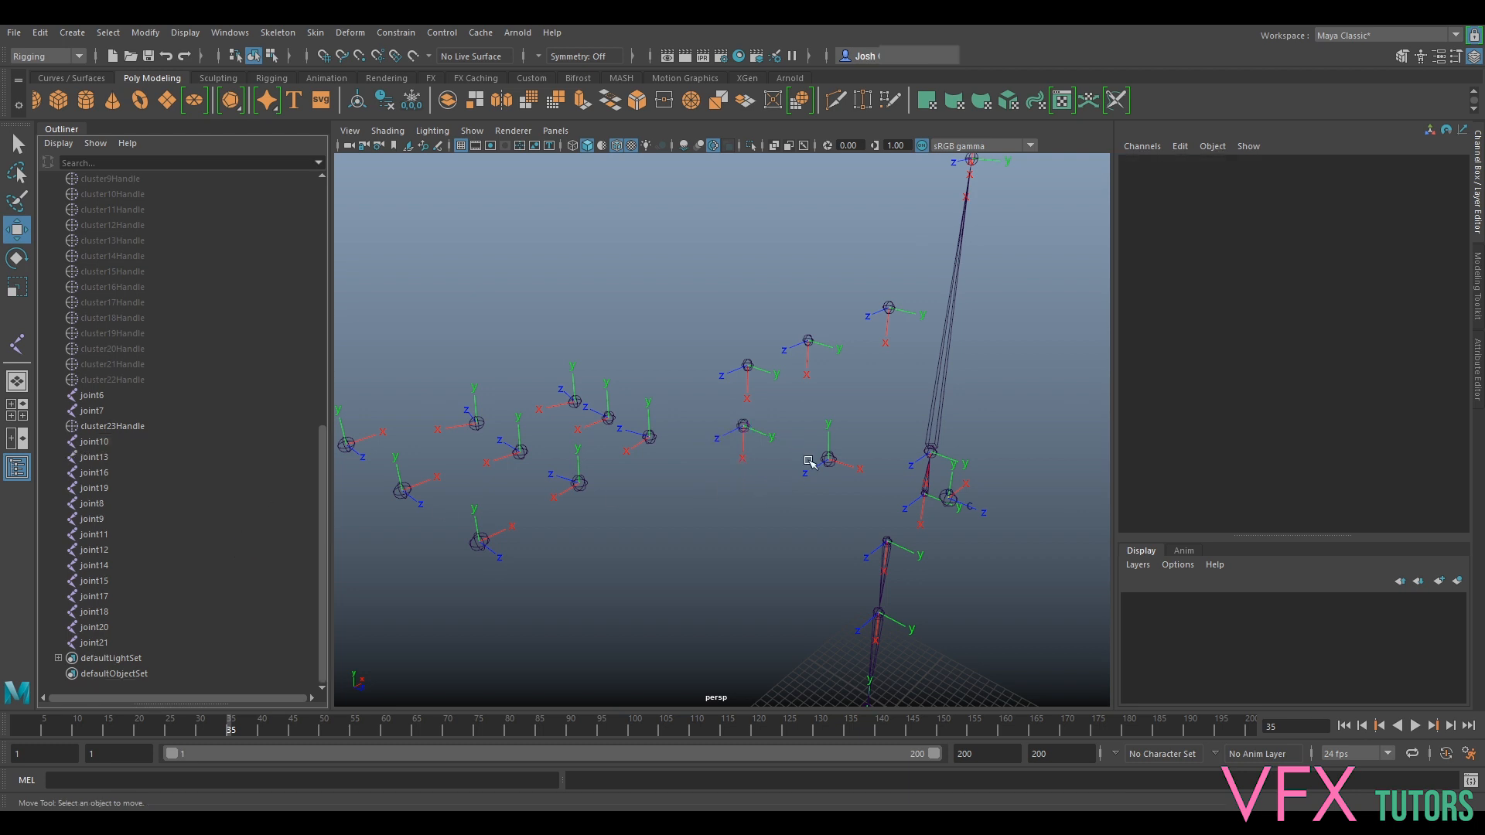
{"action": "left_click", "coordinate": [750, 431]}
{"action": "left_click", "coordinate": [831, 461], "text": "shift"}
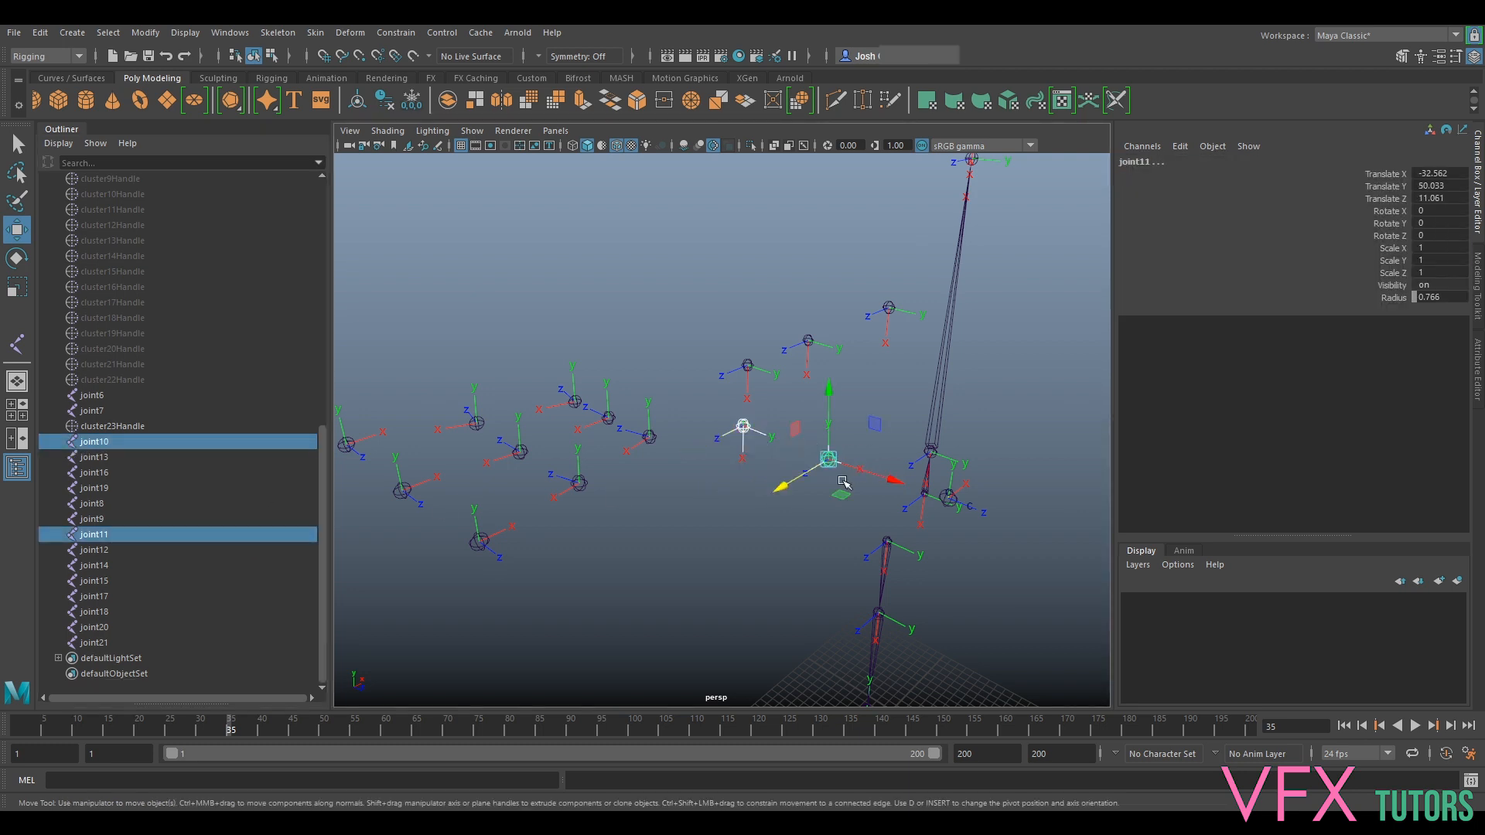
{"action": "key", "text": "g"}
{"action": "left_click", "coordinate": [58, 534]}
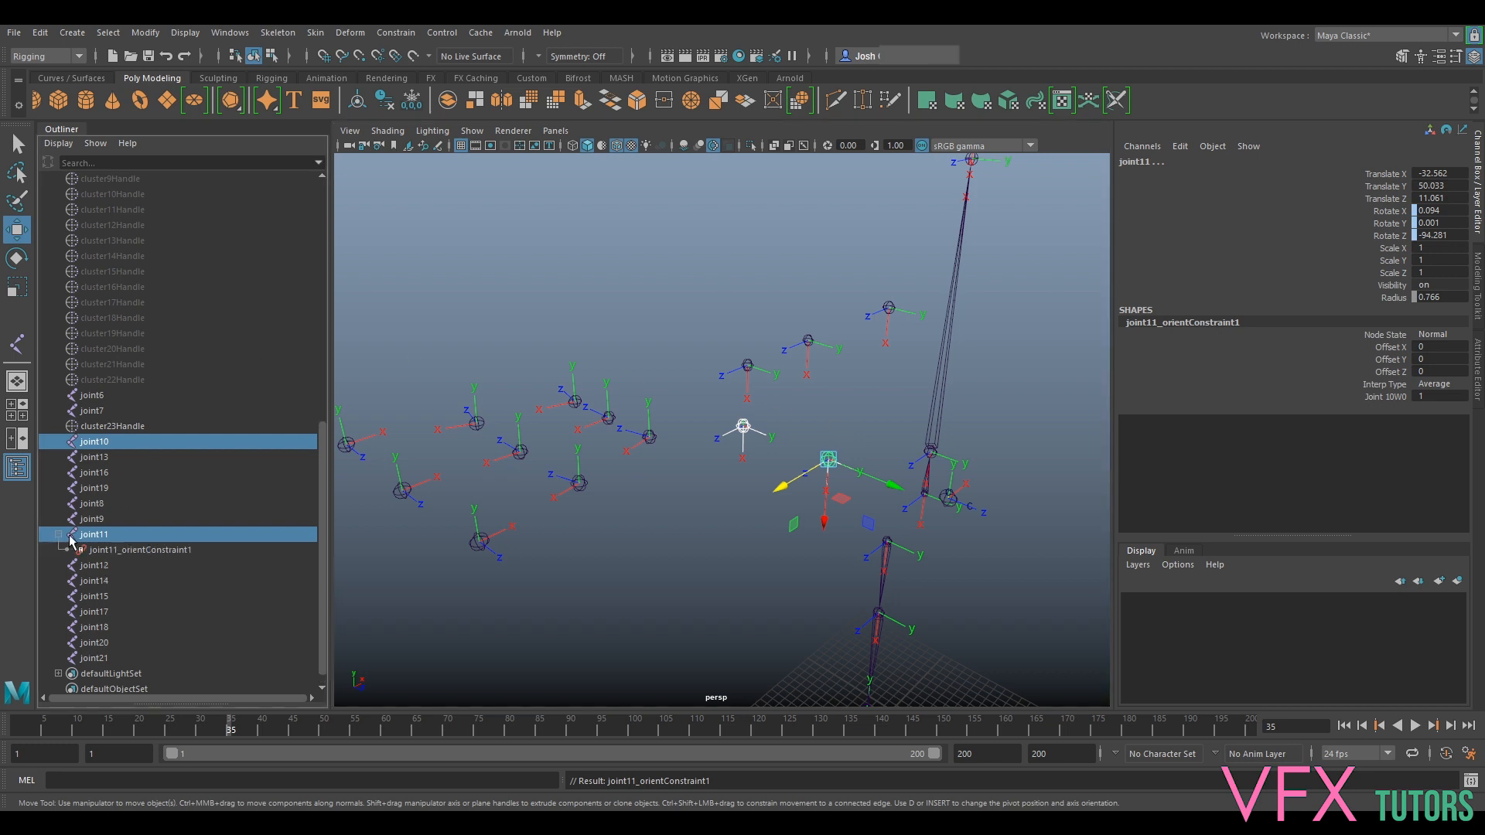
{"action": "left_click", "coordinate": [130, 550]}
{"action": "key", "text": "Delete"}
Orient-constrain joint12 to joint11 and delete the constraint so only the matched rotation is kept.
{"action": "left_click", "coordinate": [828, 459]}
{"action": "left_click_drag", "start_coordinate": [829, 459], "coordinate": [778, 443], "text": "alt"}
{"action": "left_click", "coordinate": [721, 515], "text": "shift"}
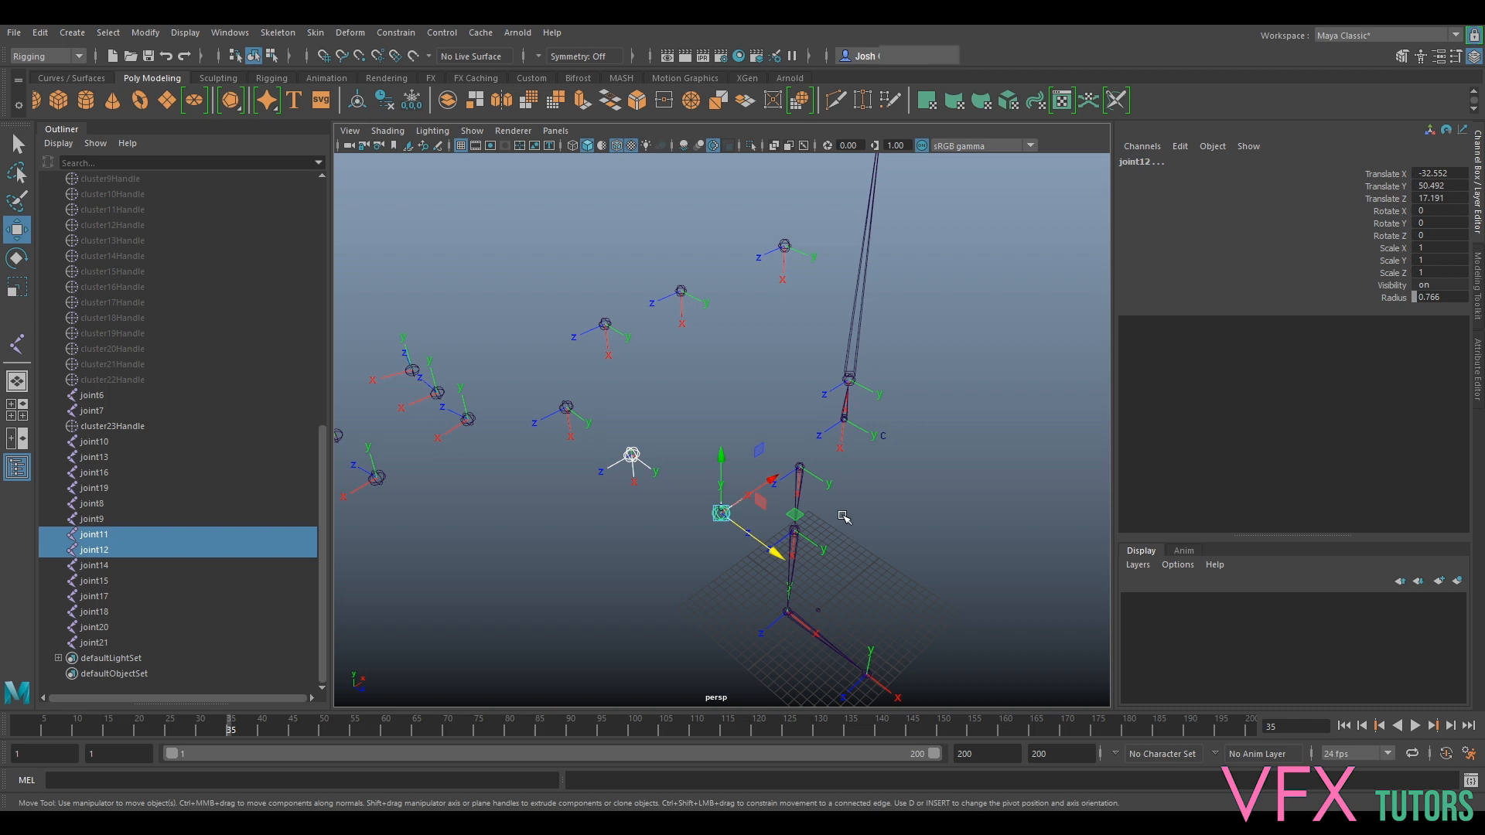
{"action": "key", "text": "g"}
{"action": "left_click", "coordinate": [58, 550]}
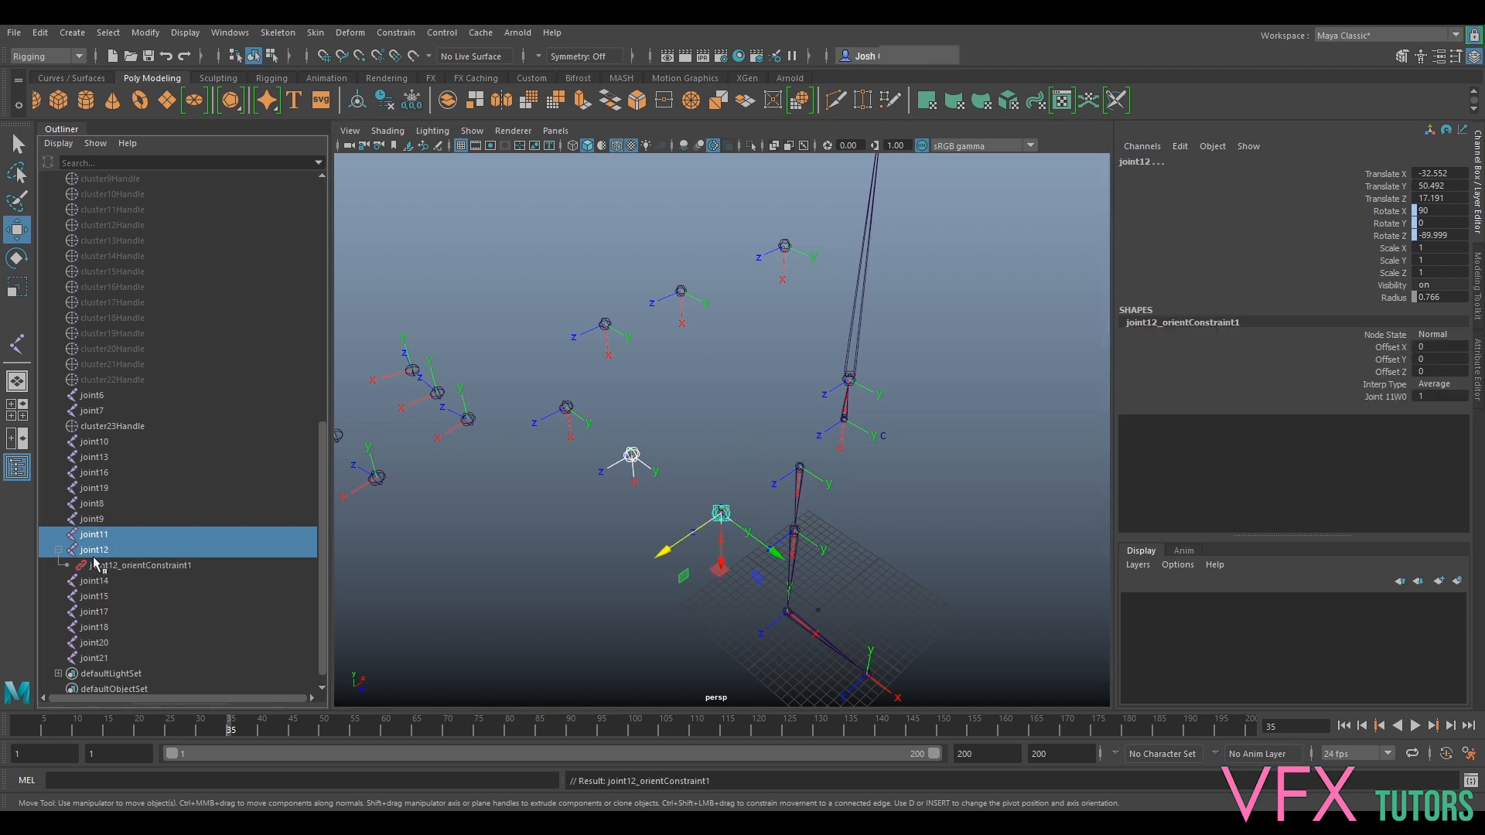
{"action": "left_click", "coordinate": [122, 565]}
{"action": "key", "text": "Delete"}
Apply an orient constraint to joint13 with joint10 as the target.
{"action": "left_click_drag", "start_coordinate": [651, 430], "coordinate": [813, 470], "text": "alt"}
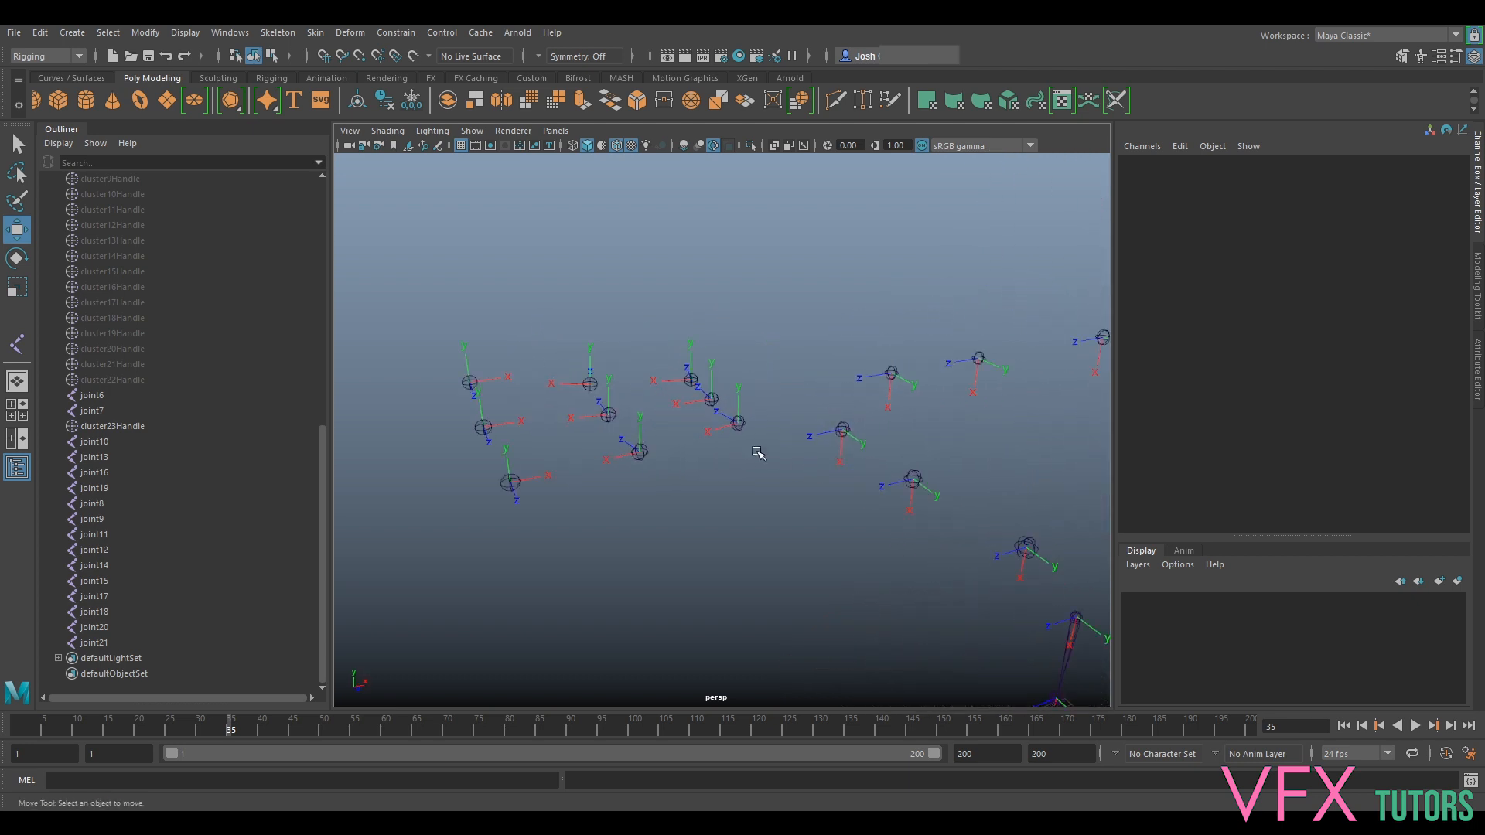
{"action": "left_click", "coordinate": [843, 429]}
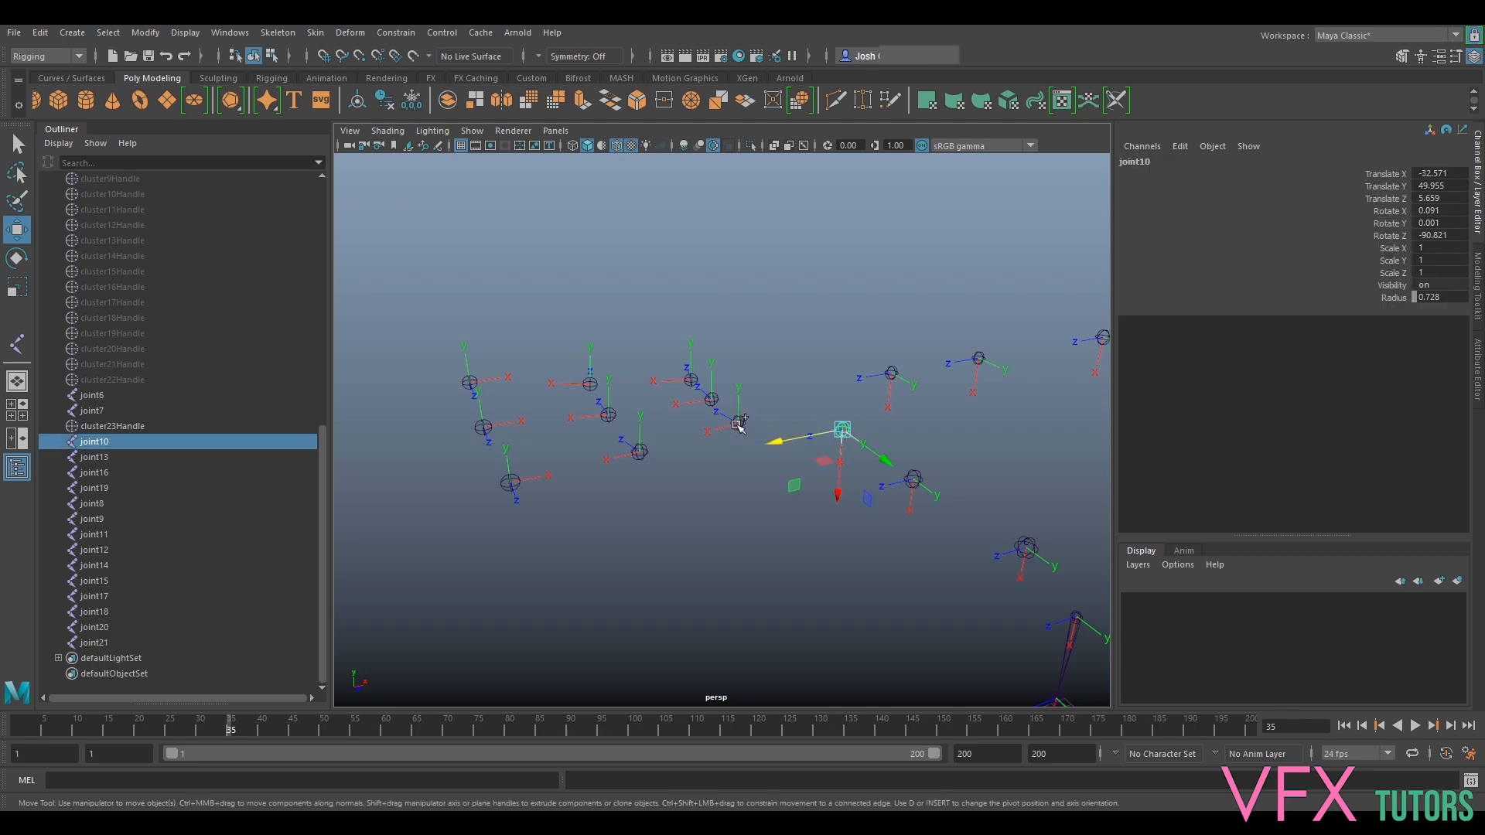
{"action": "left_click", "coordinate": [738, 425], "text": "shift"}
{"action": "left_click", "coordinate": [396, 33]}
{"action": "left_click", "coordinate": [418, 95]}
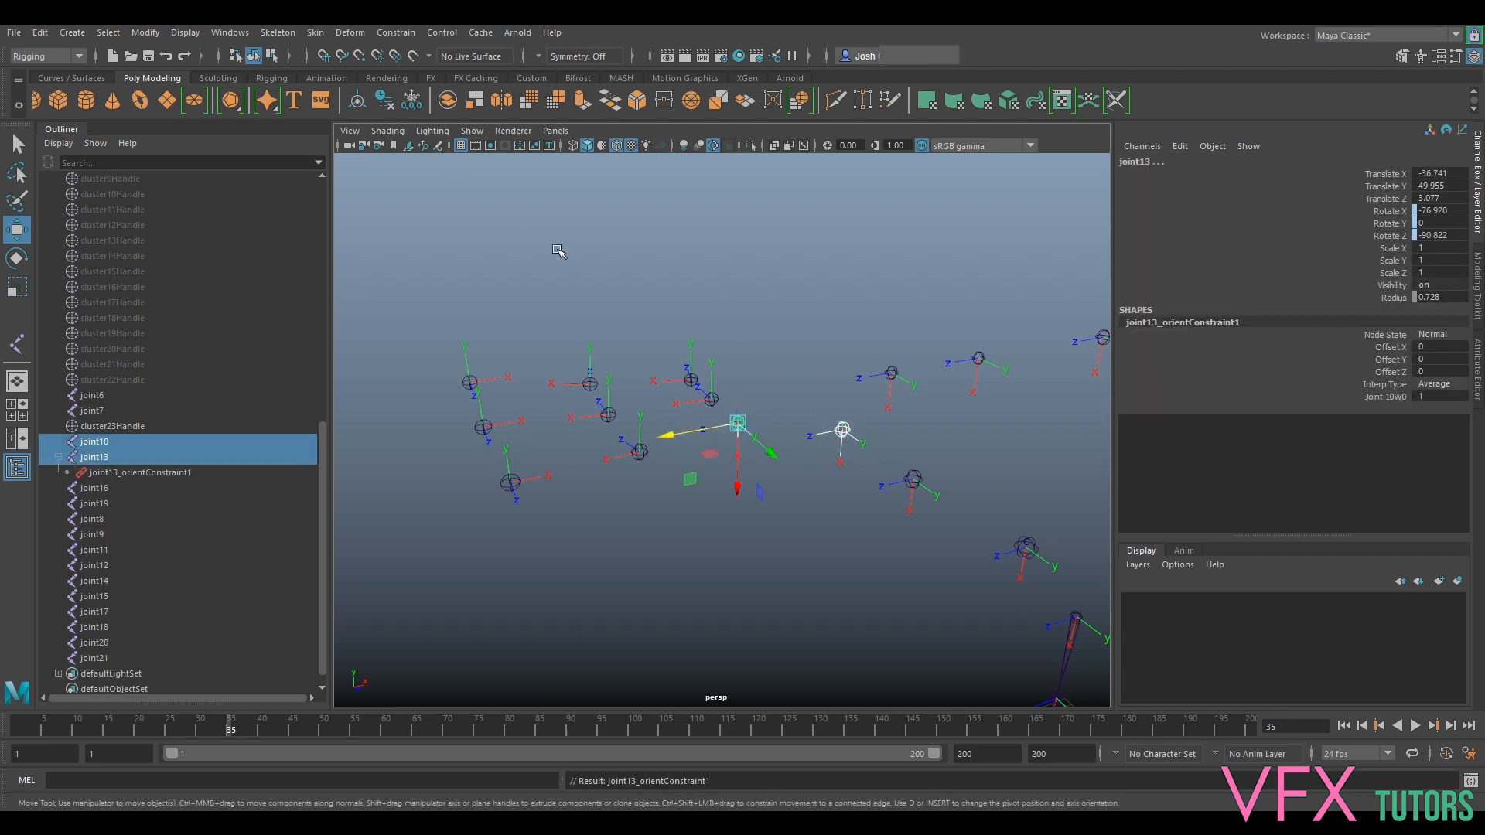
Examine the axis directions of joint13 and the surrounding joints from several angles against the rest of the skeleton.
{"action": "left_click_drag", "start_coordinate": [746, 309], "coordinate": [770, 332], "text": "alt"}
{"action": "left_click_drag", "start_coordinate": [974, 385], "coordinate": [812, 265], "text": "alt"}
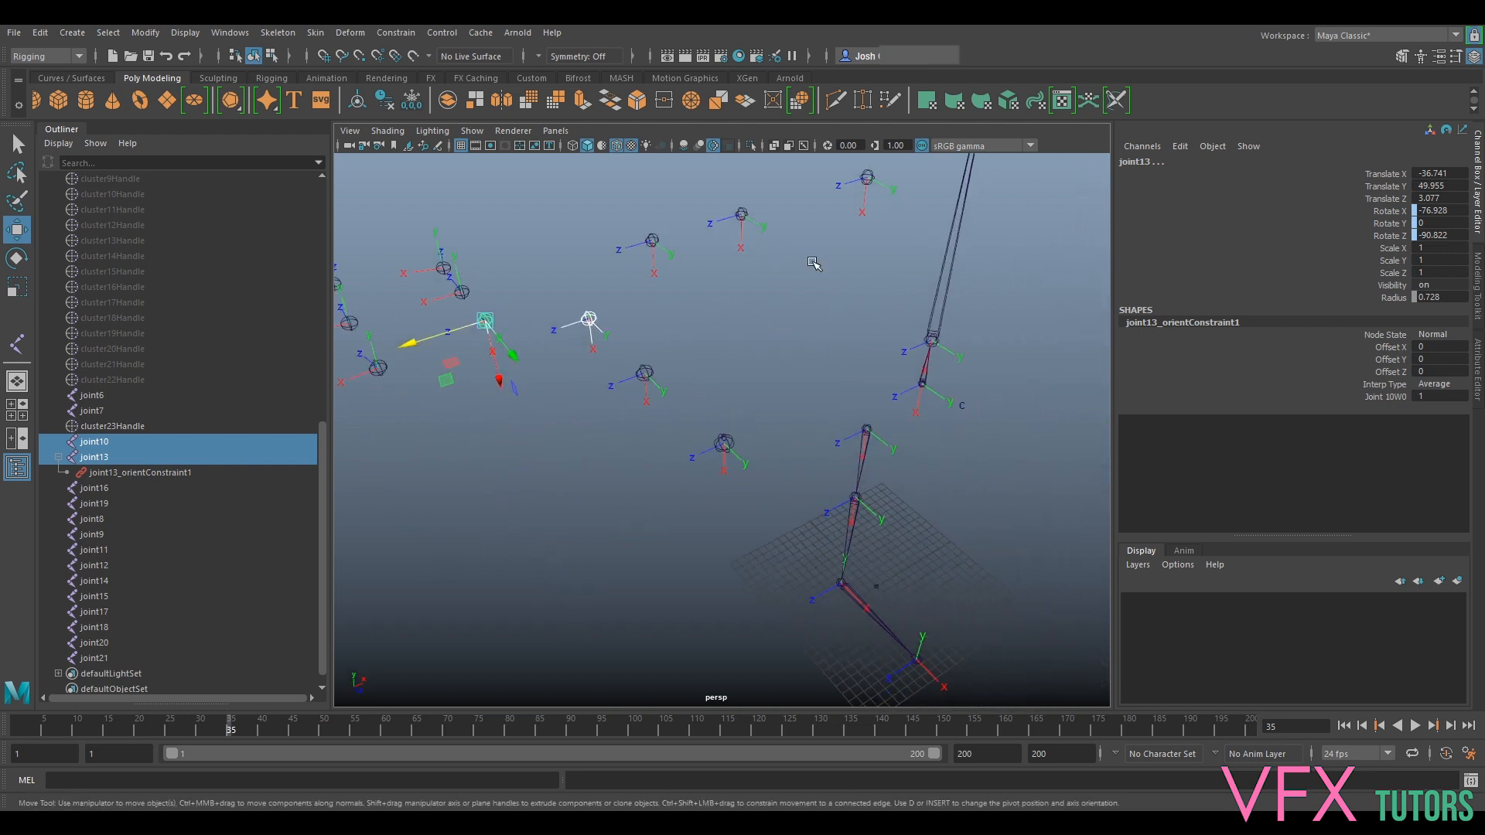
{"action": "left_click_drag", "start_coordinate": [684, 357], "coordinate": [725, 379], "text": "alt"}
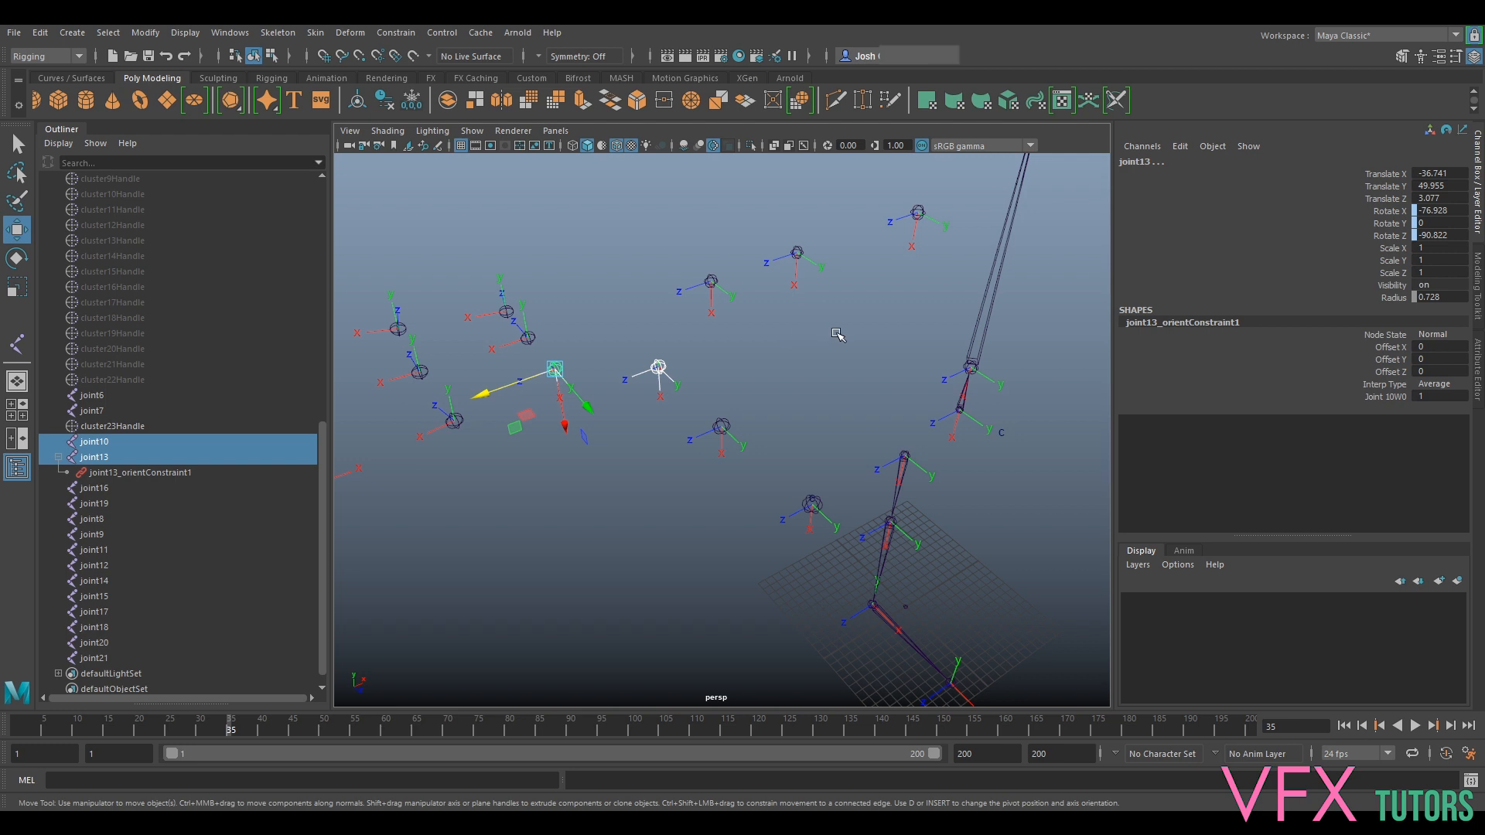
{"action": "left_click_drag", "start_coordinate": [926, 309], "coordinate": [783, 382], "text": "alt"}
{"action": "left_click_drag", "start_coordinate": [830, 462], "coordinate": [879, 390], "text": "alt"}
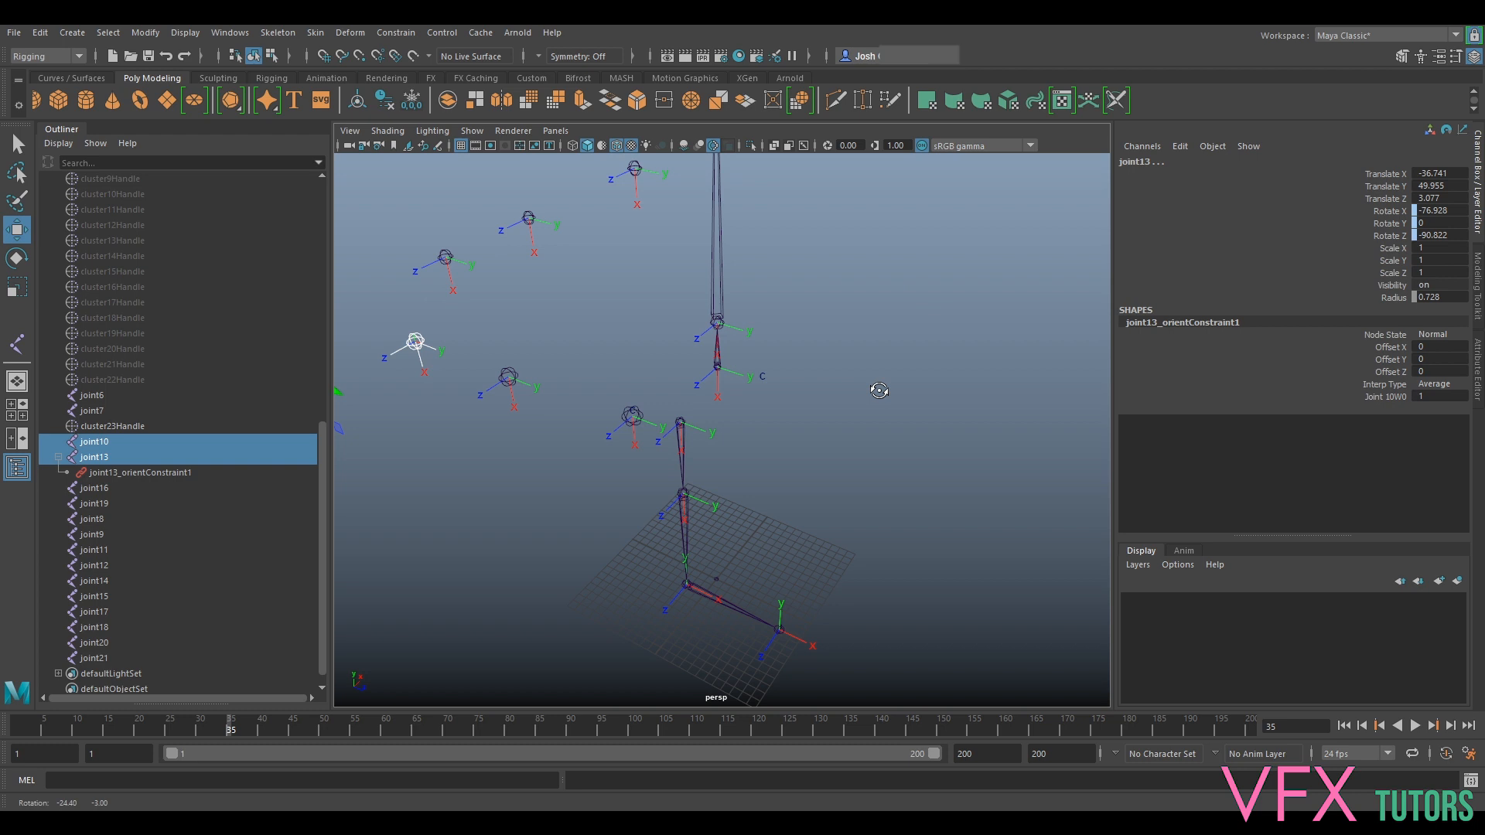
{"action": "left_click_drag", "start_coordinate": [735, 523], "coordinate": [747, 471], "text": "alt"}
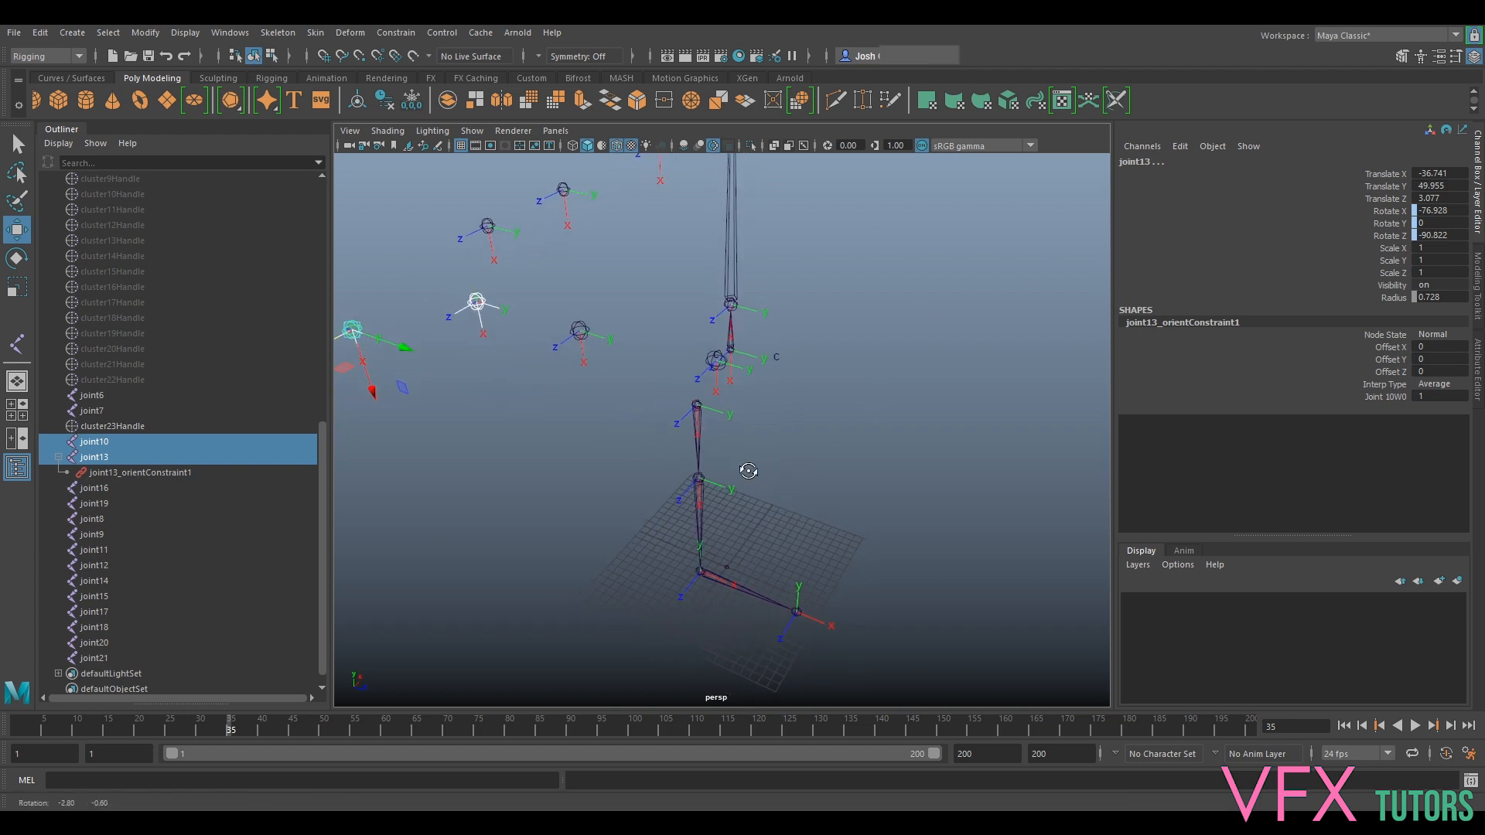
{"action": "middle_click_drag", "start_coordinate": [777, 288], "coordinate": [818, 561], "text": "alt"}
{"action": "left_click_drag", "start_coordinate": [818, 562], "coordinate": [760, 423], "text": "alt"}
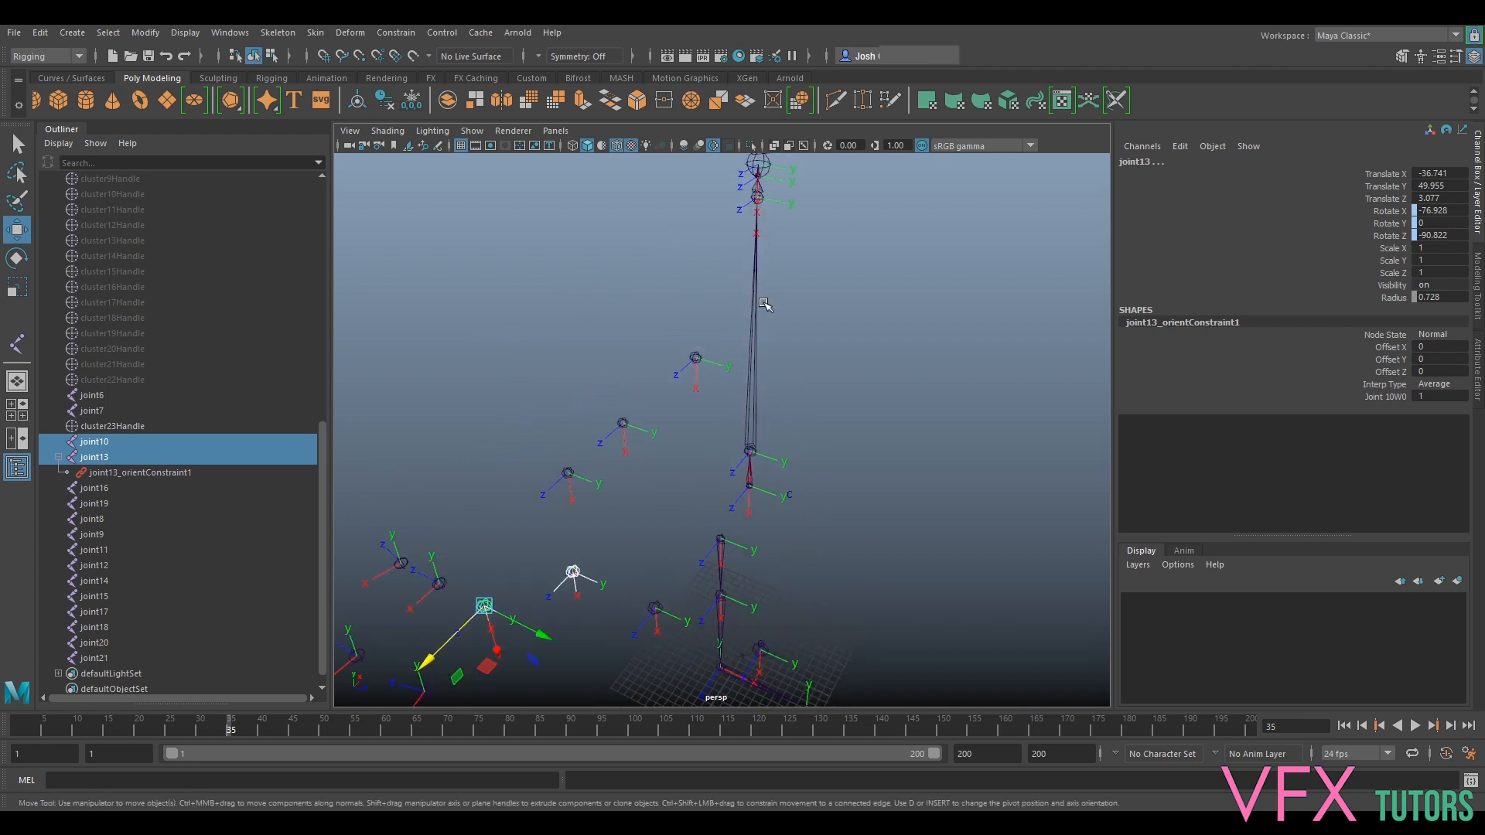
{"action": "left_click_drag", "start_coordinate": [698, 413], "coordinate": [729, 437], "text": "alt"}
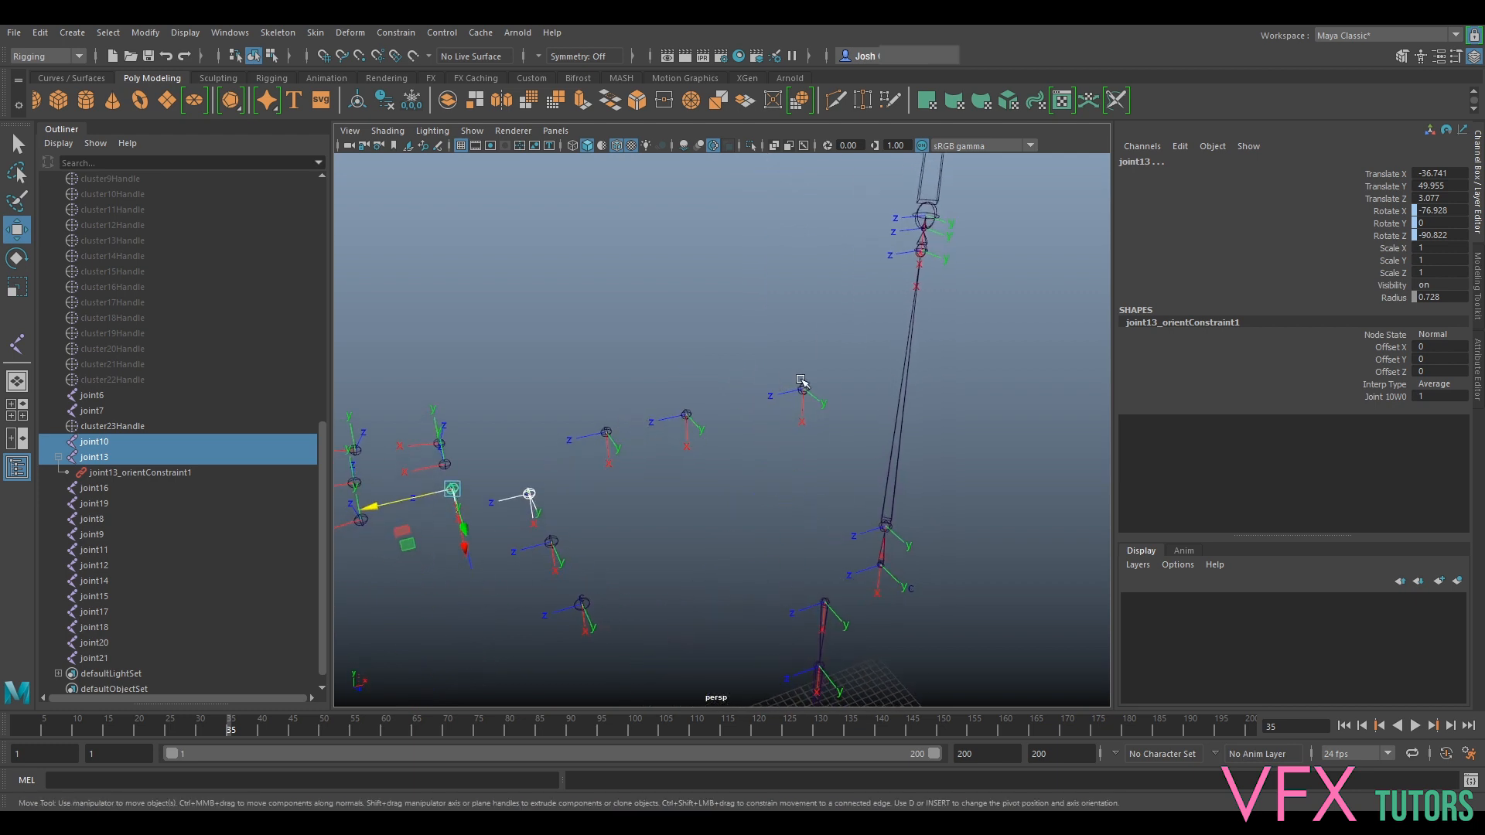
Try deleting joint13's orient constraint and rotating joint7 to a Rotate Z of about -8, and undo both changes.
{"action": "left_click", "coordinate": [133, 472]}
{"action": "key", "text": "Delete"}
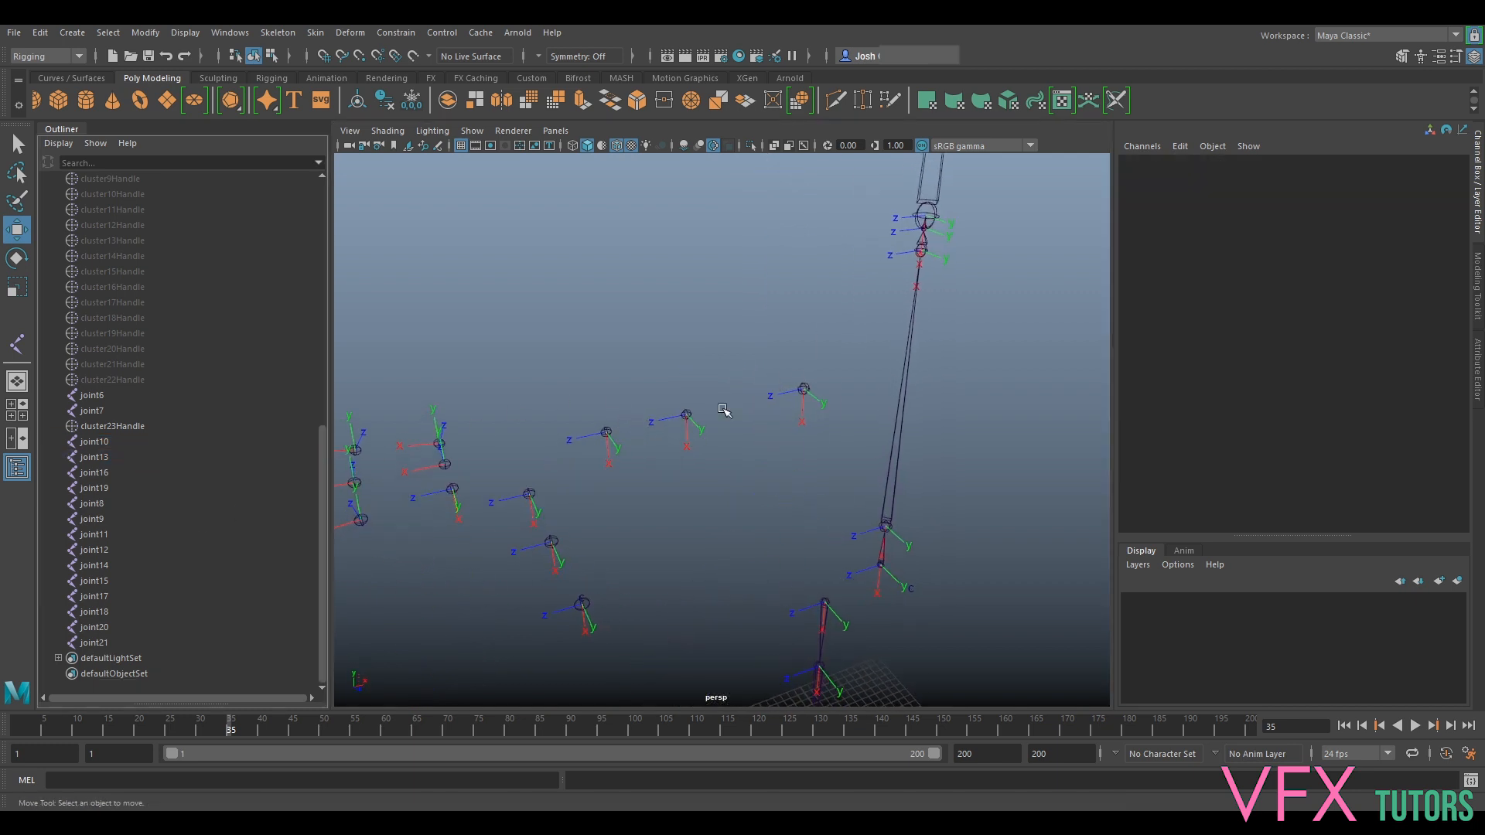
{"action": "left_click", "coordinate": [806, 388]}
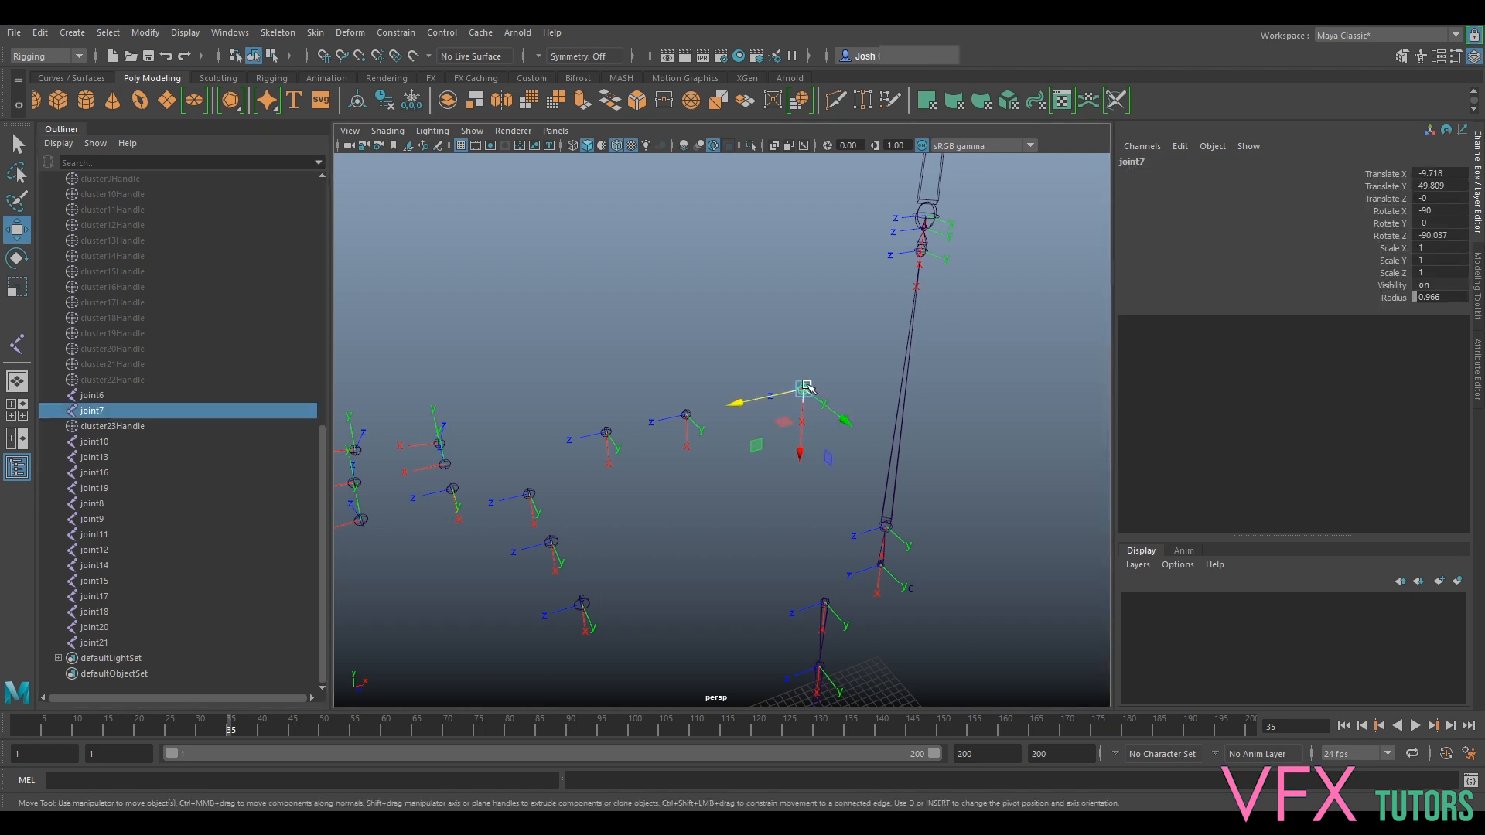
{"action": "key", "text": "e"}
{"action": "left_click_drag", "start_coordinate": [758, 352], "coordinate": [854, 344]}
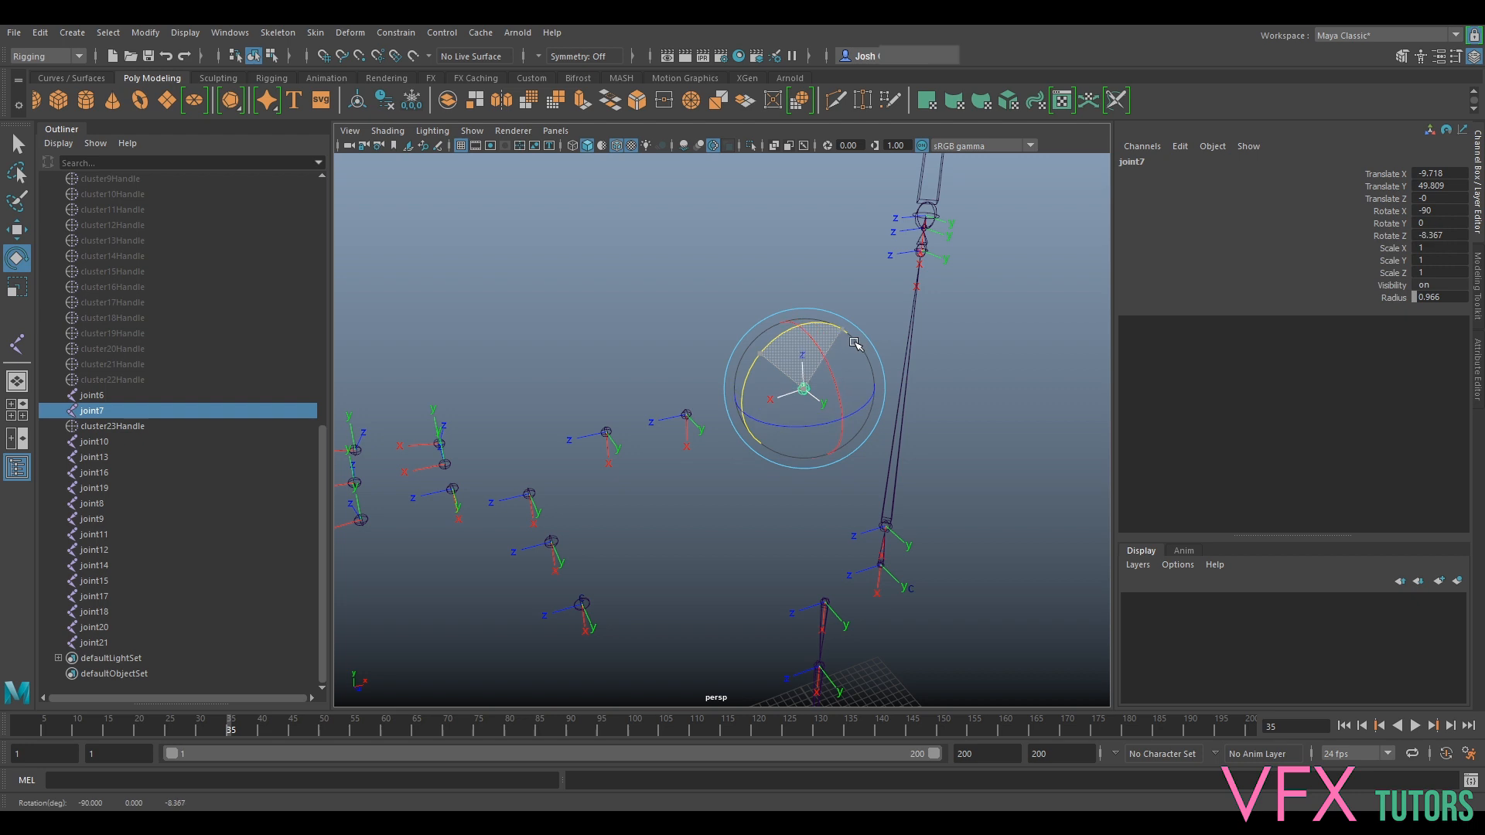
{"action": "left_click_drag", "start_coordinate": [854, 343], "coordinate": [856, 344]}
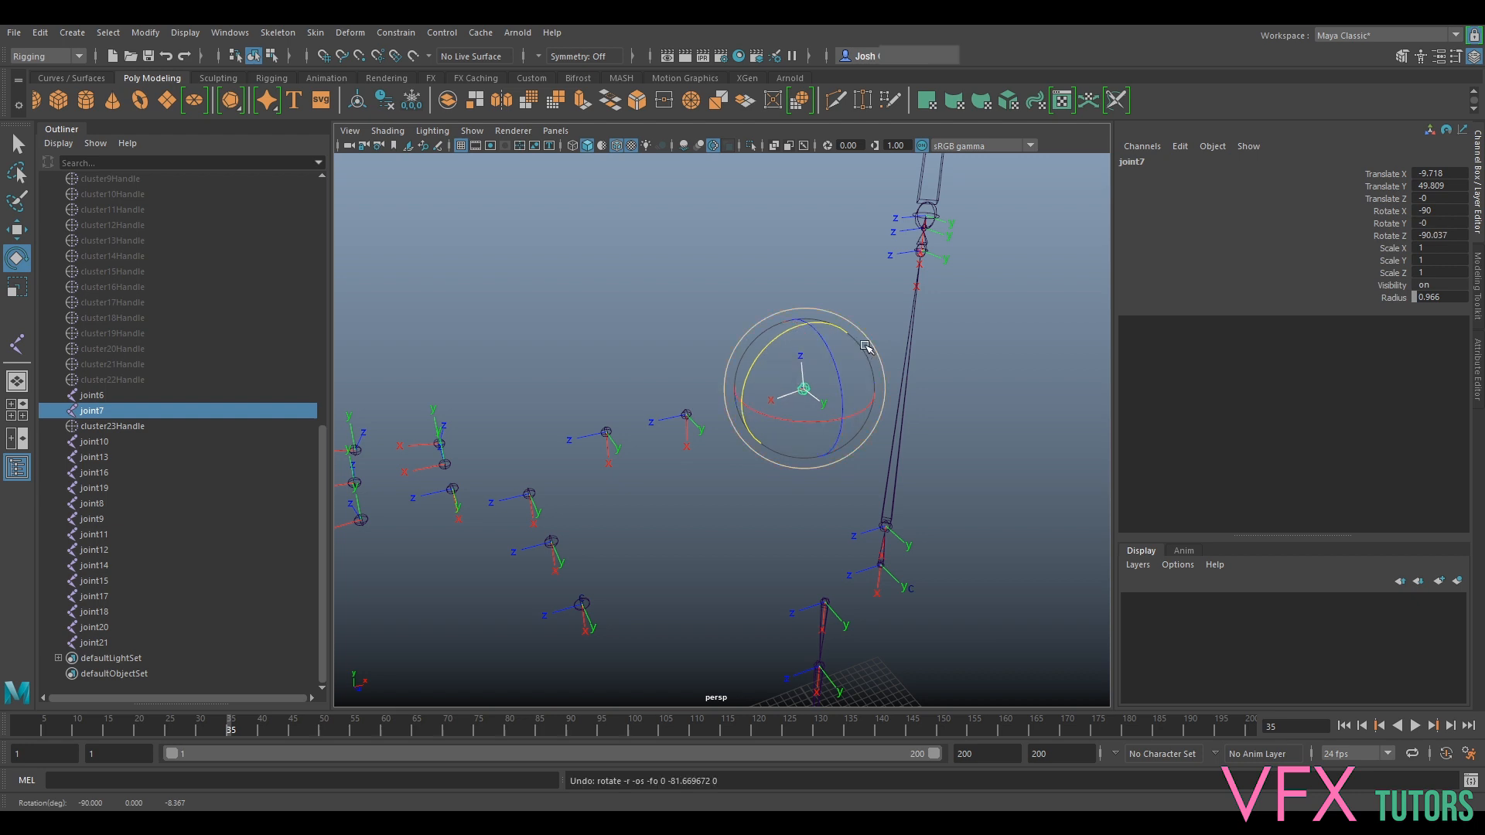
{"action": "key", "text": "ctrl+z"}
{"action": "key", "text": "ctrl+z"}
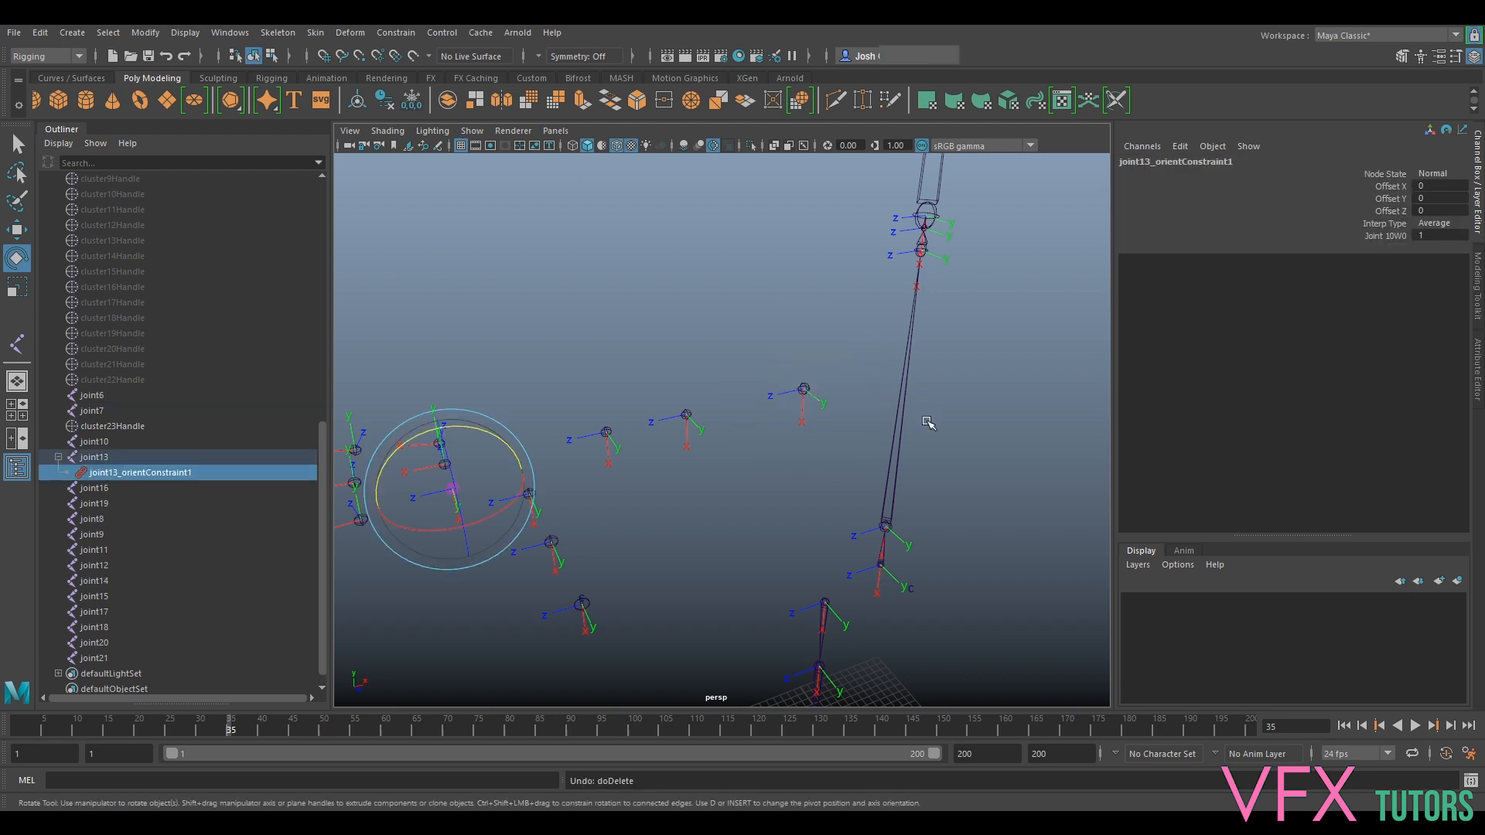
Try rotating joint7 about a single axis until Rotate Z is about -0.9, and undo the rotation.
{"action": "left_click", "coordinate": [864, 434]}
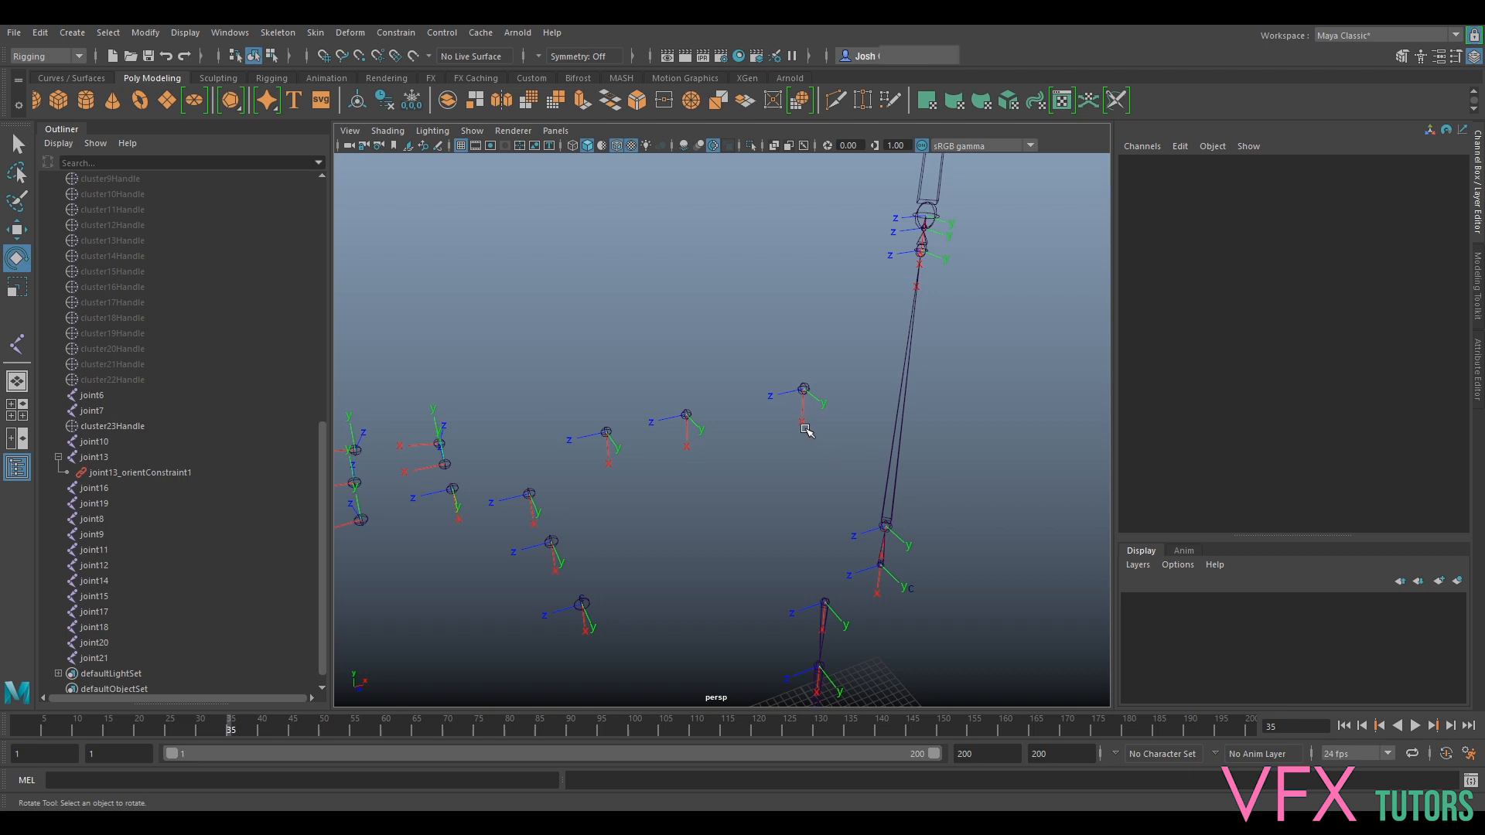
{"action": "left_click_drag", "start_coordinate": [881, 555], "coordinate": [768, 474], "text": "alt"}
{"action": "middle_click_drag", "start_coordinate": [798, 414], "coordinate": [788, 410], "text": "alt"}
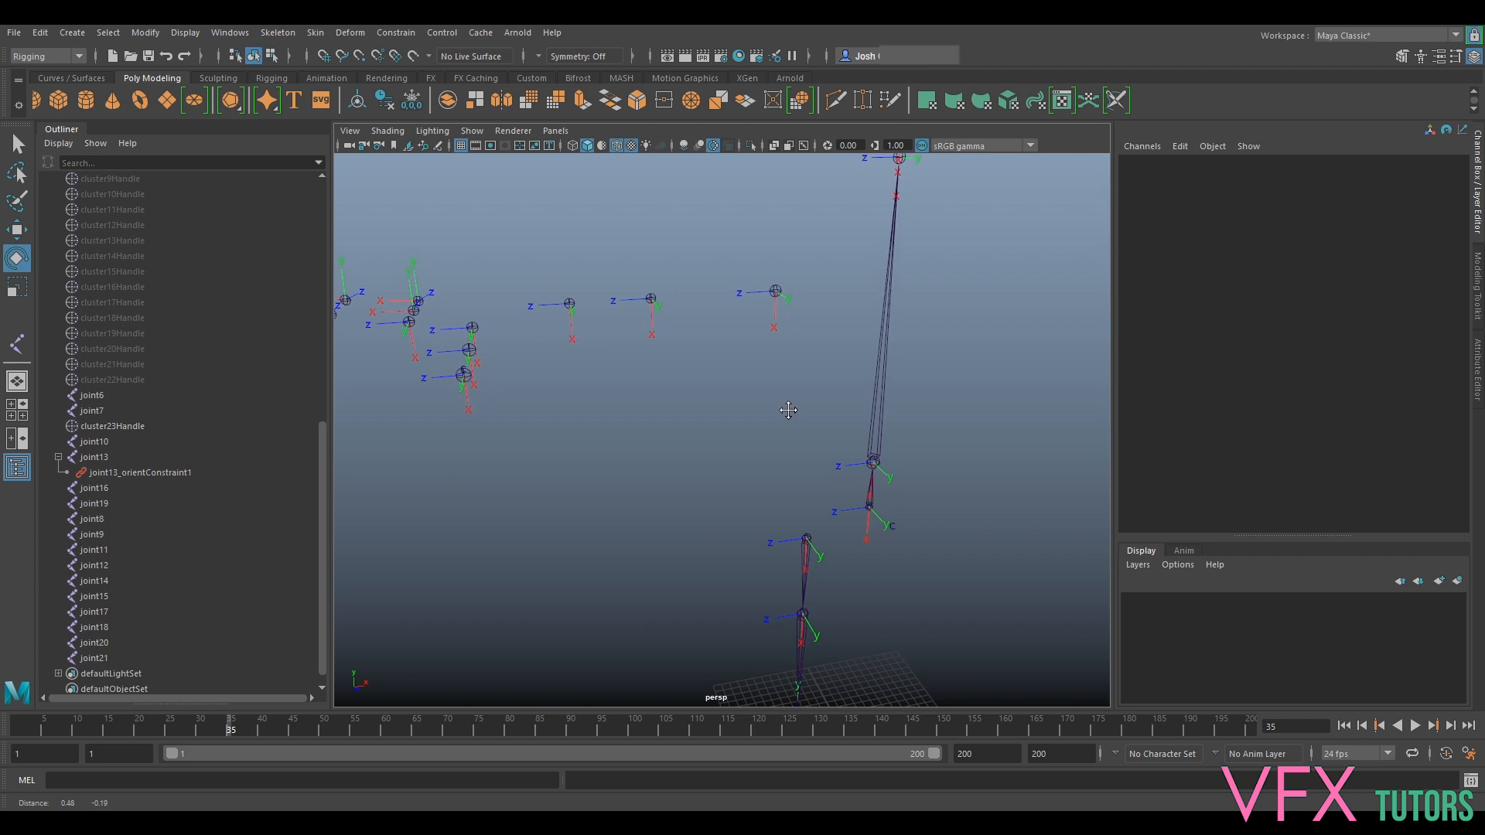
{"action": "middle_click_drag", "start_coordinate": [788, 410], "coordinate": [771, 495], "text": "alt"}
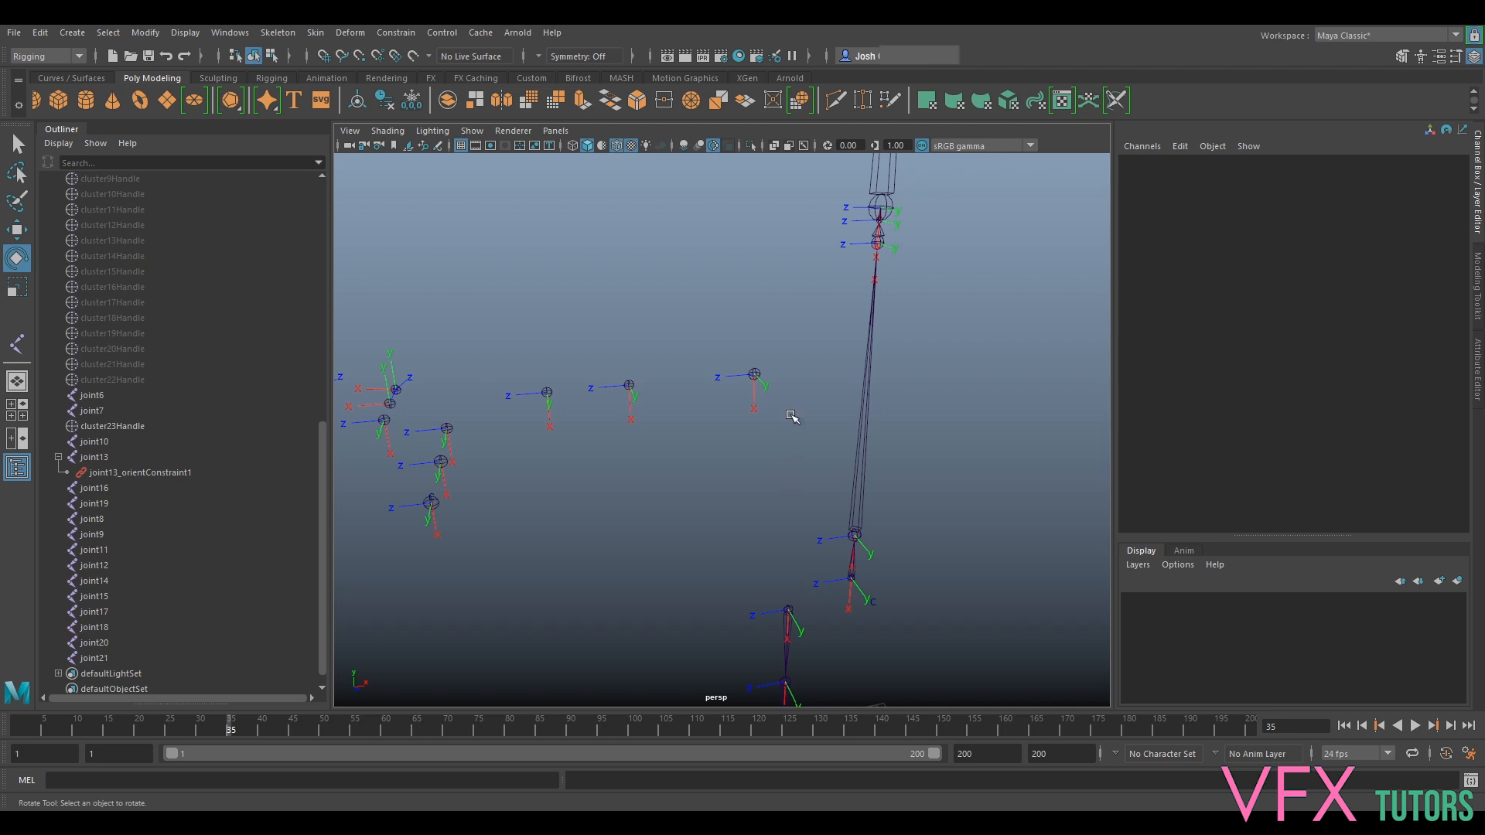
{"action": "middle_click_drag", "start_coordinate": [775, 375], "coordinate": [821, 402], "text": "alt"}
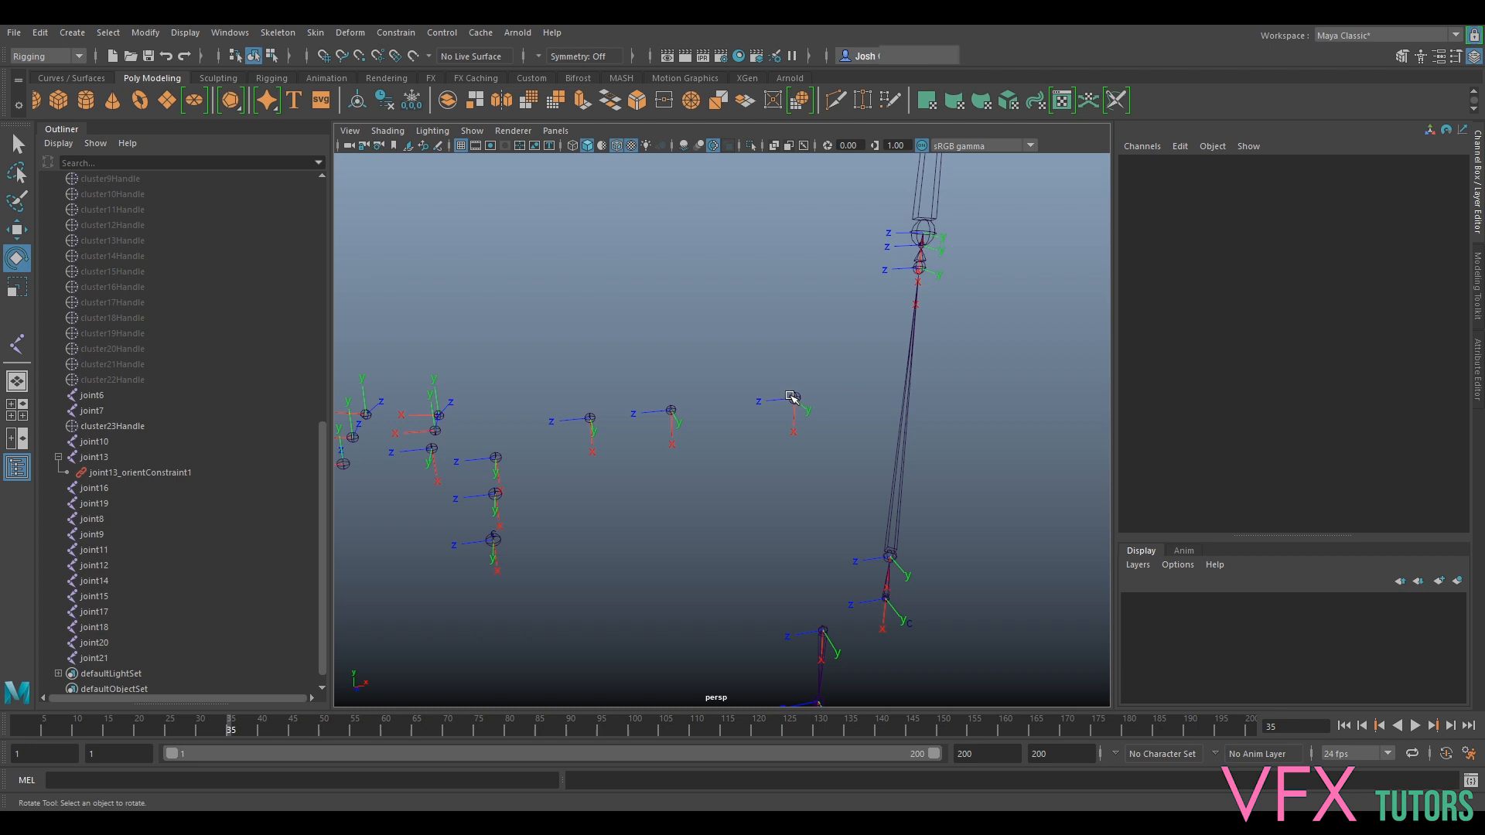
{"action": "left_click_drag", "start_coordinate": [808, 392], "coordinate": [874, 418], "text": "alt"}
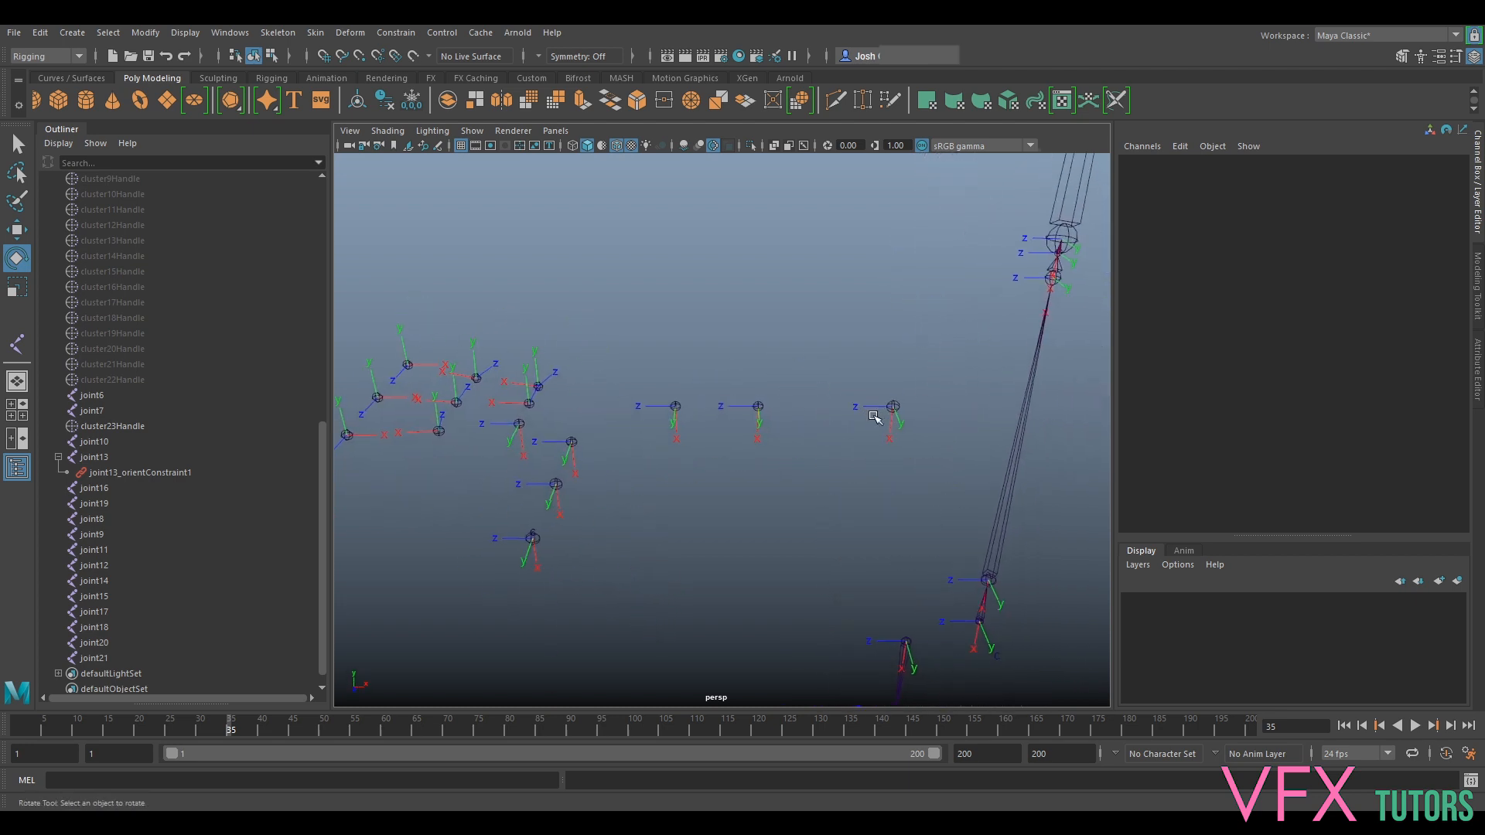
{"action": "left_click", "coordinate": [891, 409]}
{"action": "left_click_drag", "start_coordinate": [880, 359], "coordinate": [953, 411]}
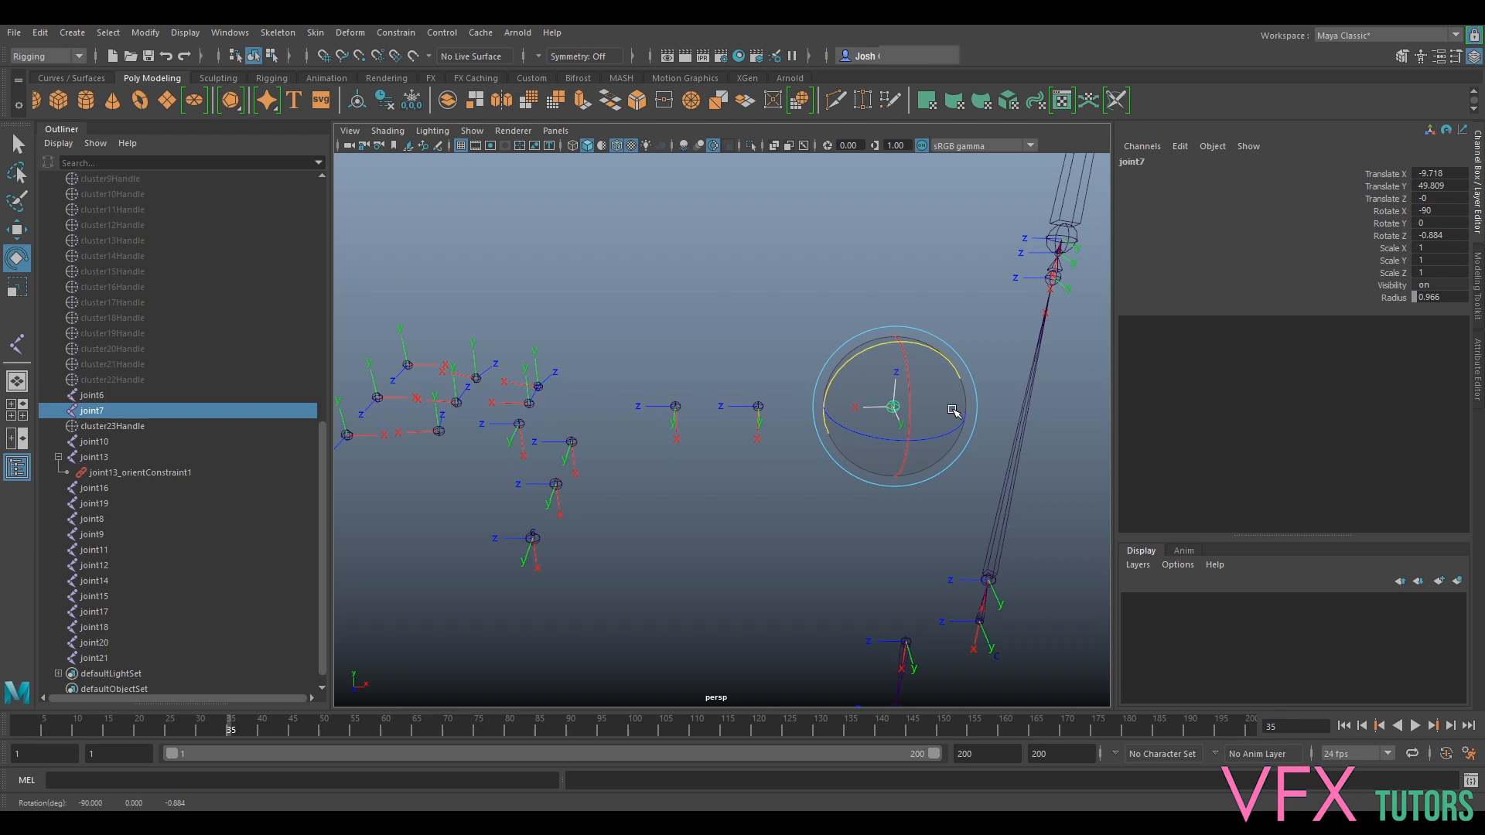
{"action": "mouse_move", "coordinate": [953, 411]}
{"action": "left_mouse_down", "text": "alt"}
{"action": "mouse_move", "coordinate": [921, 363]}
{"action": "mouse_move", "coordinate": [906, 407]}
{"action": "mouse_move", "coordinate": [986, 420]}
{"action": "mouse_move", "coordinate": [948, 424]}
{"action": "mouse_move", "coordinate": [908, 403]}
{"action": "mouse_move", "coordinate": [959, 405]}
{"action": "left_mouse_up", "text": "alt"}
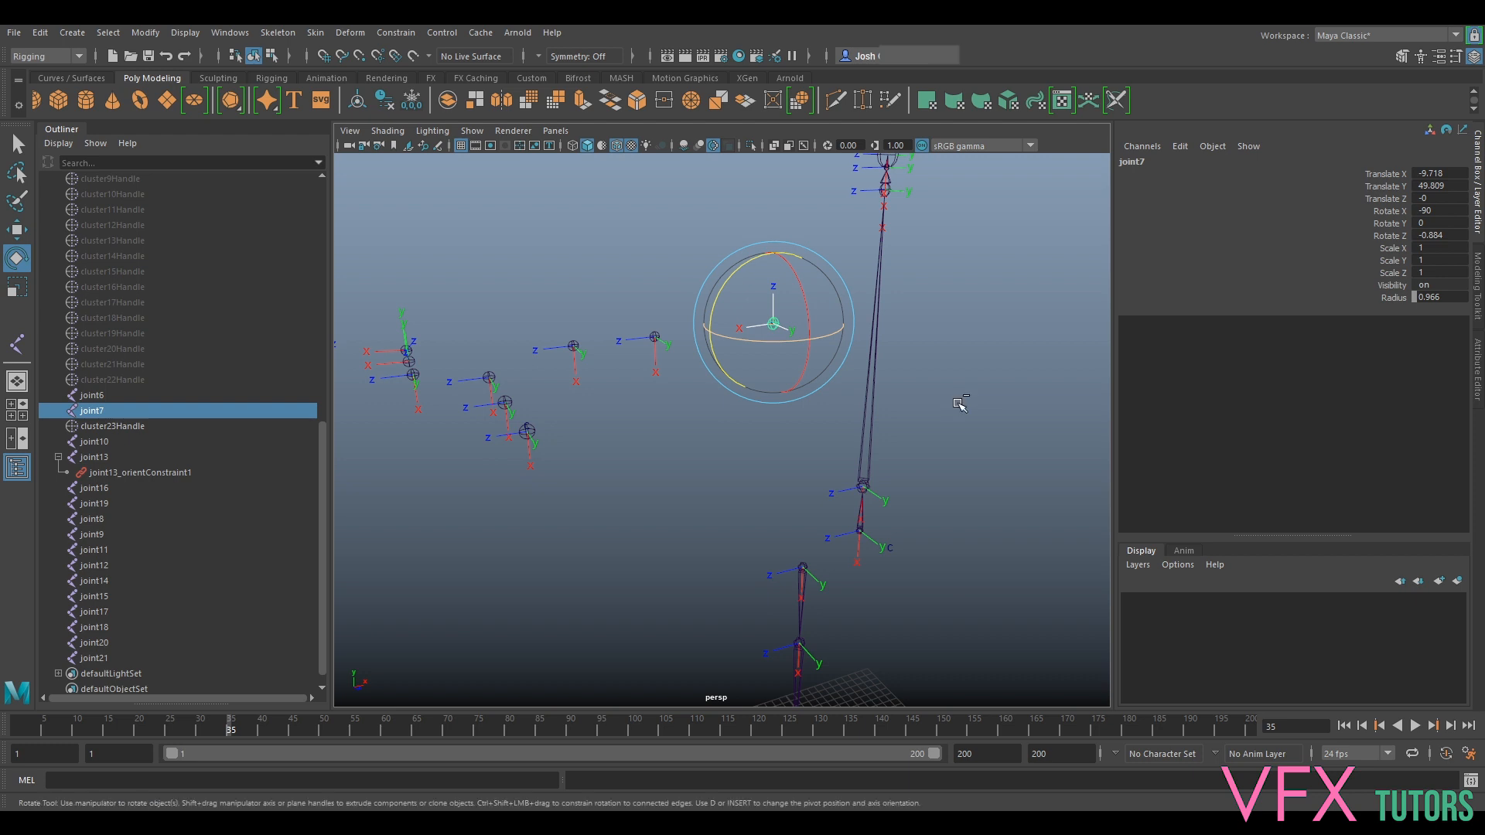
{"action": "key", "text": "ctrl+z"}
{"action": "key", "text": "ctrl+z"}
Try an aim constraint on joint14 with joint13 as the target, and undo it.
{"action": "left_click_drag", "start_coordinate": [774, 381], "coordinate": [812, 520], "text": "alt"}
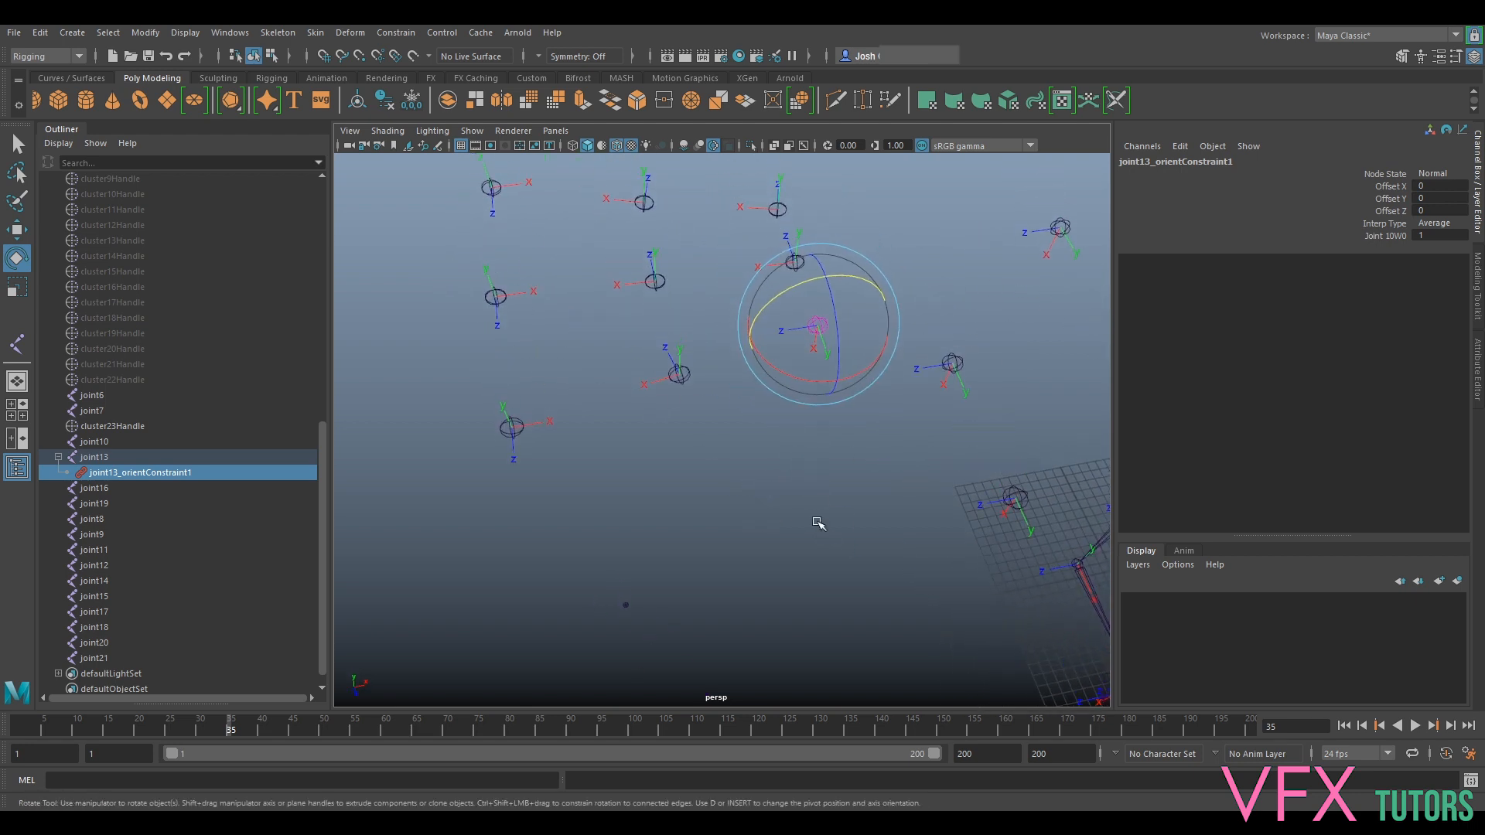
{"action": "left_click", "coordinate": [776, 414]}
{"action": "left_click", "coordinate": [814, 327]}
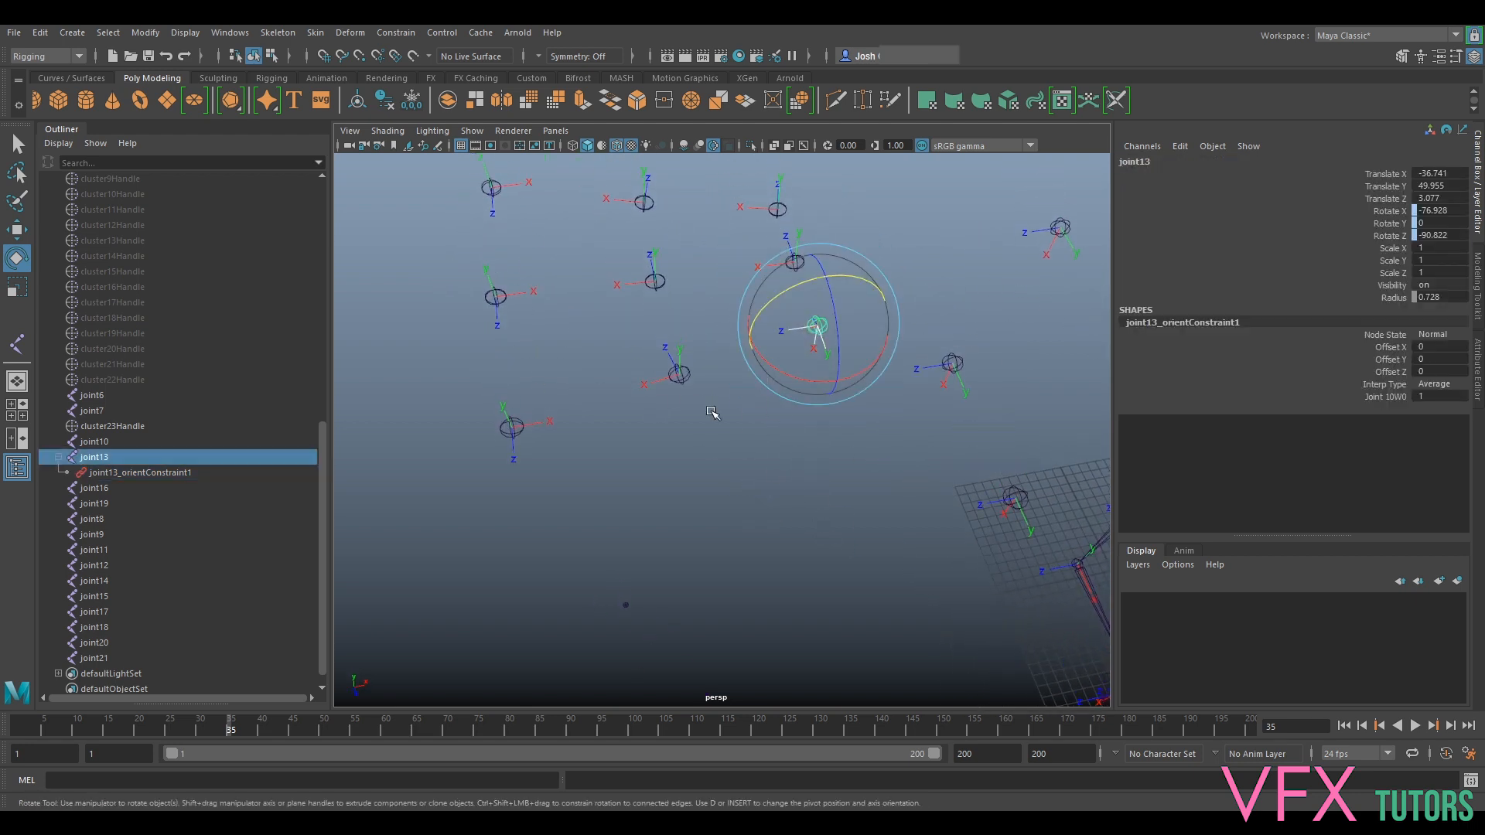
{"action": "left_click", "coordinate": [679, 374], "text": "shift"}
{"action": "left_click", "coordinate": [350, 32]}
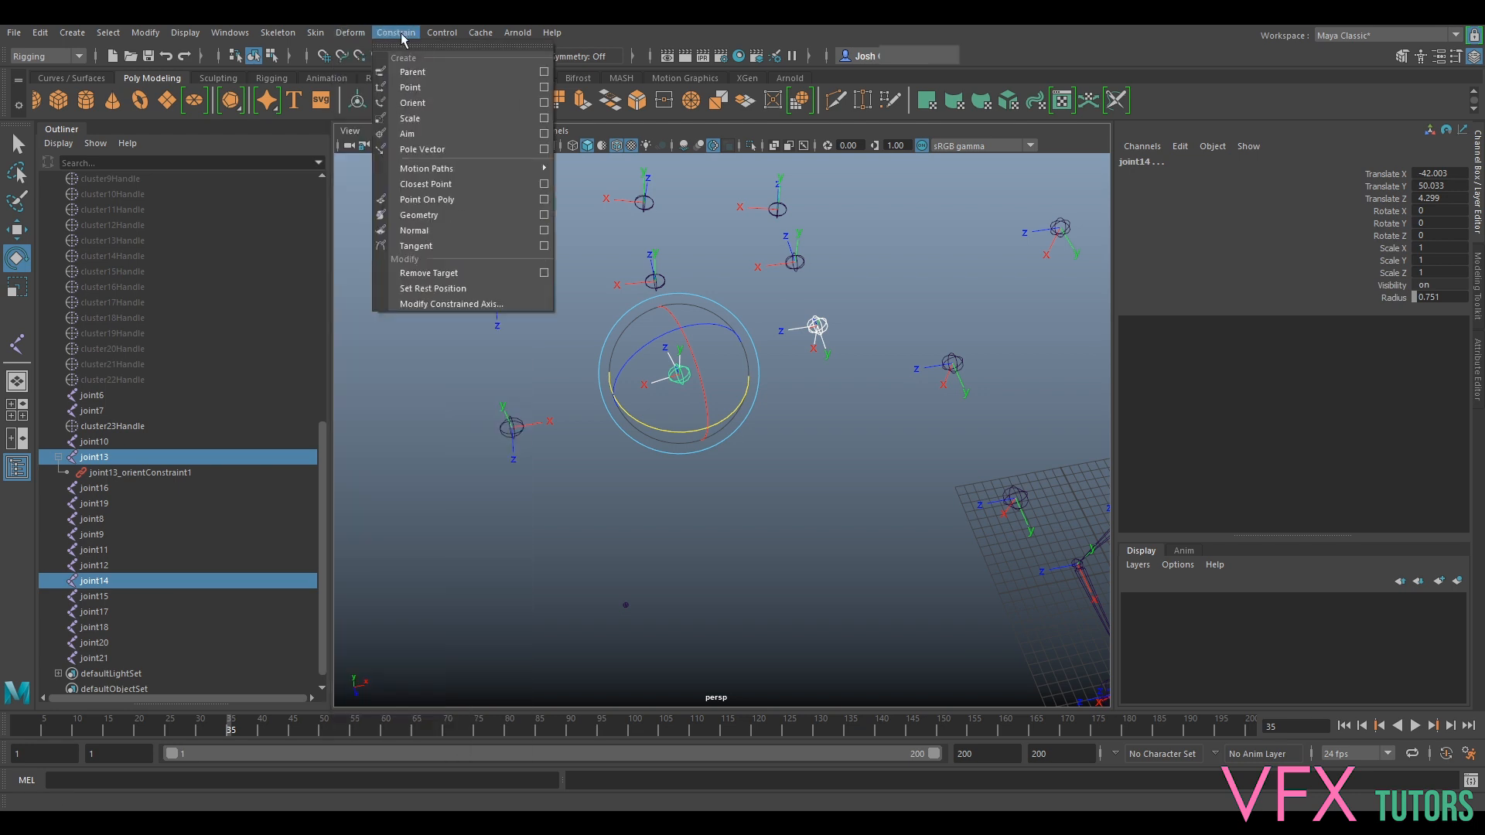
{"action": "left_click", "coordinate": [439, 132]}
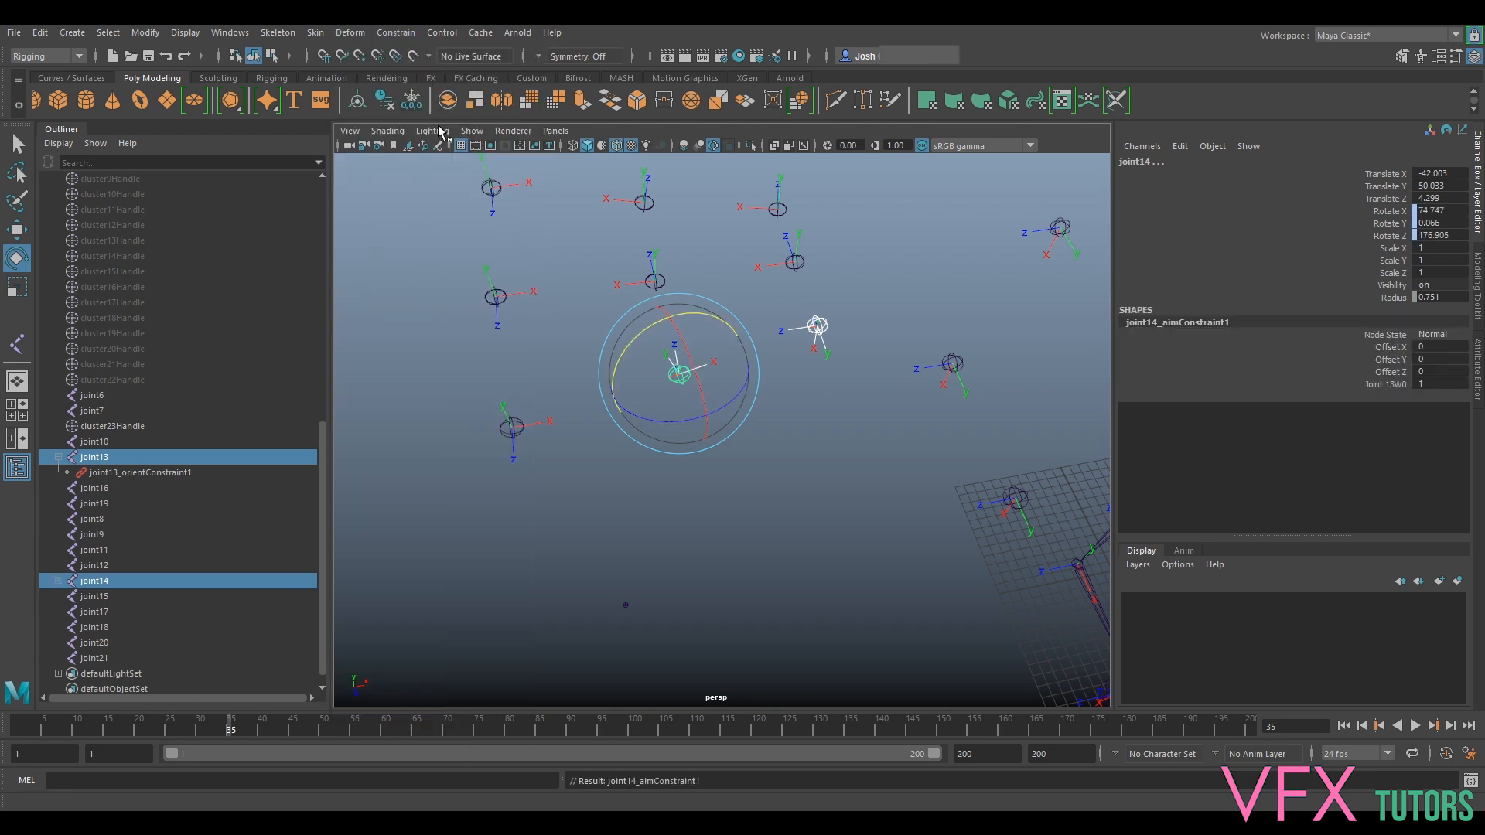
{"action": "key", "text": "ctrl+z"}
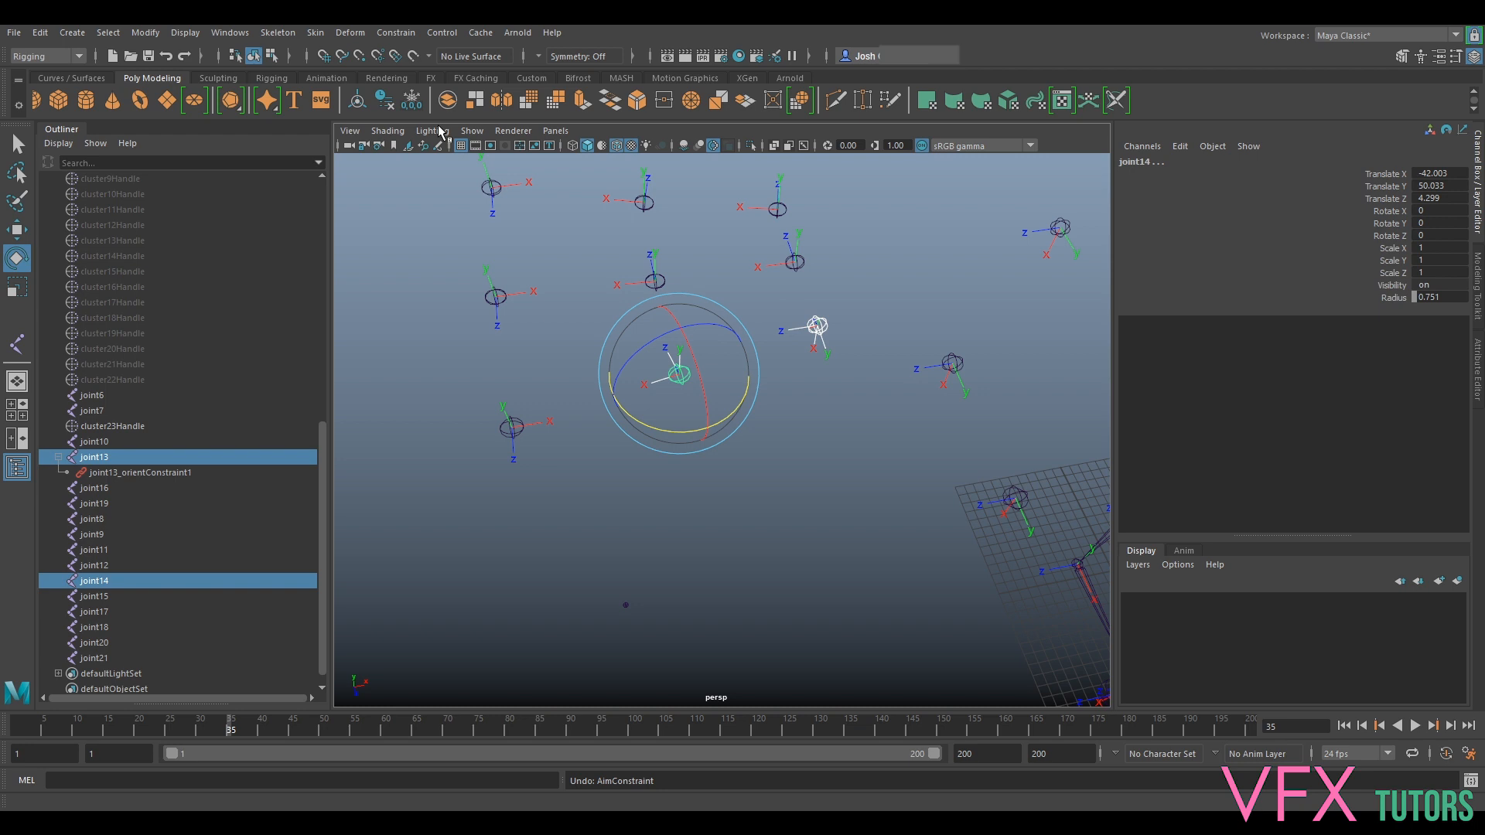
Try an aim constraint on joint15 with joint13 as the target, and undo it.
{"action": "left_click_drag", "start_coordinate": [813, 328], "coordinate": [766, 435], "text": "alt"}
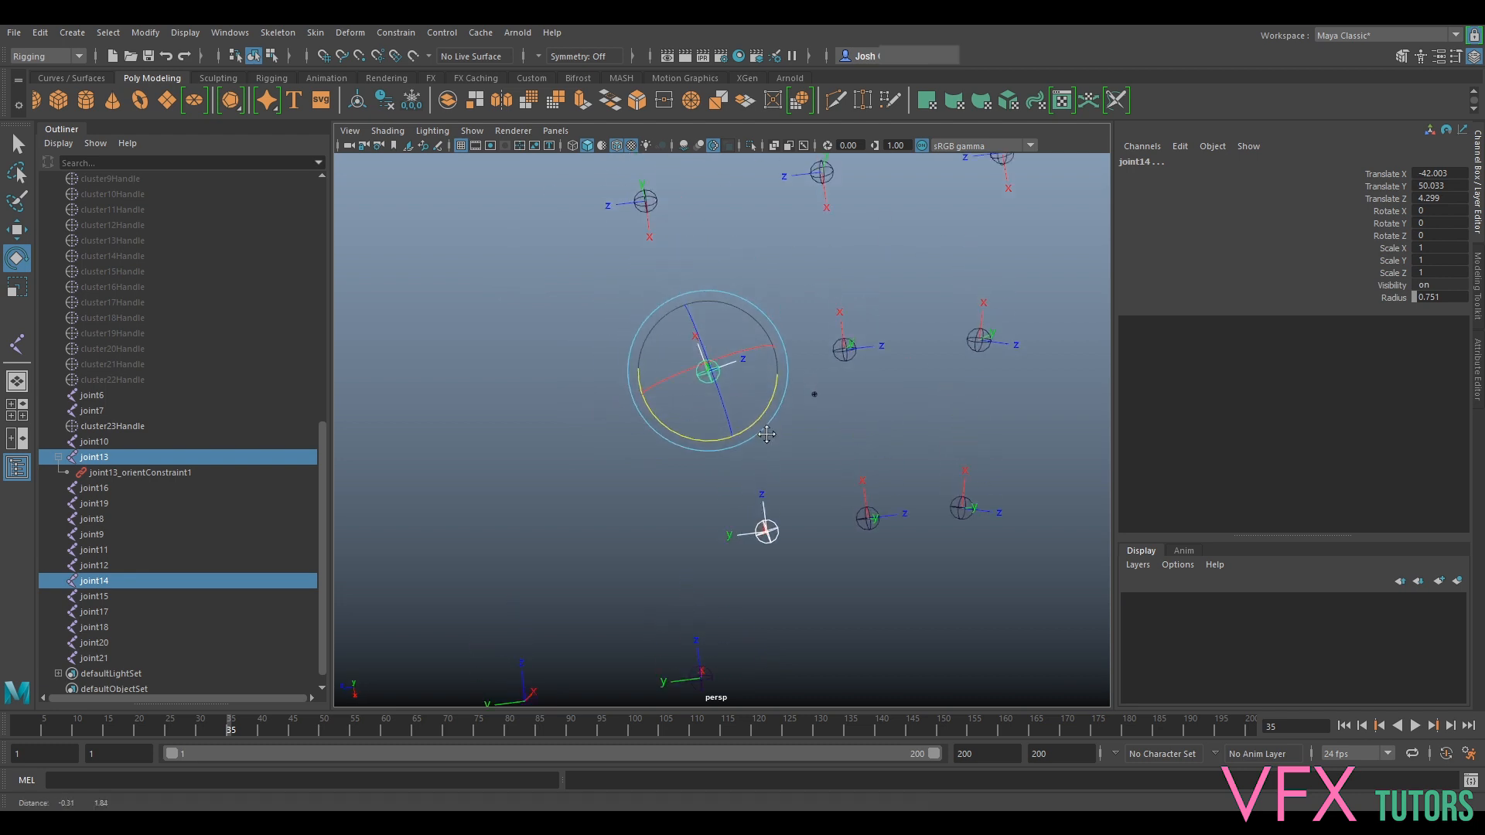
{"action": "left_click", "coordinate": [766, 531]}
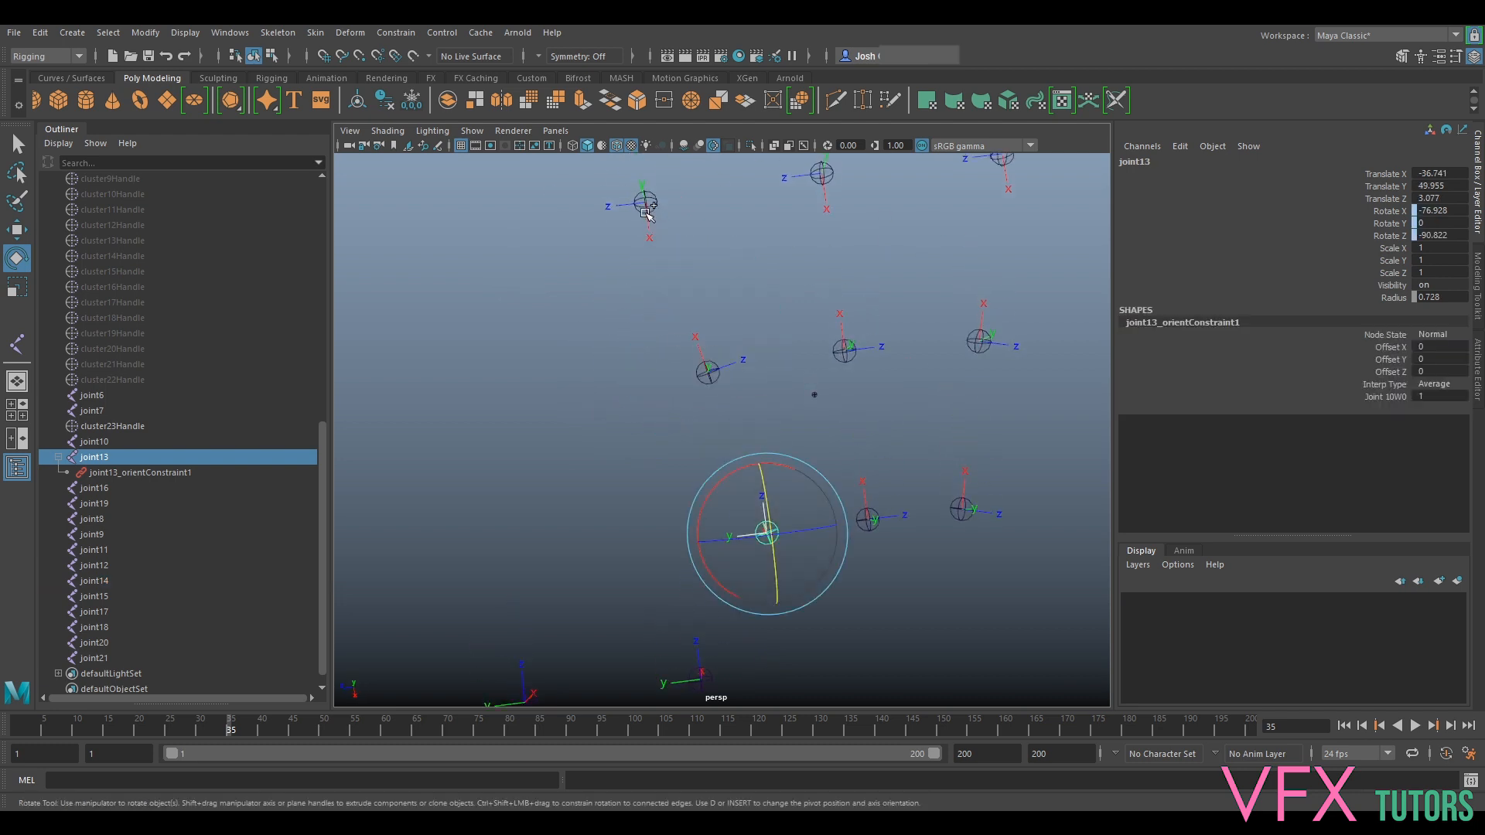
{"action": "left_click", "coordinate": [646, 206], "text": "shift"}
{"action": "left_click", "coordinate": [396, 33]}
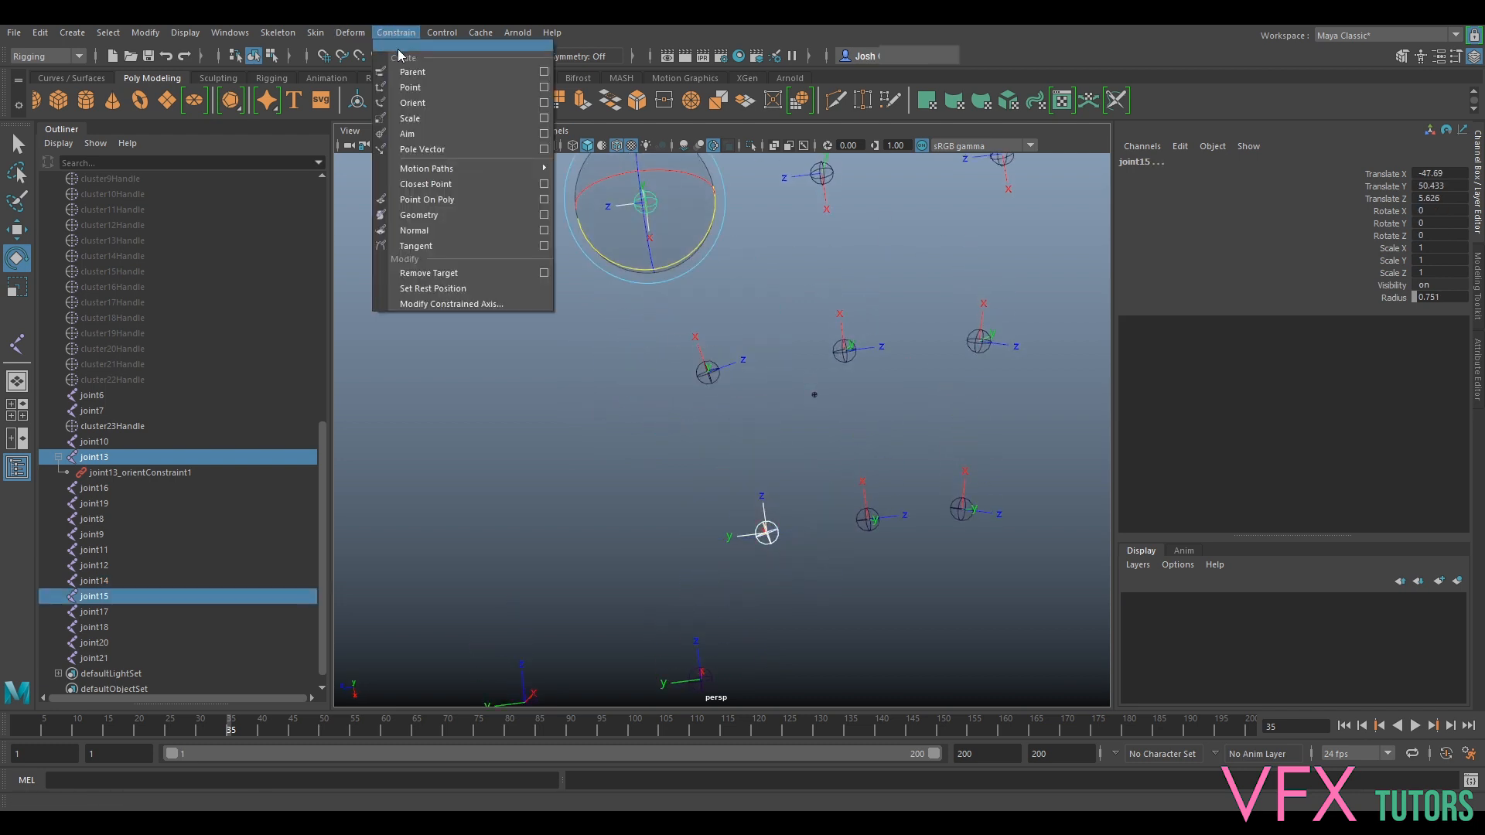
{"action": "left_click", "coordinate": [421, 135]}
{"action": "key", "text": "ctrl+z"}
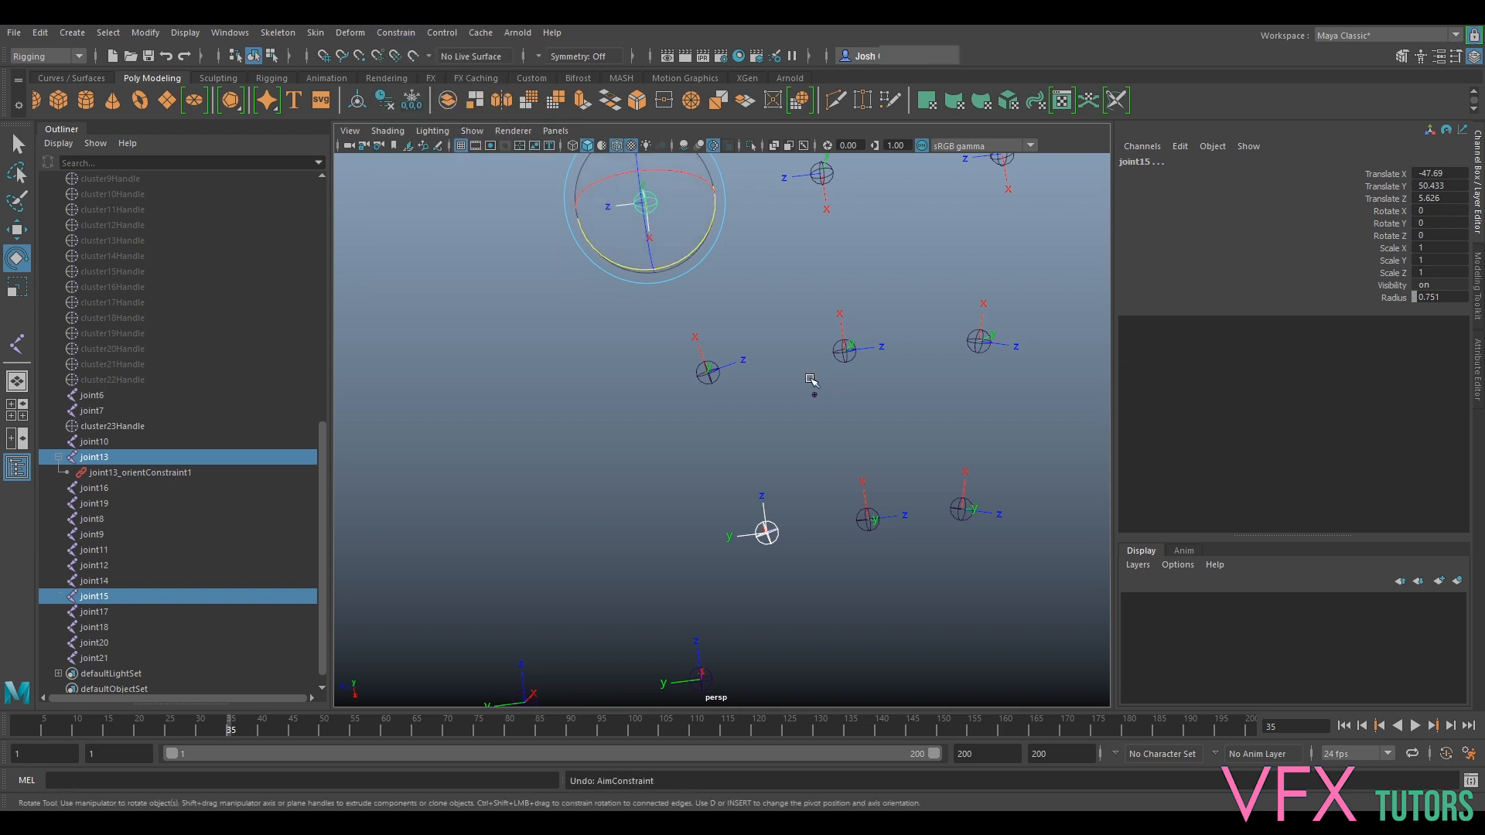
Try an aim constraint on joint13 with joint15 as the target.
{"action": "left_click", "coordinate": [625, 269]}
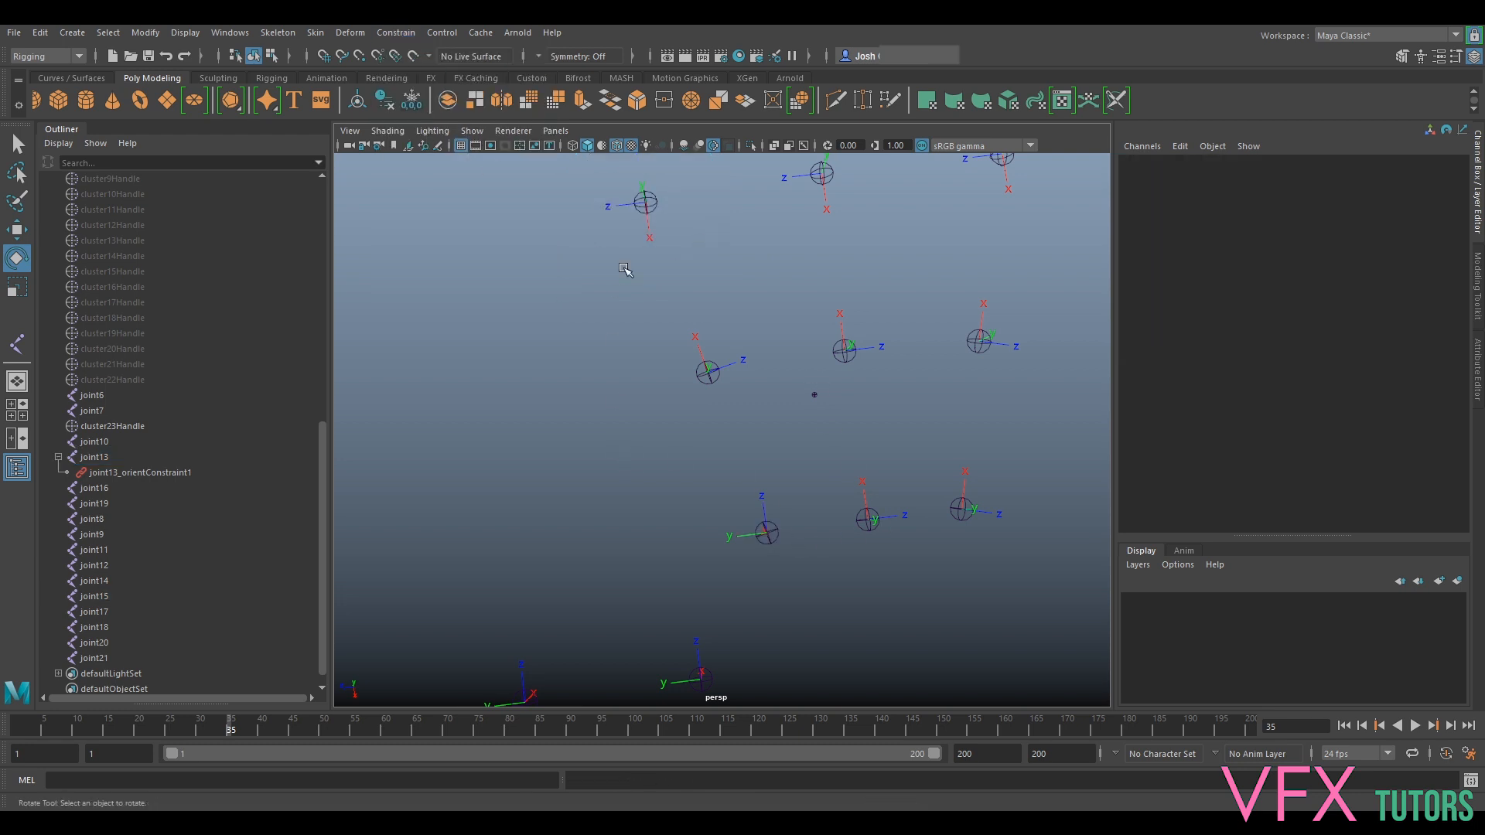
{"action": "left_click", "coordinate": [636, 207]}
{"action": "left_click", "coordinate": [775, 532], "text": "shift"}
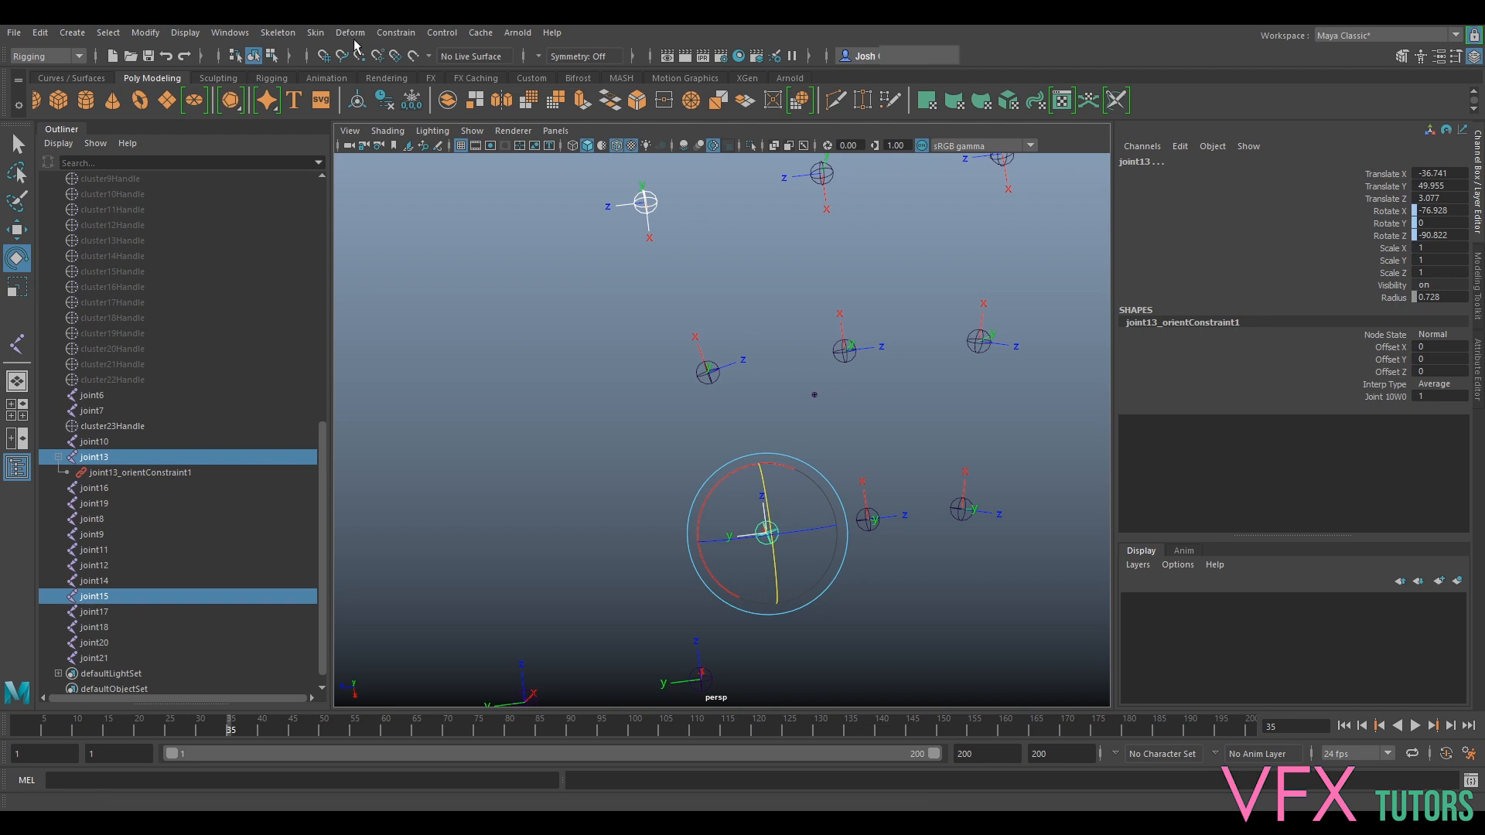
{"action": "left_click", "coordinate": [380, 35]}
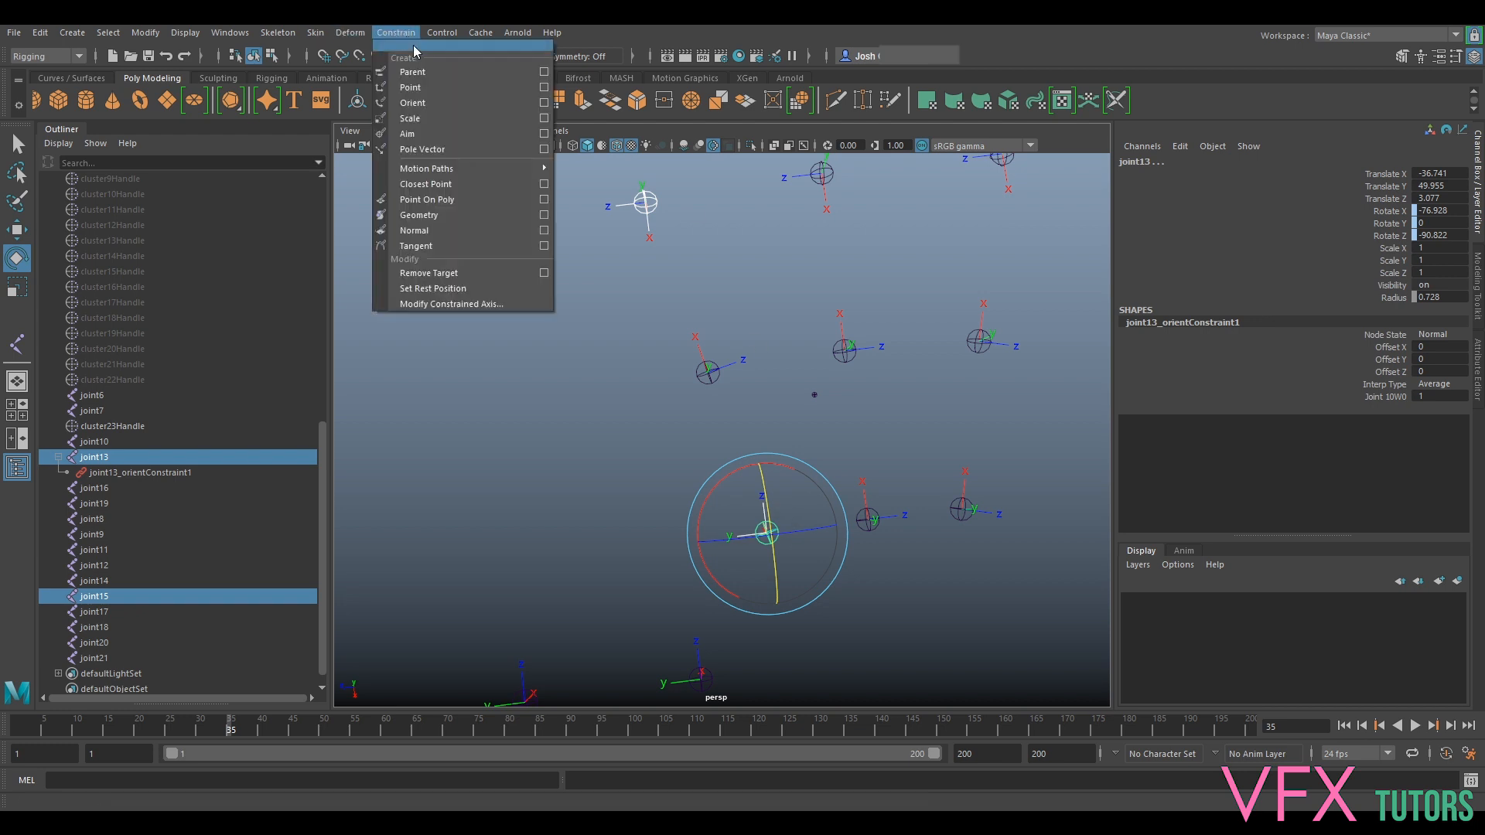
{"action": "left_click", "coordinate": [439, 137]}
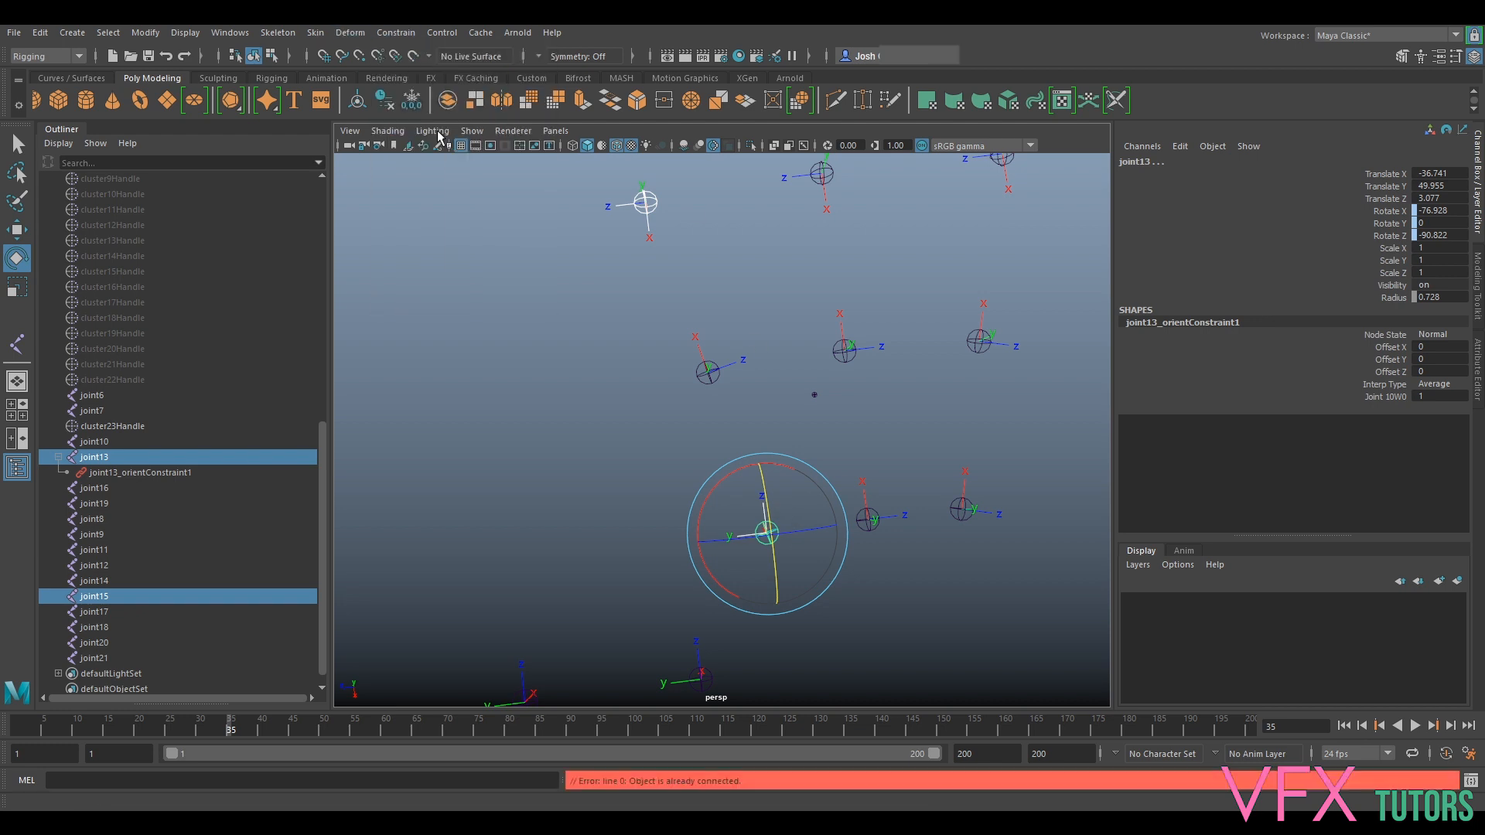
Delete the orient constraint under joint13.
{"action": "left_click", "coordinate": [619, 352]}
{"action": "left_click", "coordinate": [139, 473]}
{"action": "key", "text": "Delete"}
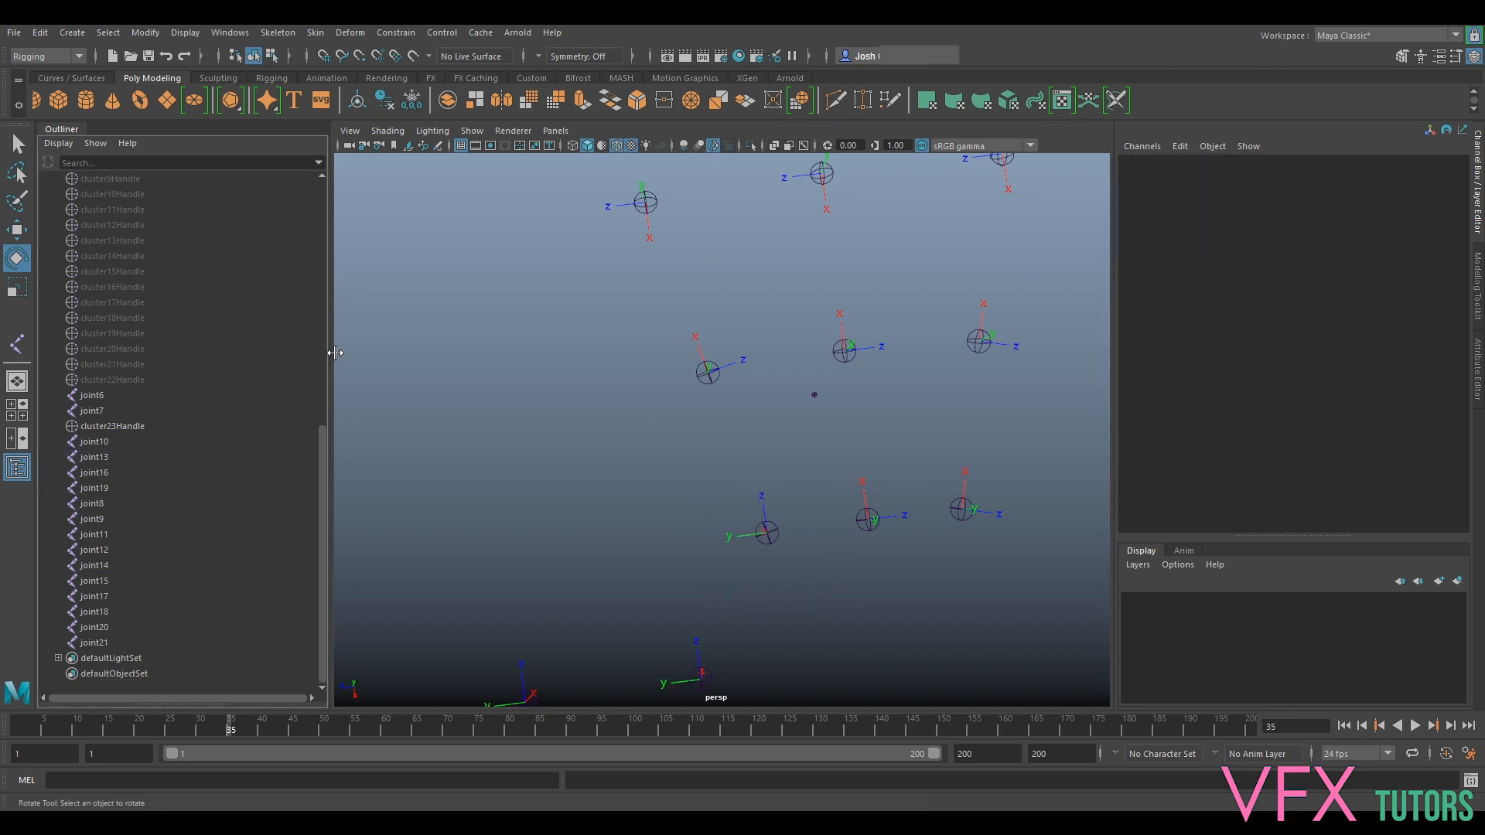
Add an aim constraint to joint13 with joint15 as the target.
{"action": "left_click", "coordinate": [638, 209]}
{"action": "left_click", "coordinate": [769, 529], "text": "shift"}
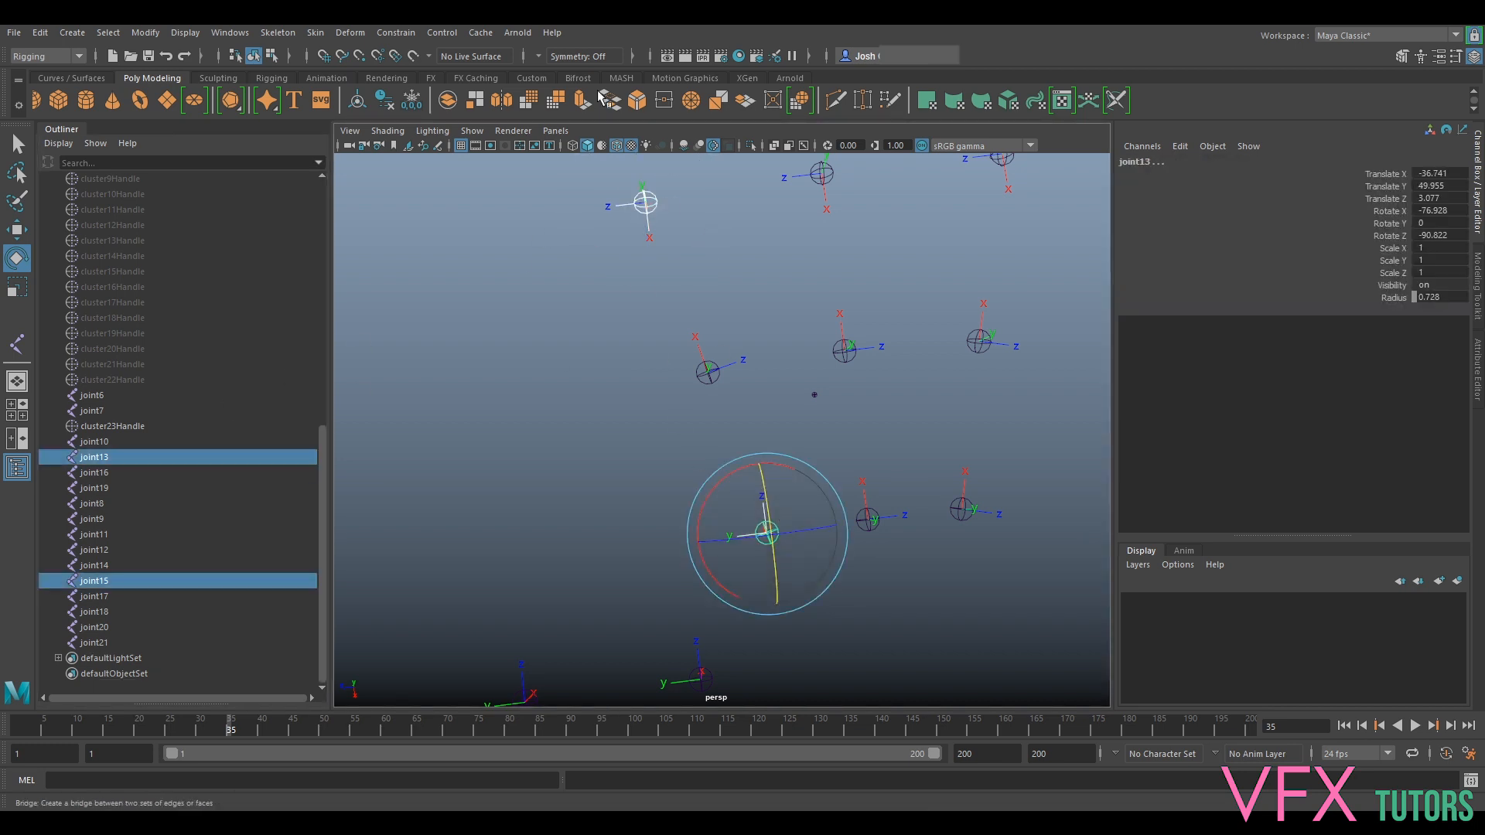
{"action": "left_click", "coordinate": [402, 33]}
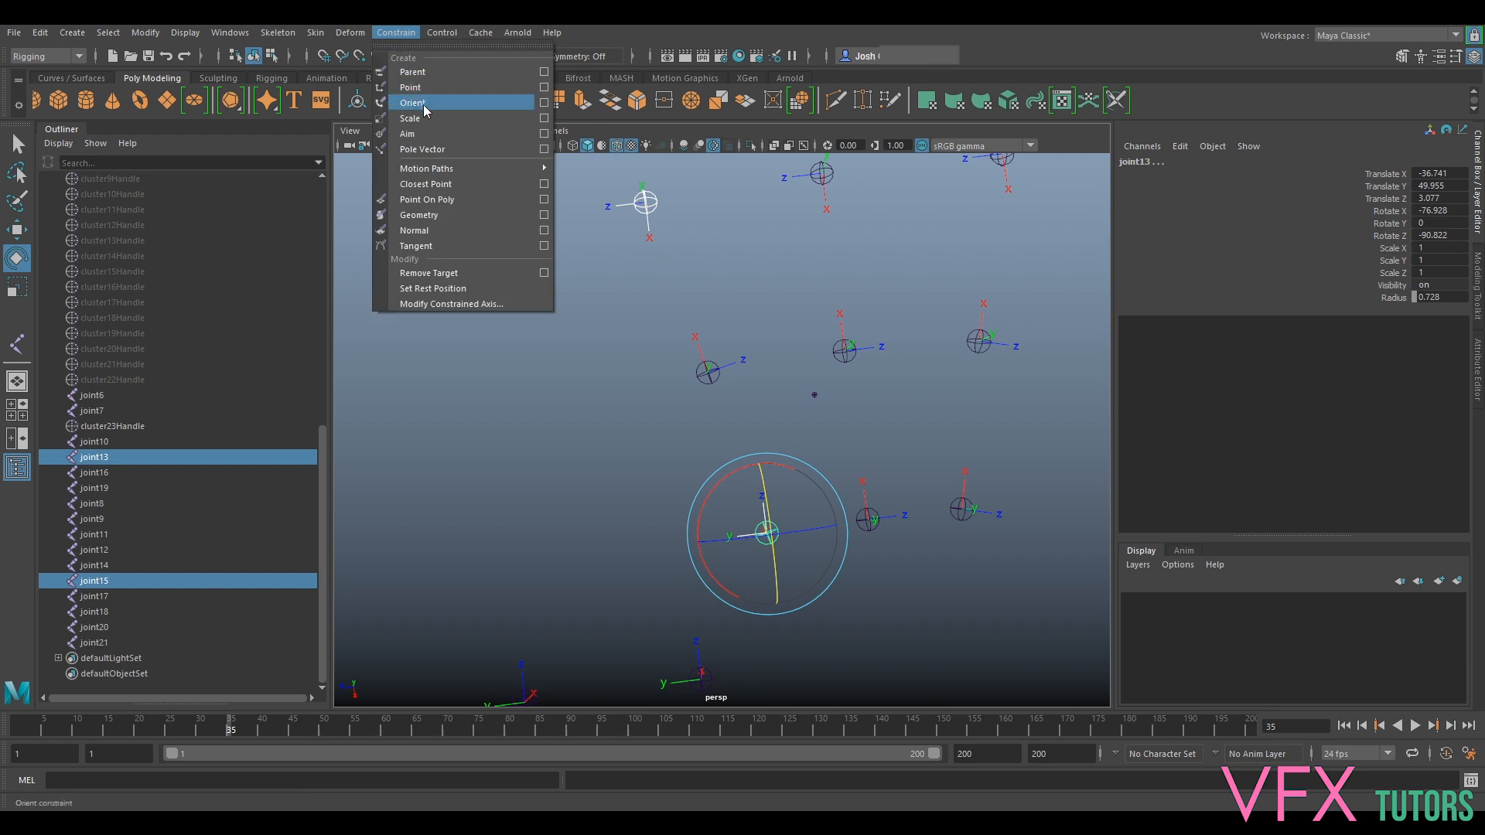
{"action": "left_click", "coordinate": [424, 132]}
Try an orient constraint on joint13 with joint10 as the target while the aim constraint is still attached.
{"action": "left_click_drag", "start_coordinate": [630, 362], "coordinate": [458, 422], "text": "alt"}
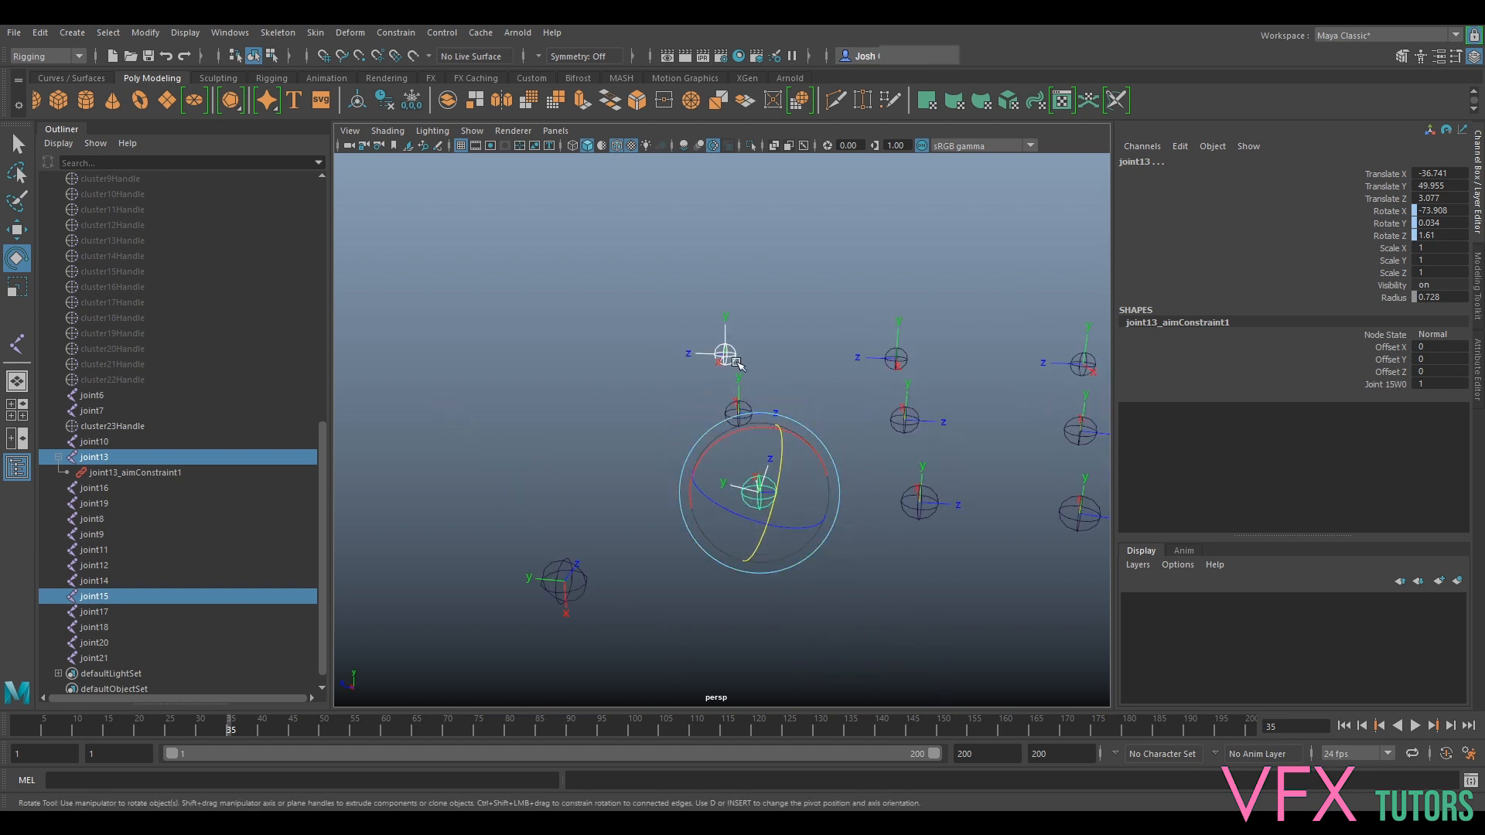
{"action": "left_click_drag", "start_coordinate": [762, 375], "coordinate": [846, 395], "text": "alt"}
{"action": "right_click_drag", "start_coordinate": [845, 395], "coordinate": [781, 407], "text": "alt"}
{"action": "left_click_drag", "start_coordinate": [782, 407], "coordinate": [804, 408], "text": "alt"}
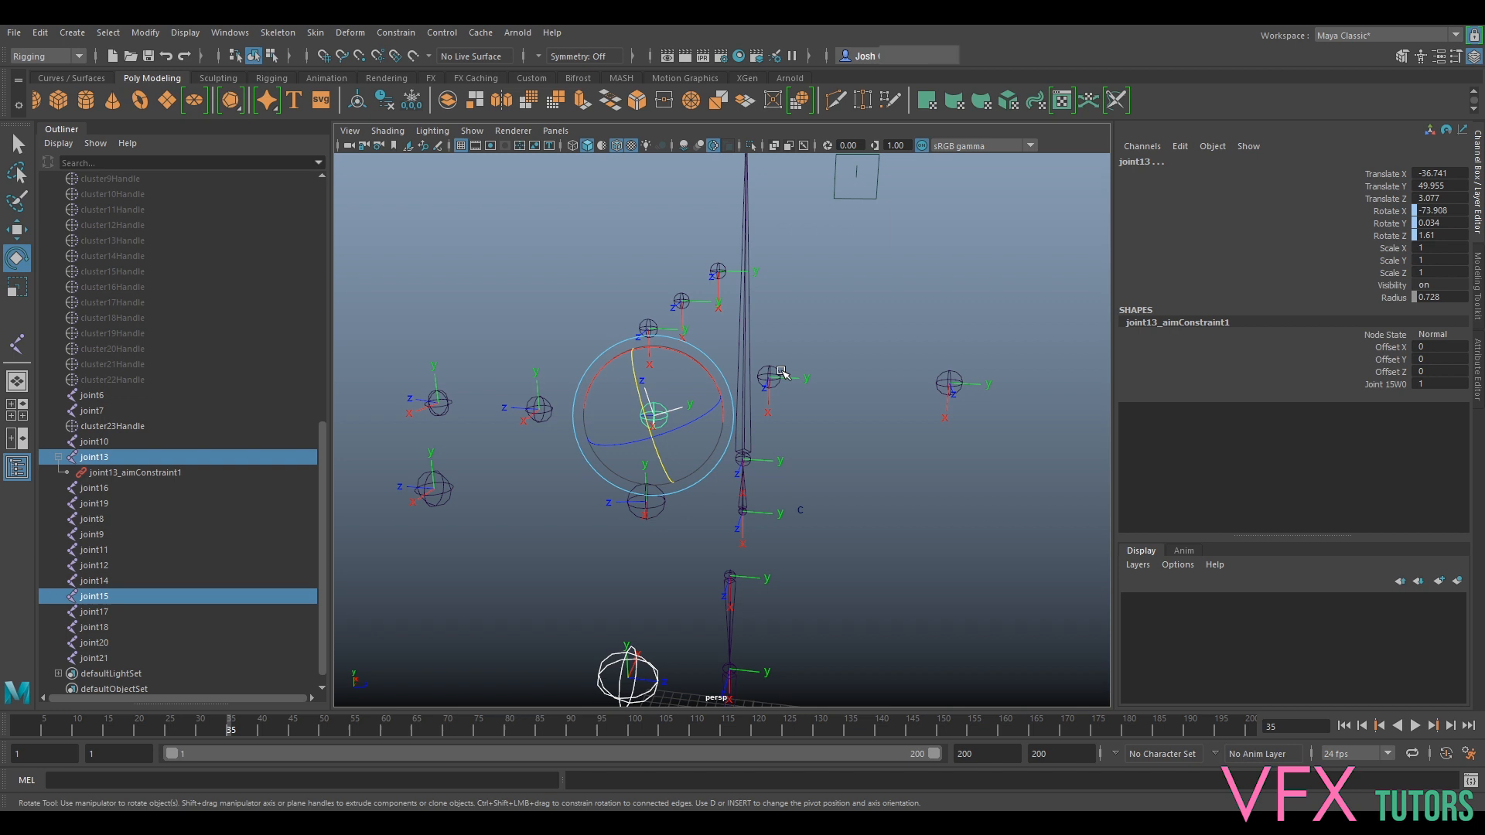
{"action": "left_click", "coordinate": [781, 374]}
{"action": "left_click", "coordinate": [655, 410], "text": "shift"}
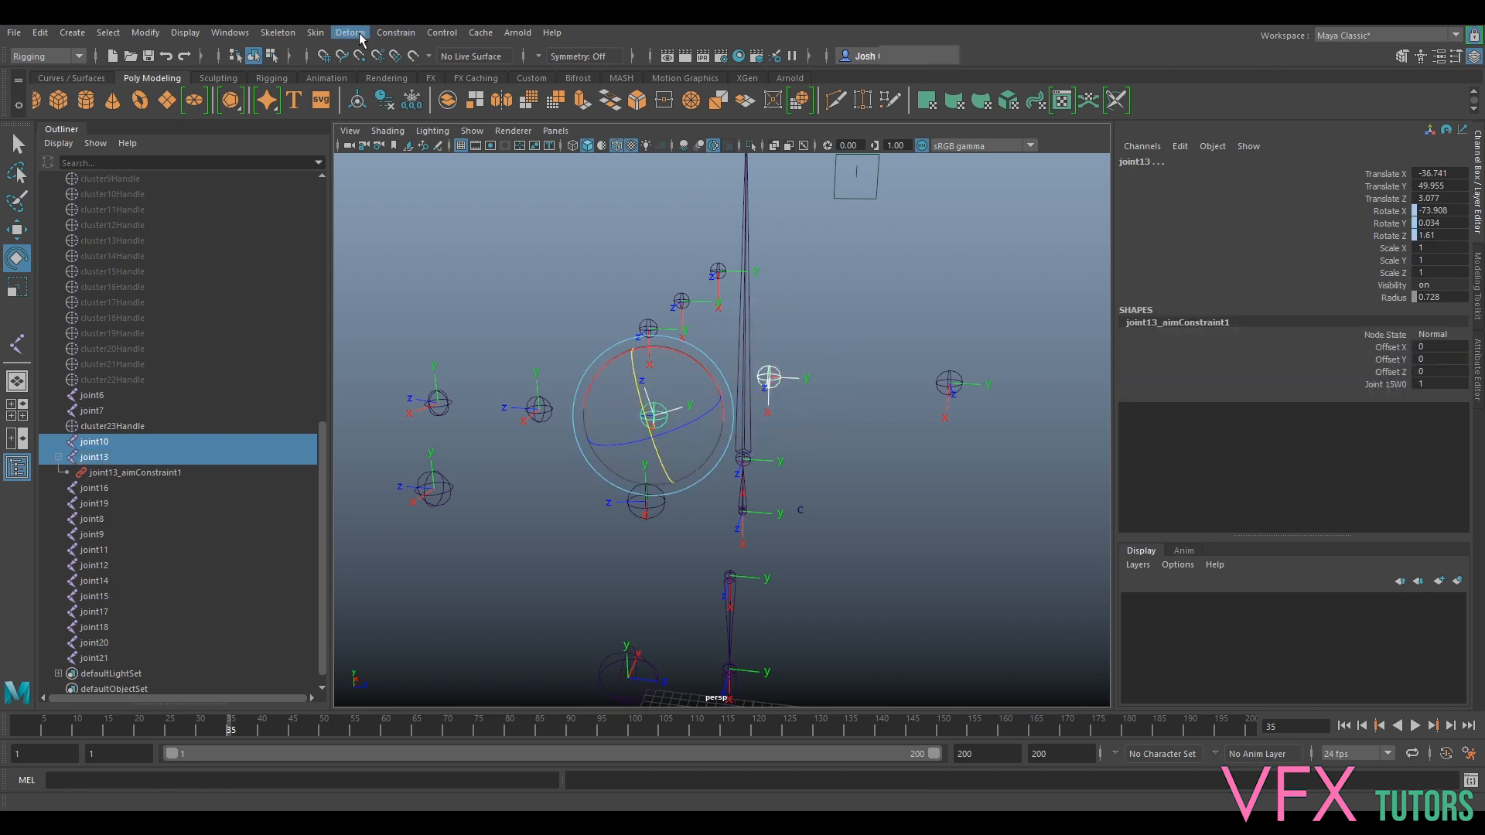
{"action": "left_click", "coordinate": [396, 33]}
{"action": "left_click", "coordinate": [429, 103]}
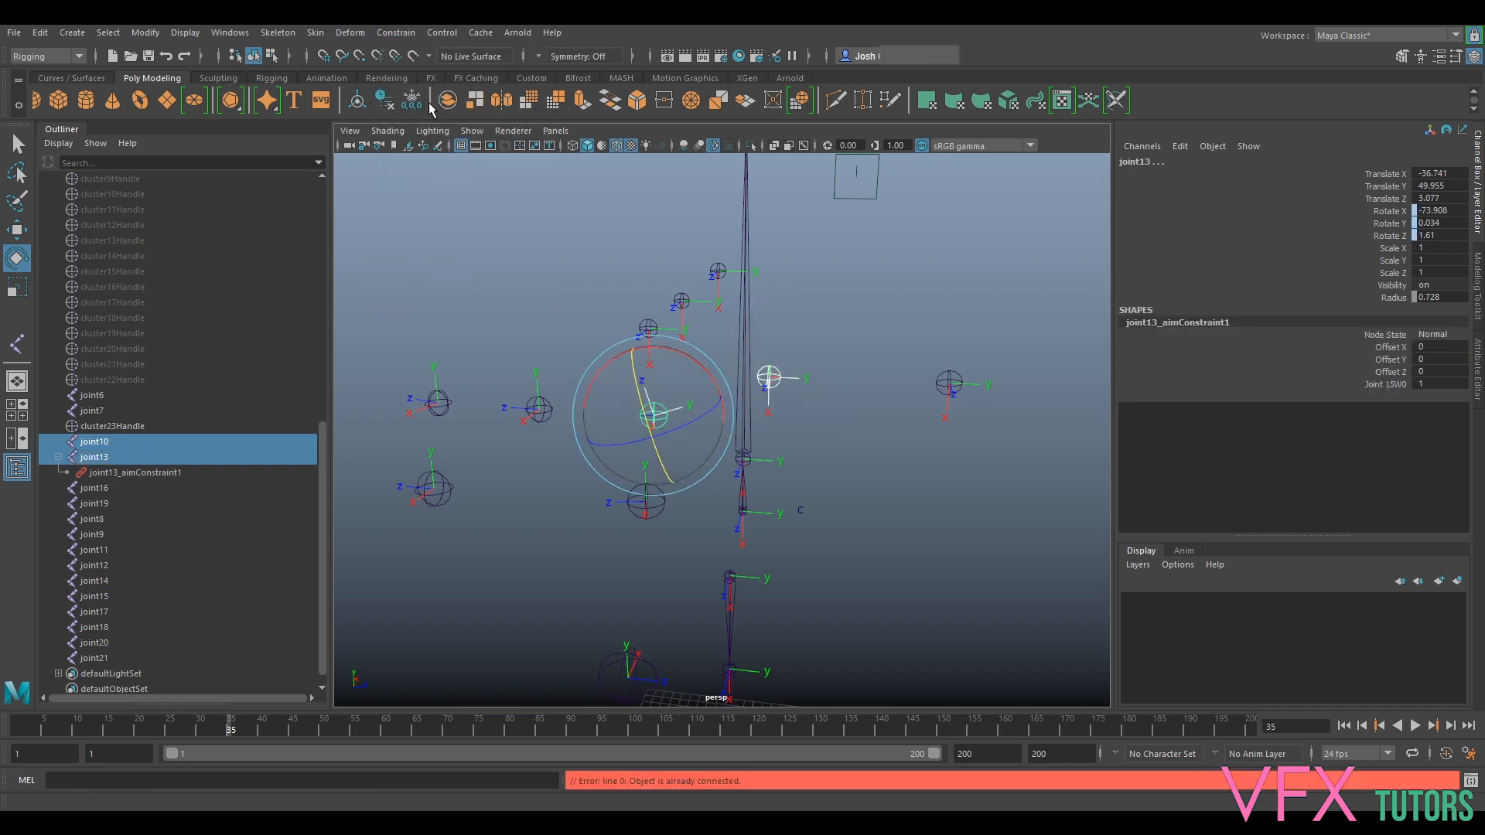
Delete the aim constraint under joint13.
{"action": "left_click", "coordinate": [161, 473]}
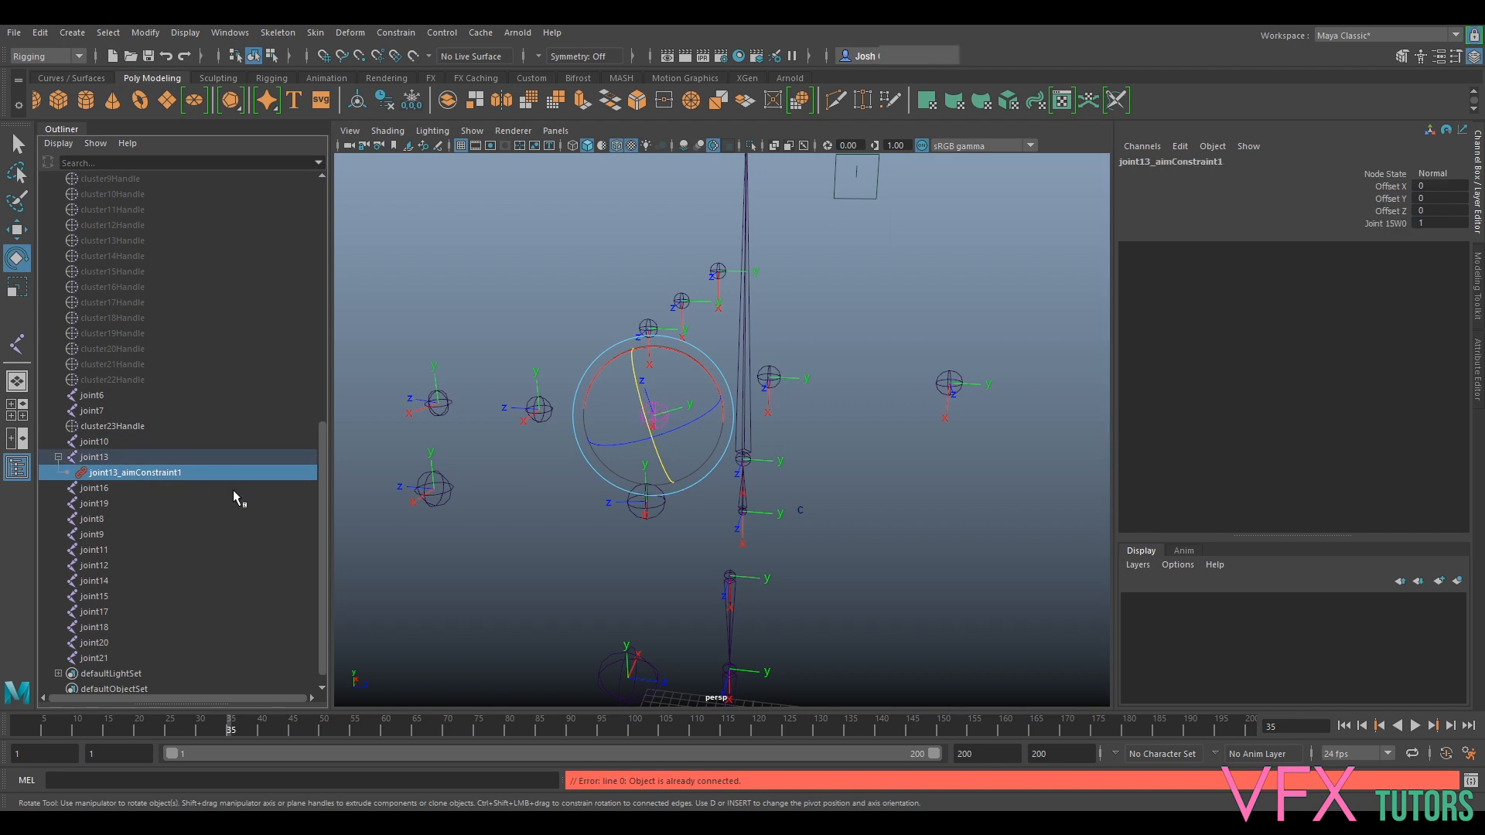
{"action": "key", "text": "Delete"}
Try an orient constraint on joint13 with joint10 as the target, and undo it.
{"action": "left_click", "coordinate": [769, 375]}
{"action": "left_click", "coordinate": [654, 415], "text": "shift"}
{"action": "left_click", "coordinate": [396, 32]}
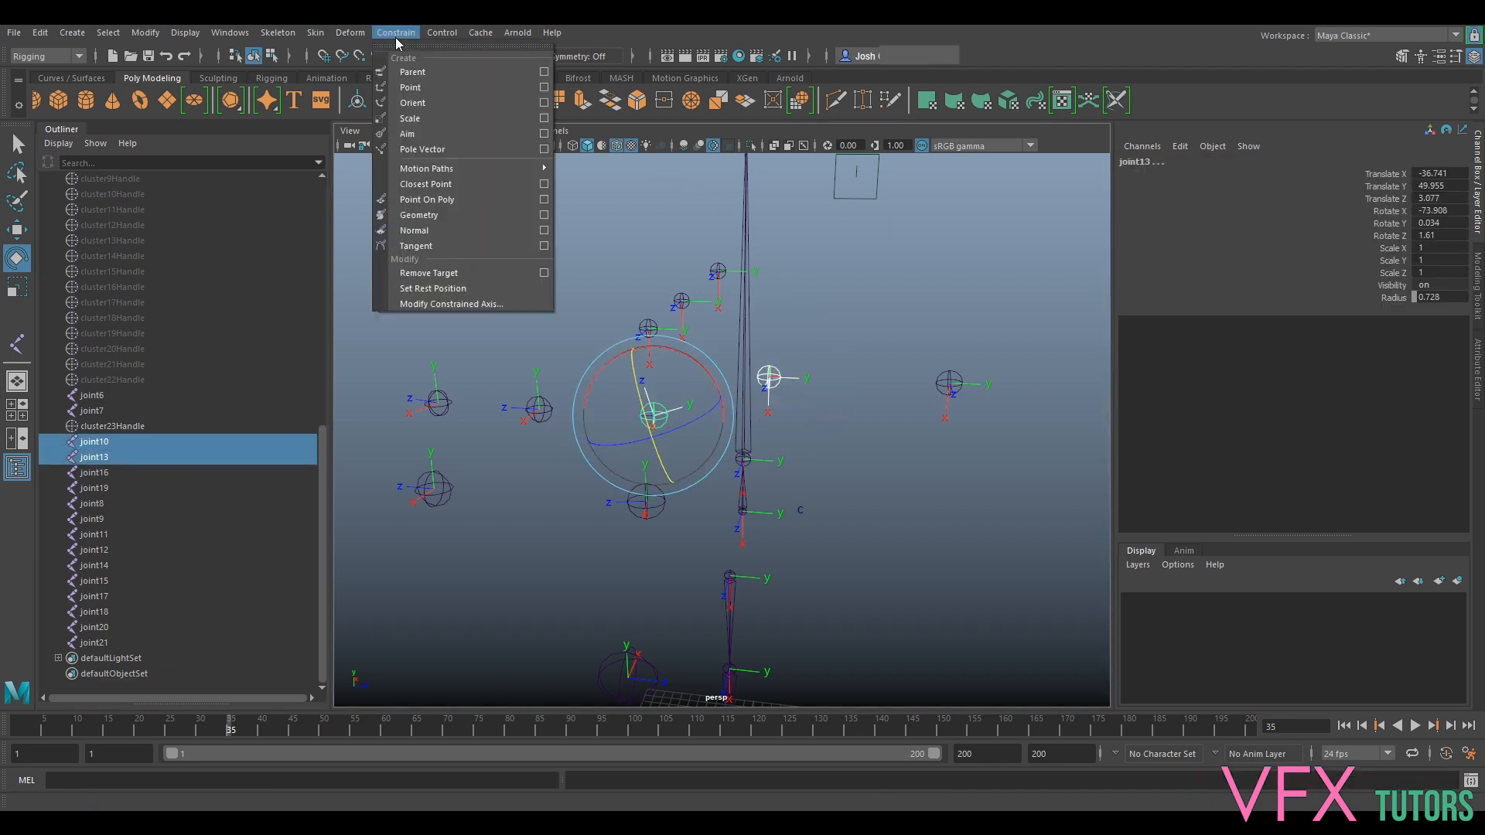
{"action": "left_click", "coordinate": [428, 109]}
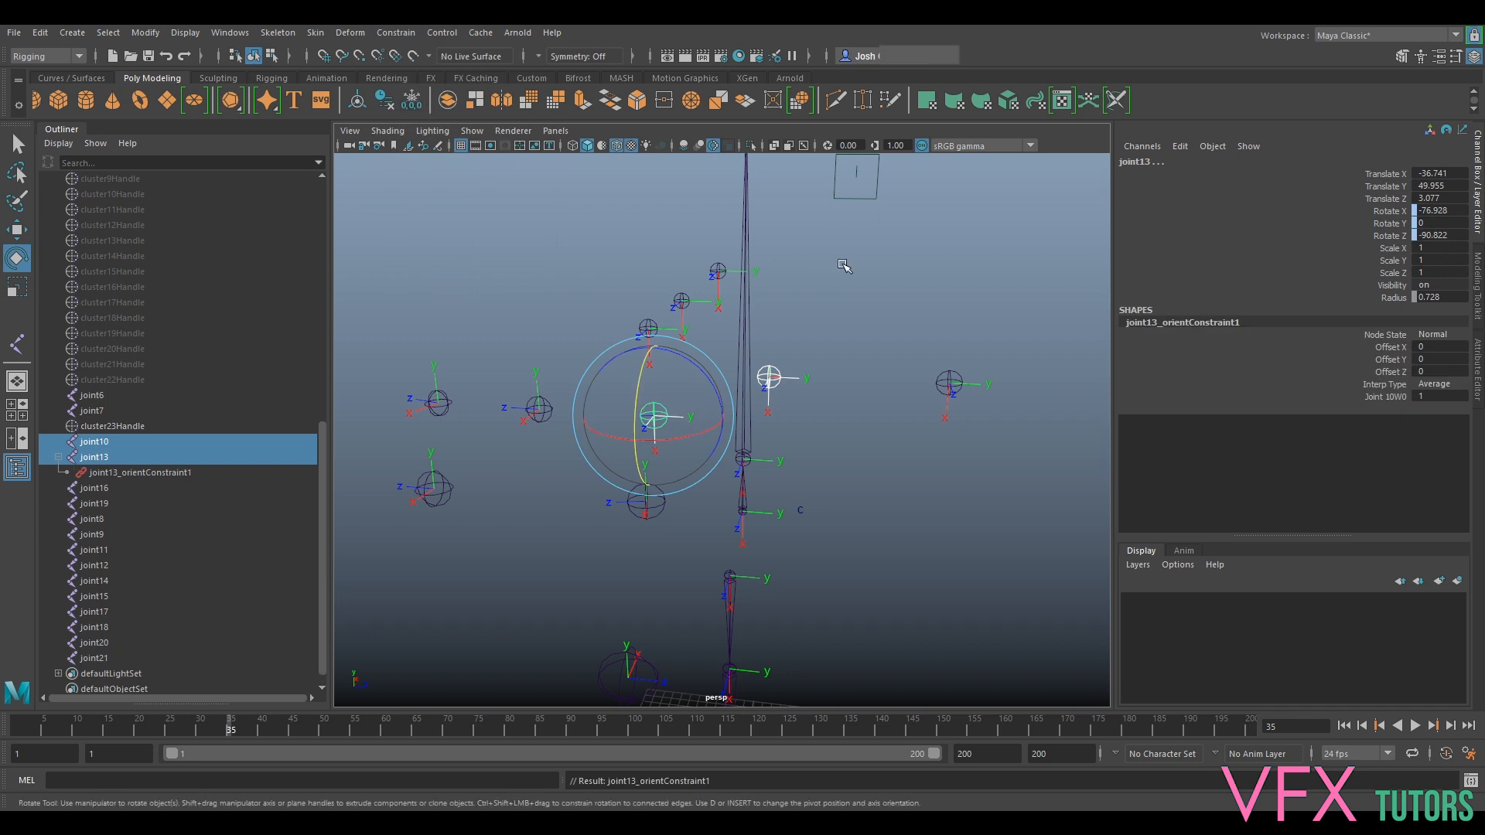
{"action": "key", "text": "ctrl+z"}
In the orthographic side view, rotate joint13 about its X axis until Rotate X is about -90.7.
{"action": "left_click_drag", "start_coordinate": [836, 352], "coordinate": [741, 365], "text": "alt"}
{"action": "left_click", "coordinate": [708, 375]}
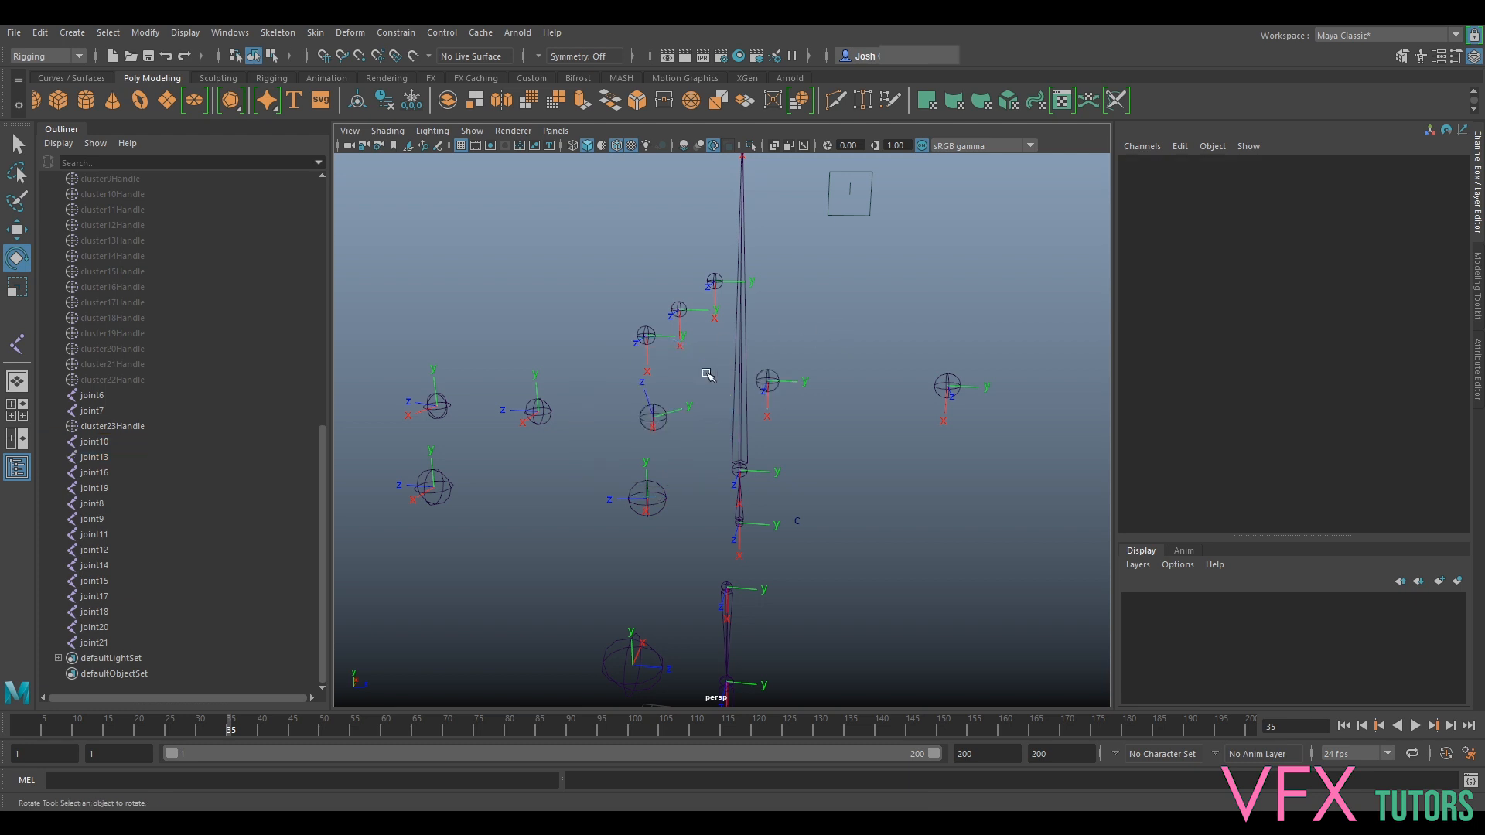
{"action": "left_click", "coordinate": [652, 418]}
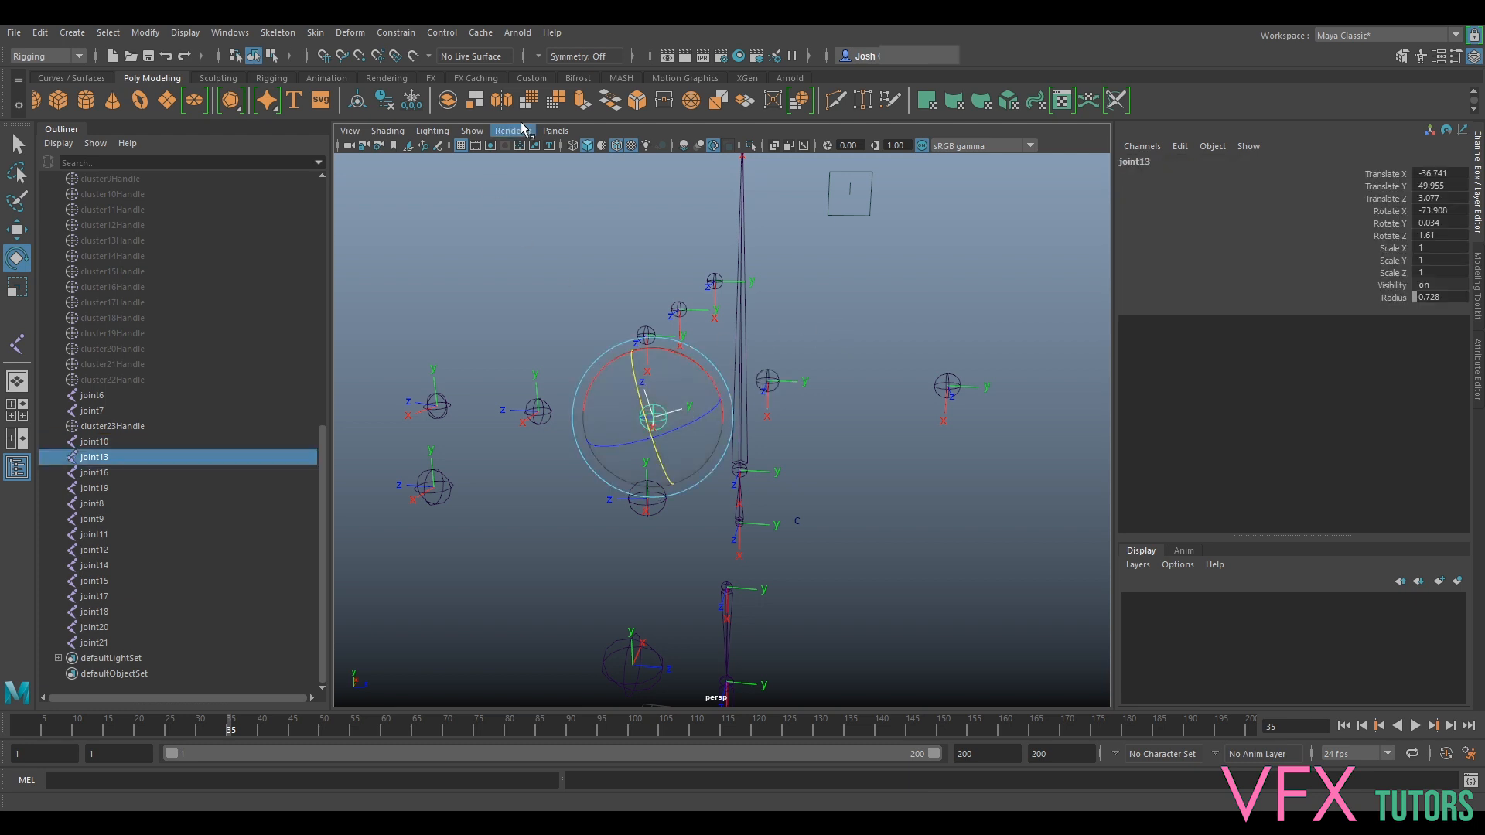
{"action": "left_click", "coordinate": [555, 131]}
{"action": "mouse_move", "coordinate": [618, 177]}
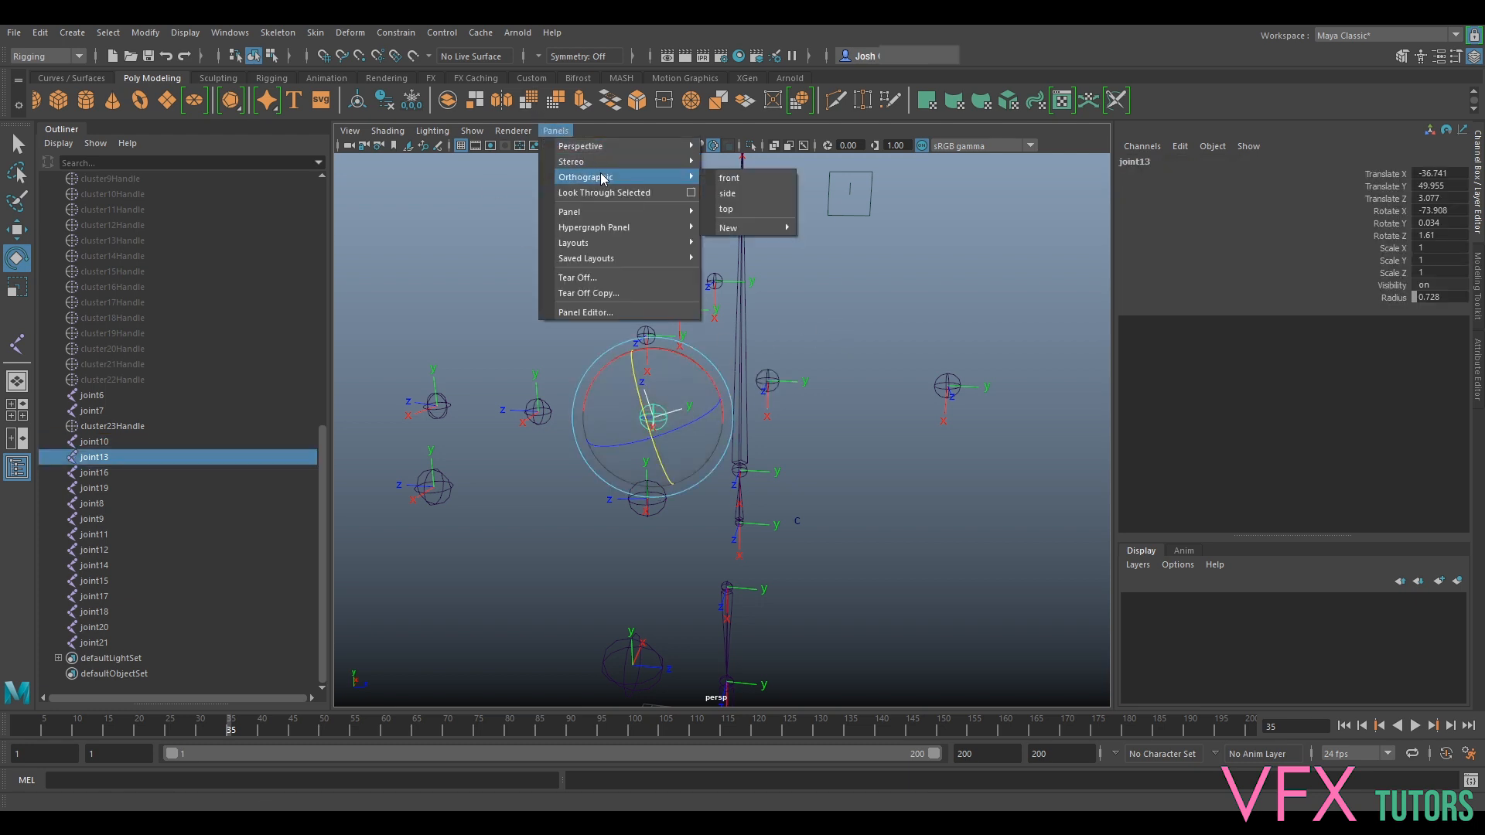
{"action": "left_click", "coordinate": [727, 193]}
{"action": "key", "text": "f"}
{"action": "scroll", "coordinate": [740, 404], "scroll_direction": "up", "scroll_amount": 5}
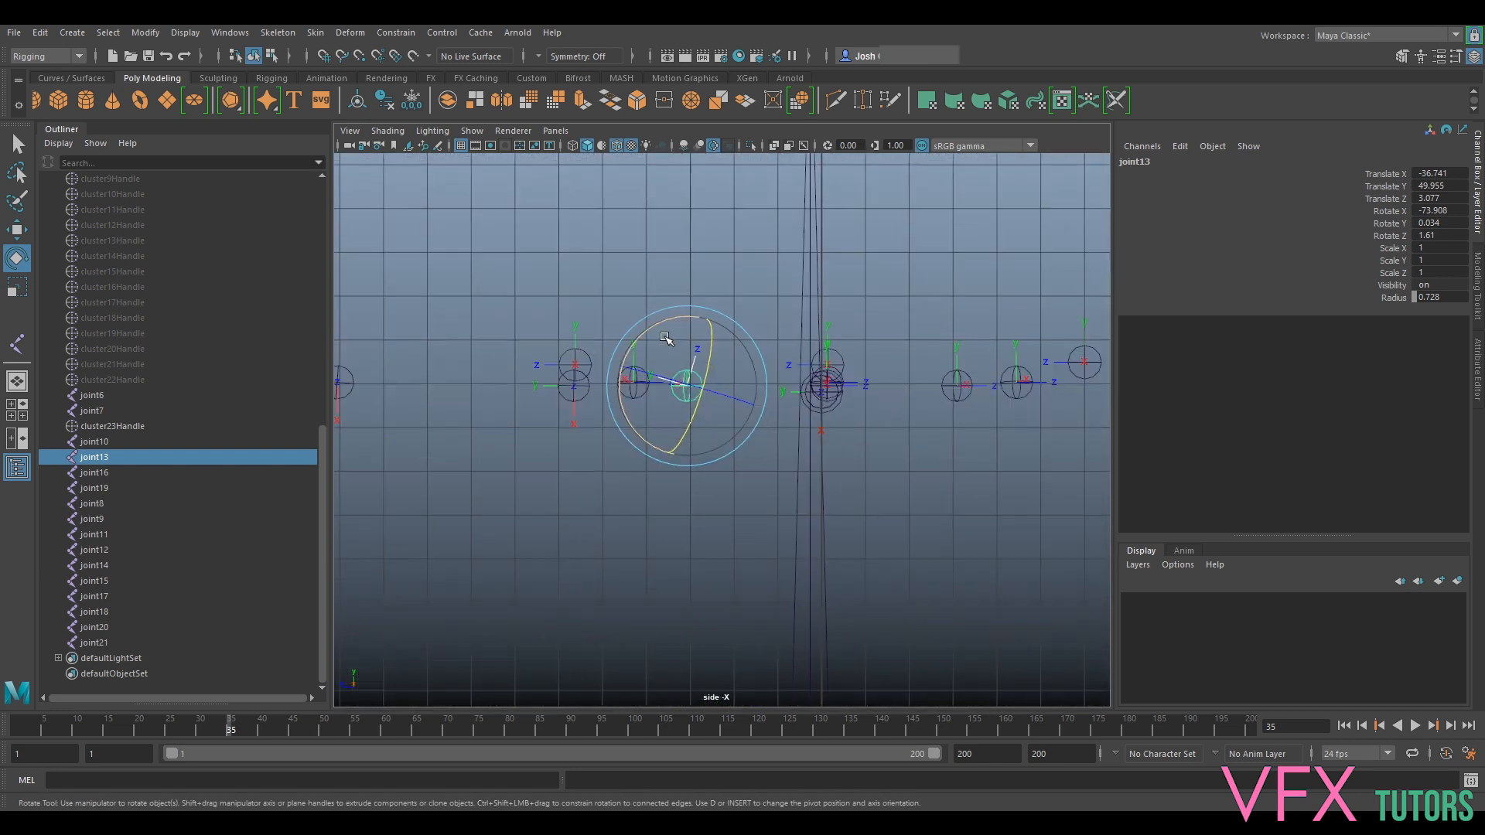
{"action": "scroll", "coordinate": [613, 292], "scroll_direction": "down", "scroll_amount": 5}
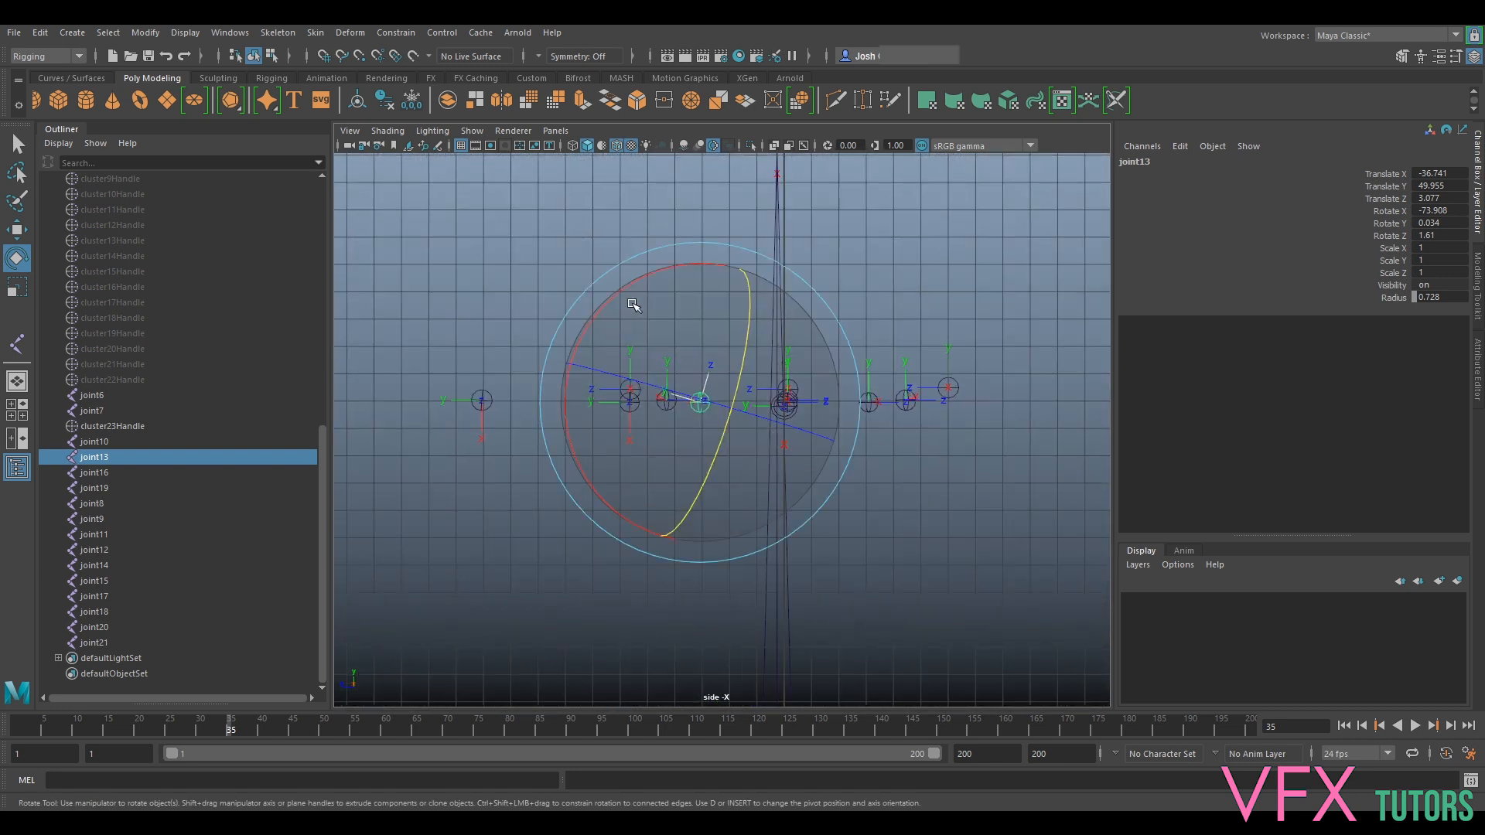
{"action": "left_click_drag", "start_coordinate": [614, 295], "coordinate": [584, 322]}
{"action": "scroll", "coordinate": [613, 314], "scroll_direction": "up", "scroll_amount": 1}
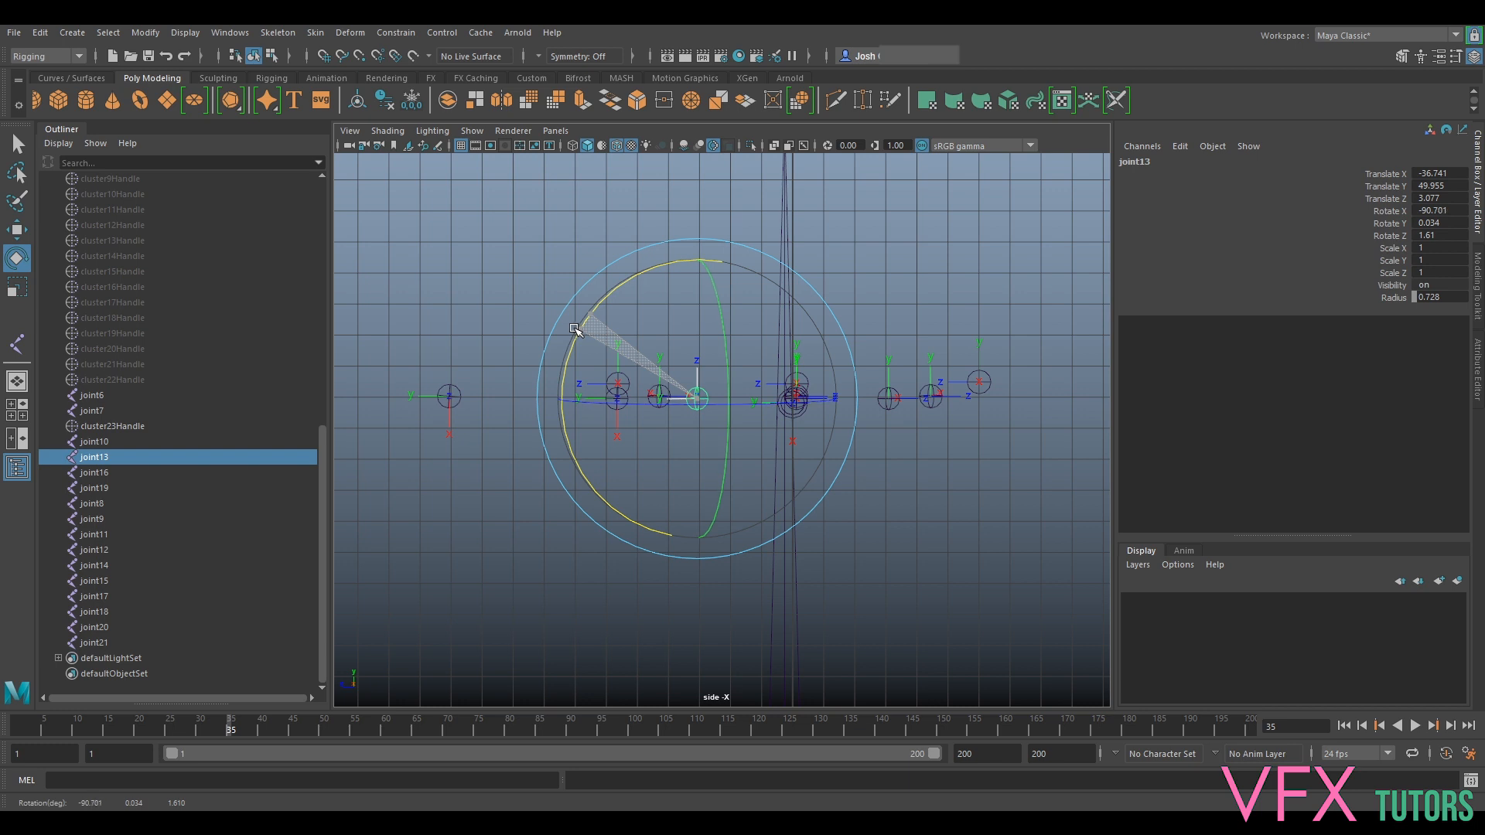
Return the viewport to the persp camera and bring joint13 and its neighbouring joints into view.
{"action": "left_click", "coordinate": [555, 130]}
{"action": "mouse_move", "coordinate": [618, 146]}
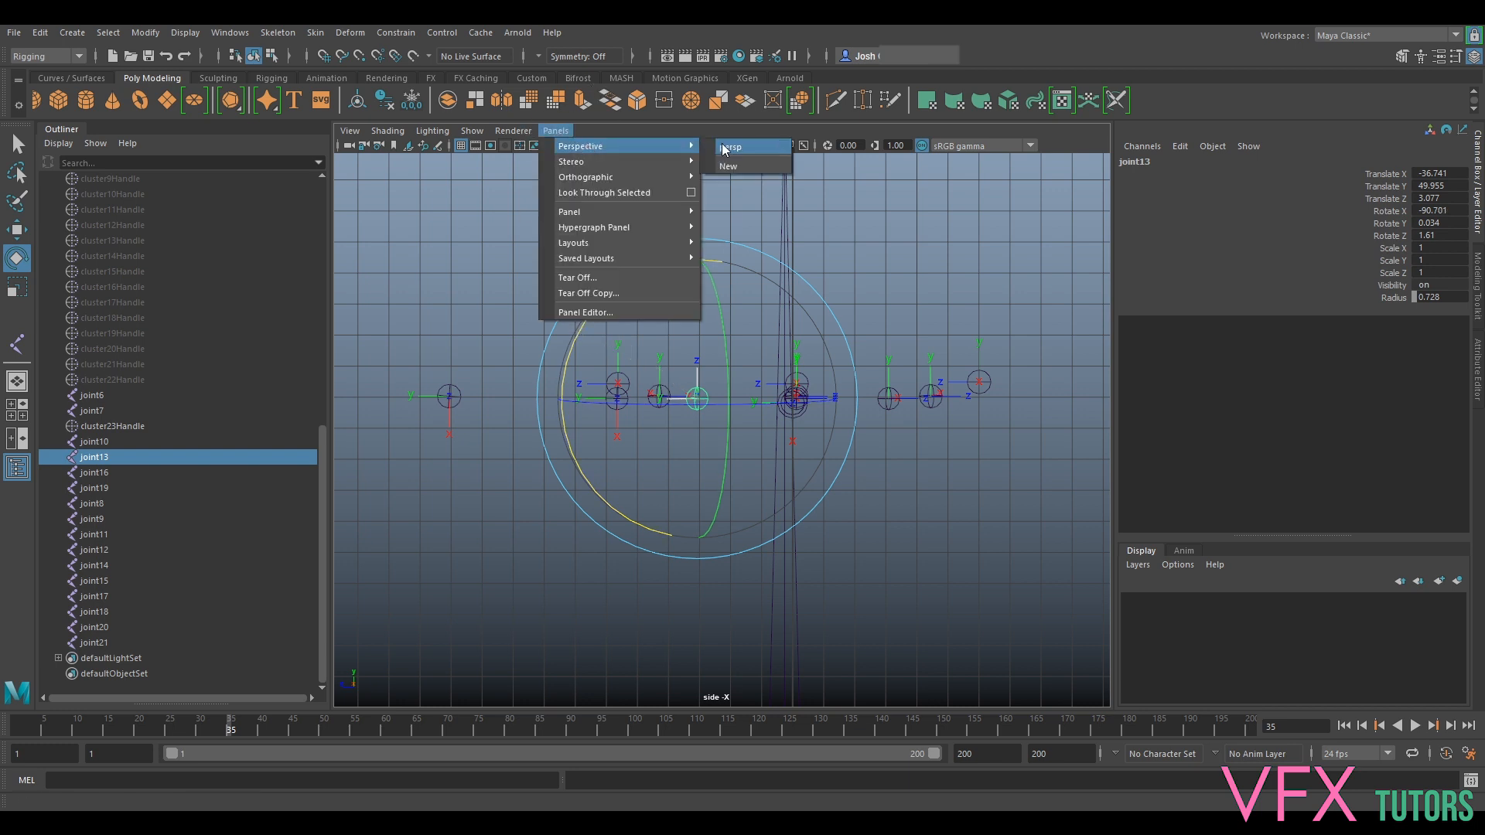
{"action": "left_click", "coordinate": [727, 147]}
{"action": "left_click_drag", "start_coordinate": [607, 328], "coordinate": [656, 442], "text": "alt"}
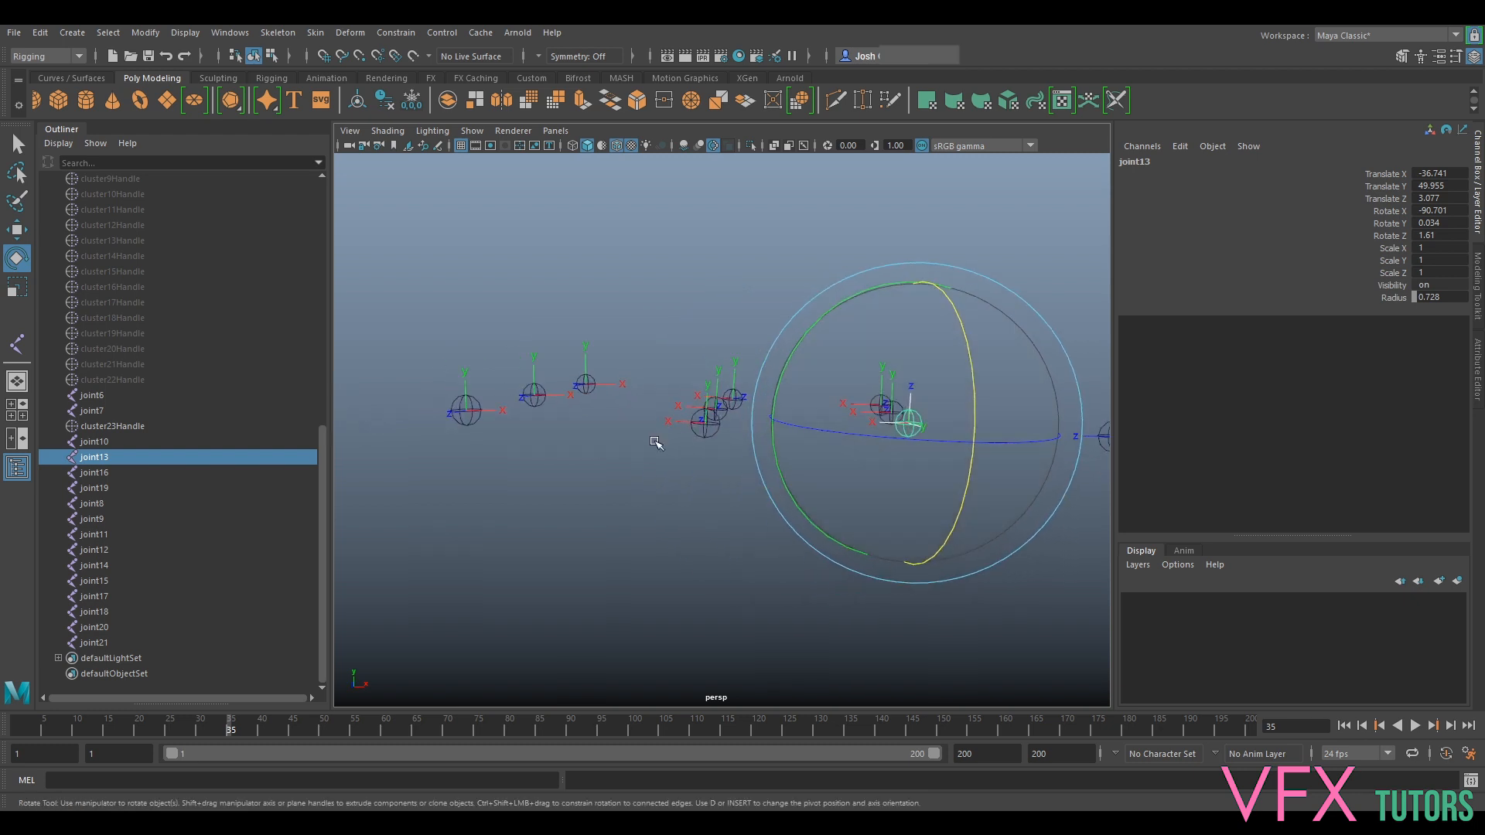
{"action": "left_click_drag", "start_coordinate": [480, 389], "coordinate": [767, 361], "text": "alt"}
{"action": "left_click_drag", "start_coordinate": [897, 356], "coordinate": [782, 345], "text": "alt"}
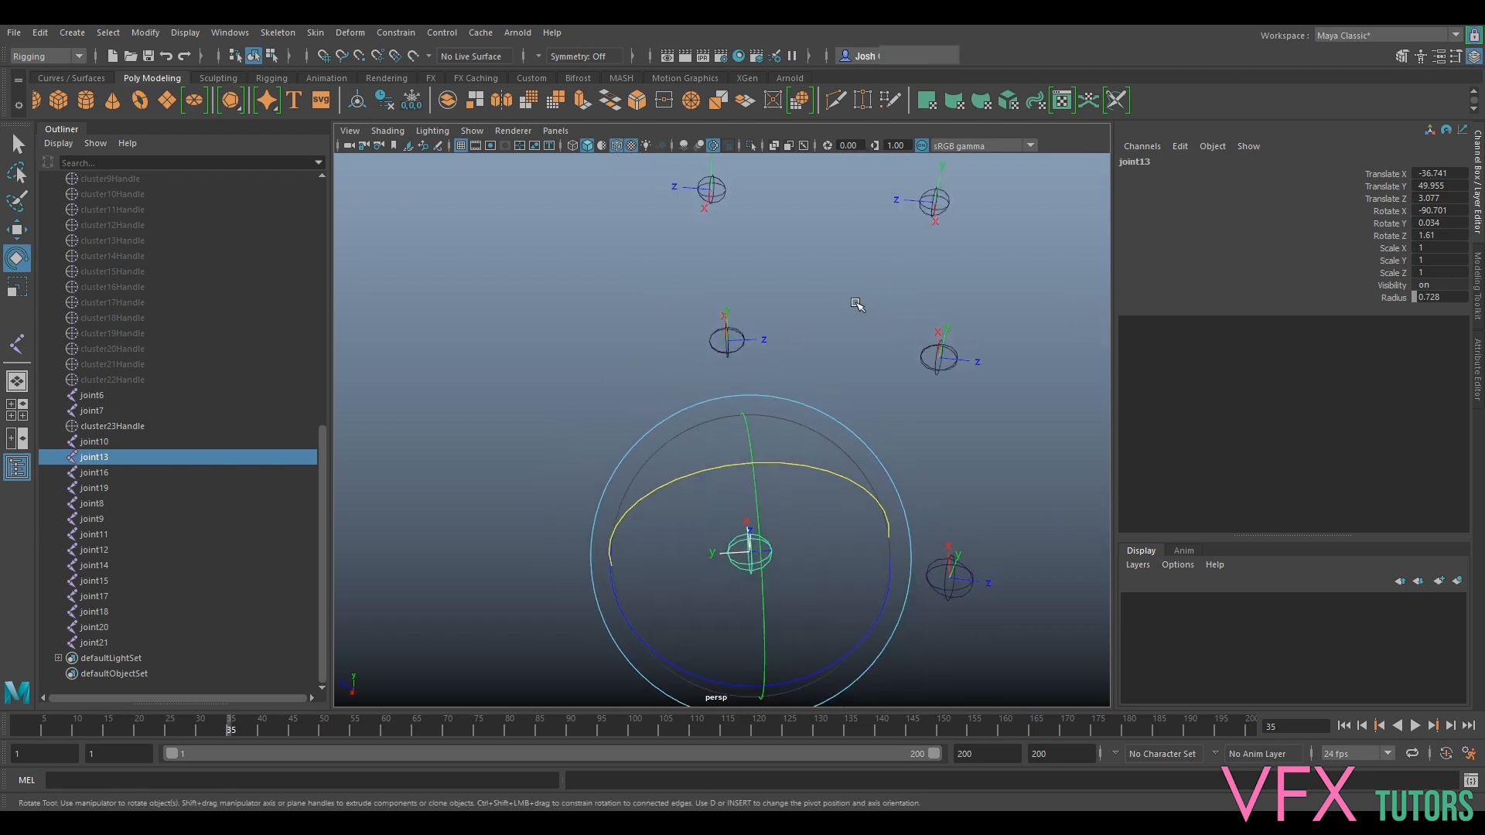
Try an orient constraint on joint13 with joint14 as the target, and undo it.
{"action": "left_click", "coordinate": [858, 305]}
{"action": "left_click", "coordinate": [748, 349]}
{"action": "left_click", "coordinate": [754, 550], "text": "shift"}
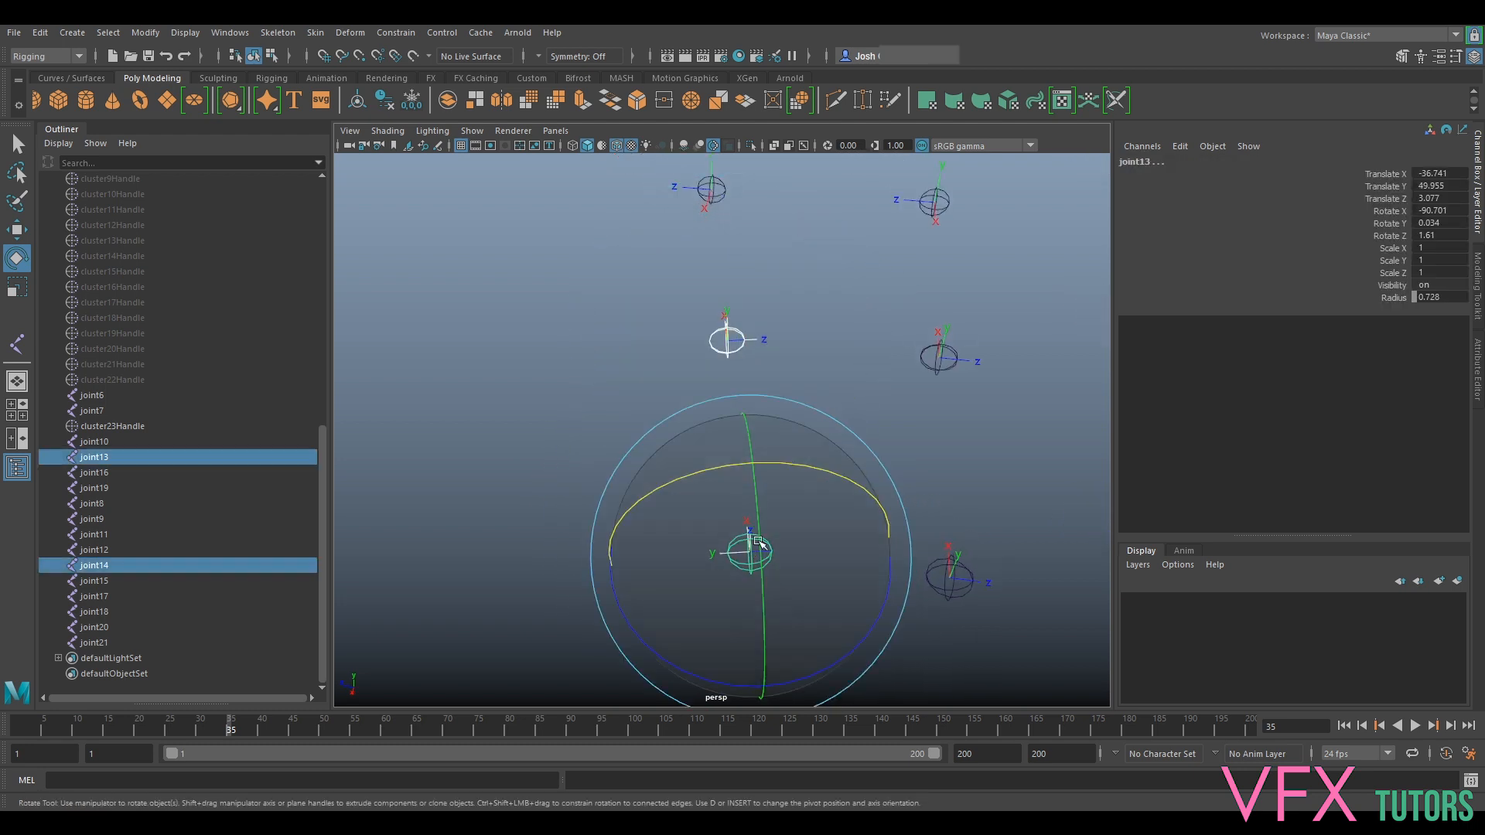
{"action": "left_click", "coordinate": [396, 32]}
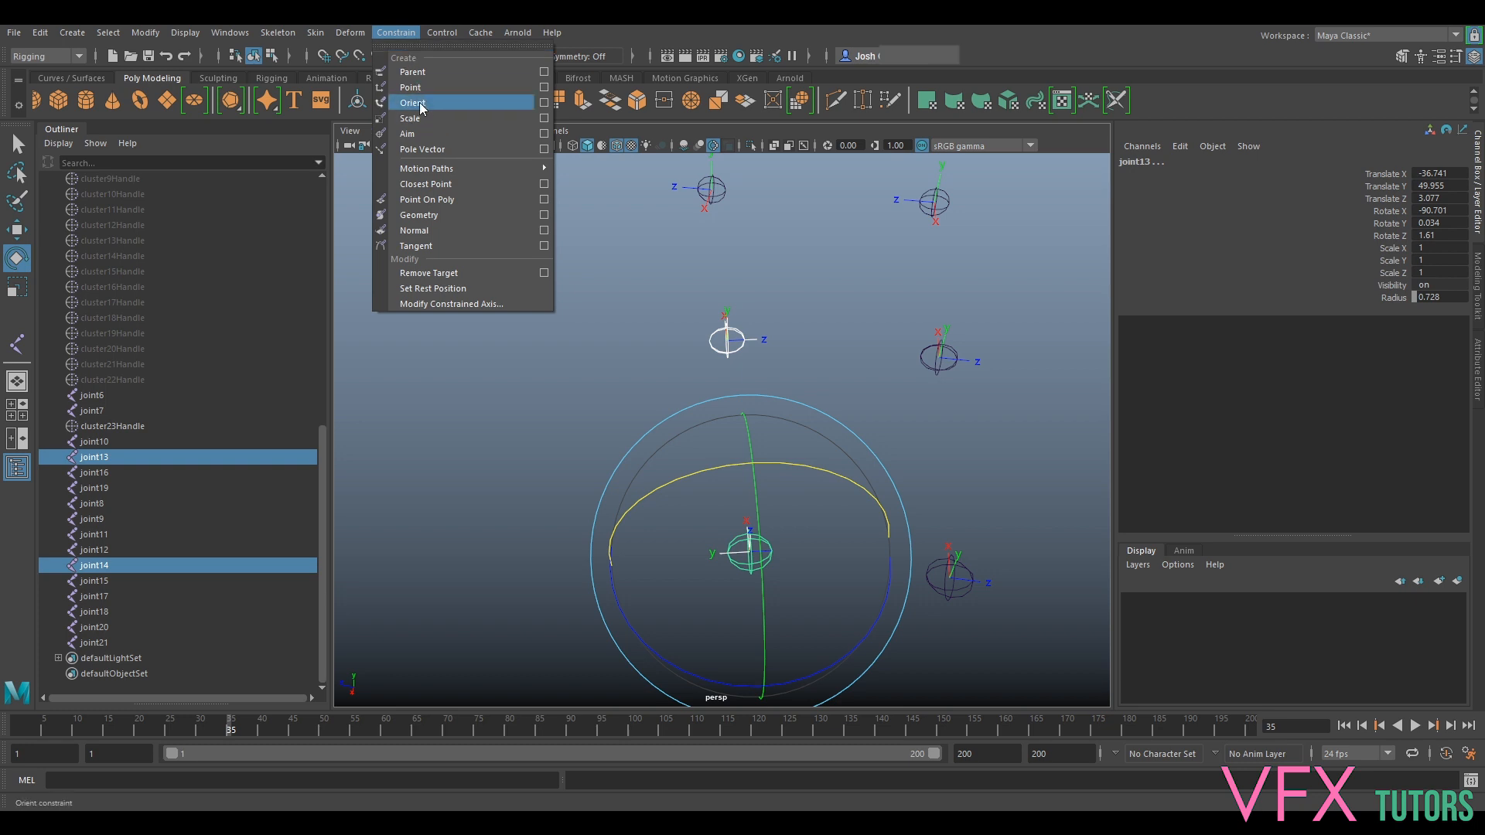
{"action": "left_click", "coordinate": [410, 103]}
{"action": "key", "text": "ctrl+z"}
{"action": "key", "text": "ctrl+z"}
Add an orient constraint to joint14 with joint13 as the target.
{"action": "left_click", "coordinate": [825, 511]}
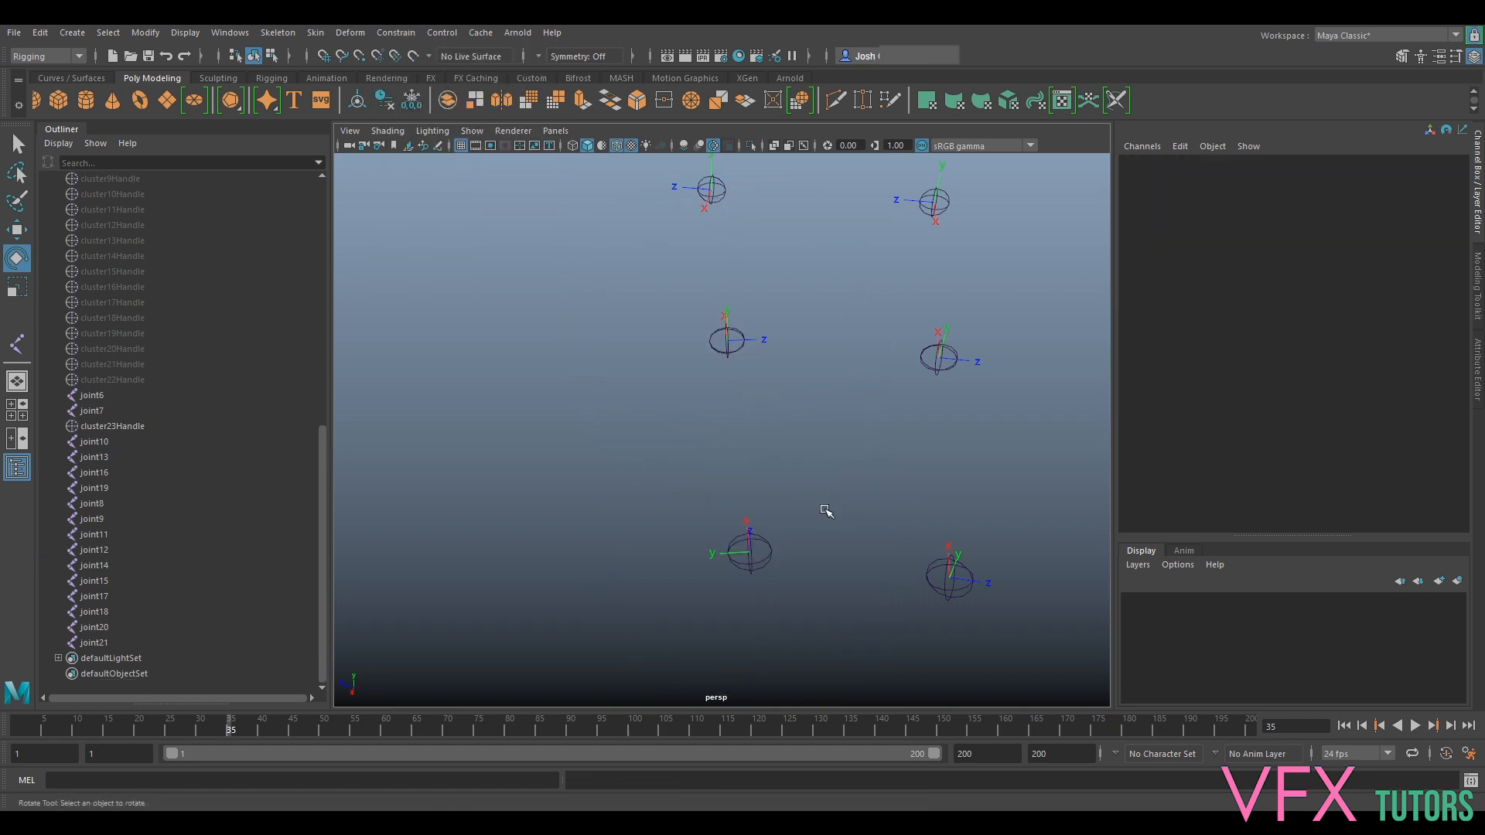
{"action": "left_click", "coordinate": [750, 550]}
{"action": "left_click", "coordinate": [727, 340], "text": "shift"}
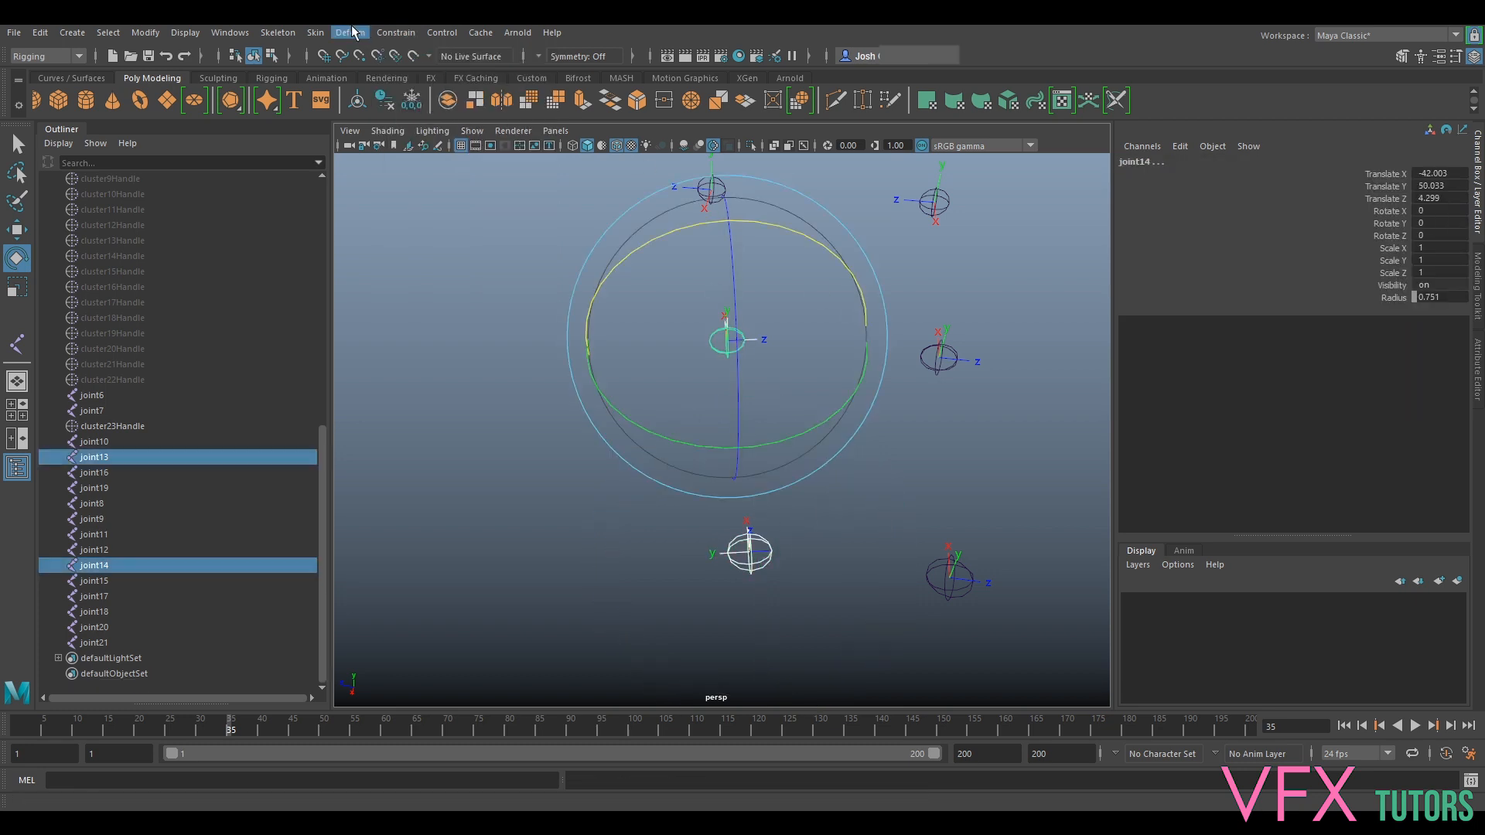
{"action": "left_click", "coordinate": [395, 32]}
{"action": "left_click", "coordinate": [413, 102]}
{"action": "left_click_drag", "start_coordinate": [616, 394], "coordinate": [750, 383], "text": "alt"}
Delete the orient constraint under joint14.
{"action": "left_click", "coordinate": [58, 566]}
{"action": "left_click", "coordinate": [157, 585]}
{"action": "key", "text": "Delete"}
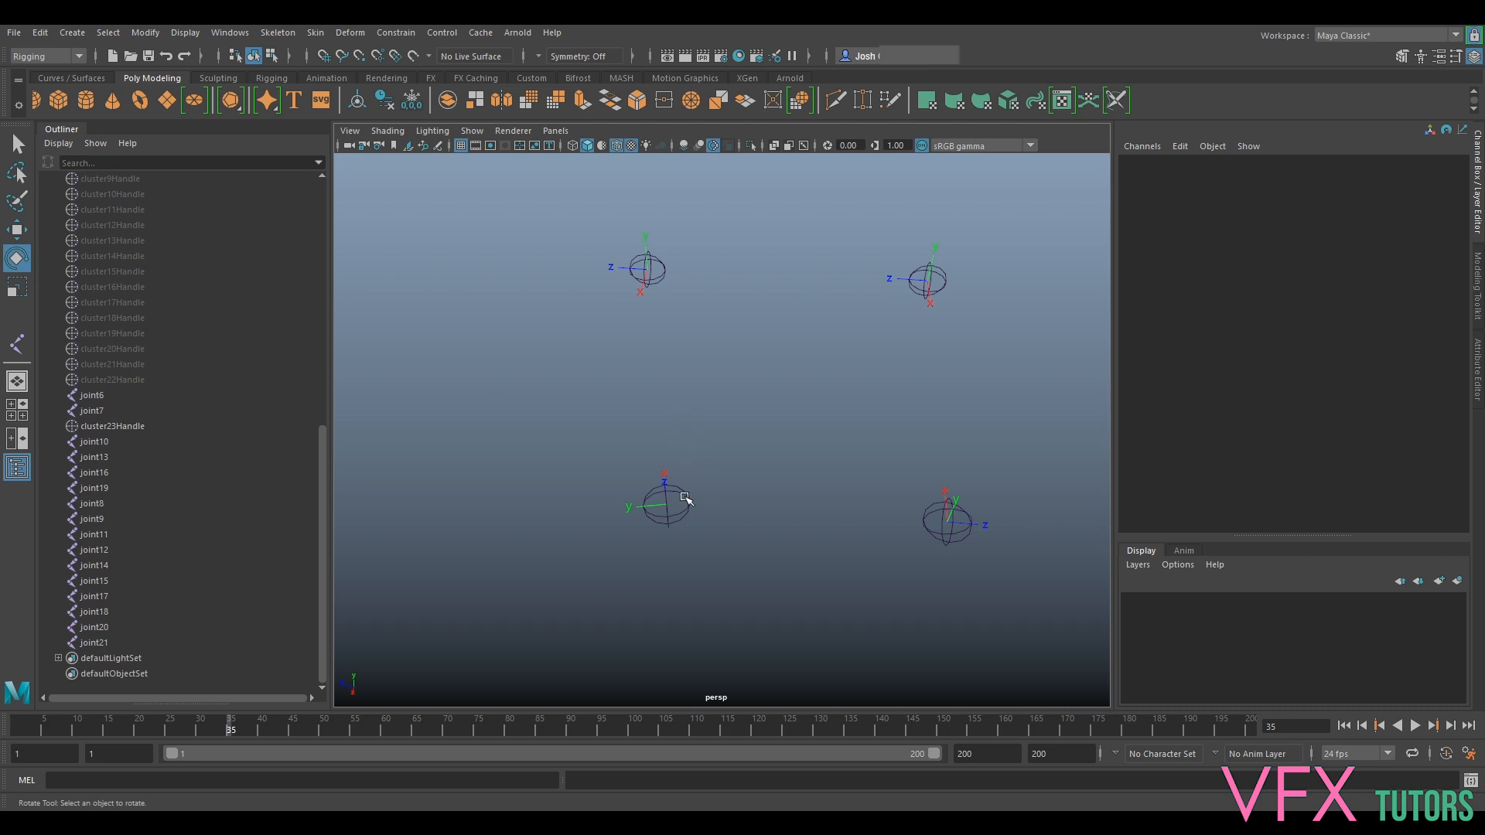
Add an orient constraint to joint15 with joint14 as the target.
{"action": "left_click", "coordinate": [685, 499]}
{"action": "left_click", "coordinate": [659, 262], "text": "shift"}
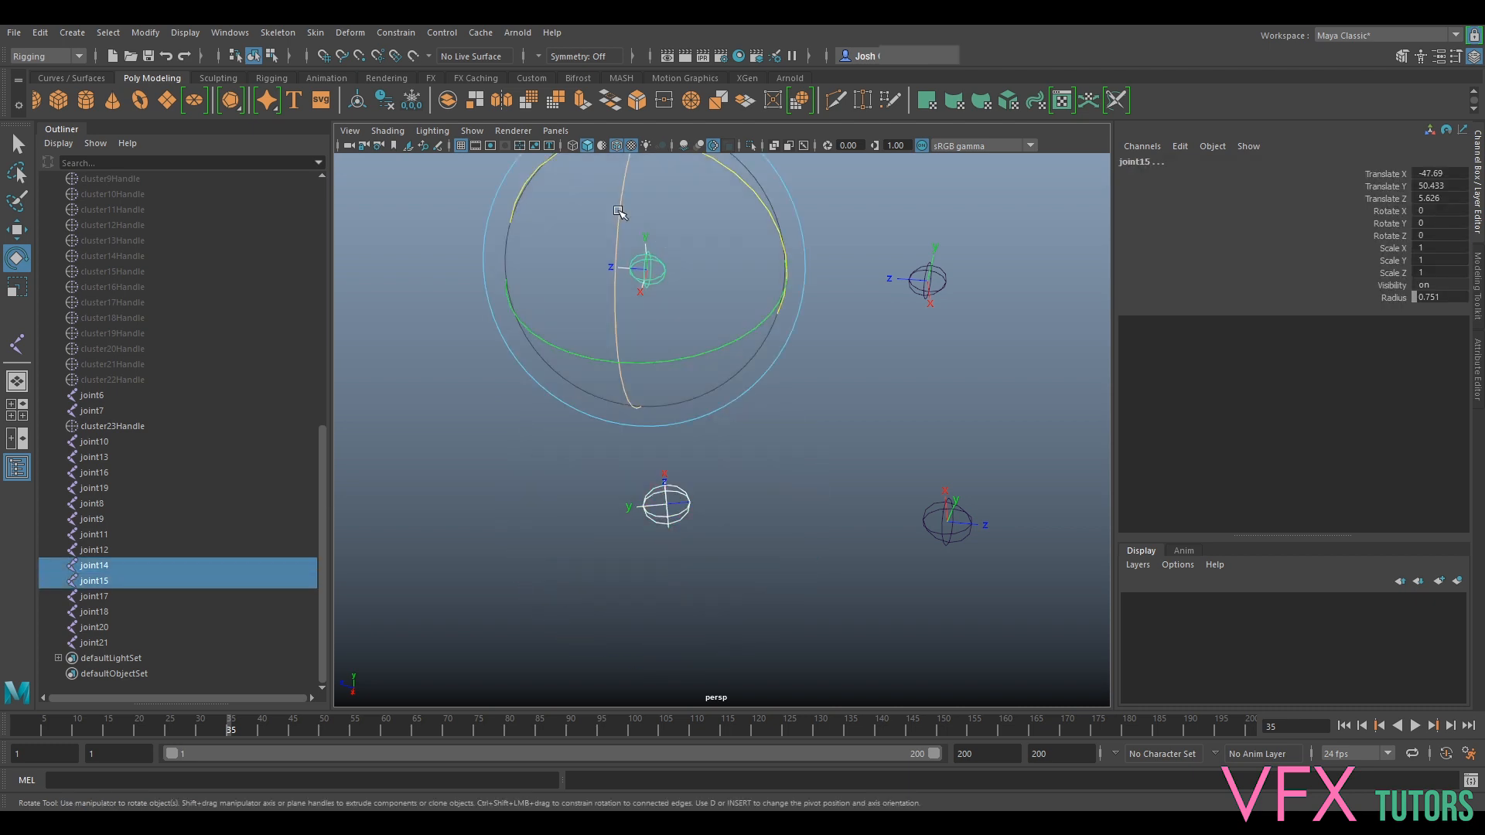
{"action": "key", "text": "g"}
{"action": "scroll", "coordinate": [593, 399], "scroll_direction": "down", "scroll_amount": 5}
{"action": "left_click_drag", "start_coordinate": [592, 399], "coordinate": [781, 399], "text": "alt"}
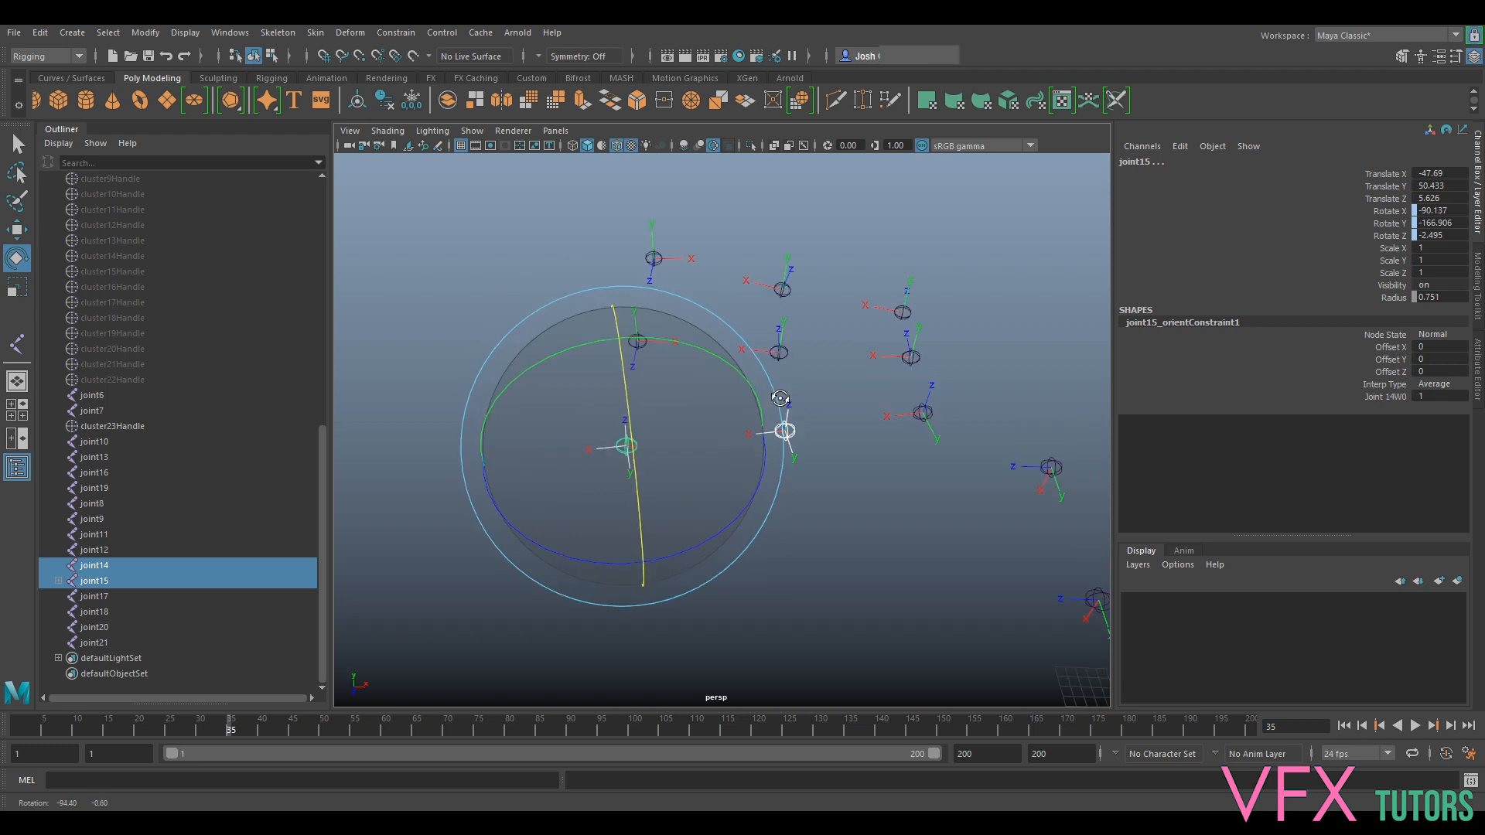
Delete the orient constraint under joint15.
{"action": "left_click", "coordinate": [61, 583]}
{"action": "left_click", "coordinate": [118, 596]}
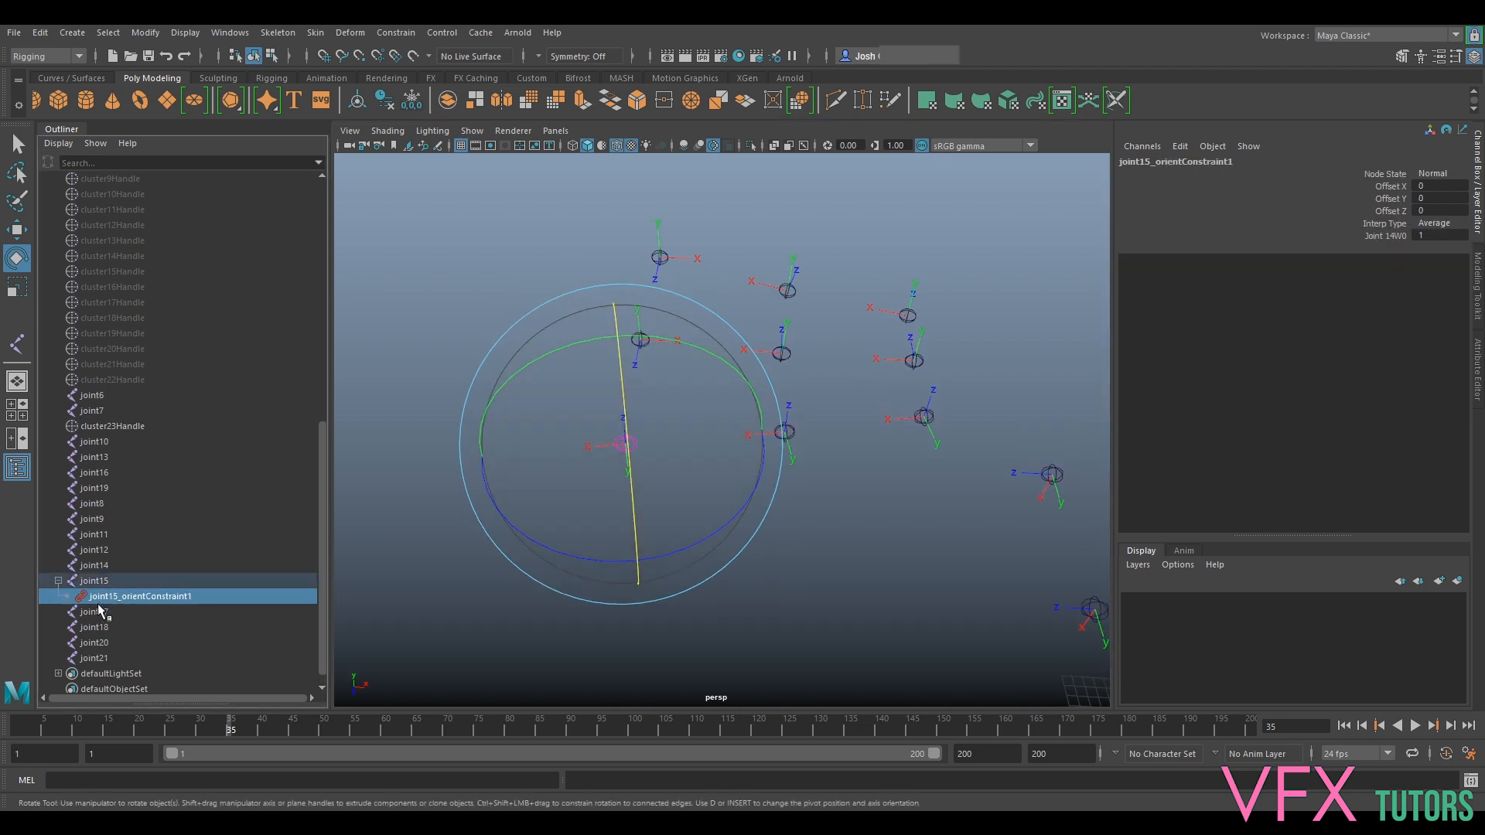
{"action": "key", "text": "Delete"}
Examine the axis orientations of all the unparented joints from several angles.
{"action": "left_click_drag", "start_coordinate": [985, 328], "coordinate": [843, 333], "text": "alt"}
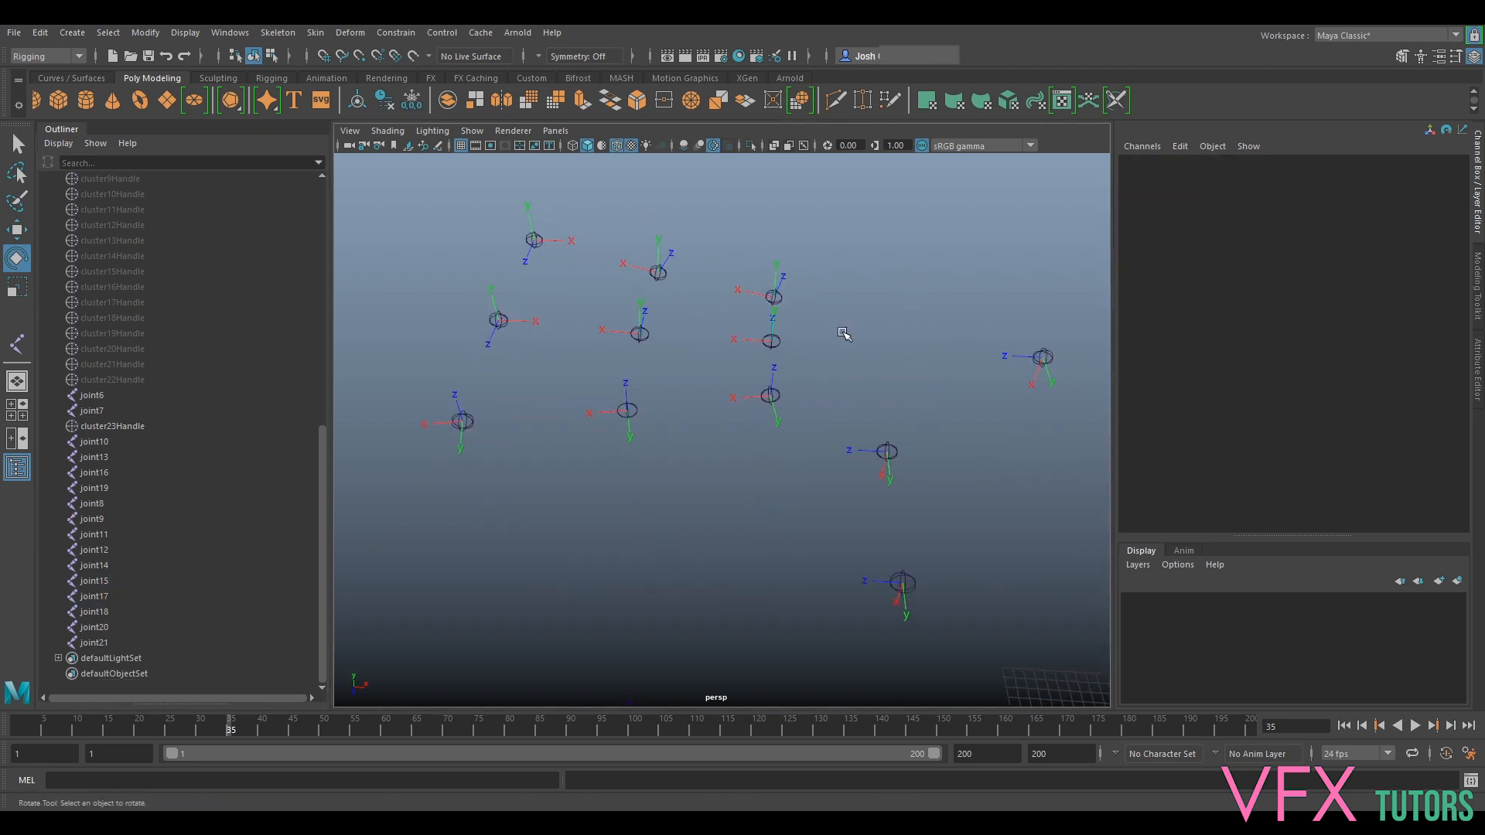
{"action": "left_click_drag", "start_coordinate": [1046, 355], "coordinate": [902, 371], "text": "alt"}
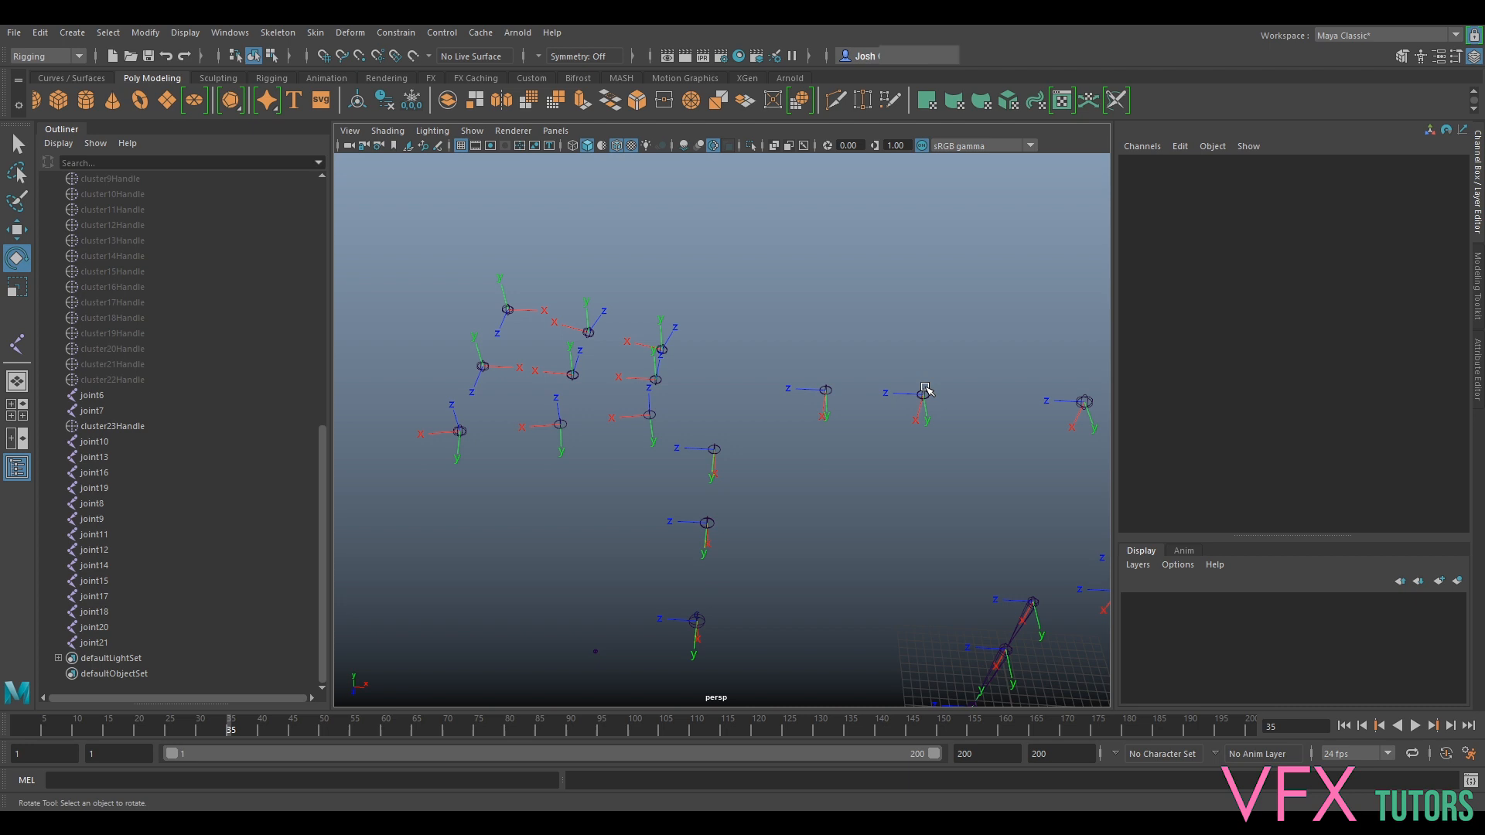
{"action": "left_click_drag", "start_coordinate": [872, 425], "coordinate": [897, 358], "text": "alt"}
{"action": "middle_click_drag", "start_coordinate": [641, 321], "coordinate": [749, 365], "text": "alt"}
{"action": "middle_click_drag", "start_coordinate": [921, 484], "coordinate": [783, 421], "text": "alt"}
{"action": "middle_click_drag", "start_coordinate": [820, 325], "coordinate": [858, 395], "text": "alt"}
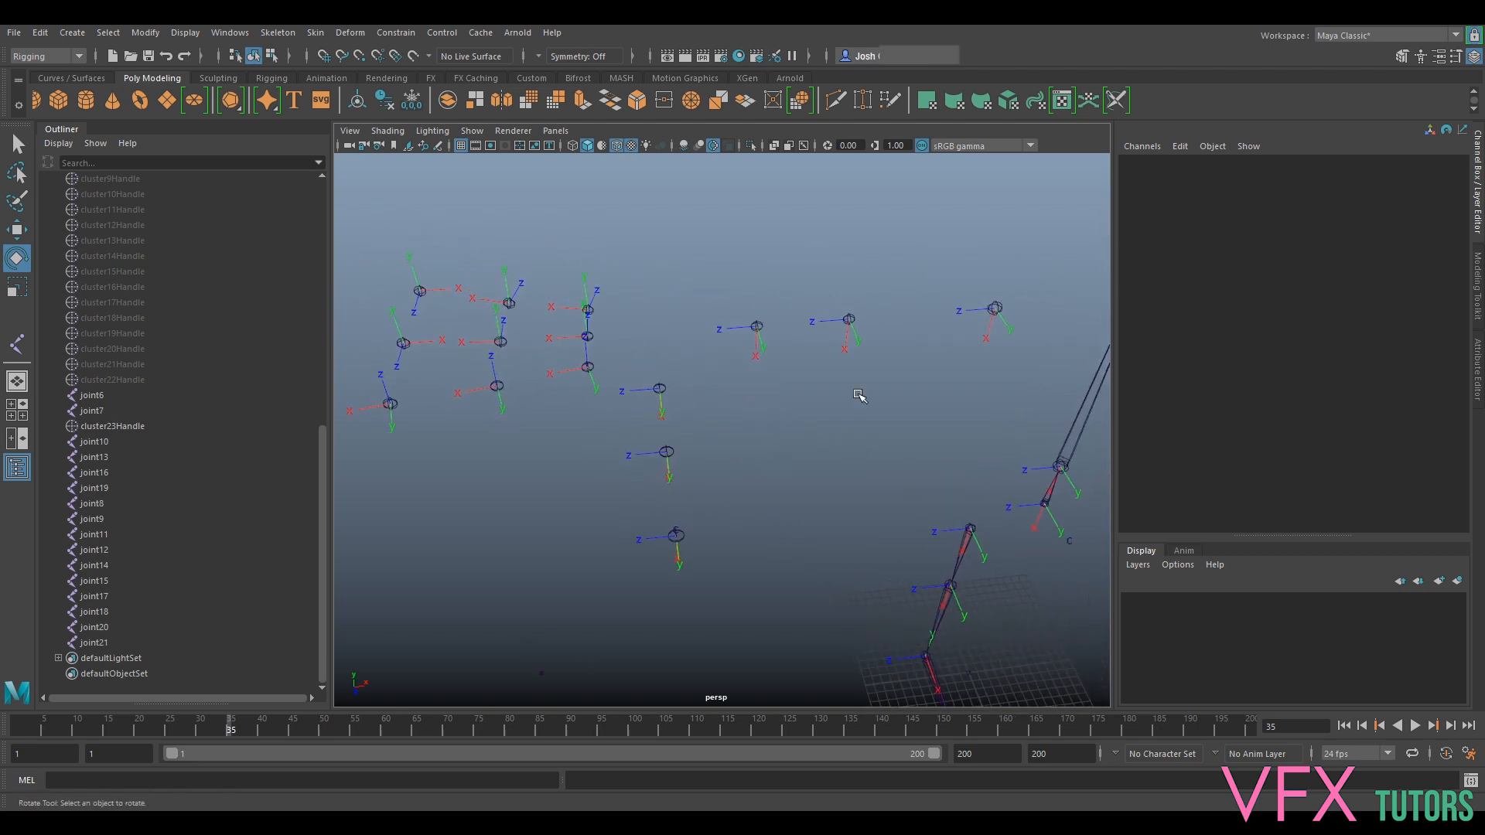
{"action": "middle_click_drag", "start_coordinate": [774, 338], "coordinate": [851, 360], "text": "alt"}
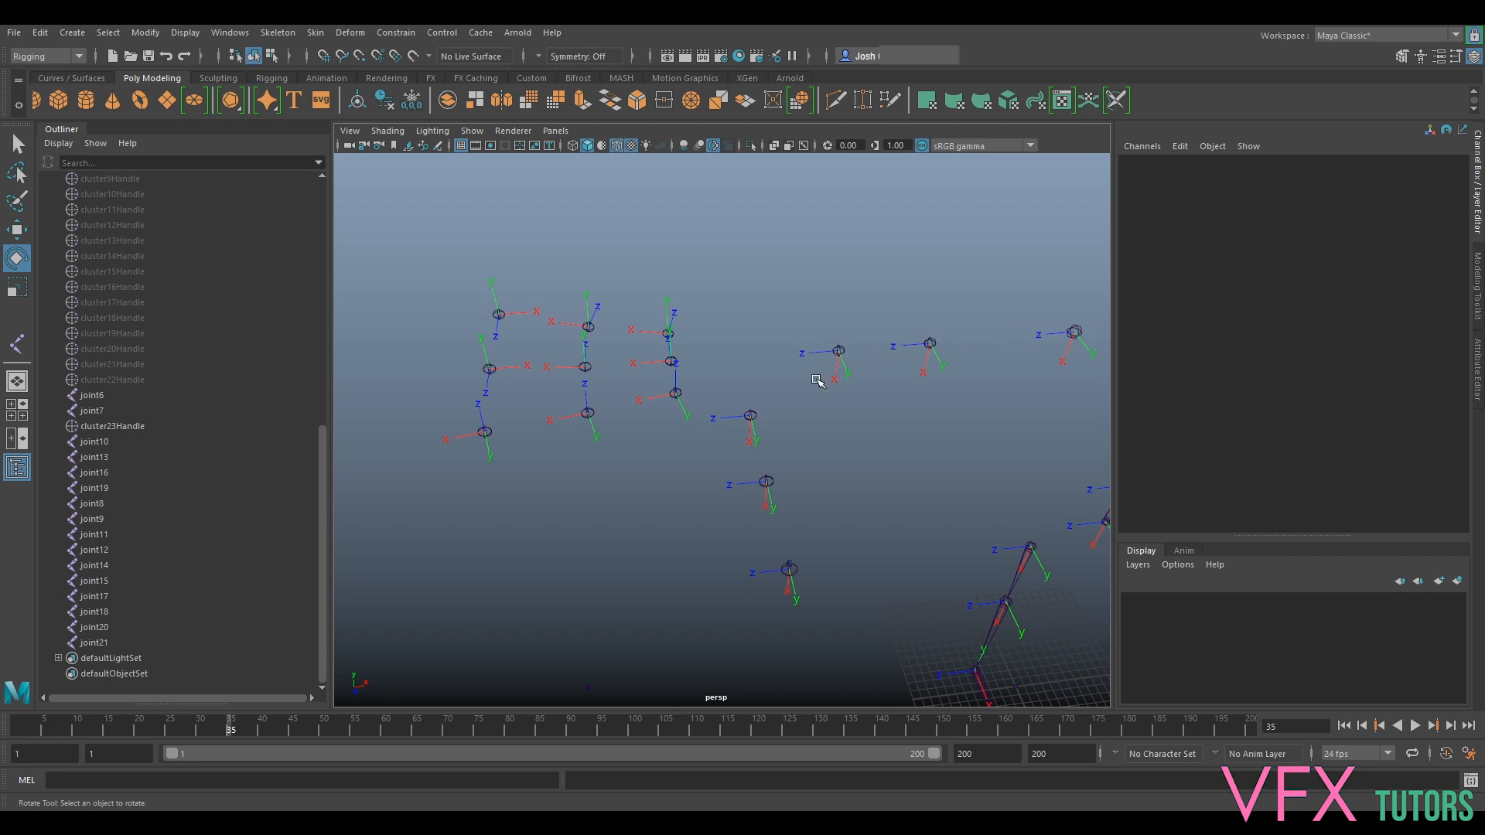
Freeze the transformations of joint7 so that its rotations are zeroed.
{"action": "left_click_drag", "start_coordinate": [817, 441], "coordinate": [901, 465], "text": "alt"}
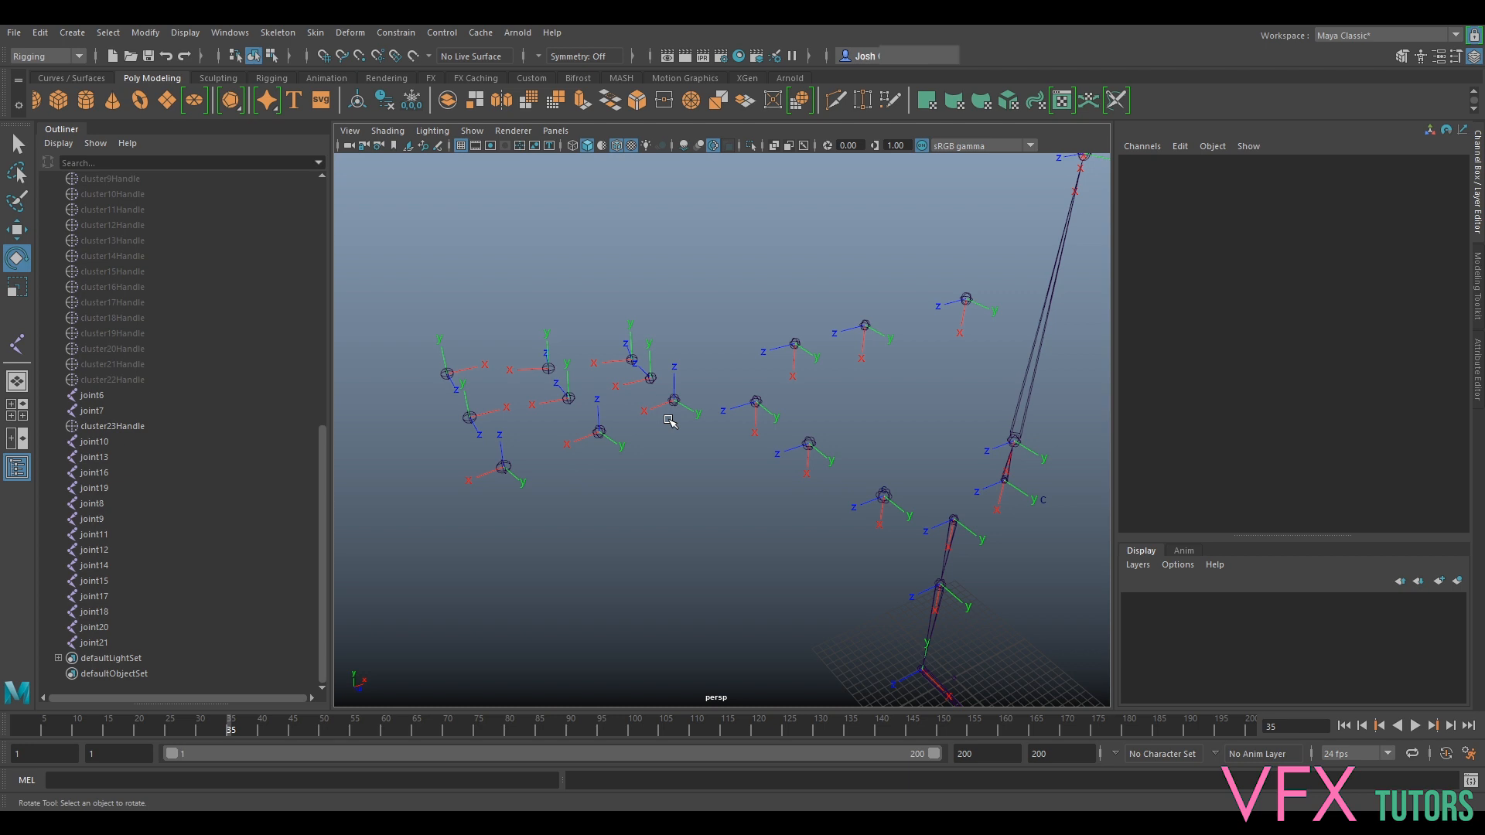
{"action": "mouse_move", "coordinate": [768, 398]}
{"action": "left_mouse_down", "text": "alt"}
{"action": "mouse_move", "coordinate": [779, 388]}
{"action": "mouse_move", "coordinate": [747, 387]}
{"action": "left_mouse_up", "text": "alt"}
{"action": "middle_click_drag", "start_coordinate": [925, 371], "coordinate": [777, 410], "text": "alt"}
{"action": "scroll", "coordinate": [990, 376], "scroll_direction": "up", "scroll_amount": 5}
{"action": "left_click", "coordinate": [990, 375]}
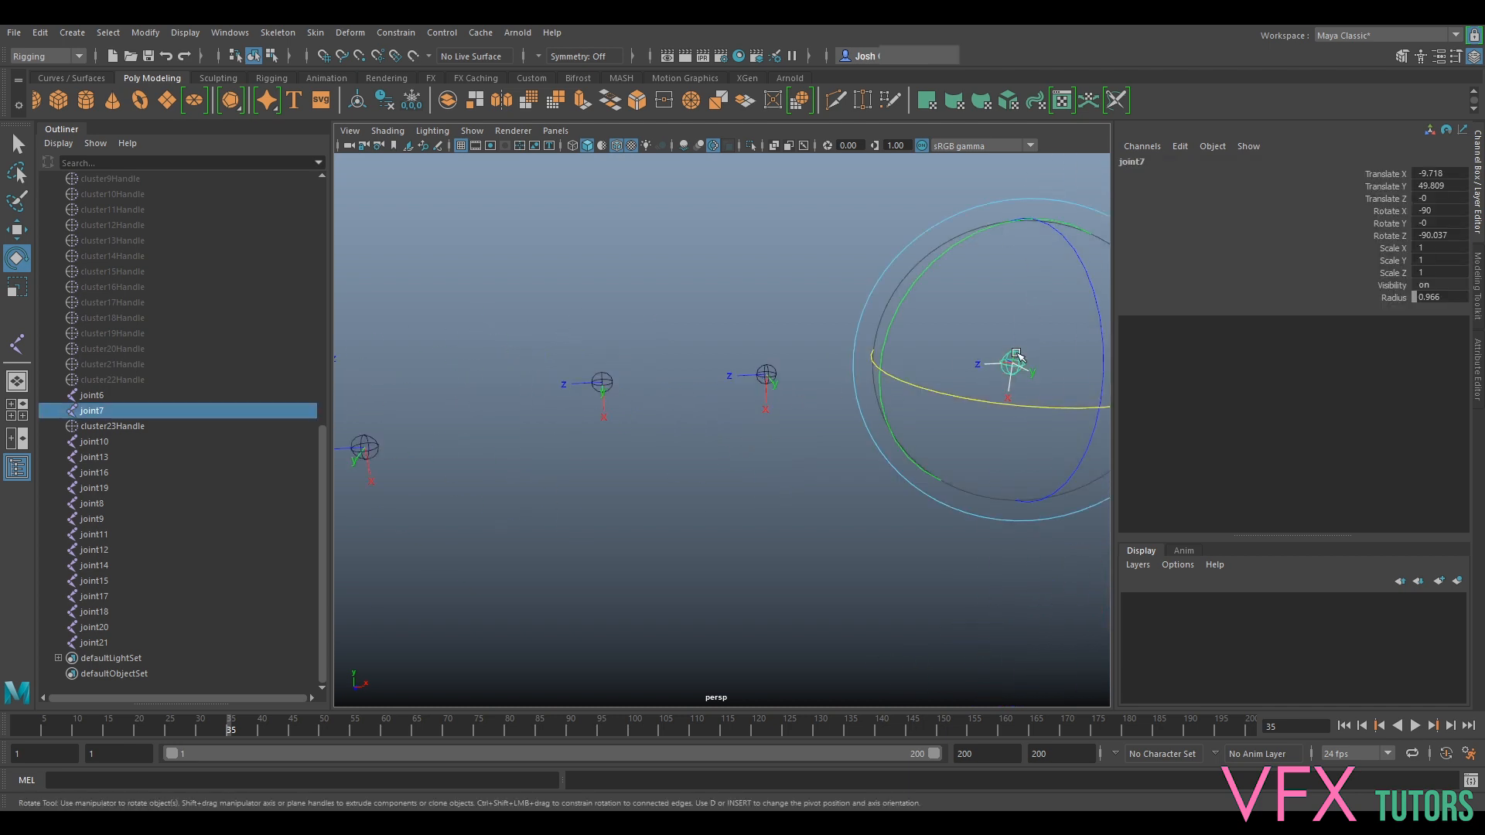
{"action": "left_click", "coordinate": [410, 102]}
Rotate joint7 around its Y axis and set its Rotate Y to -90.
{"action": "left_click_drag", "start_coordinate": [901, 302], "coordinate": [966, 283]}
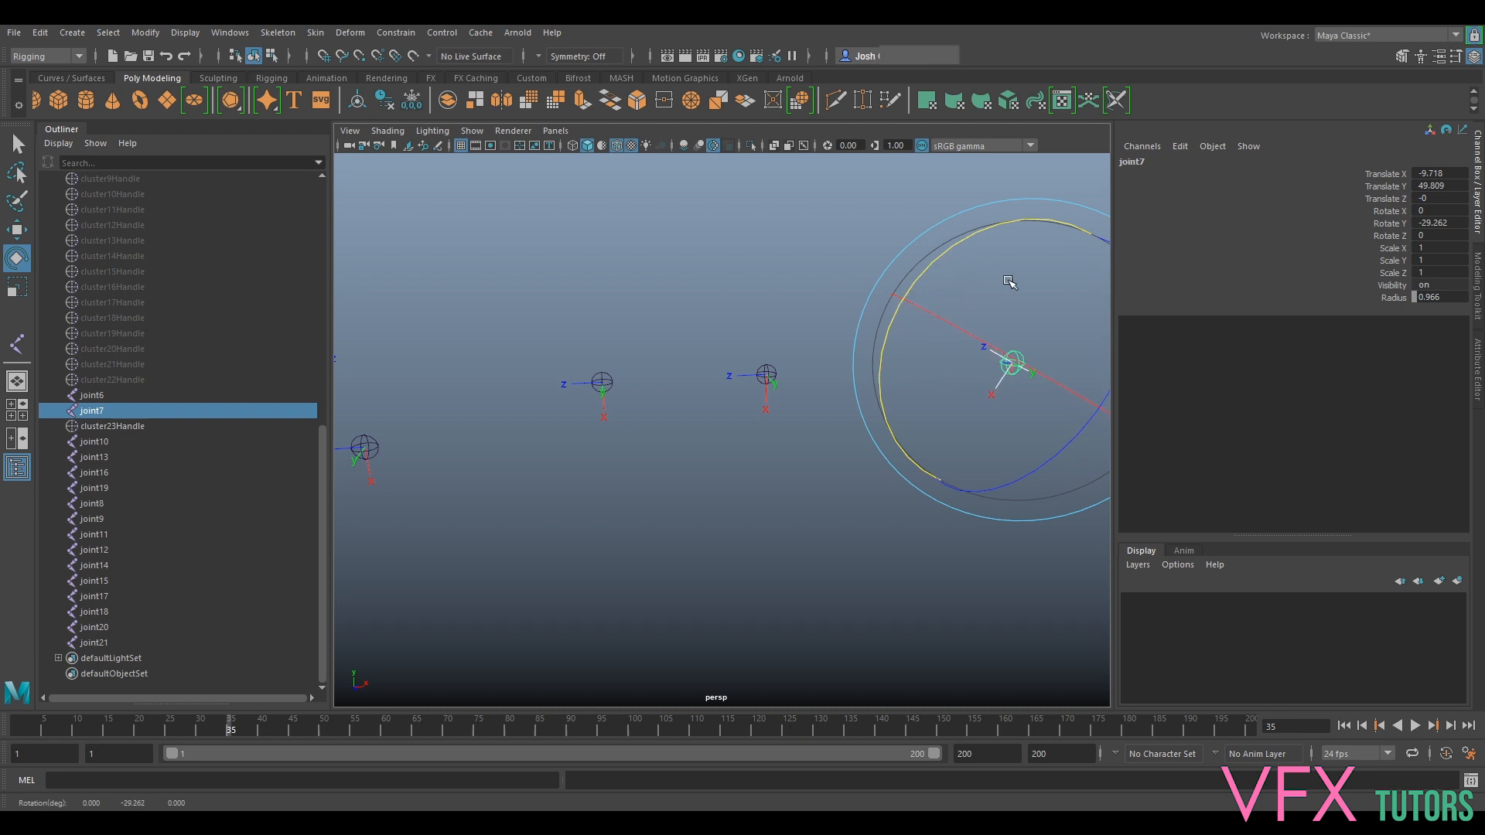
{"action": "left_click", "coordinate": [1441, 223]}
{"action": "type", "text": "-90"}
{"action": "key", "text": "Return"}
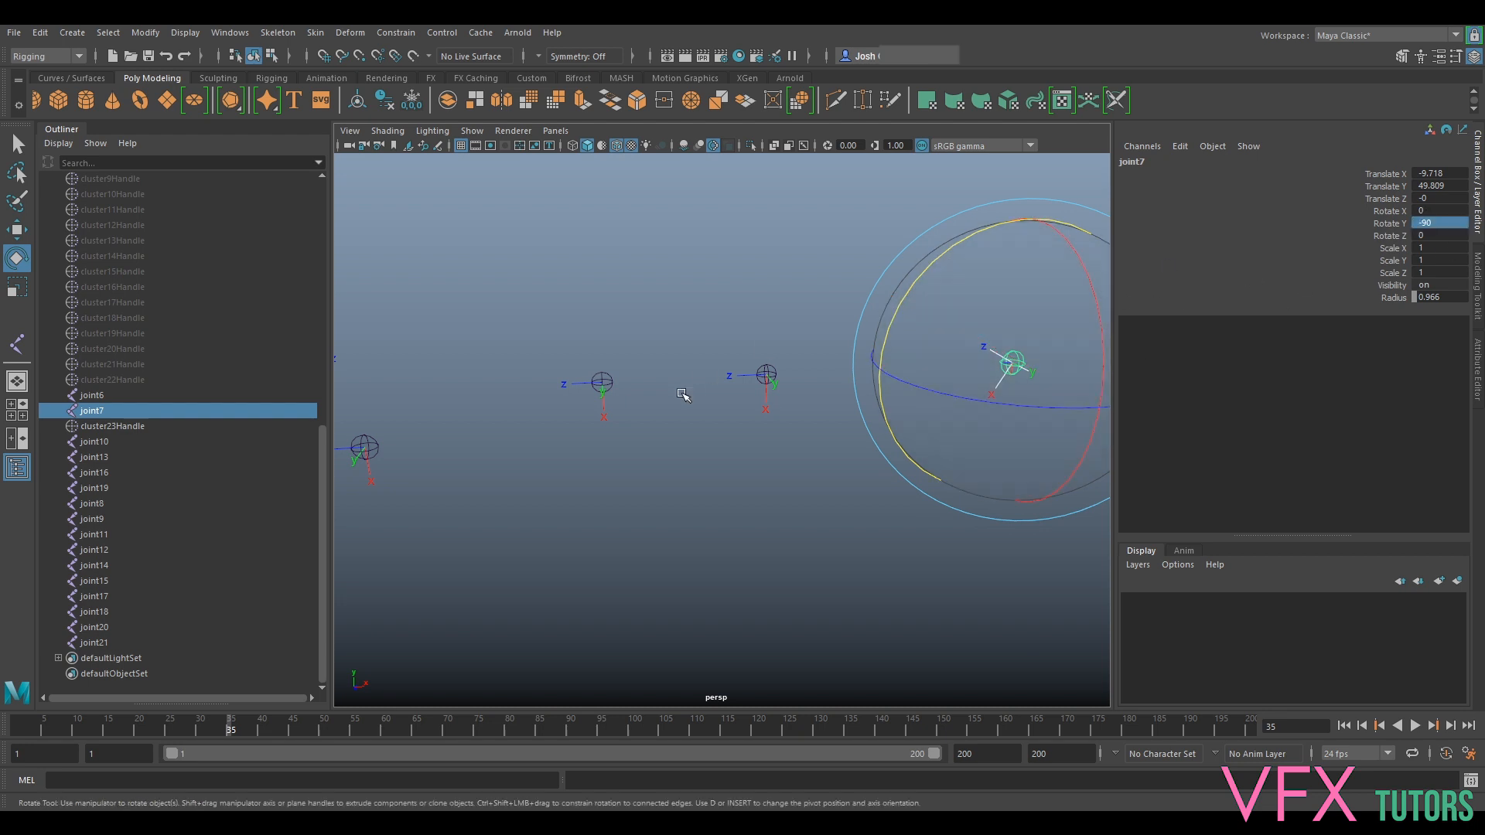
Try to add an orient constraint to joint7 with joint8 as the target.
{"action": "left_click", "coordinate": [767, 228]}
{"action": "left_click_drag", "start_coordinate": [973, 323], "coordinate": [898, 381], "text": "alt"}
{"action": "middle_click_drag", "start_coordinate": [898, 381], "coordinate": [699, 318], "text": "alt"}
{"action": "scroll", "coordinate": [699, 318], "scroll_direction": "down", "scroll_amount": 5}
{"action": "left_click_drag", "start_coordinate": [852, 397], "coordinate": [742, 379], "text": "alt"}
{"action": "left_click", "coordinate": [673, 357]}
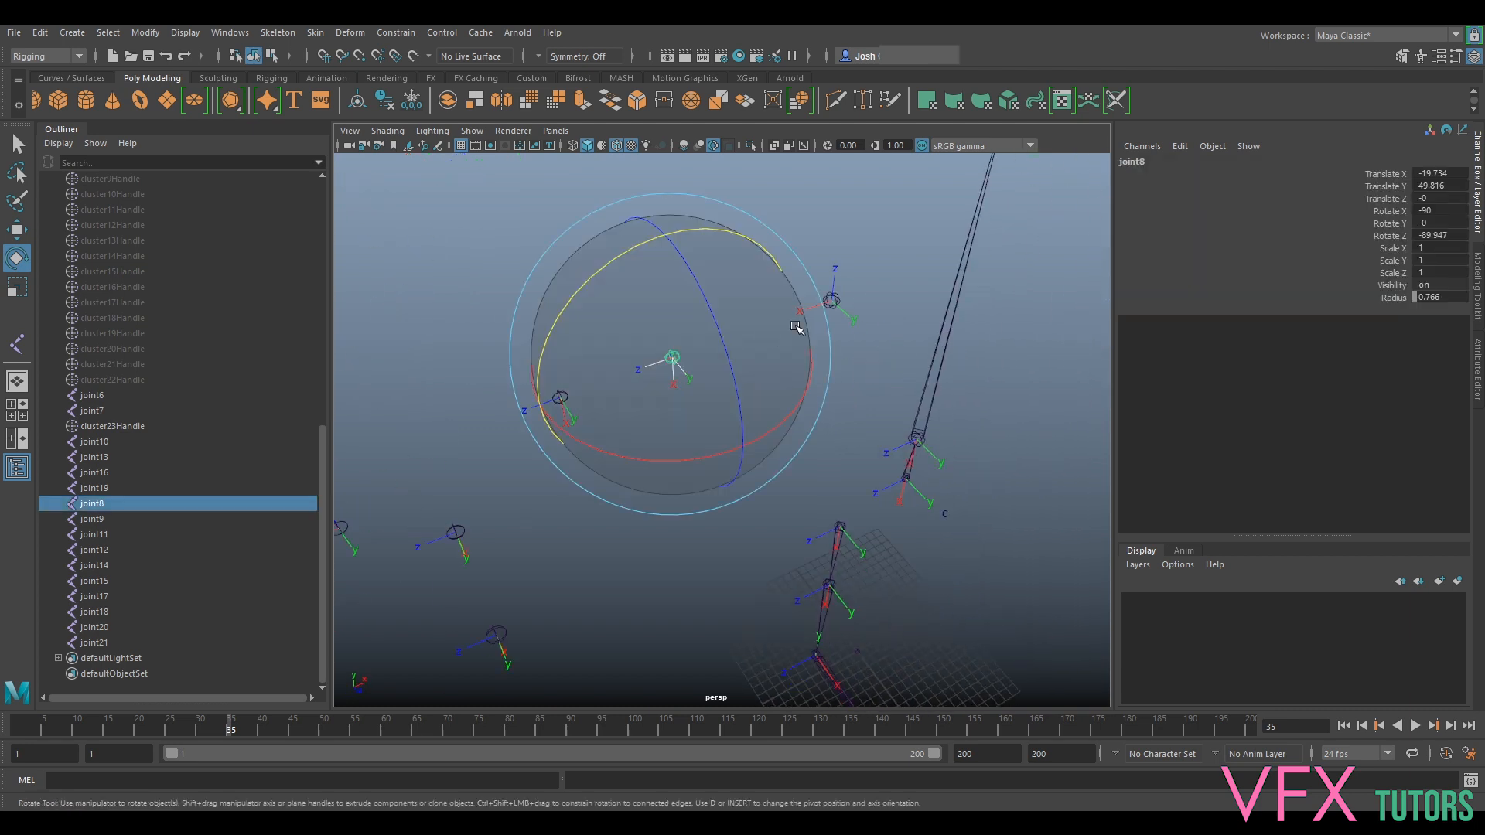
{"action": "left_click", "coordinate": [833, 300], "text": "shift"}
{"action": "left_click", "coordinate": [396, 32]}
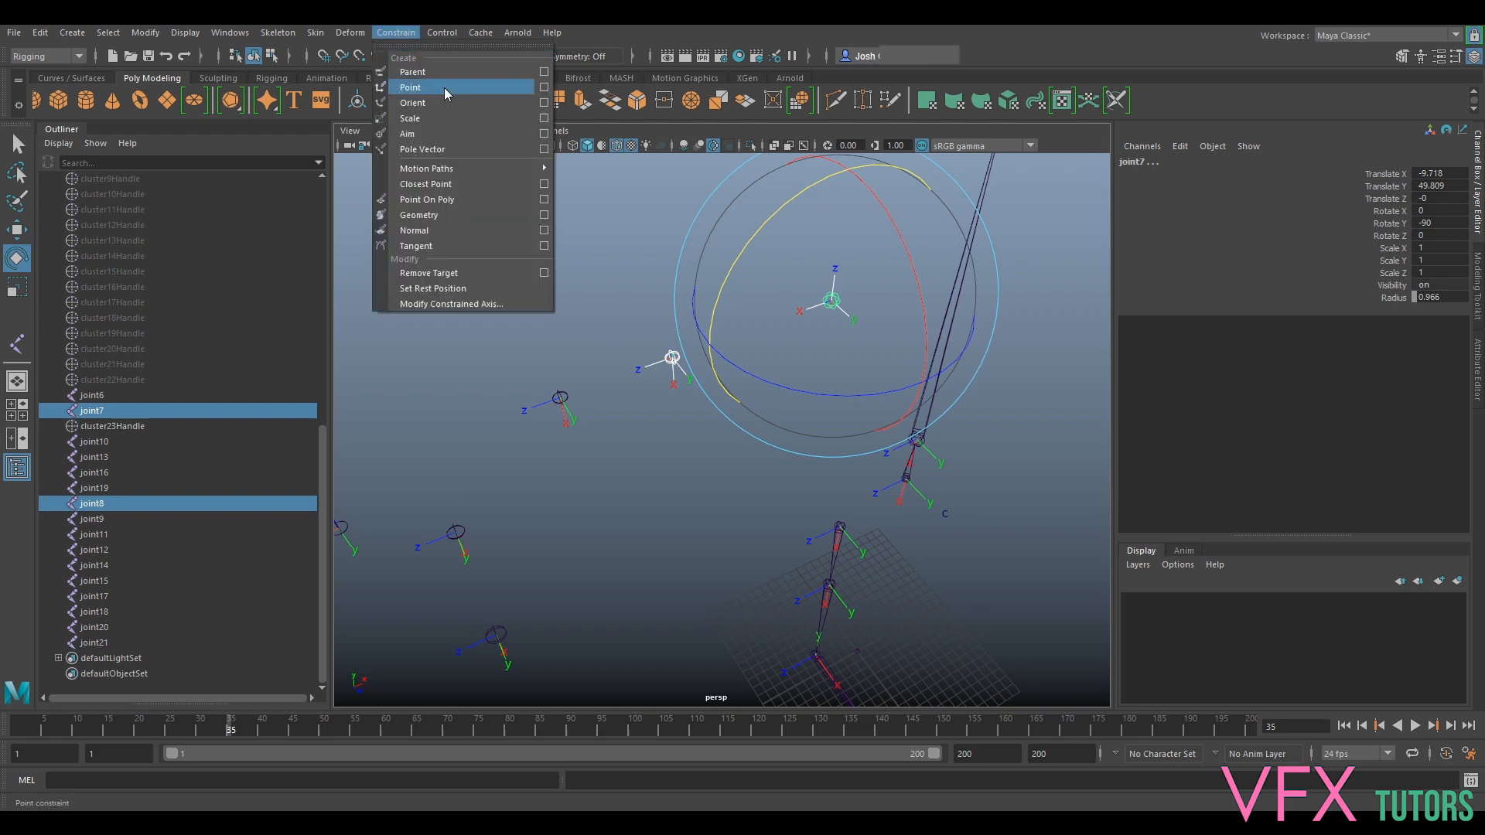
{"action": "left_click", "coordinate": [446, 93]}
{"action": "left_click", "coordinate": [650, 369]}
{"action": "left_click", "coordinate": [673, 357]}
{"action": "left_click", "coordinate": [832, 301], "text": "shift"}
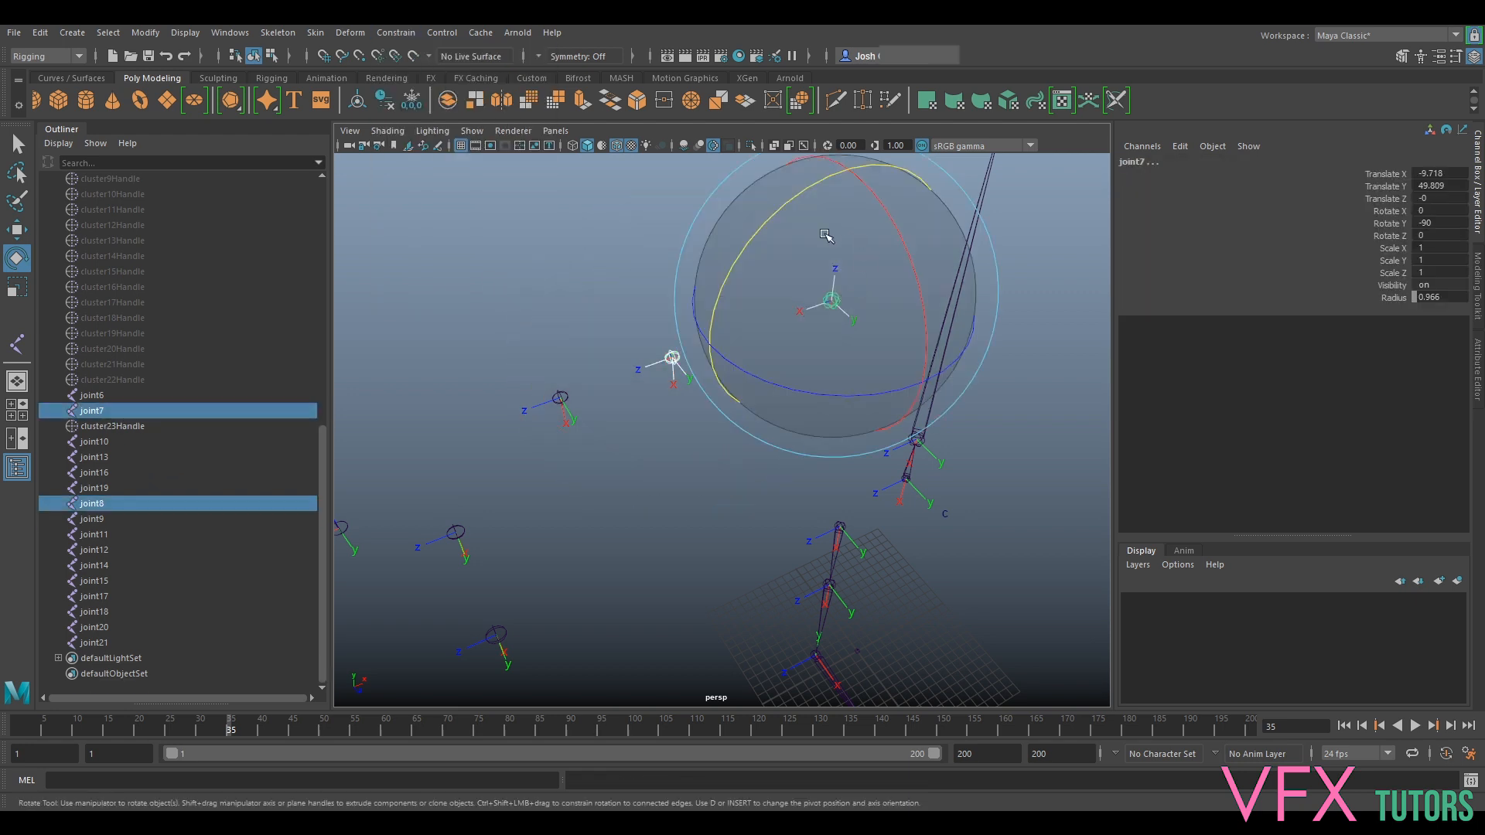
Match joint8's orientation to joint7 with an orient constraint, and delete that constraint.
{"action": "left_click", "coordinate": [629, 257]}
{"action": "left_click", "coordinate": [830, 311]}
{"action": "left_click", "coordinate": [671, 354], "text": "shift"}
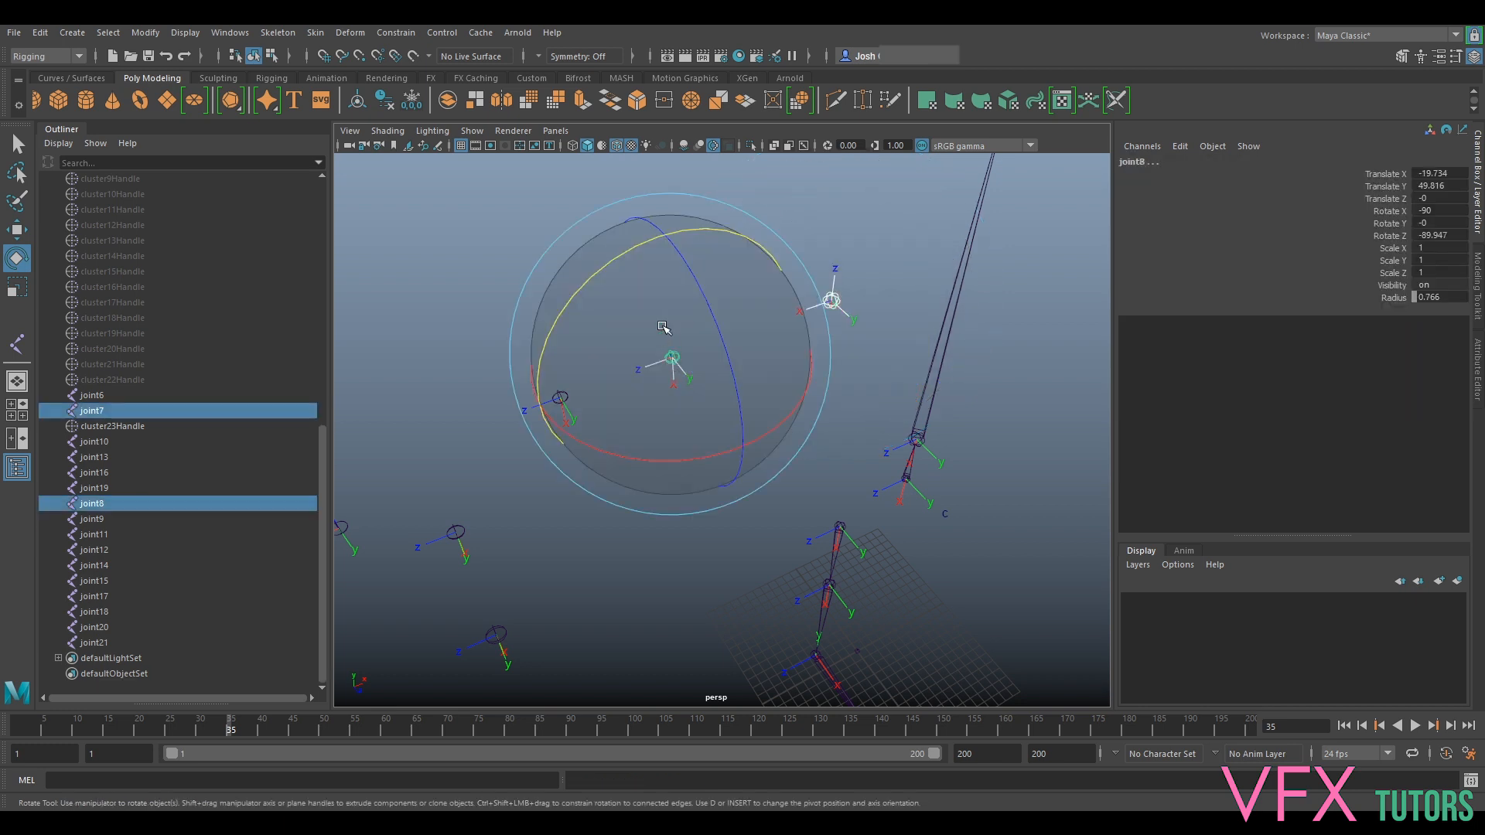
{"action": "key", "text": "g"}
{"action": "left_click", "coordinate": [507, 267]}
{"action": "middle_click_drag", "start_coordinate": [672, 360], "coordinate": [818, 363], "text": "alt"}
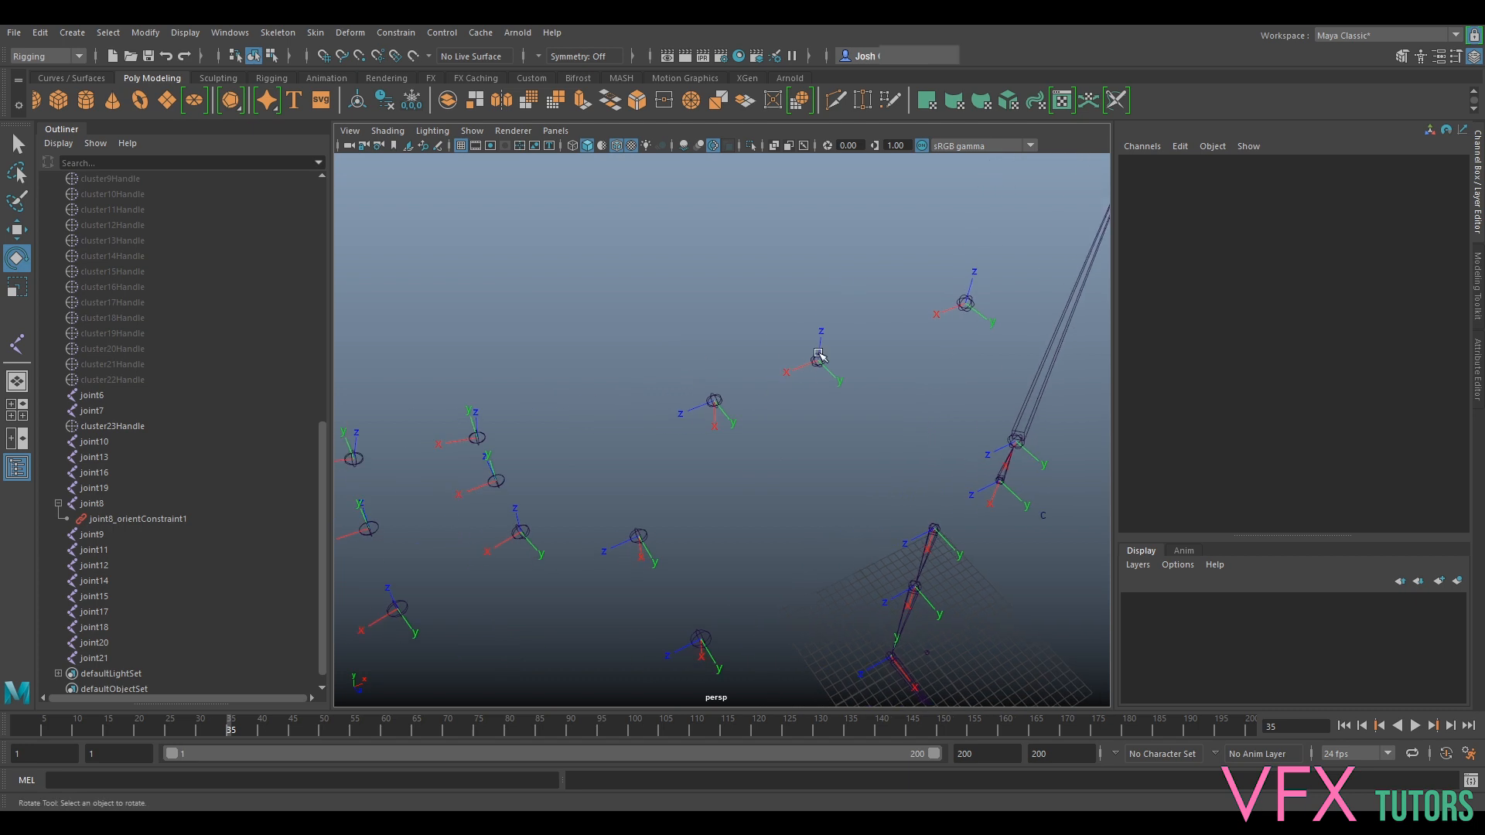
{"action": "left_click", "coordinate": [138, 519]}
{"action": "key", "text": "Delete"}
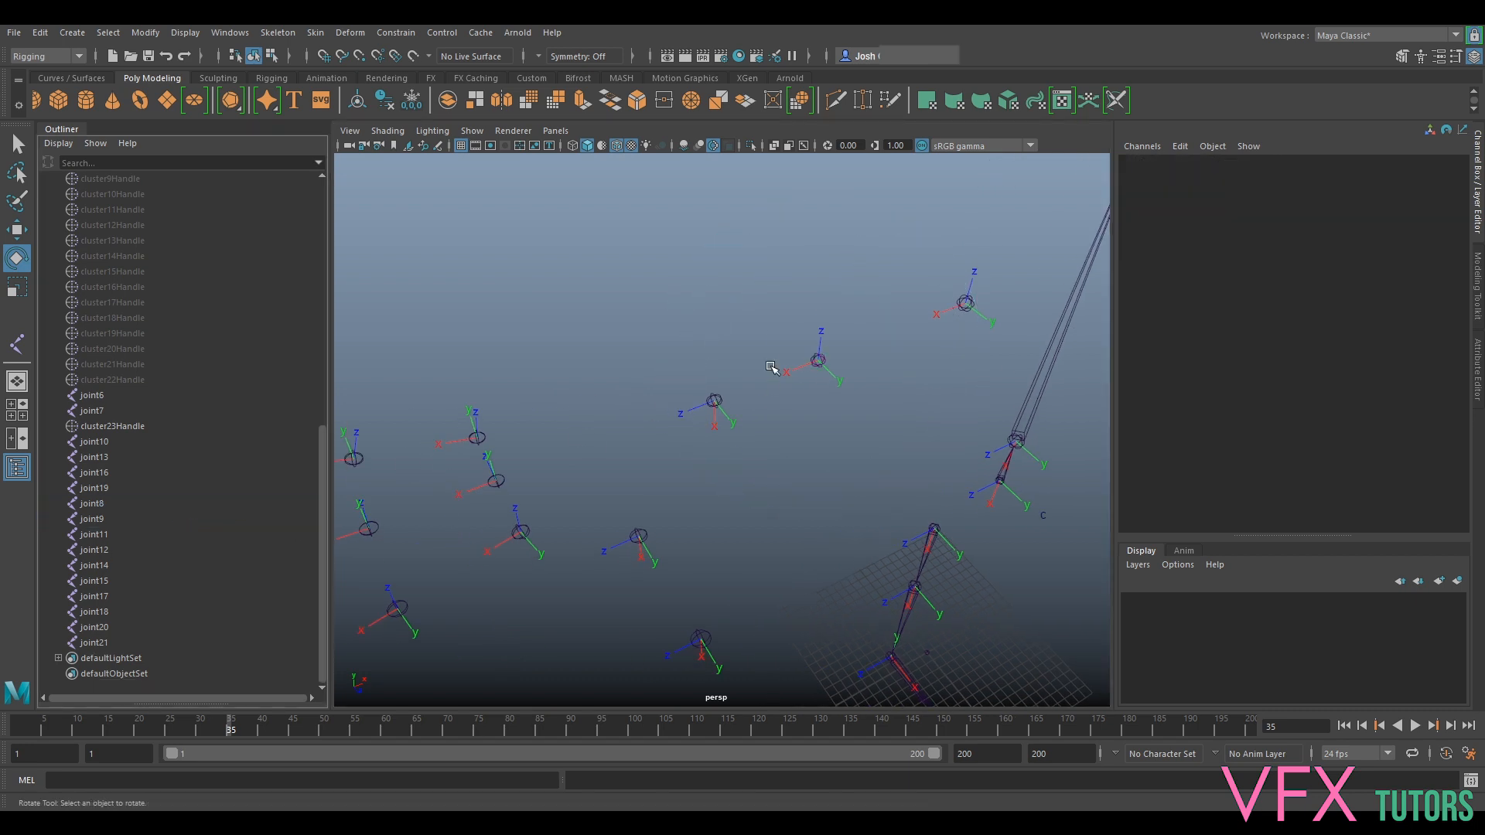
Add an orient constraint to joint9 with joint8 as the target.
{"action": "left_click", "coordinate": [828, 359]}
{"action": "key", "text": "q"}
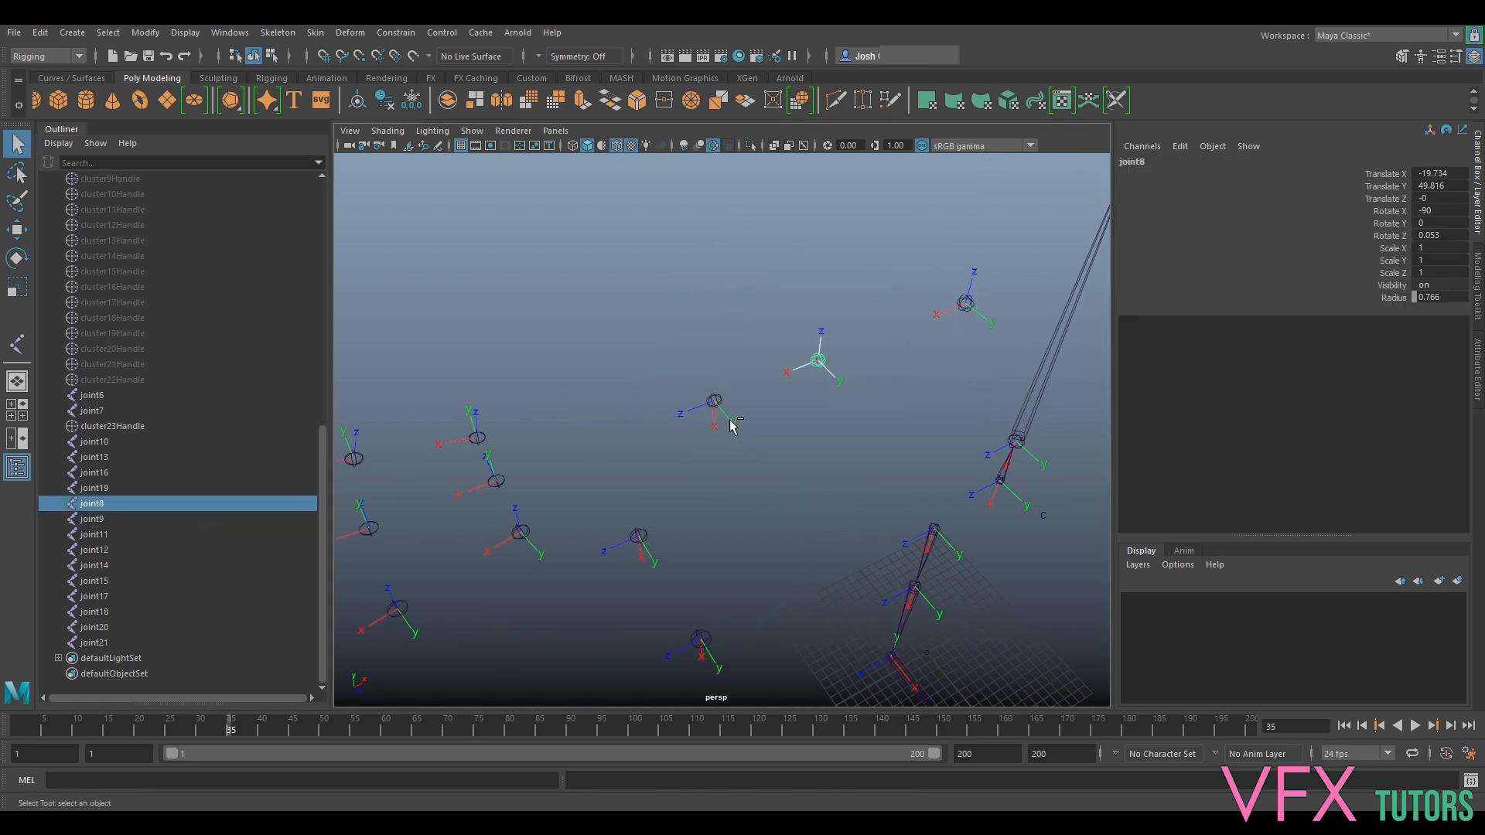
{"action": "left_click", "coordinate": [714, 399], "text": "shift"}
{"action": "key", "text": "g"}
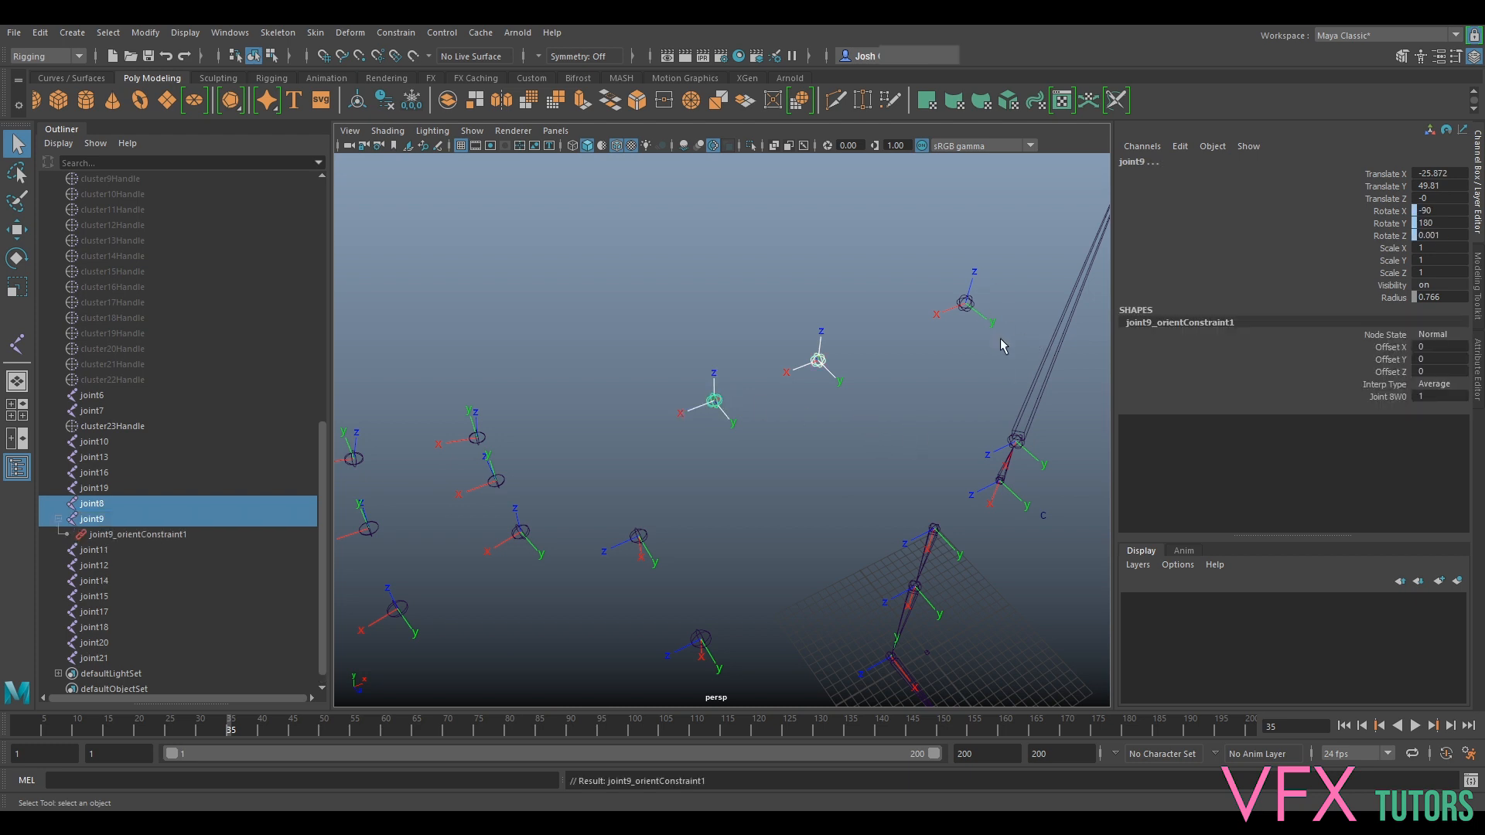
Test rotating joint7 around its Y axis, and undo the rotation.
{"action": "left_click_drag", "start_coordinate": [1027, 390], "coordinate": [902, 437], "text": "alt"}
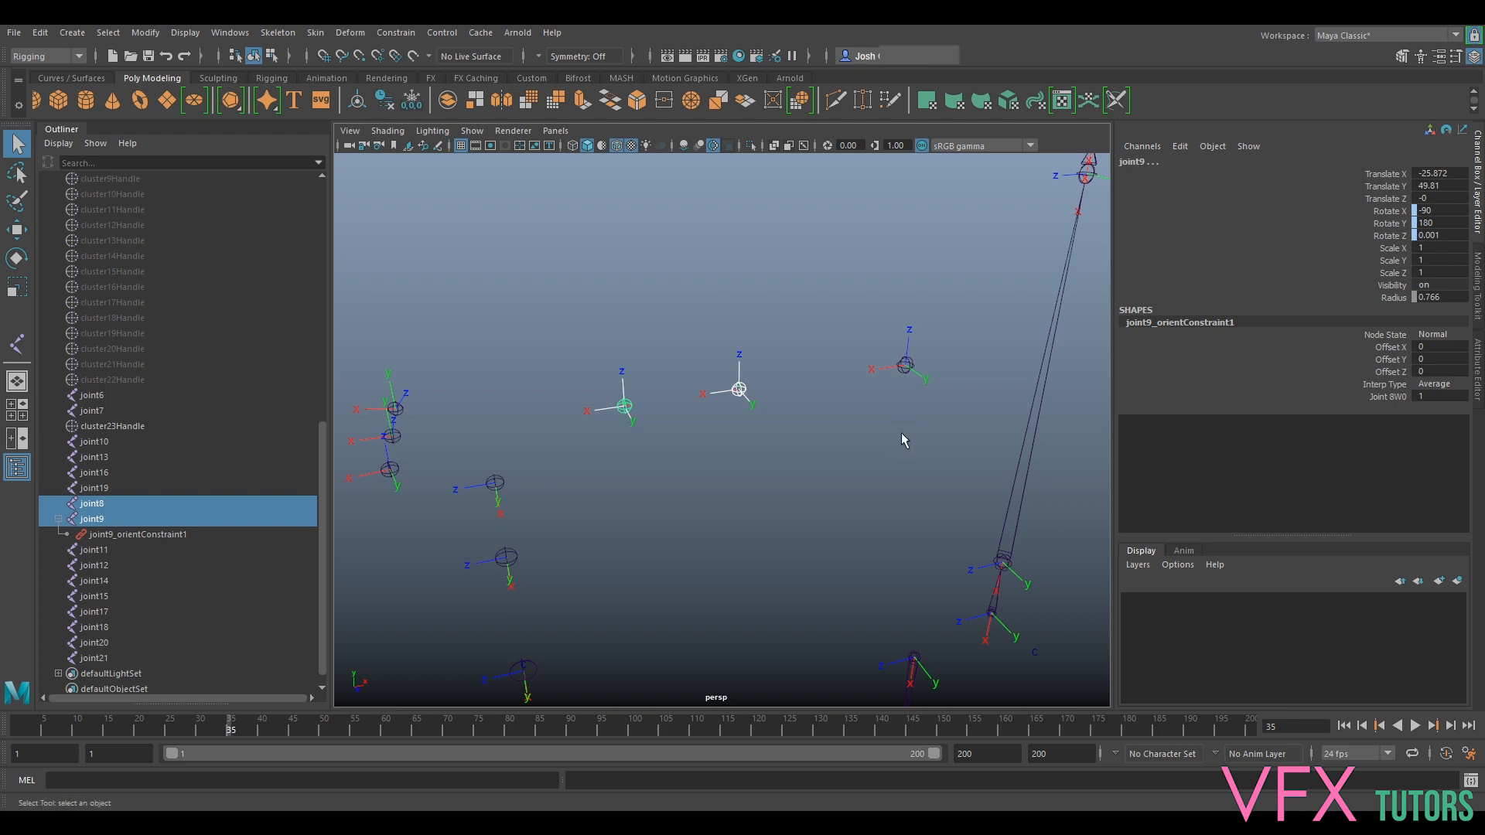
{"action": "left_click", "coordinate": [905, 366]}
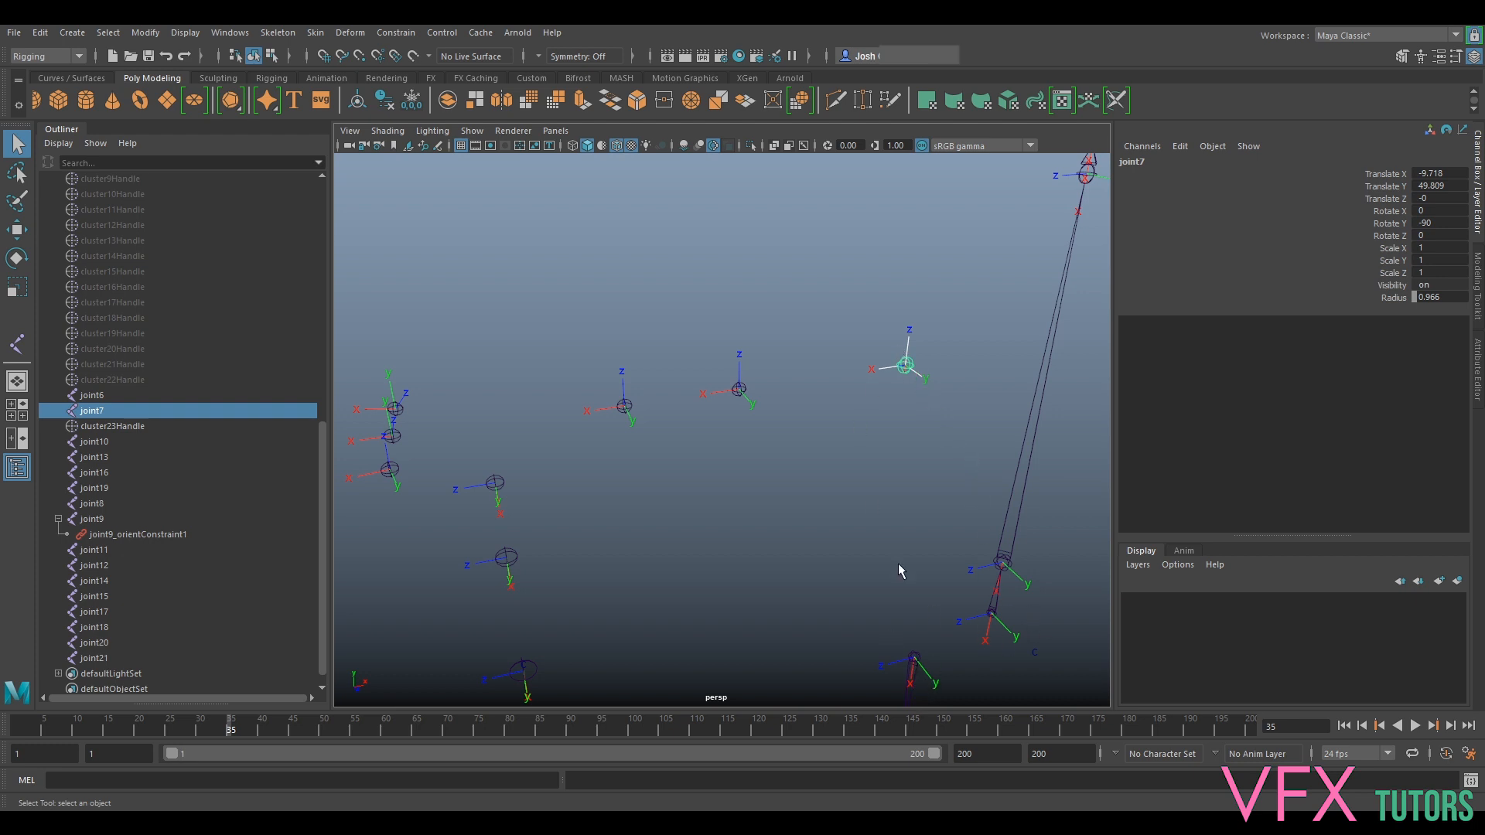
{"action": "key", "text": "e"}
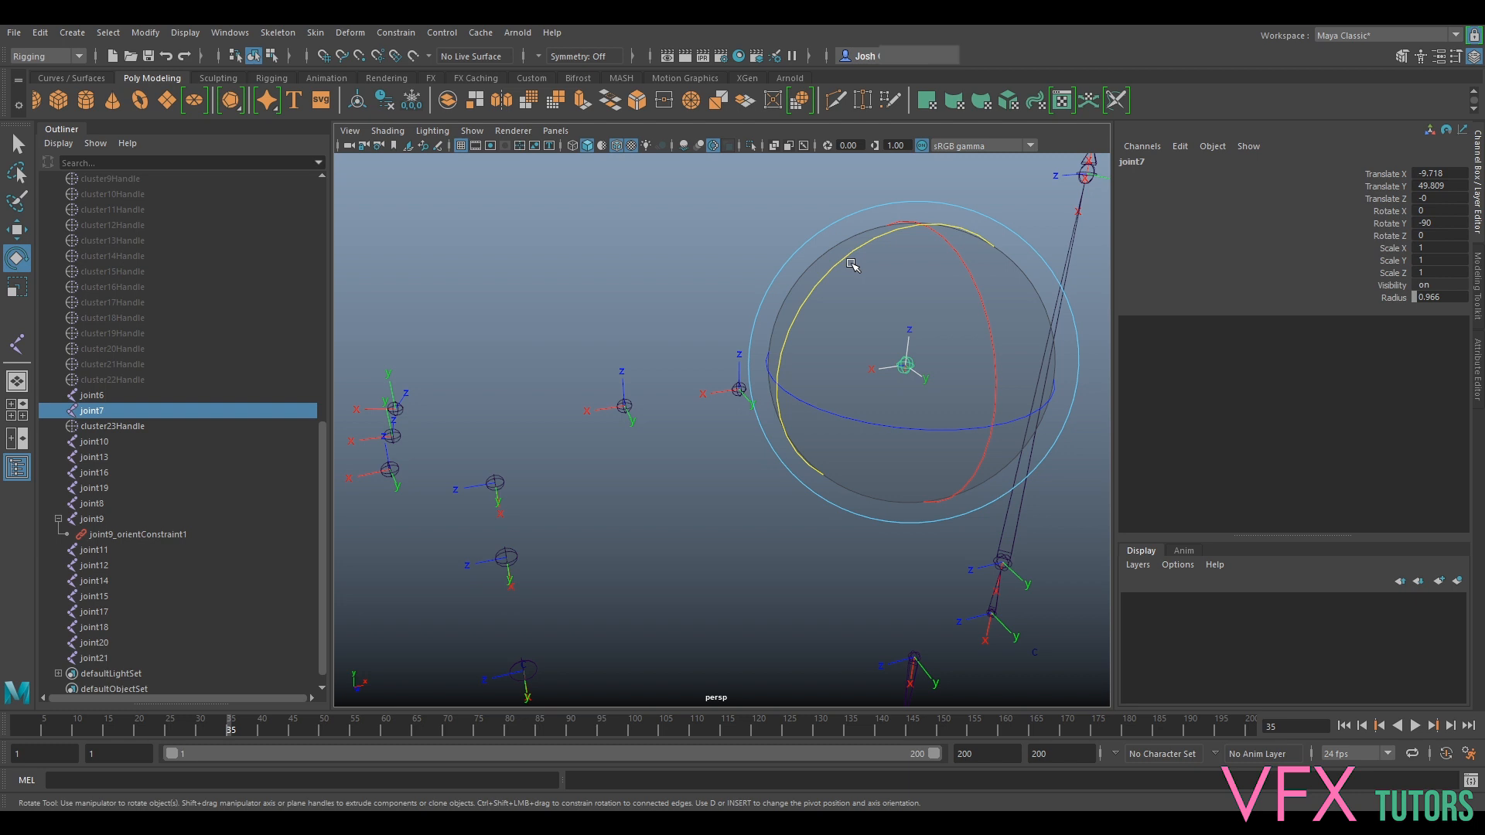
{"action": "left_click_drag", "start_coordinate": [850, 257], "coordinate": [797, 447]}
{"action": "key", "text": "ctrl+z"}
{"action": "key", "text": "ctrl+z"}
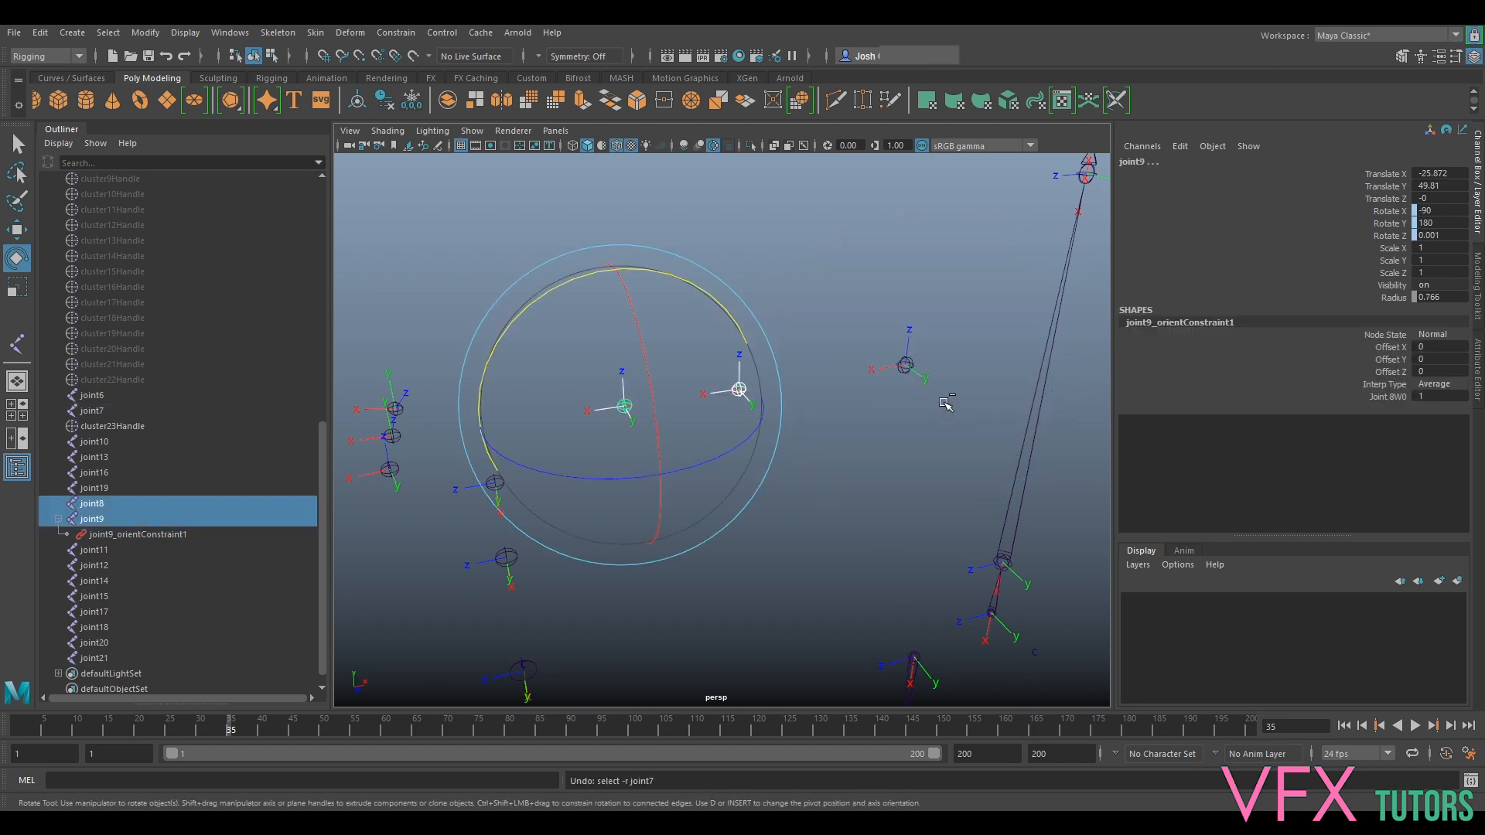
Delete the orient constraint under joint9.
{"action": "left_click_drag", "start_coordinate": [783, 321], "coordinate": [731, 440], "text": "alt"}
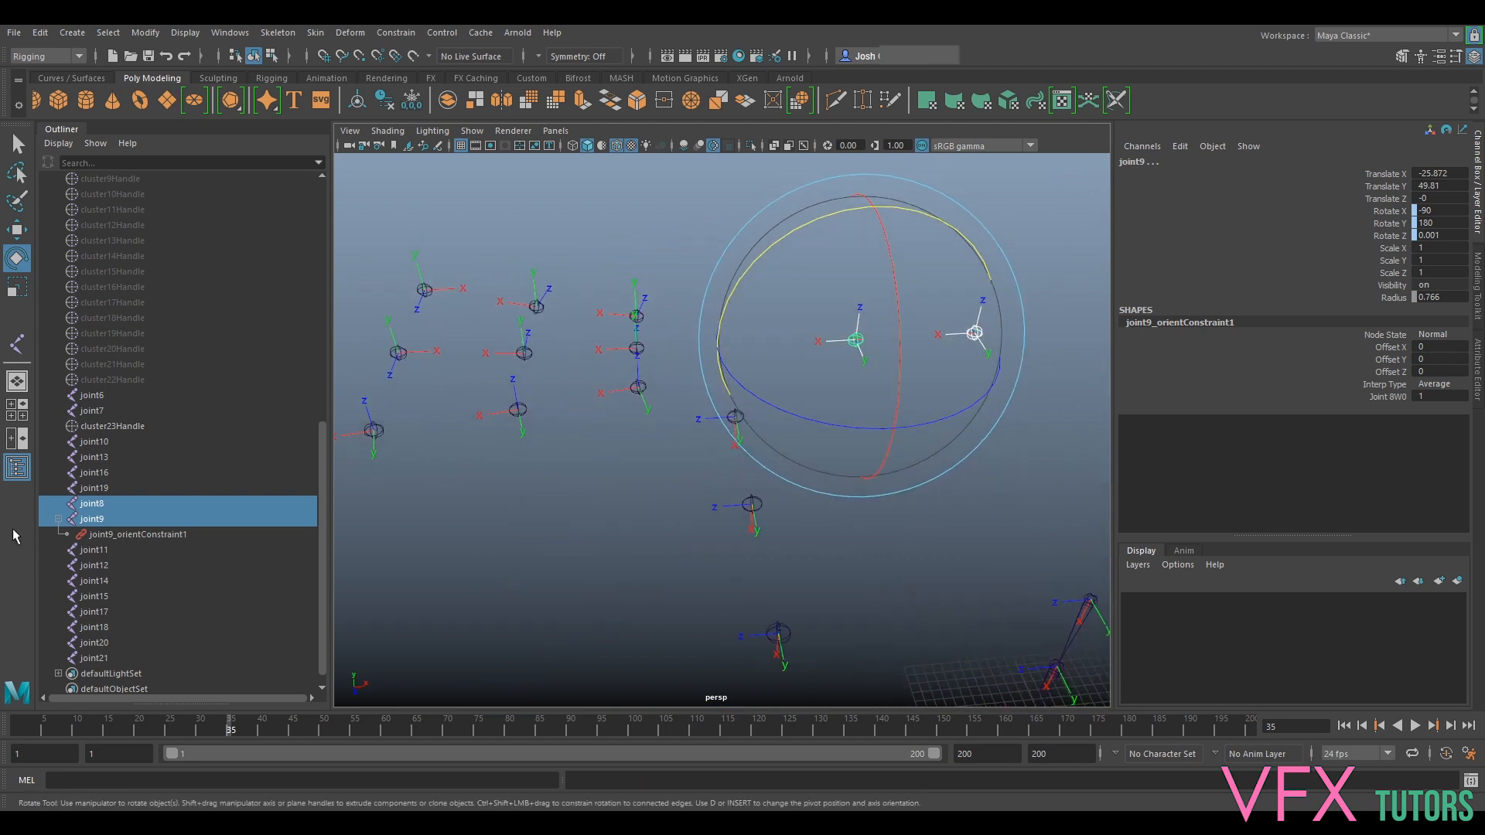
{"action": "left_click", "coordinate": [120, 535]}
{"action": "key", "text": "Delete"}
Match joint10's orientation to joint9 with an orient constraint, and delete that constraint.
{"action": "left_click_drag", "start_coordinate": [934, 309], "coordinate": [741, 386], "text": "alt"}
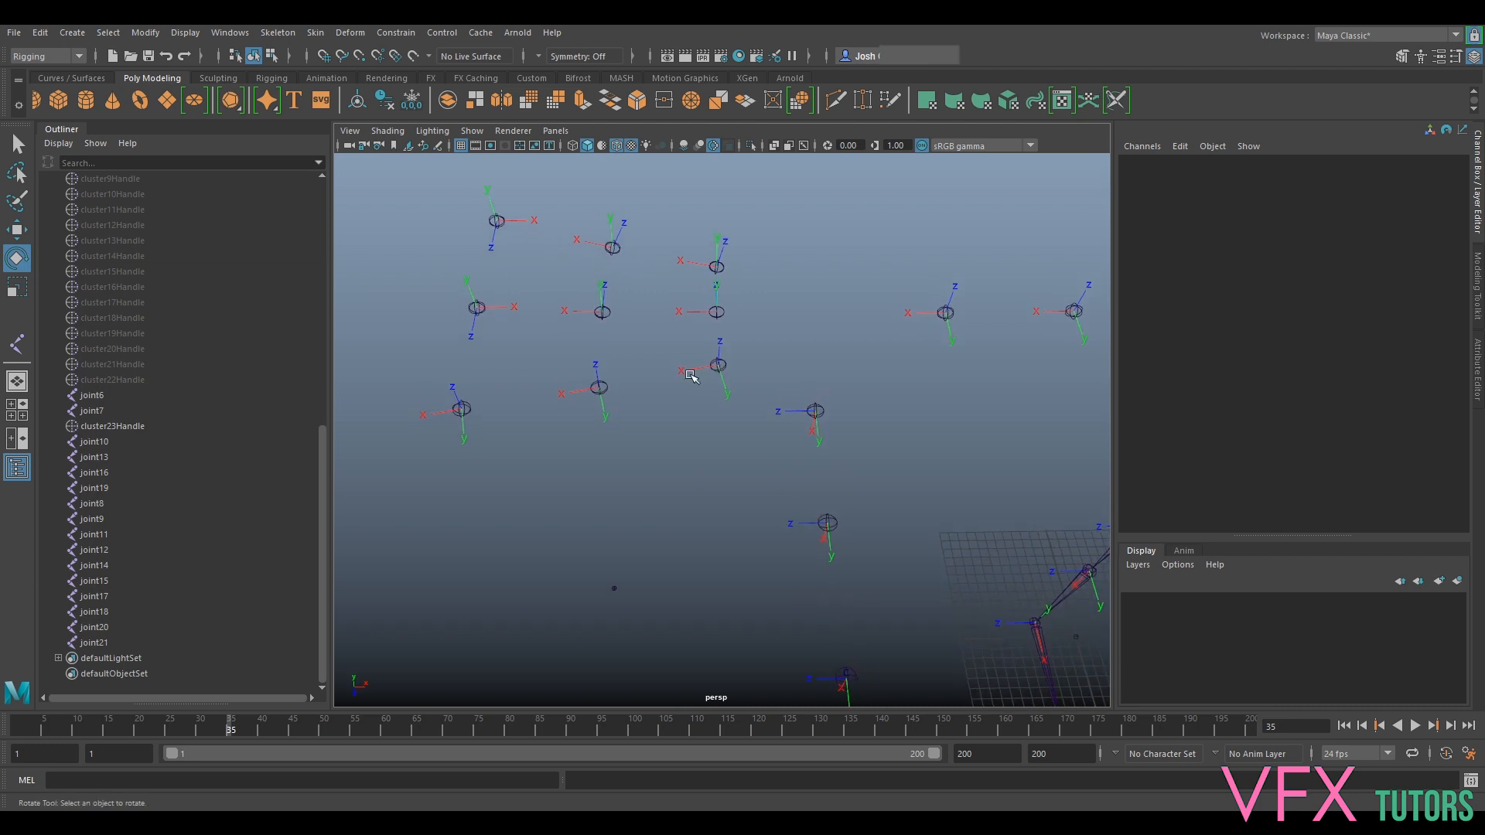
{"action": "left_click_drag", "start_coordinate": [821, 420], "coordinate": [820, 411], "text": "alt"}
{"action": "left_click", "coordinate": [723, 375]}
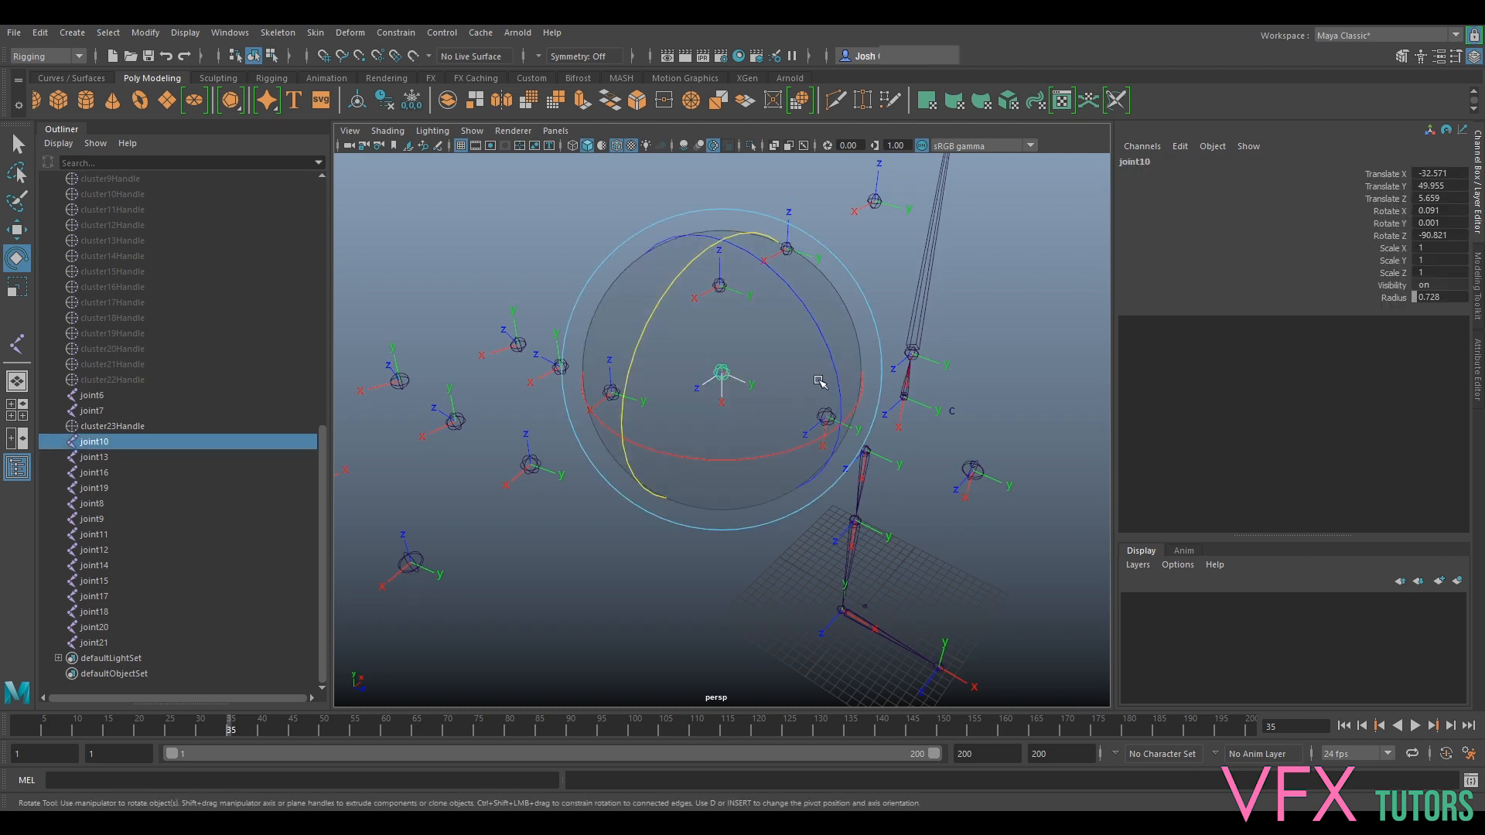
{"action": "left_click_drag", "start_coordinate": [678, 346], "coordinate": [707, 423], "text": "alt"}
{"action": "left_click", "coordinate": [824, 285]}
{"action": "left_click", "coordinate": [697, 403], "text": "shift"}
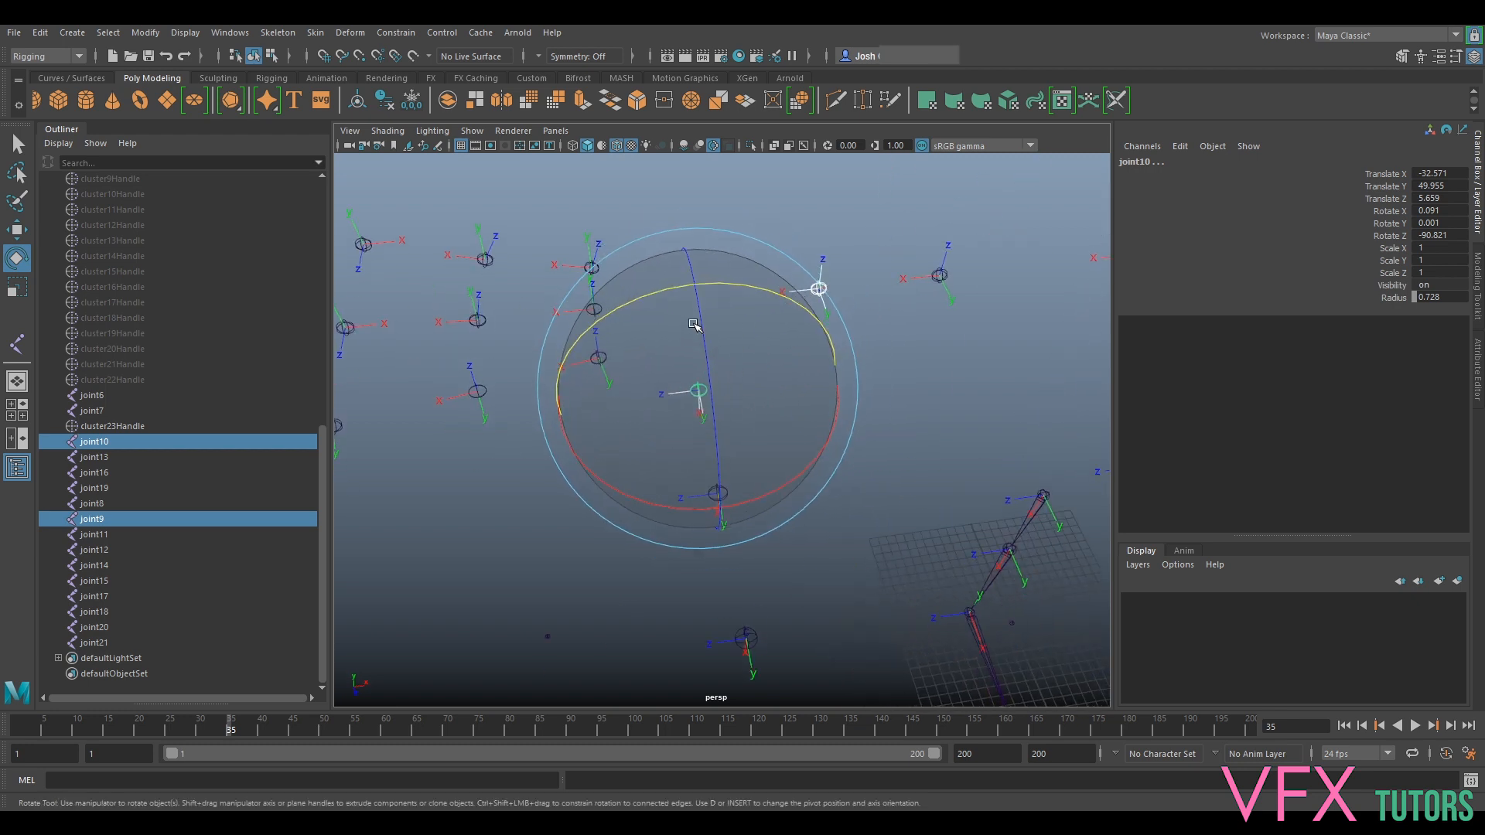
{"action": "left_click", "coordinate": [395, 33]}
{"action": "left_click", "coordinate": [420, 104]}
{"action": "left_click_drag", "start_coordinate": [781, 286], "coordinate": [711, 299], "text": "alt"}
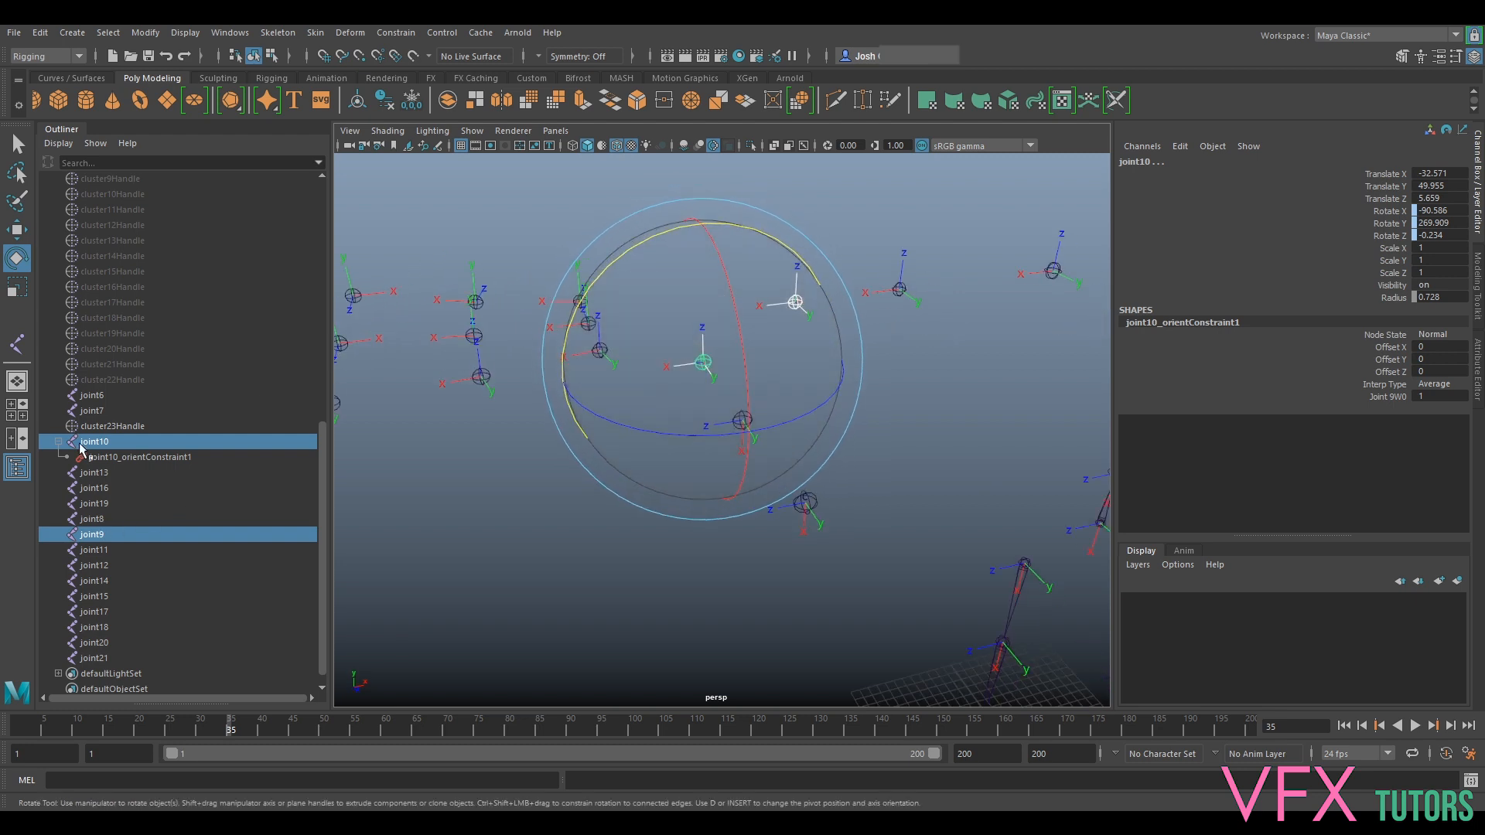
{"action": "left_click", "coordinate": [116, 457]}
{"action": "key", "text": "Delete"}
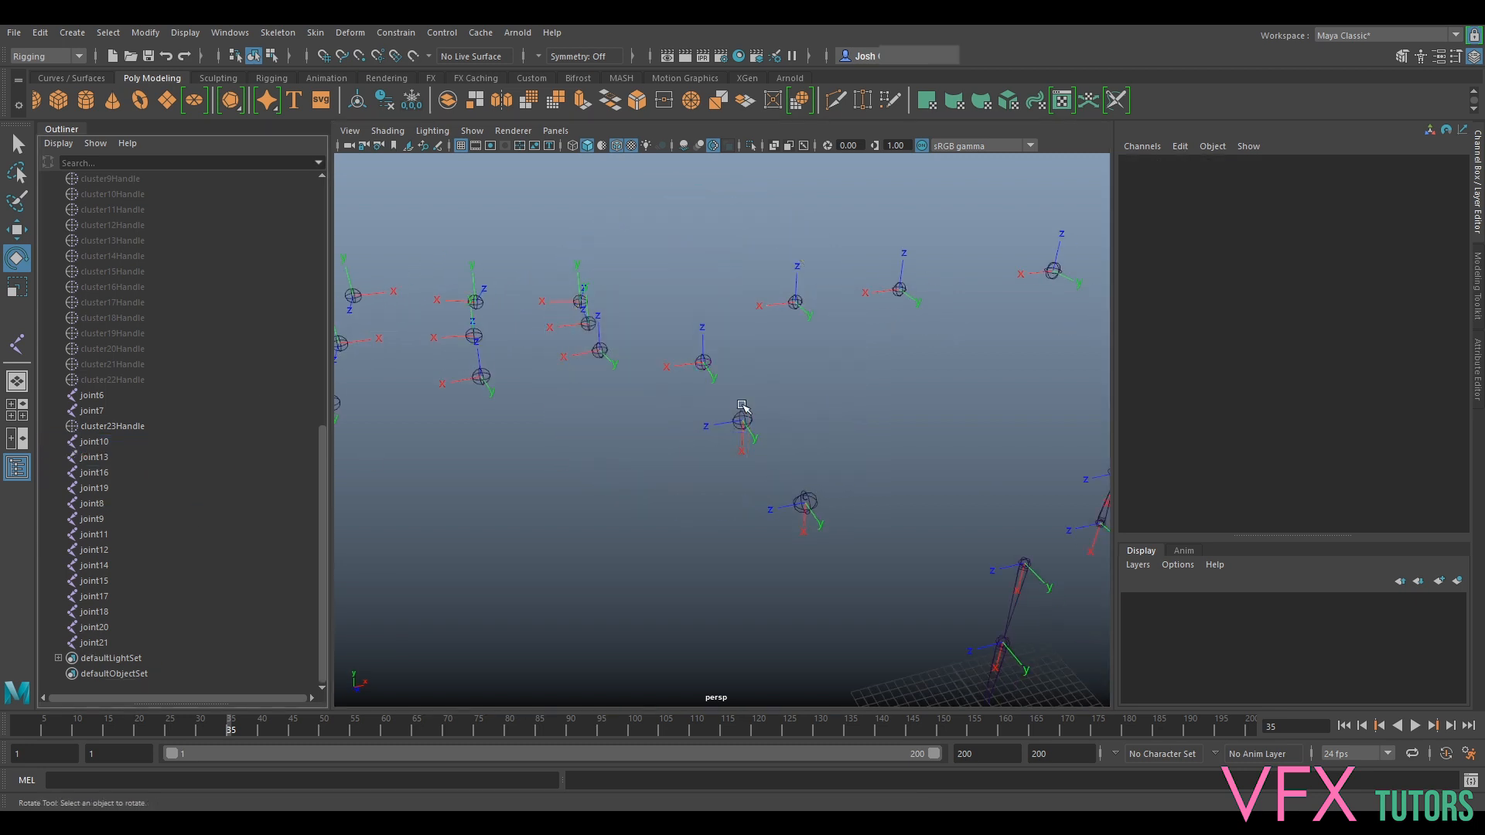
Match joint11's orientation to joint10 with an orient constraint, and delete that constraint.
{"action": "left_click", "coordinate": [705, 364]}
{"action": "key", "text": "q"}
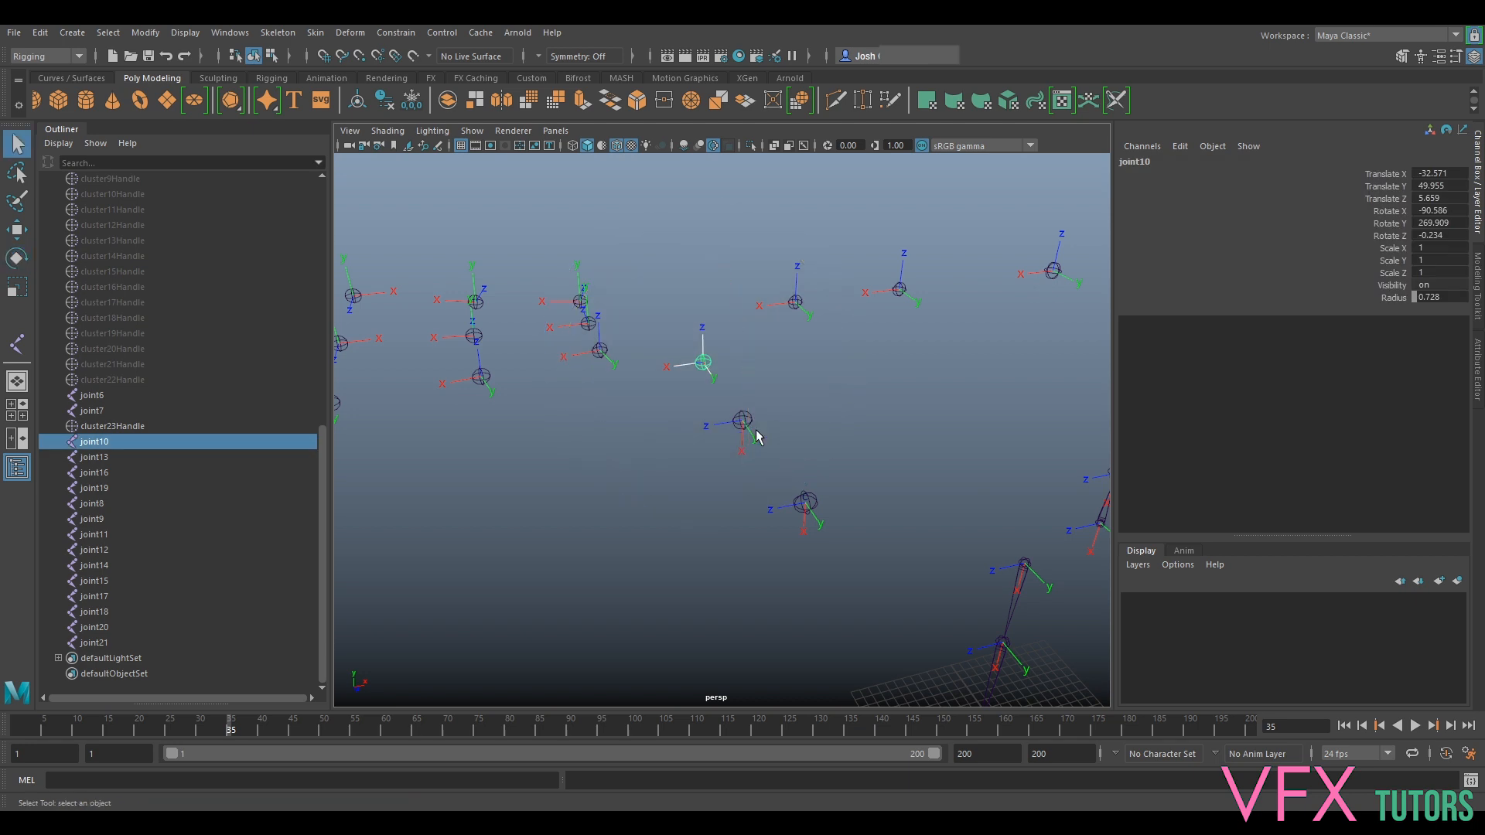
{"action": "left_click", "coordinate": [744, 421], "text": "shift"}
{"action": "key", "text": "g"}
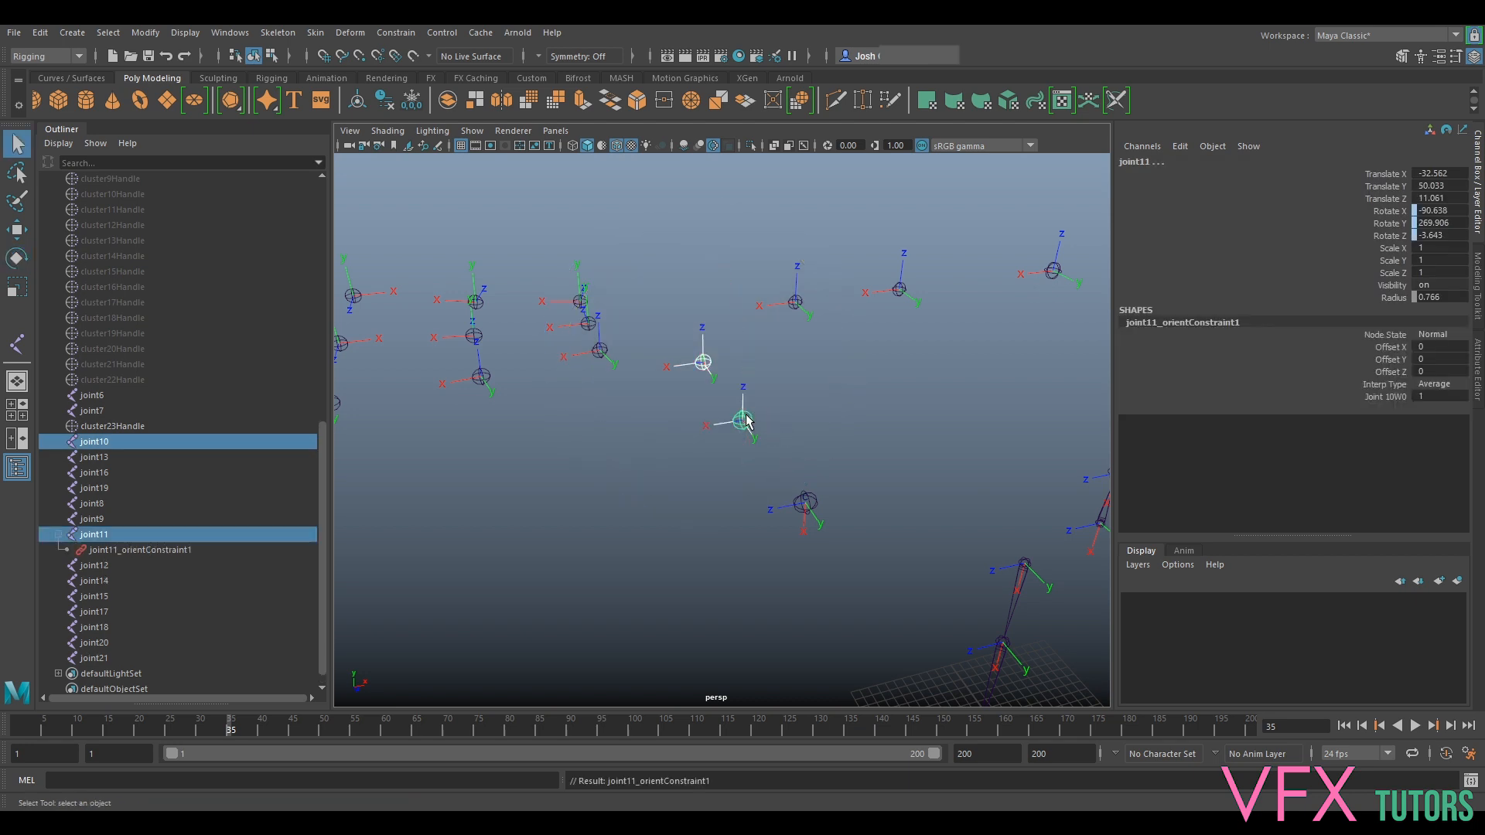
{"action": "left_click", "coordinate": [109, 550]}
{"action": "key", "text": "Delete"}
Match joint12's orientation to joint11 with an orient constraint, and delete that constraint.
{"action": "left_click", "coordinate": [739, 420]}
{"action": "left_click", "coordinate": [798, 505], "text": "shift"}
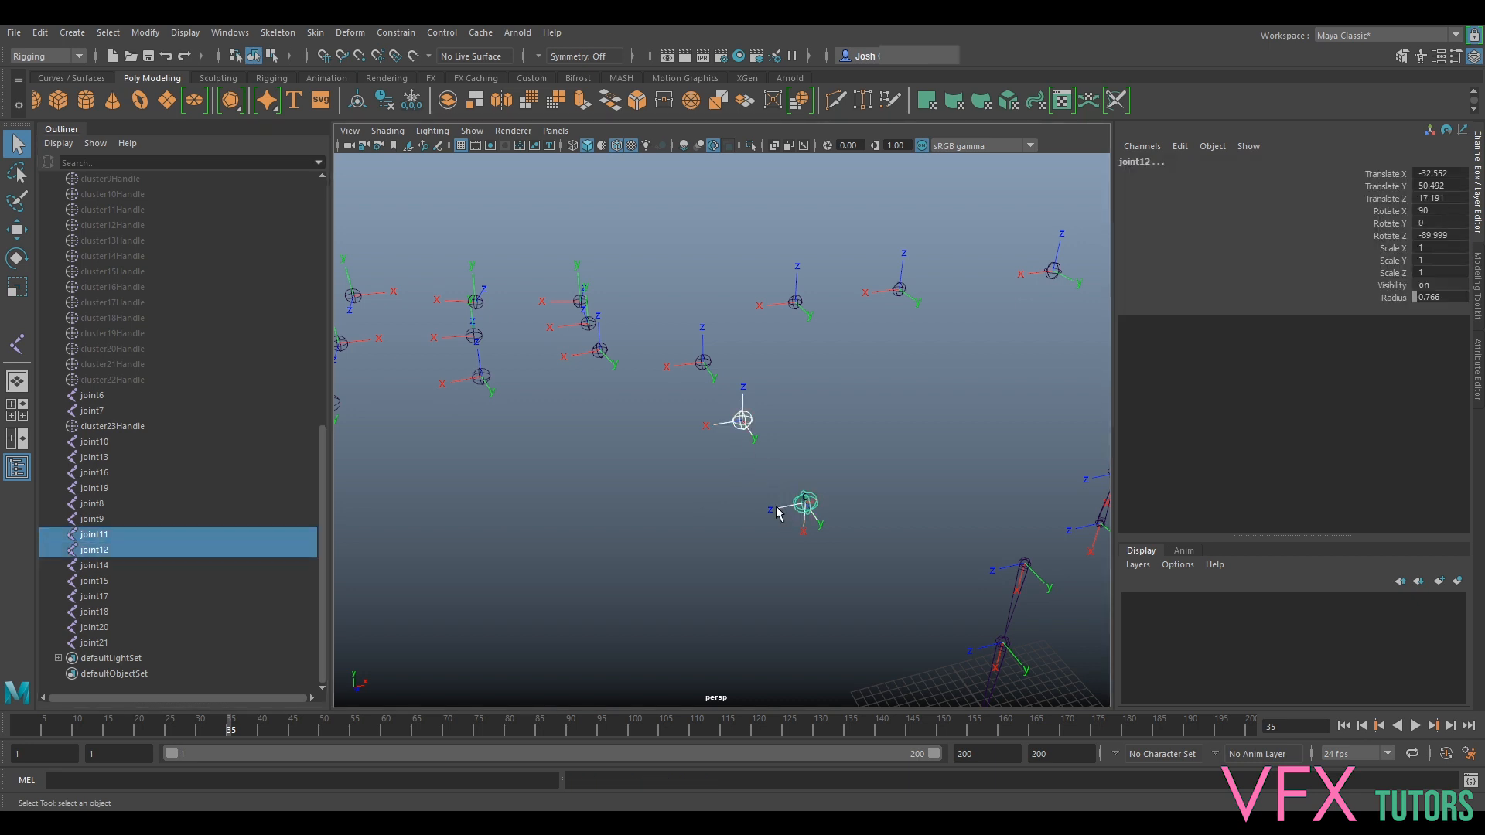
{"action": "key", "text": "g"}
{"action": "left_click", "coordinate": [116, 565]}
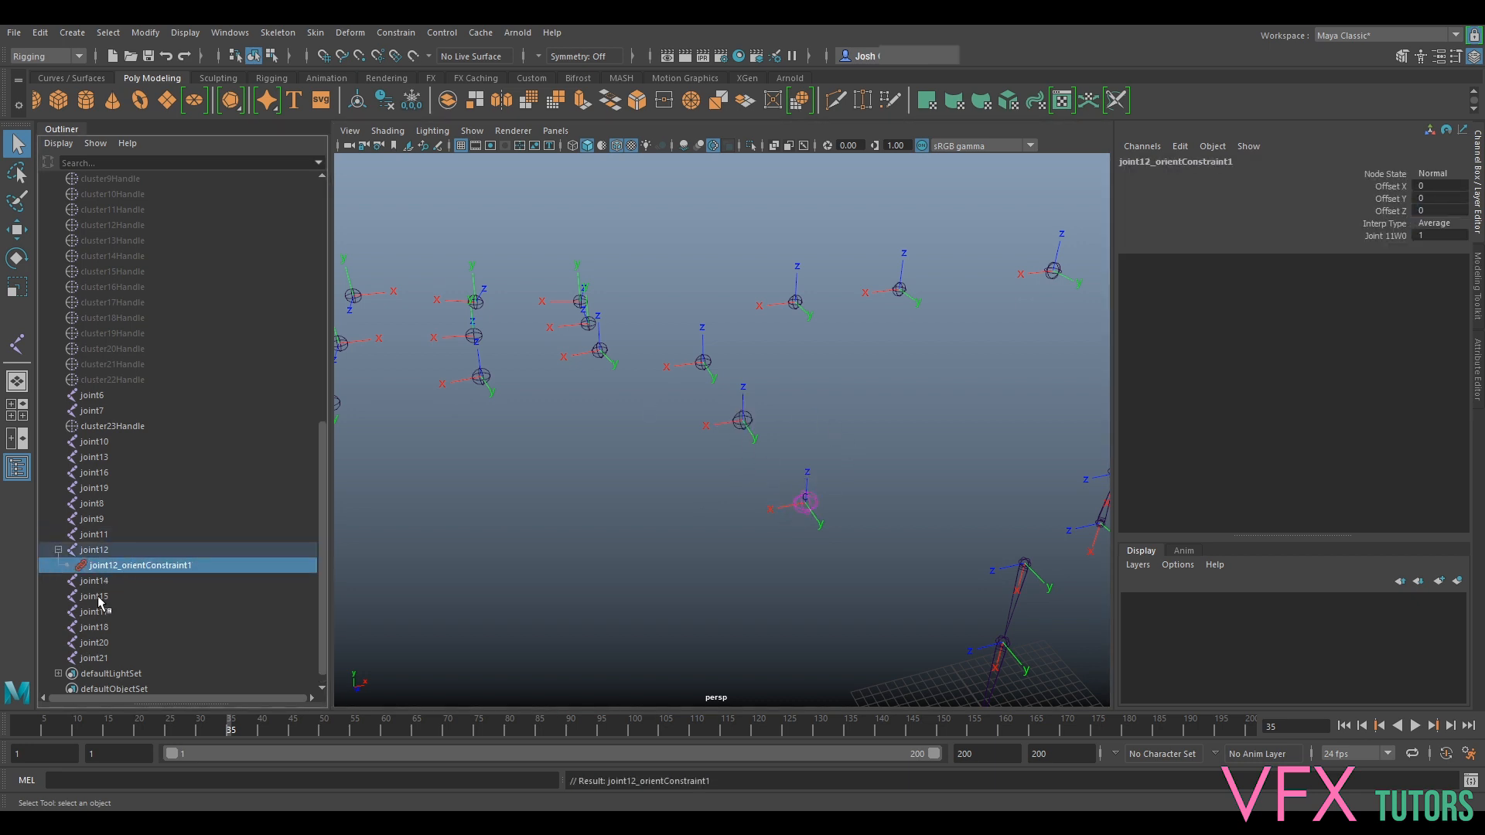
{"action": "key", "text": "Delete"}
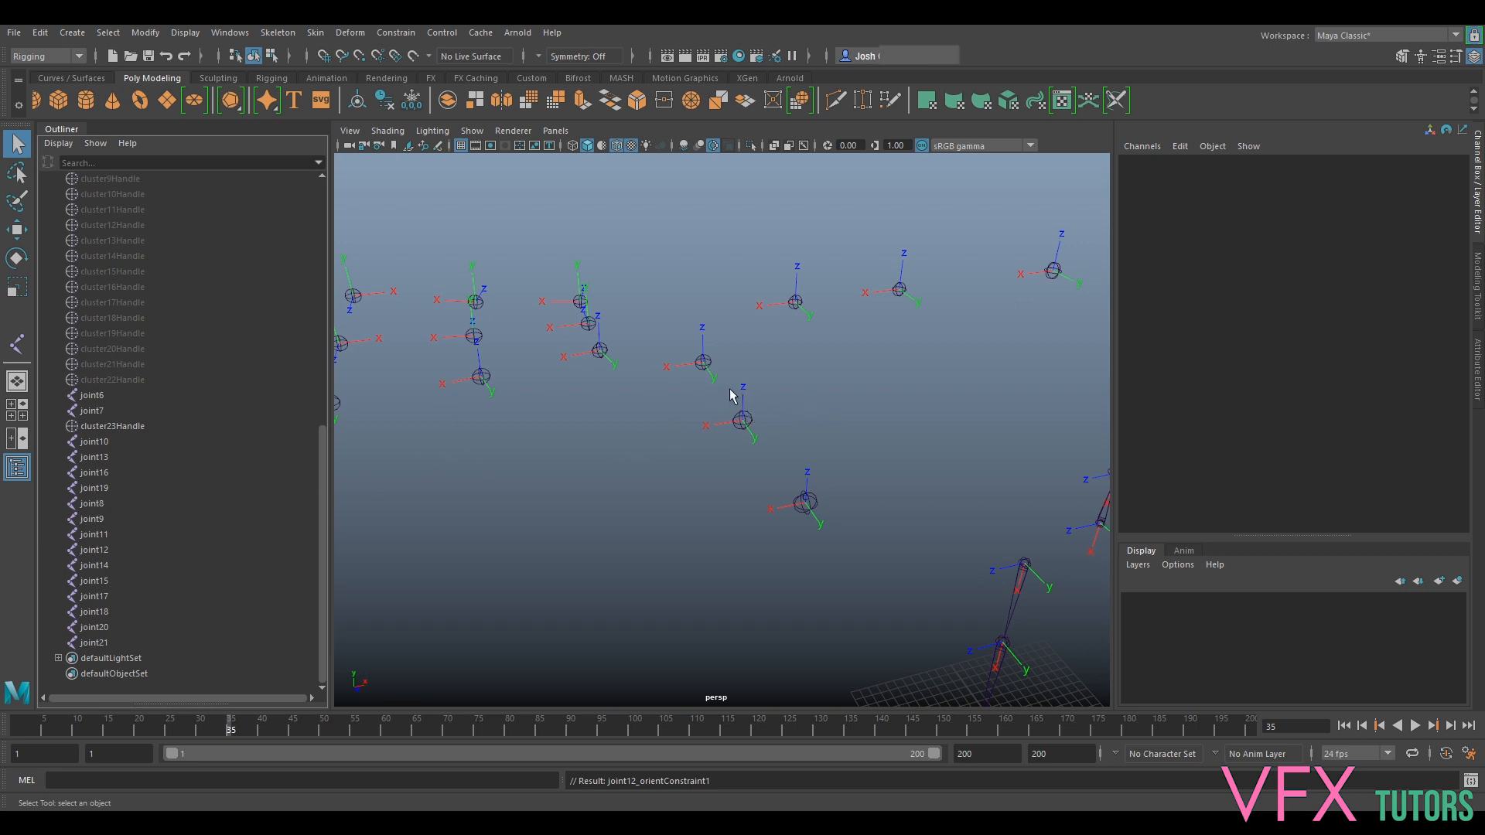
Freeze the transformations of joint10.
{"action": "left_click", "coordinate": [703, 363]}
{"action": "key", "text": "e"}
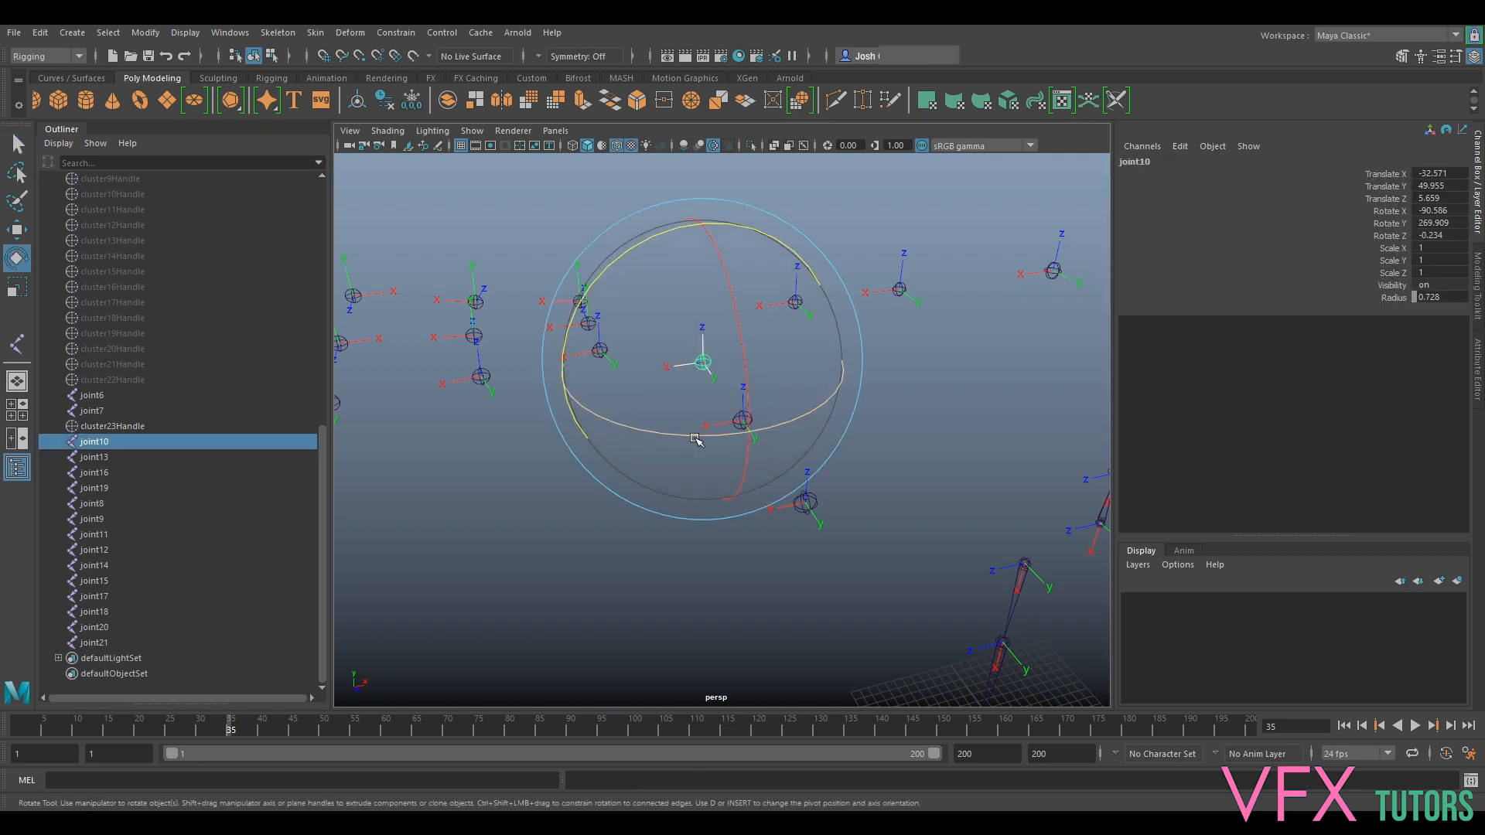
{"action": "left_click_drag", "start_coordinate": [825, 414], "coordinate": [796, 457], "text": "alt"}
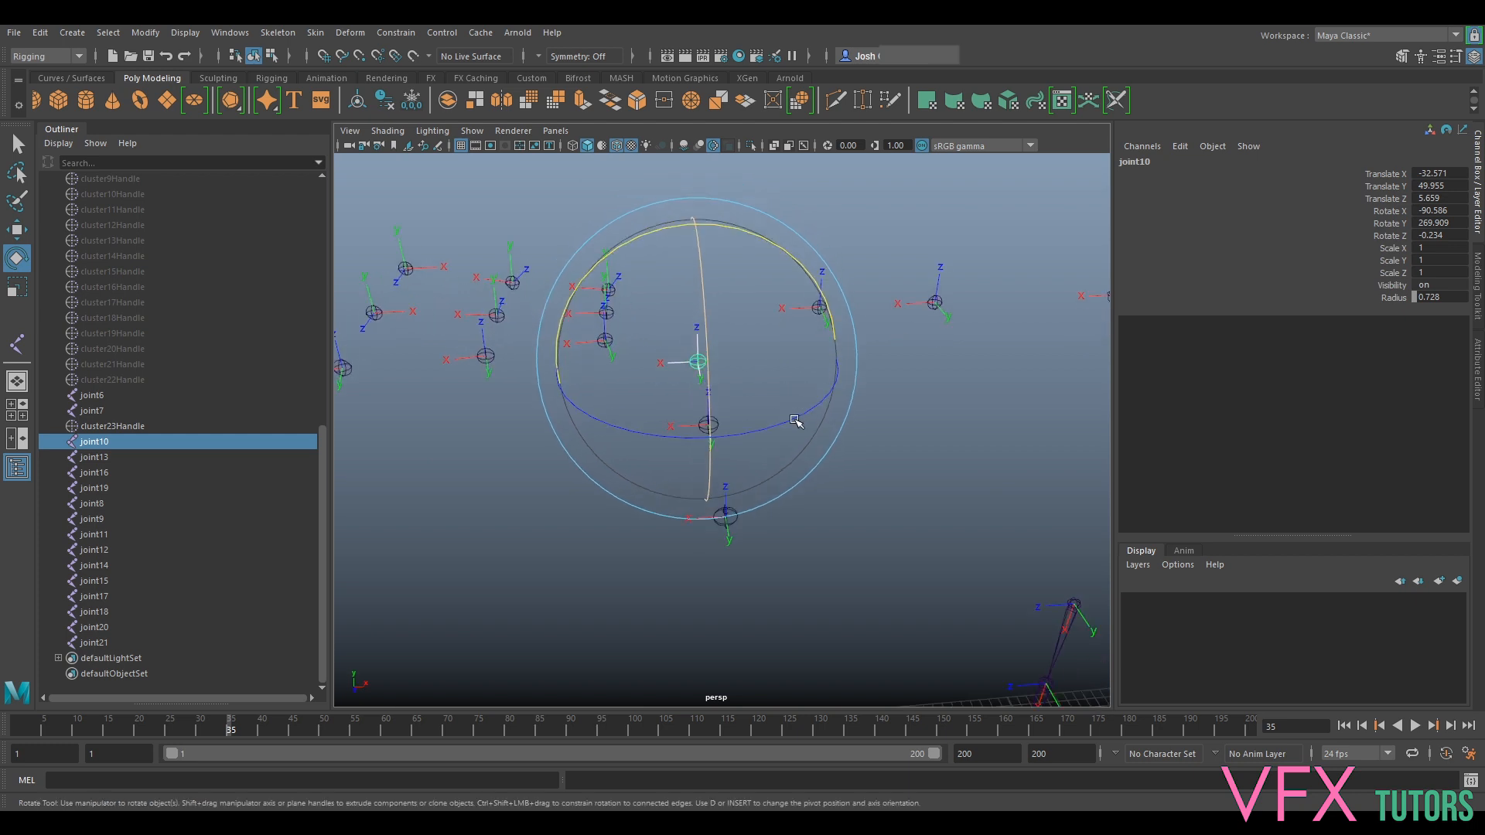
{"action": "left_click", "coordinate": [411, 99]}
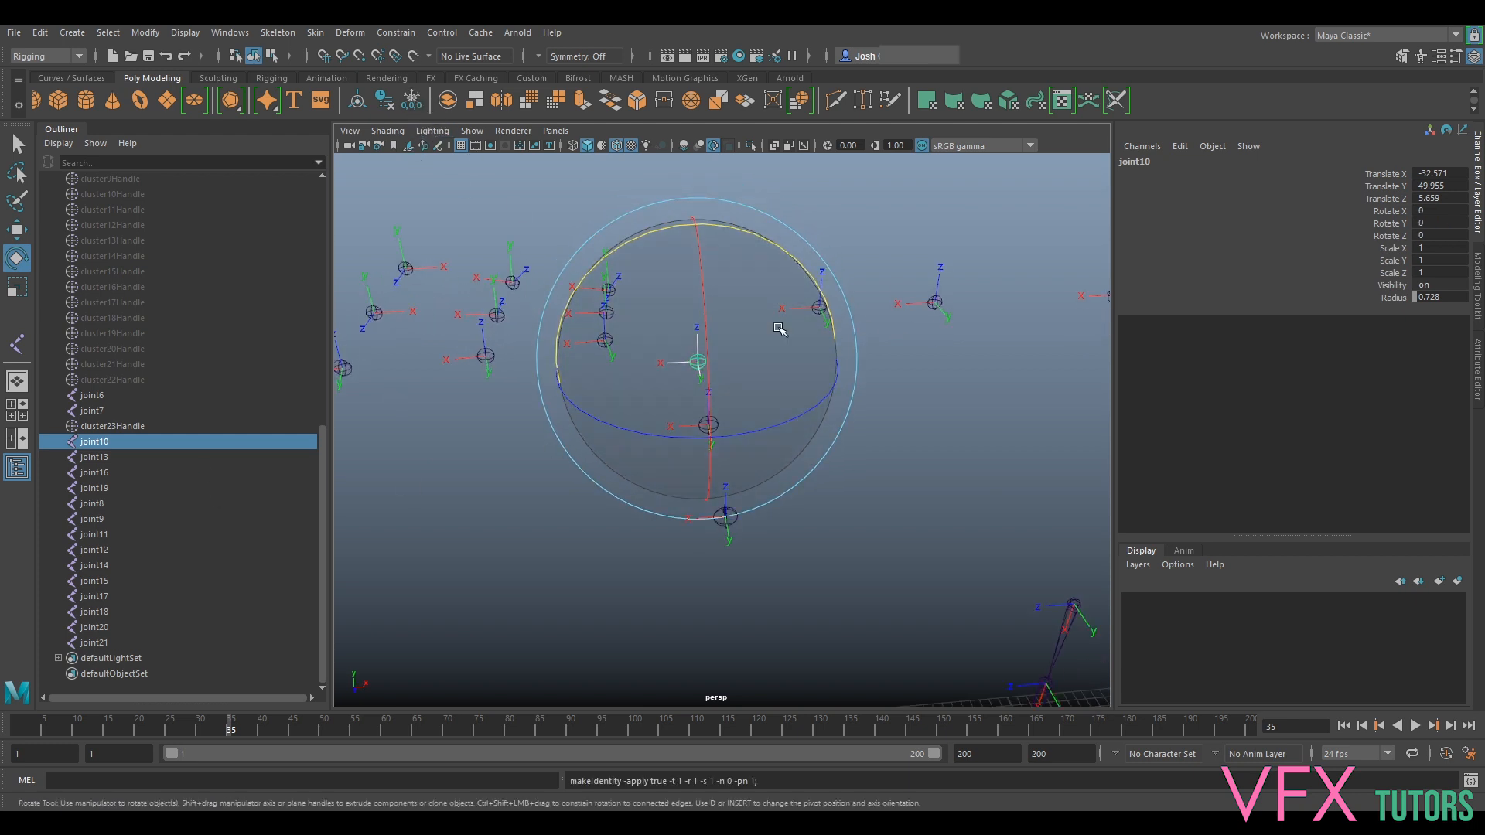
Test rotating joint10 about 30 degrees around its Z axis, and undo the rotation.
{"action": "left_click_drag", "start_coordinate": [779, 328], "coordinate": [1045, 298], "text": "alt"}
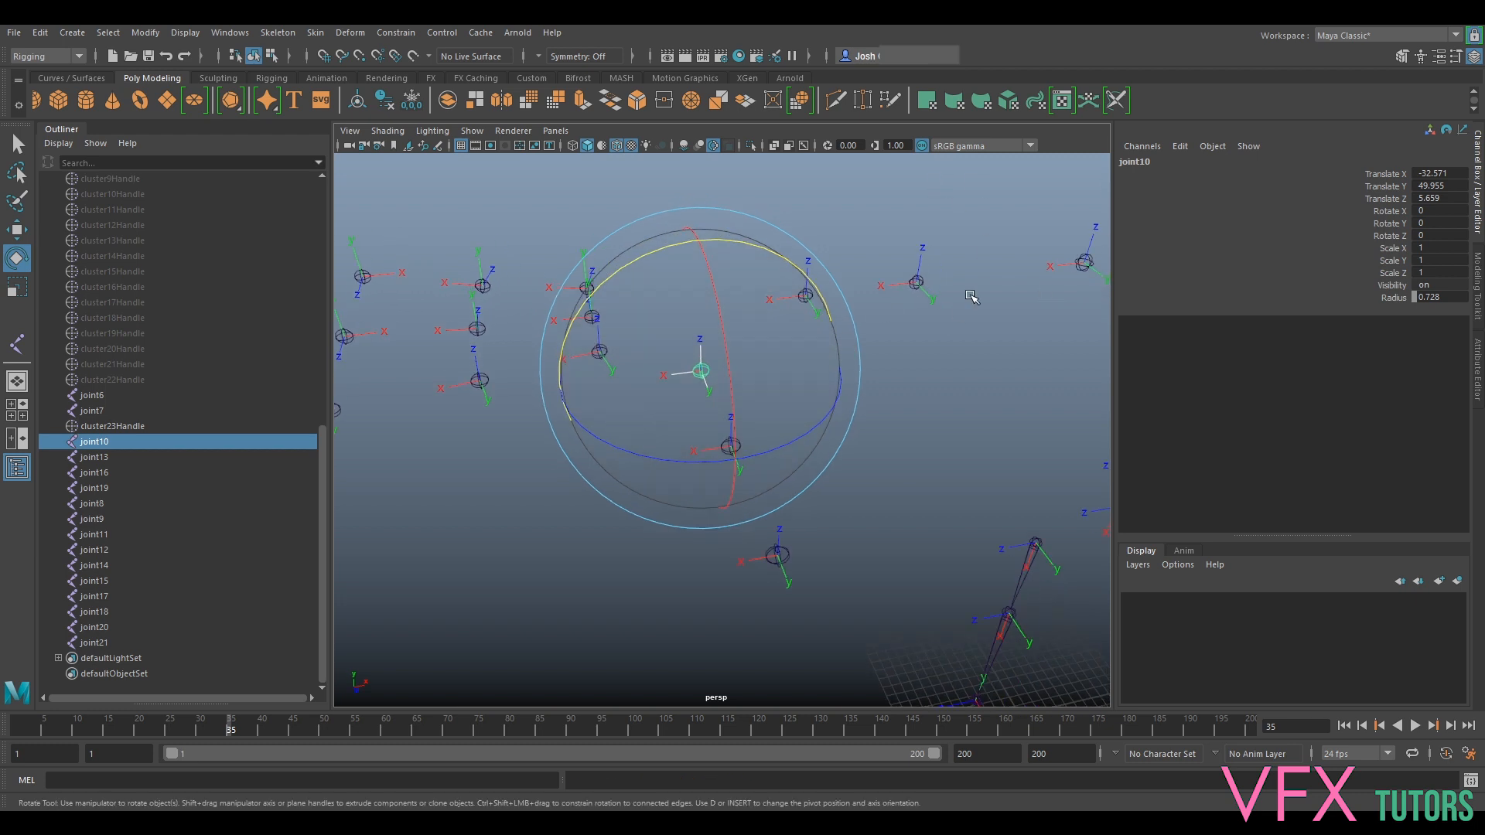
{"action": "left_click_drag", "start_coordinate": [665, 459], "coordinate": [785, 450]}
{"action": "key", "text": "ctrl+z"}
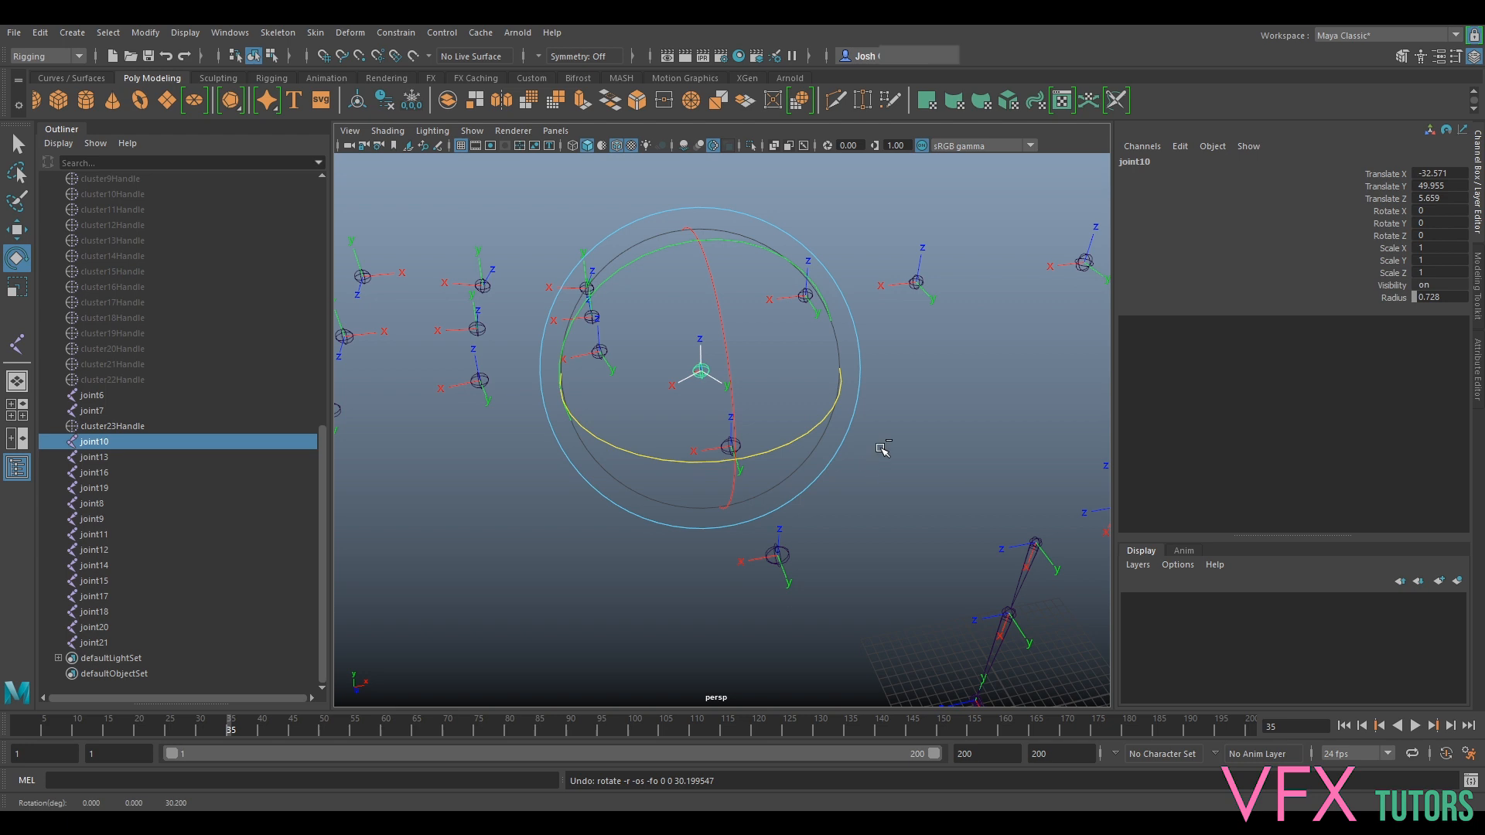
Add an aim constraint to joint10 with joint12 as the target.
{"action": "left_click", "coordinate": [808, 545]}
{"action": "left_click", "coordinate": [777, 554]}
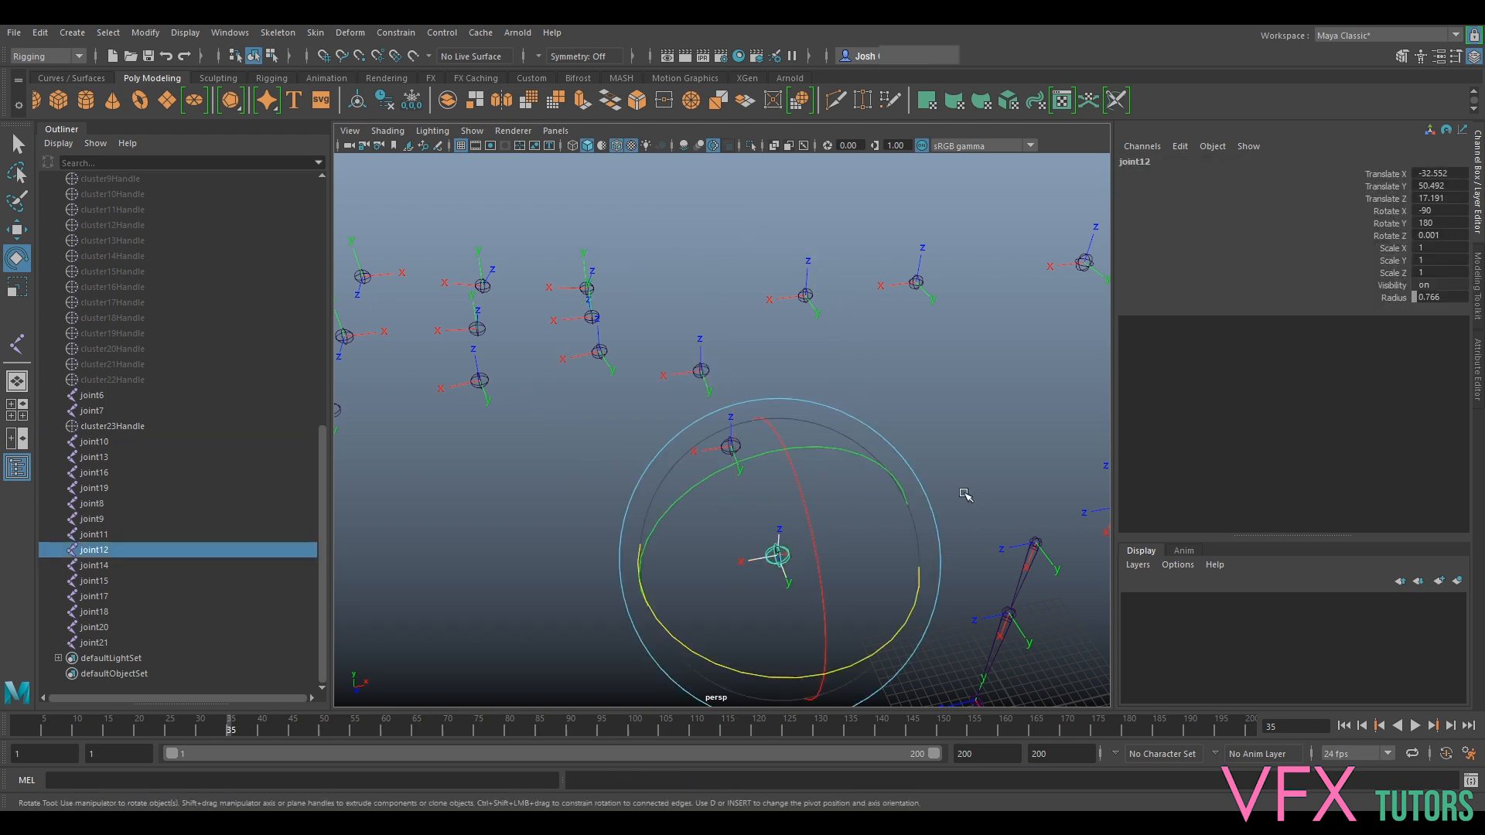
{"action": "left_click", "coordinate": [709, 370], "text": "shift"}
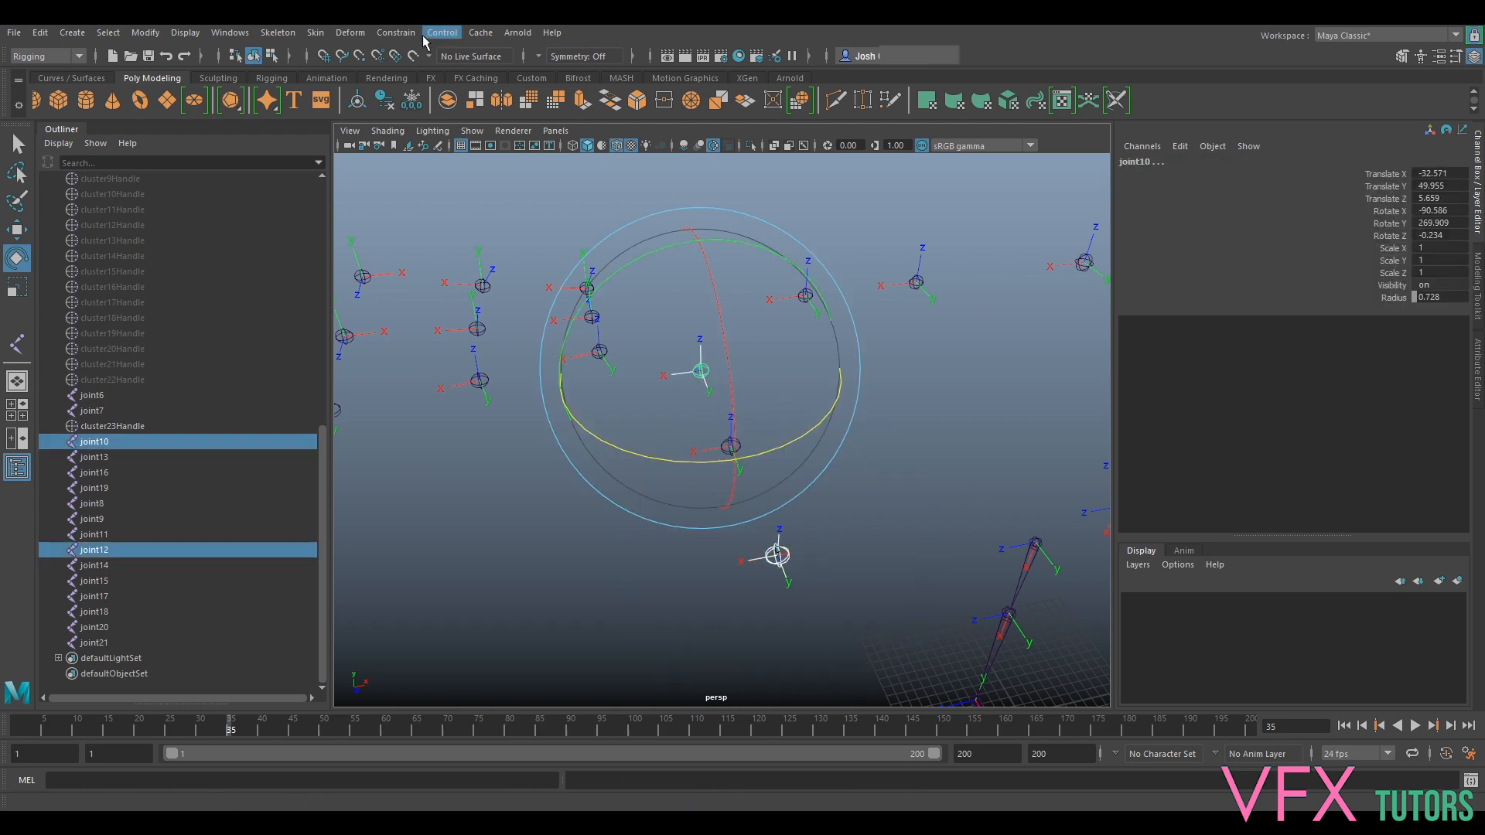
{"action": "left_click", "coordinate": [396, 33]}
{"action": "left_click", "coordinate": [428, 133]}
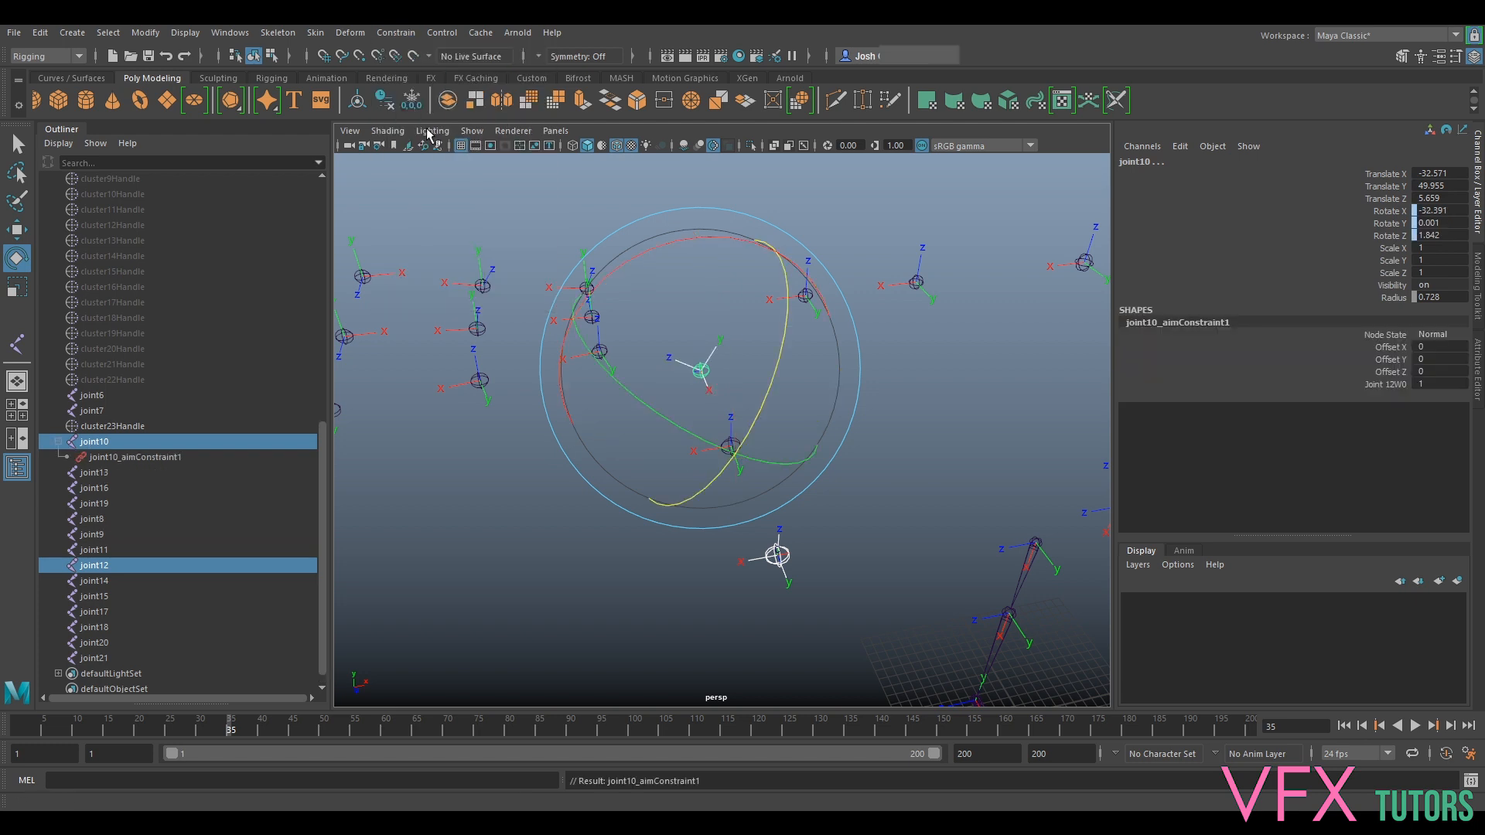
Undo joint10's aim constraint, and try and undo a test rotation around the Z axis.
{"action": "key", "text": "ctrl+z"}
{"action": "left_click_drag", "start_coordinate": [678, 460], "coordinate": [827, 438]}
{"action": "left_click", "coordinate": [1040, 368]}
{"action": "key", "text": "ctrl+z"}
{"action": "key", "text": "ctrl+z"}
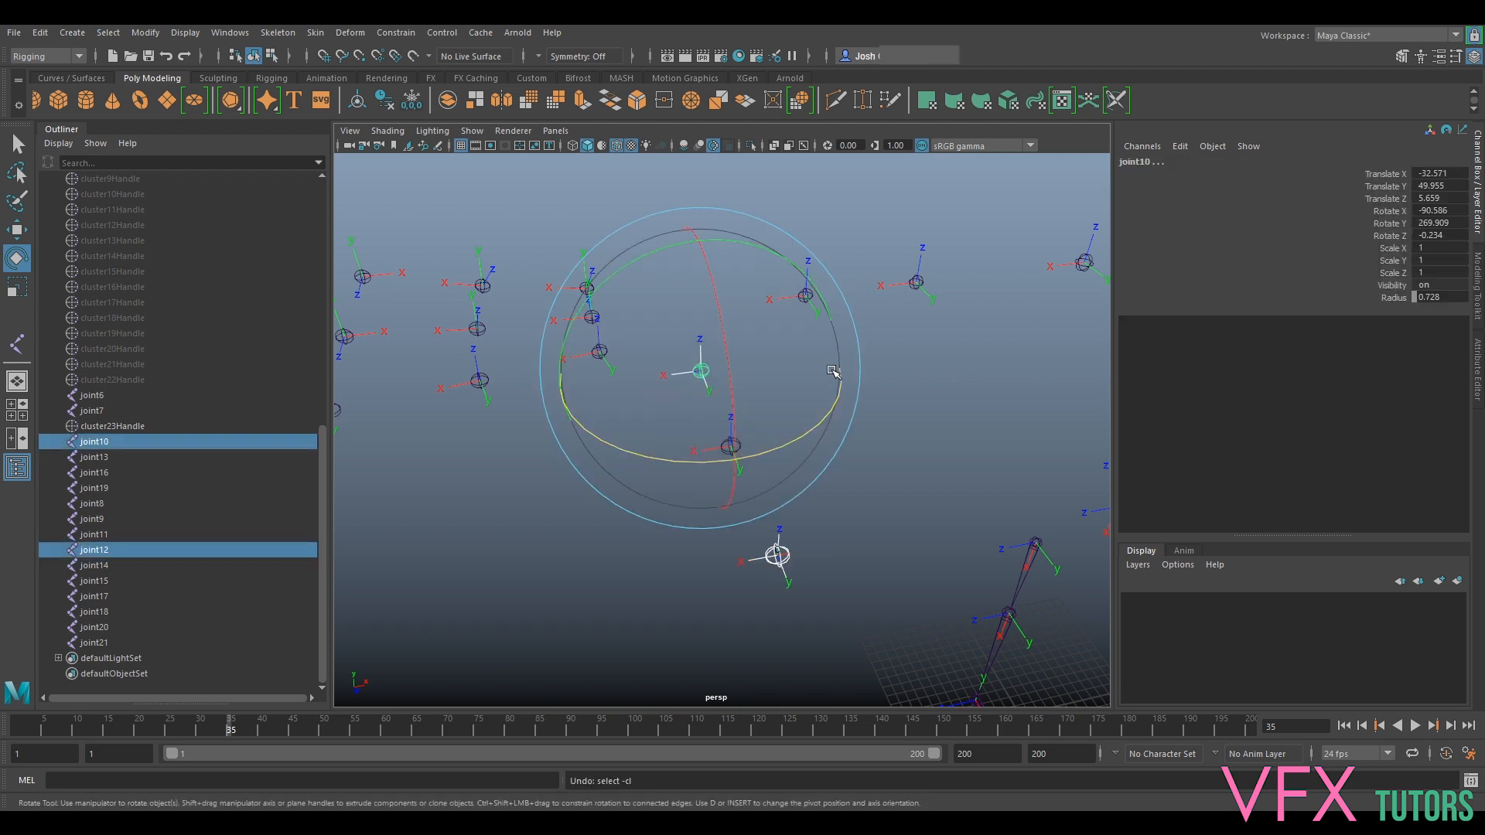
Freeze the transformations of joint10 alone and rotate it a quarter turn around its Z axis.
{"action": "left_click", "coordinate": [998, 401]}
{"action": "left_click", "coordinate": [705, 373]}
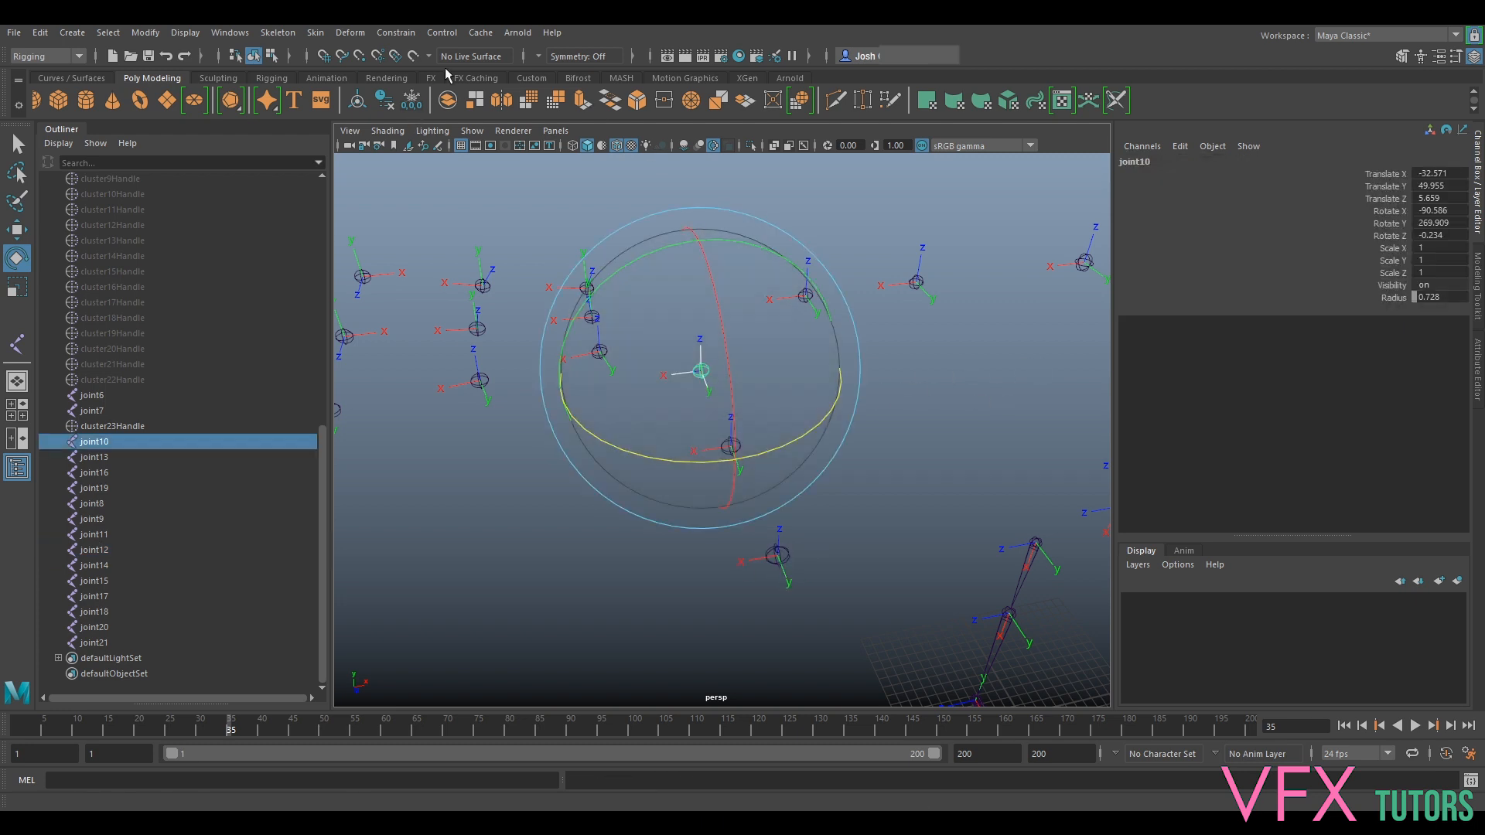
{"action": "left_click", "coordinate": [410, 101]}
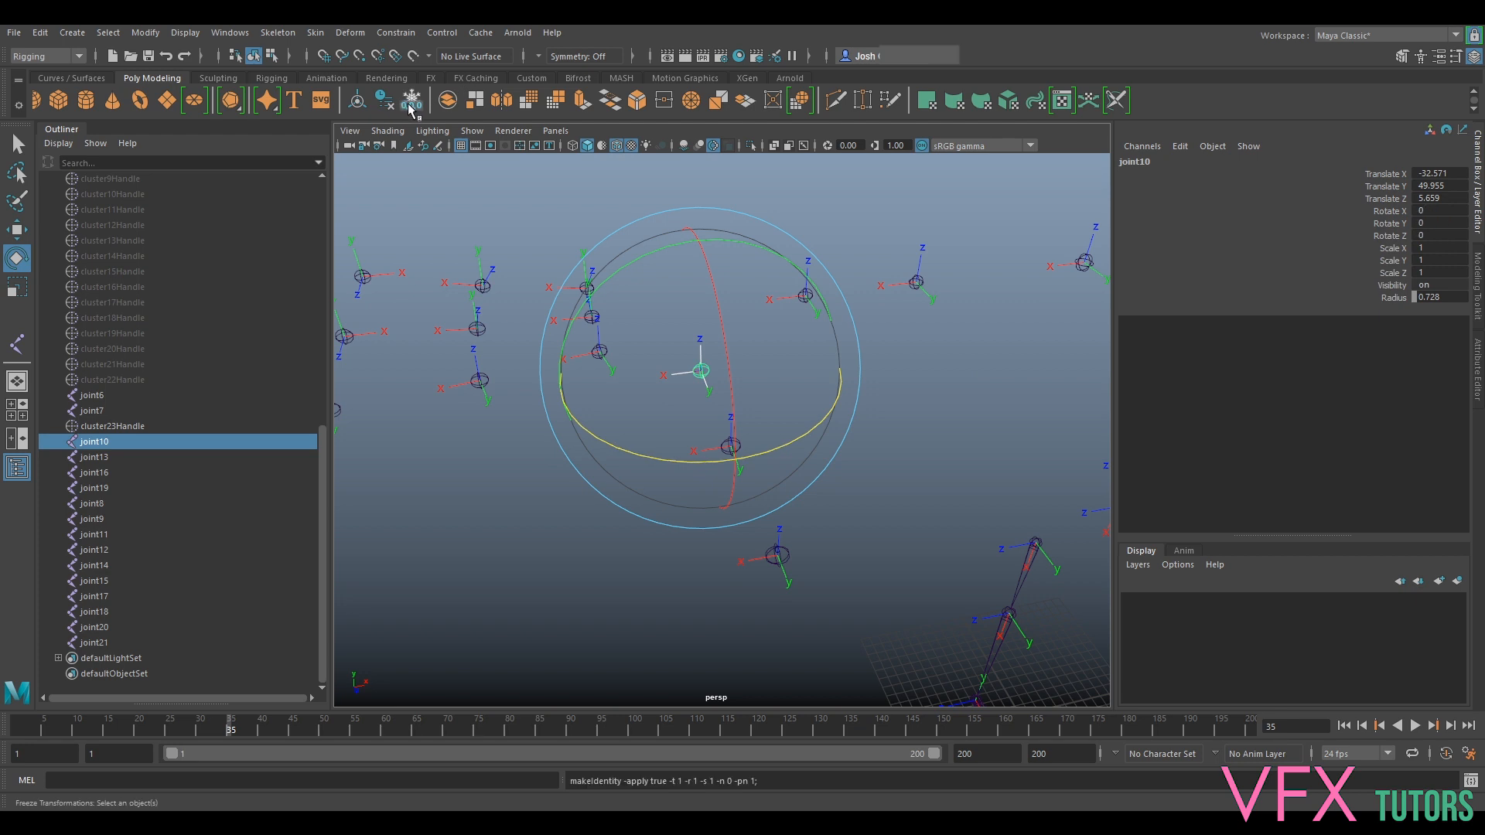
{"action": "left_click_drag", "start_coordinate": [704, 462], "coordinate": [837, 410]}
{"action": "double_click", "coordinate": [1427, 236]}
{"action": "key", "text": "Return"}
{"action": "left_click", "coordinate": [1018, 393]}
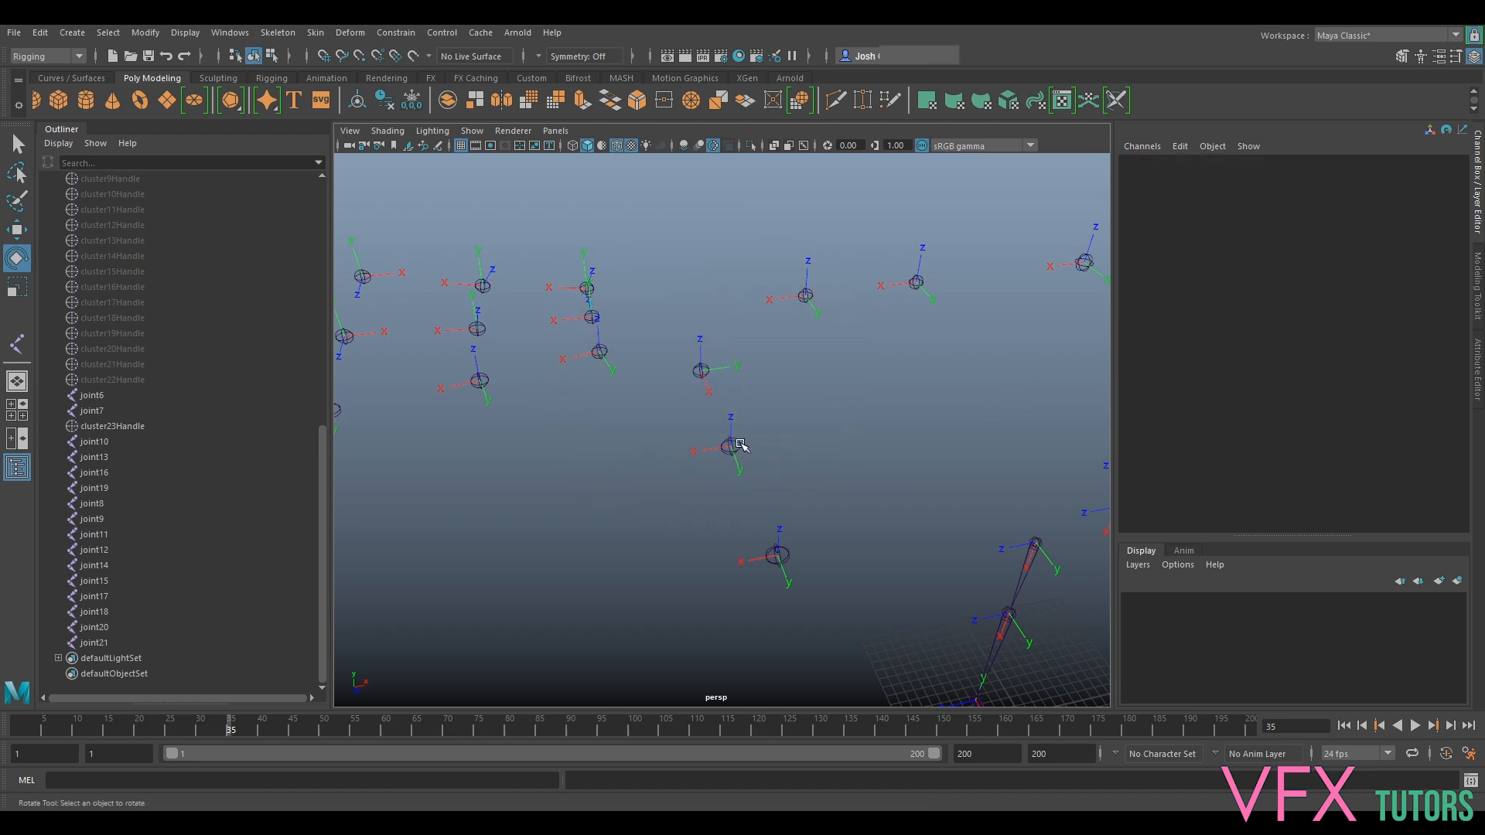
Freeze the transformations of joint11 and set its Z rotation to 90.
{"action": "left_click", "coordinate": [733, 444]}
{"action": "left_click", "coordinate": [411, 100]}
{"action": "left_click_drag", "start_coordinate": [718, 543], "coordinate": [876, 518]}
{"action": "double_click", "coordinate": [1438, 235]}
{"action": "type", "text": "90"}
{"action": "key", "text": "Return"}
{"action": "left_click", "coordinate": [990, 446]}
Freeze the transformations of joint12 and set its Z rotation to 90.
{"action": "left_click", "coordinate": [777, 555]}
{"action": "left_click", "coordinate": [411, 101]}
{"action": "left_click_drag", "start_coordinate": [761, 670], "coordinate": [915, 646]}
{"action": "double_click", "coordinate": [1427, 233]}
{"action": "type", "text": "90"}
{"action": "key", "text": "Return"}
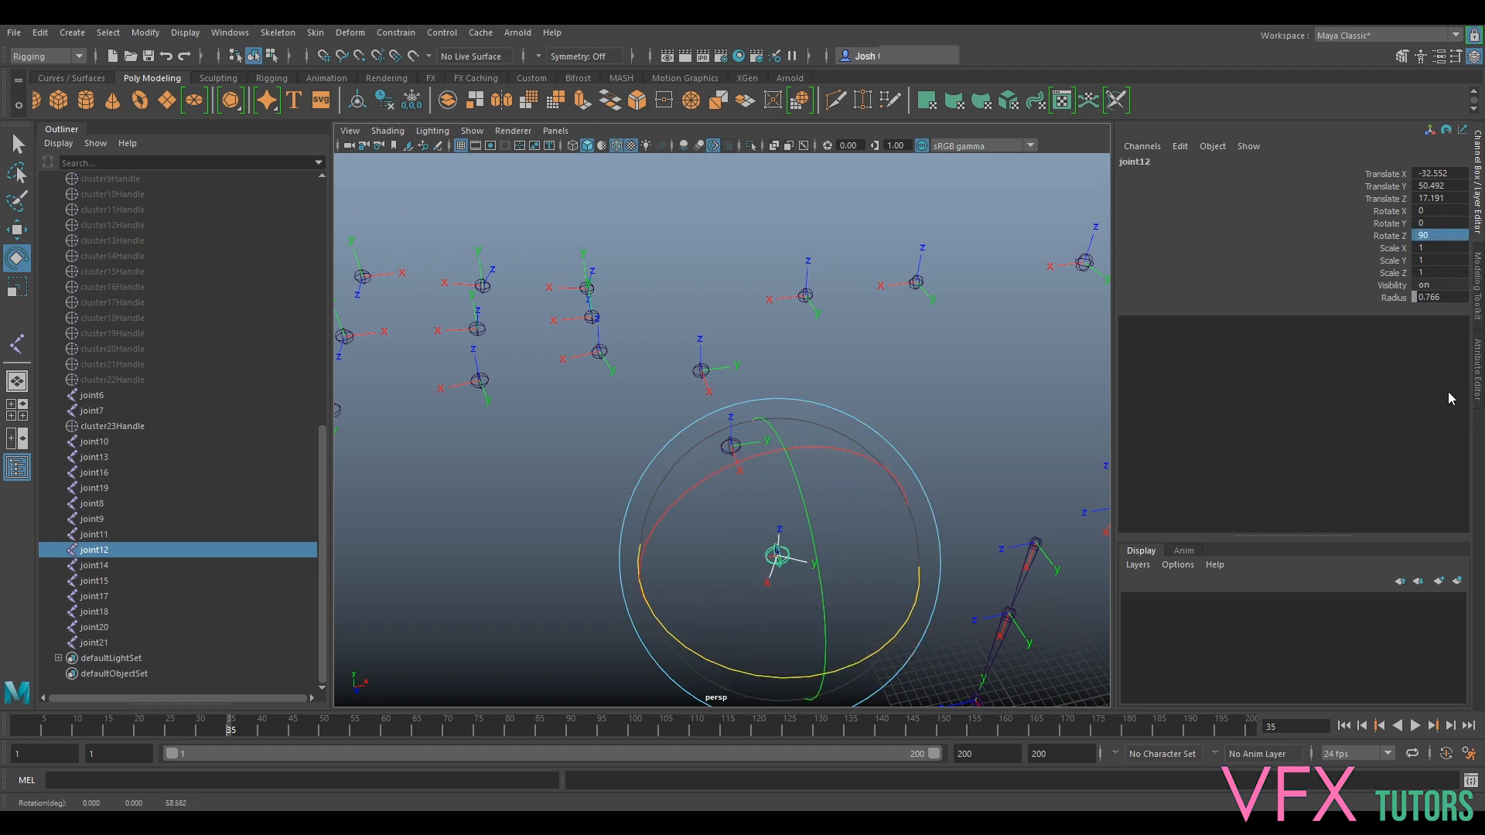
{"action": "left_click", "coordinate": [959, 387]}
Set the X rotation of joint16, the base joint of the next finger, to -90.
{"action": "left_click_drag", "start_coordinate": [689, 464], "coordinate": [777, 485], "text": "alt"}
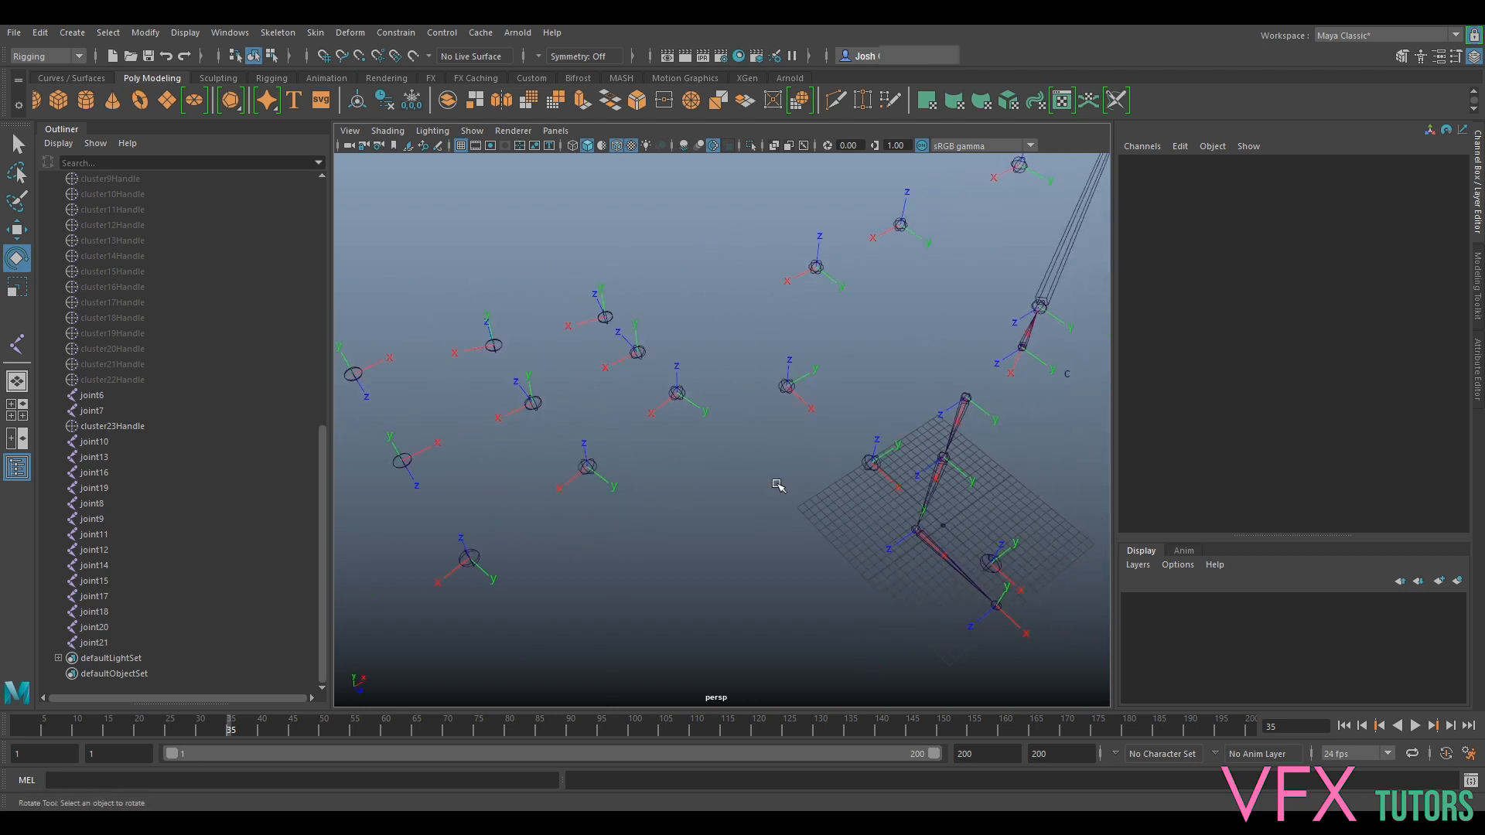
{"action": "left_click_drag", "start_coordinate": [704, 433], "coordinate": [803, 438], "text": "alt"}
{"action": "left_click", "coordinate": [696, 398]}
{"action": "left_click_drag", "start_coordinate": [781, 293], "coordinate": [594, 313]}
{"action": "double_click", "coordinate": [1440, 210]}
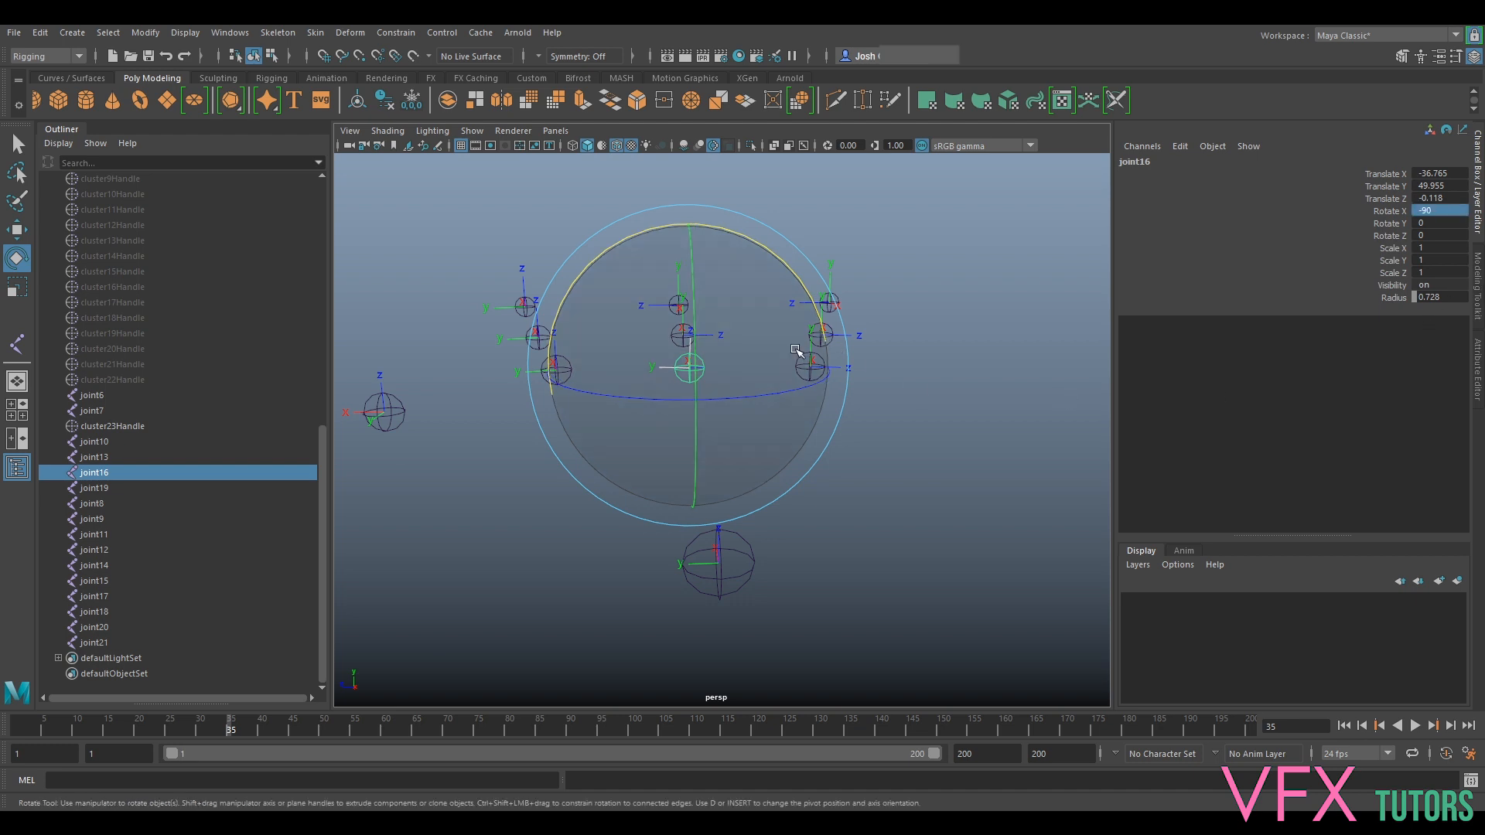
{"action": "left_click", "coordinate": [580, 570]}
Test rotating joint16 about 5 degrees around its Z axis, and undo the rotation.
{"action": "left_click_drag", "start_coordinate": [579, 570], "coordinate": [755, 448], "text": "alt"}
{"action": "left_click", "coordinate": [732, 467]}
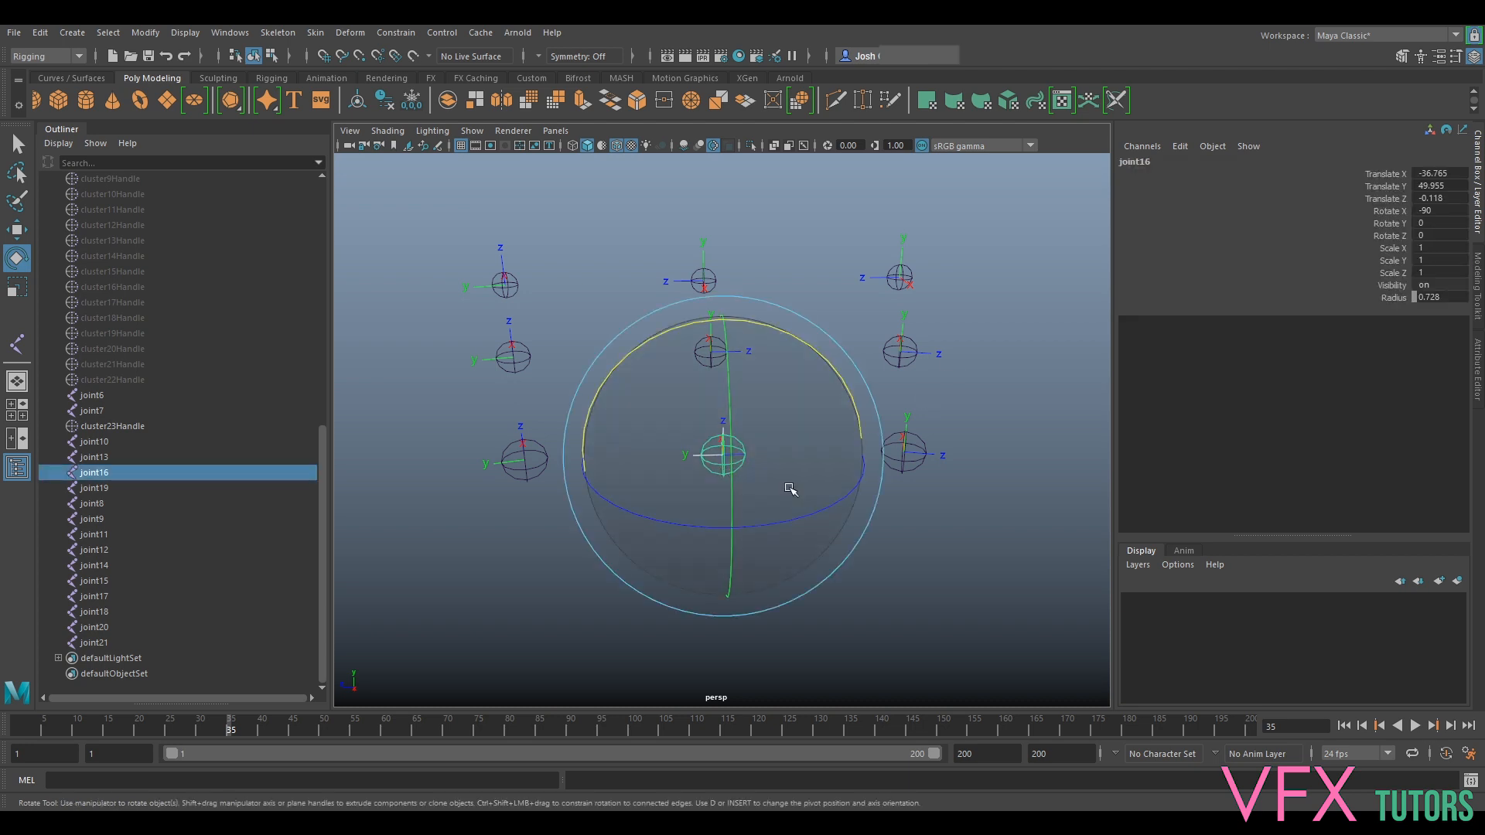
{"action": "left_click_drag", "start_coordinate": [773, 534], "coordinate": [782, 521]}
{"action": "key", "text": "ctrl+z"}
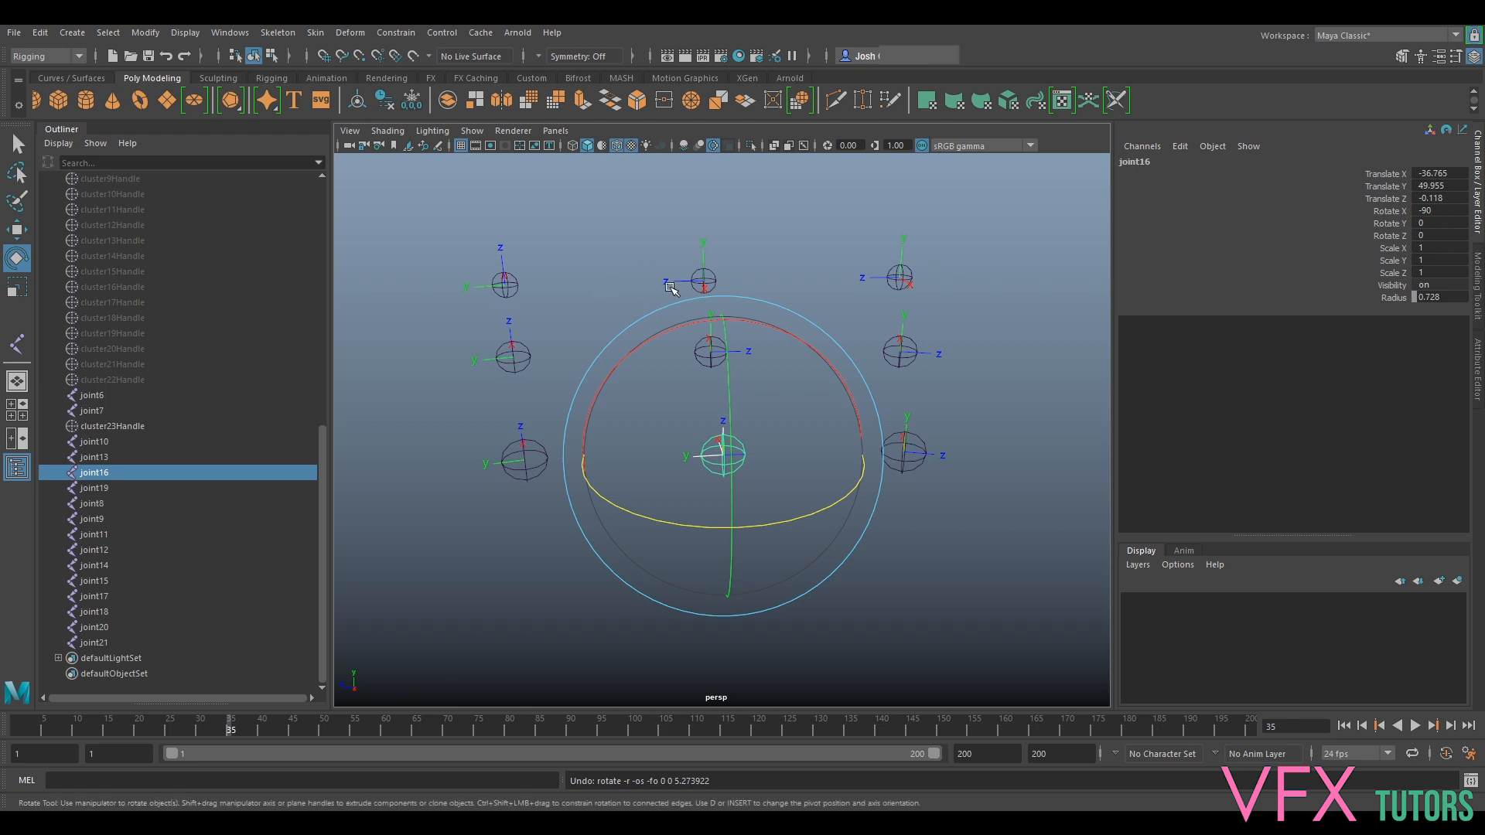
Open the aim constraint options with joint16 and the fingertip joint18 selected.
{"action": "left_click", "coordinate": [719, 271], "text": "shift"}
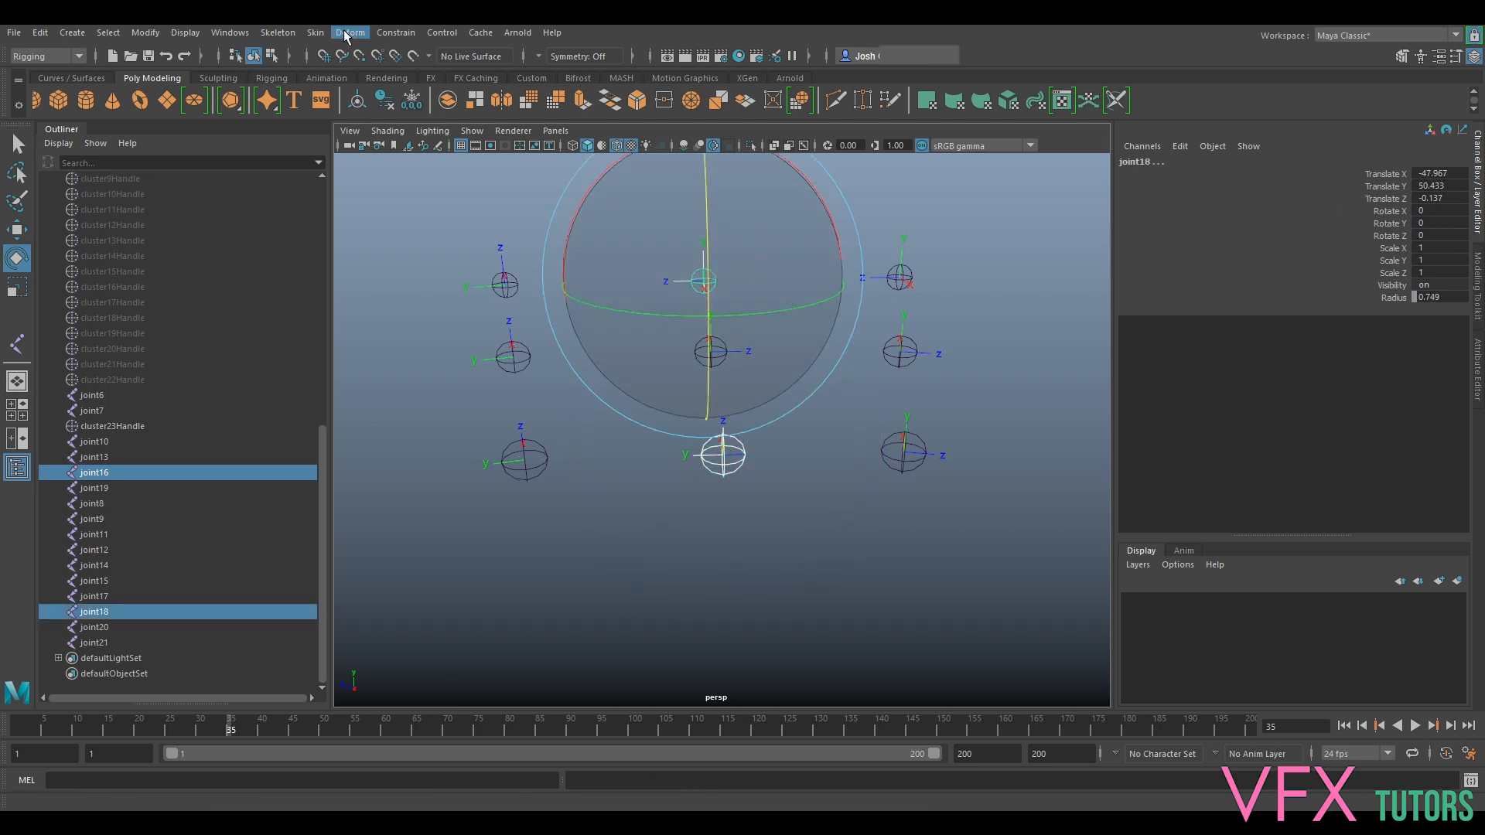
{"action": "left_click", "coordinate": [395, 33]}
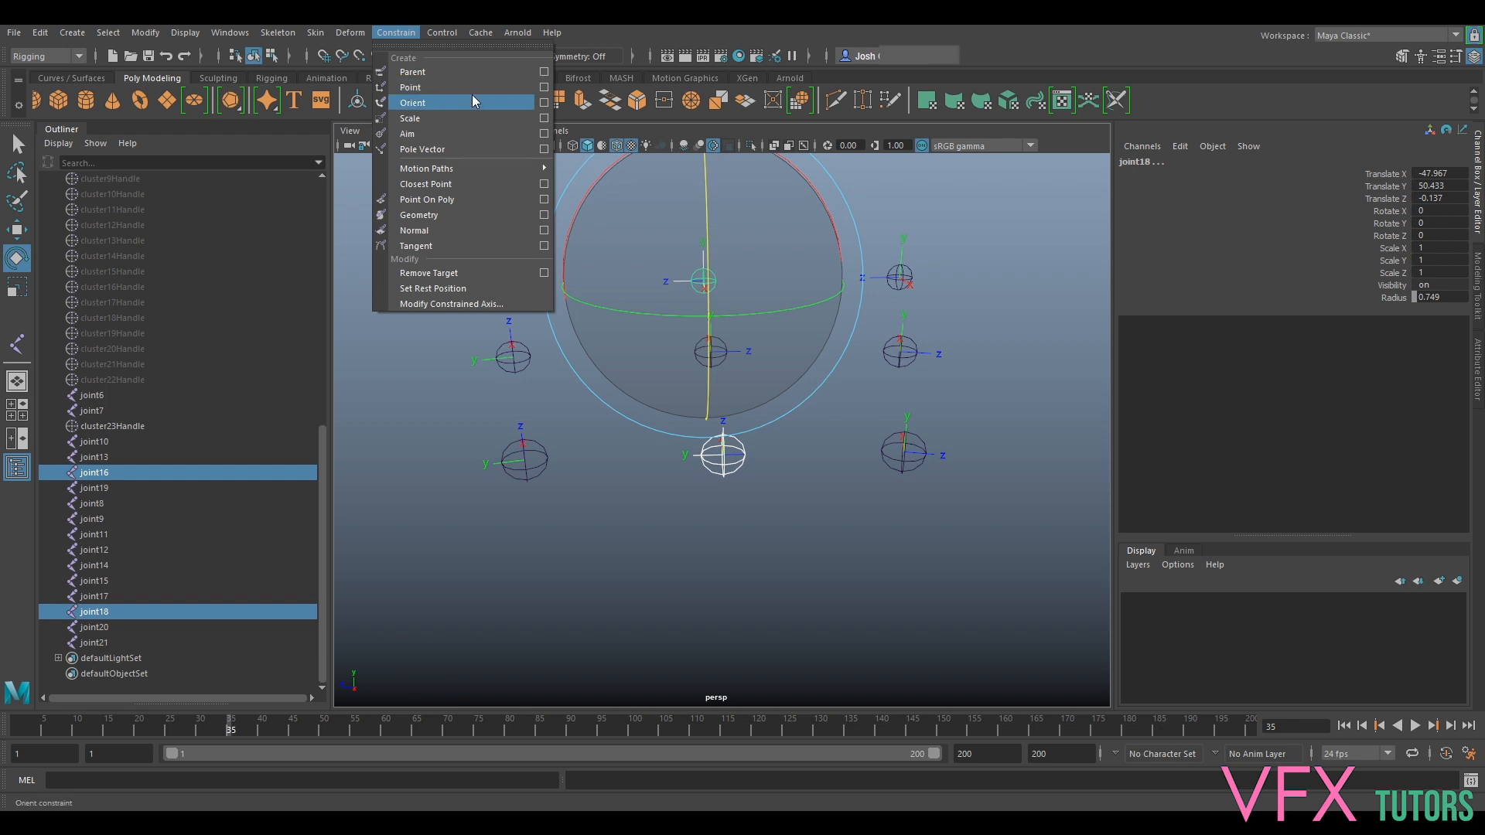
{"action": "left_click", "coordinate": [544, 133]}
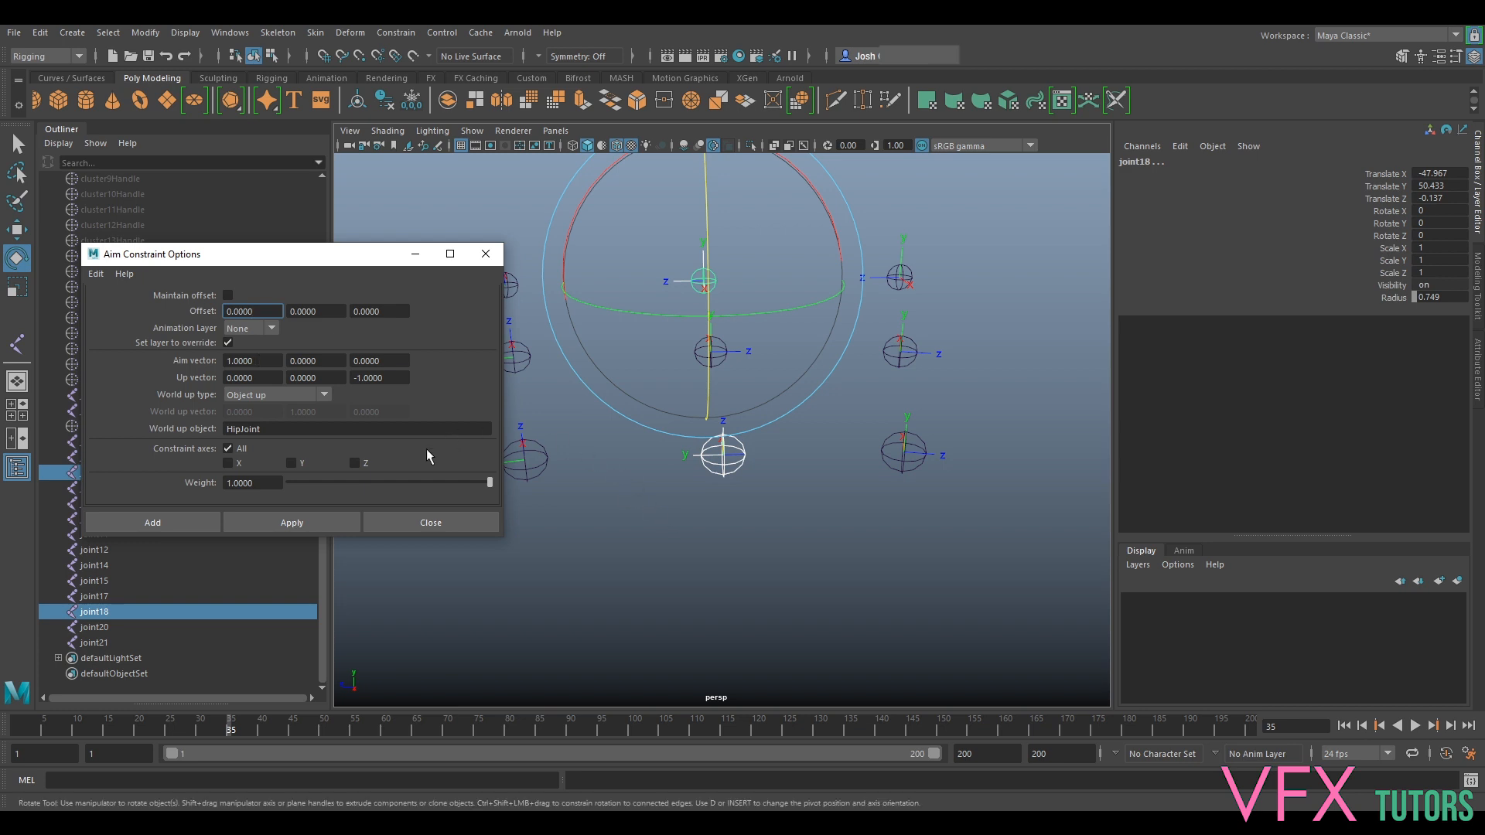
Change the aim vector's X component to 0, and restore the aim vector to 1, 0, 0.
{"action": "left_click", "coordinate": [261, 361]}
{"action": "type", "text": "0"}
{"action": "key", "text": "Tab"}
{"action": "key", "text": "Tab"}
{"action": "key", "text": "Return"}
{"action": "left_click_drag", "start_coordinate": [744, 501], "coordinate": [804, 503], "text": "alt"}
{"action": "left_click_drag", "start_coordinate": [263, 361], "coordinate": [23, 383]}
{"action": "type", "text": "1"}
{"action": "key", "text": "Return"}
{"action": "left_click_drag", "start_coordinate": [404, 362], "coordinate": [354, 362]}
{"action": "type", "text": "0"}
{"action": "key", "text": "Return"}
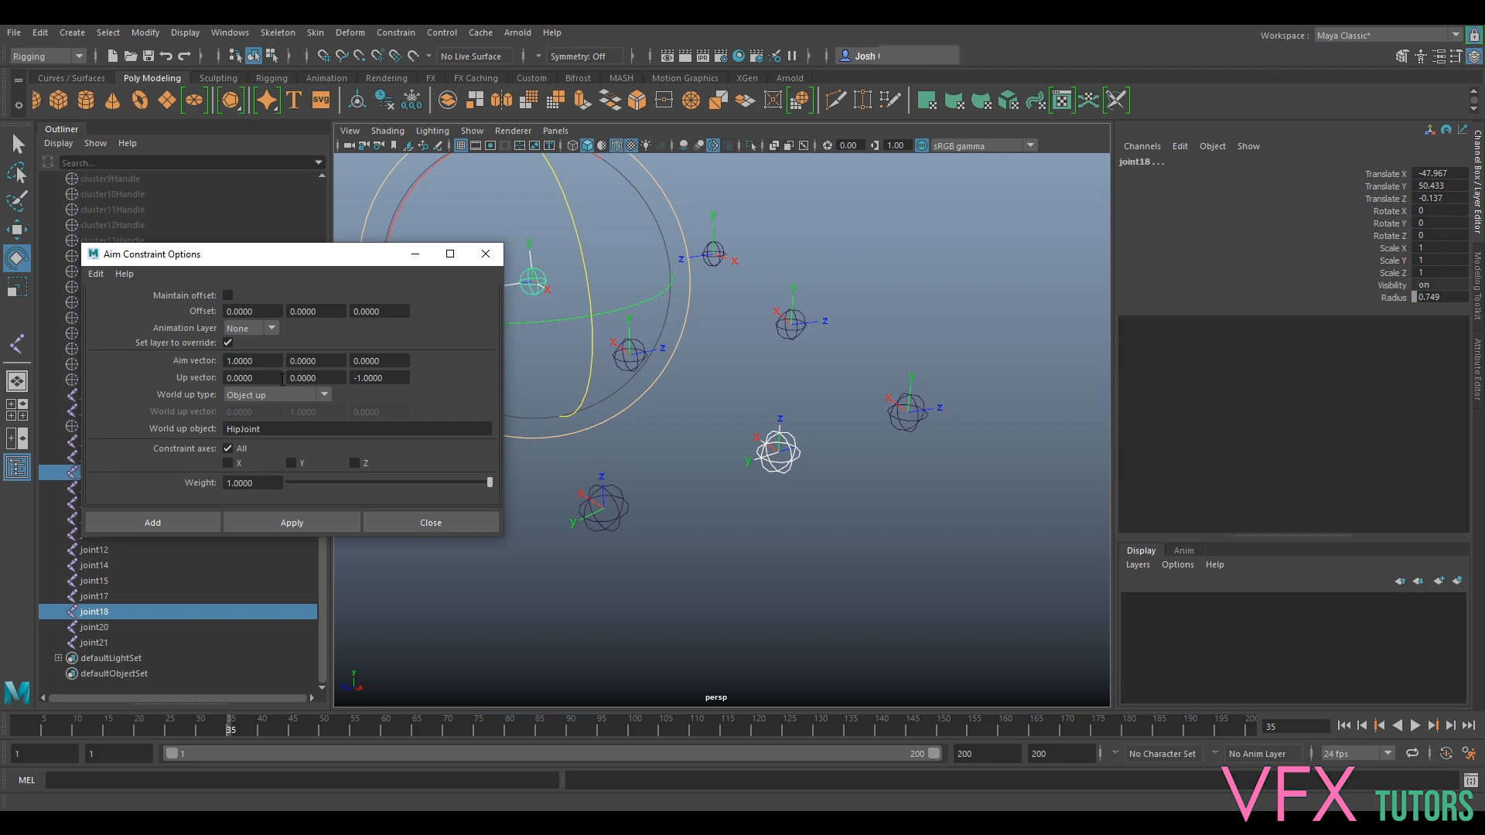
Try an aim constraint on joint18 with joint16 as the target, and undo it.
{"action": "left_click", "coordinate": [305, 526]}
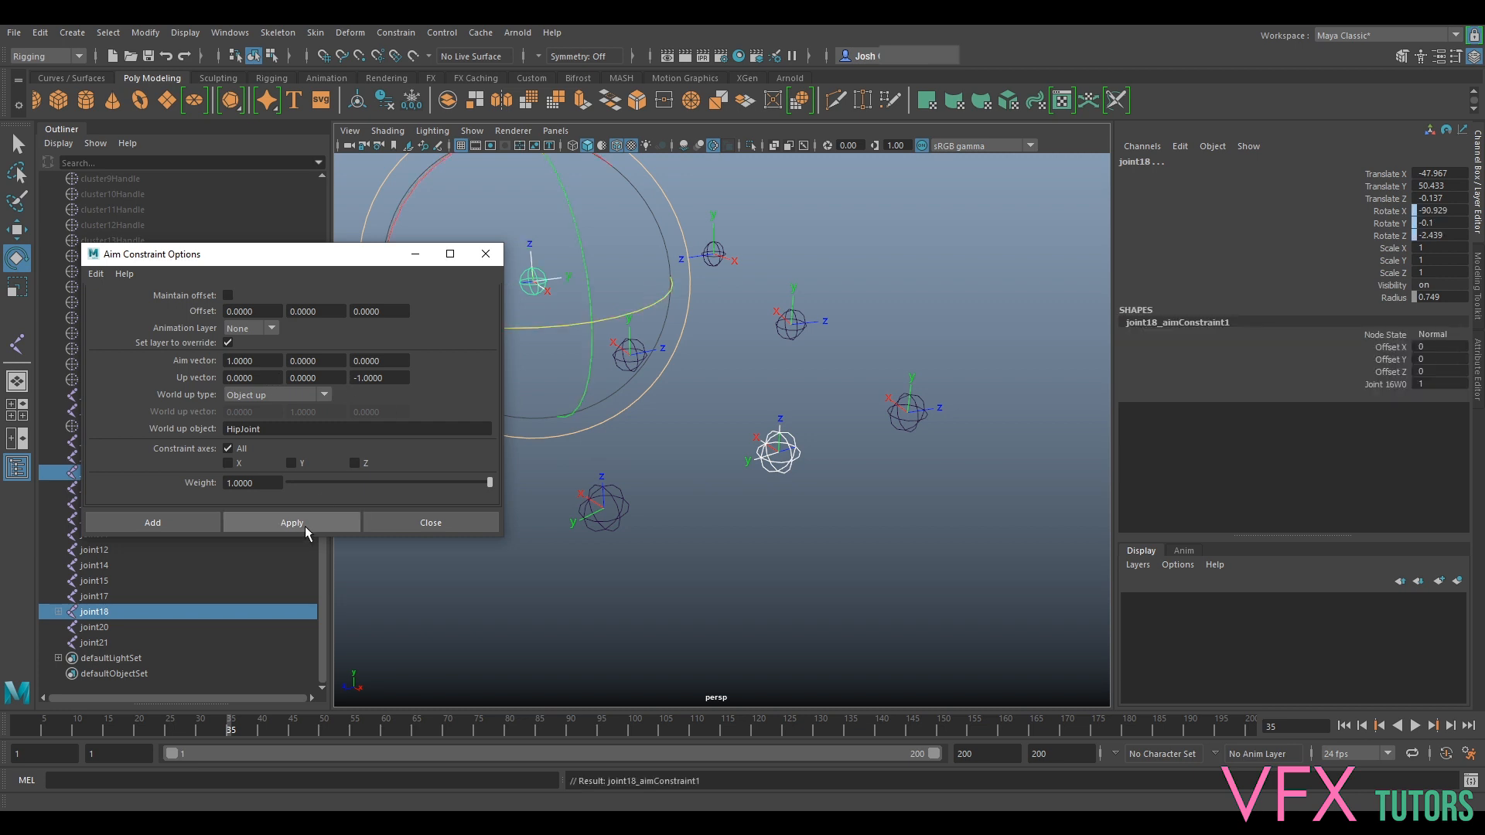
{"action": "key", "text": "ctrl+z"}
{"action": "key", "text": "ctrl+z"}
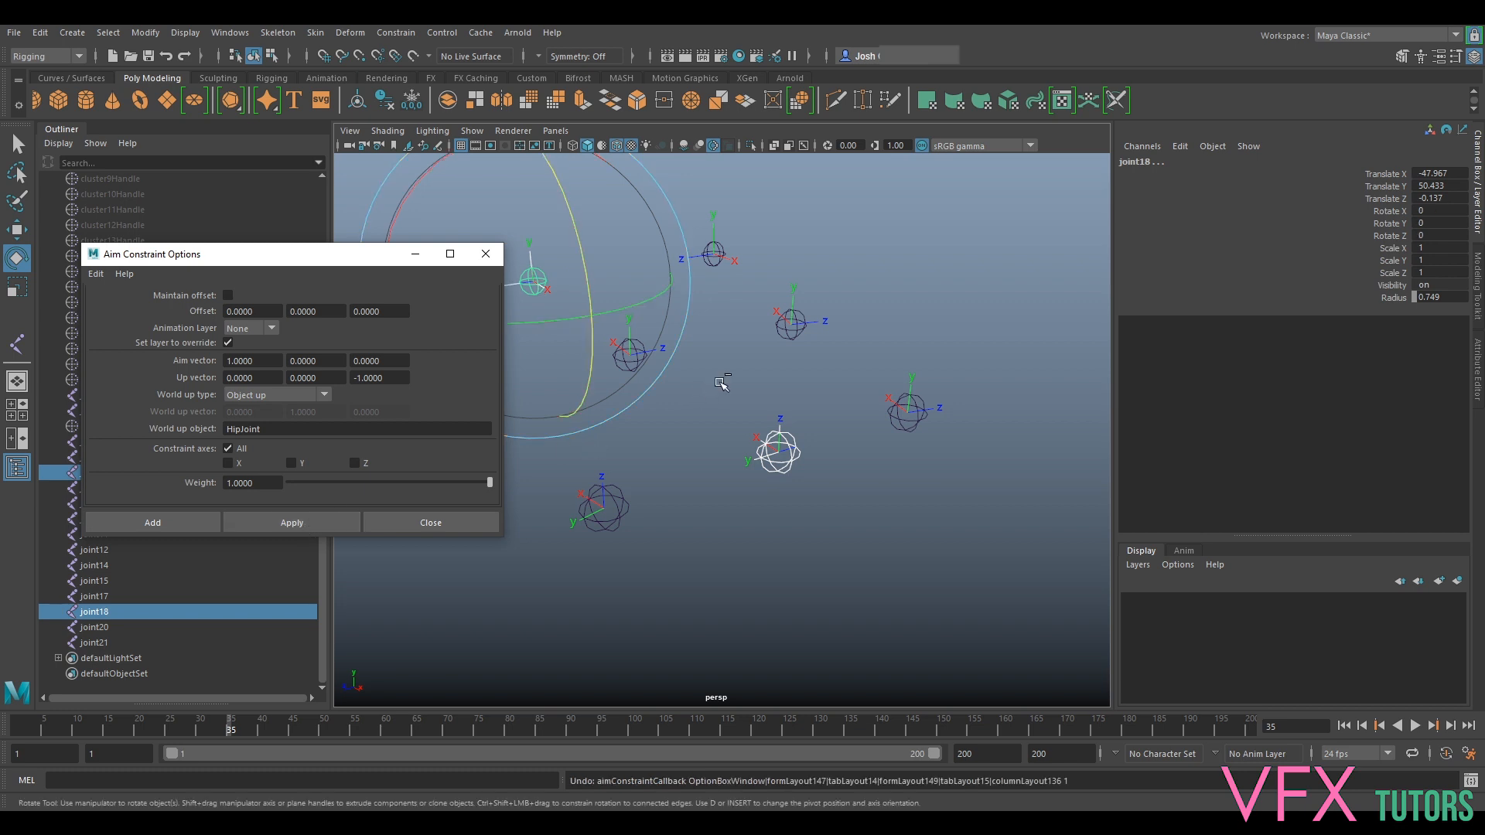
Aim joint16 at joint18 with an aim constraint that has joint18 as the target, and delete that constraint.
{"action": "left_click", "coordinate": [636, 242]}
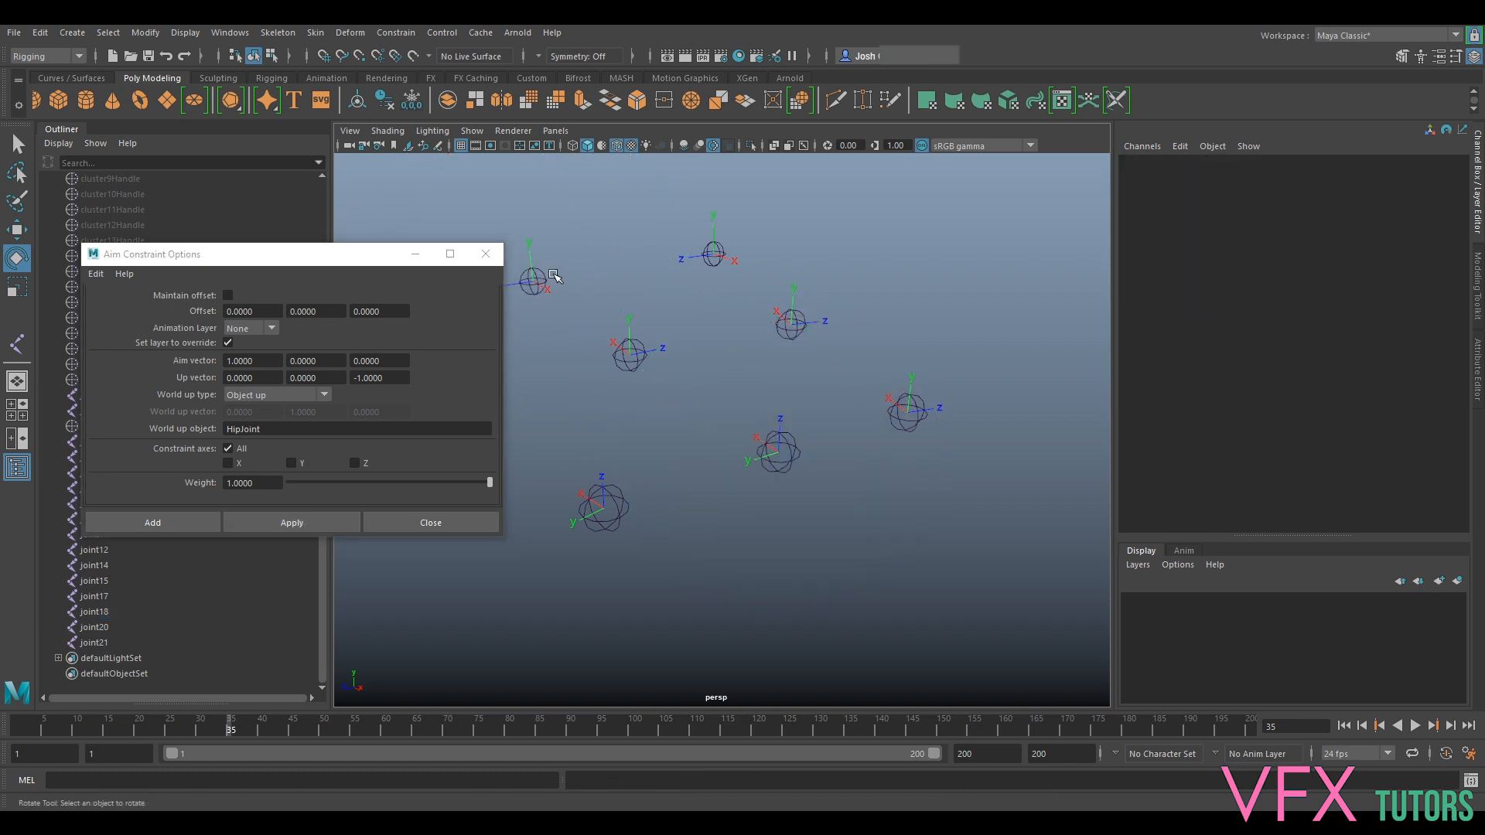
{"action": "left_click", "coordinate": [543, 276]}
{"action": "left_click", "coordinate": [793, 469], "text": "shift"}
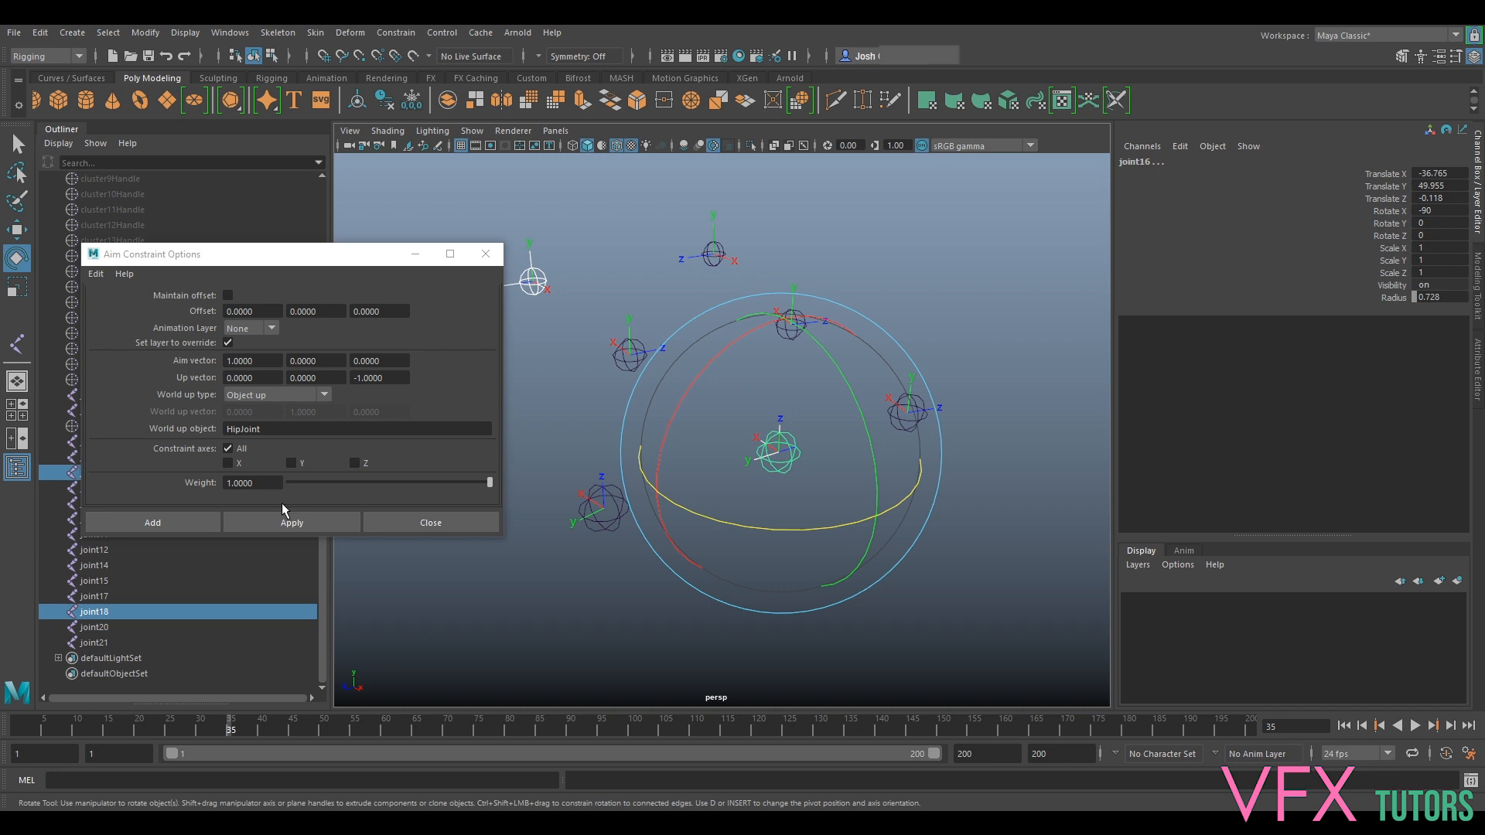
{"action": "left_click", "coordinate": [292, 523]}
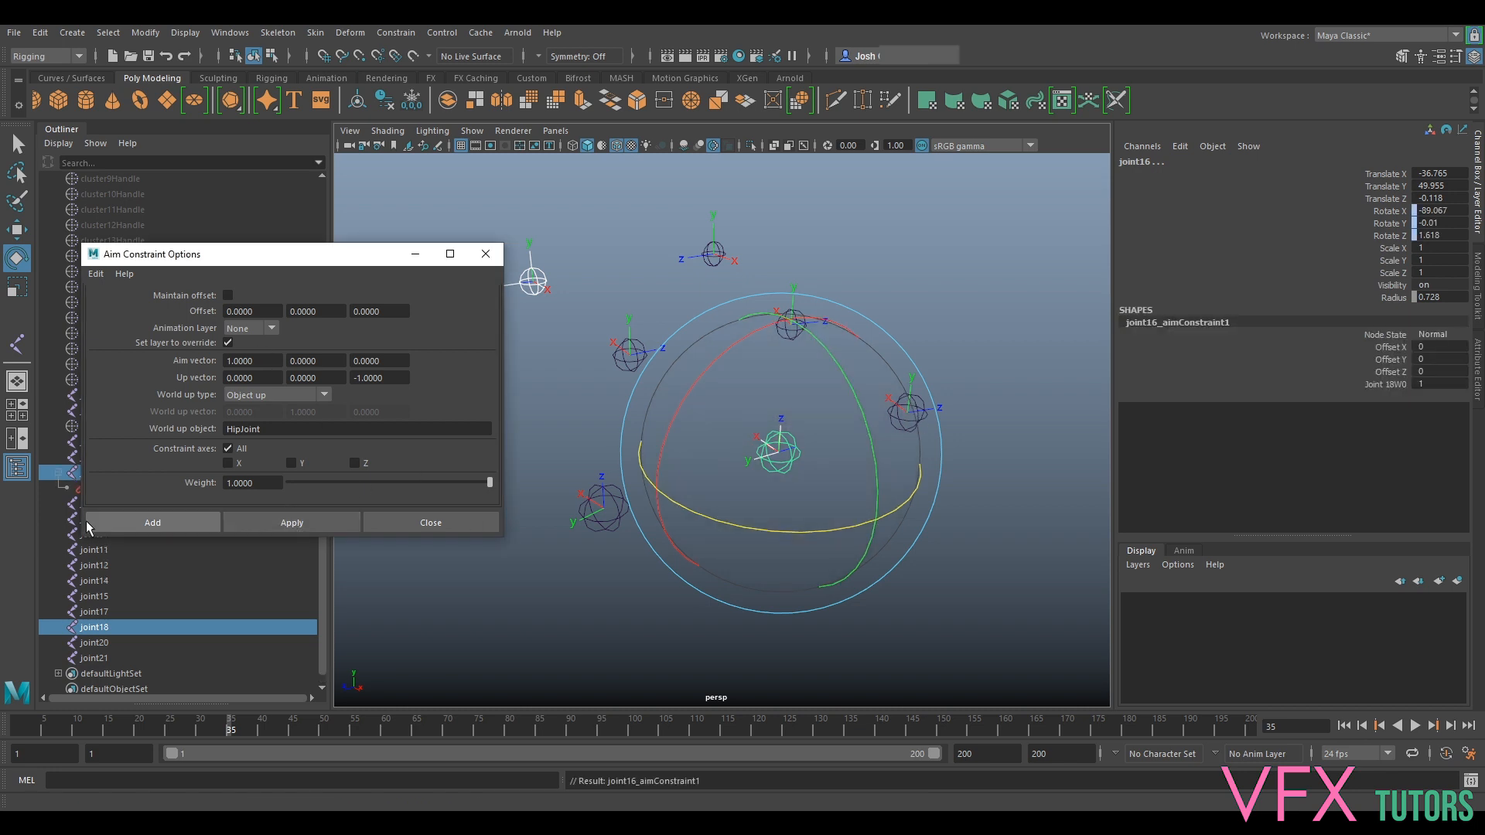
{"action": "left_click_drag", "start_coordinate": [277, 261], "coordinate": [343, 184]}
{"action": "left_click", "coordinate": [143, 488]}
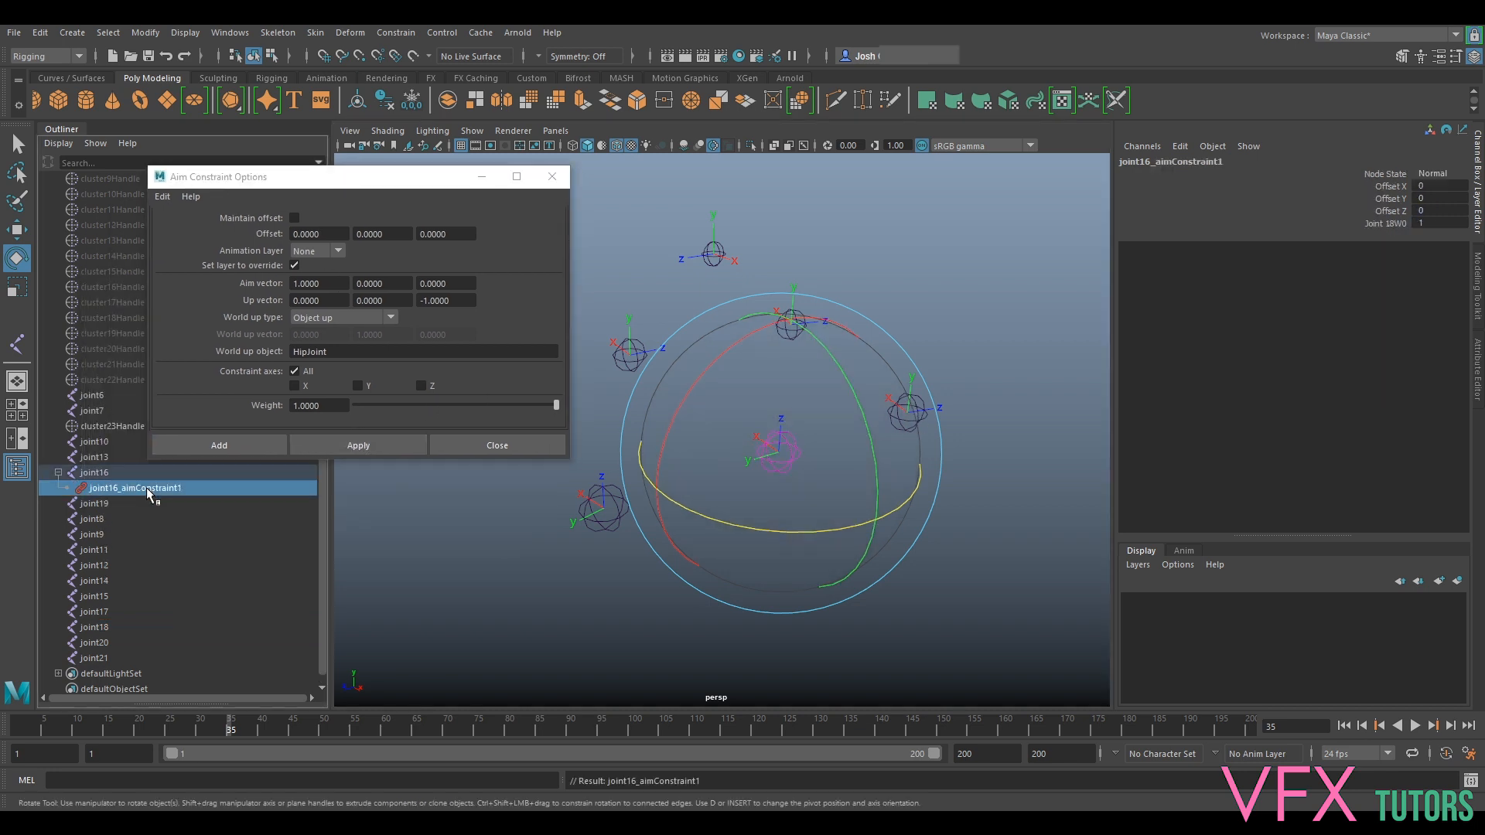
{"action": "key", "text": "Delete"}
Match joint17's orientation to joint16 with an orient constraint, and delete that constraint.
{"action": "scroll", "coordinate": [812, 417], "scroll_direction": "down", "scroll_amount": 5}
{"action": "mouse_move", "coordinate": [808, 415]}
{"action": "left_mouse_down", "text": "alt"}
{"action": "mouse_move", "coordinate": [789, 402]}
{"action": "mouse_move", "coordinate": [856, 444]}
{"action": "mouse_move", "coordinate": [807, 427]}
{"action": "left_mouse_up", "text": "alt"}
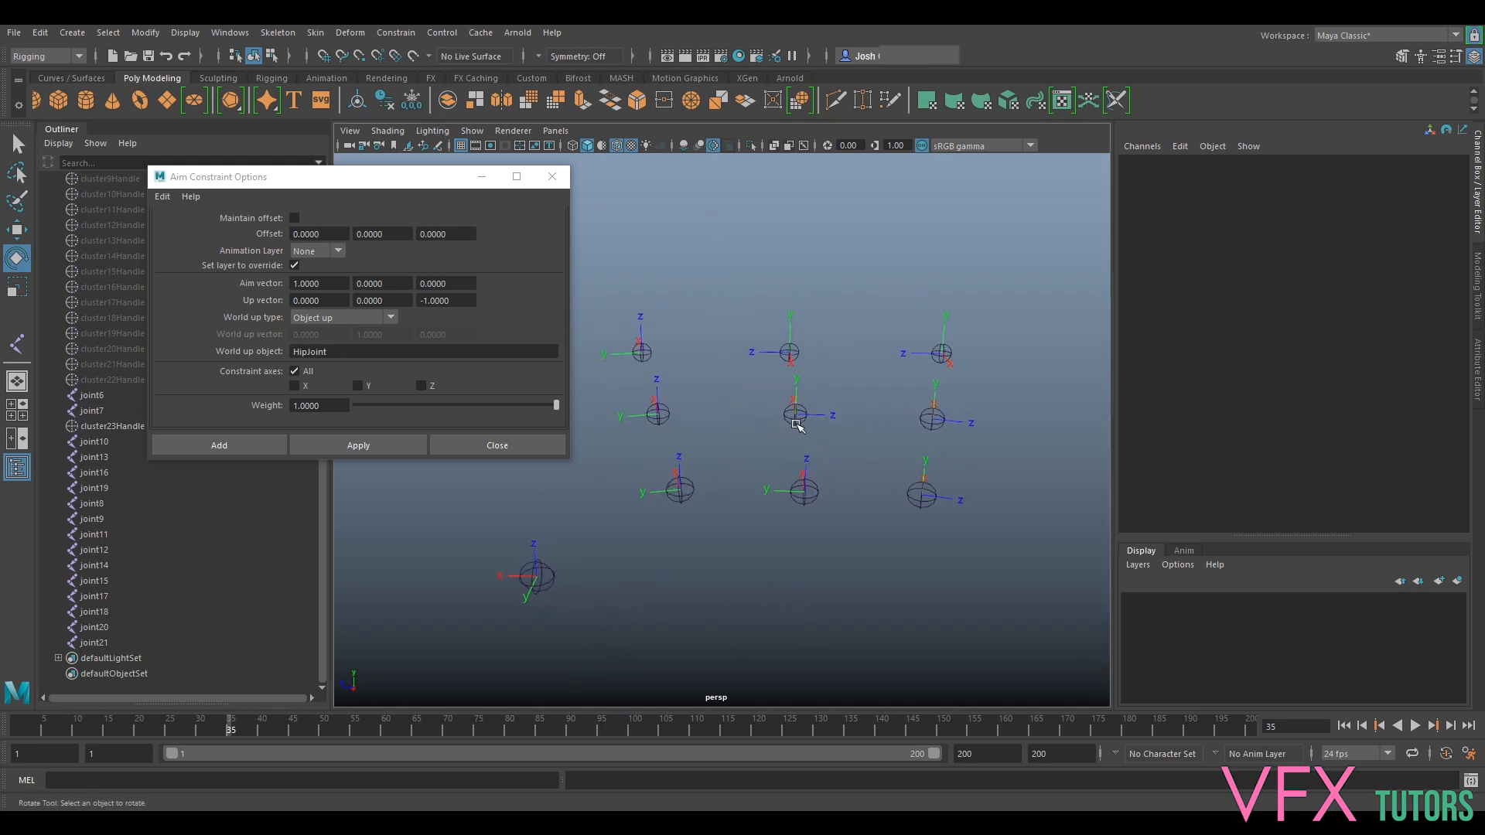
{"action": "left_click", "coordinate": [804, 493]}
{"action": "key", "text": "w"}
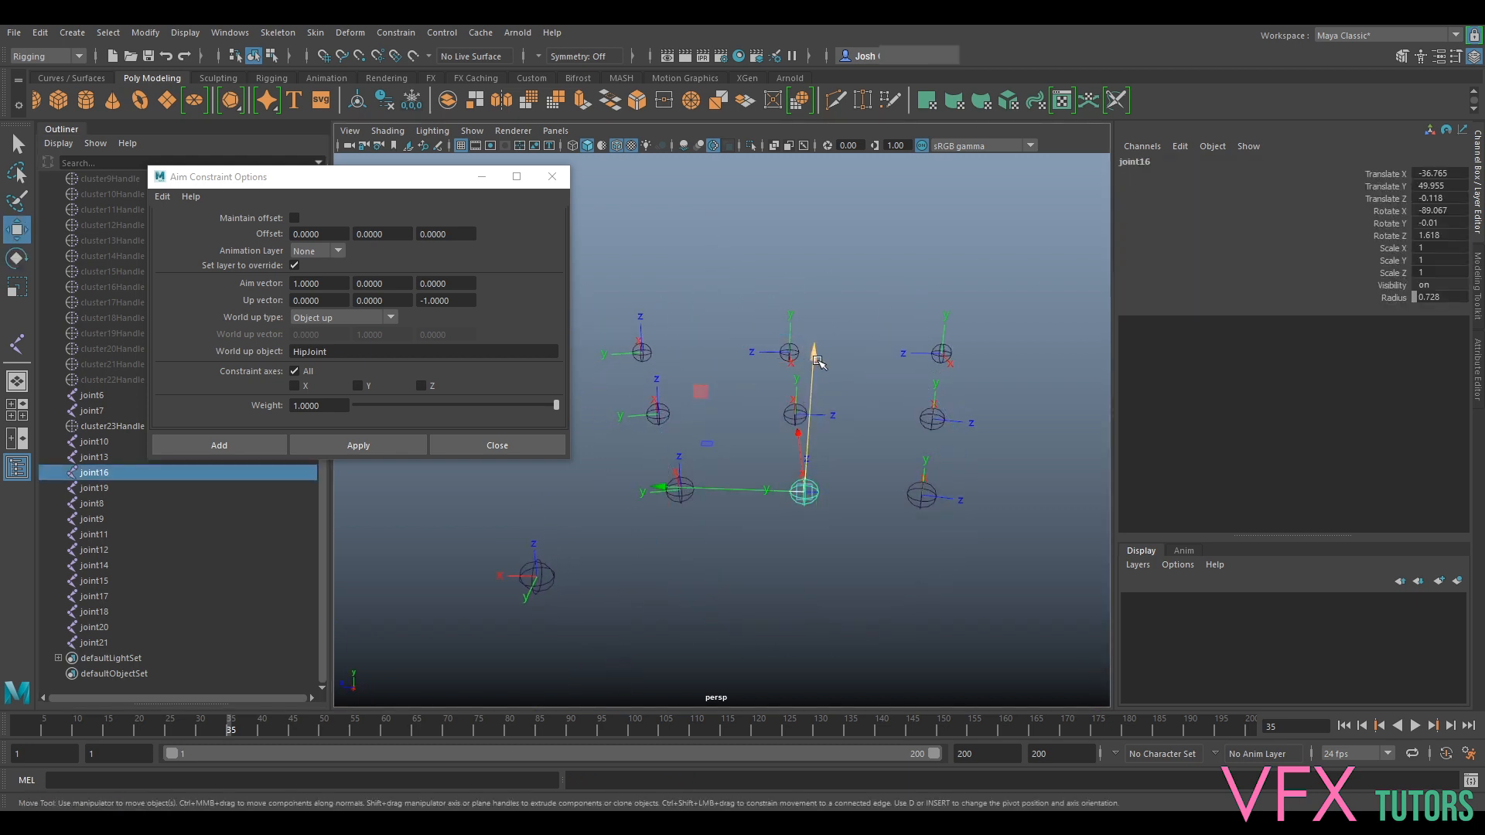
{"action": "left_click", "coordinate": [793, 417], "text": "shift"}
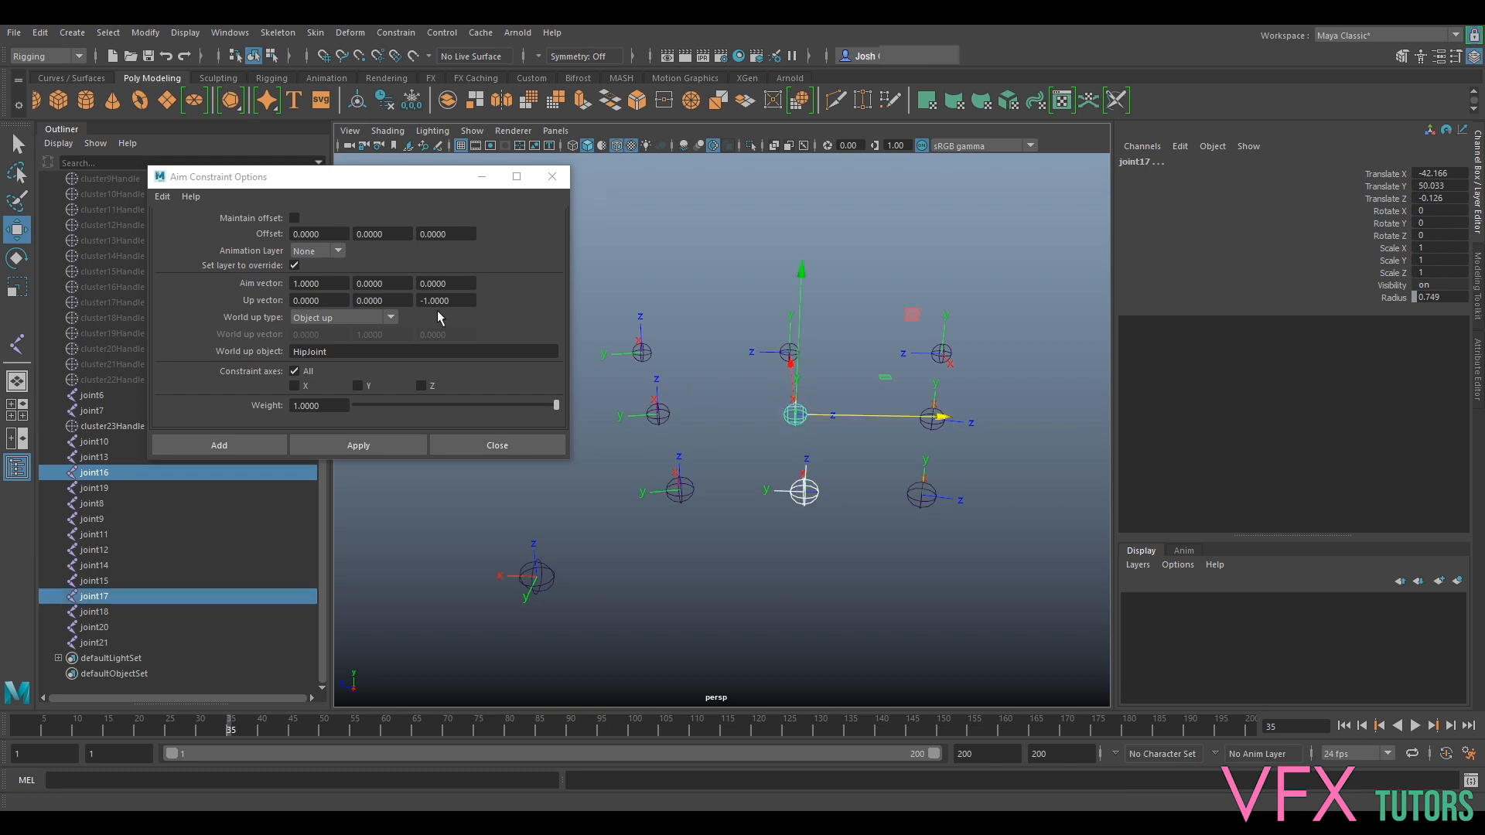
{"action": "left_click", "coordinate": [396, 33]}
{"action": "left_click", "coordinate": [443, 104]}
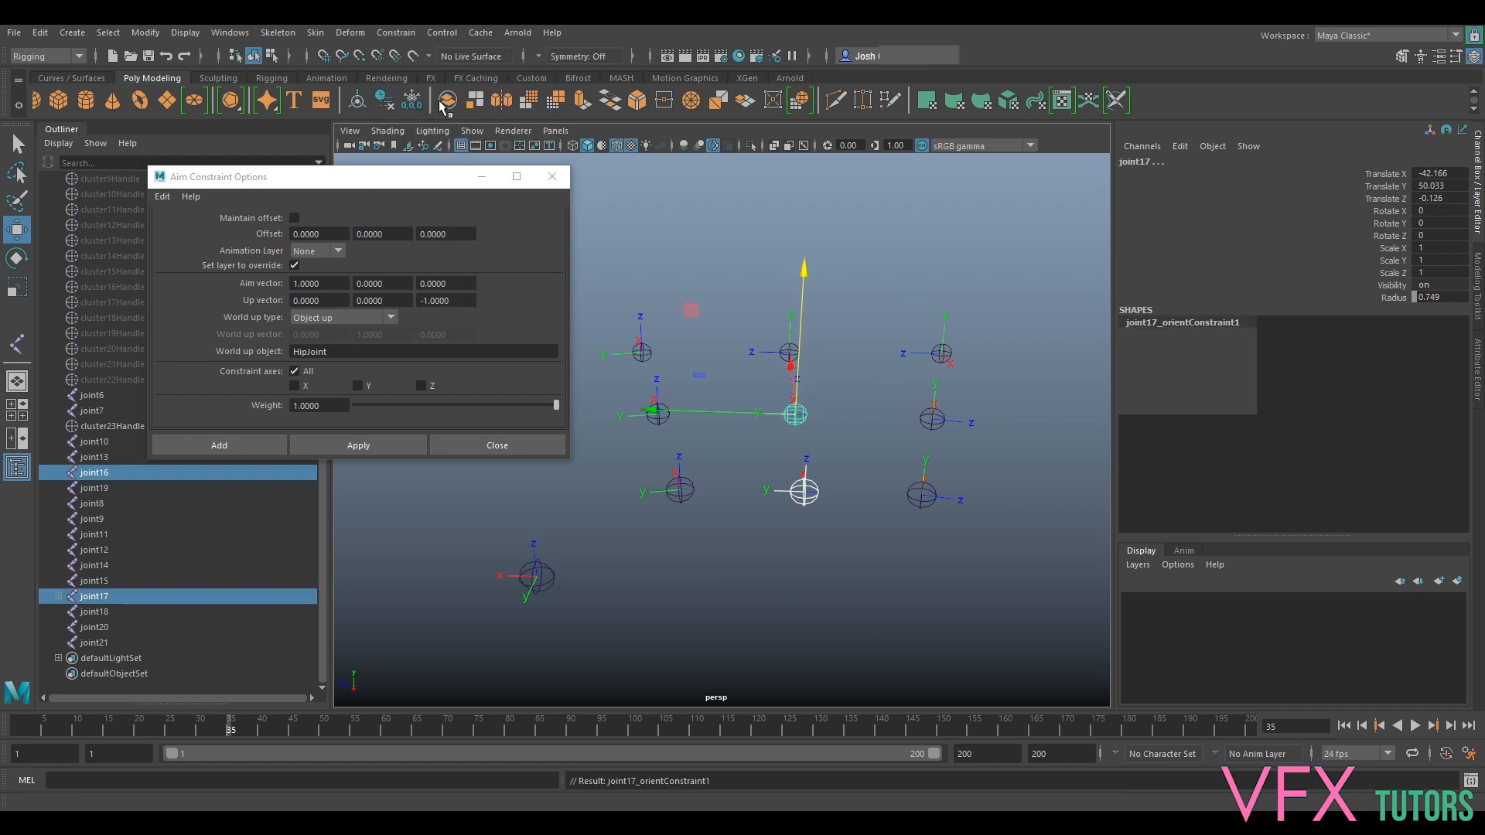
{"action": "left_click_drag", "start_coordinate": [753, 246], "coordinate": [735, 302], "text": "alt"}
{"action": "left_click", "coordinate": [58, 596]}
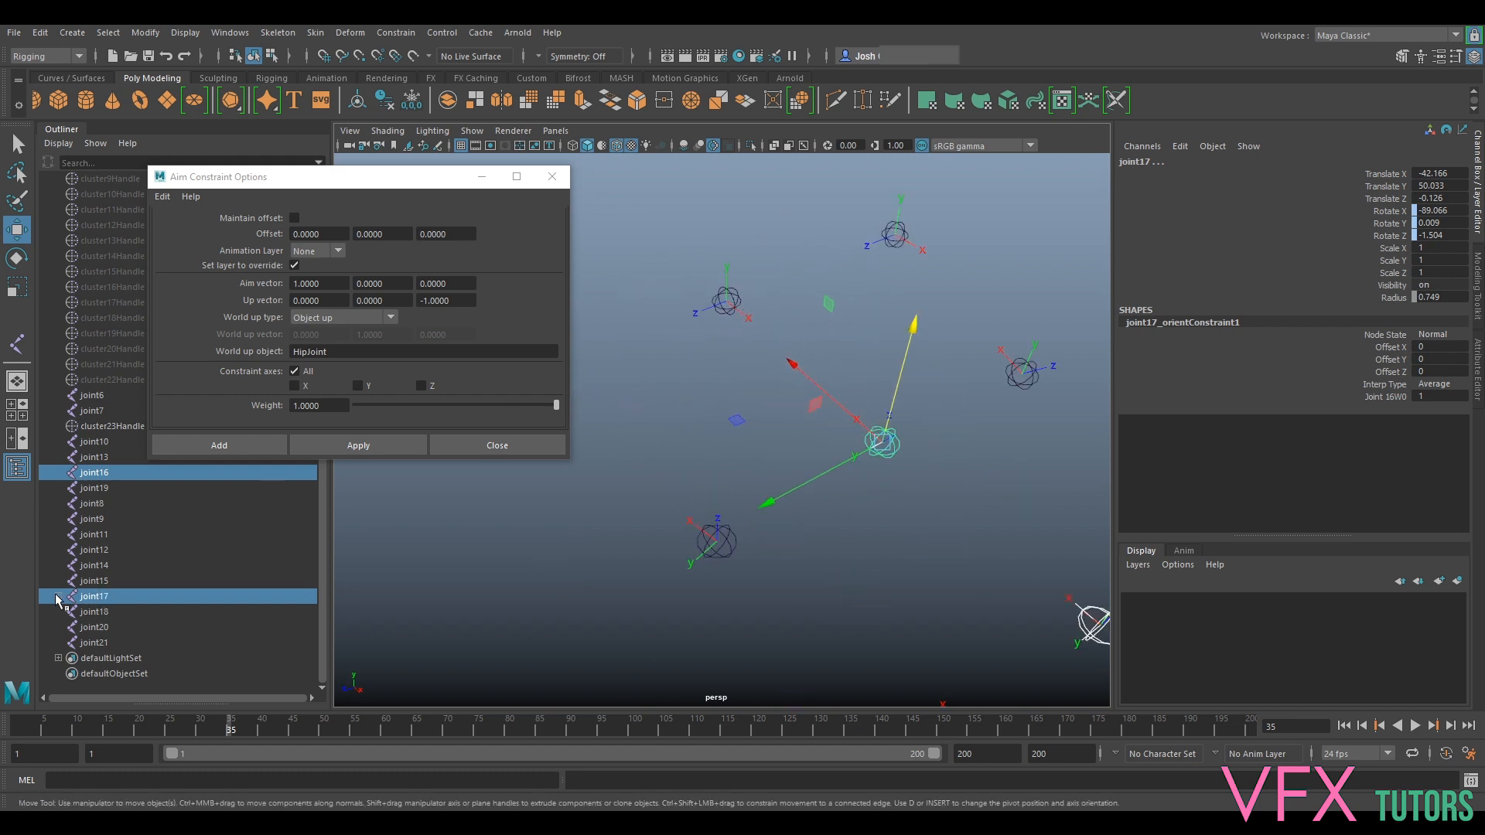
{"action": "left_click", "coordinate": [115, 613]}
{"action": "key", "text": "Delete"}
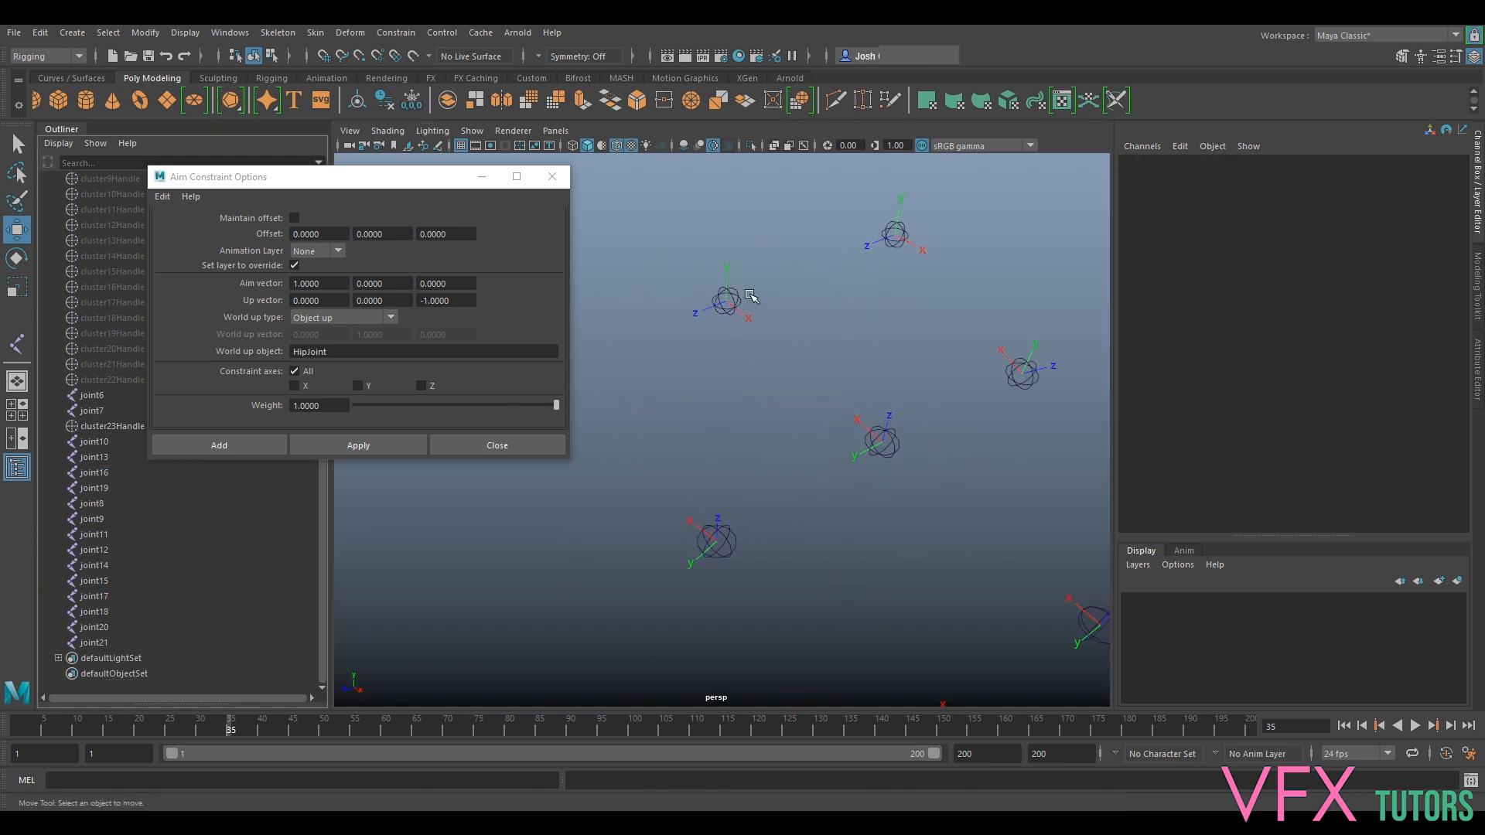
Try an aim constraint on joint17 with joint18 as the target, and undo it.
{"action": "left_click", "coordinate": [728, 301]}
{"action": "left_click", "coordinate": [881, 442], "text": "shift"}
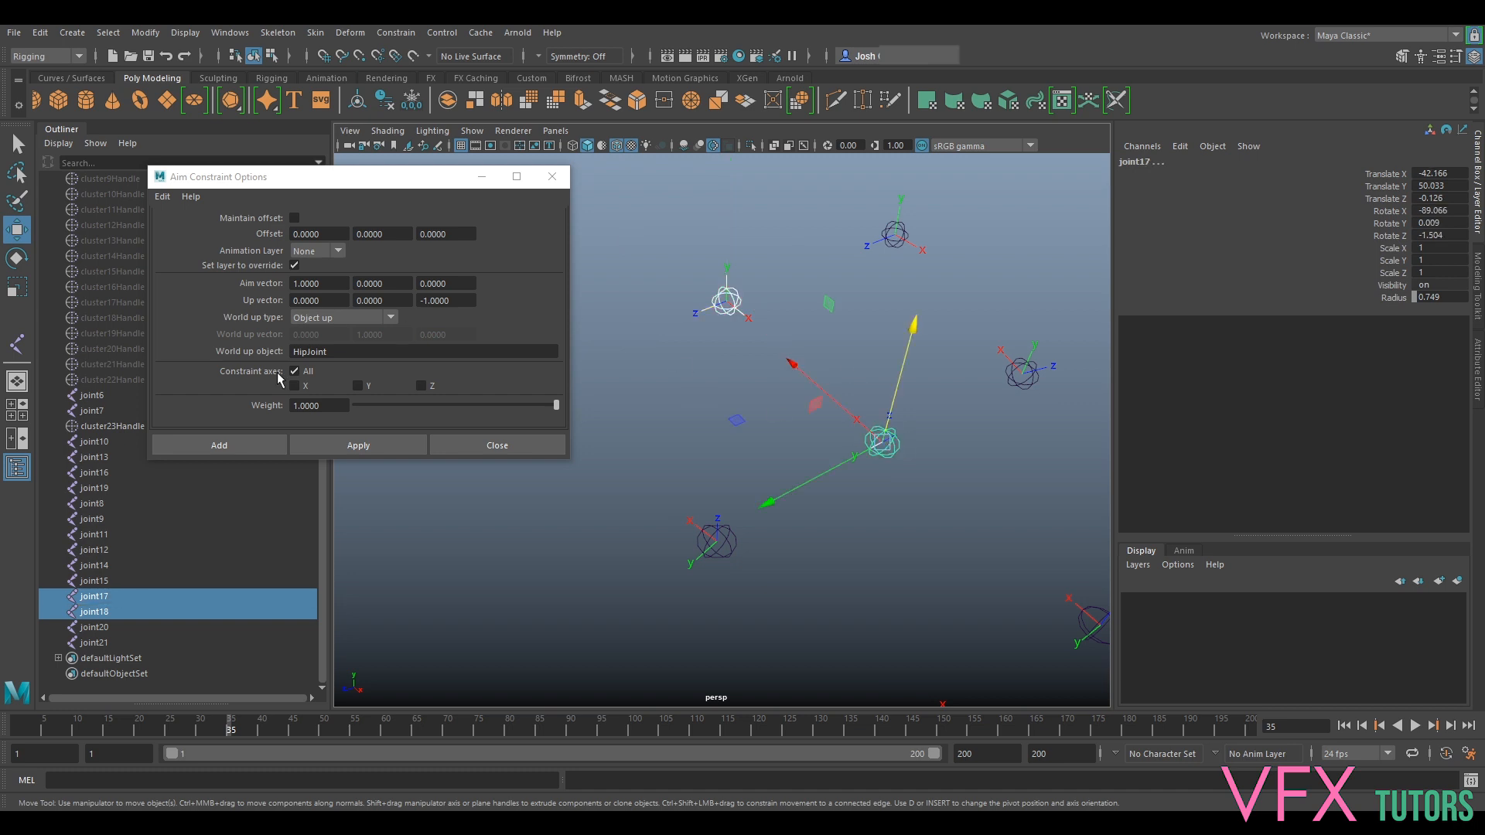
{"action": "left_click", "coordinate": [360, 447]}
{"action": "key", "text": "ctrl+z"}
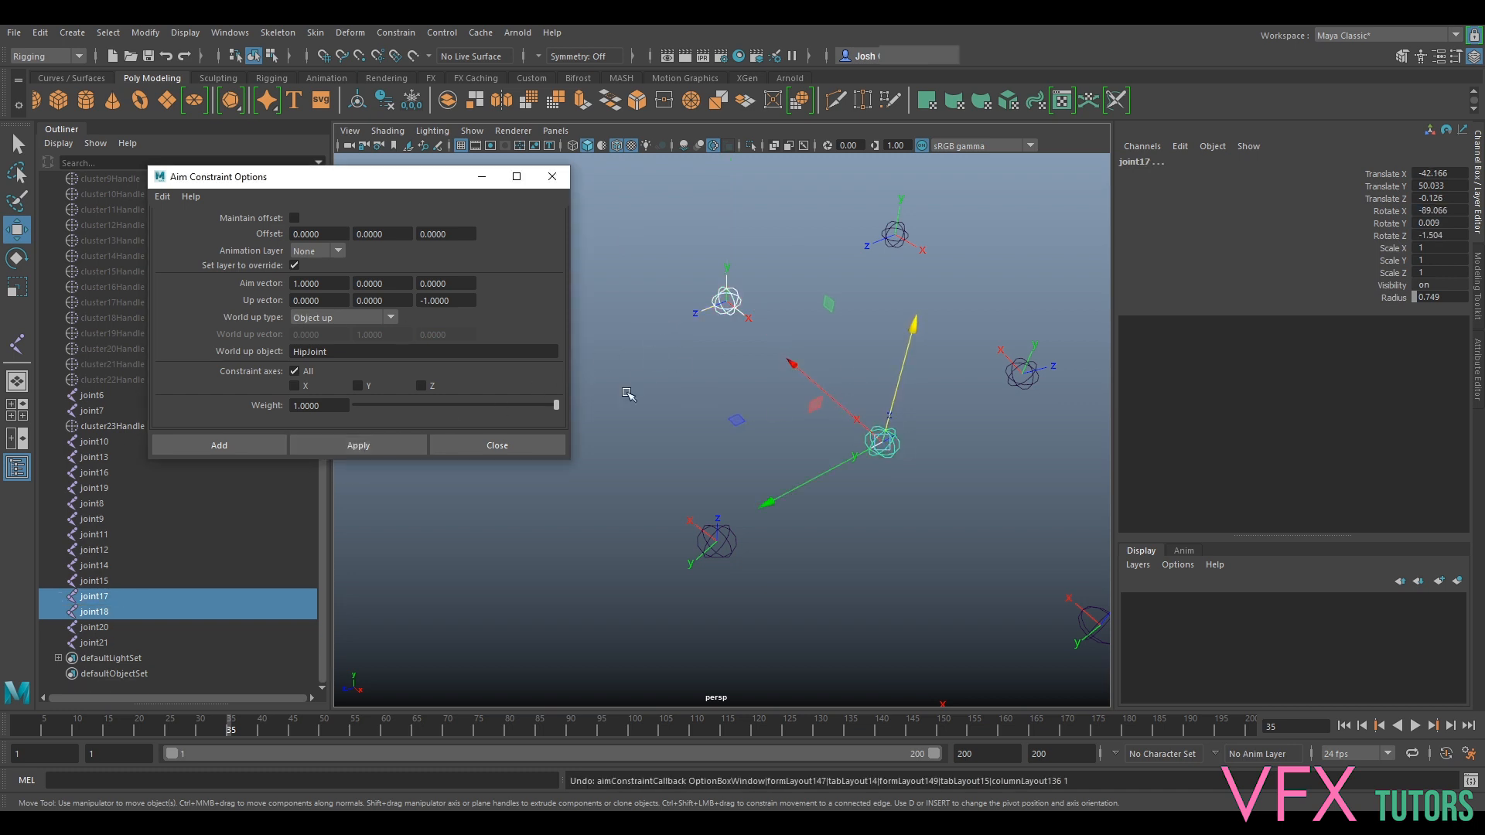
Try an orient constraint on joint17 driven by joint18, and undo it.
{"action": "left_click", "coordinate": [396, 32]}
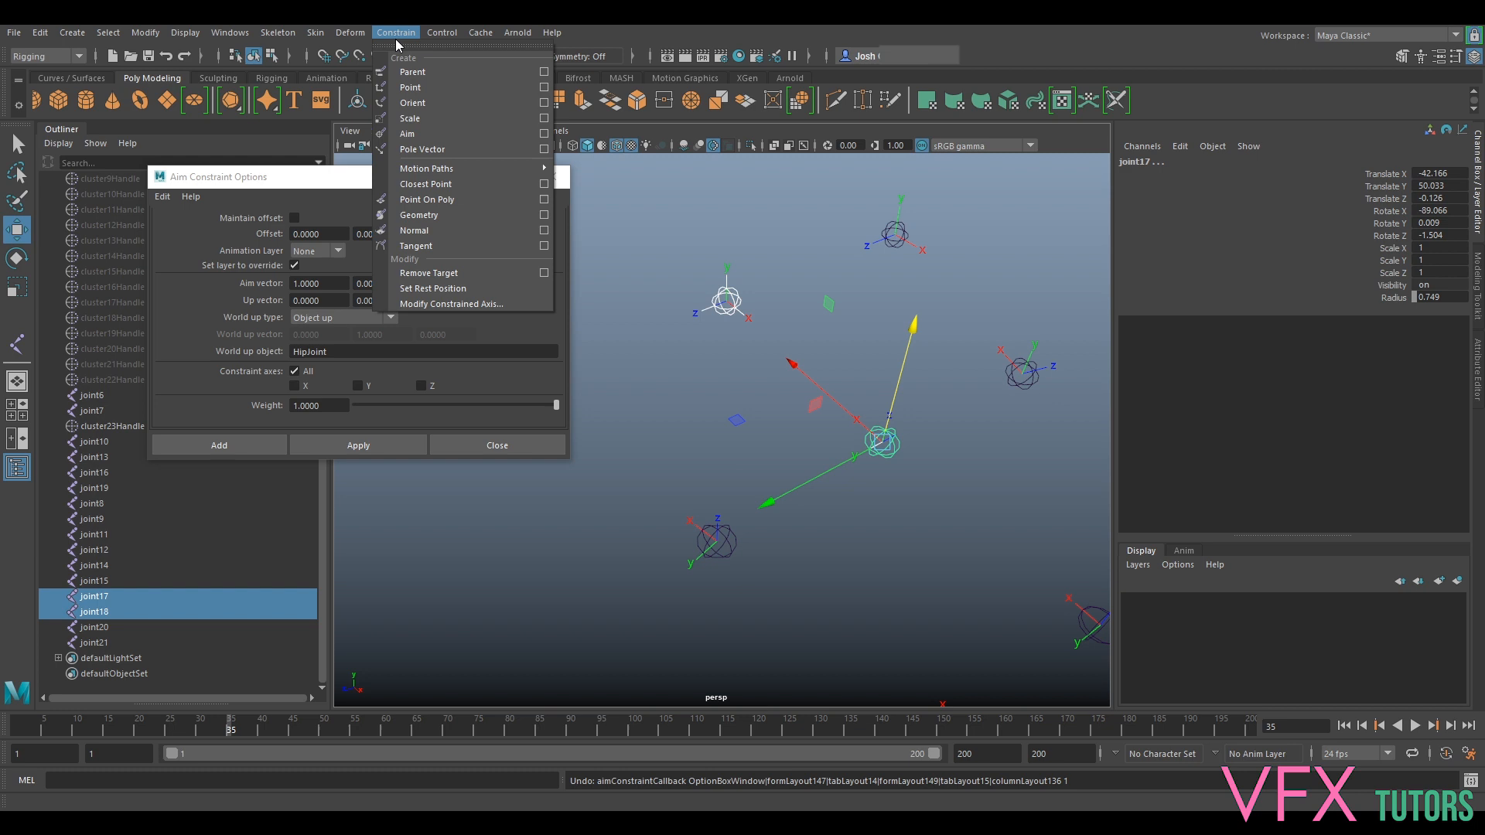
{"action": "left_click", "coordinate": [412, 102]}
{"action": "key", "text": "ctrl+z"}
{"action": "key", "text": "ctrl+z"}
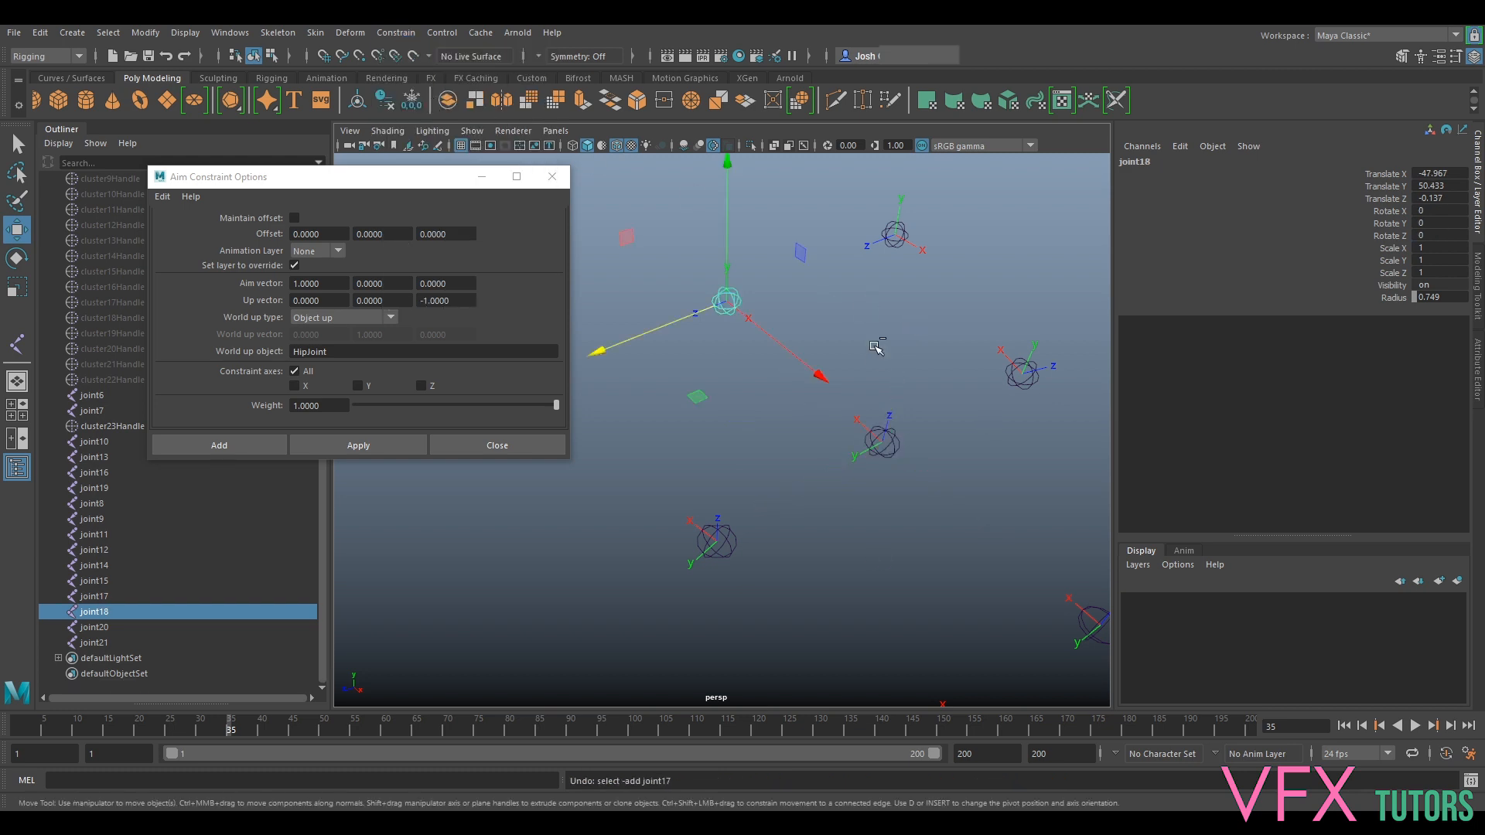
Match joint18's orientation to joint17 with an orient constraint.
{"action": "left_click", "coordinate": [880, 379]}
{"action": "left_click", "coordinate": [884, 447]}
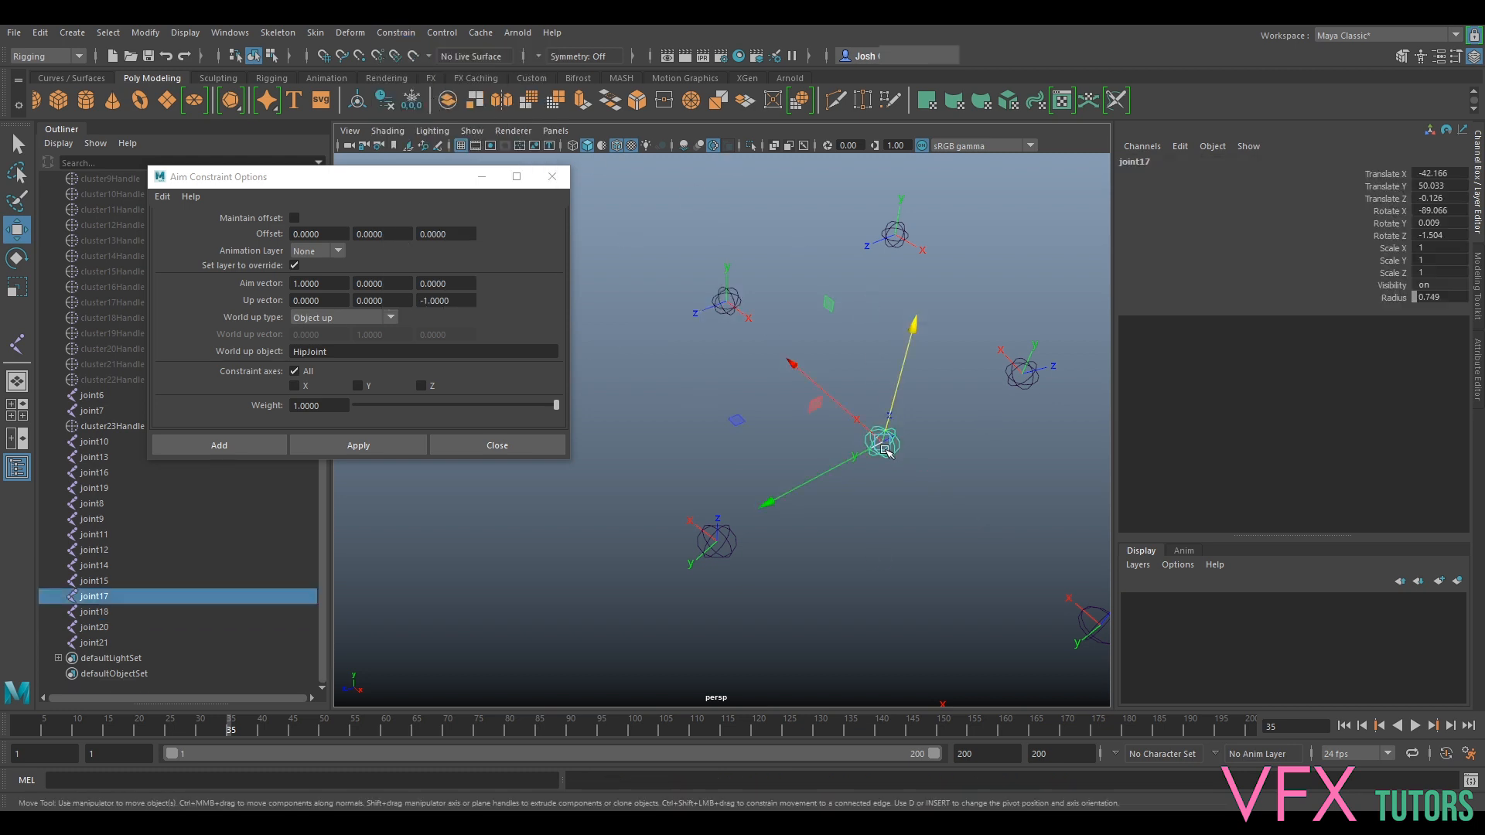
{"action": "left_click", "coordinate": [741, 302], "text": "shift"}
{"action": "key", "text": "g"}
{"action": "left_click_drag", "start_coordinate": [789, 286], "coordinate": [847, 445], "text": "alt"}
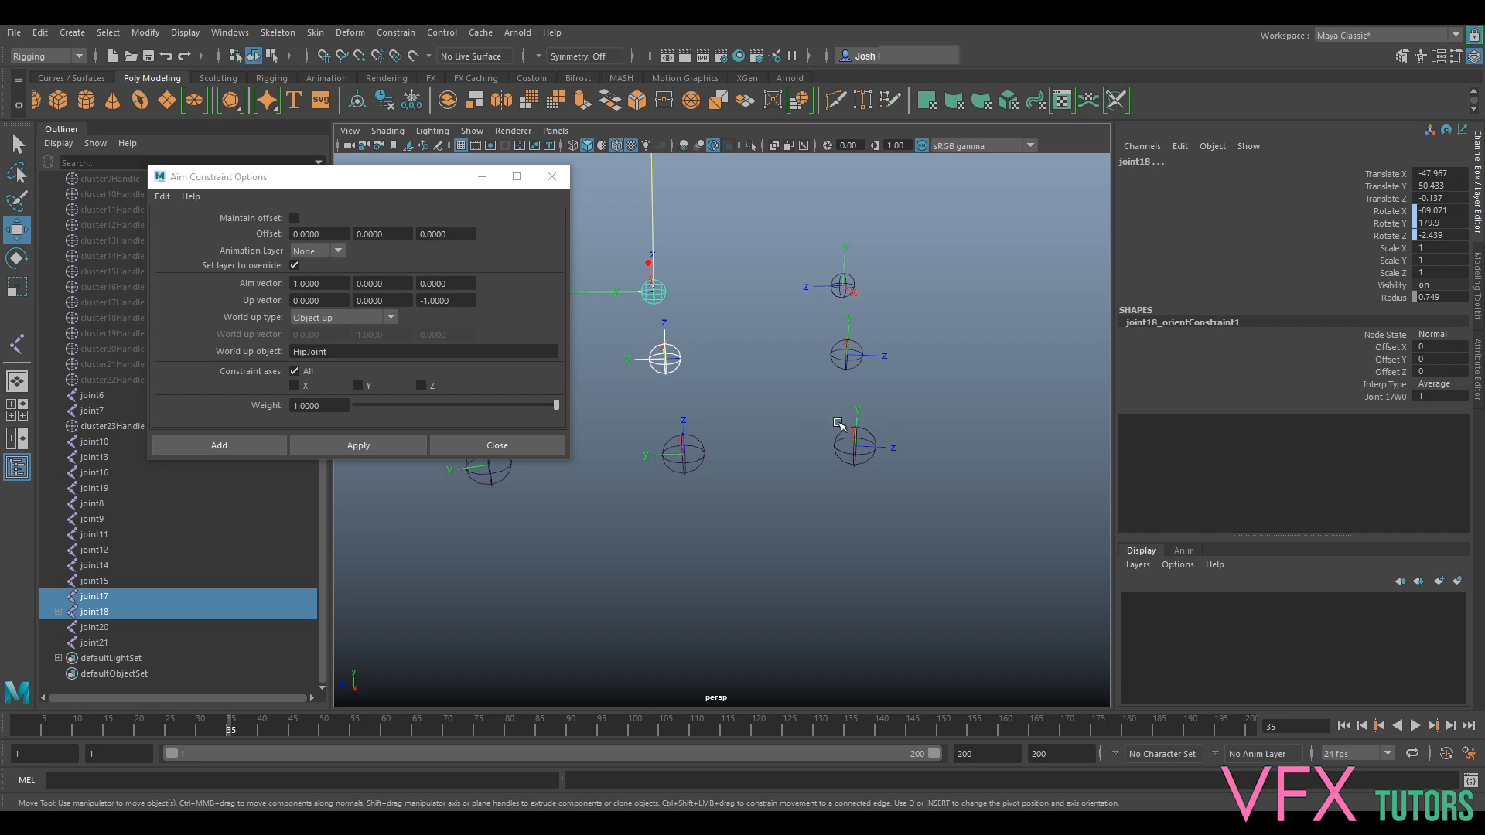
Rotate joint19, the base joint of the last finger, to exactly -90 around X.
{"action": "left_click", "coordinate": [851, 443]}
{"action": "key", "text": "e"}
{"action": "left_click_drag", "start_coordinate": [904, 323], "coordinate": [754, 357]}
{"action": "double_click", "coordinate": [1421, 210]}
{"action": "type", "text": "-90"}
{"action": "key", "text": "Return"}
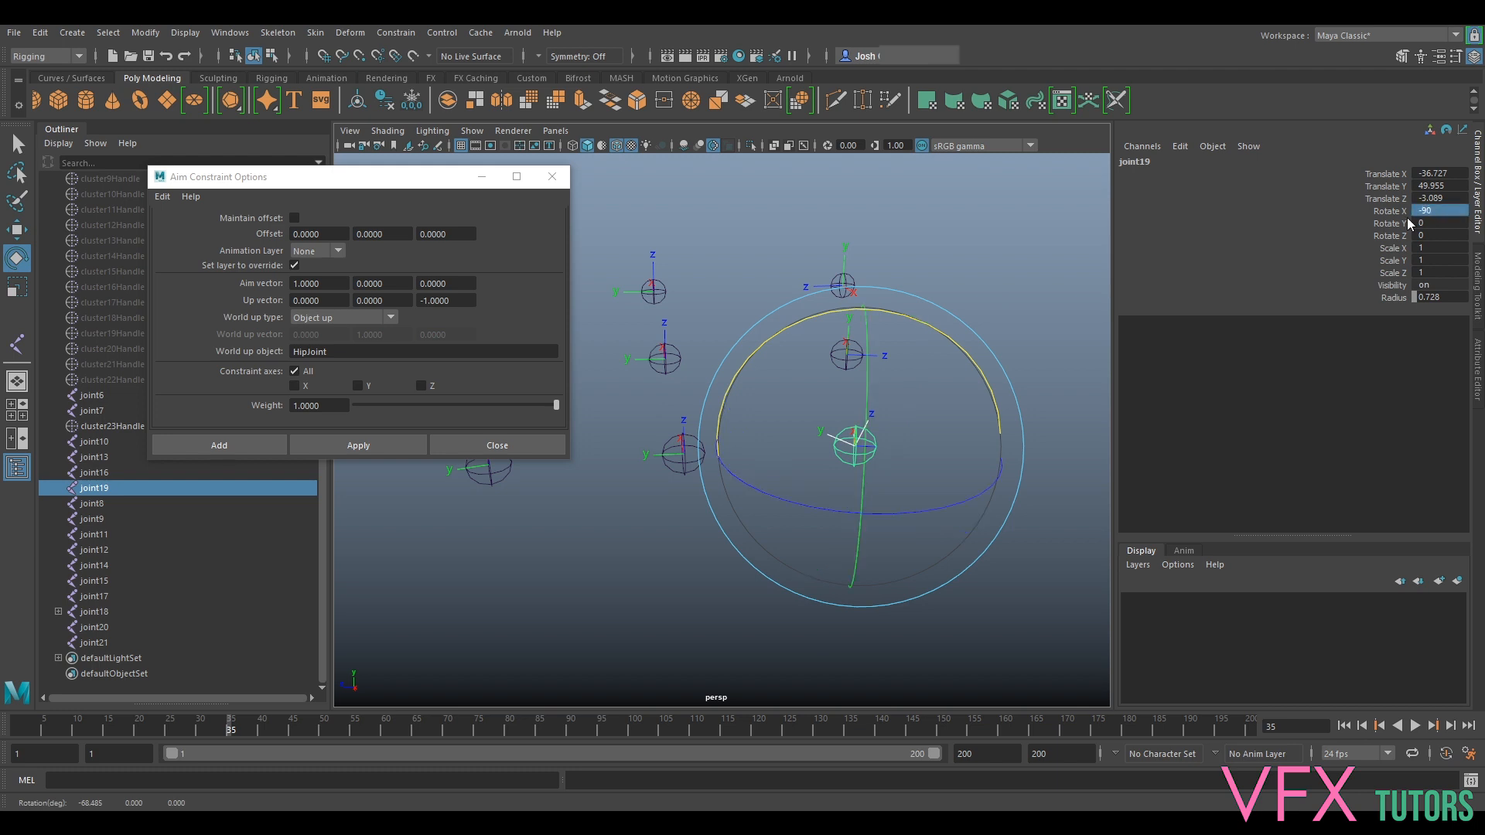
{"action": "left_click", "coordinate": [1046, 276]}
Try an aim constraint on joint19 with joint21 as the target, and undo it.
{"action": "mouse_move", "coordinate": [845, 469]}
{"action": "left_mouse_down", "text": "alt"}
{"action": "mouse_move", "coordinate": [884, 493]}
{"action": "mouse_move", "coordinate": [878, 464]}
{"action": "mouse_move", "coordinate": [872, 480]}
{"action": "left_mouse_up", "text": "alt"}
{"action": "left_click", "coordinate": [879, 494]}
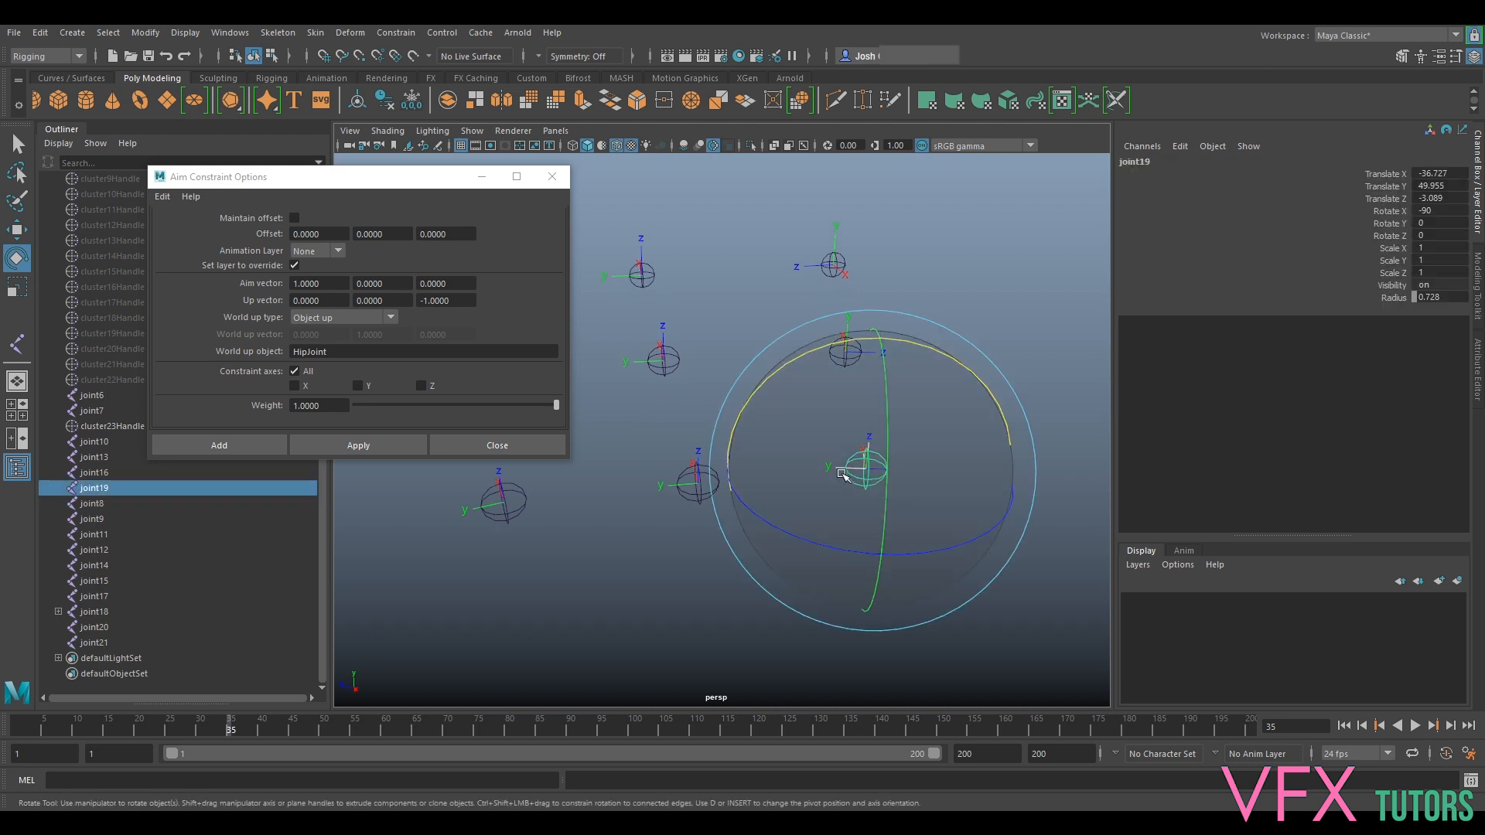
{"action": "left_click", "coordinate": [842, 260], "text": "shift"}
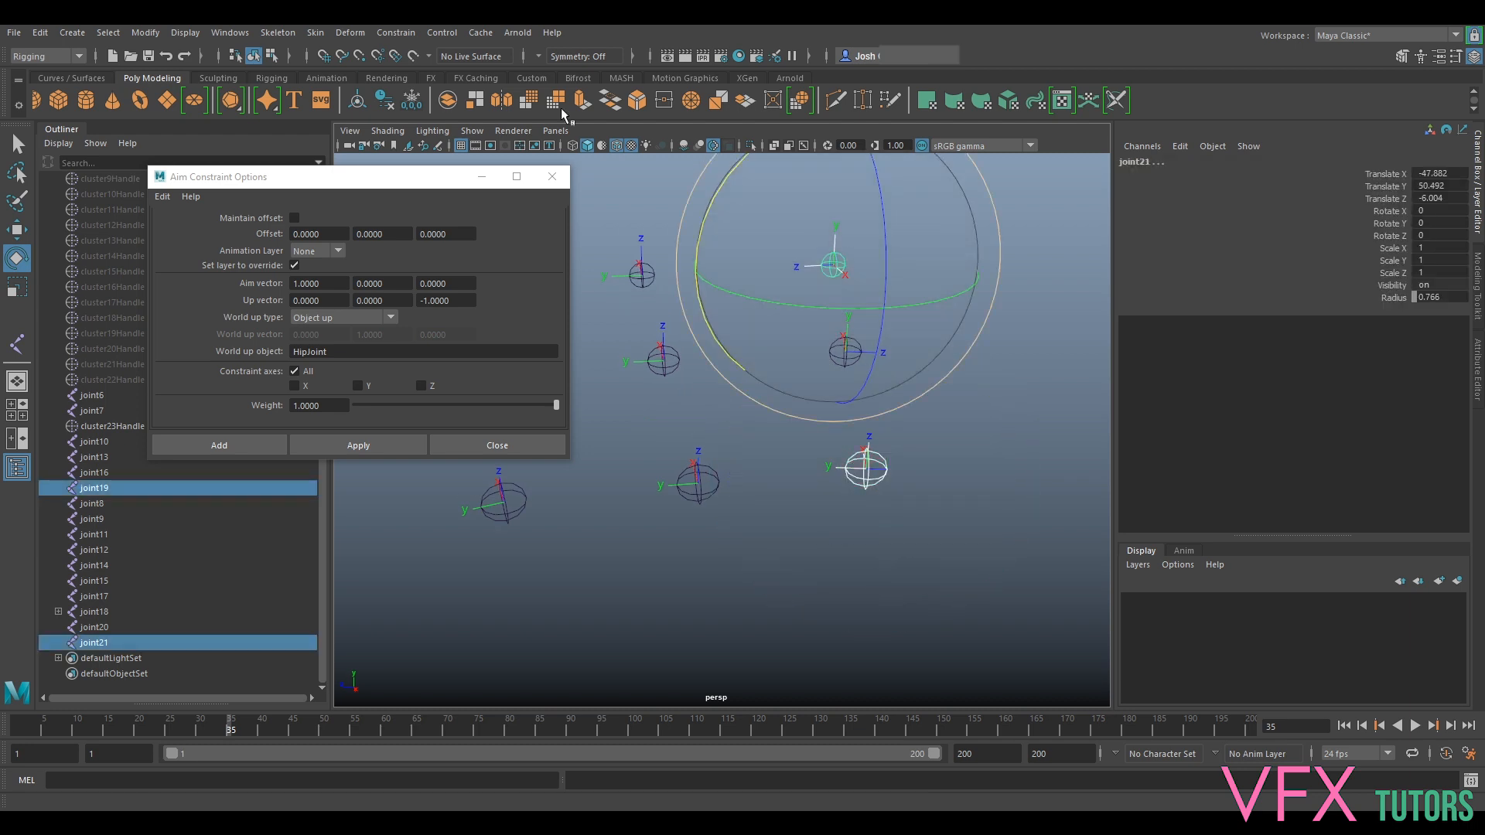
{"action": "left_click", "coordinate": [310, 447]}
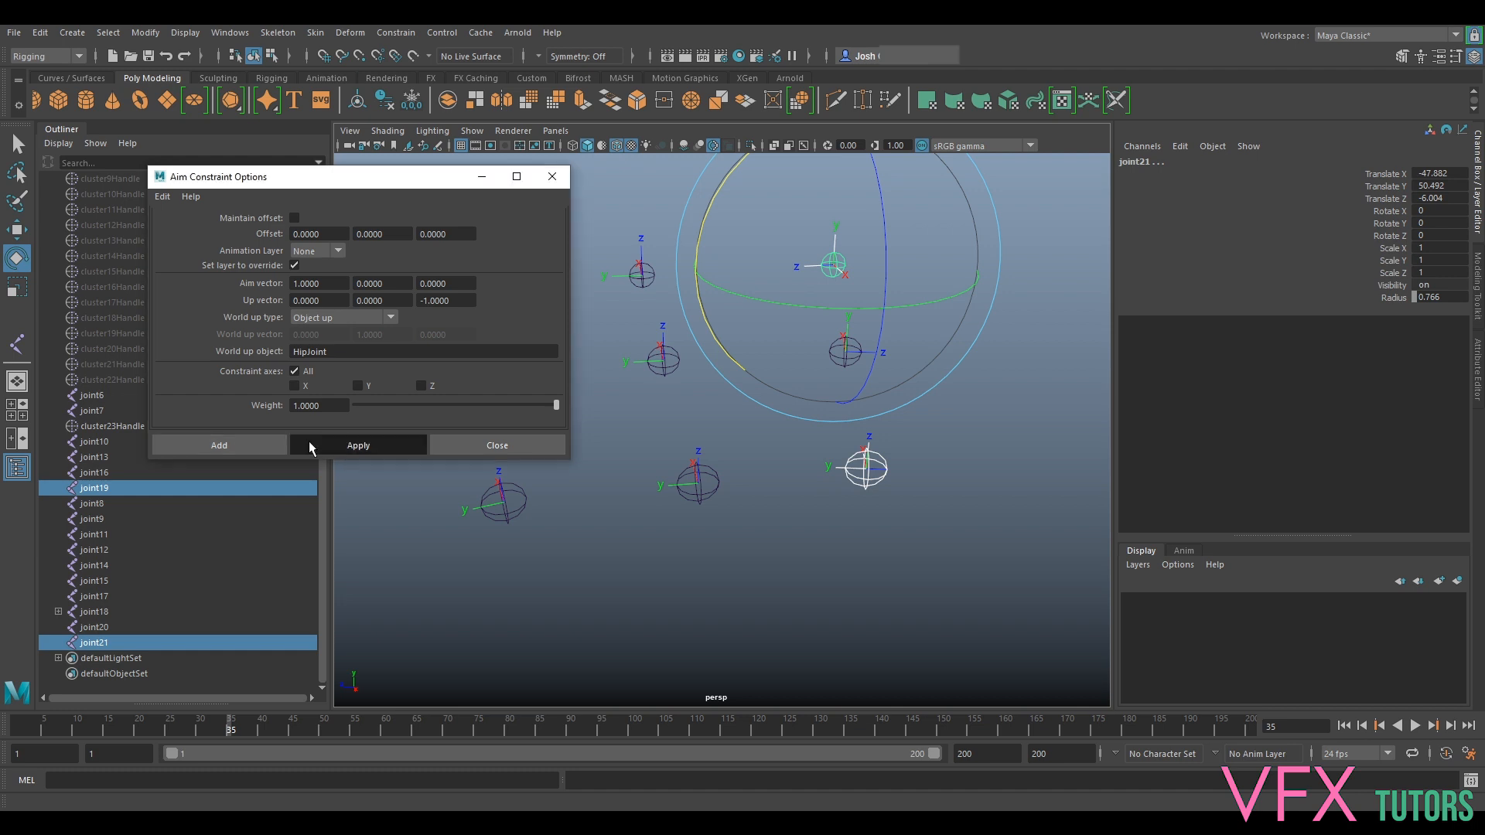
{"action": "left_click", "coordinate": [867, 468]}
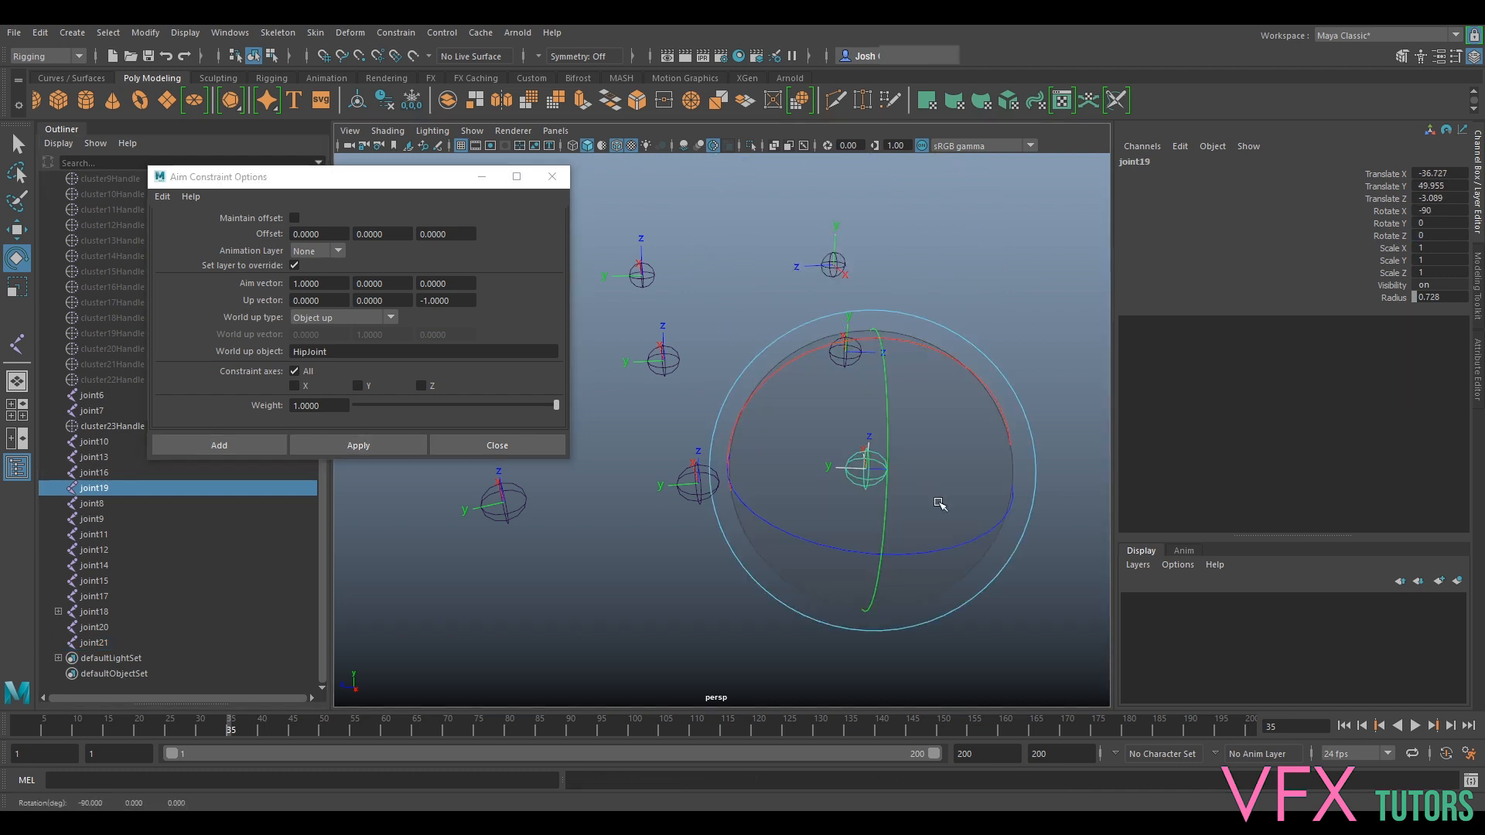
{"action": "left_click", "coordinate": [1034, 204]}
{"action": "left_click", "coordinate": [839, 263]}
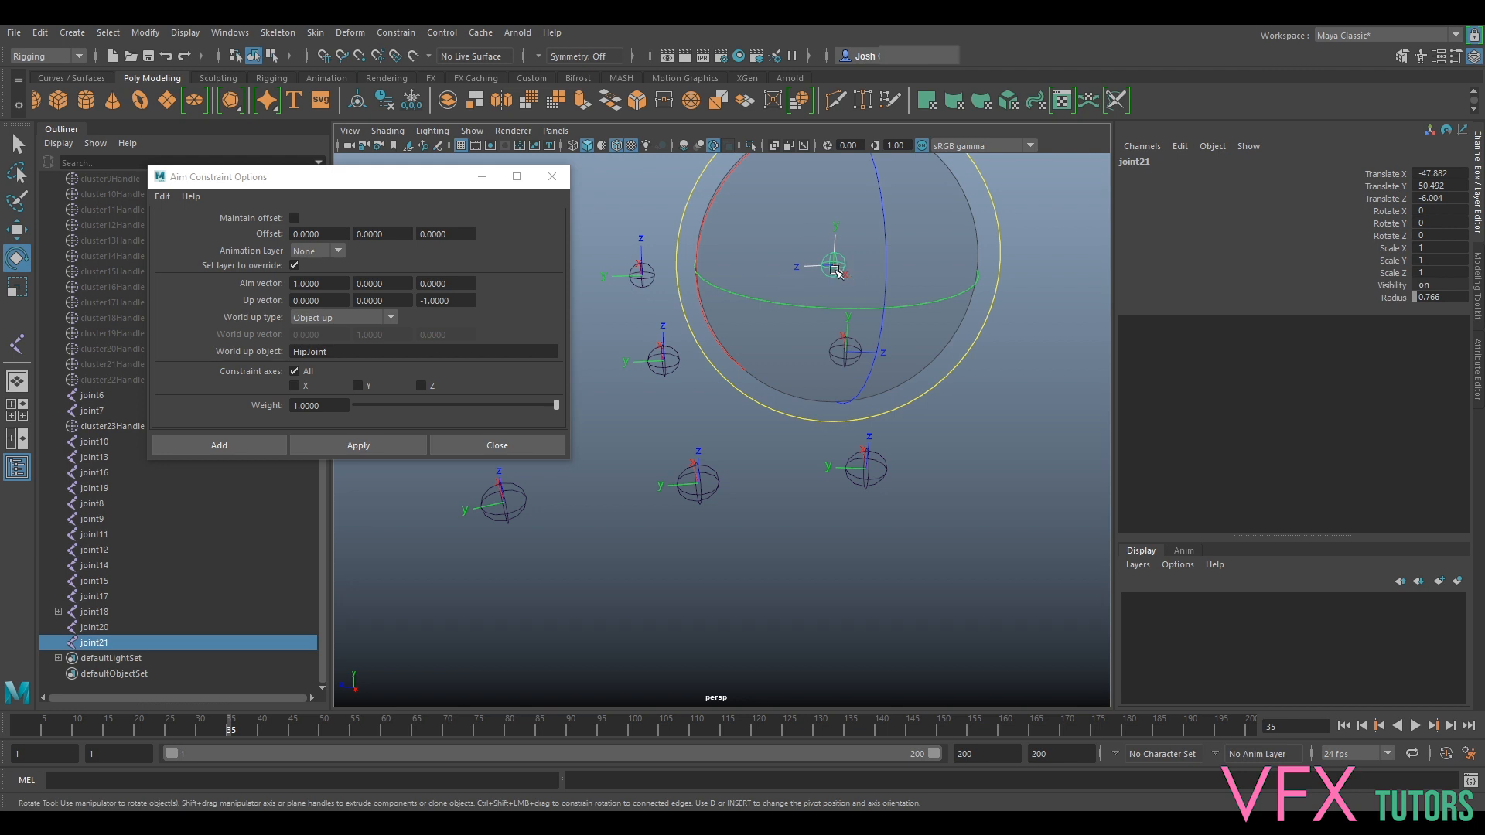
{"action": "left_click", "coordinate": [880, 470], "text": "shift"}
{"action": "left_click", "coordinate": [360, 446]}
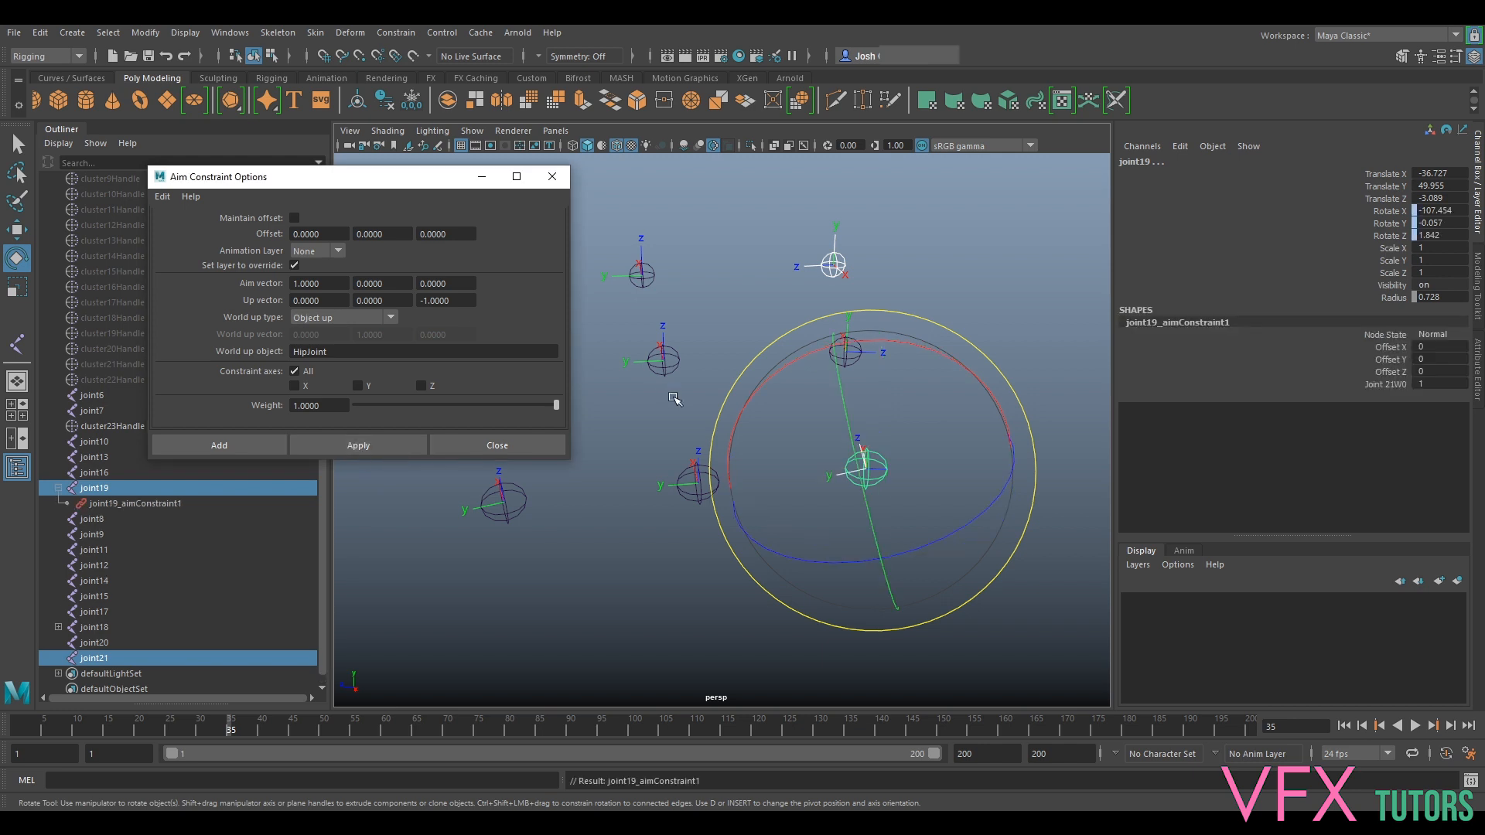
{"action": "key", "text": "ctrl+z"}
Aim joint19 at joint21 with the aim constraint, and delete the constraint node from joint19.
{"action": "left_click_drag", "start_coordinate": [802, 374], "coordinate": [852, 369], "text": "alt"}
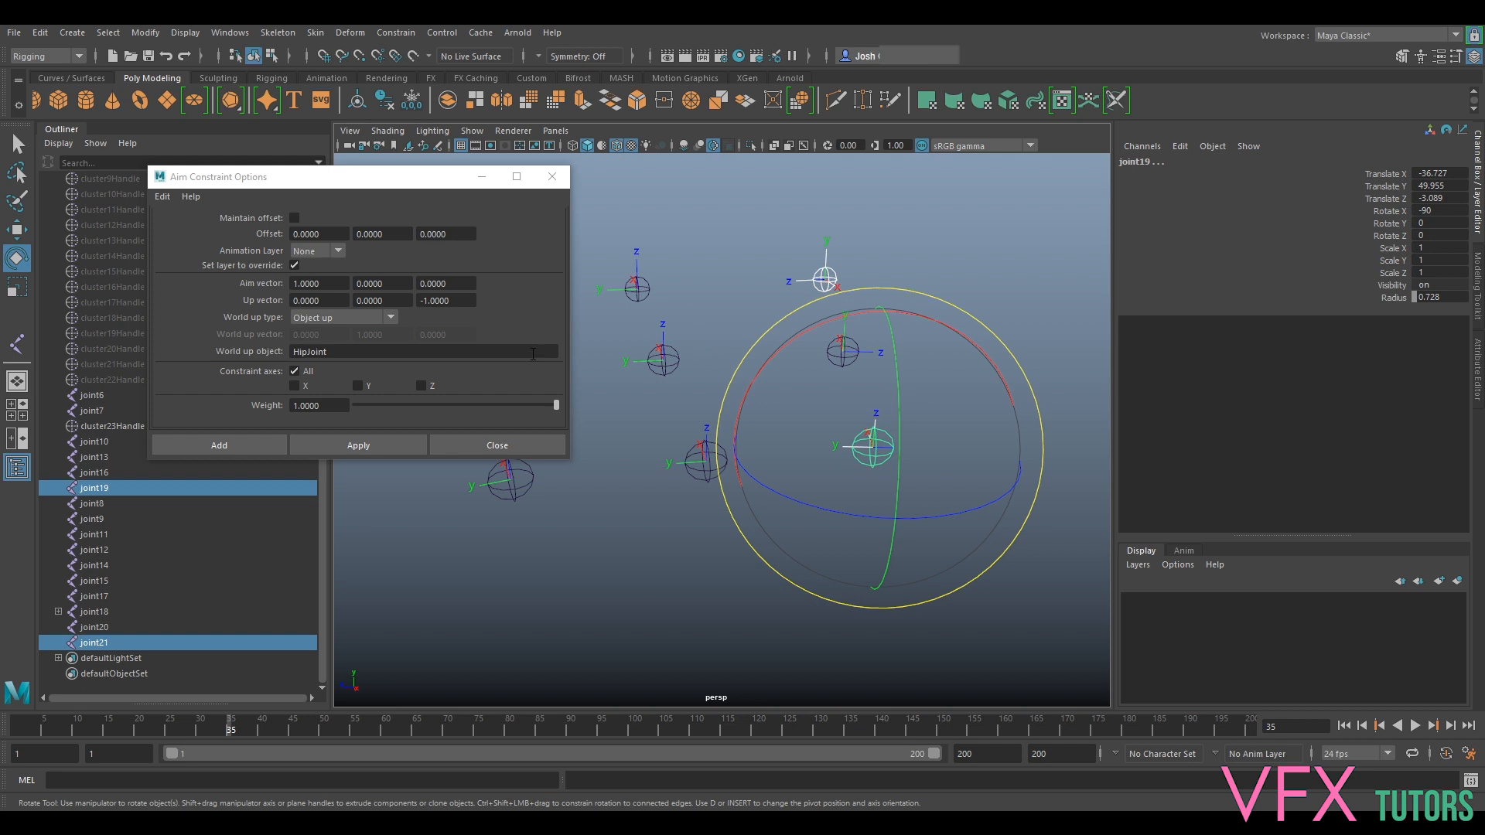
{"action": "left_click", "coordinate": [384, 449]}
{"action": "mouse_move", "coordinate": [833, 407]}
{"action": "left_mouse_down", "text": "alt"}
{"action": "mouse_move", "coordinate": [788, 356]}
{"action": "mouse_move", "coordinate": [810, 392]}
{"action": "left_mouse_up", "text": "alt"}
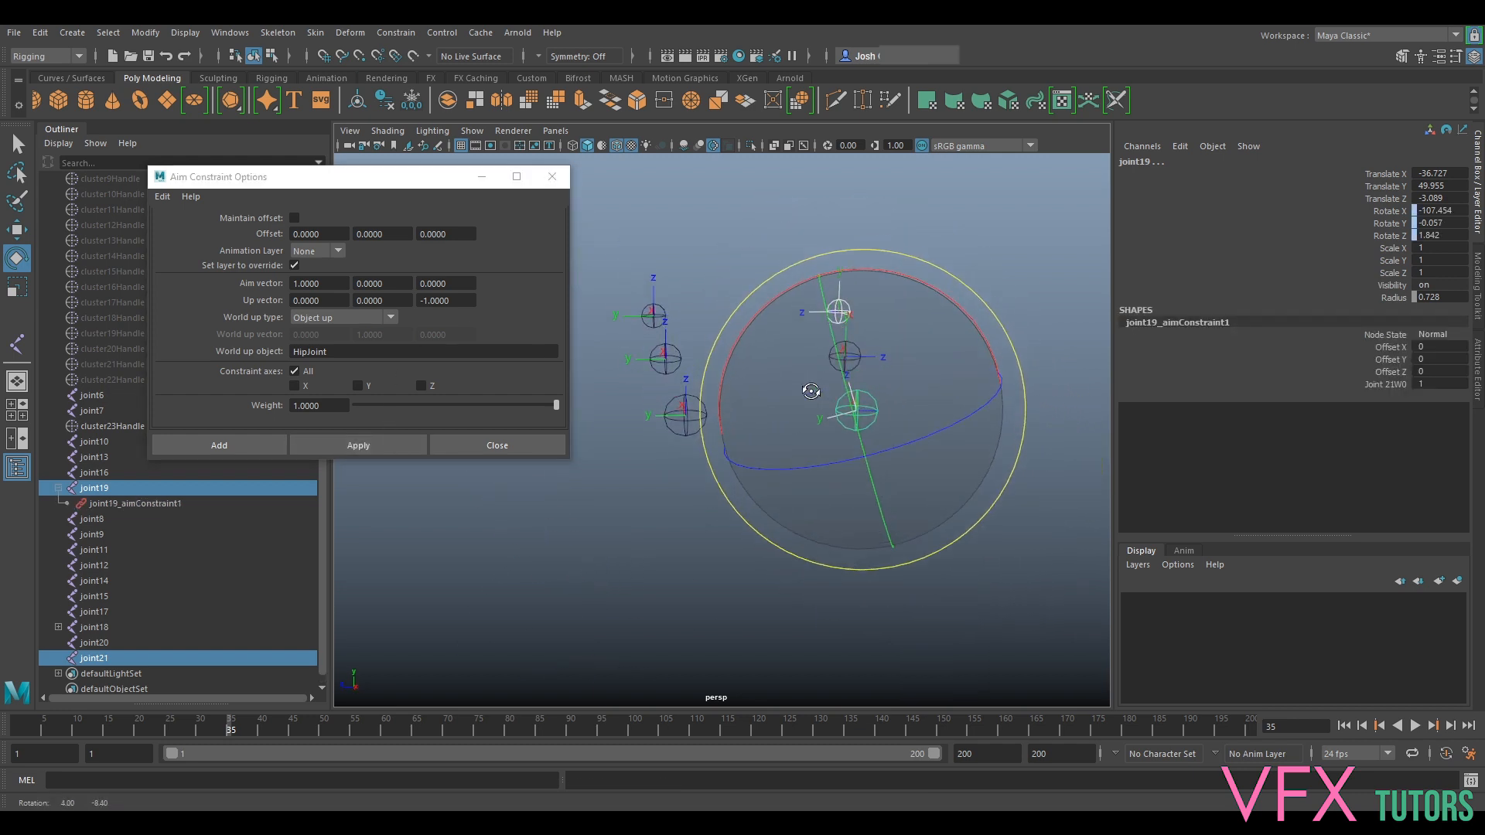
{"action": "left_click", "coordinate": [124, 504]}
{"action": "key", "text": "Delete"}
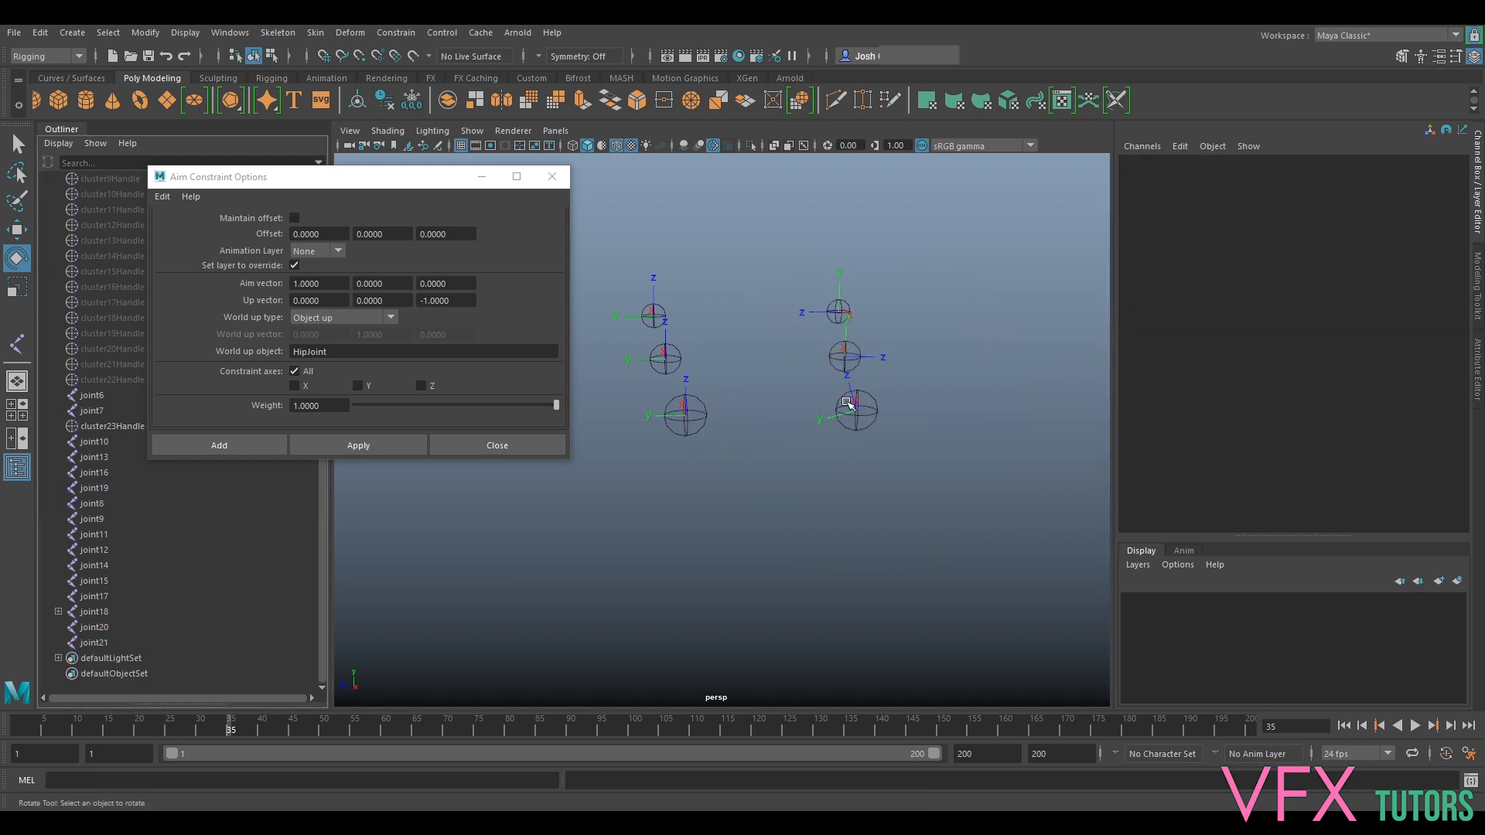
Try setting joint19's rotation to -90 in X and 0 in Y and Z, and undo it.
{"action": "left_click", "coordinate": [869, 415]}
{"action": "double_click", "coordinate": [1443, 238]}
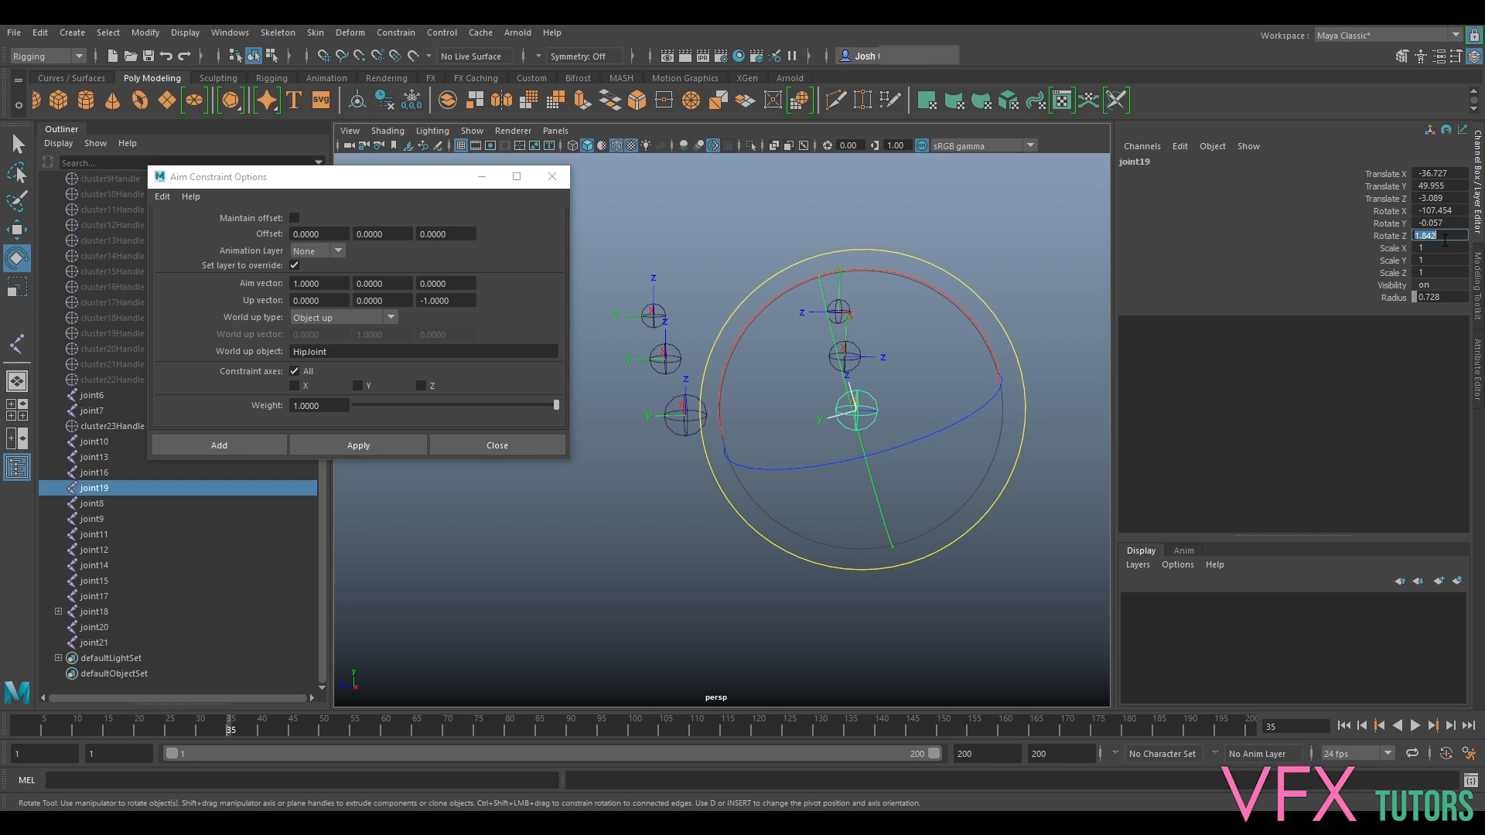
{"action": "double_click", "coordinate": [1443, 223]}
{"action": "key", "text": "Return"}
{"action": "left_click", "coordinate": [1075, 239]}
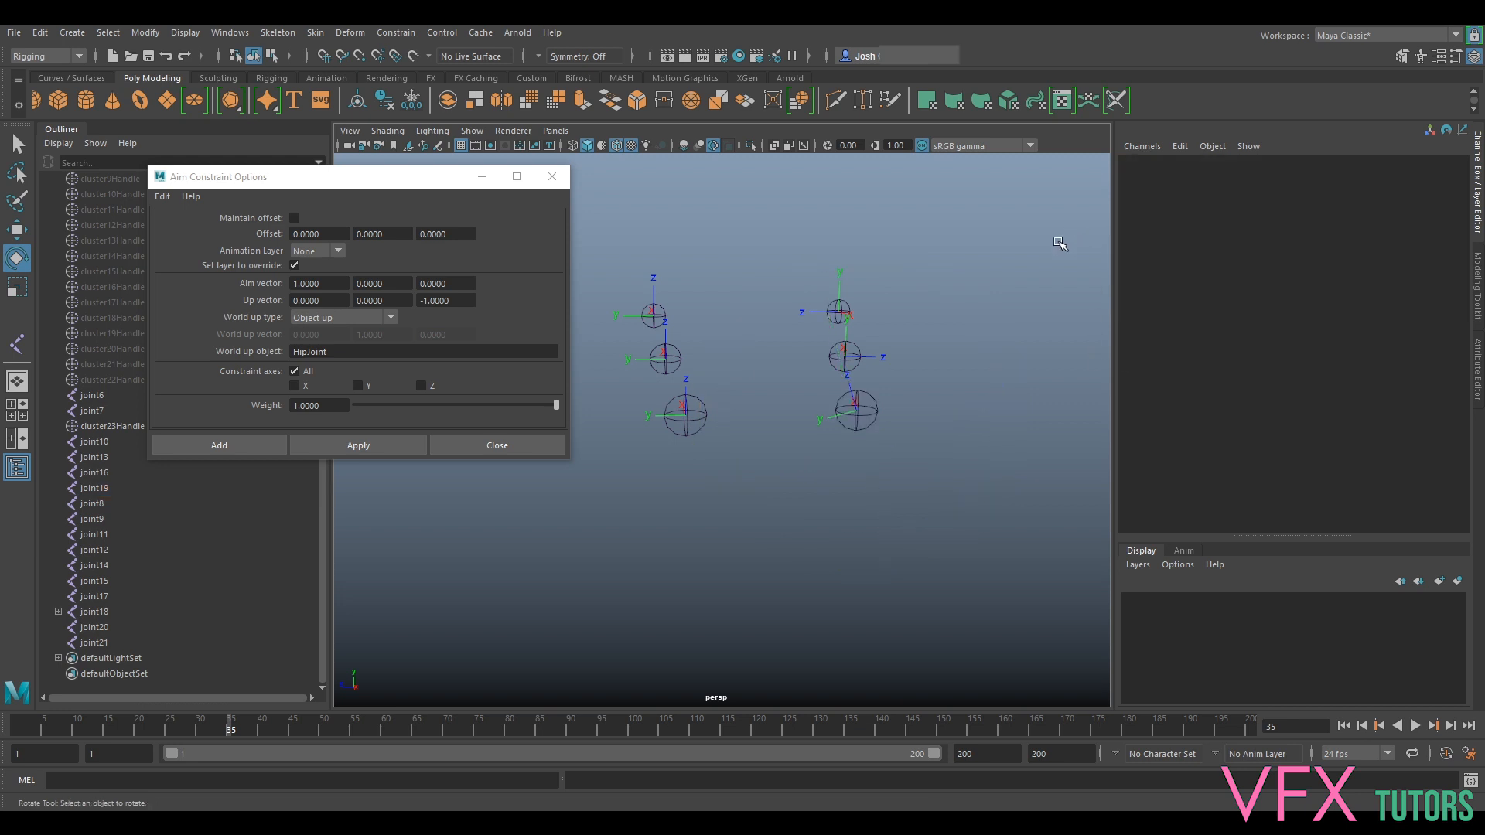
{"action": "left_click", "coordinate": [867, 396]}
{"action": "double_click", "coordinate": [1432, 211]}
{"action": "type", "text": "-90"}
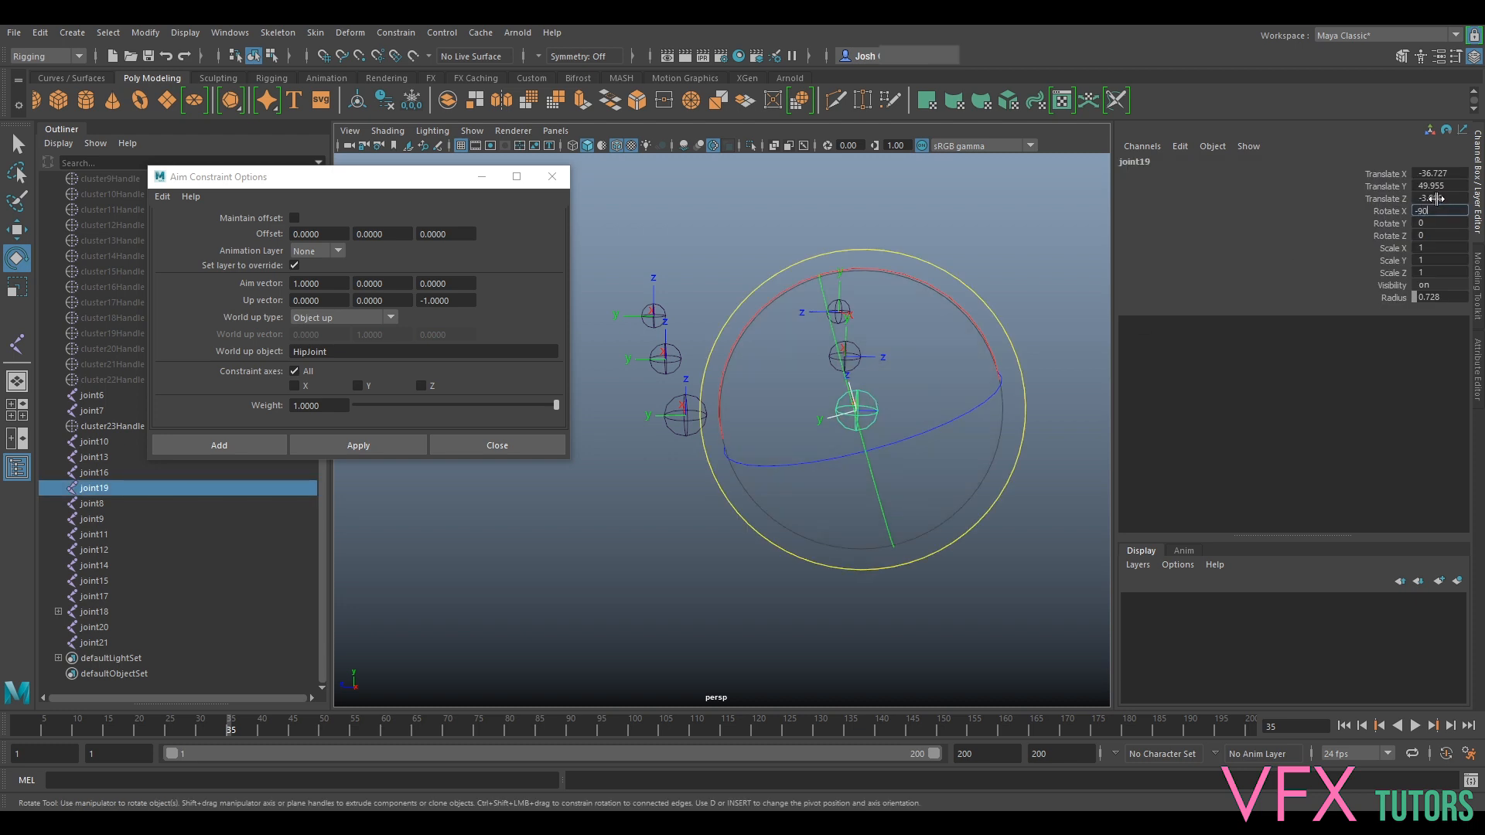
{"action": "key", "text": "Return"}
{"action": "key", "text": "ctrl+z"}
Set joint19's X rotation to -90, leaving its Y and Z rotations from the aim constraint.
{"action": "left_click", "coordinate": [1004, 218]}
{"action": "left_click", "coordinate": [856, 408]}
{"action": "left_click", "coordinate": [1440, 211]}
{"action": "type", "text": "-90"}
{"action": "key", "text": "Return"}
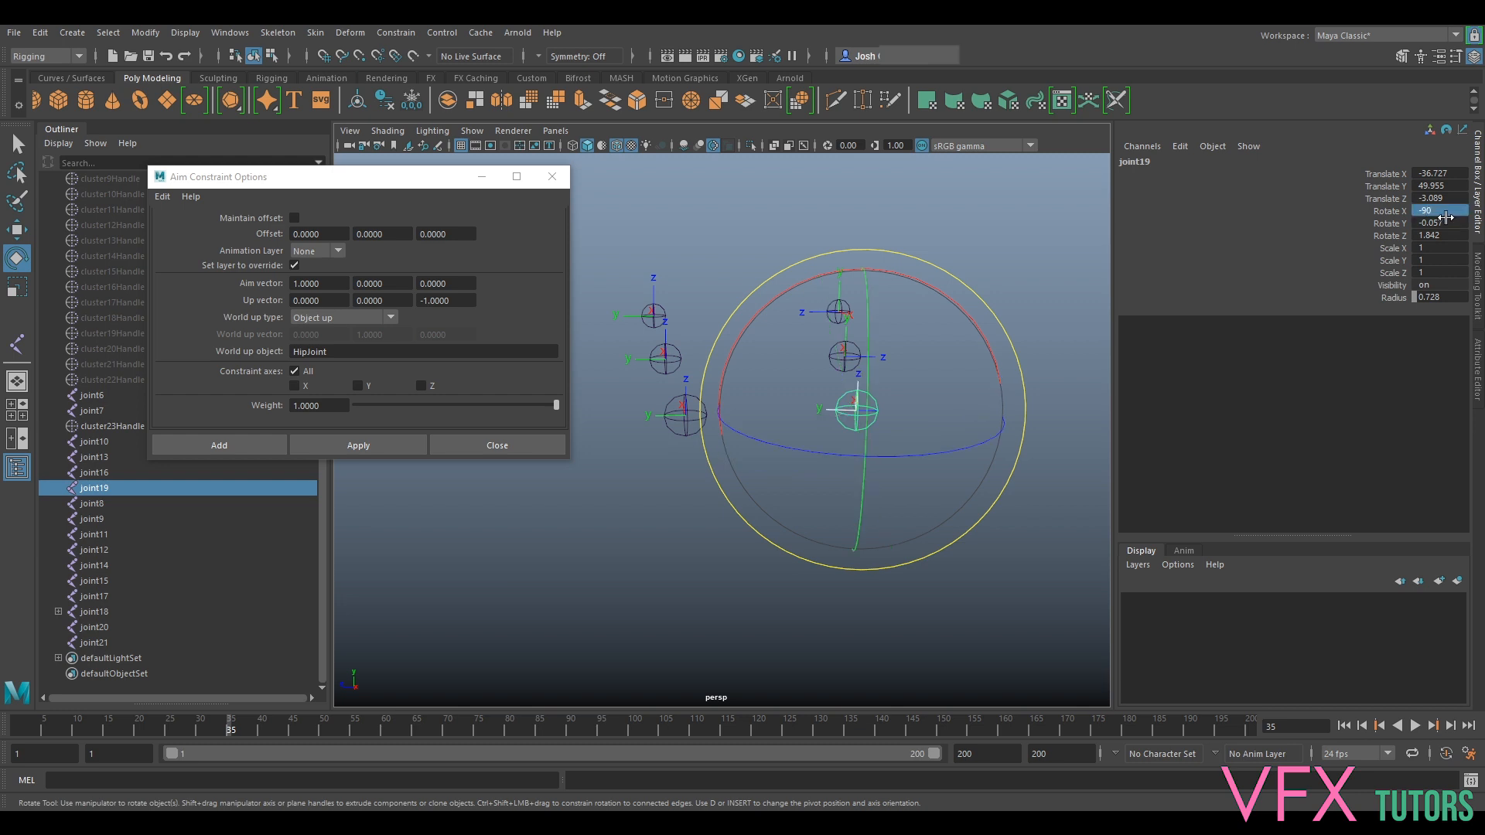
{"action": "left_click", "coordinate": [1025, 238]}
Match joint20's orientation to joint19 with an orient constraint.
{"action": "left_click_drag", "start_coordinate": [995, 252], "coordinate": [933, 377], "text": "alt"}
{"action": "left_click_drag", "start_coordinate": [857, 327], "coordinate": [829, 521], "text": "alt"}
{"action": "left_click", "coordinate": [808, 515]}
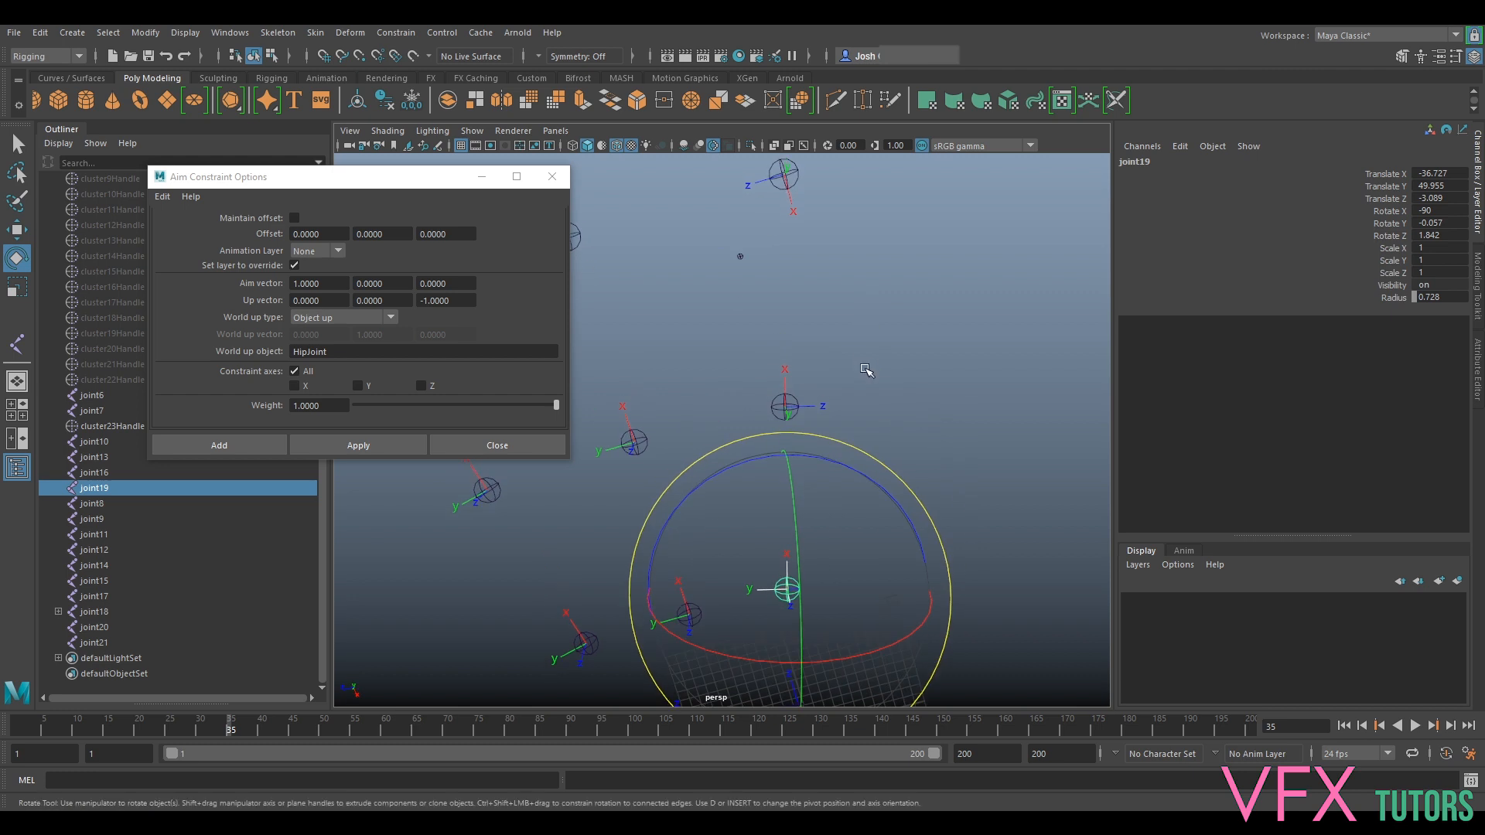
{"action": "left_click", "coordinate": [784, 389], "text": "shift"}
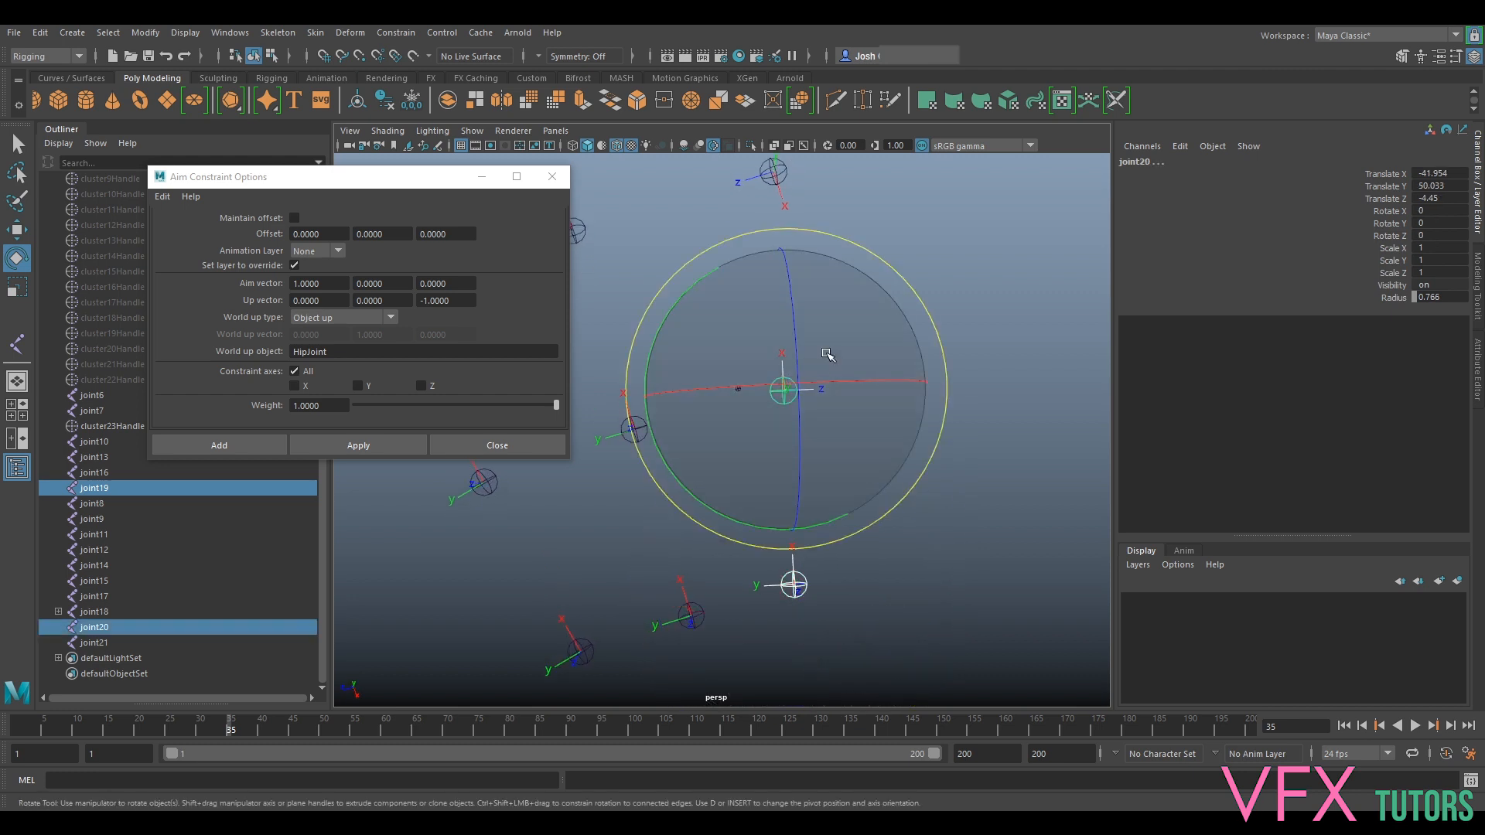
{"action": "left_click", "coordinate": [396, 33]}
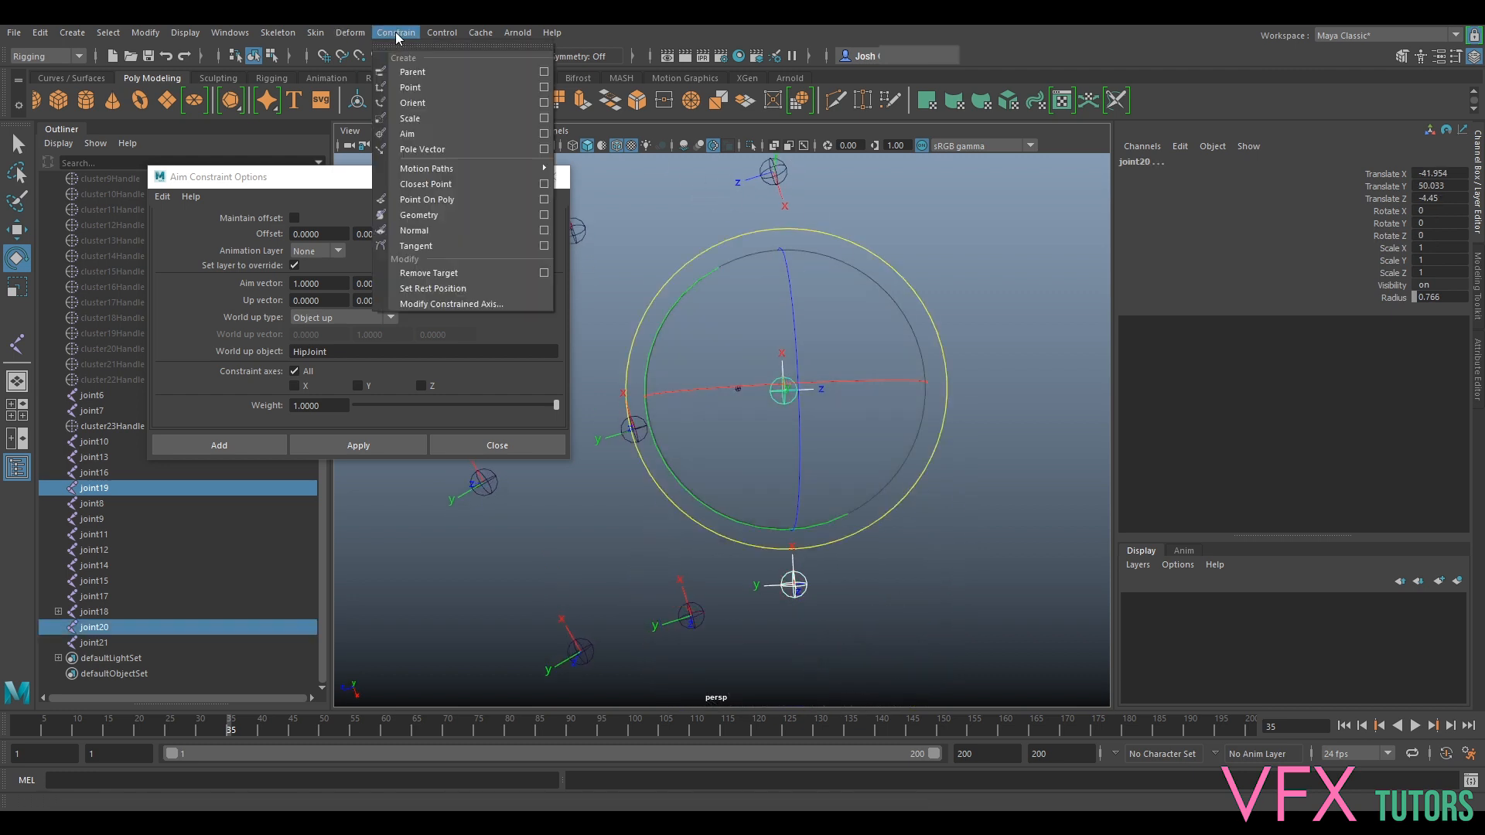
{"action": "left_click", "coordinate": [415, 100]}
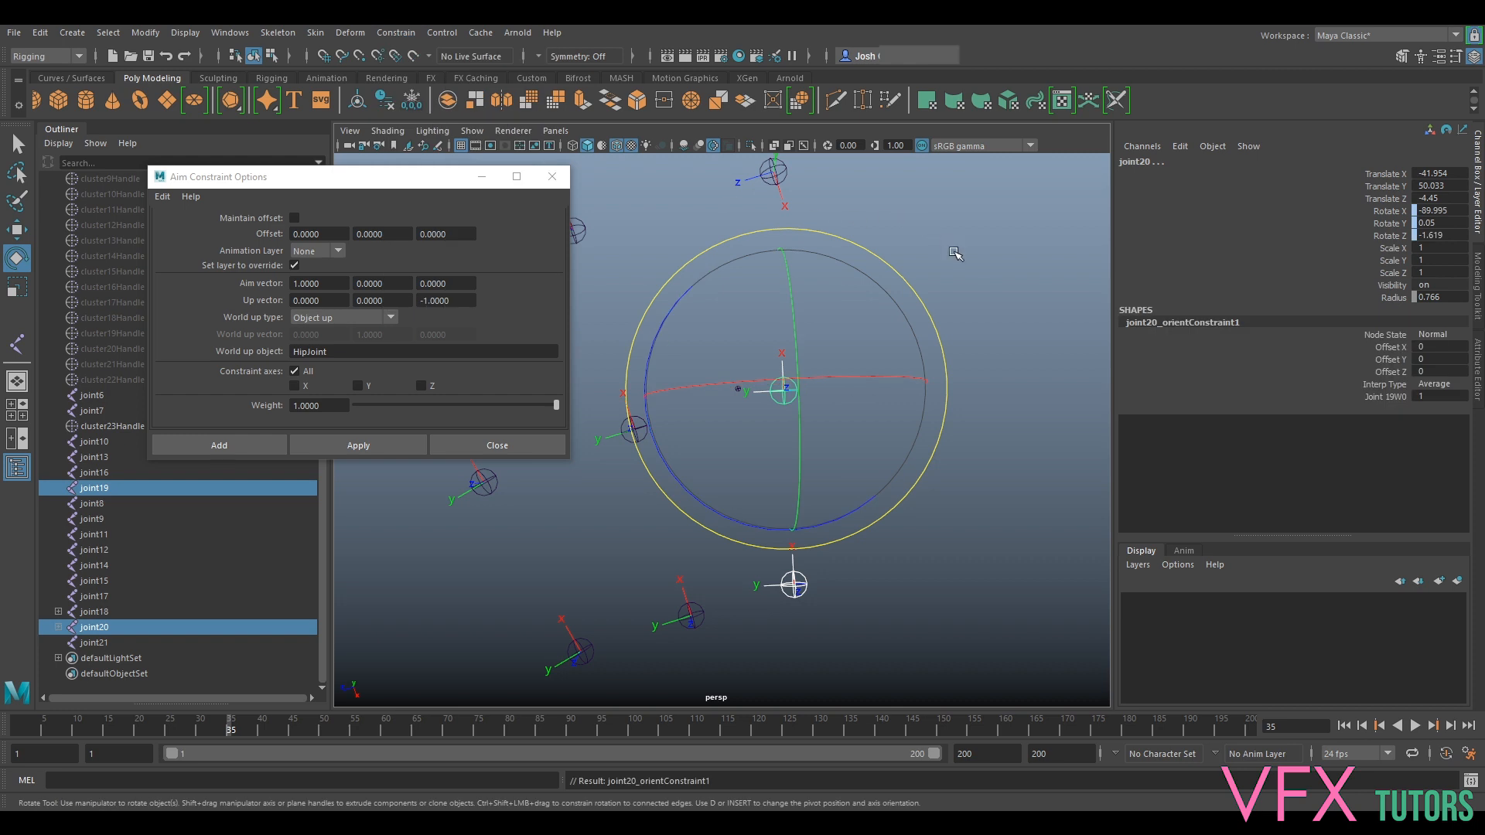
{"action": "left_click", "coordinate": [939, 280]}
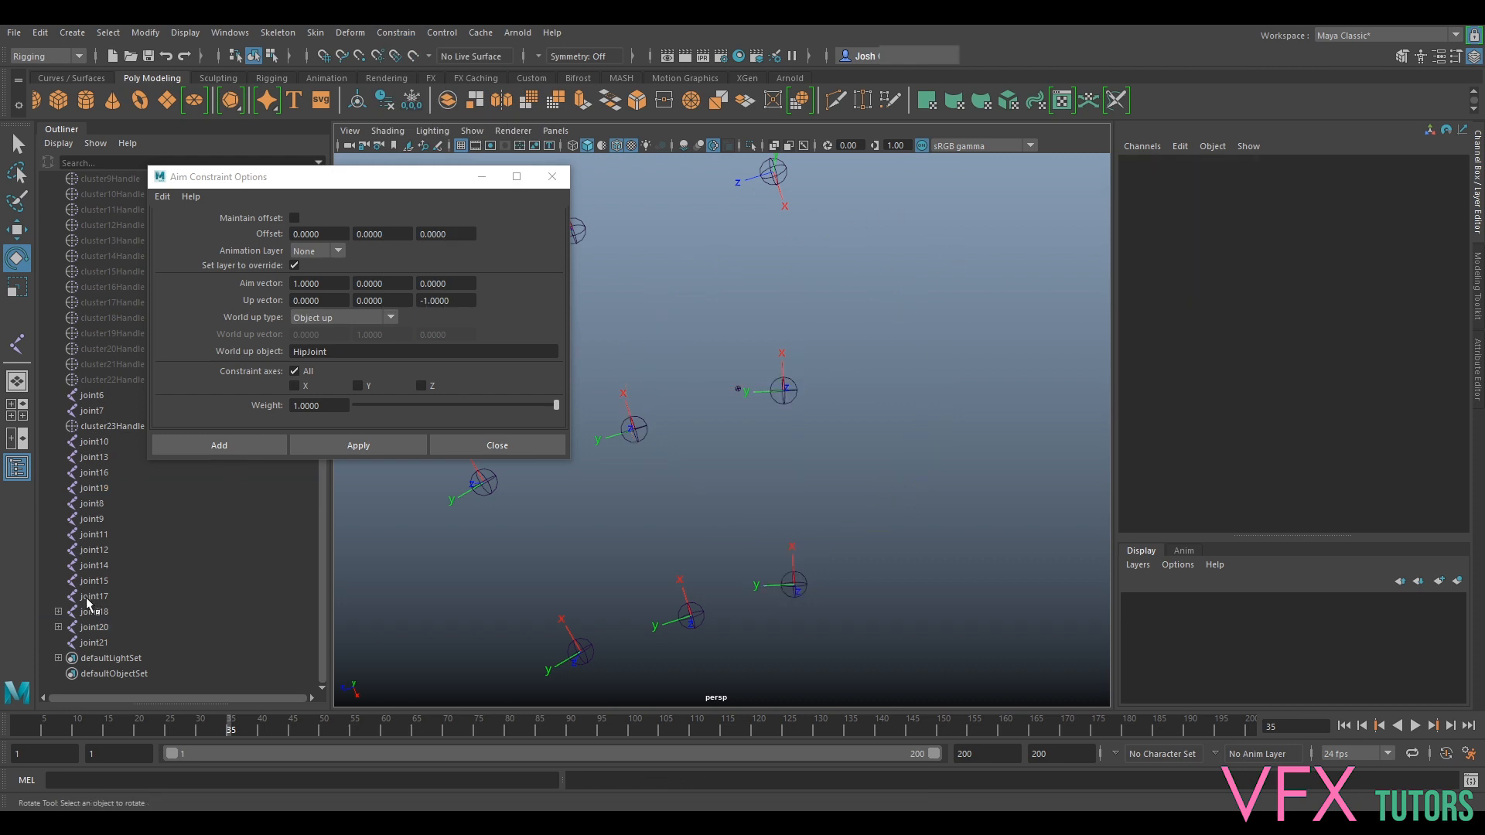
Delete the orient constraints under joint18 and joint20.
{"action": "left_click", "coordinate": [58, 612]}
{"action": "left_click", "coordinate": [58, 642]}
{"action": "left_click", "coordinate": [124, 658]}
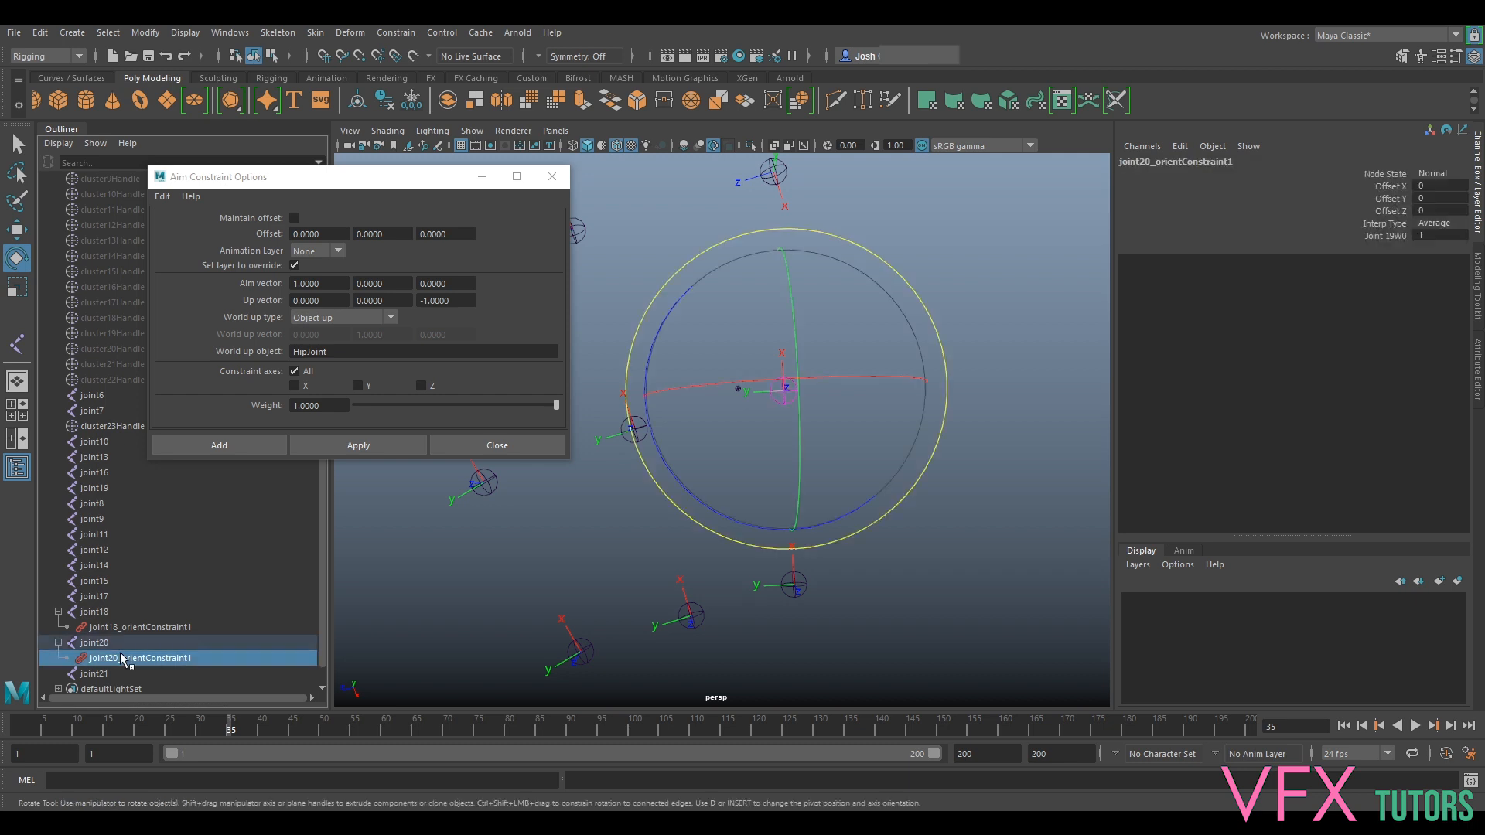
{"action": "left_click", "coordinate": [149, 627], "text": "ctrl"}
{"action": "key", "text": "Delete"}
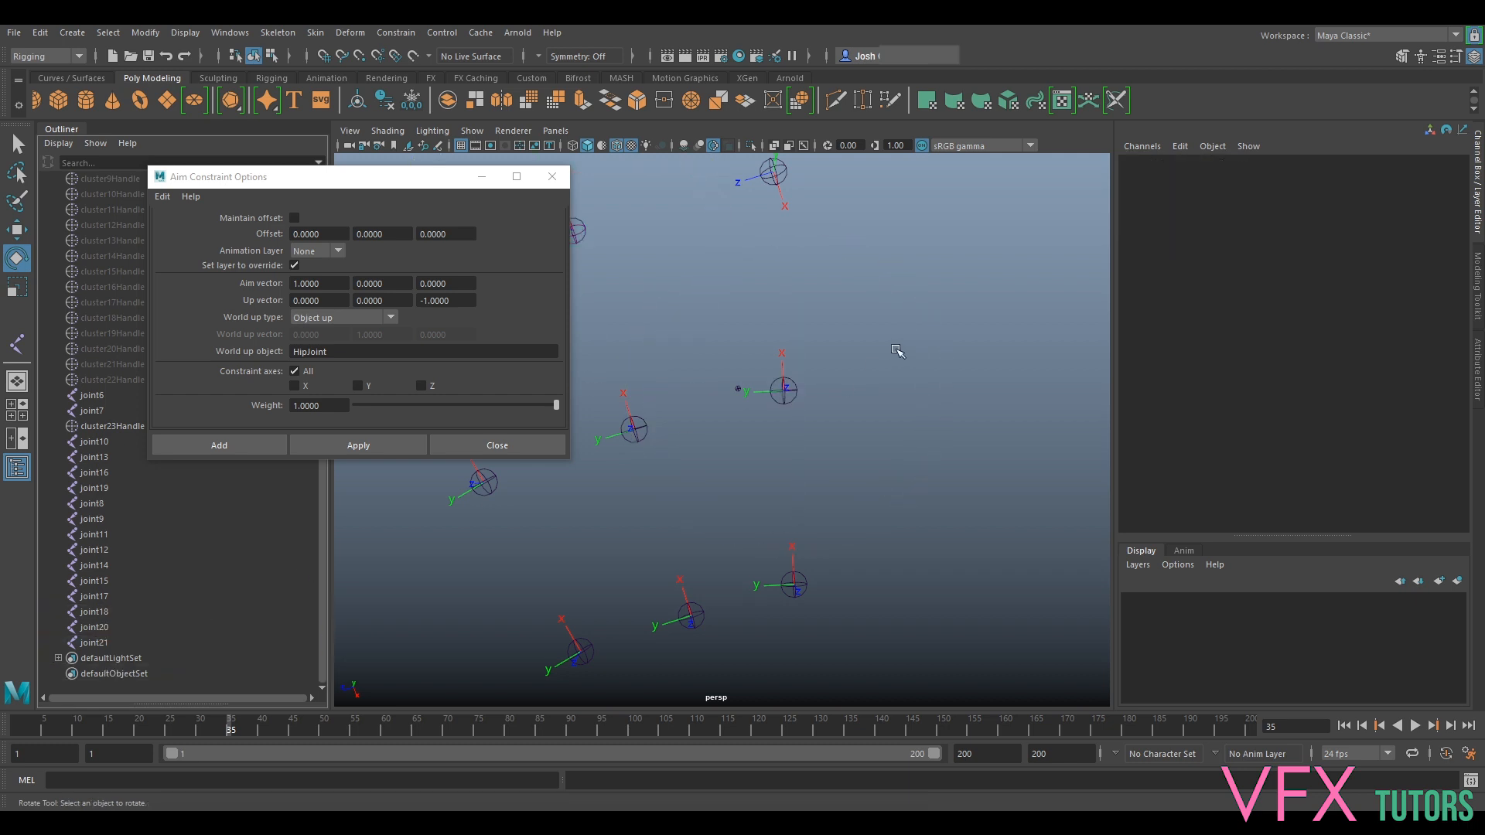
Match joint21's orientation to joint20 by repeating the orient constraint.
{"action": "left_click", "coordinate": [785, 390]}
{"action": "left_click", "coordinate": [779, 180], "text": "shift"}
{"action": "key", "text": "g"}
{"action": "scroll", "coordinate": [966, 371], "scroll_direction": "down", "scroll_amount": 4}
{"action": "left_click_drag", "start_coordinate": [810, 568], "coordinate": [996, 546], "text": "alt"}
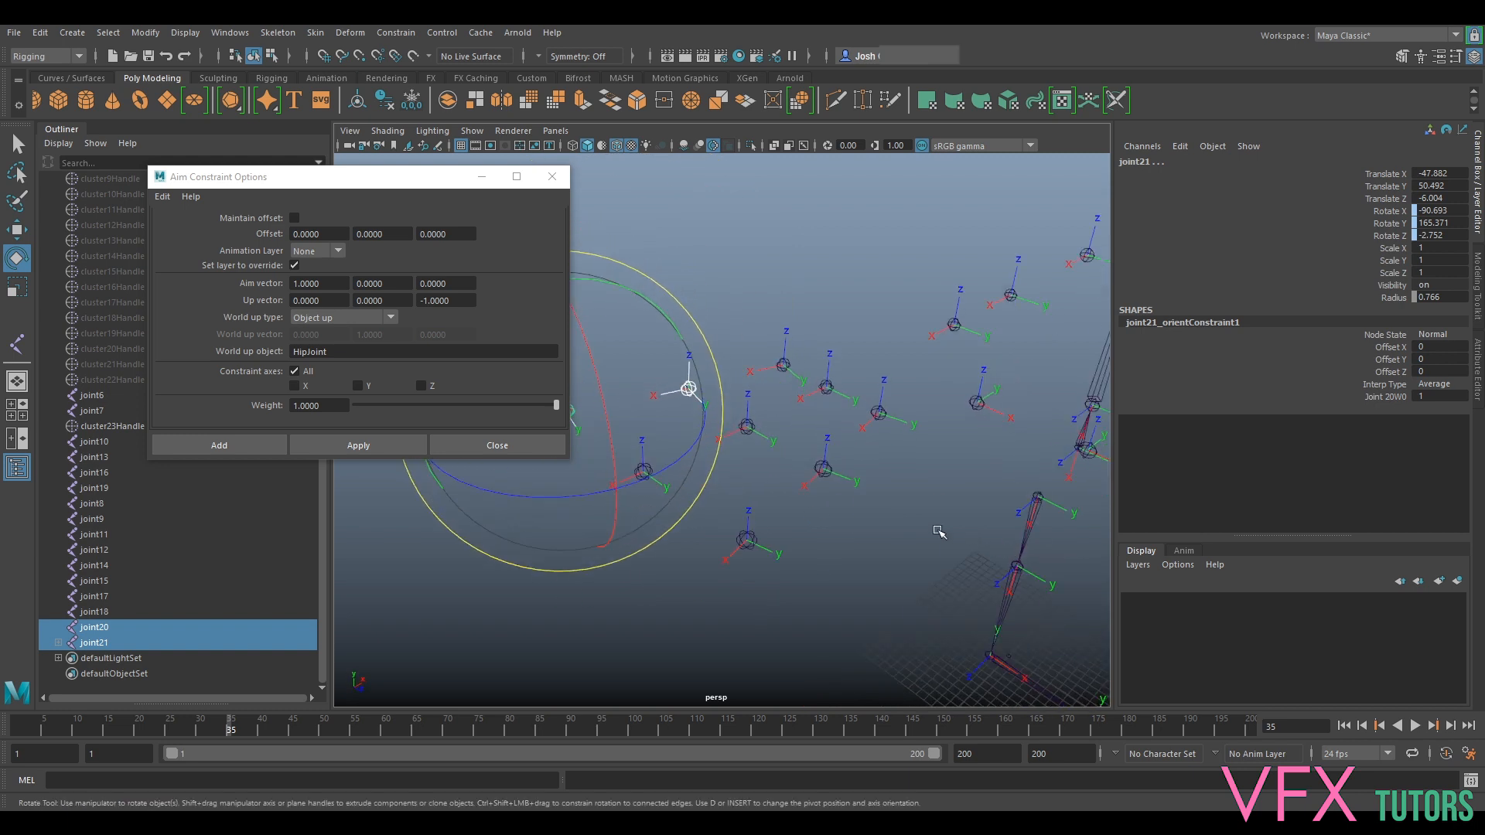
{"action": "left_click", "coordinate": [923, 520]}
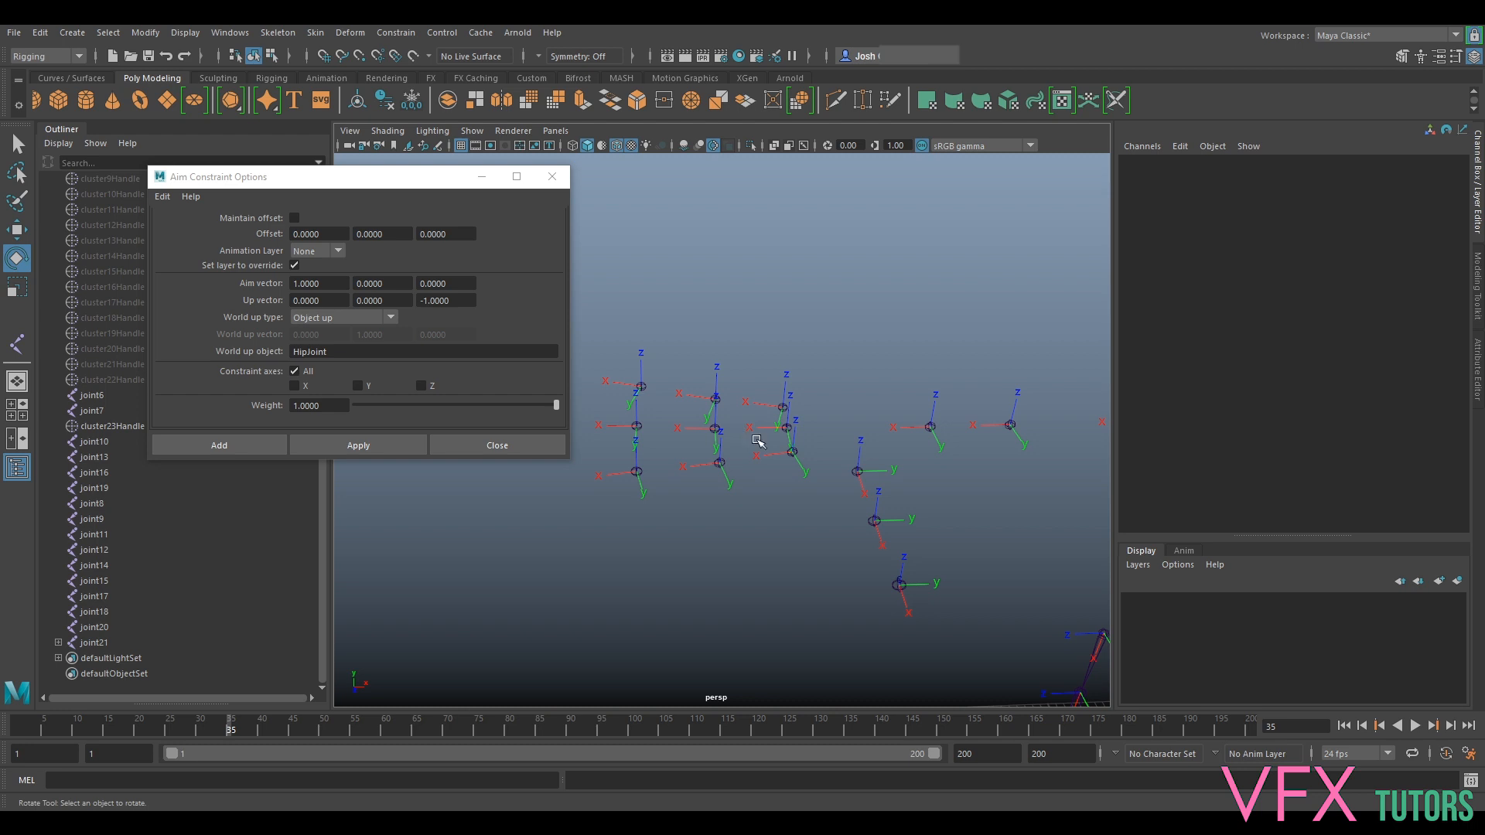
Close the Aim Constraint options and bring the whole arm and hand joint group into view.
{"action": "middle_click_drag", "start_coordinate": [872, 462], "coordinate": [747, 482], "text": "alt"}
{"action": "middle_click_drag", "start_coordinate": [959, 505], "coordinate": [777, 455], "text": "alt"}
{"action": "middle_click_drag", "start_coordinate": [823, 503], "coordinate": [959, 526], "text": "alt"}
{"action": "left_click", "coordinate": [552, 176]}
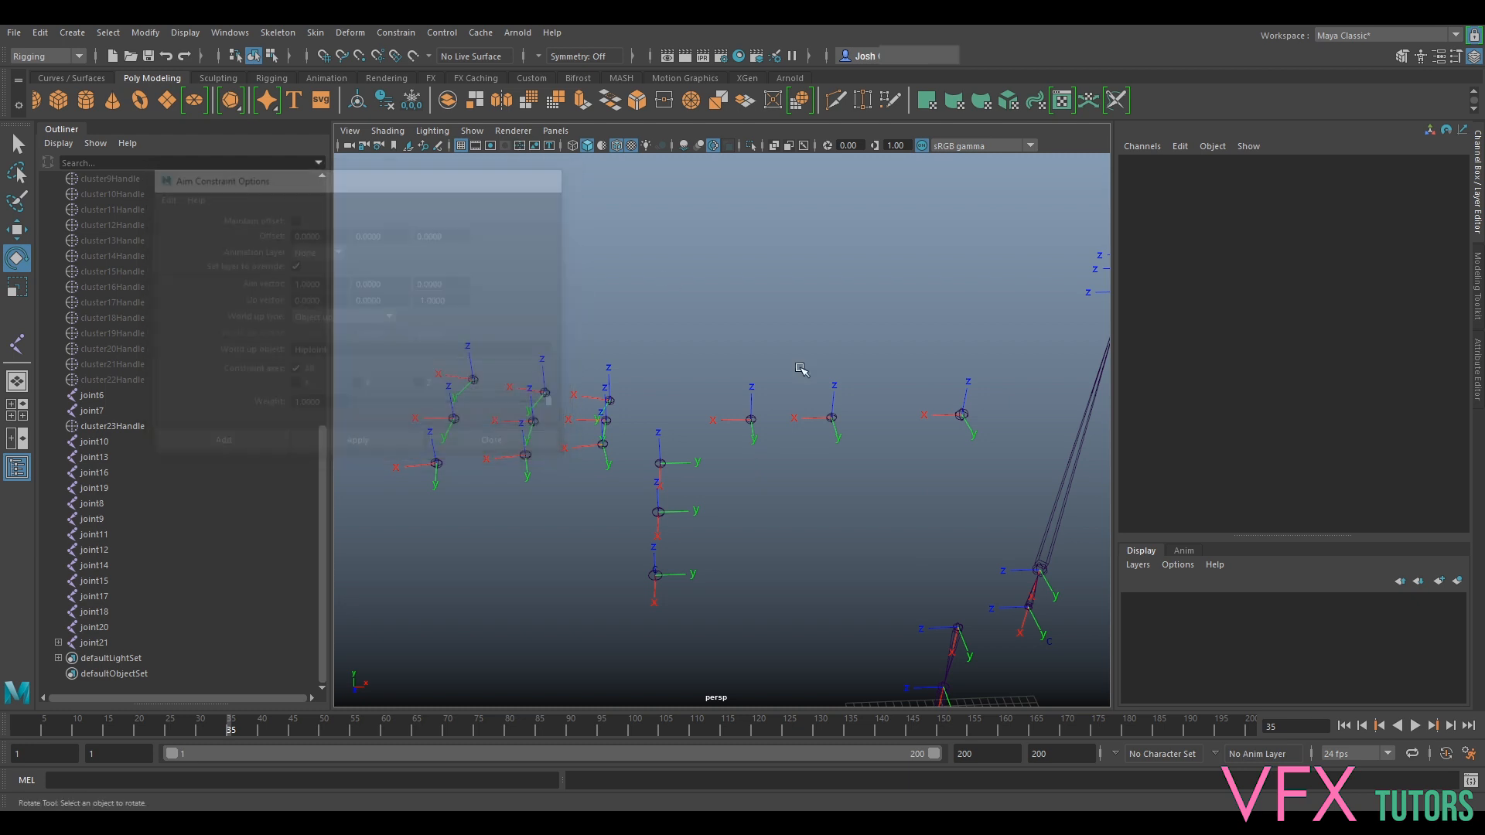
Try to freeze the transforms of all arm and finger joints from joint7 to joint21.
{"action": "left_click_drag", "start_coordinate": [994, 361], "coordinate": [392, 601]}
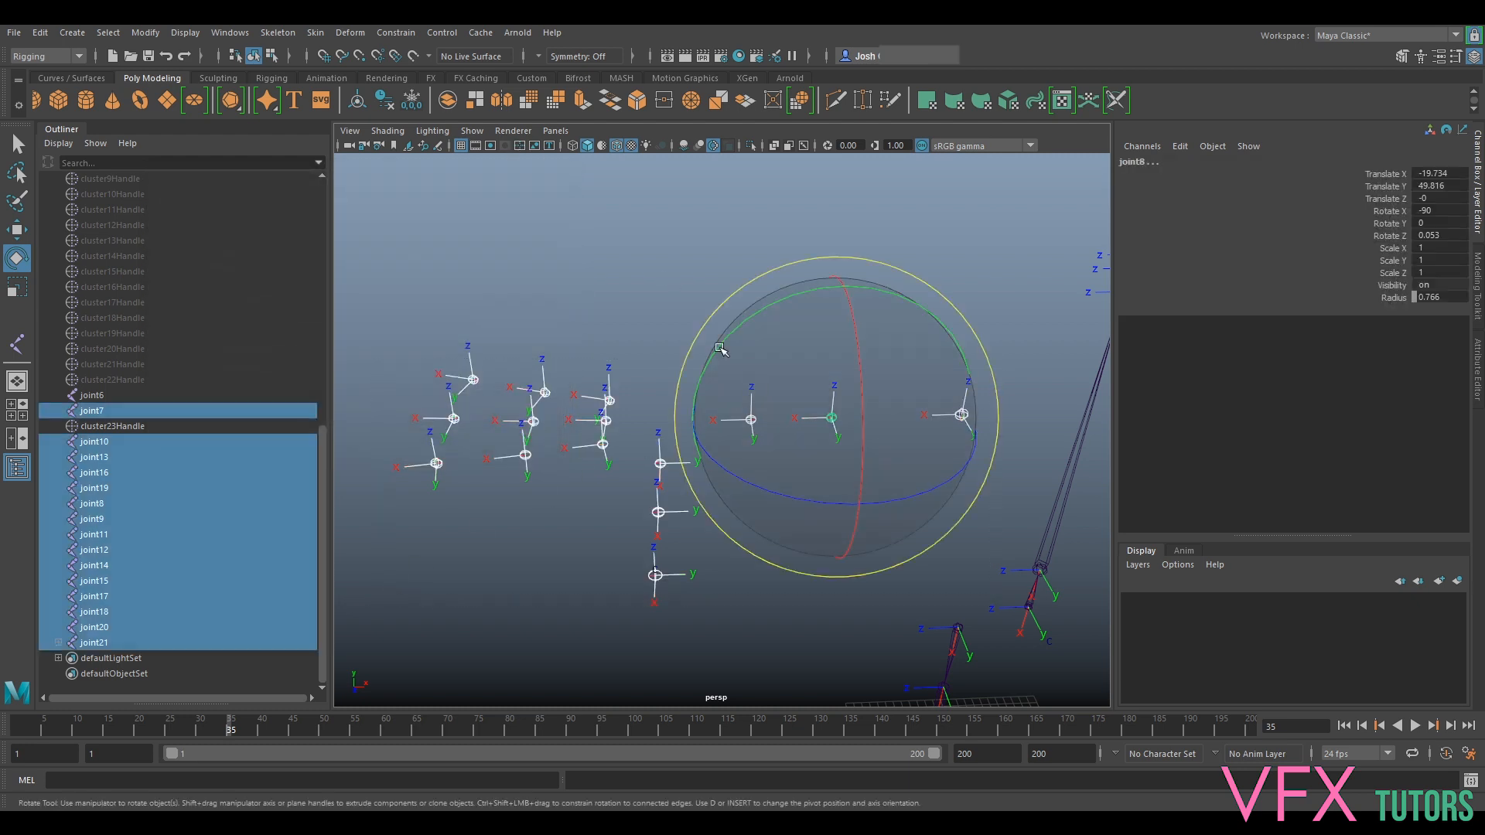
{"action": "left_click", "coordinate": [405, 106]}
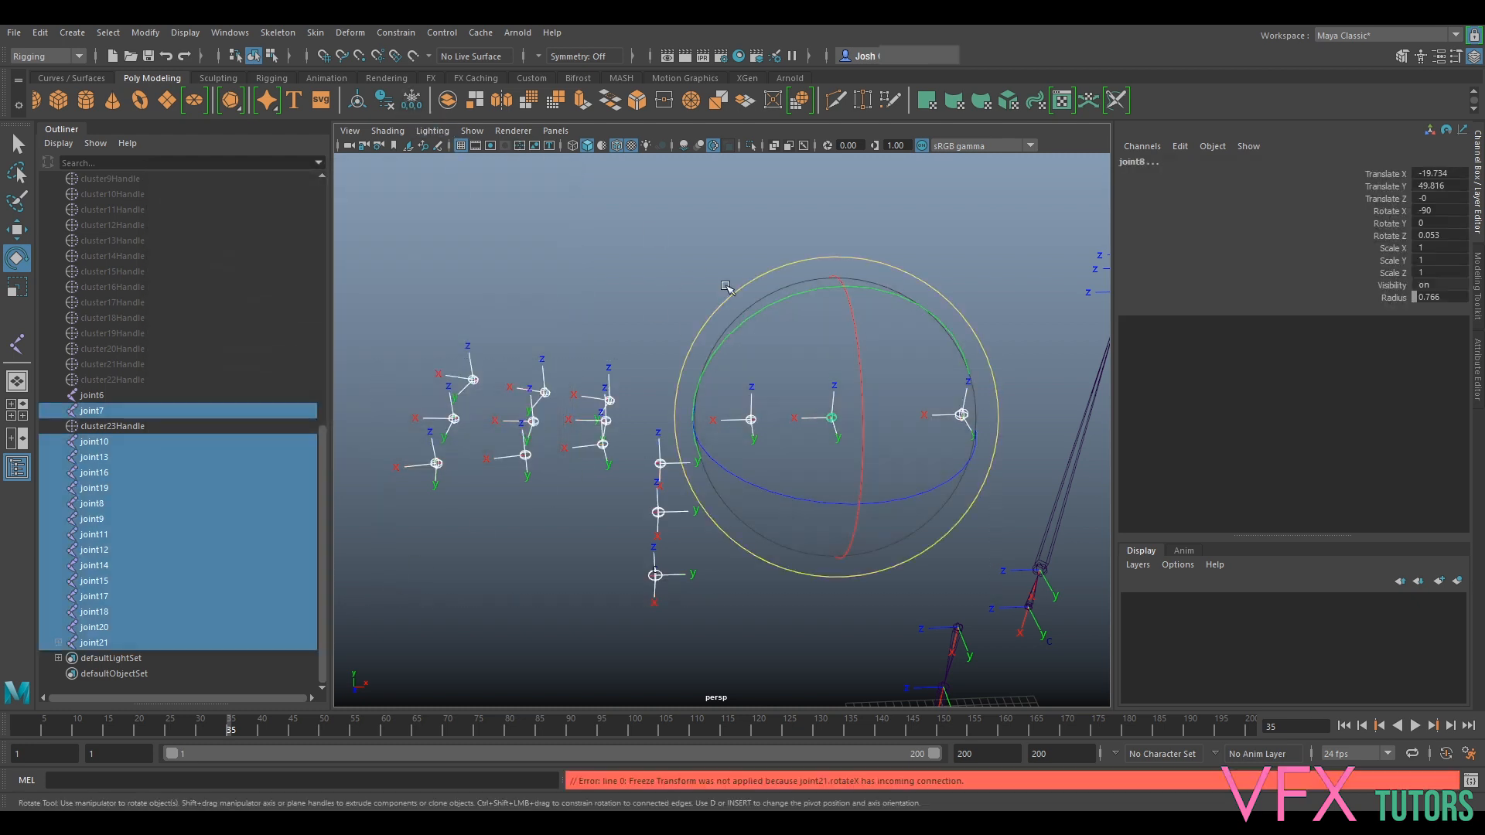
{"action": "left_click", "coordinate": [678, 242]}
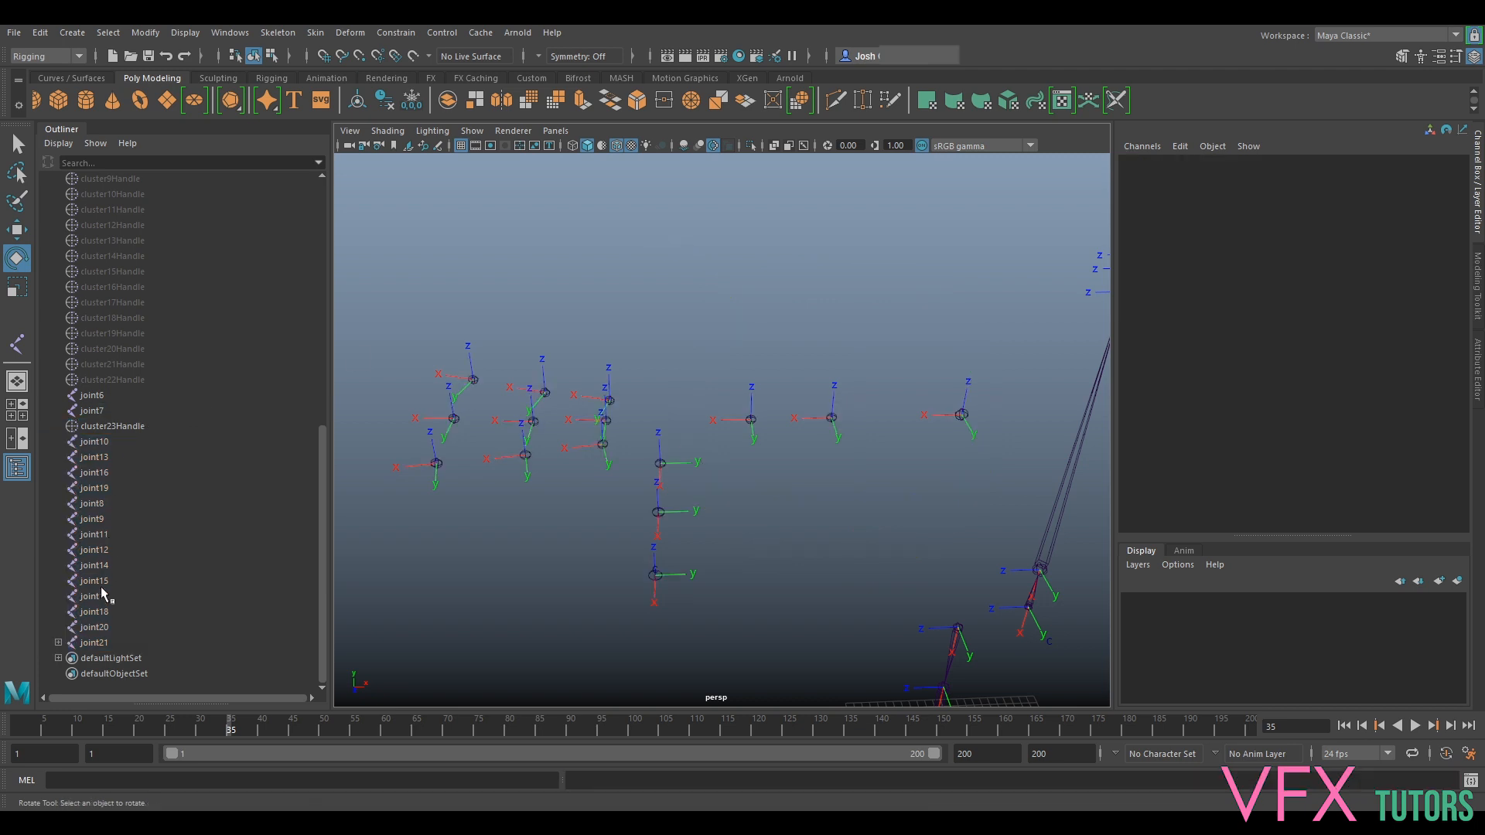
Delete the orient constraint under joint21.
{"action": "left_click", "coordinate": [58, 643]}
{"action": "left_click", "coordinate": [121, 657]}
{"action": "key", "text": "Delete"}
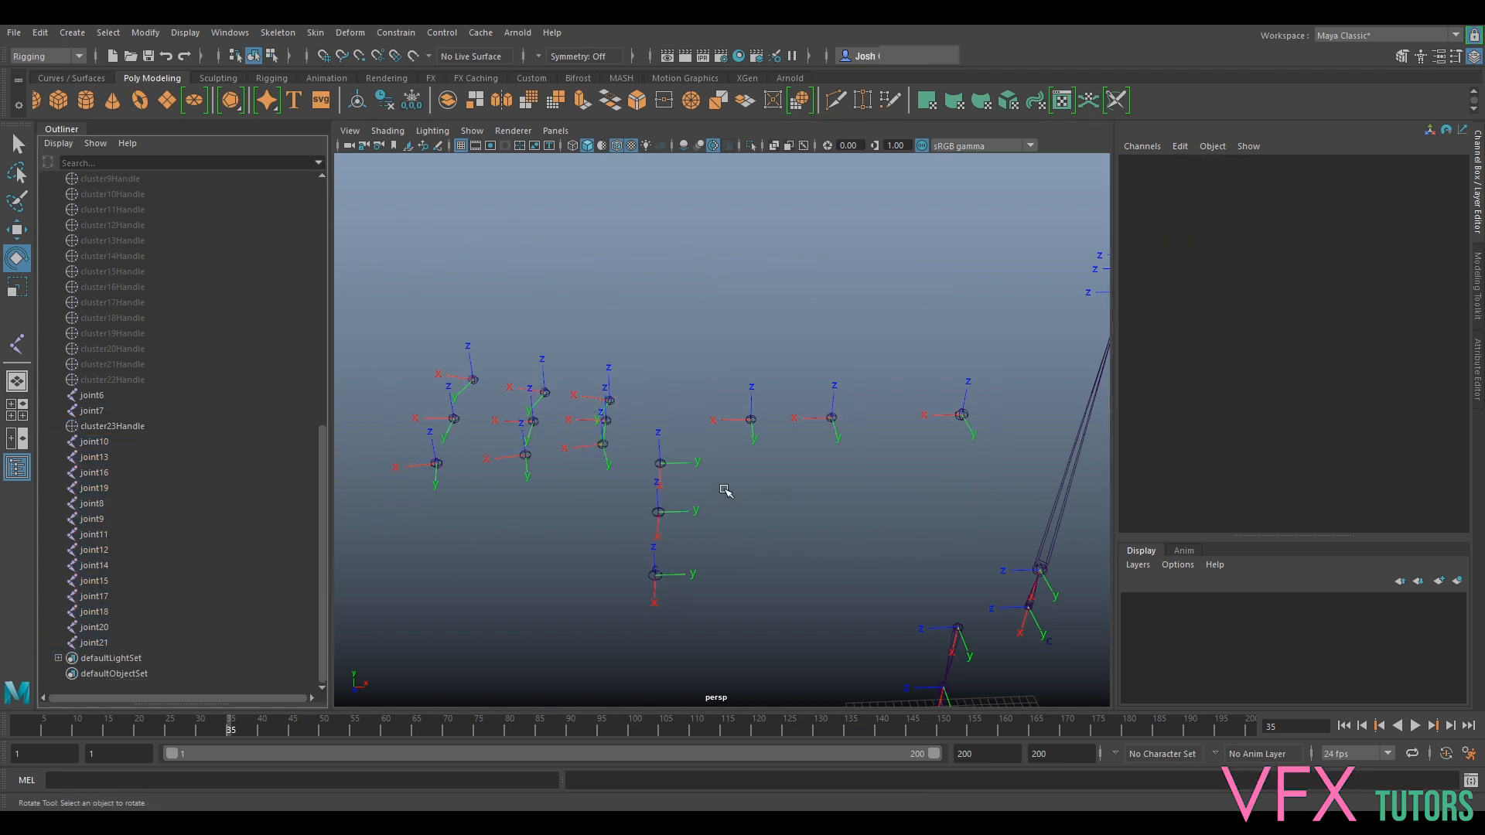
Freeze the transforms of all arm and finger joints, joint7 through joint21.
{"action": "left_click_drag", "start_coordinate": [980, 341], "coordinate": [374, 587]}
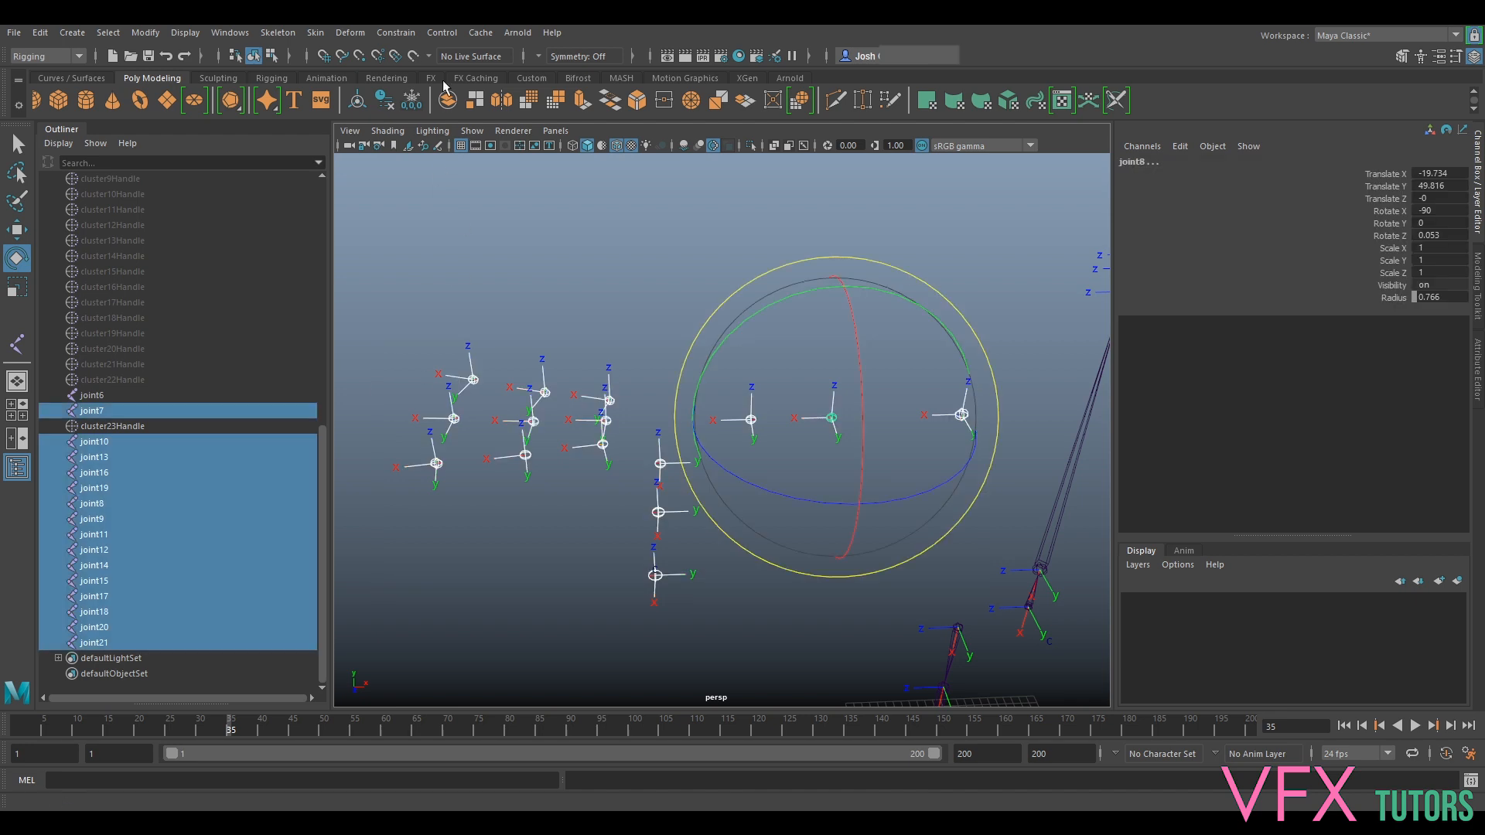
{"action": "left_click", "coordinate": [412, 99]}
{"action": "left_click", "coordinate": [761, 269]}
Try parenting joint7 under joint8, and undo it.
{"action": "left_click_drag", "start_coordinate": [763, 272], "coordinate": [1056, 503], "text": "alt"}
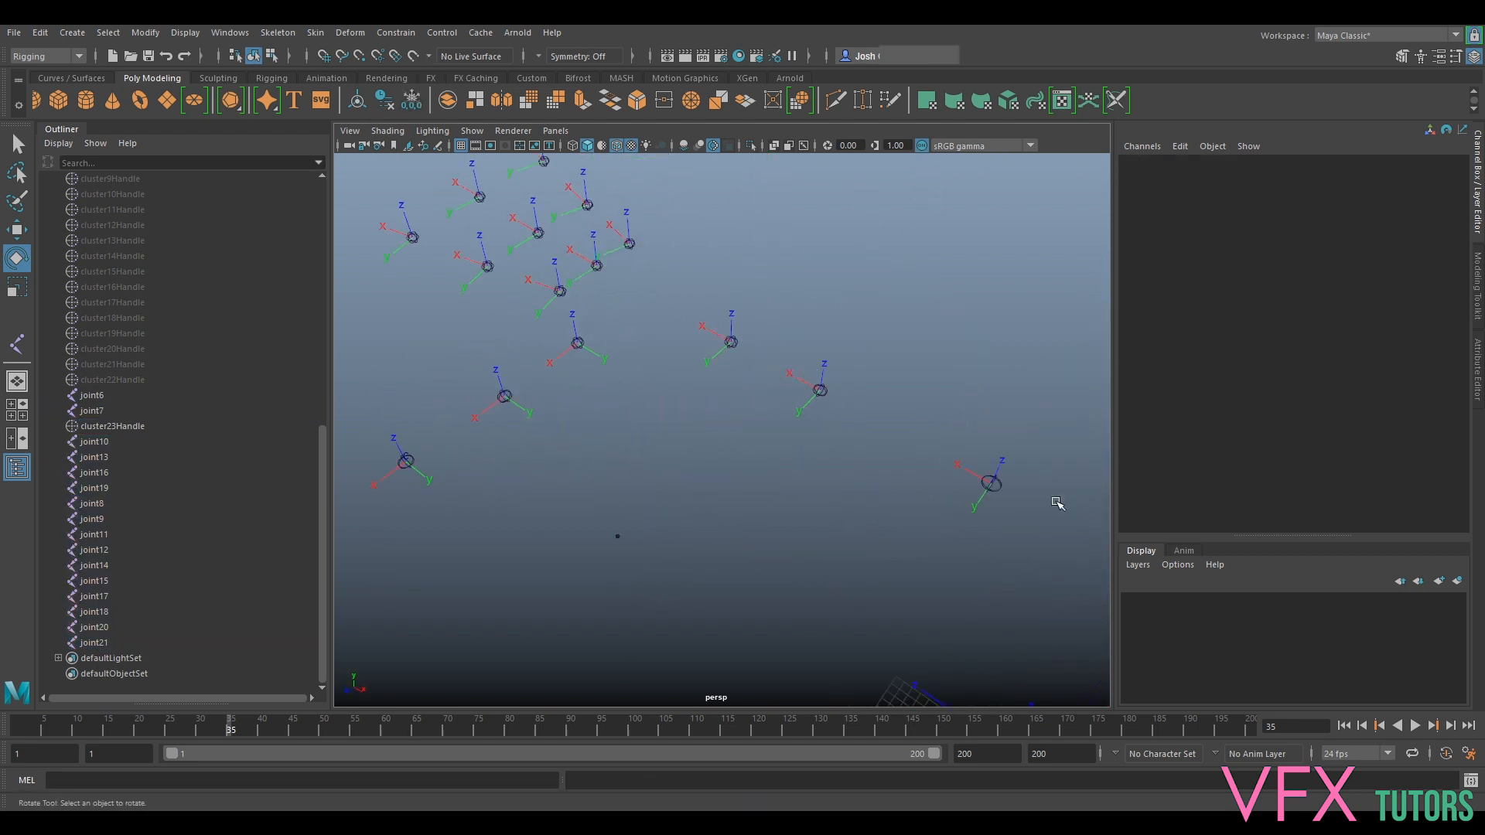
{"action": "left_click", "coordinate": [996, 489]}
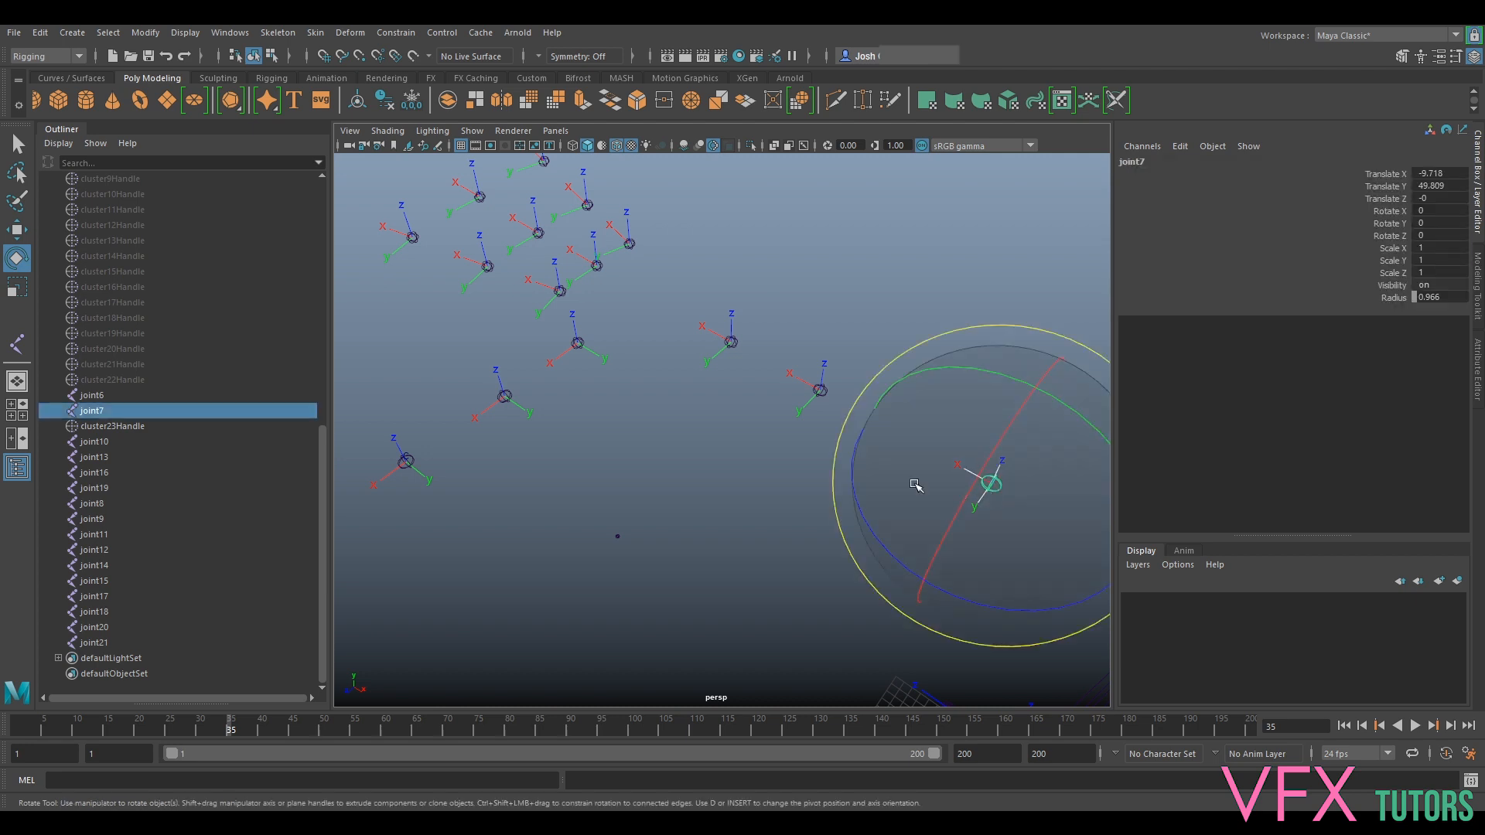
{"action": "left_click", "coordinate": [820, 389], "text": "shift"}
{"action": "key", "text": "p"}
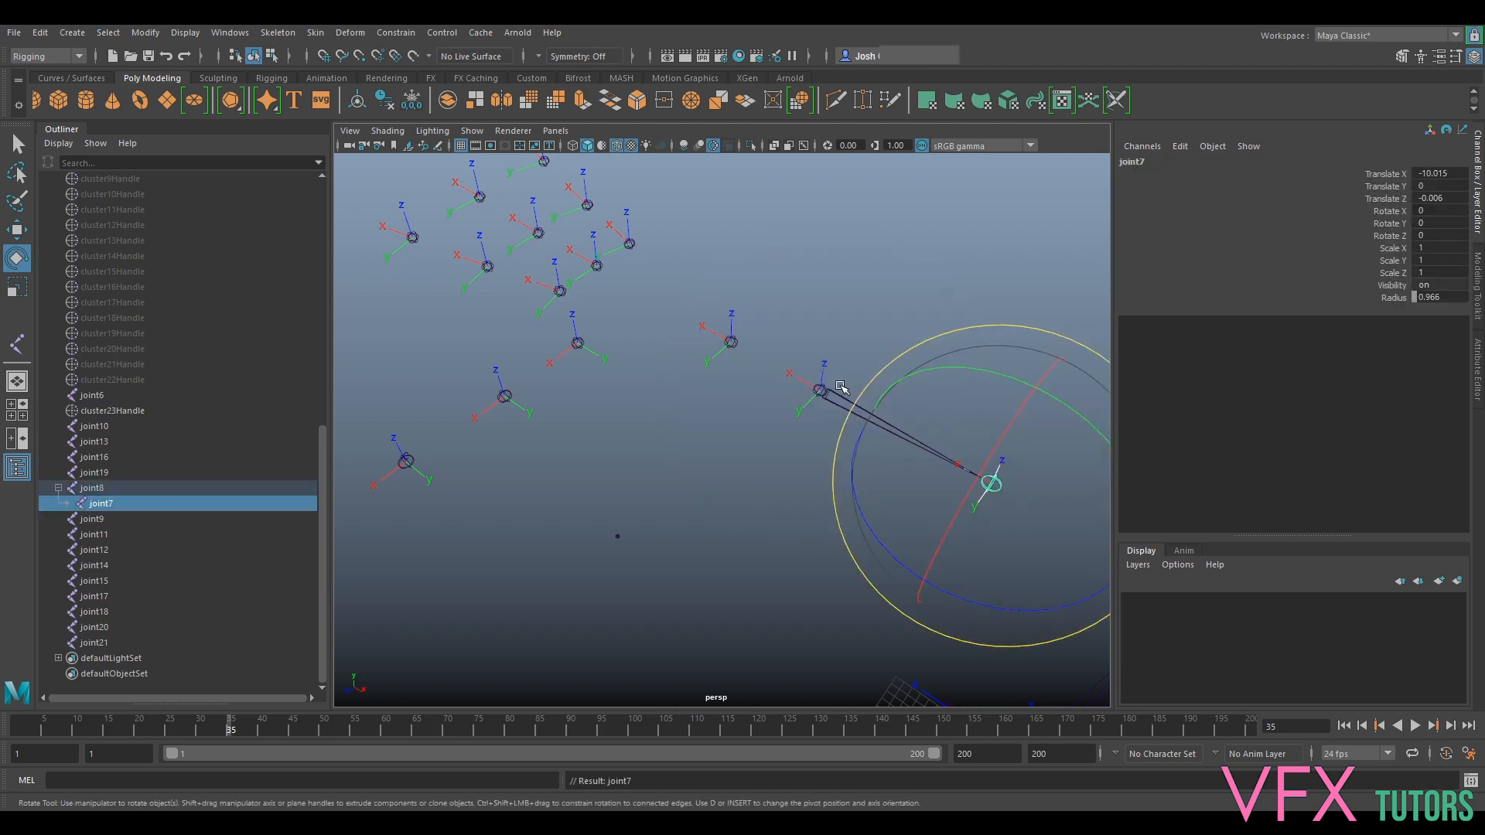
{"action": "key", "text": "ctrl+z"}
{"action": "key", "text": "ctrl+z"}
Parent joint8 under joint7, the first joint of the arm.
{"action": "middle_click_drag", "start_coordinate": [643, 319], "coordinate": [846, 483], "text": "alt"}
{"action": "left_click", "coordinate": [603, 516]}
{"action": "right_click_drag", "start_coordinate": [663, 513], "coordinate": [992, 486], "text": "alt"}
{"action": "left_click", "coordinate": [914, 469]}
{"action": "middle_click_drag", "start_coordinate": [990, 541], "coordinate": [860, 467], "text": "alt"}
{"action": "key", "text": "q"}
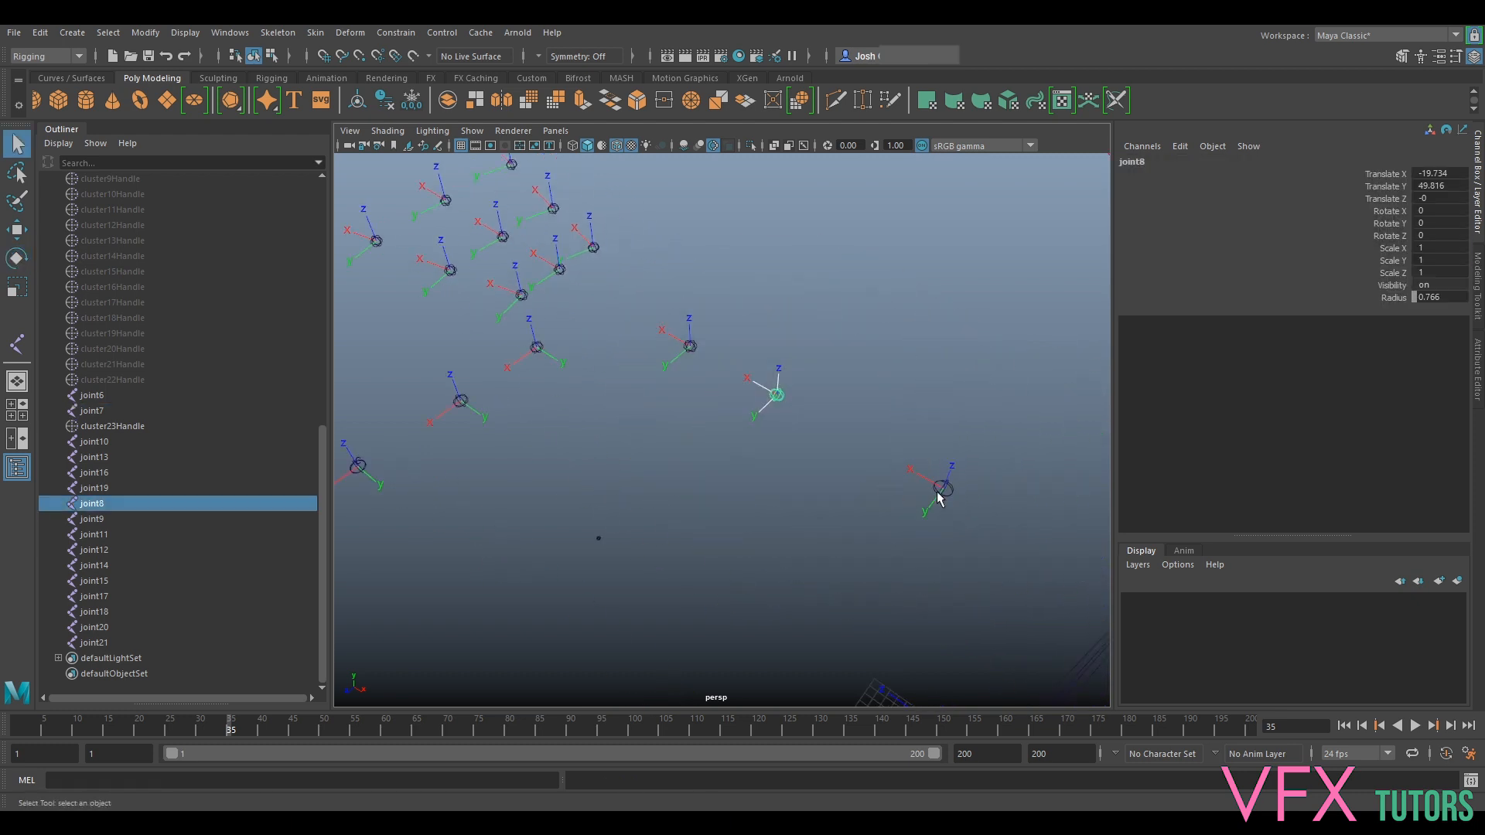
{"action": "left_click", "coordinate": [954, 498], "text": "shift"}
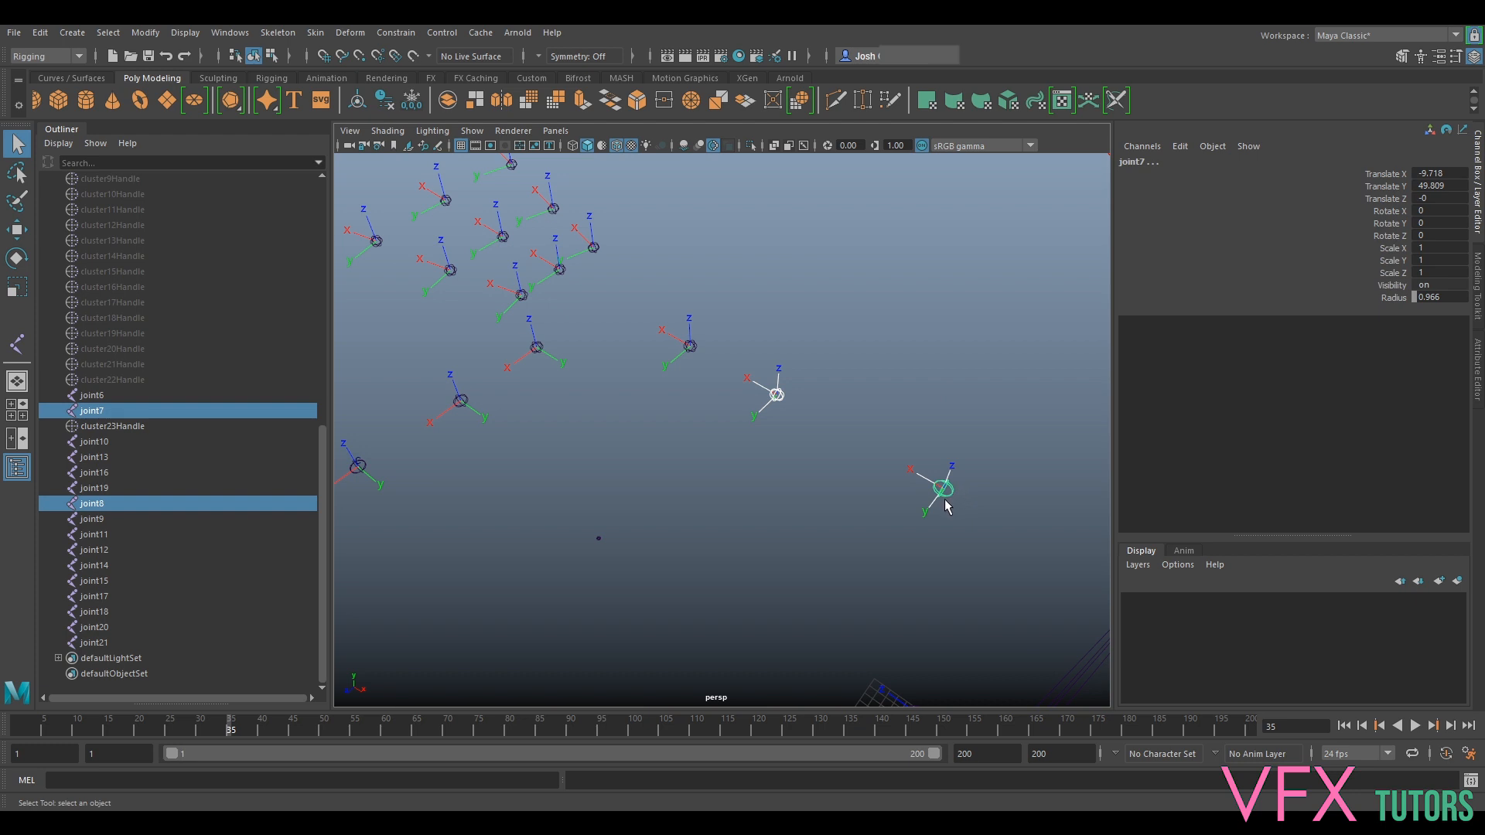
{"action": "key", "text": "p"}
Parent joint9 under joint8 to continue the arm chain.
{"action": "middle_click_drag", "start_coordinate": [678, 365], "coordinate": [758, 432], "text": "alt"}
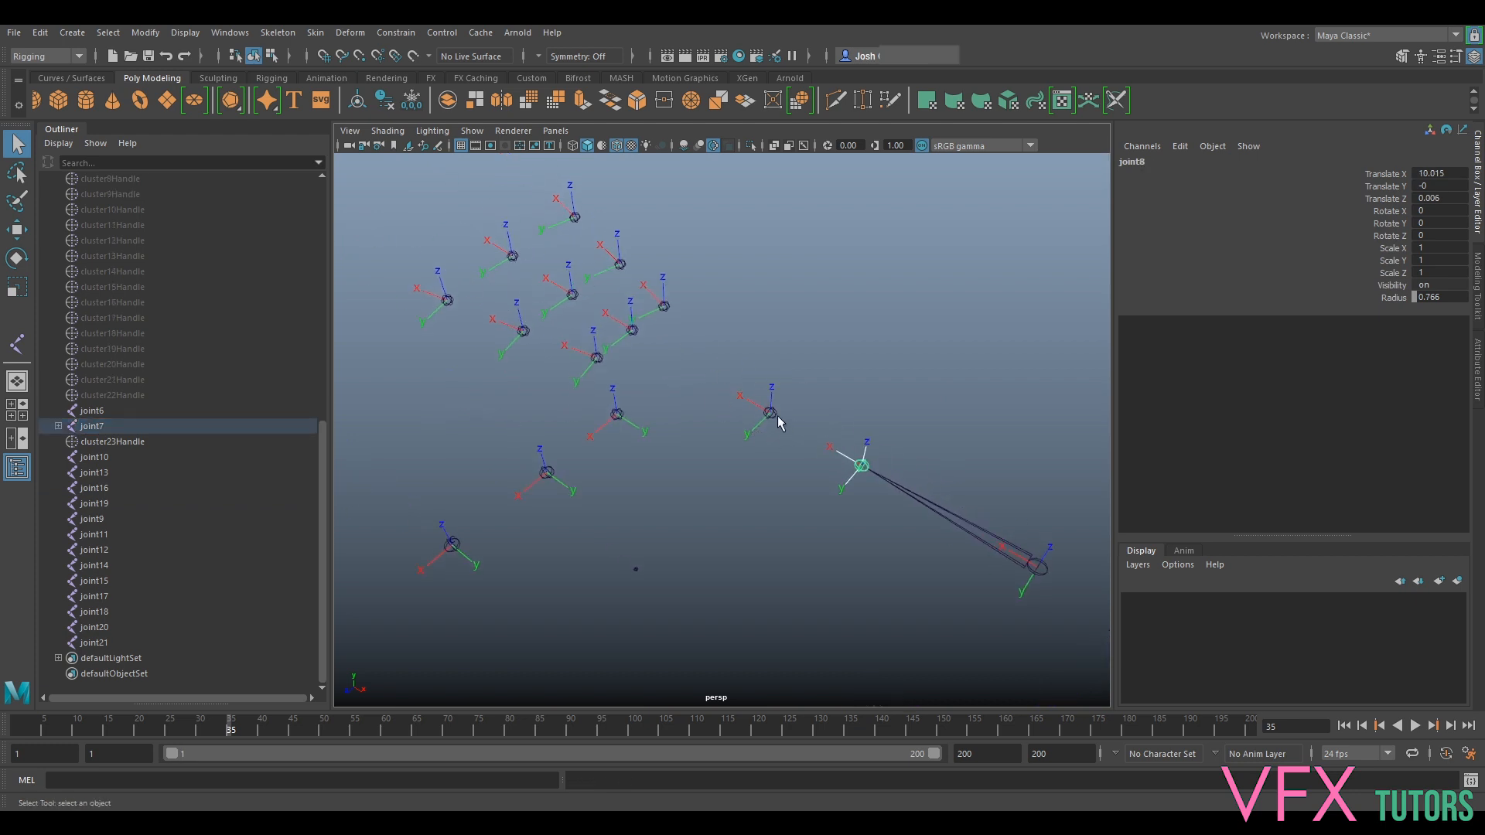
{"action": "left_click", "coordinate": [775, 415]}
{"action": "left_click", "coordinate": [860, 466], "text": "shift"}
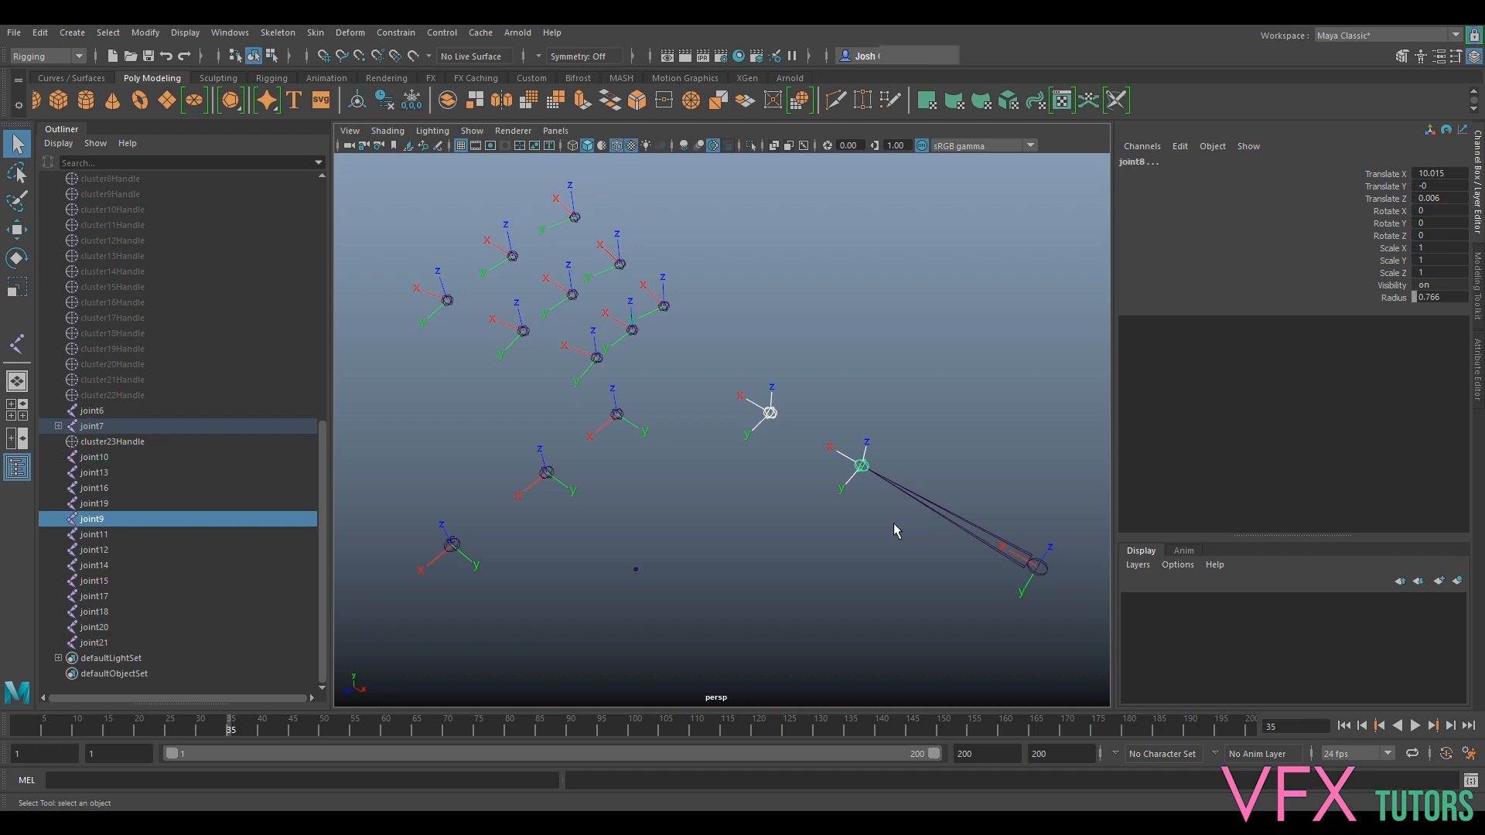
{"action": "key", "text": "p"}
Build the thumb chain by parenting joint12 under joint11 and joint11 under joint10.
{"action": "middle_click_drag", "start_coordinate": [623, 399], "coordinate": [762, 404], "text": "alt"}
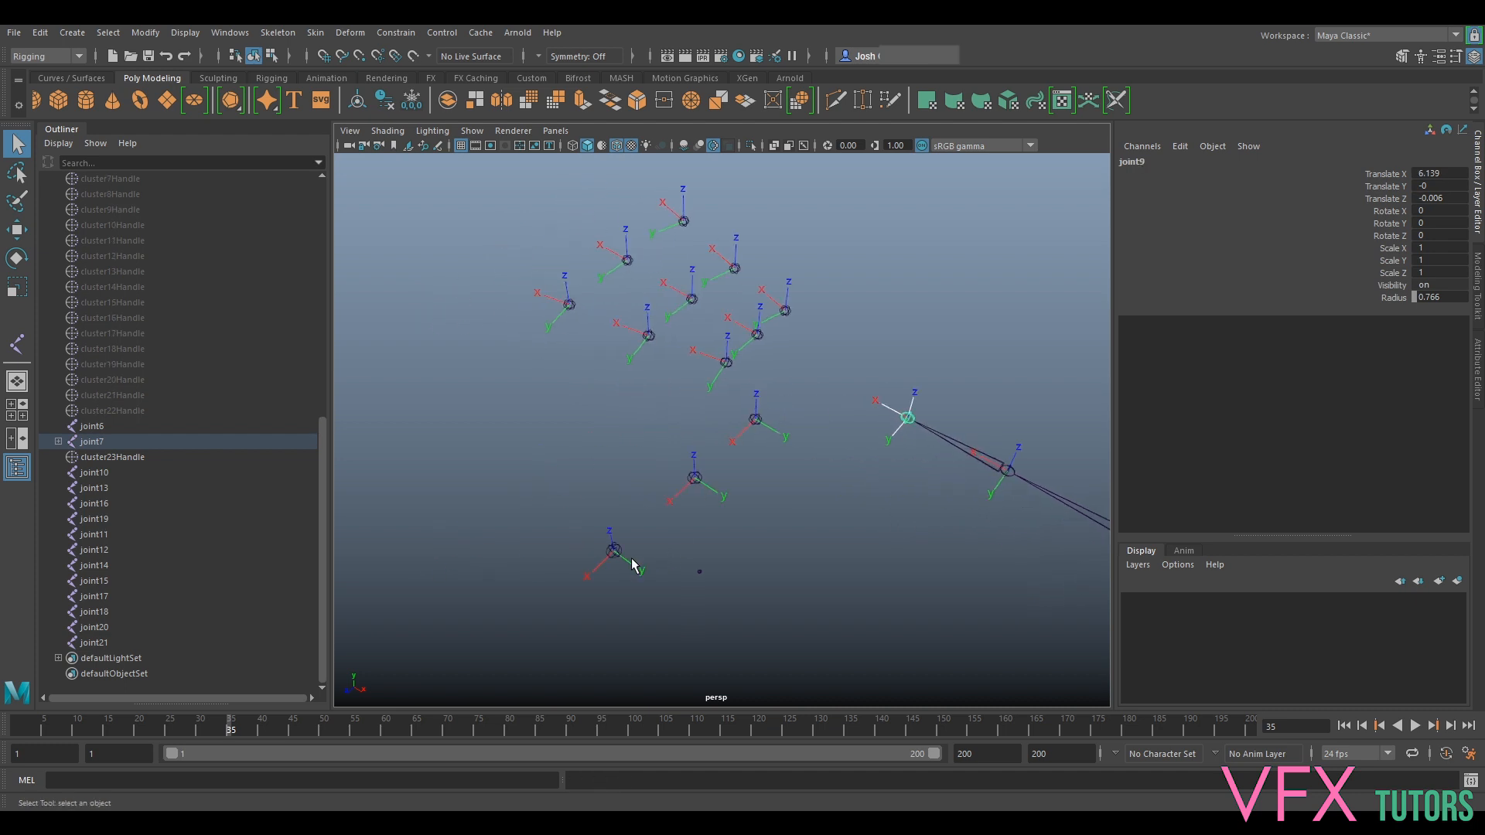
{"action": "left_click", "coordinate": [615, 550]}
{"action": "left_click", "coordinate": [696, 479], "text": "shift"}
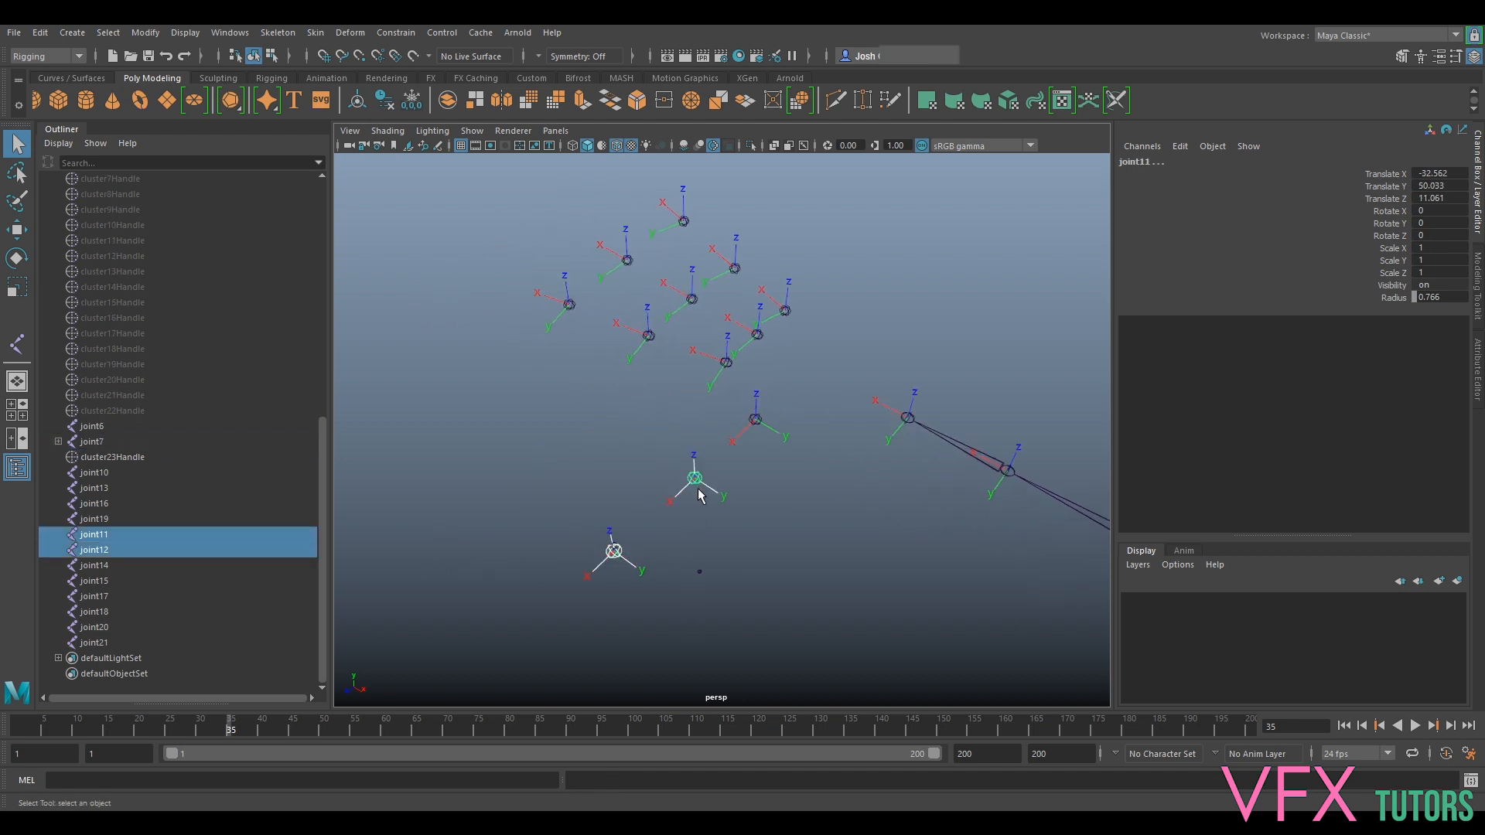
{"action": "key", "text": "p"}
{"action": "left_click", "coordinate": [700, 480]}
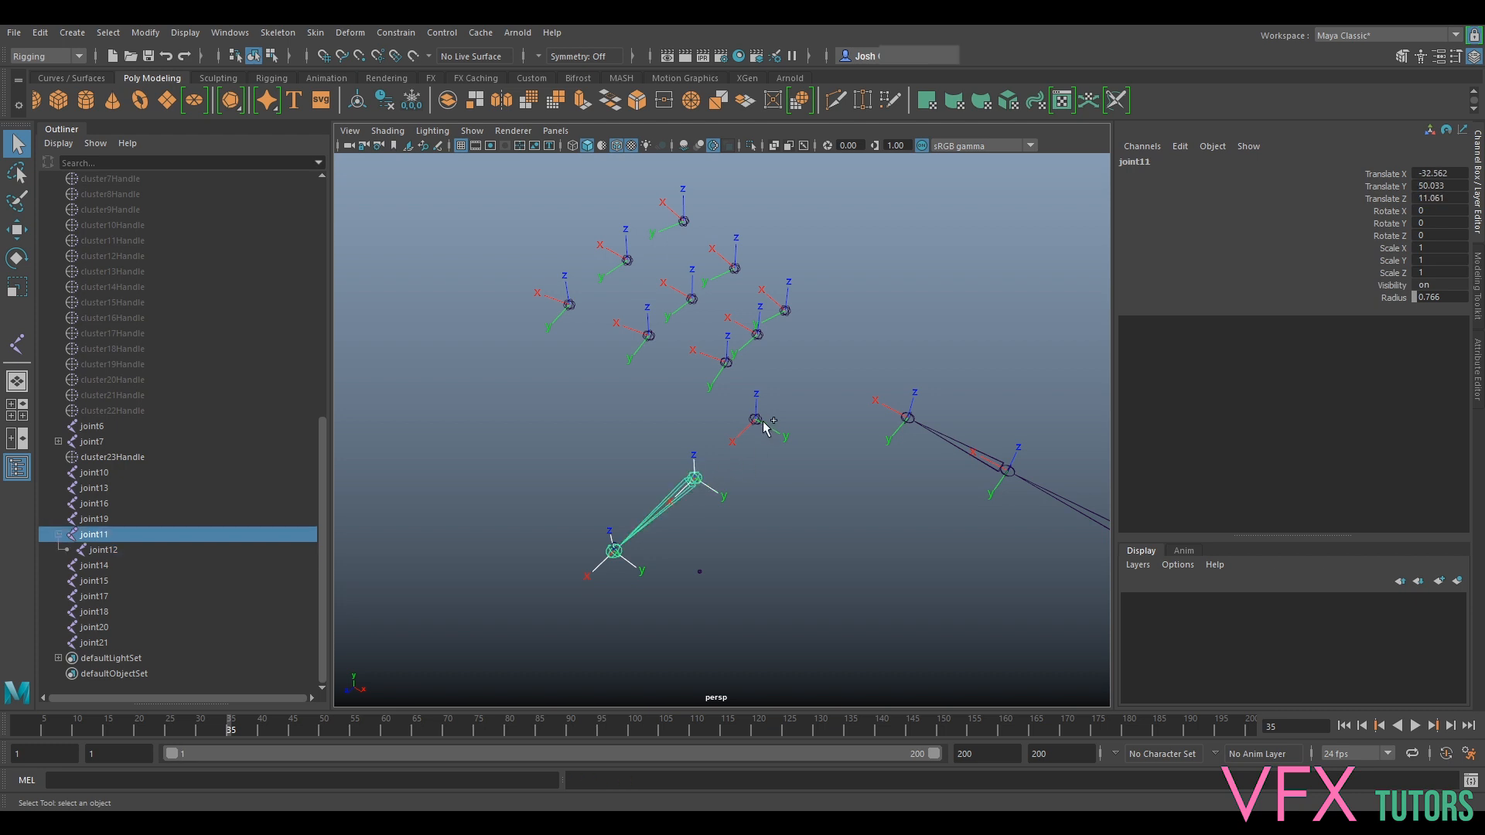
{"action": "left_click", "coordinate": [757, 422], "text": "shift"}
{"action": "key", "text": "p"}
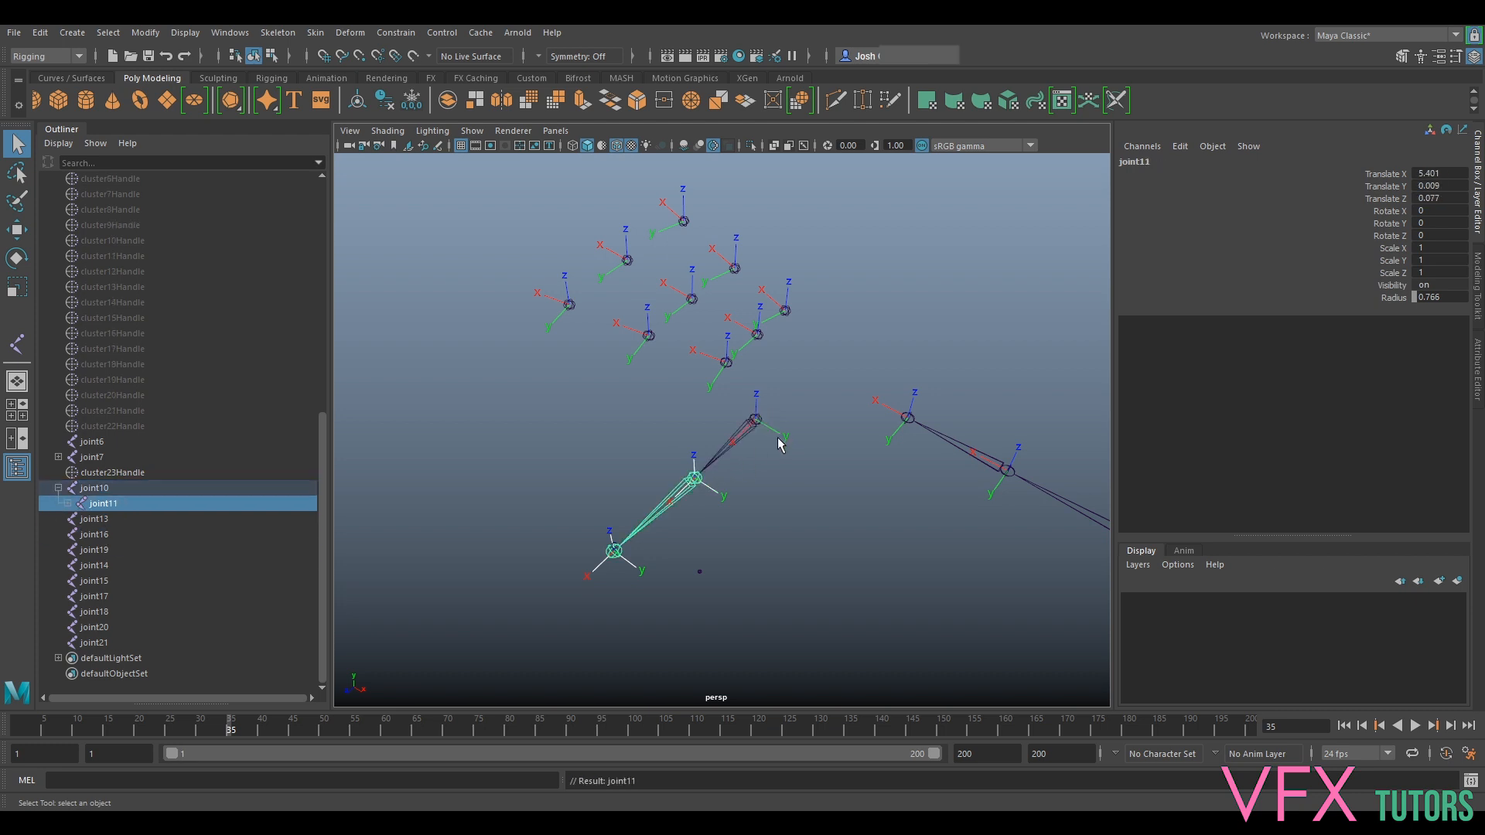
Build the finger chain nearest the thumb by parenting joint15 under joint14 and joint14 under joint13.
{"action": "middle_click_drag", "start_coordinate": [612, 359], "coordinate": [749, 507], "text": "alt"}
{"action": "left_click_drag", "start_coordinate": [749, 507], "coordinate": [781, 499], "text": "alt"}
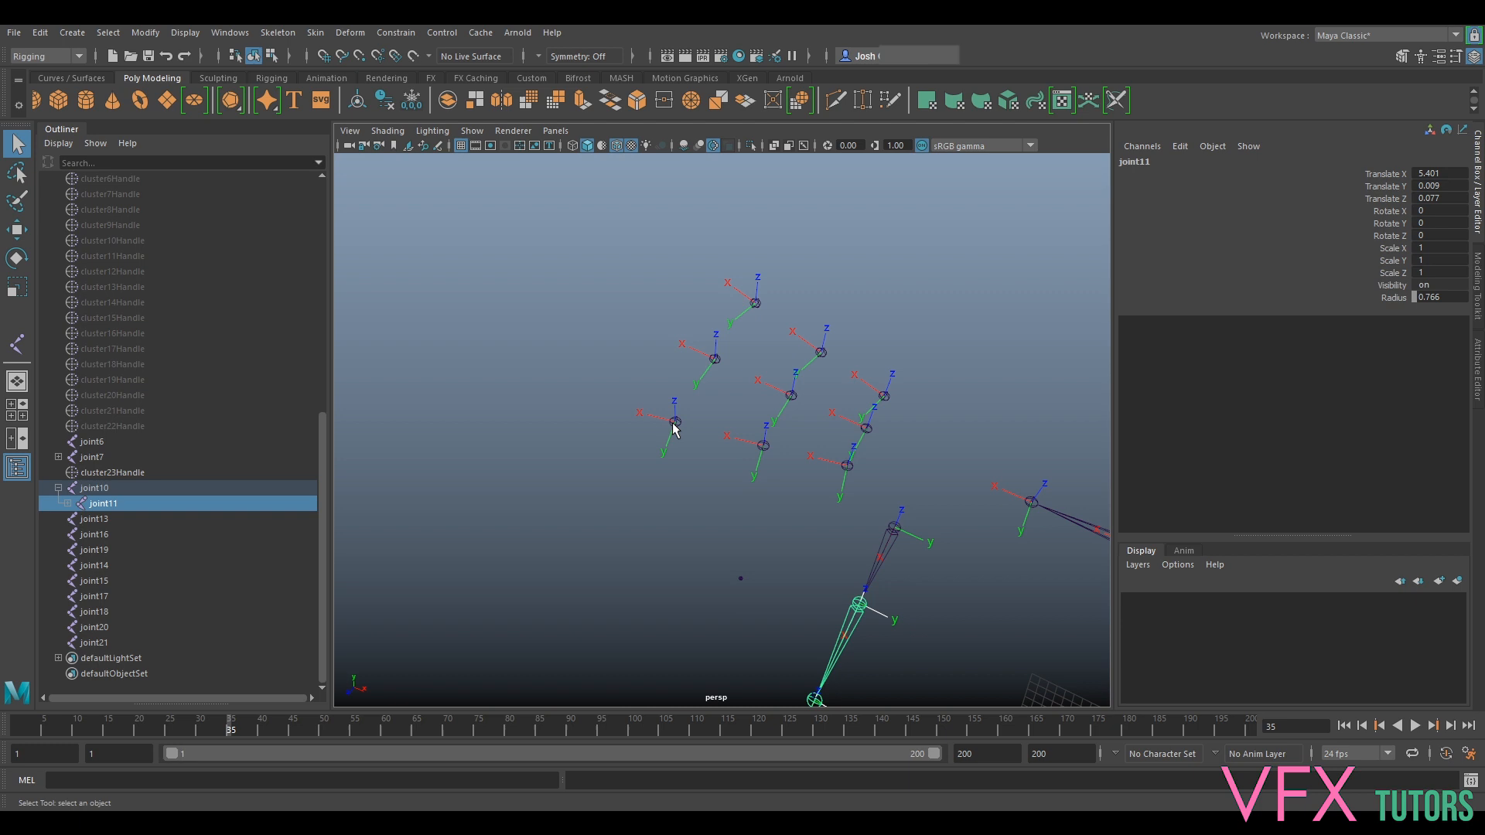
{"action": "left_click", "coordinate": [674, 423]}
{"action": "left_click", "coordinate": [761, 444], "text": "shift"}
{"action": "key", "text": "p"}
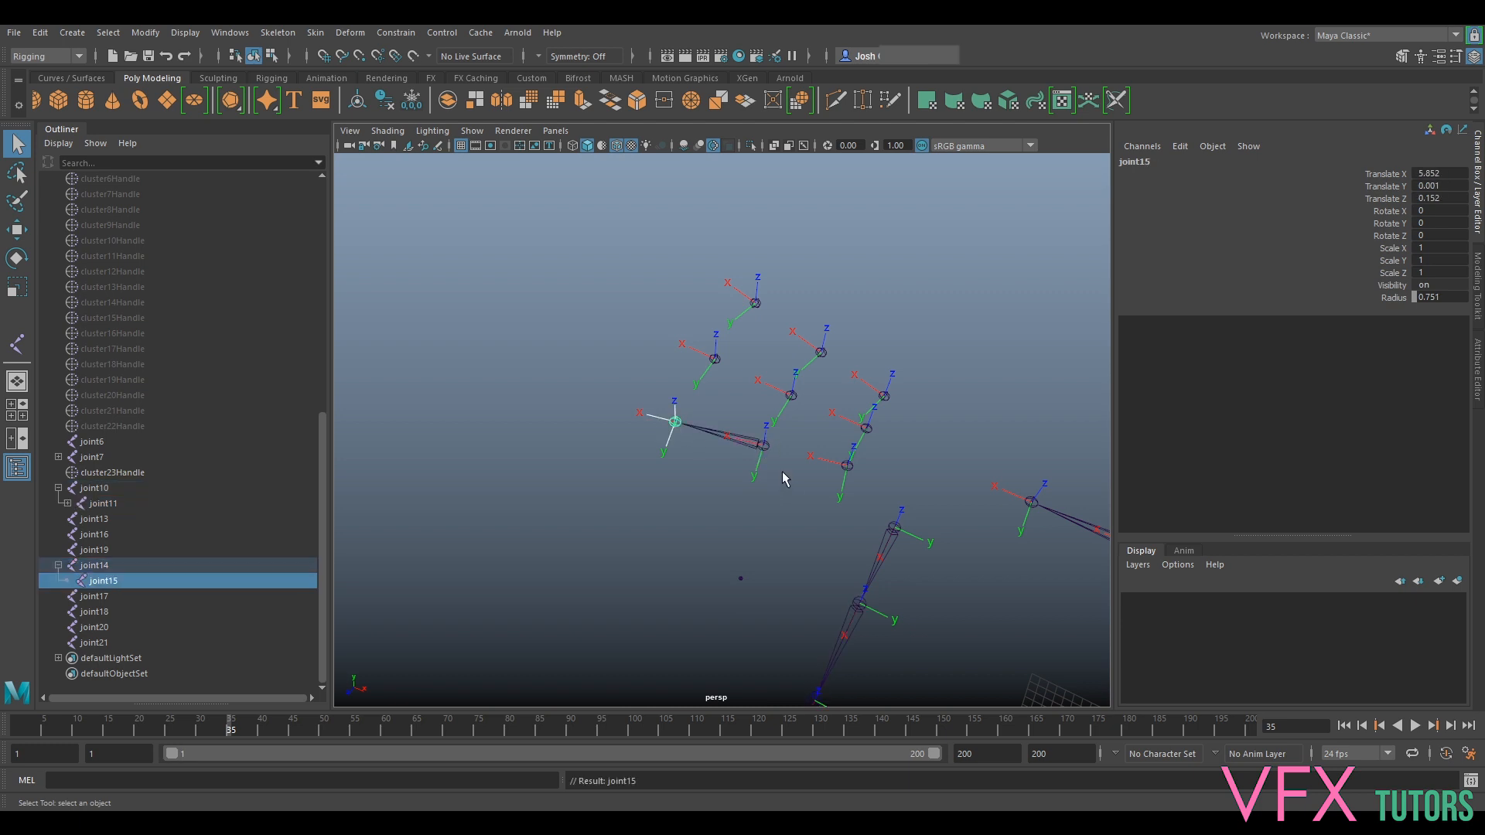
{"action": "left_click", "coordinate": [764, 445]}
{"action": "left_click", "coordinate": [847, 466], "text": "shift"}
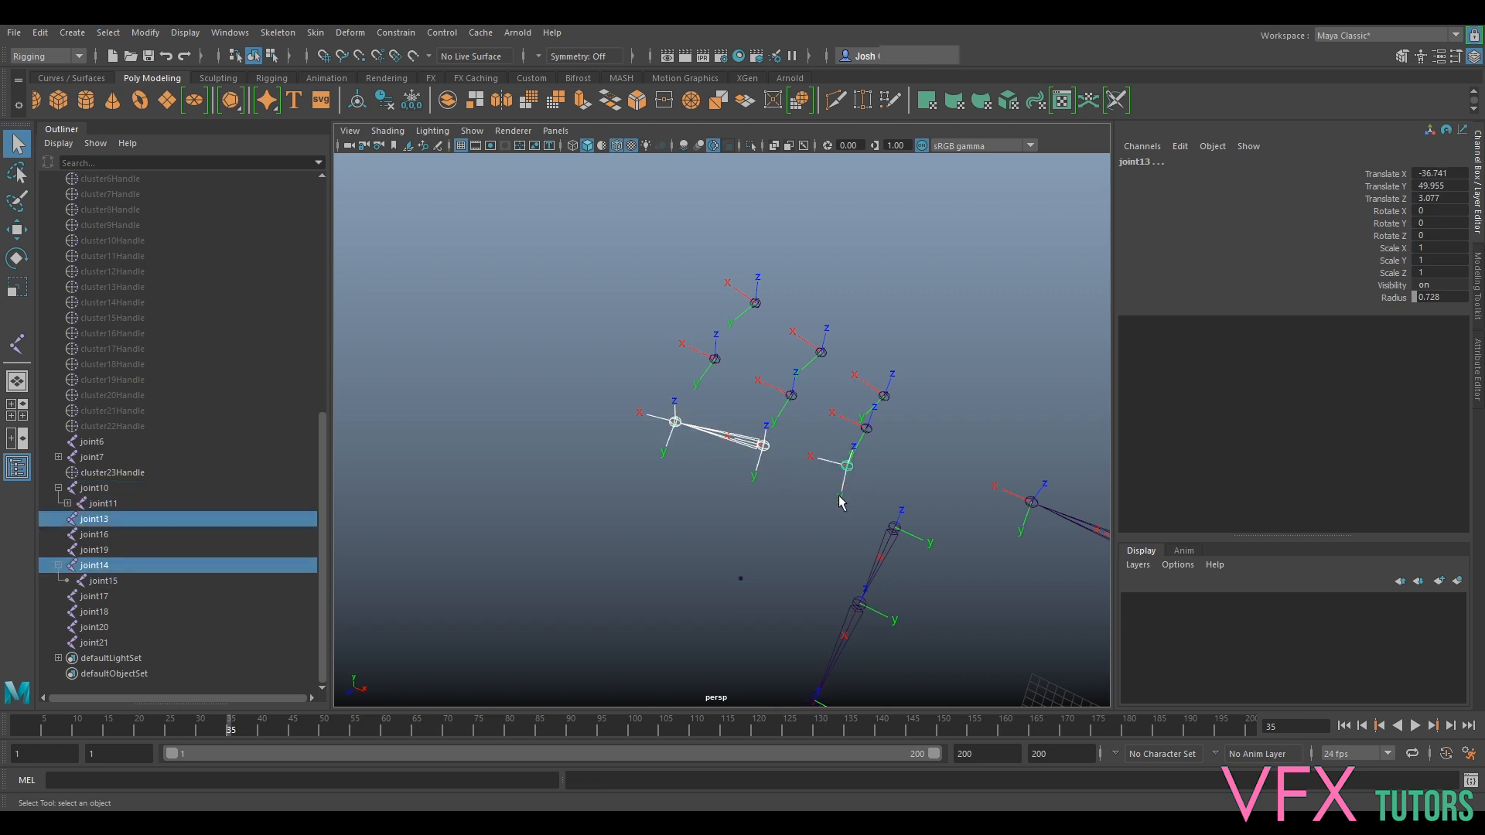
{"action": "key", "text": "p"}
Build the middle finger chain by parenting joint18 under joint17 and joint17 under joint16.
{"action": "left_click", "coordinate": [716, 359]}
{"action": "left_click", "coordinate": [792, 397], "text": "shift"}
{"action": "key", "text": "p"}
{"action": "left_click", "coordinate": [791, 396]}
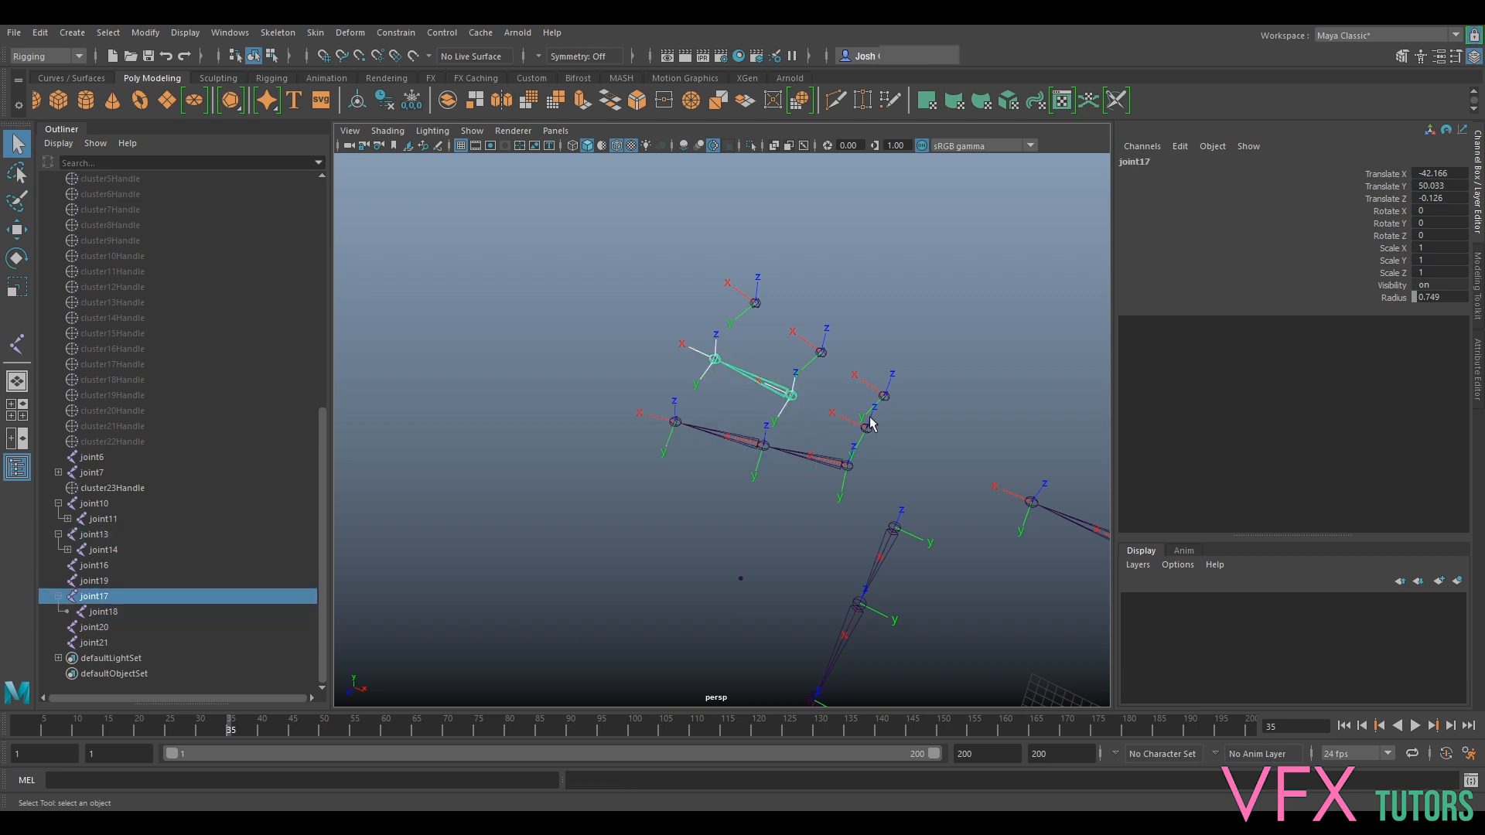
{"action": "left_click", "coordinate": [866, 428], "text": "shift"}
{"action": "key", "text": "p"}
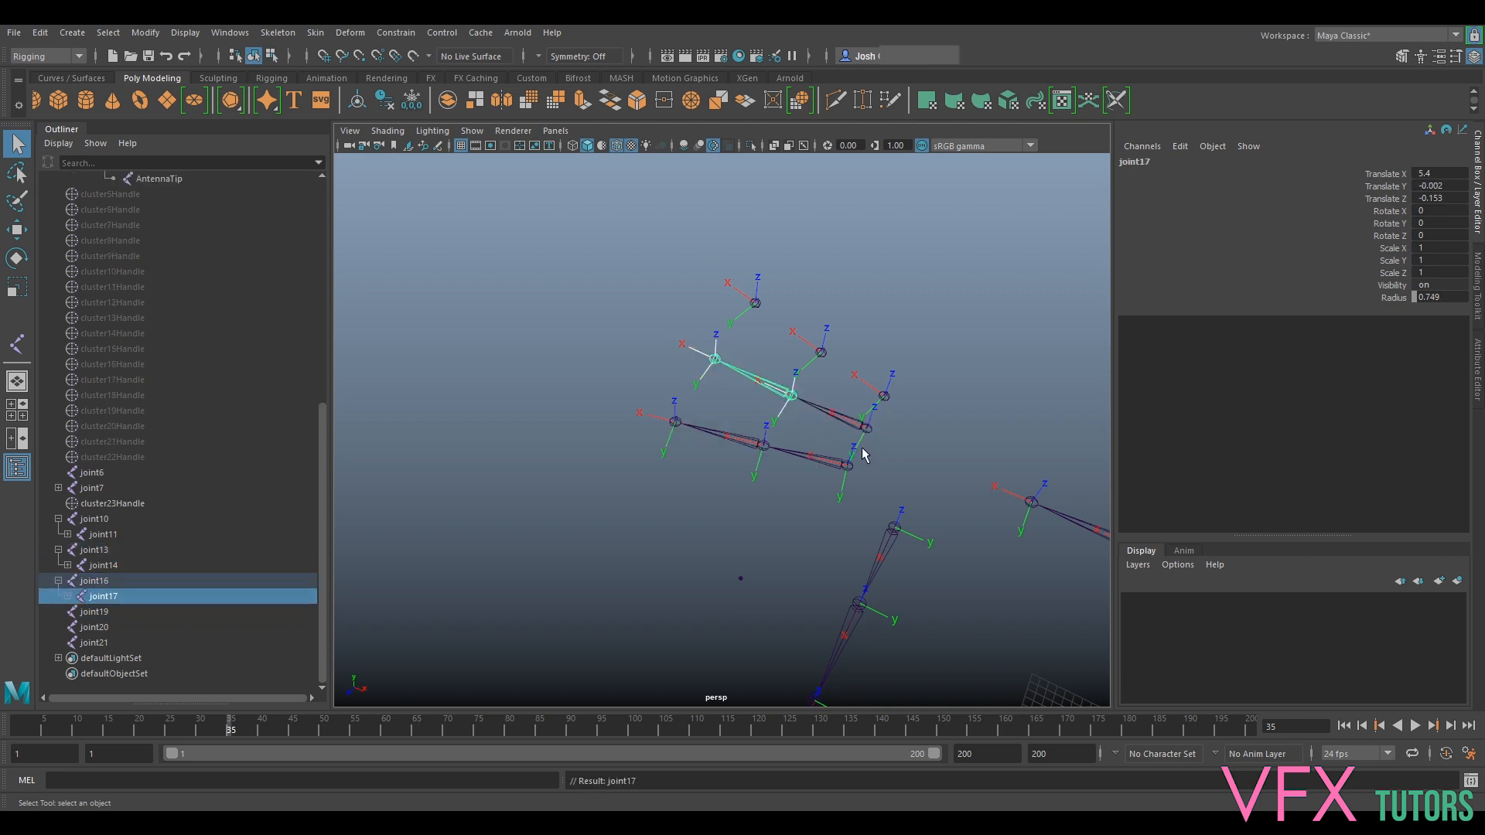
Build the outer finger chain by parenting joint21 under joint20 and joint20 under joint19.
{"action": "left_click", "coordinate": [758, 304]}
{"action": "left_click", "coordinate": [823, 353], "text": "shift"}
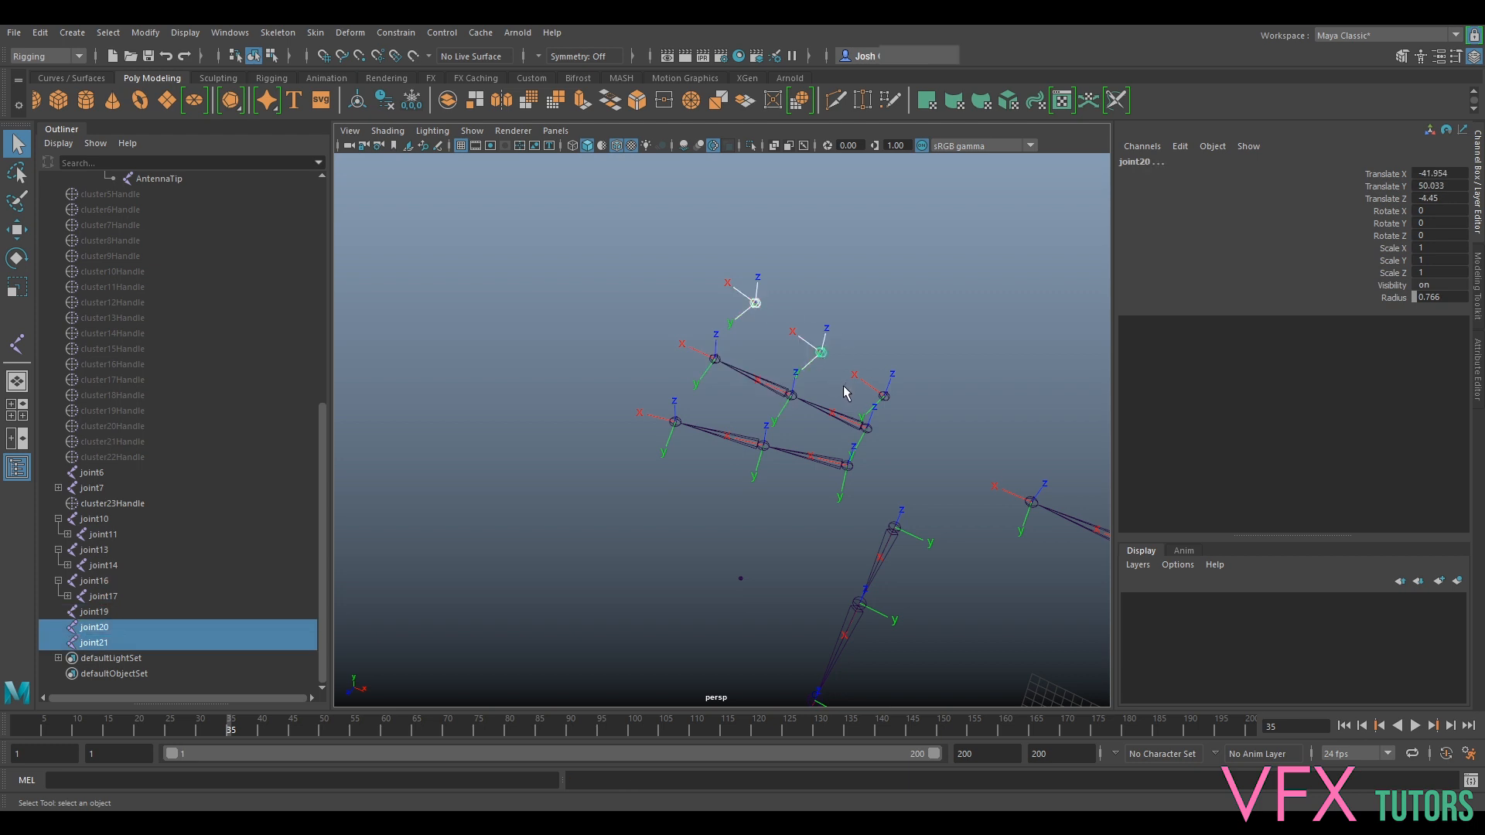
{"action": "key", "text": "p"}
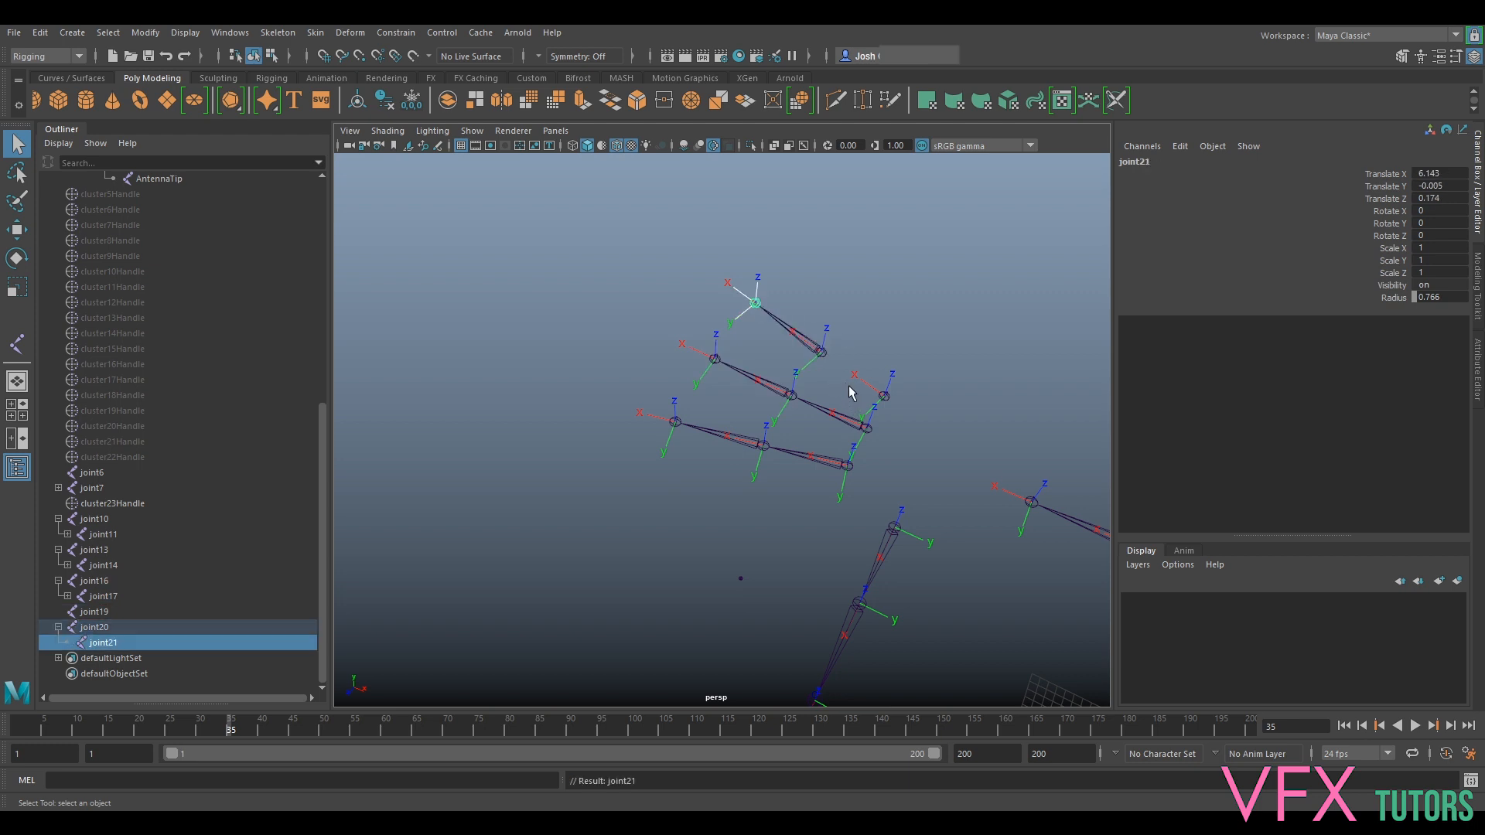
{"action": "left_click", "coordinate": [823, 353]}
{"action": "left_click", "coordinate": [886, 397], "text": "shift"}
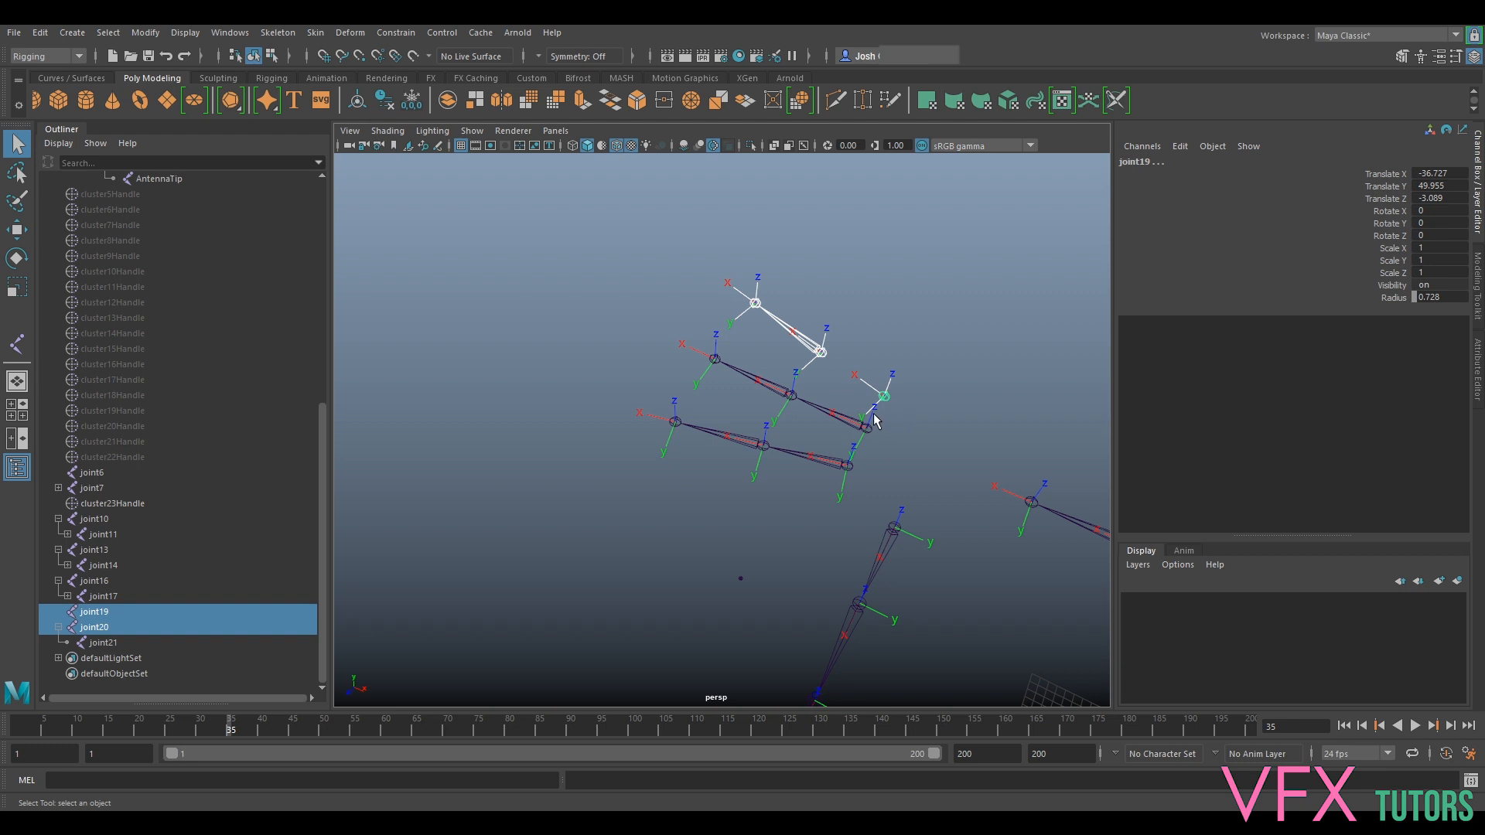
{"action": "key", "text": "p"}
Parent the finger and thumb base joints joint19, joint16, joint13 and joint10 under joint9 at the wrist.
{"action": "left_click", "coordinate": [890, 403]}
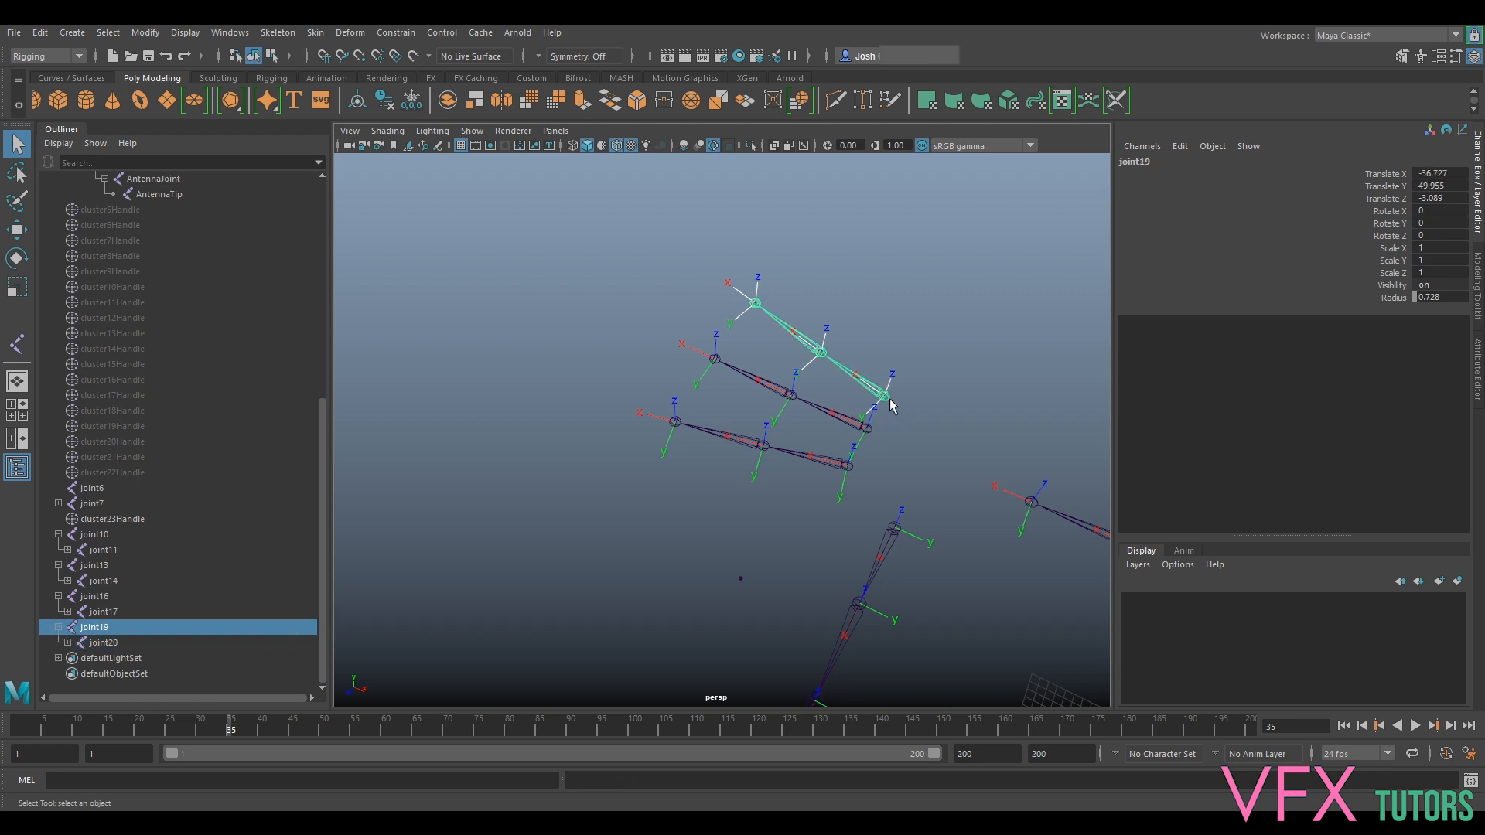
{"action": "left_click", "coordinate": [870, 428], "text": "shift"}
{"action": "left_click", "coordinate": [848, 465], "text": "shift"}
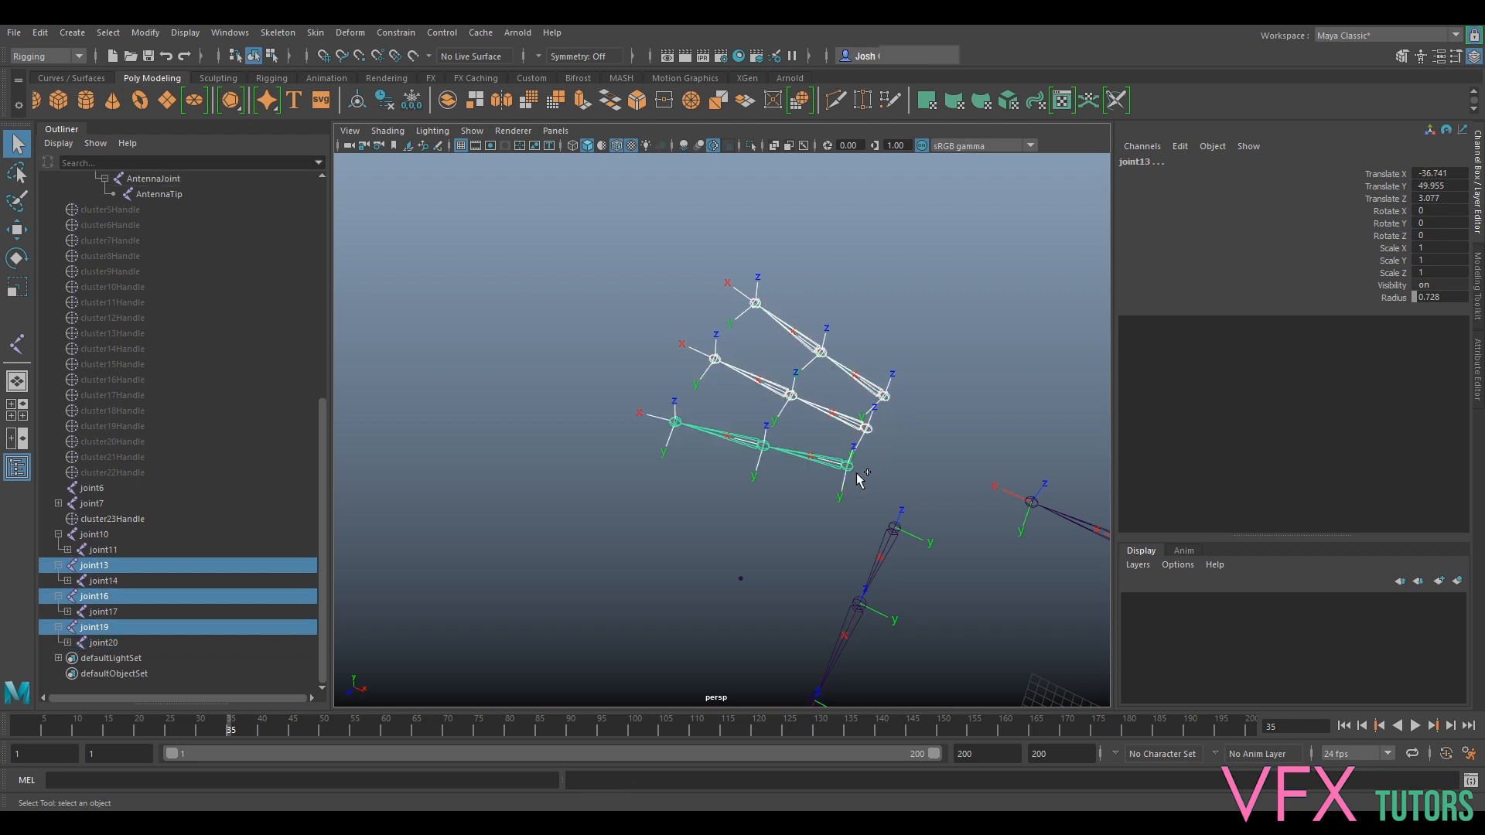
{"action": "left_click", "coordinate": [894, 528], "text": "shift"}
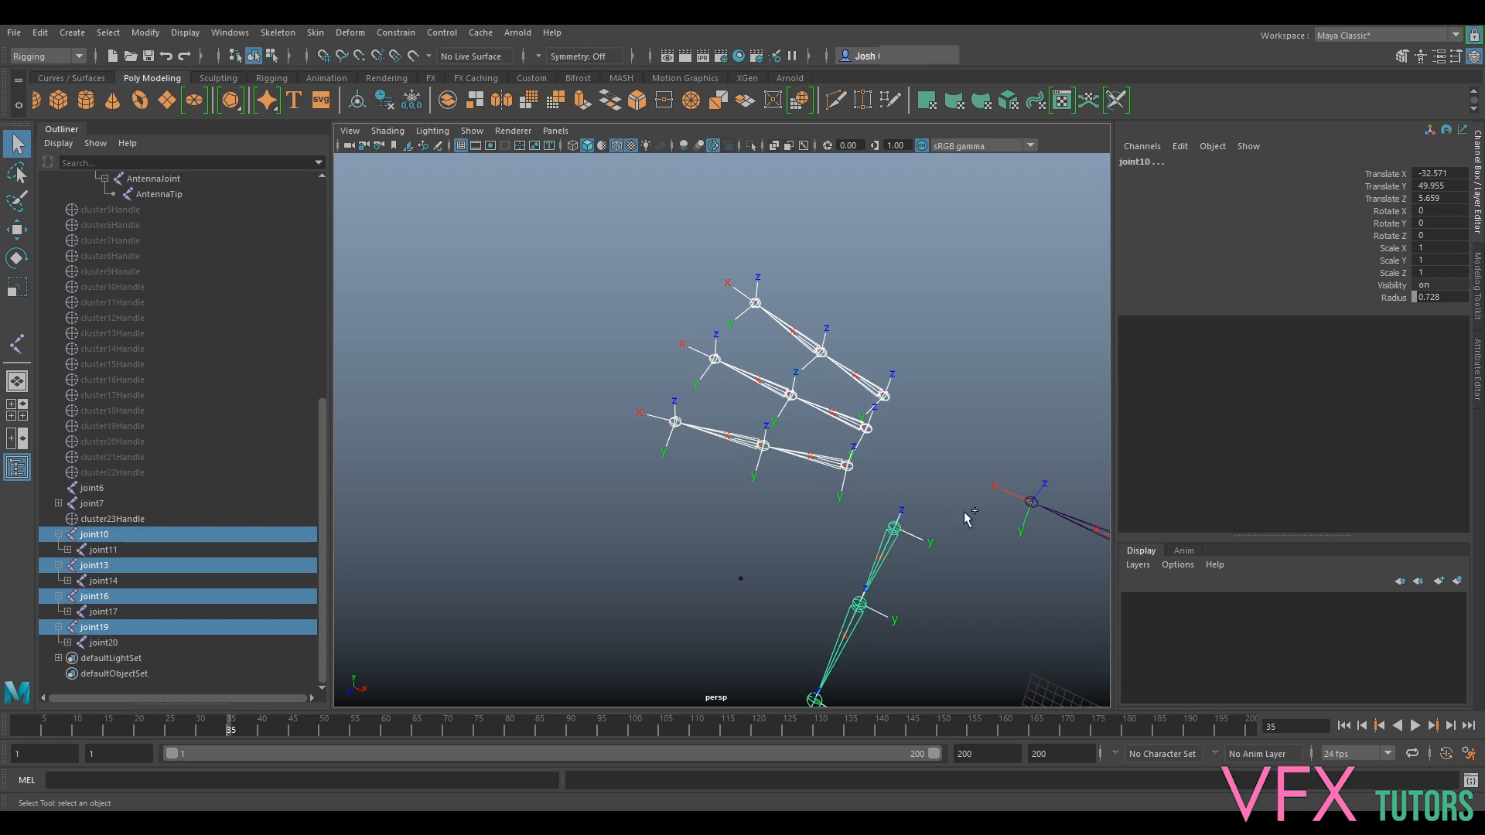
{"action": "left_click", "coordinate": [1034, 502], "text": "shift"}
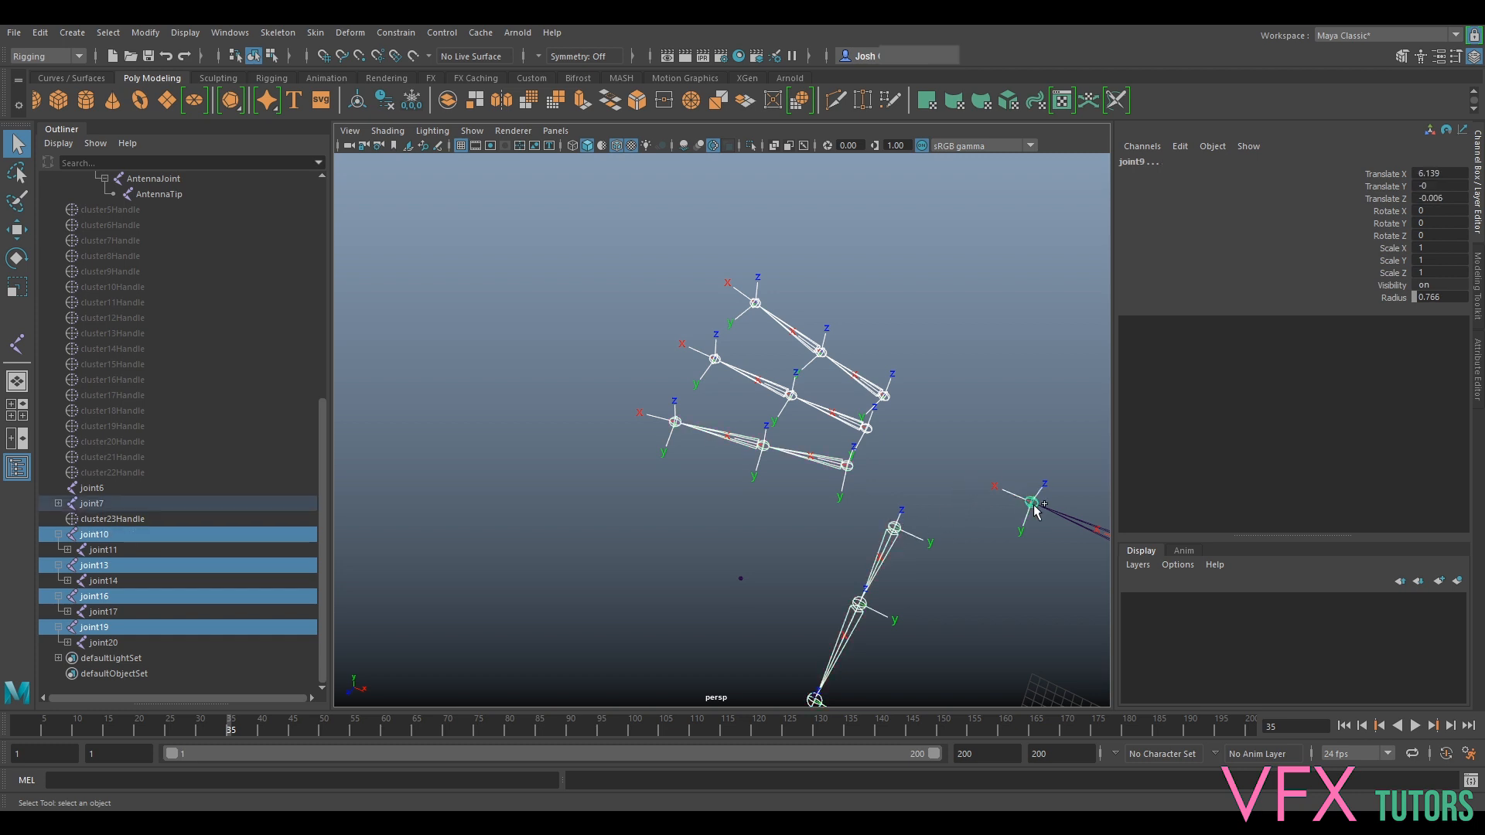
{"action": "key", "text": "p"}
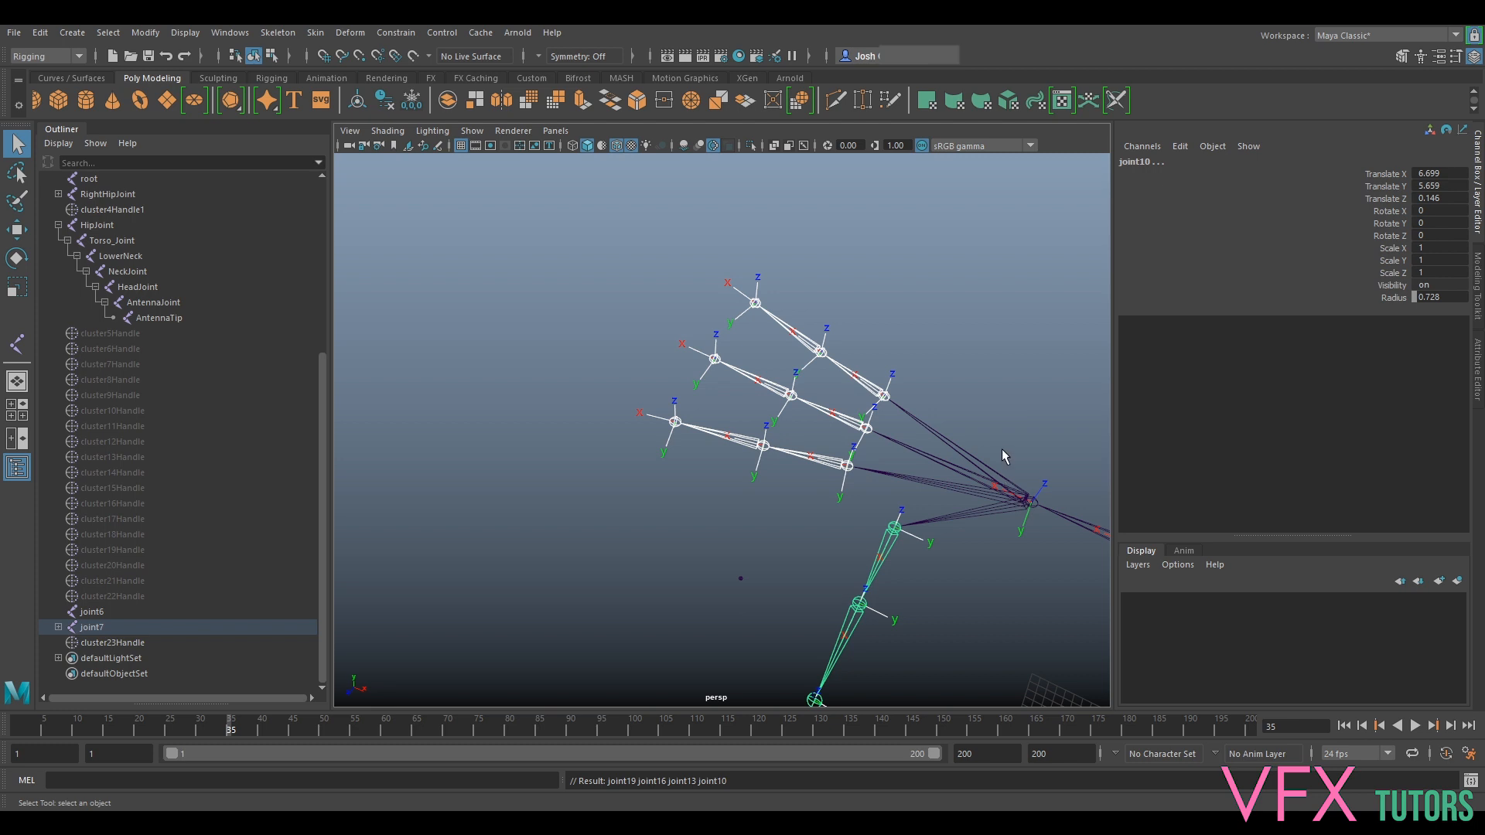
Find the stray unparented joint6 outside the arm chain and delete it.
{"action": "left_click_drag", "start_coordinate": [972, 442], "coordinate": [791, 358], "text": "alt"}
{"action": "left_click", "coordinate": [824, 390]}
{"action": "scroll", "coordinate": [825, 390], "scroll_direction": "up", "scroll_amount": 5}
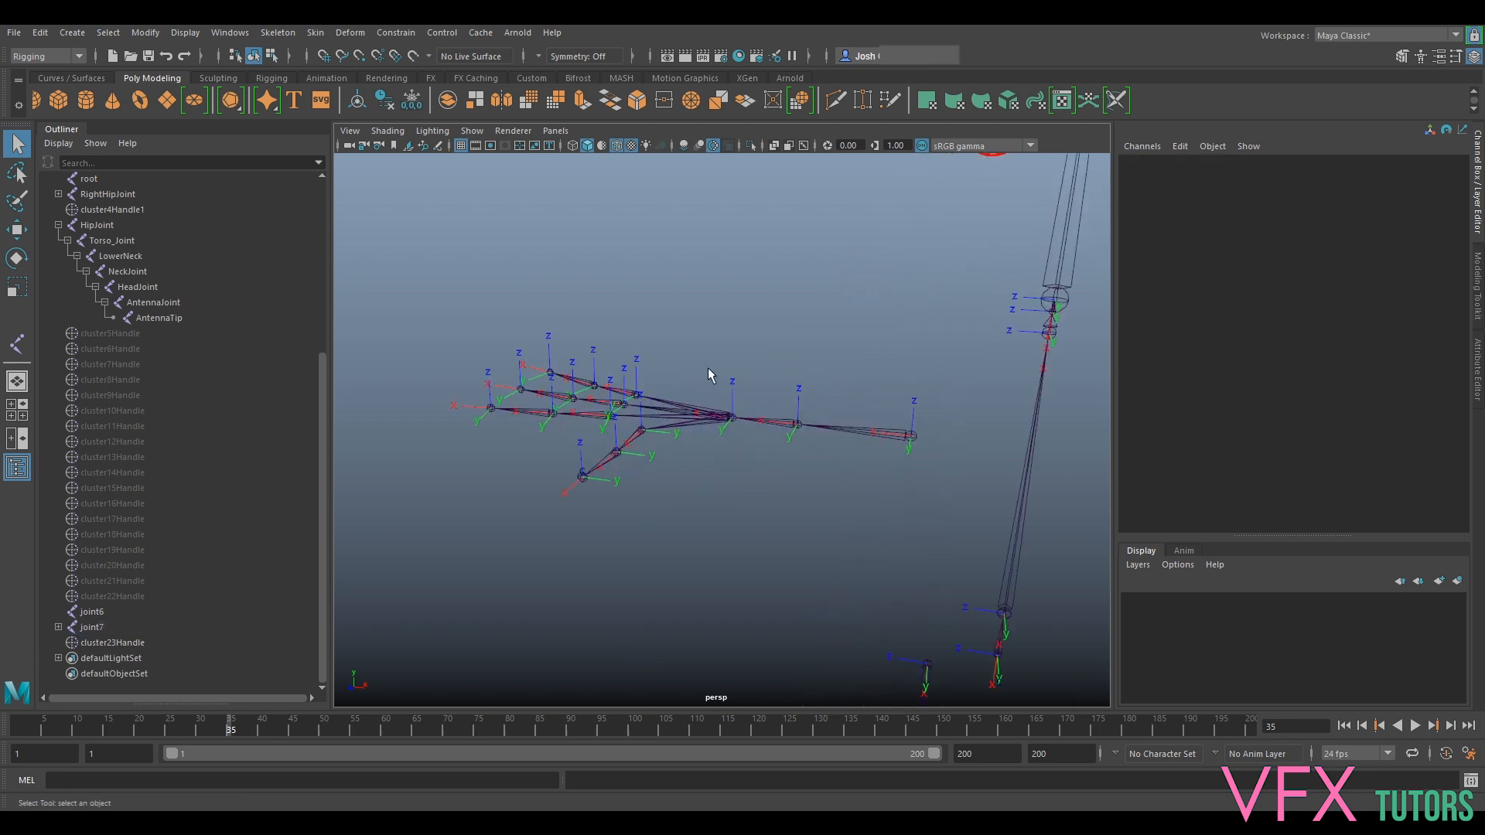
{"action": "left_click", "coordinate": [58, 627]}
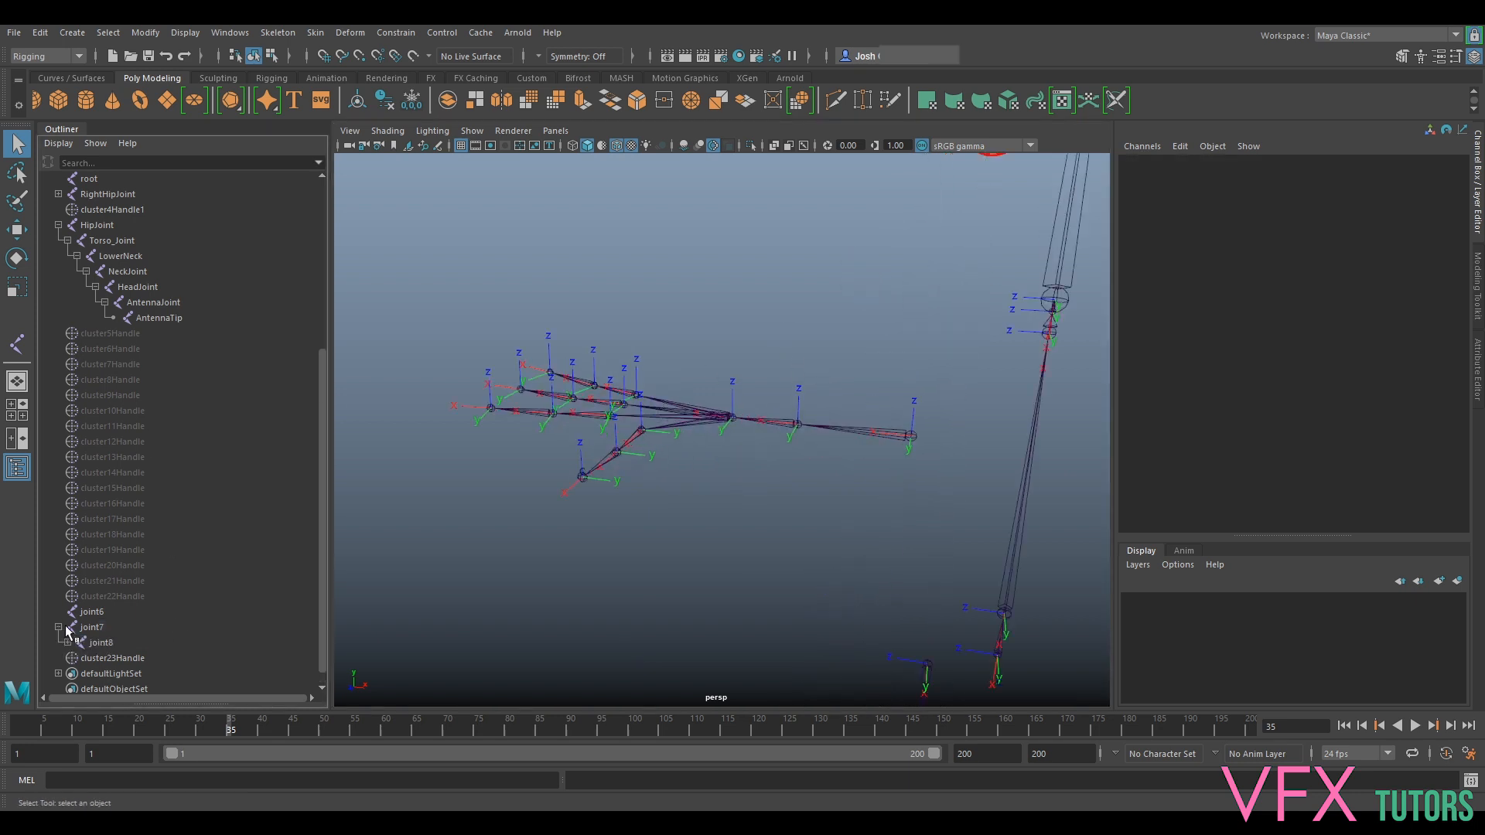
{"action": "left_click", "coordinate": [91, 611]}
{"action": "key", "text": "a"}
{"action": "key", "text": "f"}
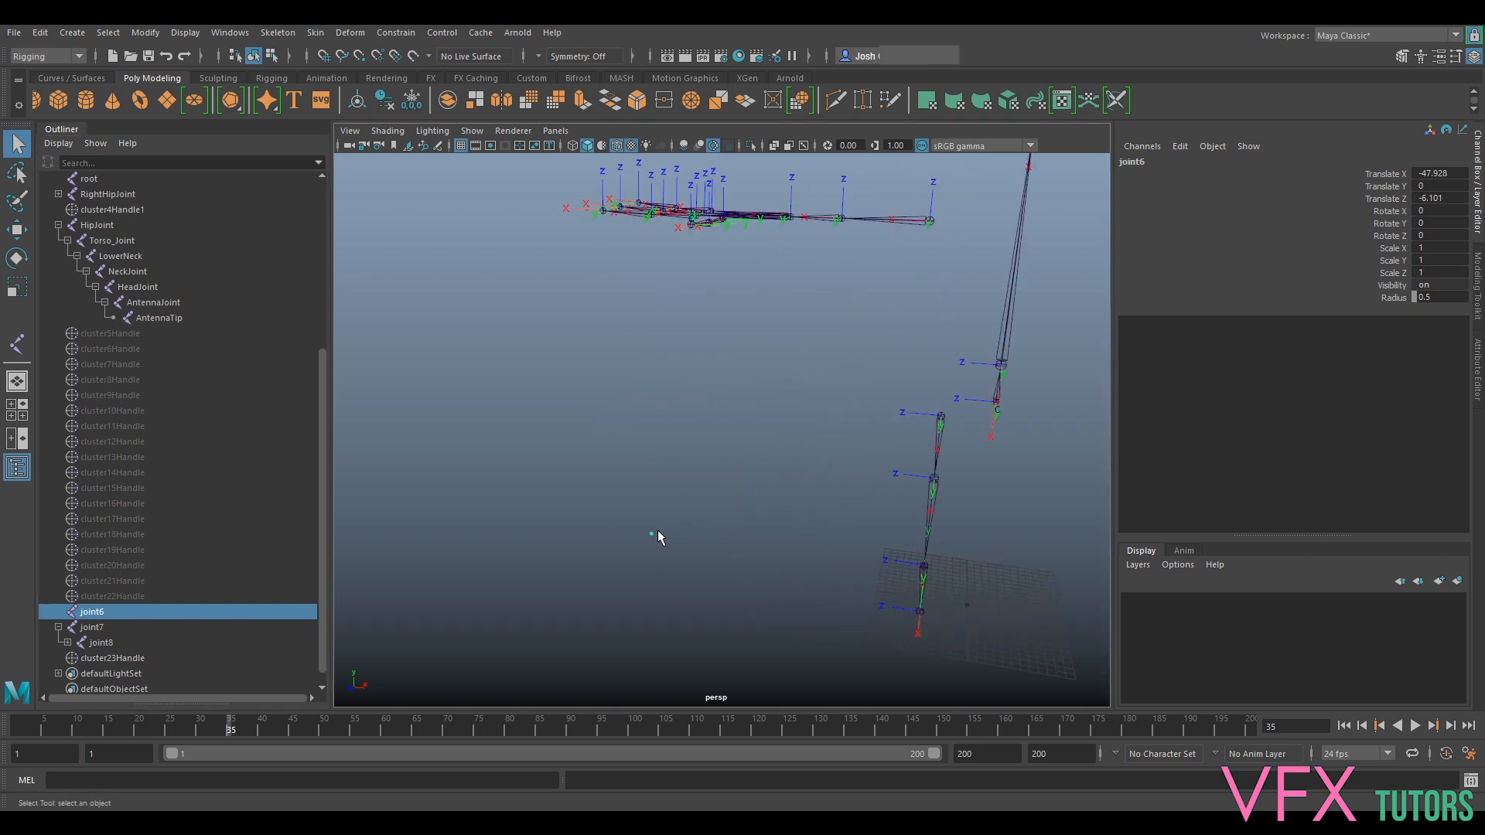
{"action": "left_click_drag", "start_coordinate": [735, 348], "coordinate": [745, 427], "text": "alt"}
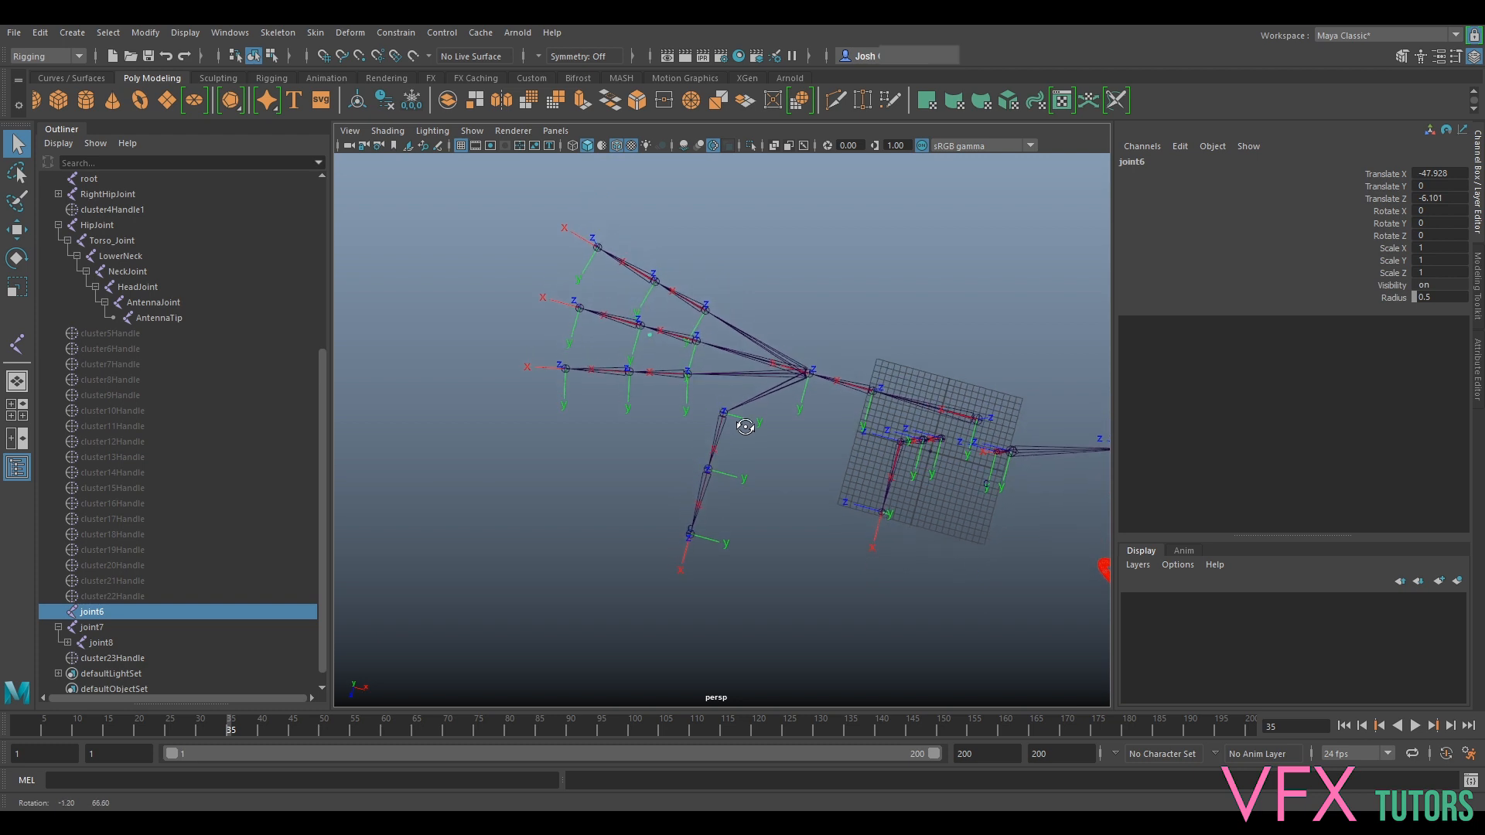
{"action": "left_click_drag", "start_coordinate": [744, 379], "coordinate": [735, 398], "text": "alt"}
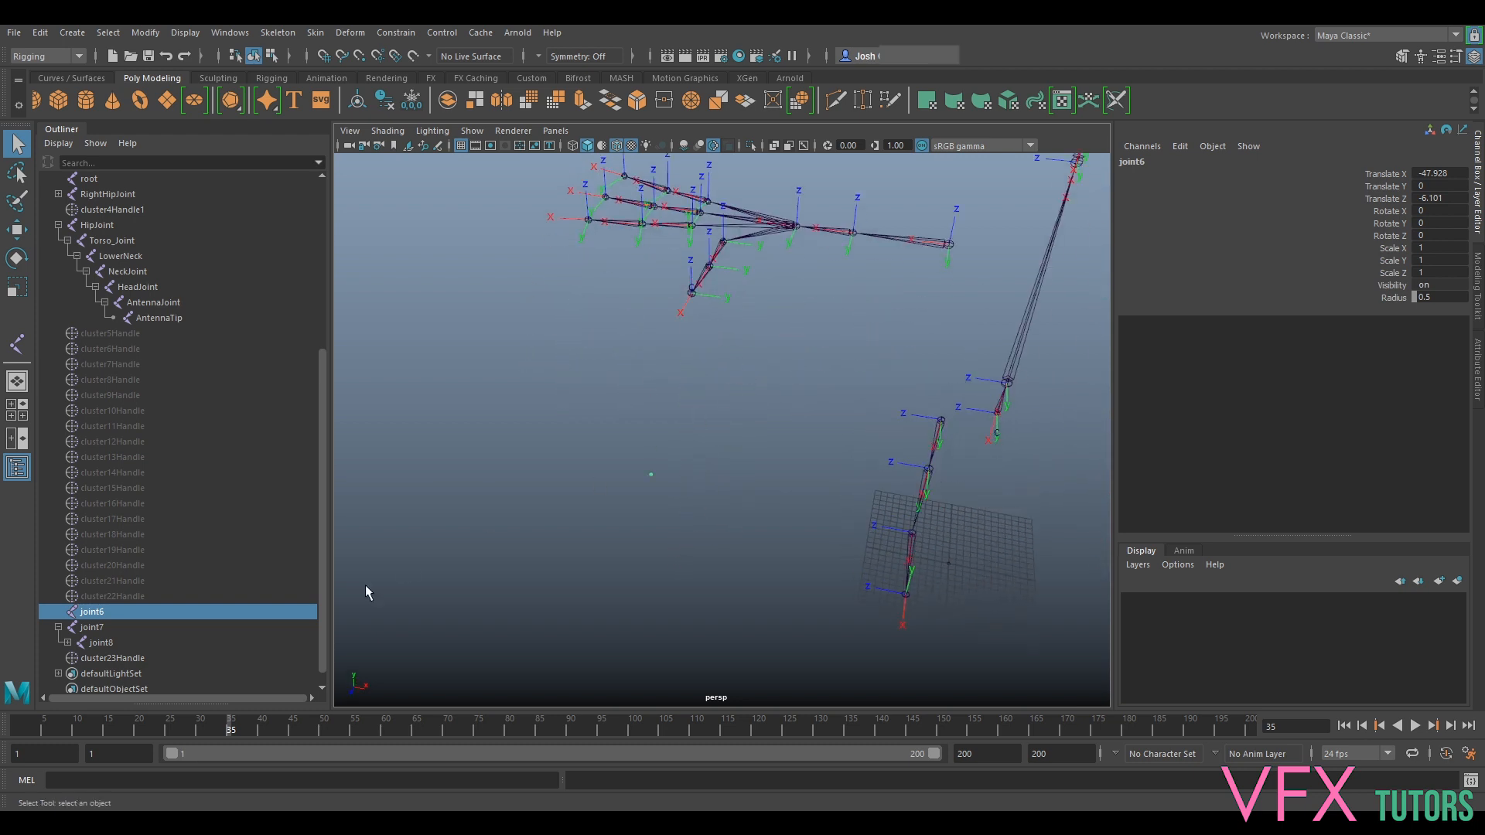
{"action": "key", "text": "Delete"}
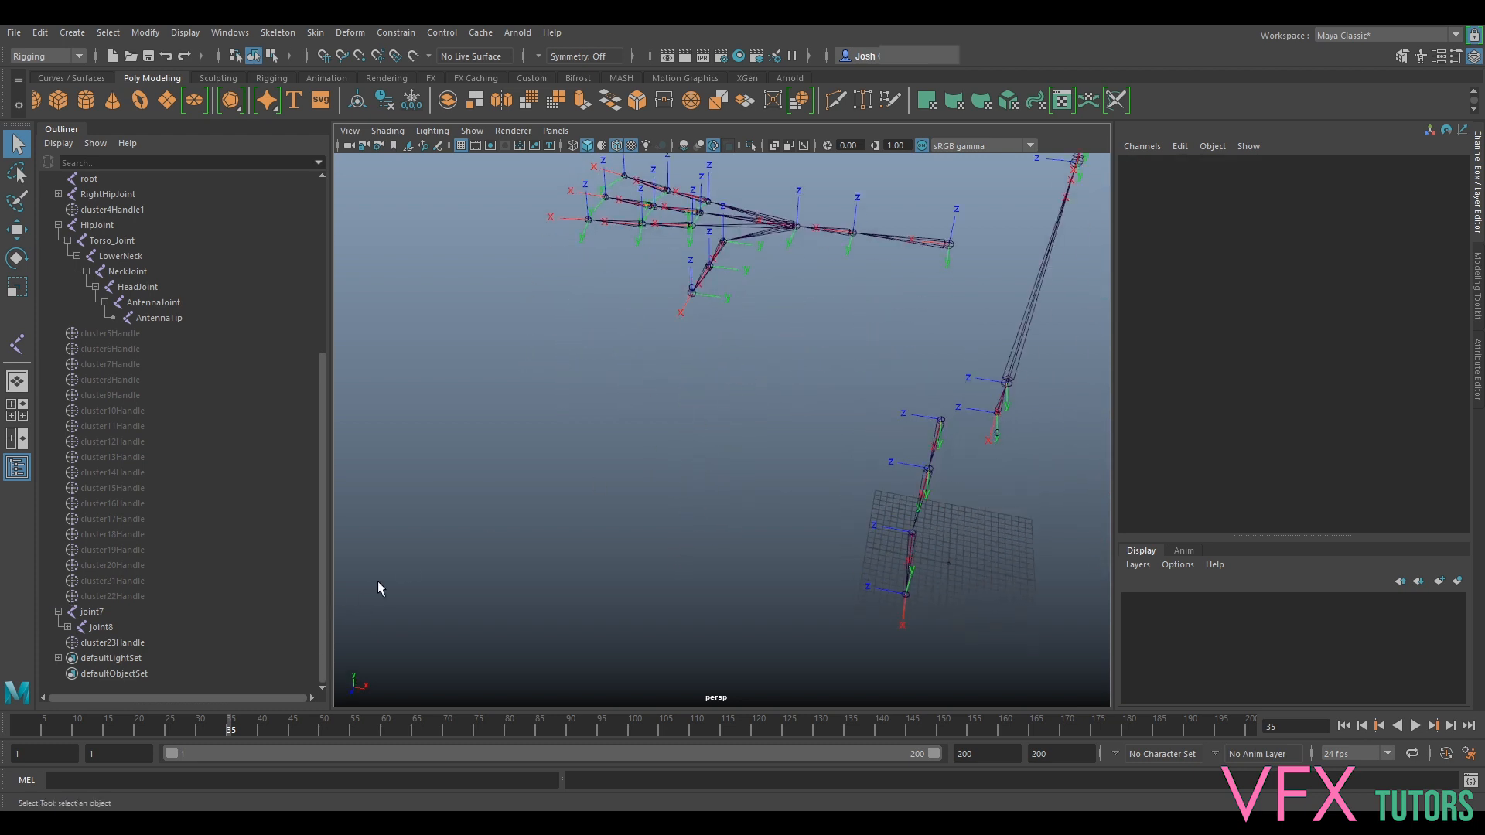
Expand the whole joint7 hierarchy and select all of its joints, from joint7 down to joint12.
{"action": "left_click", "coordinate": [68, 627]}
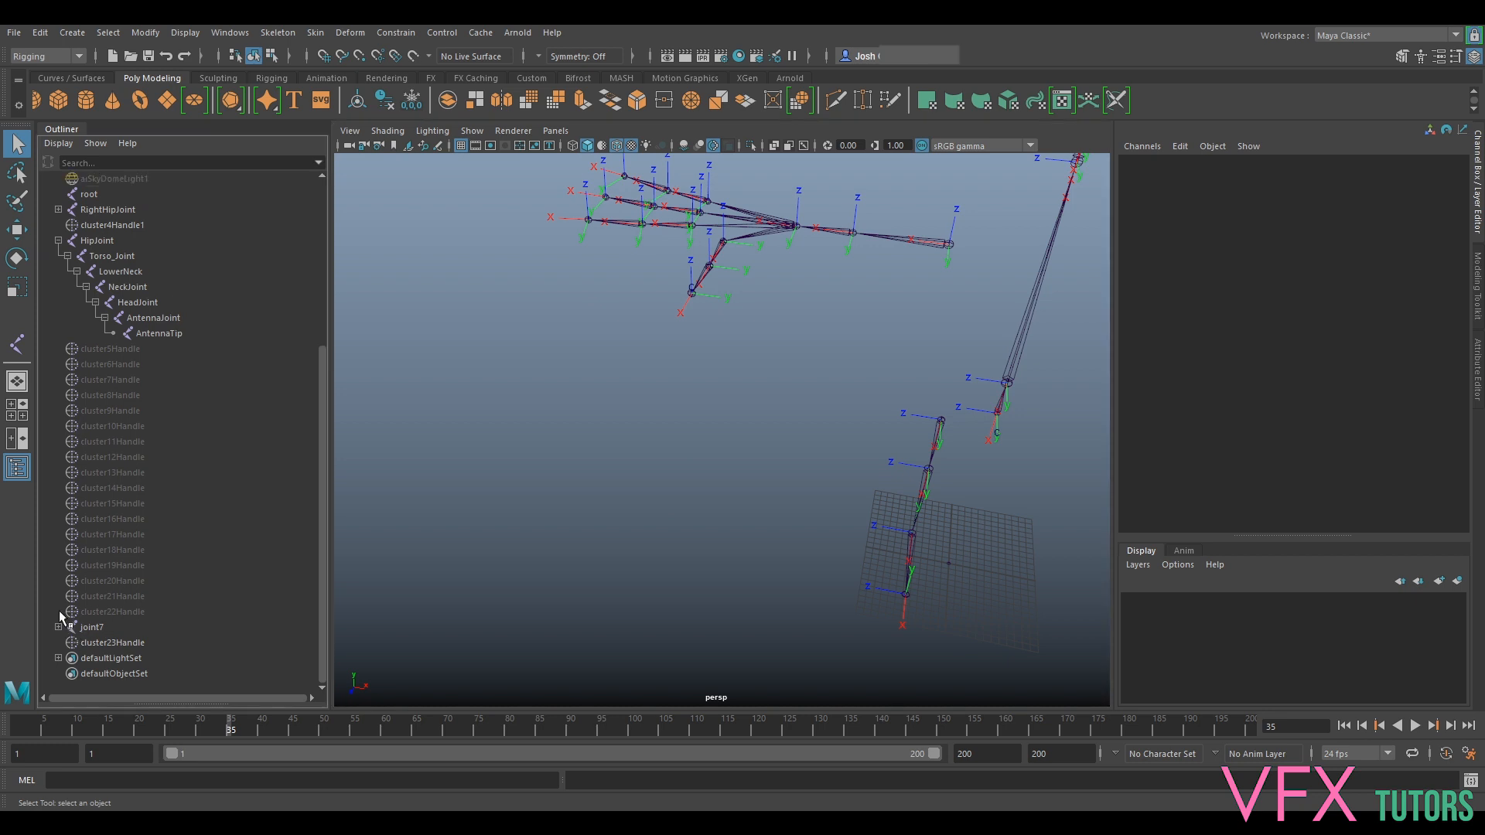
{"action": "left_click", "coordinate": [104, 624]}
{"action": "scroll", "coordinate": [150, 624], "scroll_direction": "down", "scroll_amount": 5}
{"action": "left_click", "coordinate": [155, 625], "text": "shift"}
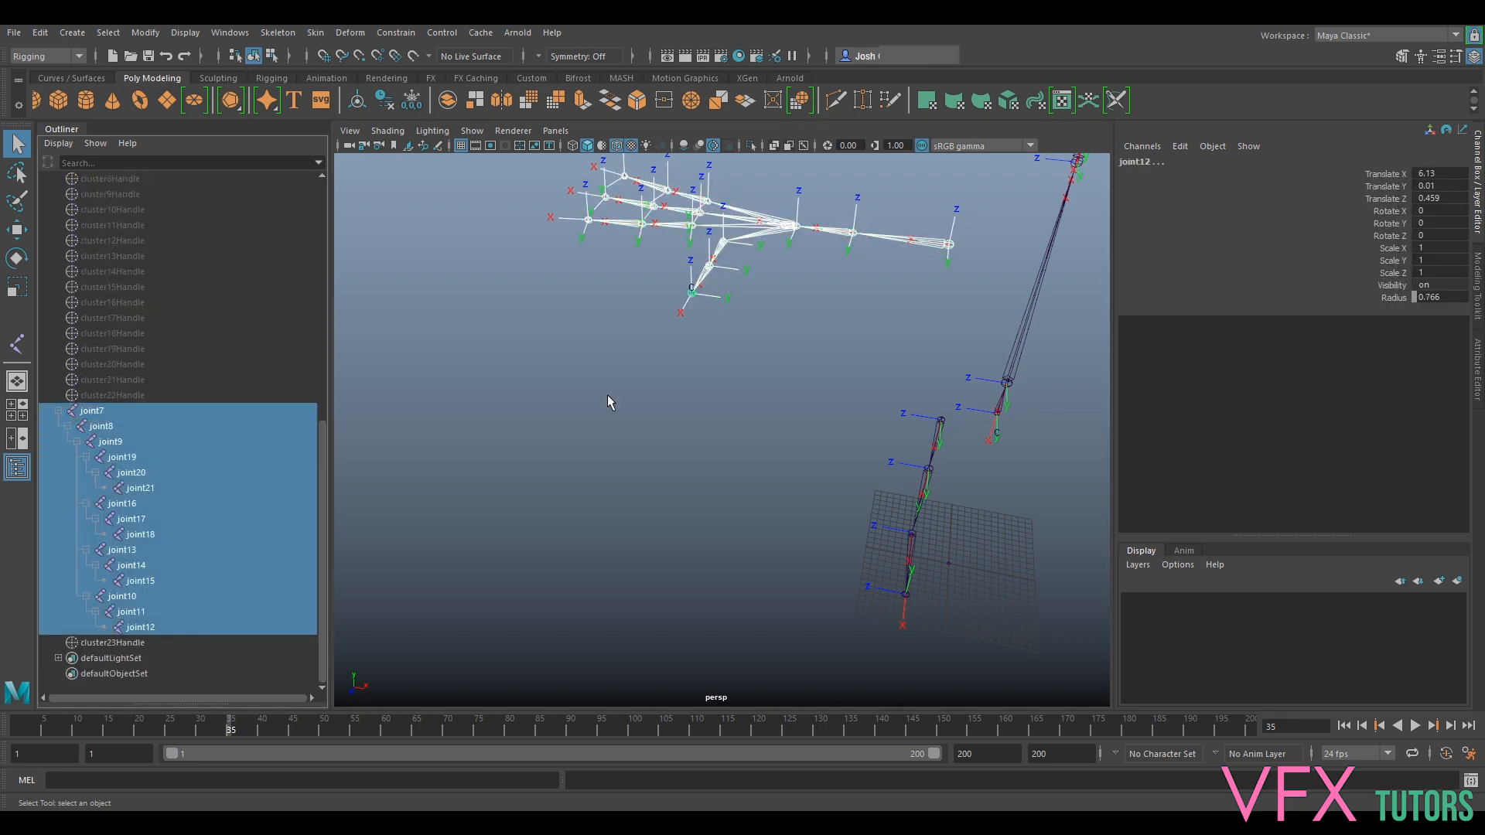
Try rotating all the selected arm and finger joints together about X, and undo the rotation.
{"action": "middle_click_drag", "start_coordinate": [774, 292], "coordinate": [784, 376], "text": "alt"}
{"action": "key", "text": "e"}
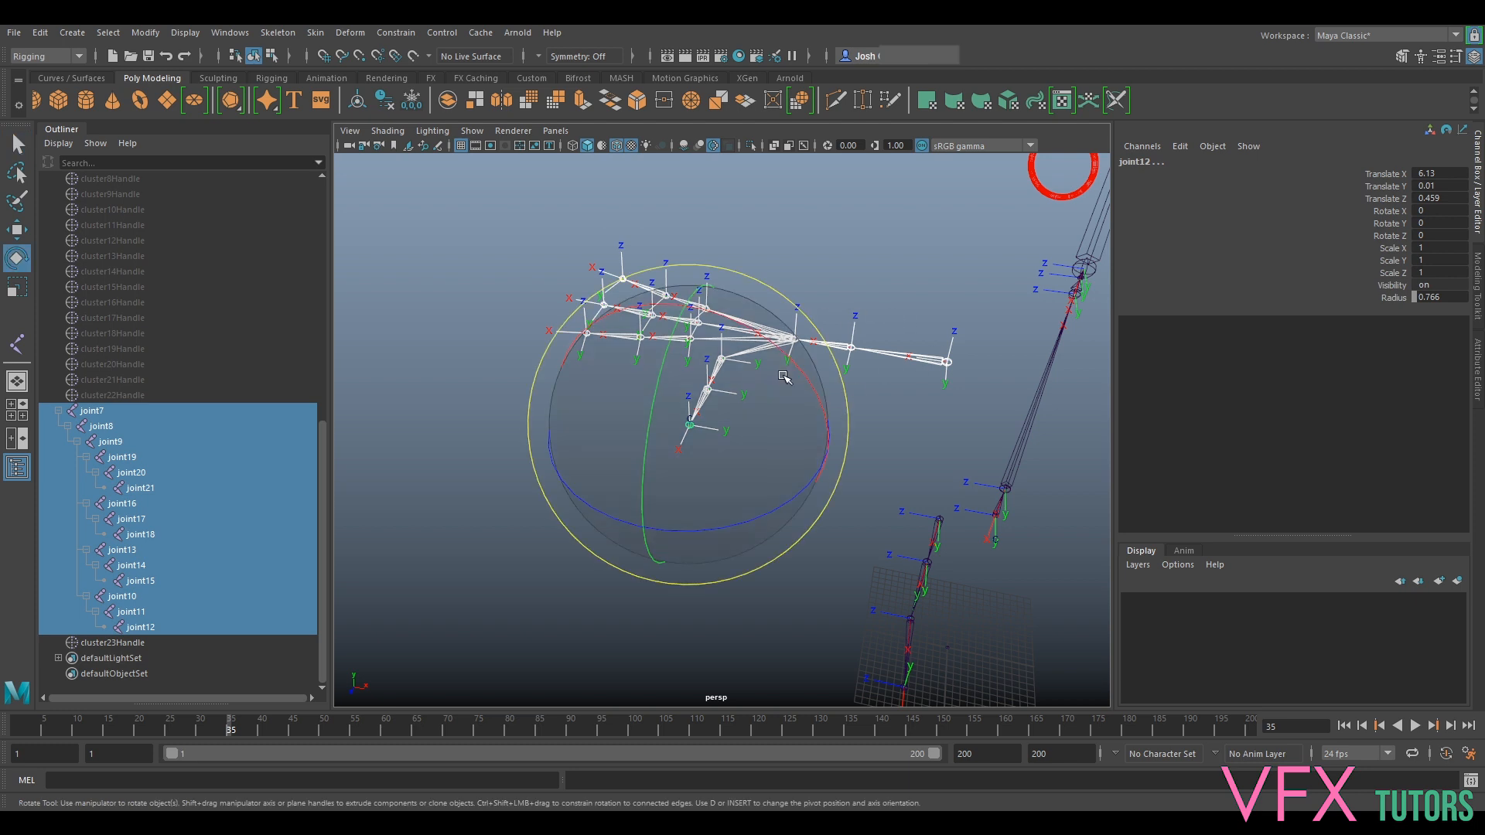
{"action": "left_click_drag", "start_coordinate": [785, 352], "coordinate": [780, 345]}
{"action": "key", "text": "ctrl+z"}
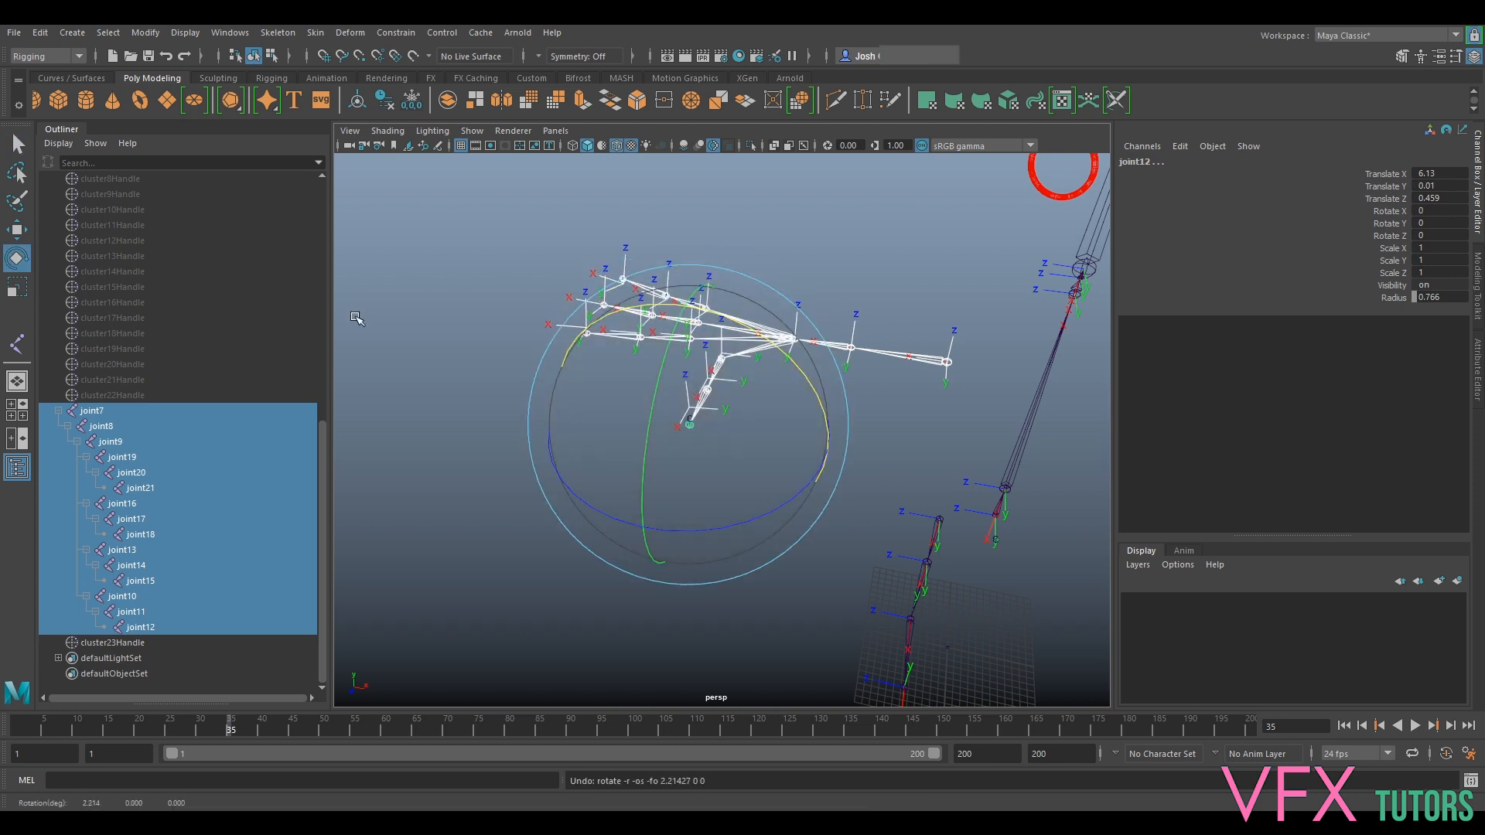
Check the Rotate Tool settings, test another X rotation on the selected joints, and undo it.
{"action": "double_click", "coordinate": [16, 261]}
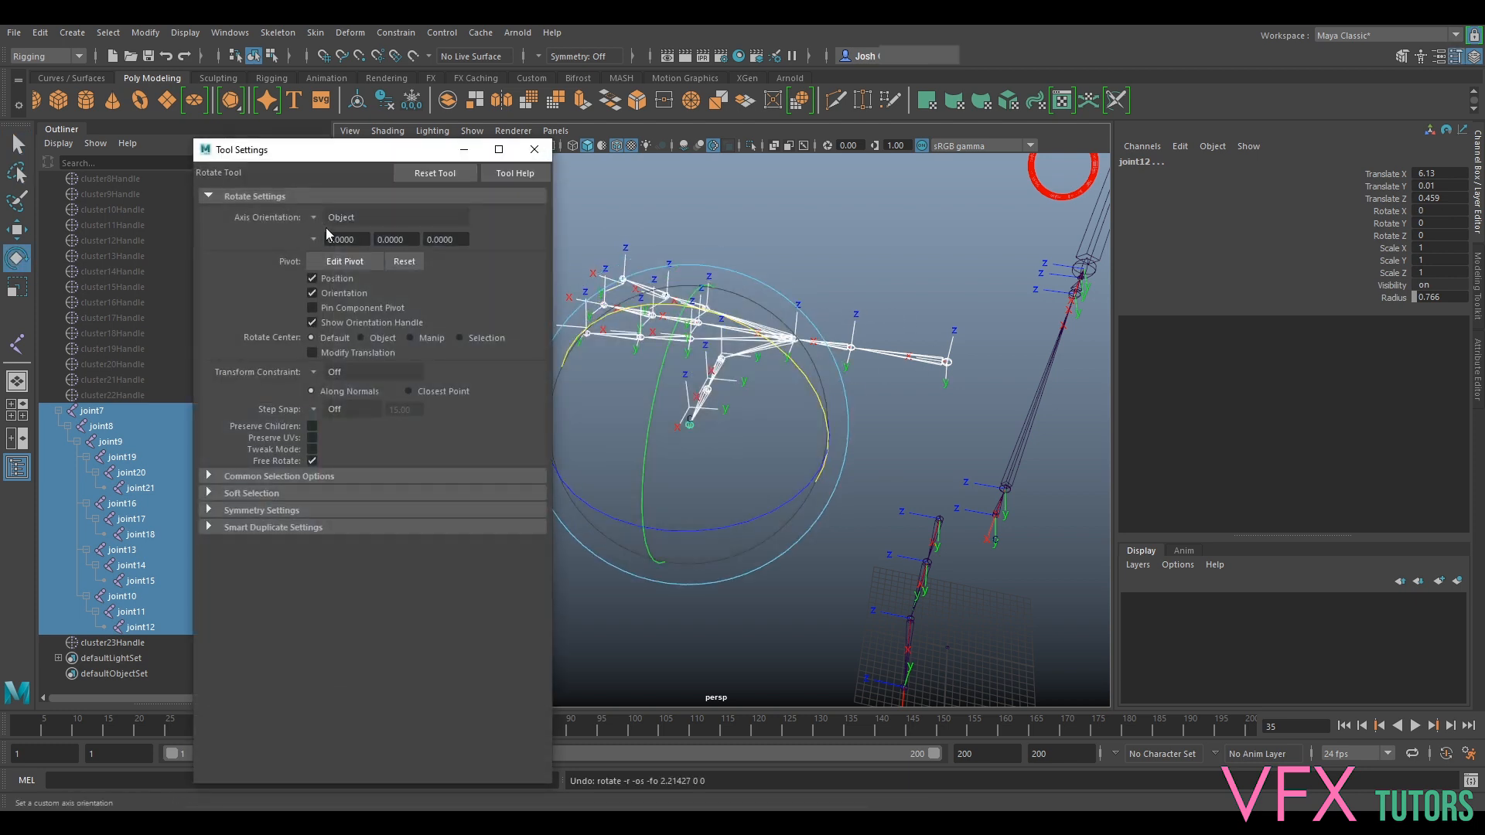
{"action": "key", "text": "f"}
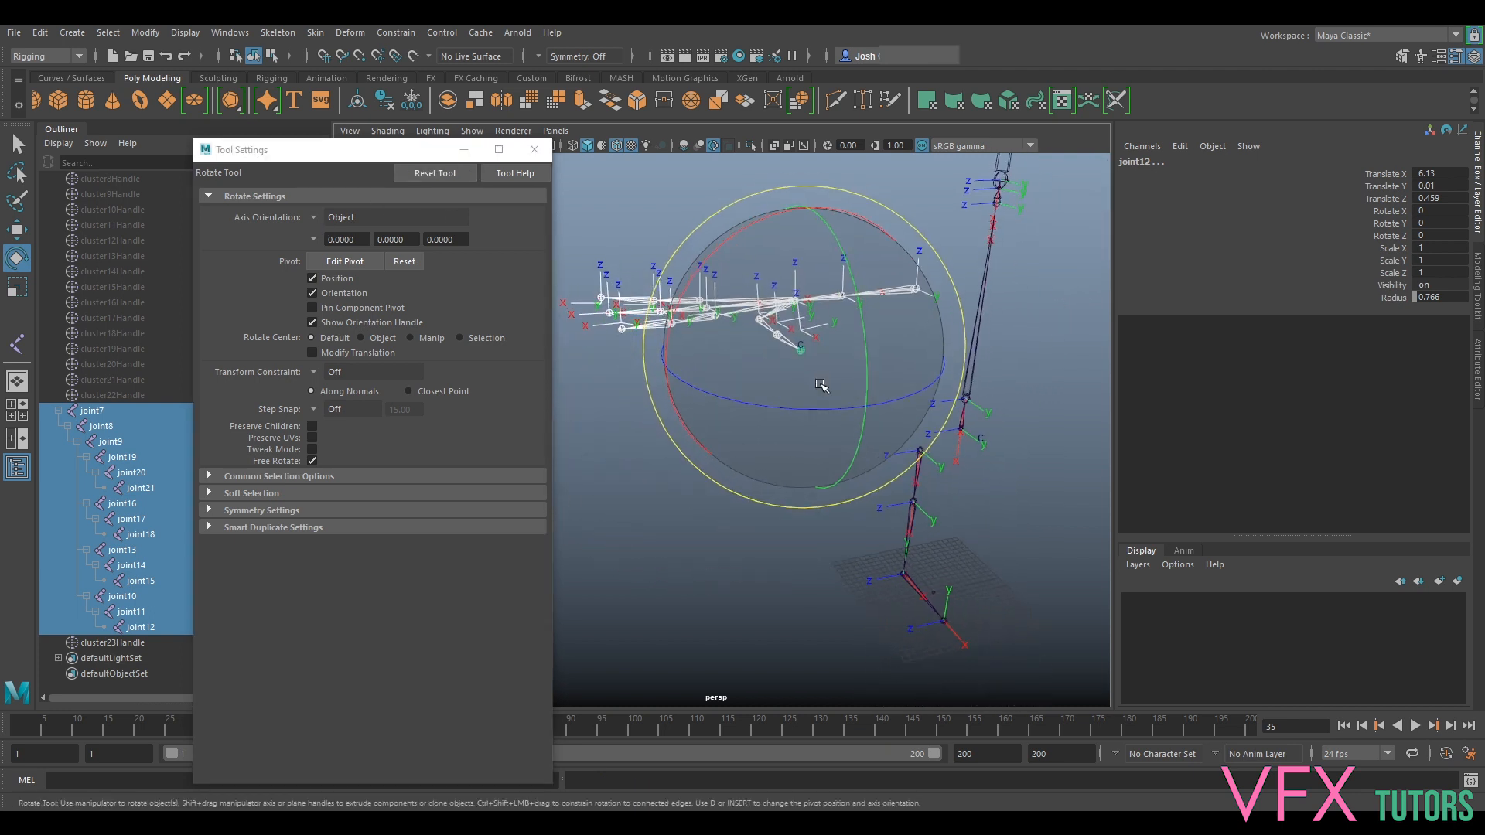
{"action": "left_click_drag", "start_coordinate": [697, 266], "coordinate": [795, 283]}
{"action": "key", "text": "ctrl+z"}
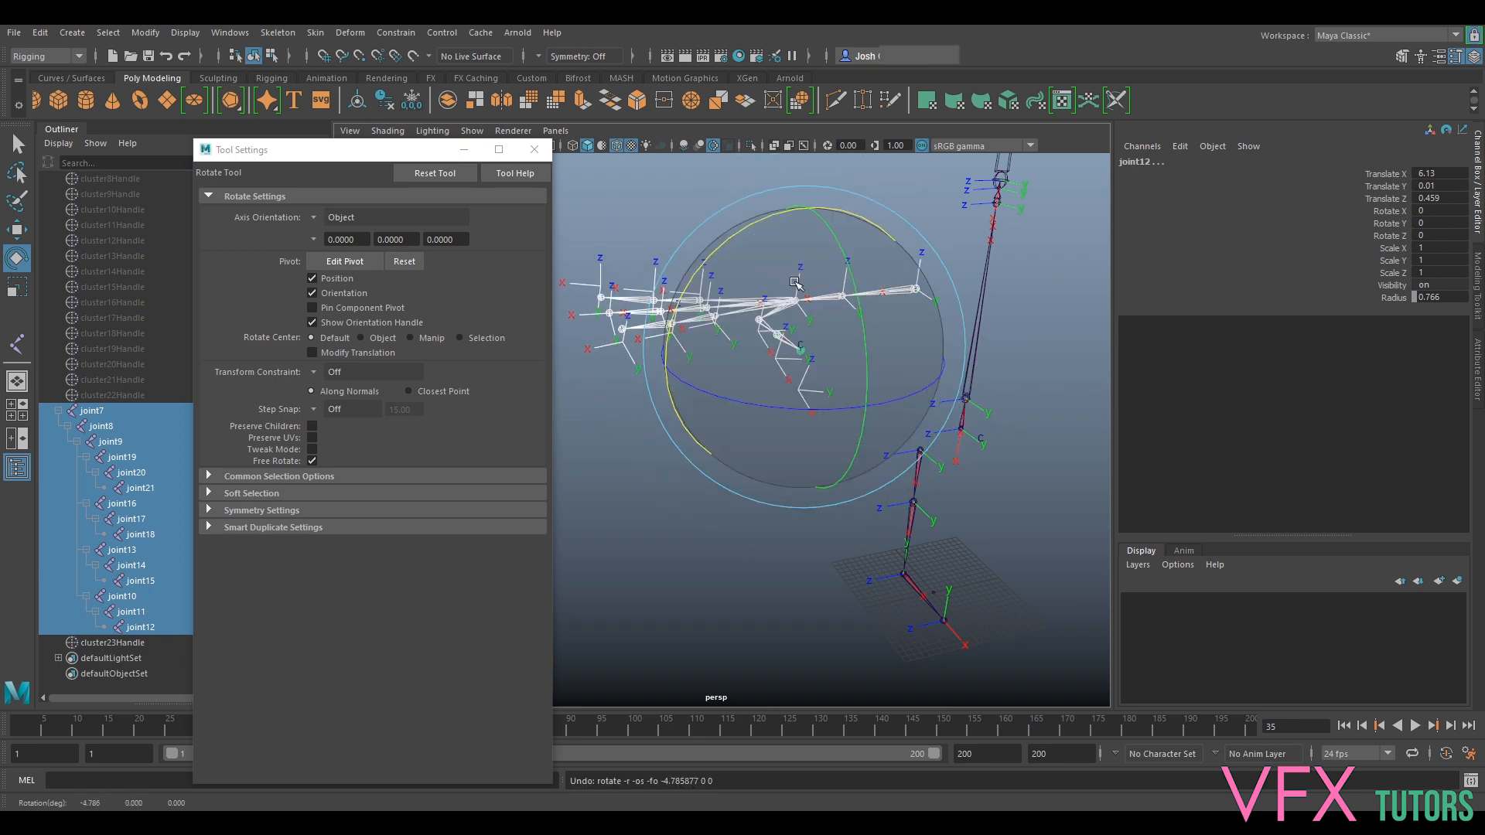
{"action": "key", "text": "ctrl+z"}
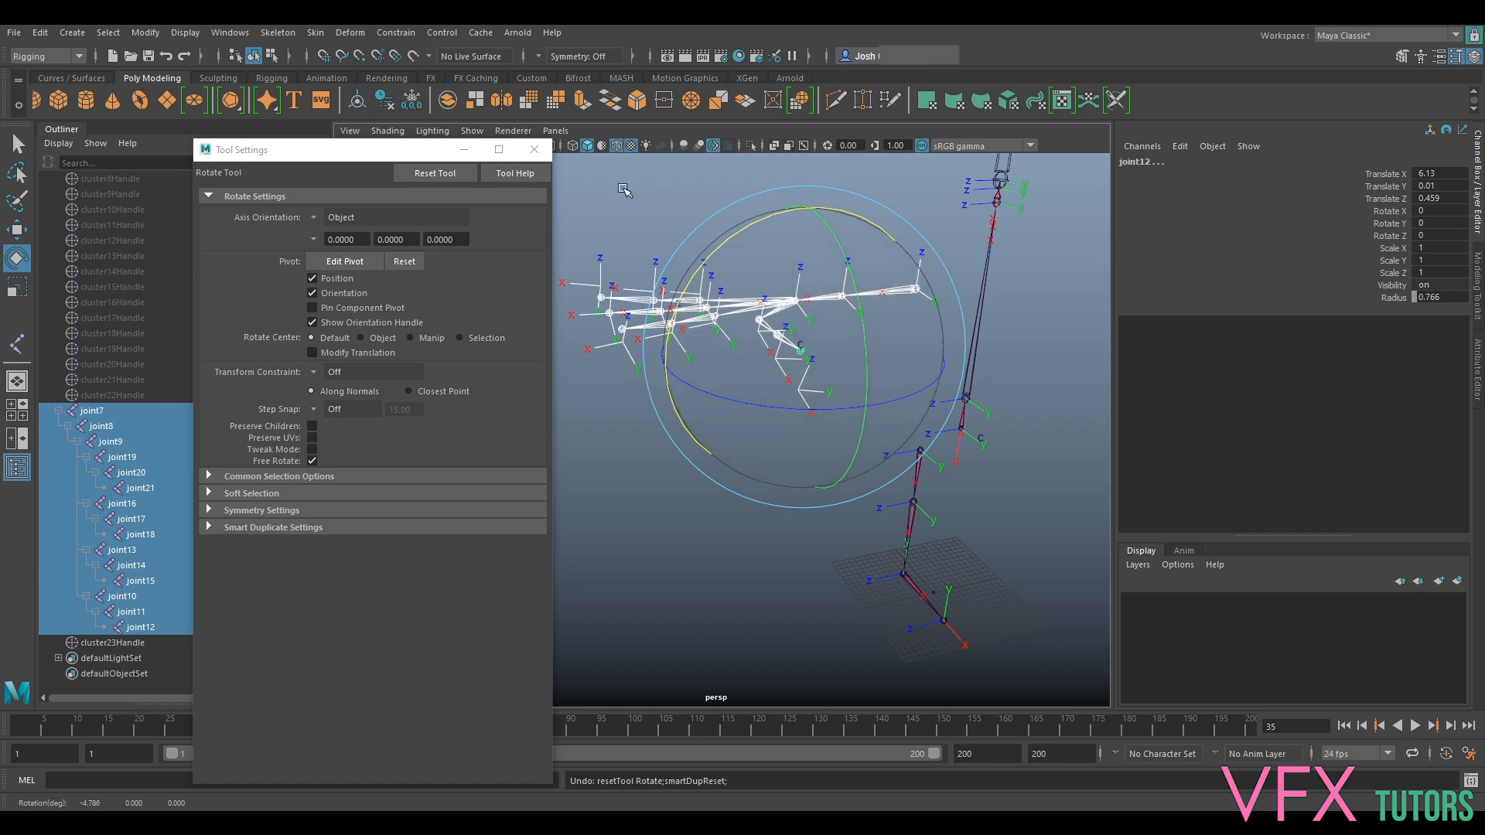
{"action": "left_click", "coordinate": [534, 149]}
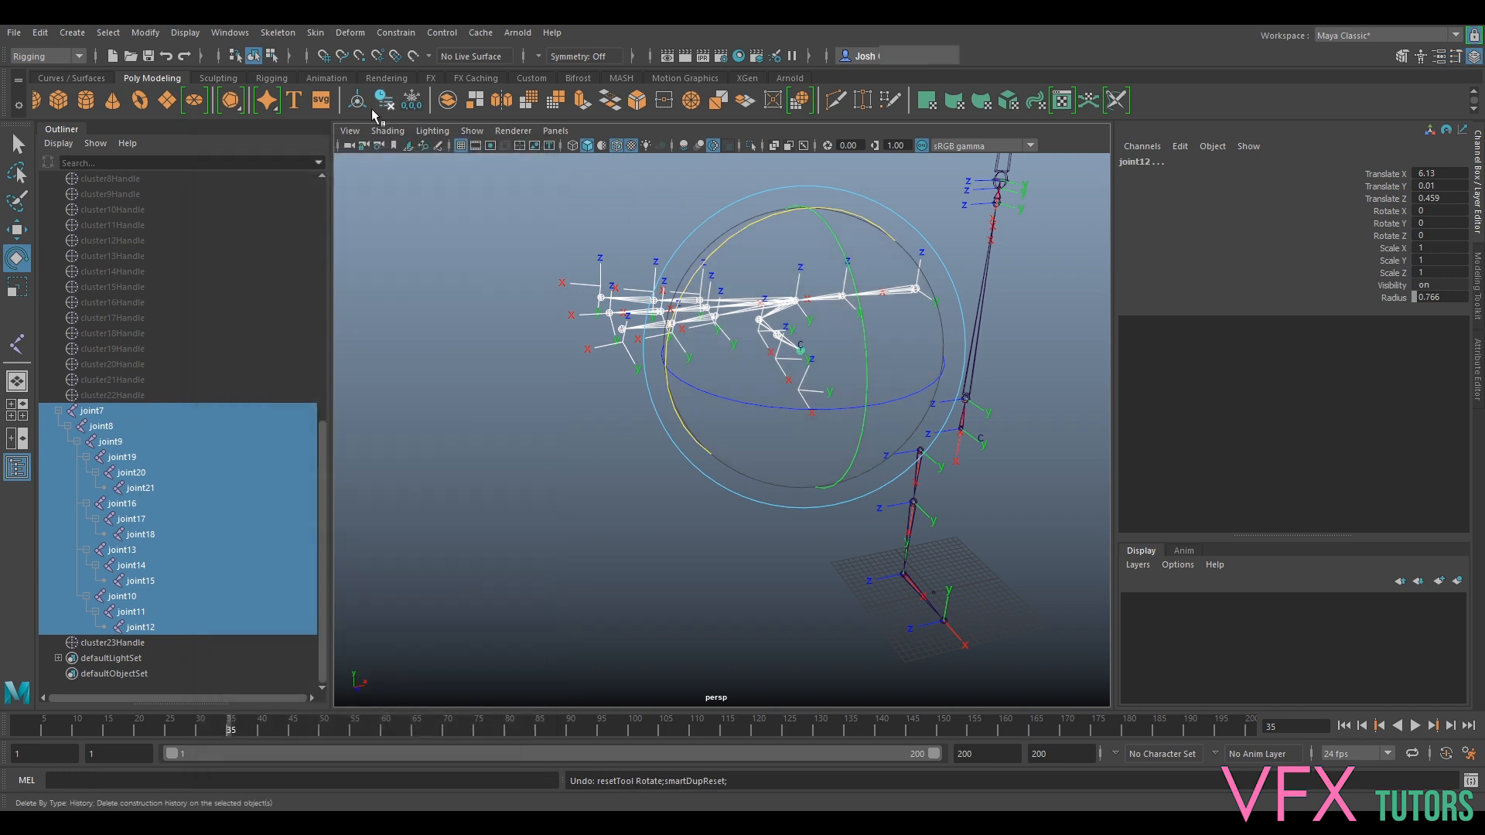
Try freezing the transforms of the selected arm and finger joints, and undo it.
{"action": "left_click", "coordinate": [409, 102]}
{"action": "key", "text": "ctrl+z"}
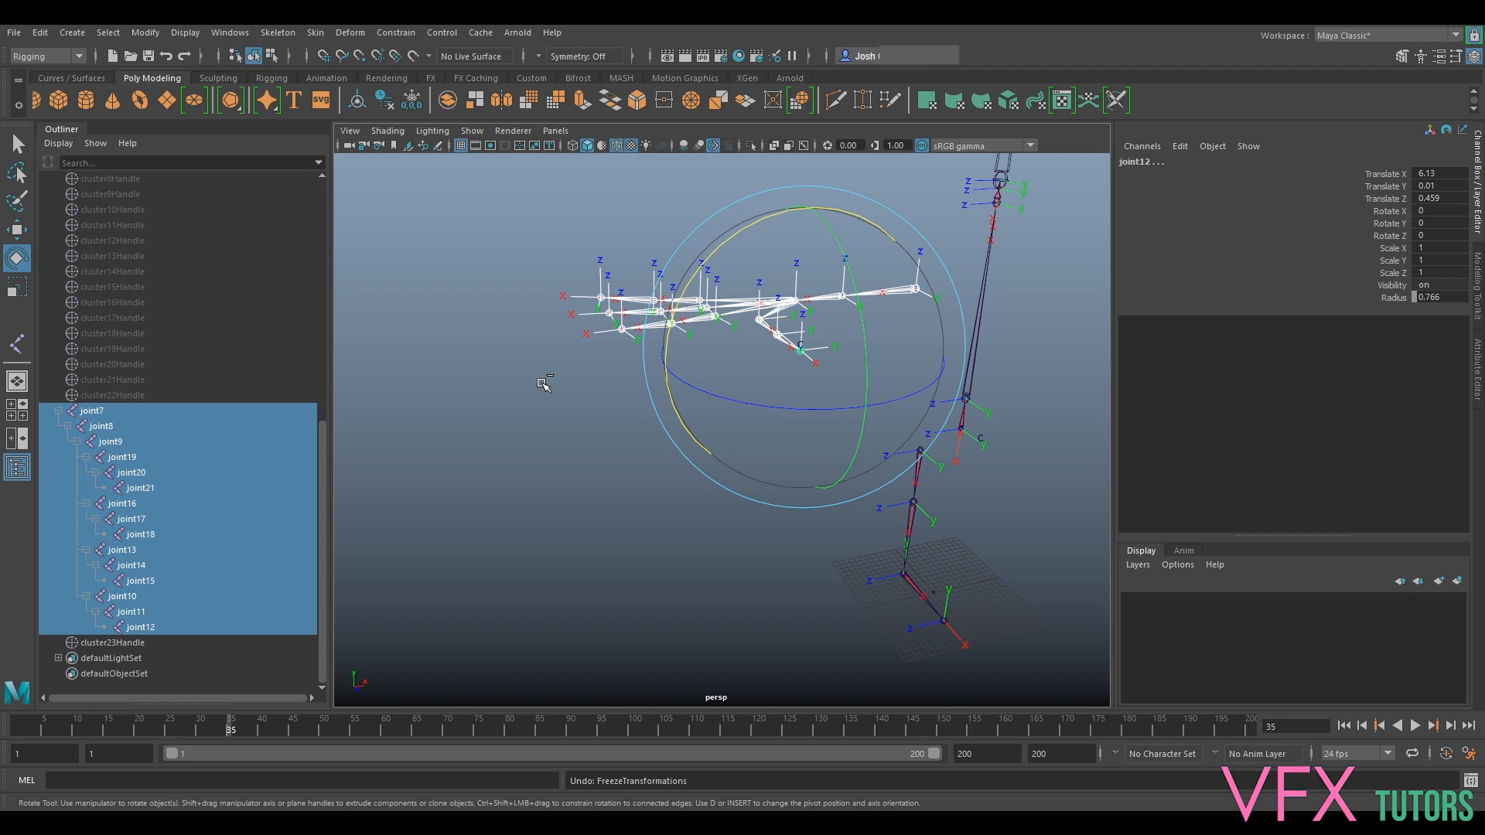
Step back through the last selection changes, reselect the joints from joint7 down to joint12, and clear the selection.
{"action": "key", "text": "ctrl+z"}
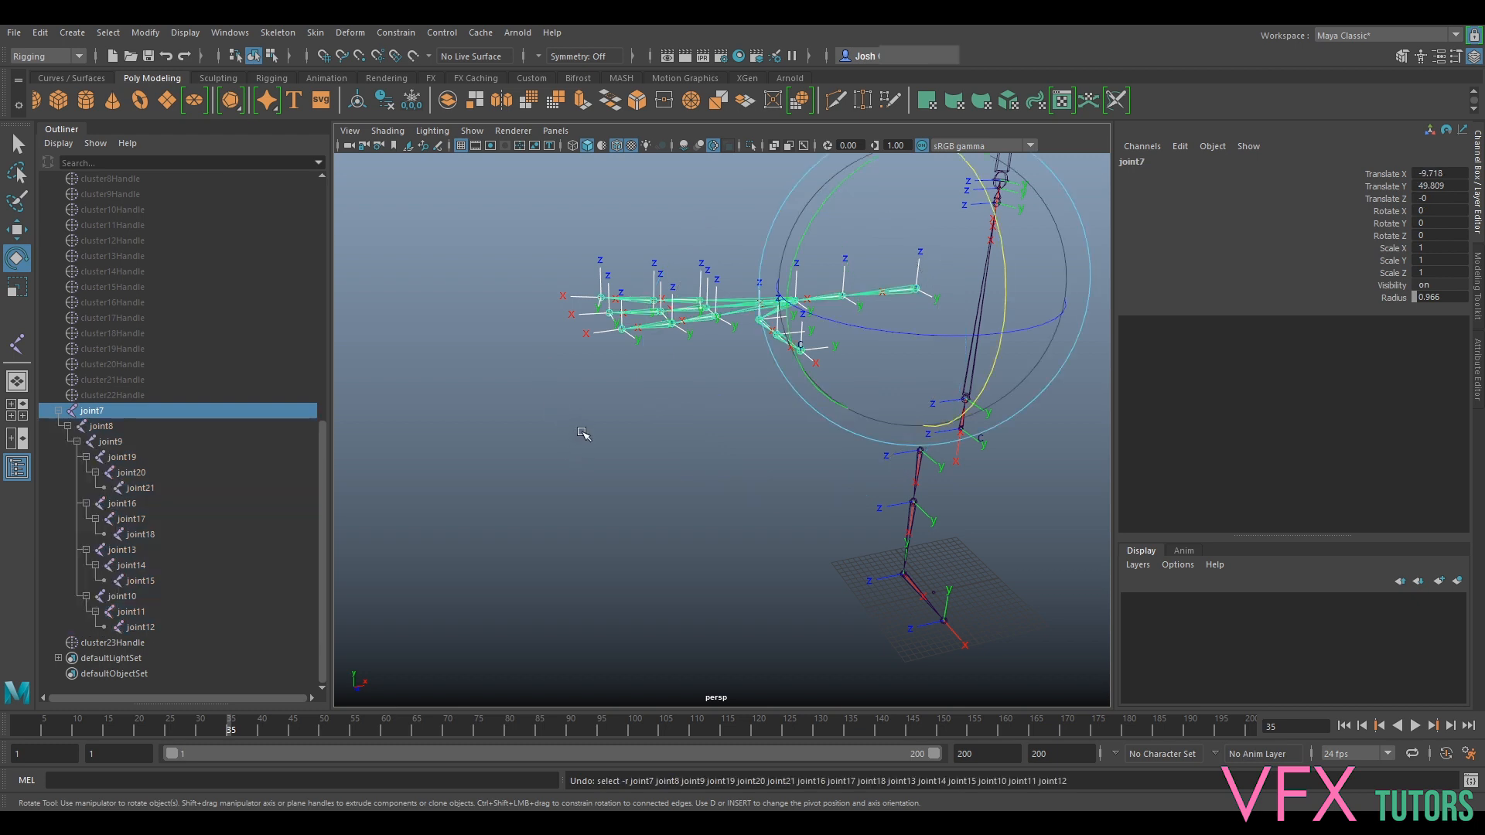
{"action": "key", "text": "ctrl+z"}
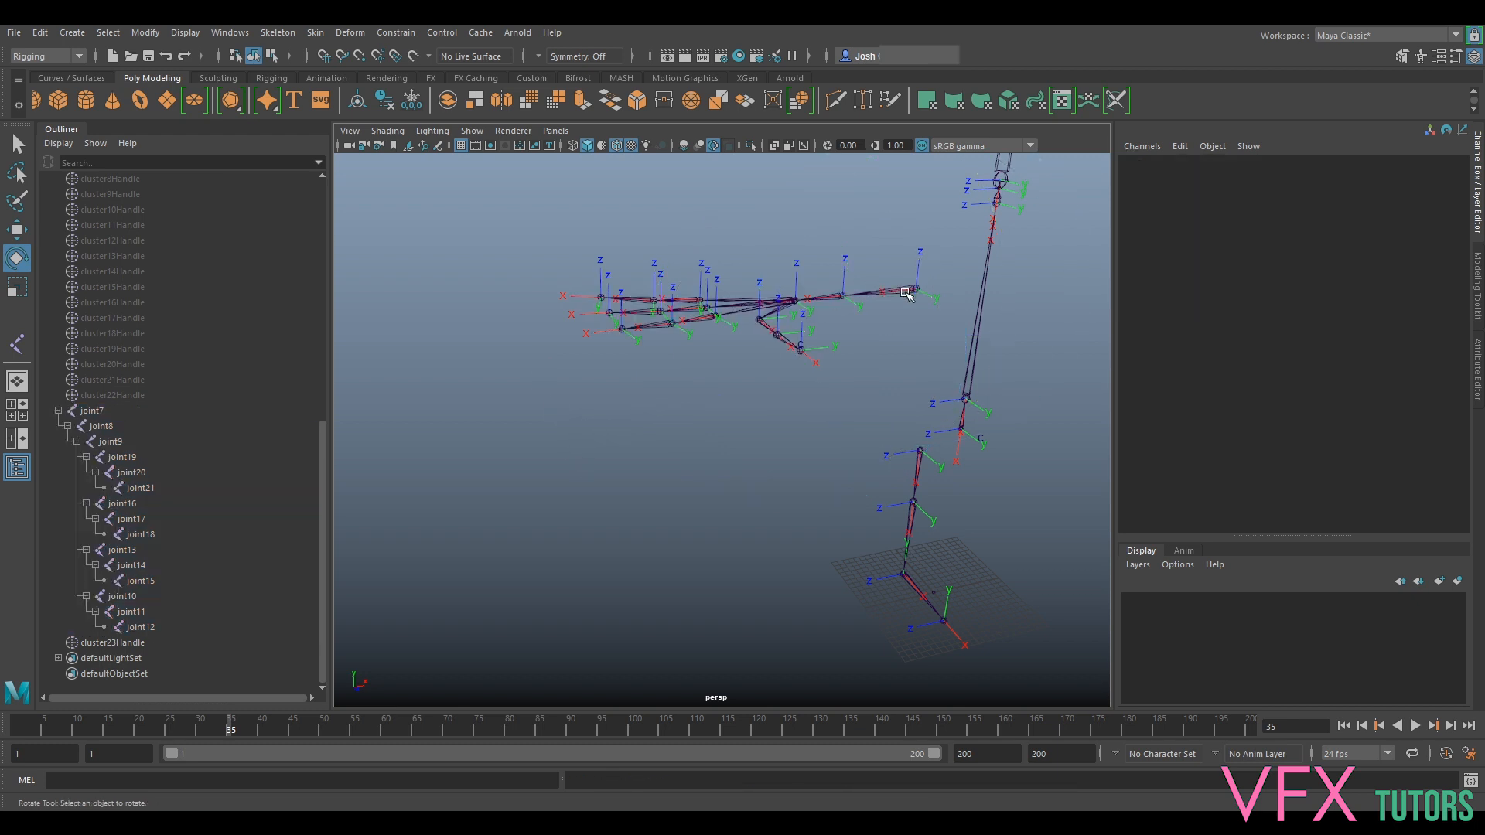
{"action": "key", "text": "shift+z"}
{"action": "left_click", "coordinate": [165, 628], "text": "shift"}
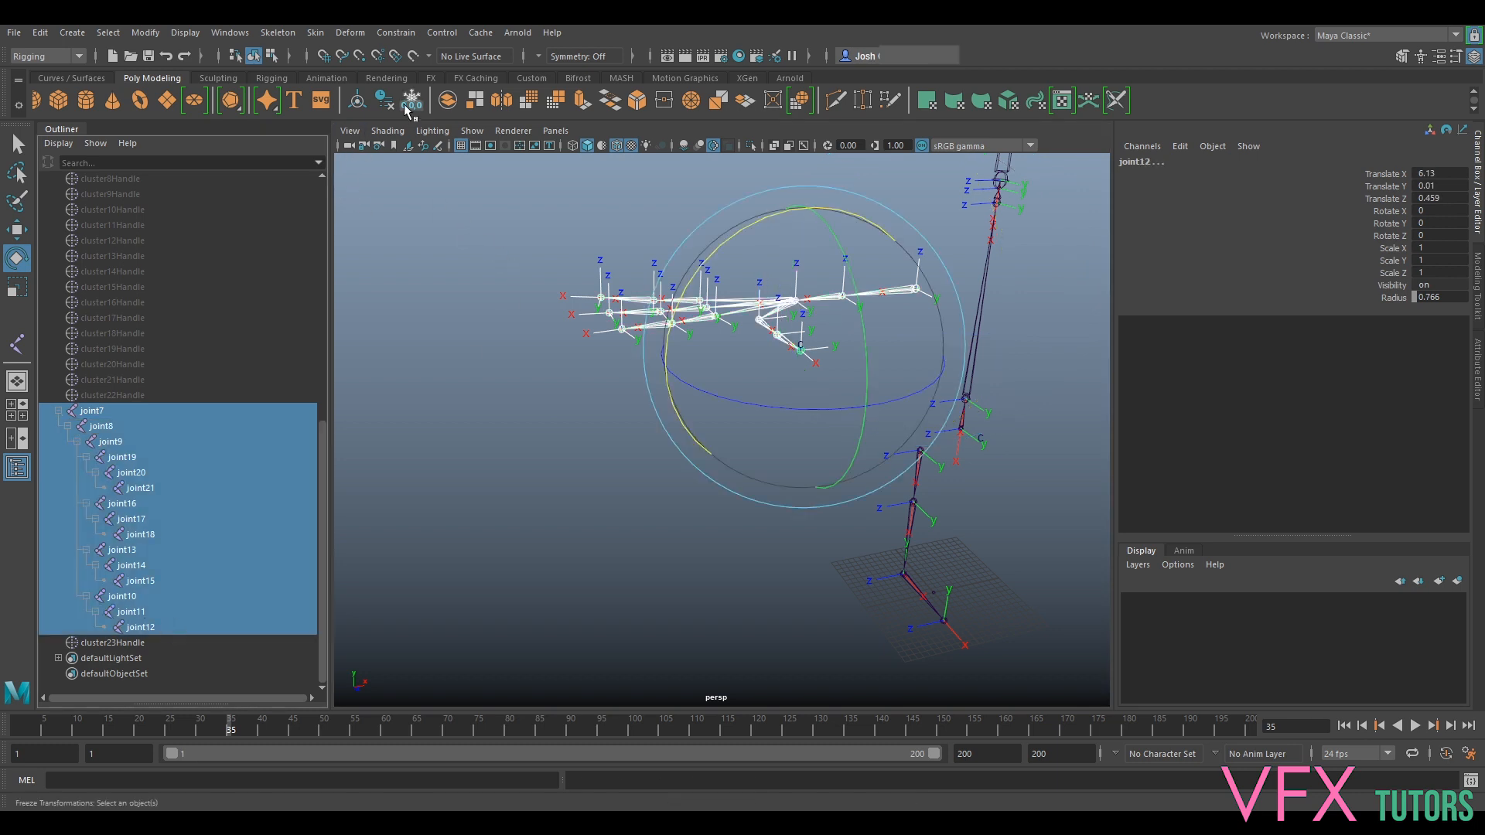
{"action": "left_click", "coordinate": [450, 191]}
Select joint7 at the arm's root, test a rotation about X, undo it, and deselect the joint.
{"action": "left_click_drag", "start_coordinate": [956, 363], "coordinate": [901, 297], "text": "alt"}
{"action": "middle_click_drag", "start_coordinate": [901, 298], "coordinate": [831, 356], "text": "alt"}
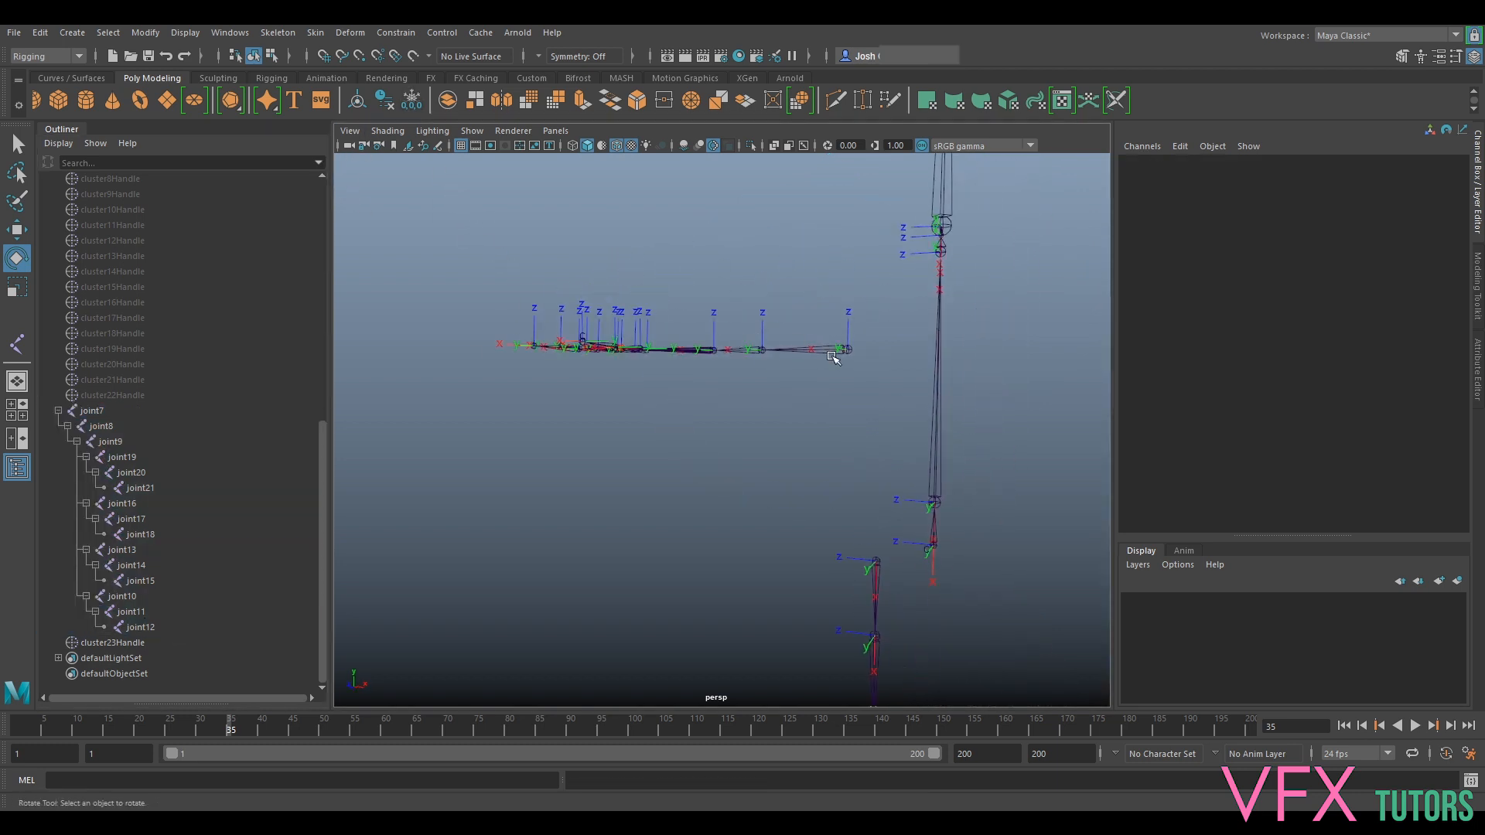
{"action": "left_click", "coordinate": [834, 355]}
{"action": "scroll", "coordinate": [831, 334], "scroll_direction": "up", "scroll_amount": 2}
{"action": "left_click_drag", "start_coordinate": [846, 294], "coordinate": [951, 339], "text": "alt"}
{"action": "key", "text": "ctrl+z"}
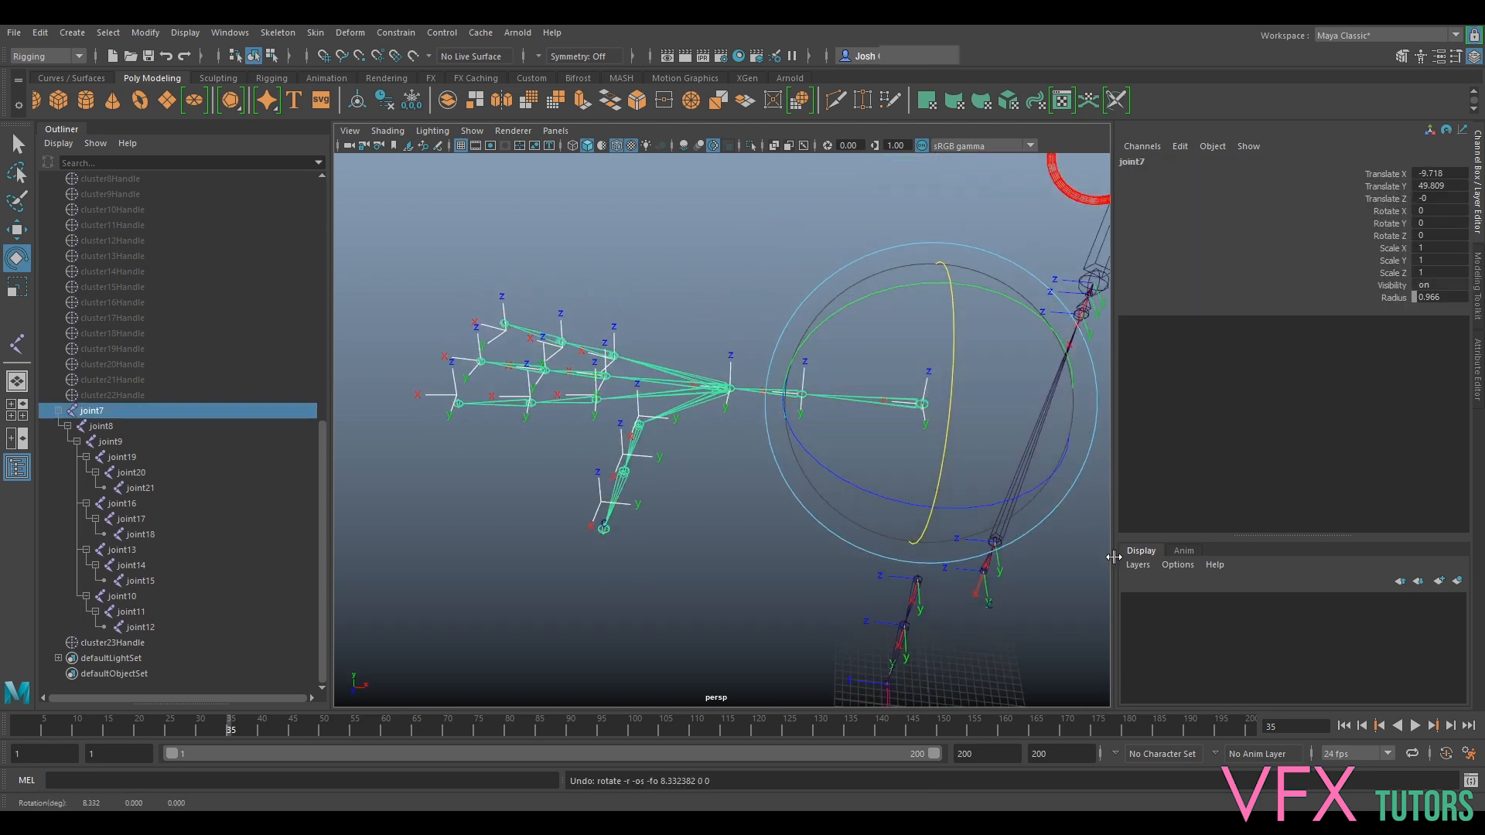
{"action": "left_click", "coordinate": [1051, 604]}
Select Torso_Joint and switch back to joint7, try rotating the arm chain again, undo the rotation, and deselect it.
{"action": "left_click", "coordinate": [1004, 513]}
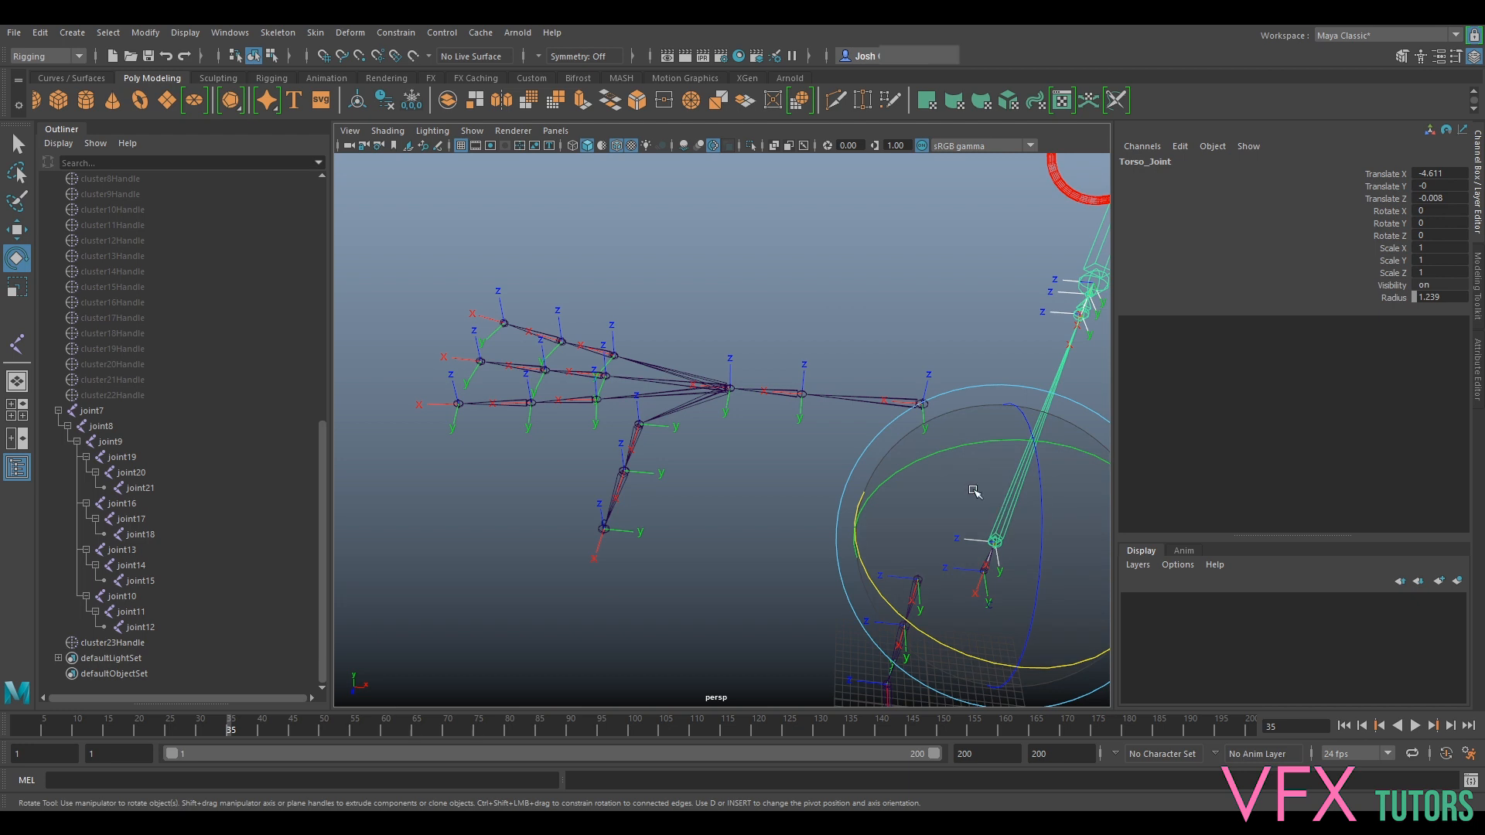
{"action": "left_click", "coordinate": [853, 400]}
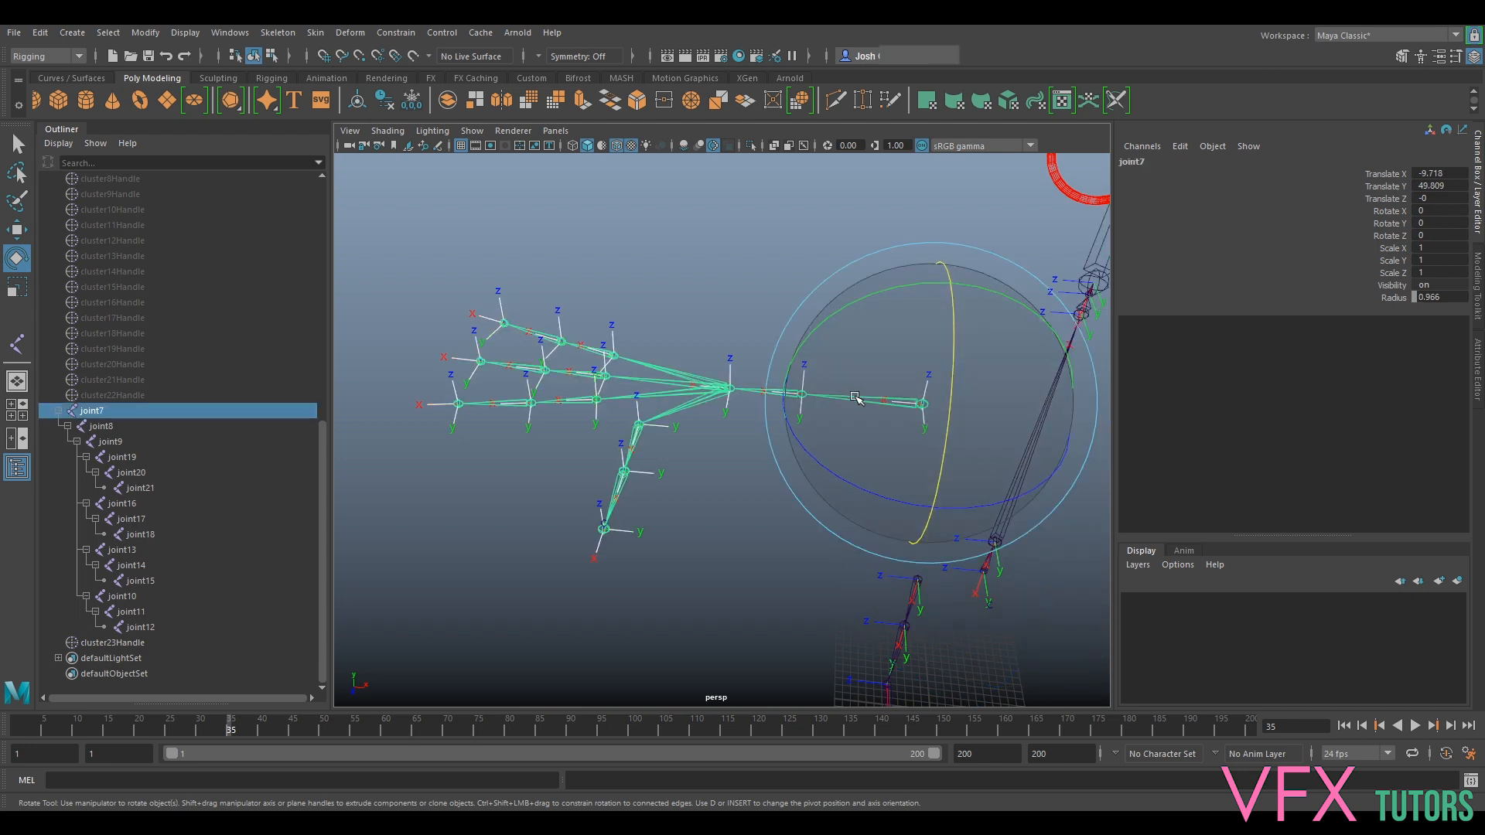
{"action": "left_click_drag", "start_coordinate": [893, 468], "coordinate": [771, 442], "text": "alt"}
{"action": "key", "text": "ctrl+z"}
{"action": "left_click_drag", "start_coordinate": [736, 494], "coordinate": [868, 464]}
{"action": "key", "text": "ctrl+z"}
{"action": "left_click", "coordinate": [980, 512]}
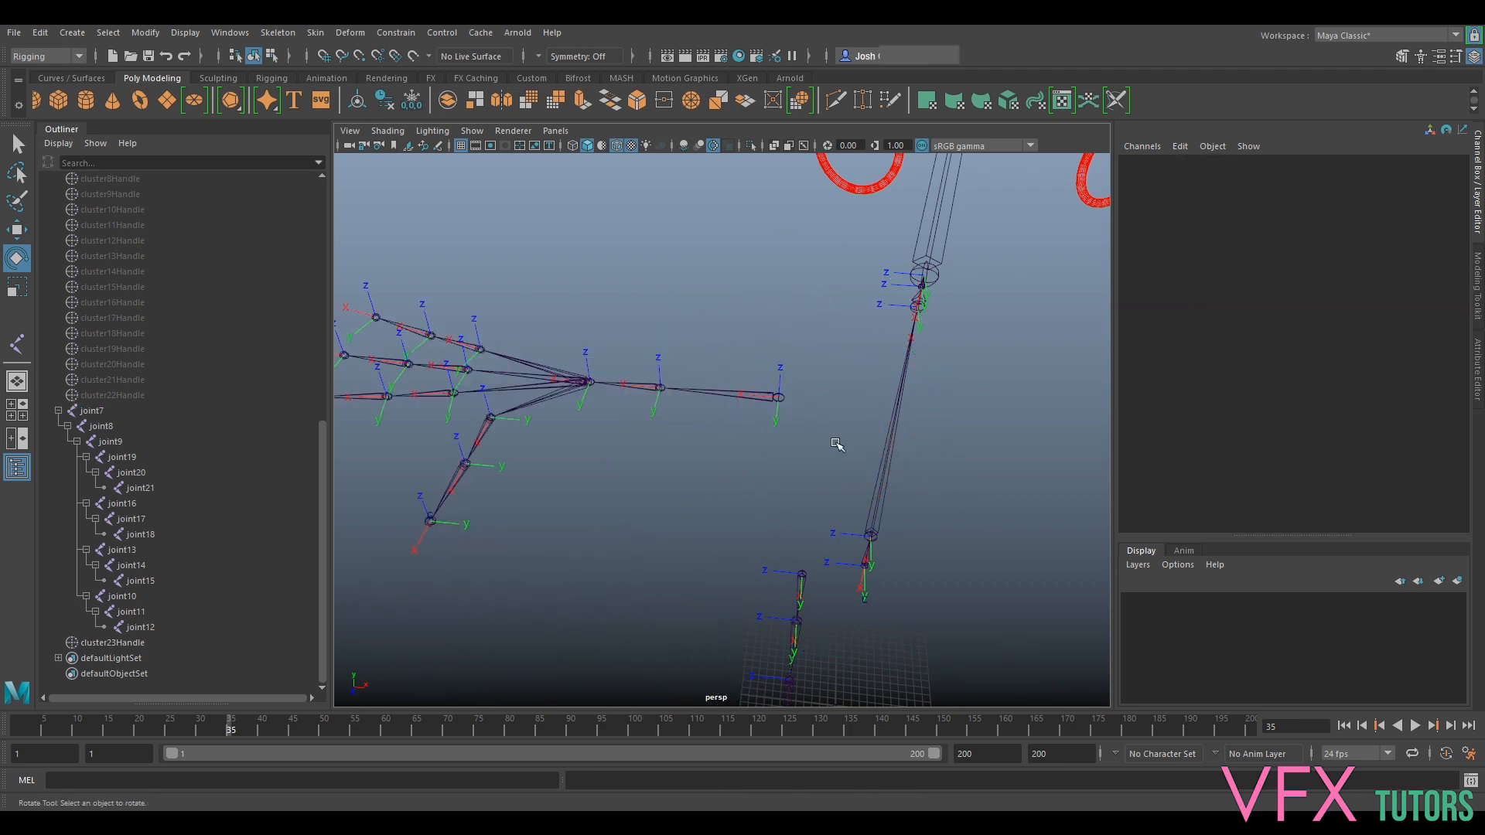
Try rotating the torso joint to compare its behaviour with the arm, and undo the rotation.
{"action": "left_click_drag", "start_coordinate": [799, 499], "coordinate": [809, 457], "text": "alt"}
{"action": "left_click", "coordinate": [891, 384]}
{"action": "left_click_drag", "start_coordinate": [900, 421], "coordinate": [906, 457]}
{"action": "key", "text": "ctrl+z"}
Try rotating another joint of the skeleton for comparison, undo the rotation, and clear the selection.
{"action": "left_click", "coordinate": [805, 303]}
{"action": "middle_click_drag", "start_coordinate": [803, 313], "coordinate": [836, 406], "text": "alt"}
{"action": "scroll", "coordinate": [835, 406], "scroll_direction": "up", "scroll_amount": 4}
{"action": "left_click", "coordinate": [837, 462]}
{"action": "scroll", "coordinate": [832, 454], "scroll_direction": "down", "scroll_amount": 4}
{"action": "left_click_drag", "start_coordinate": [819, 445], "coordinate": [812, 486], "text": "alt"}
{"action": "mouse_move", "coordinate": [764, 353]}
{"action": "left_mouse_down"}
{"action": "mouse_move", "coordinate": [743, 360]}
{"action": "mouse_move", "coordinate": [764, 359]}
{"action": "left_mouse_up"}
{"action": "key", "text": "ctrl+z"}
{"action": "left_click", "coordinate": [640, 338]}
{"action": "left_click_drag", "start_coordinate": [609, 402], "coordinate": [639, 408], "text": "alt"}
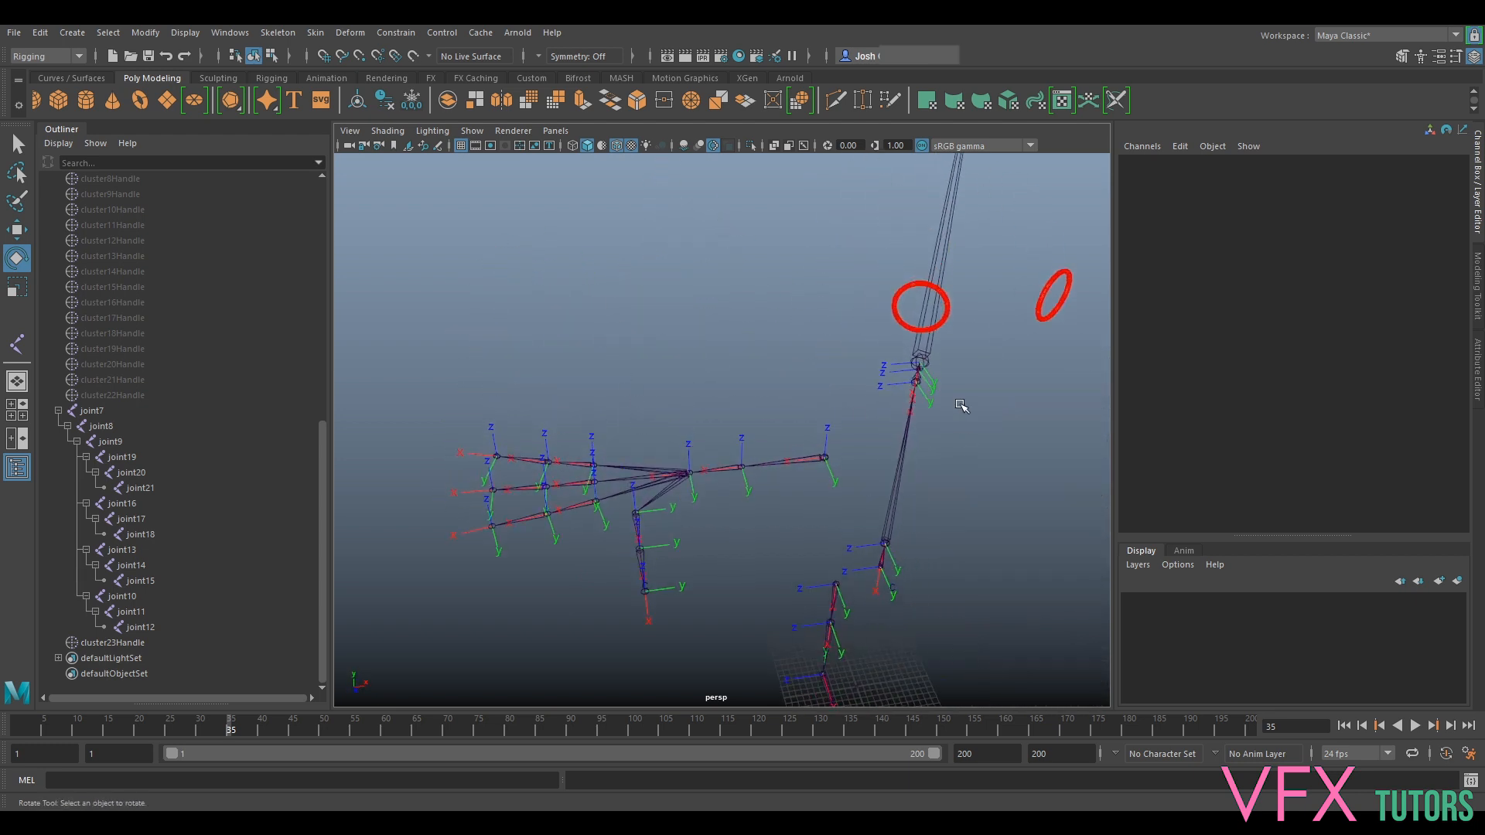
{"action": "left_click_drag", "start_coordinate": [899, 440], "coordinate": [869, 458], "text": "alt"}
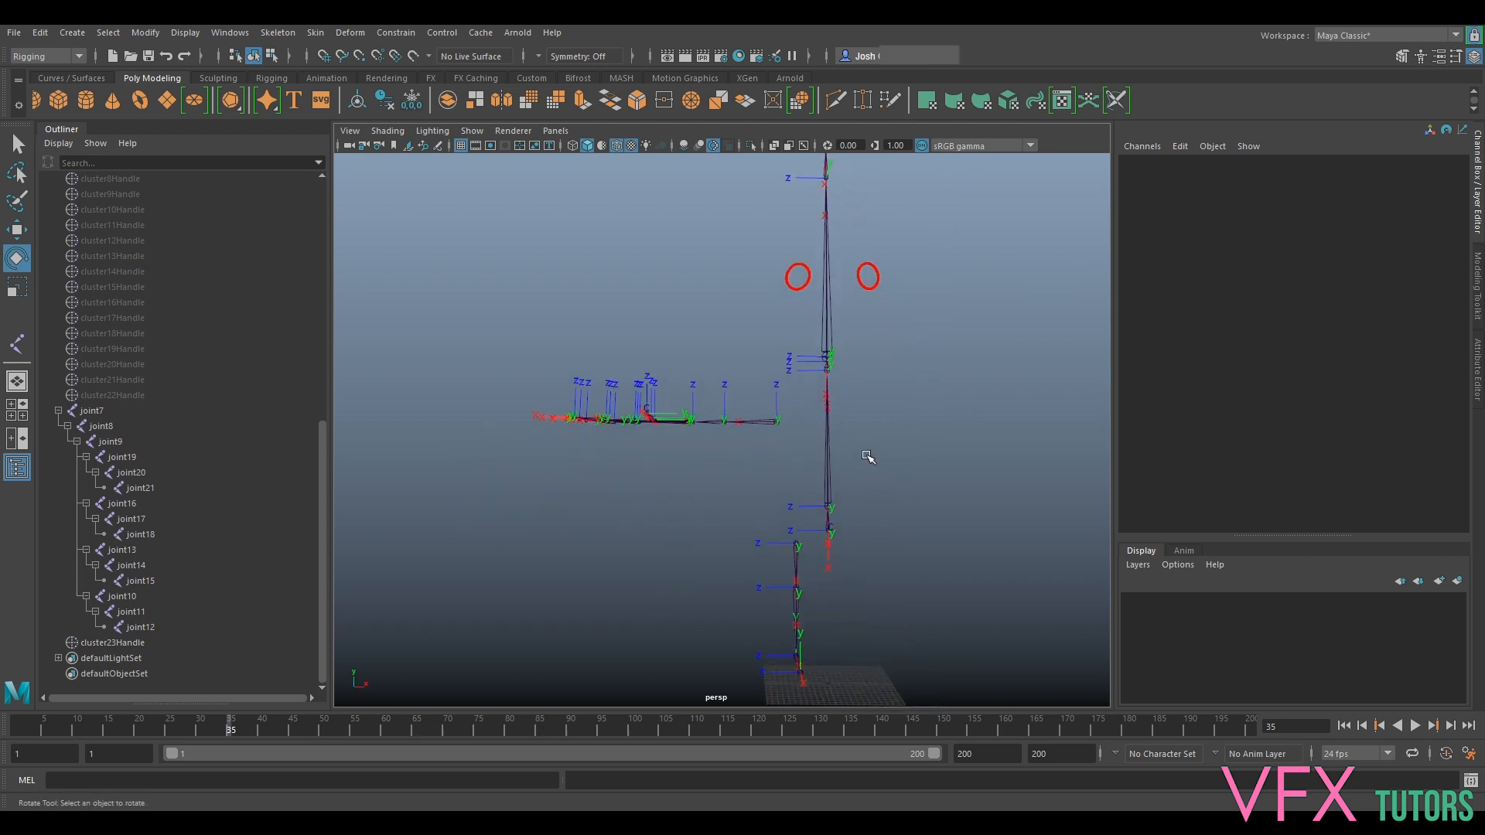
{"action": "left_click_drag", "start_coordinate": [941, 464], "coordinate": [852, 465], "text": "alt"}
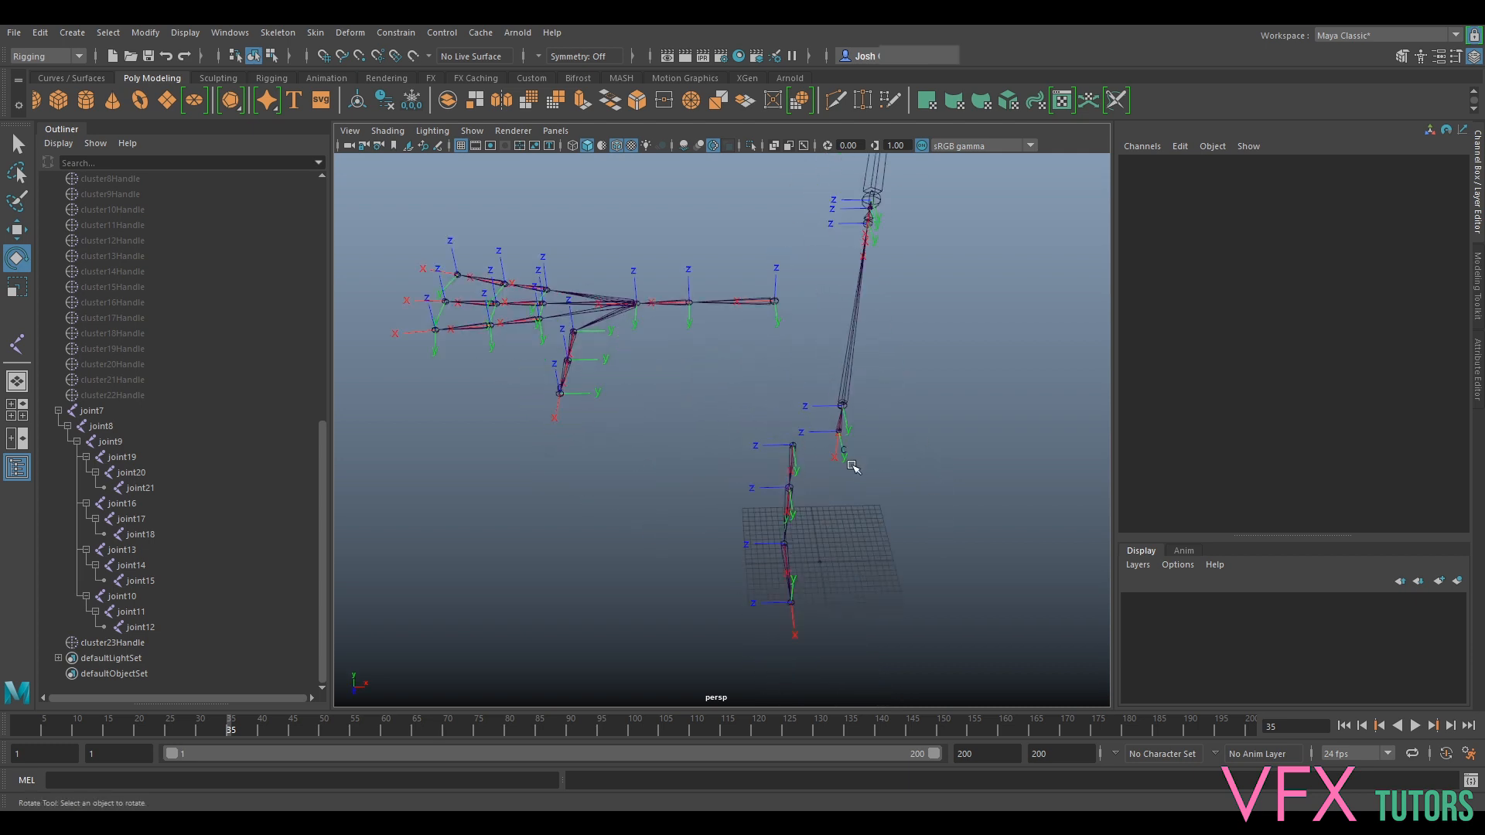